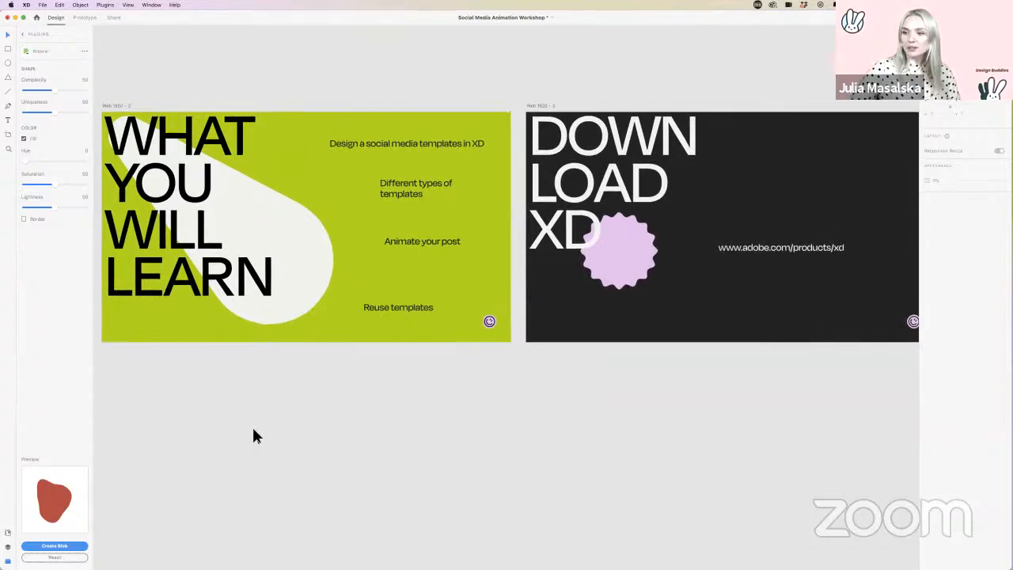
Step: Pan the canvas down and sideways to reveal the Personal Brand, Logo Design, Brand Assets and Main Component artboards
scroll(253, 430, down, 5)
scroll(253, 430, down, 7)
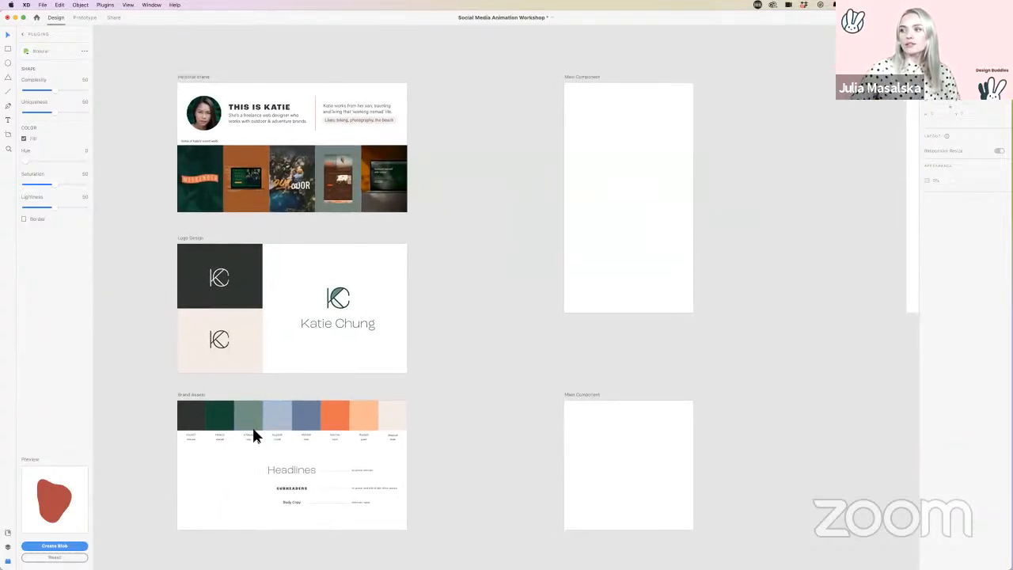
scroll(252, 425, right, 4)
scroll(250, 425, left, 3)
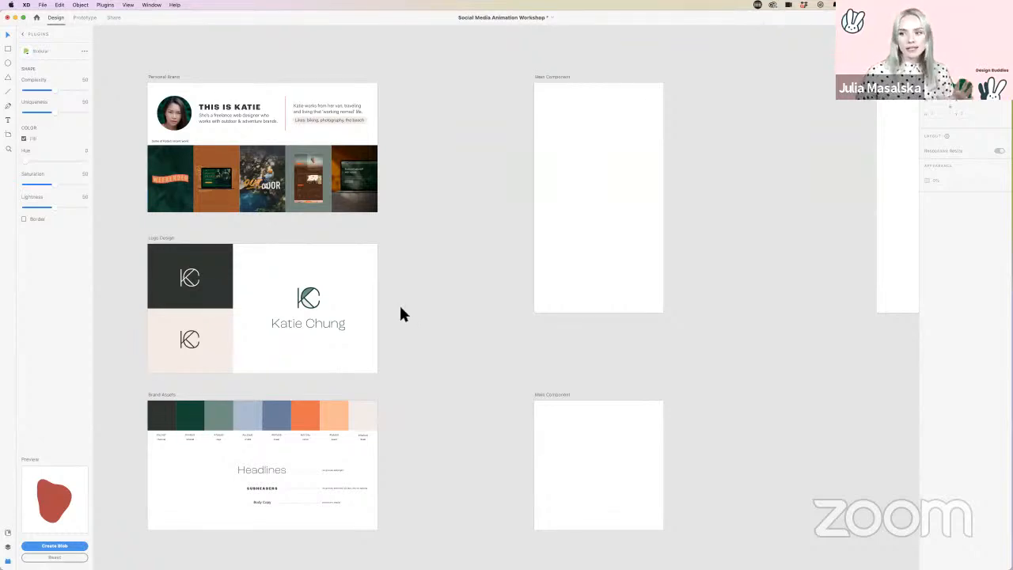
scroll(399, 303, left, 4)
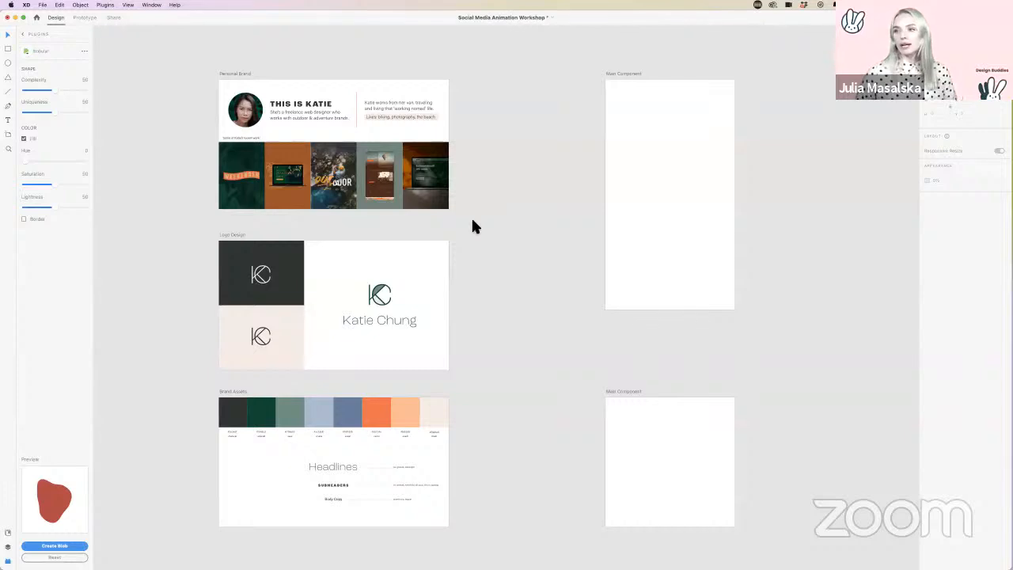
Step: Zoom in on the Personal Brand artboard, then scroll down to the KC monogram Logo Design artboard
scroll(299, 111, down, 1)
scroll(298, 114, up, 5)
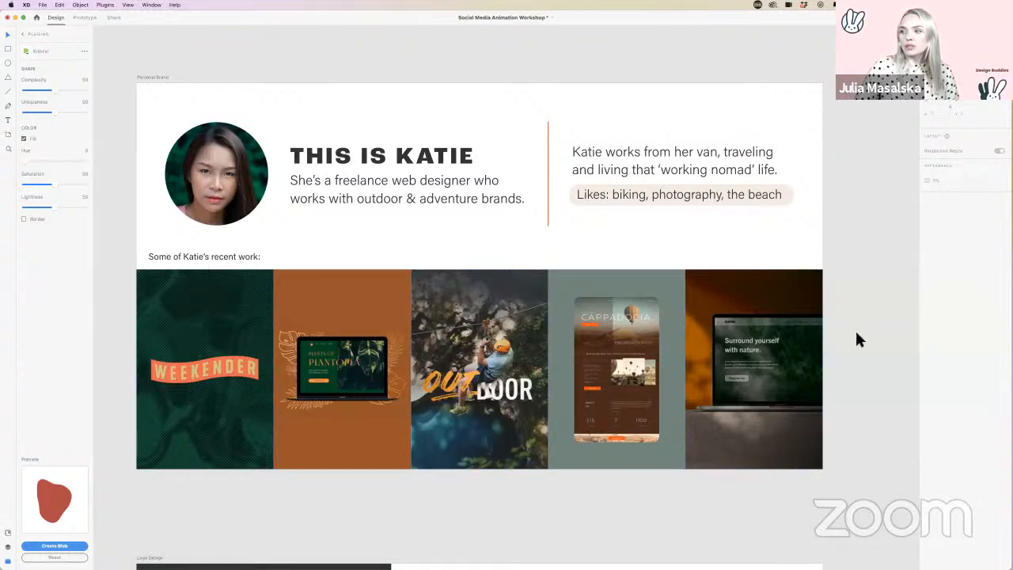
scroll(857, 335, down, 10)
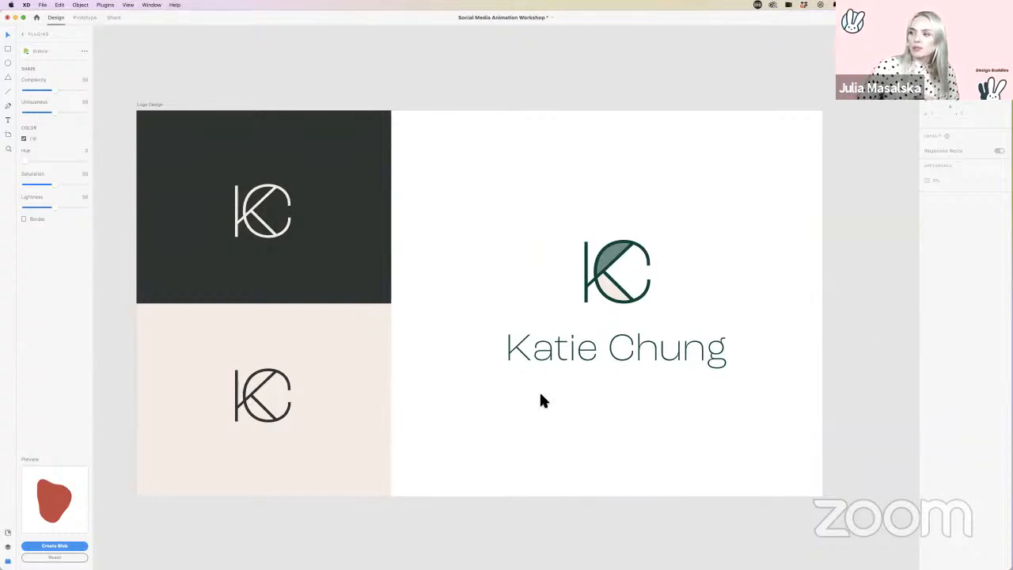
Step: Scroll past Logo Design to the Brand Assets artboard with its eight-colour palette and type styles
scroll(614, 215, down, 2)
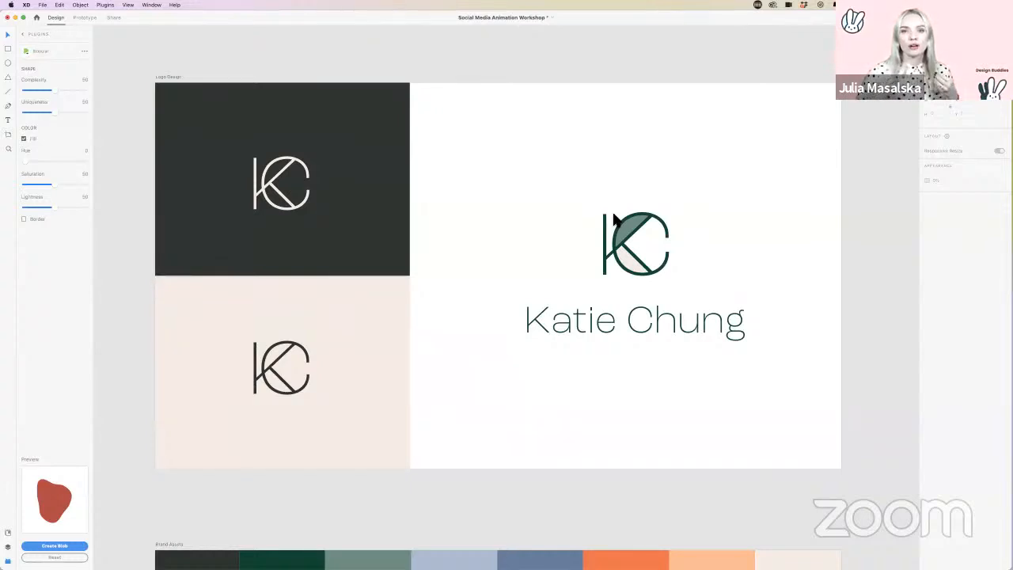
scroll(614, 215, down, 10)
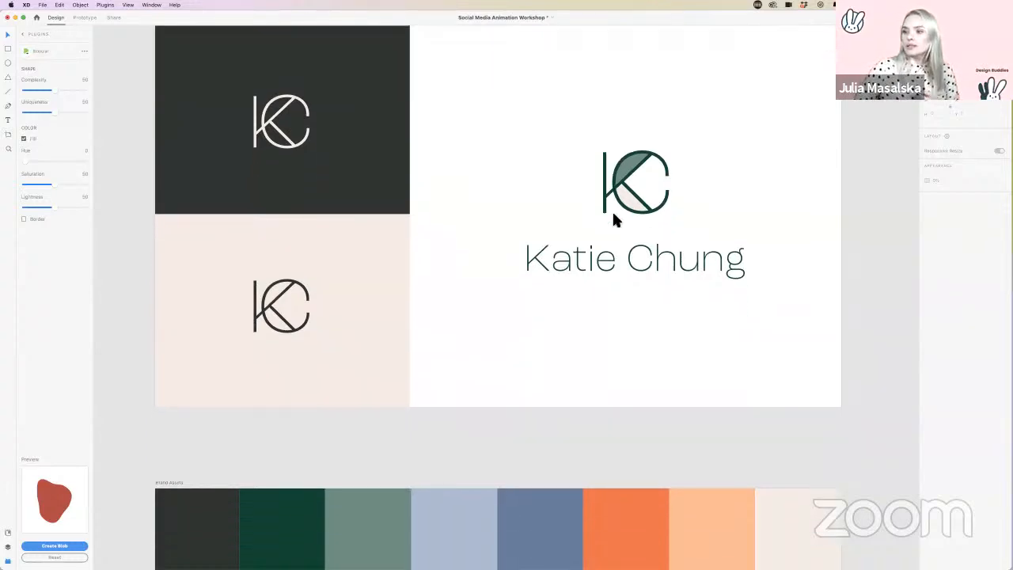
scroll(613, 214, up, 1)
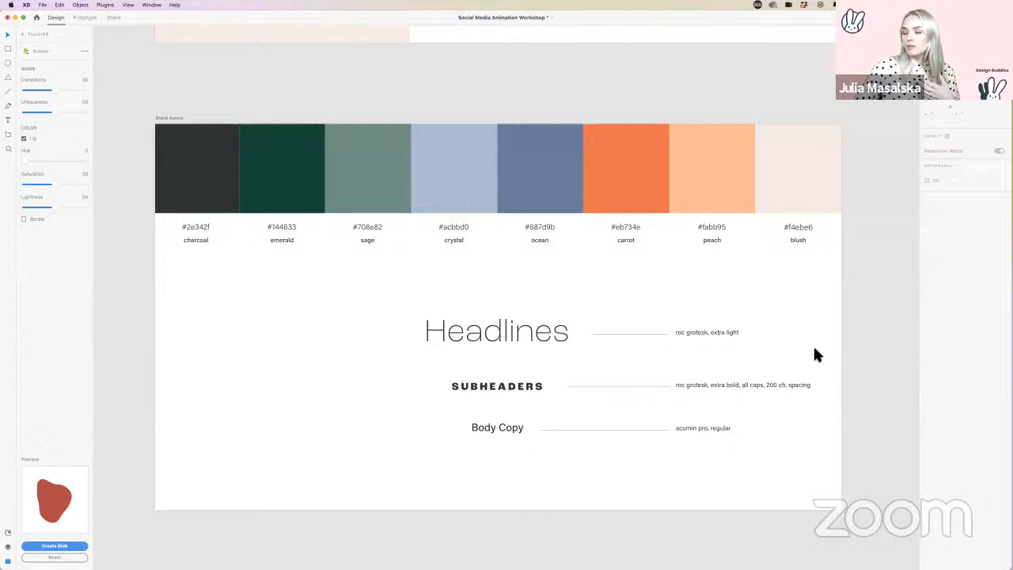
click(525, 332)
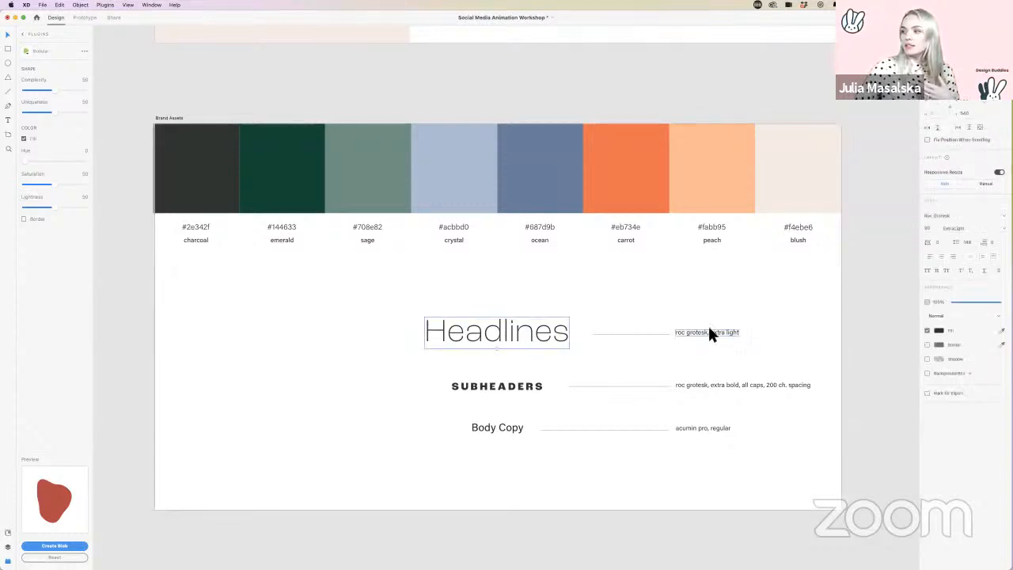
click(843, 336)
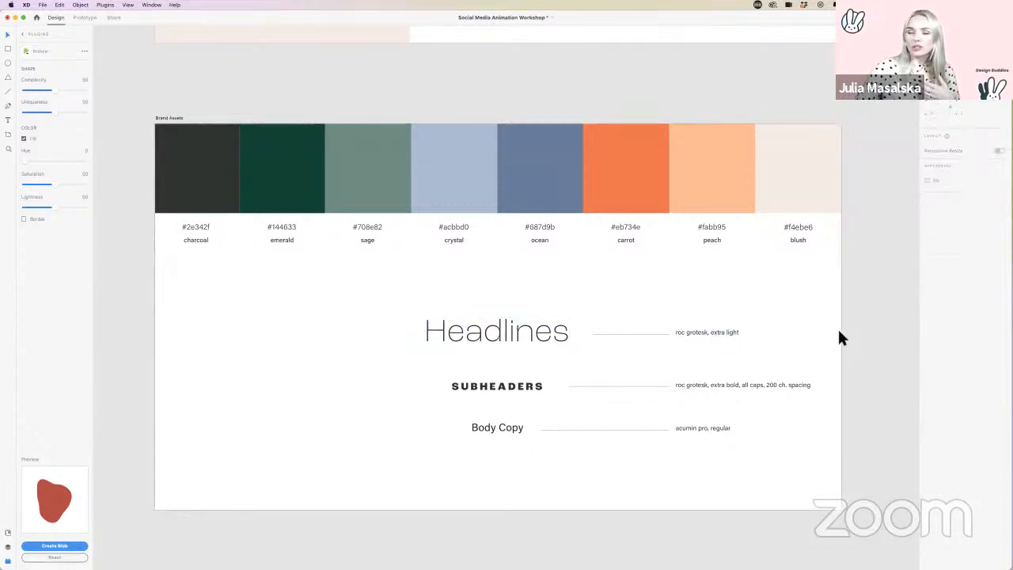
scroll(834, 332, down, 3)
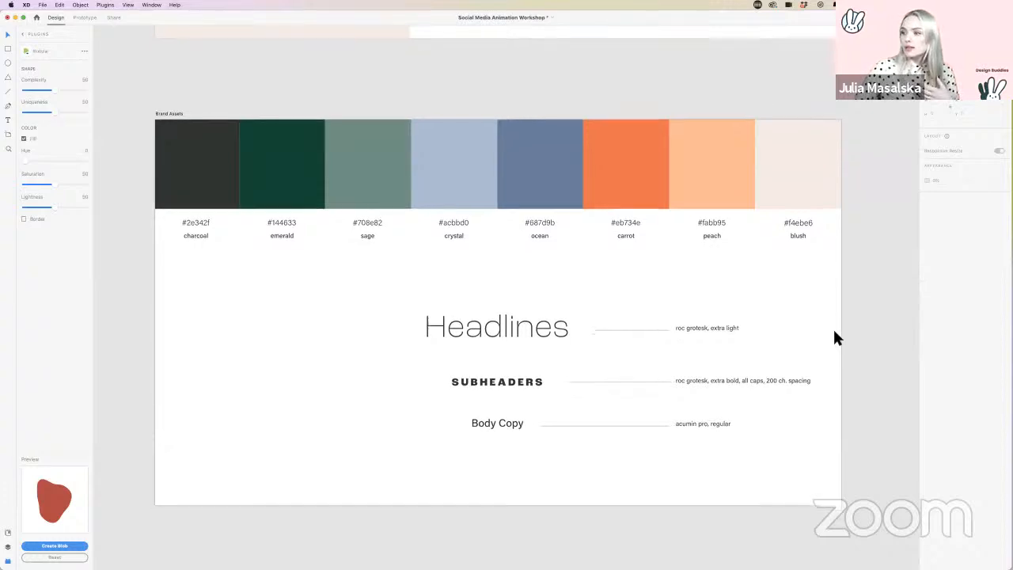
scroll(834, 331, up, 2)
scroll(834, 331, up, 1)
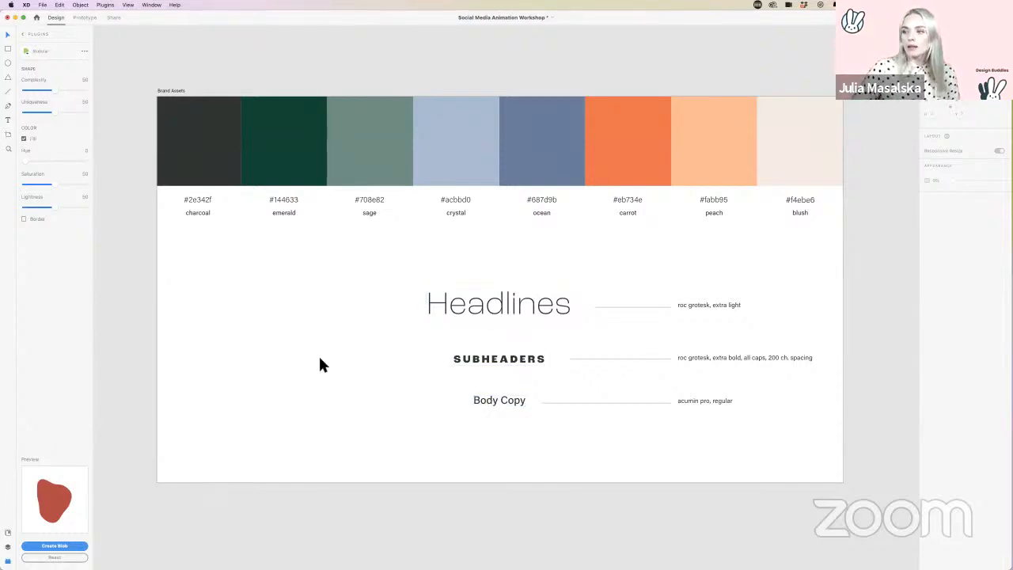
scroll(319, 359, down, 1)
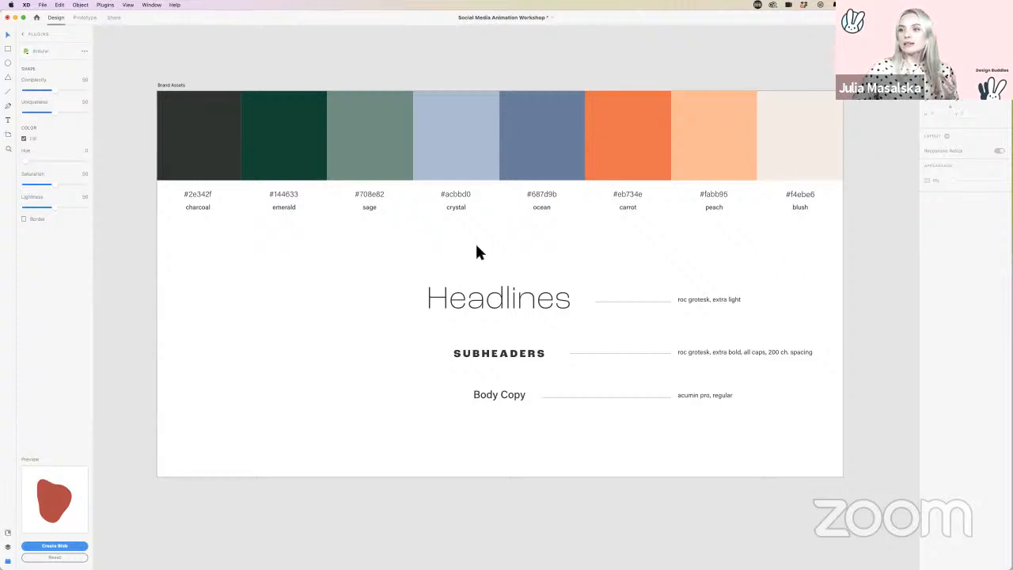
click(214, 145)
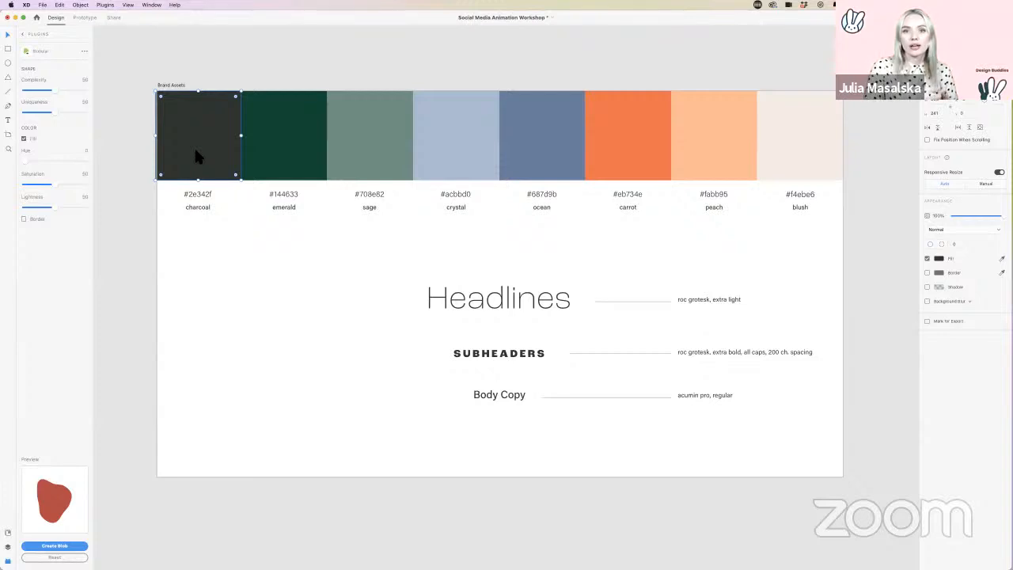
Step: Select the blush, peach, carrot, crystal, ocean, emerald and sage swatches in turn, then clear the selection
click(802, 133)
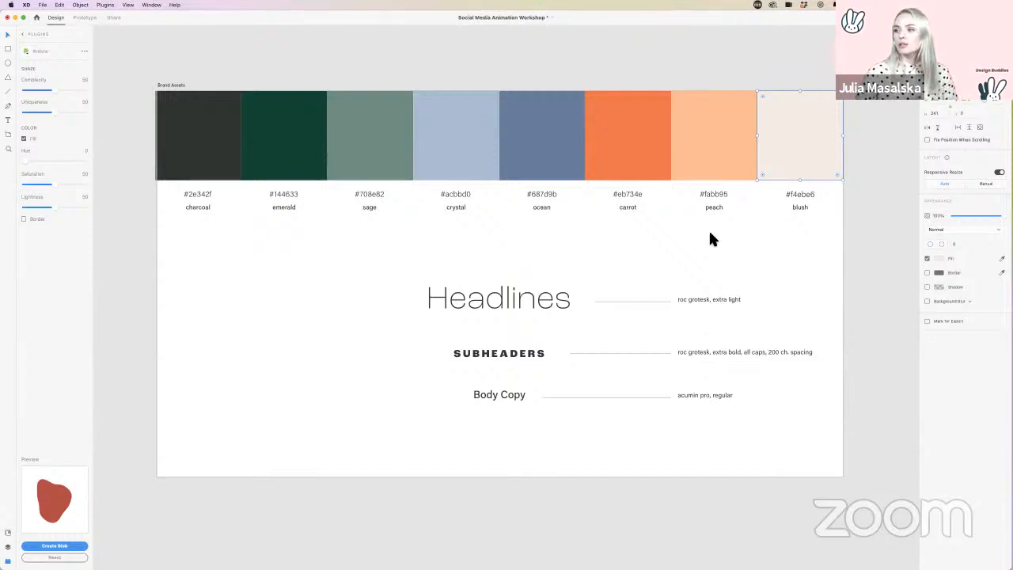
click(714, 157)
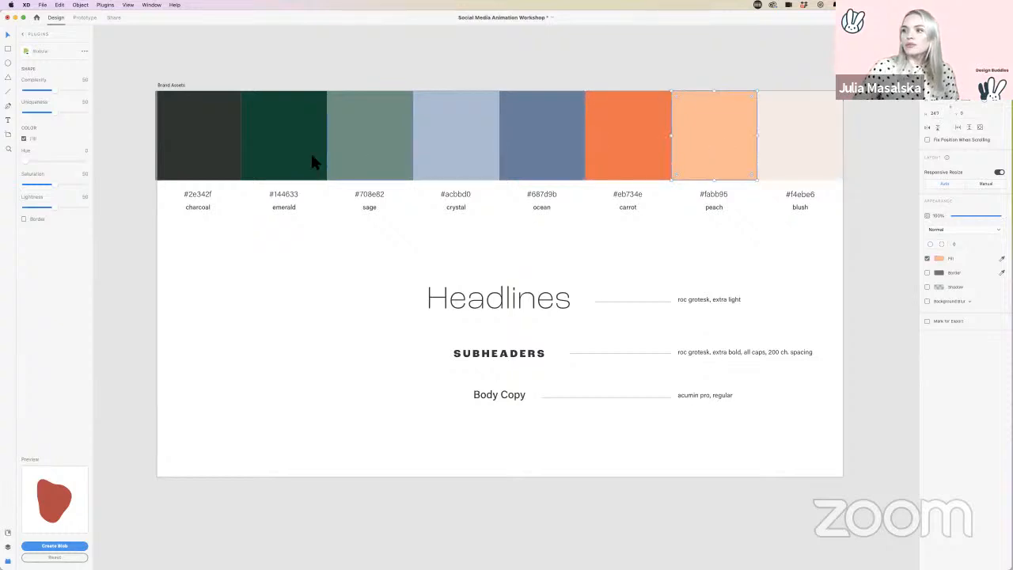
shift+click(630, 159)
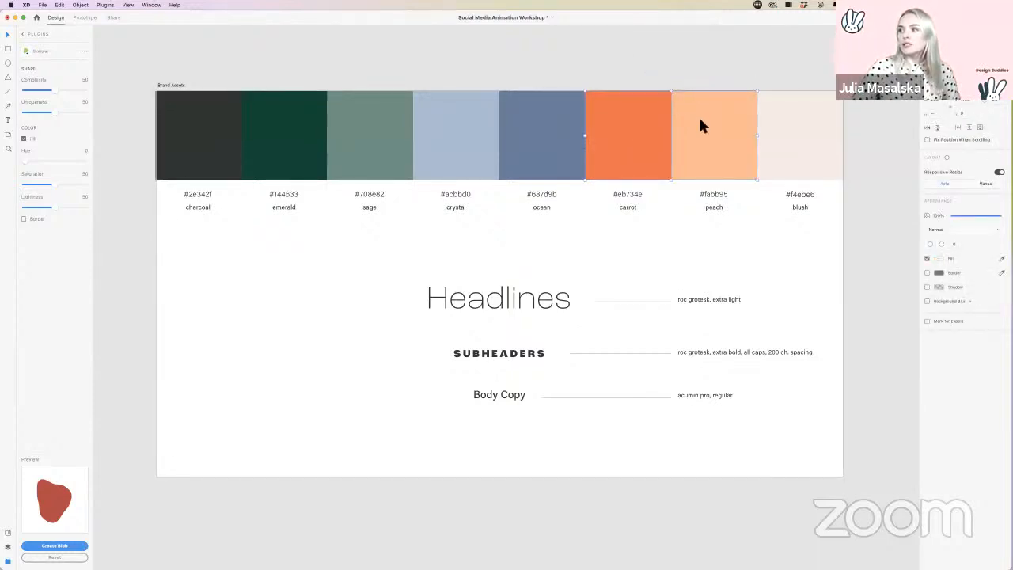
scroll(699, 121, up, 1)
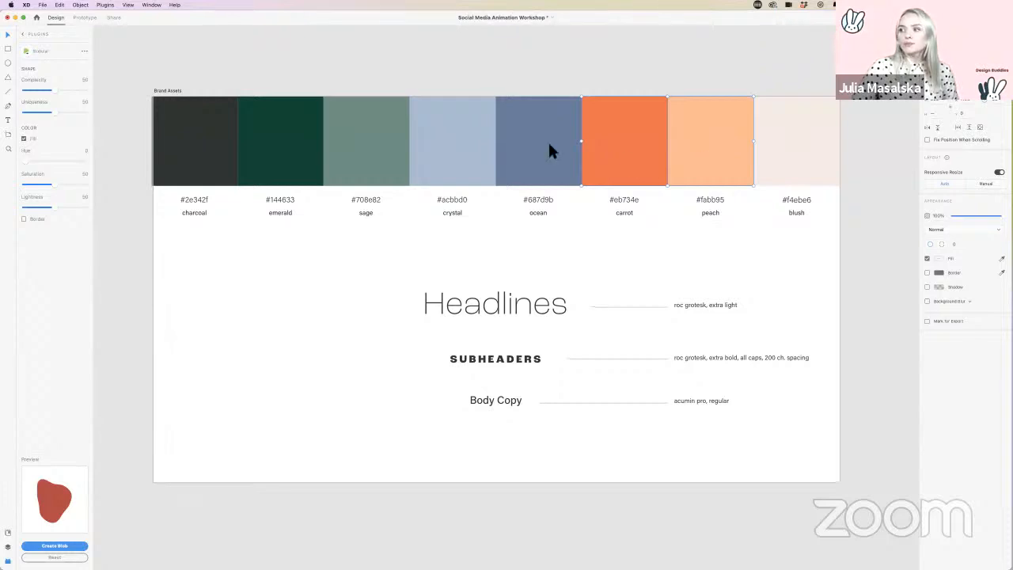
click(497, 109)
shift+click(484, 140)
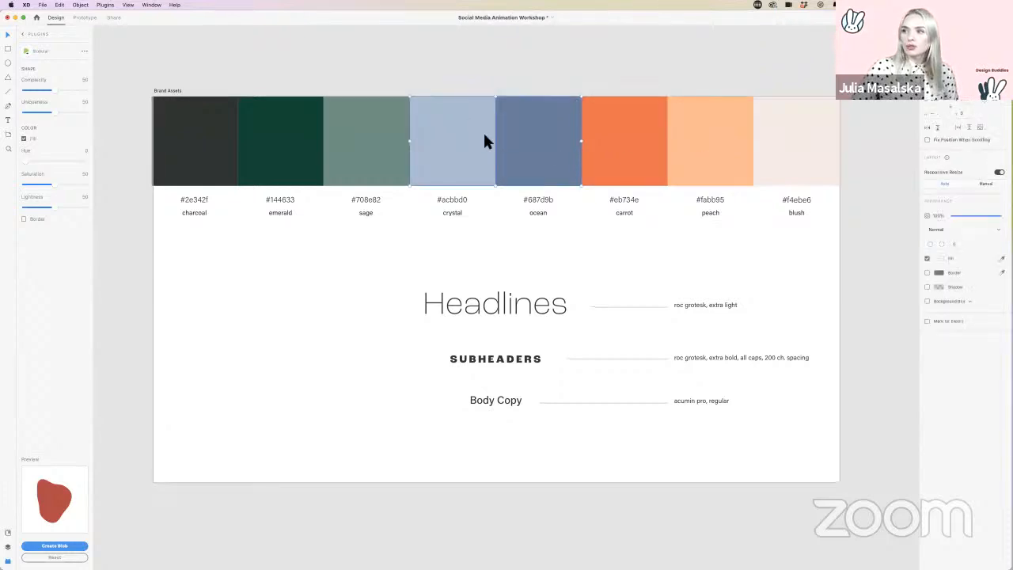
click(336, 105)
shift+click(279, 151)
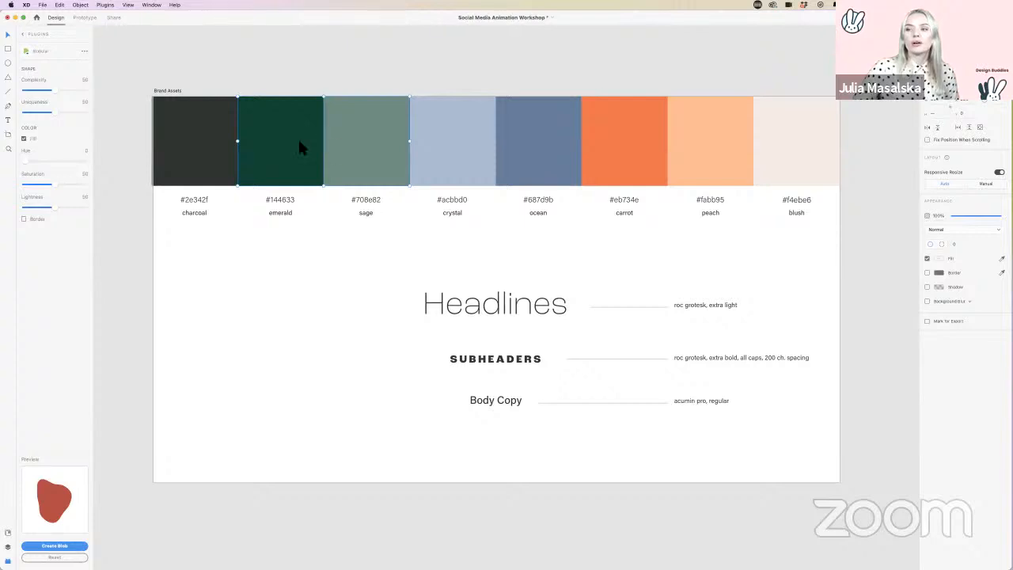
click(308, 270)
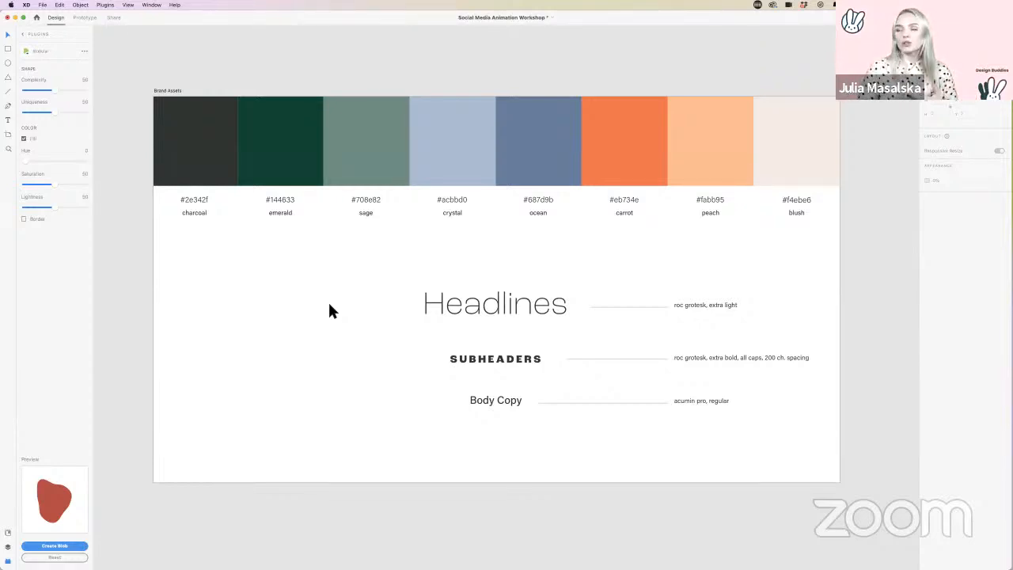
Step: Close the Blobs plugin to return to the full plugins list
scroll(330, 311, down, 1)
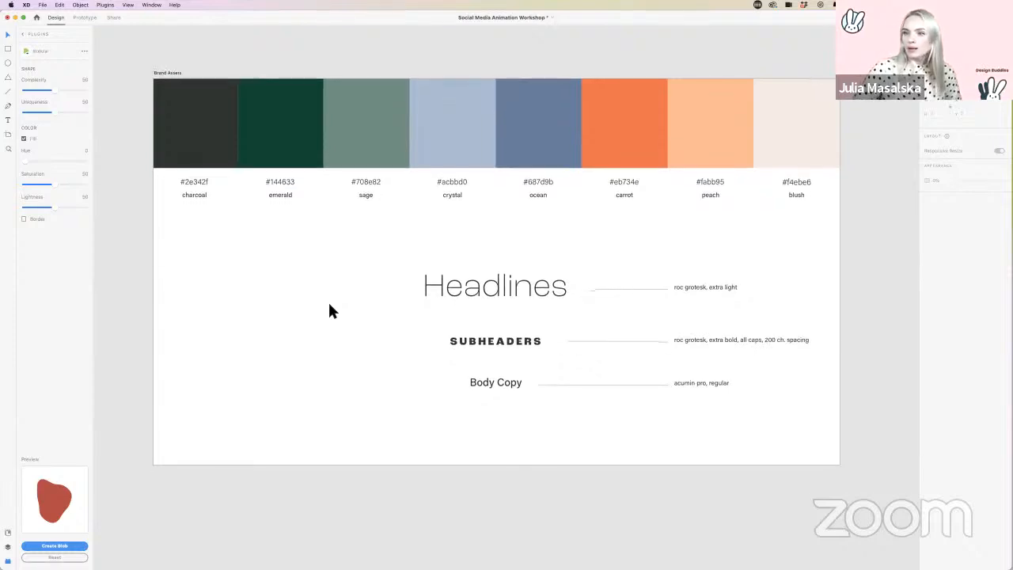
scroll(331, 311, up, 1)
click(23, 36)
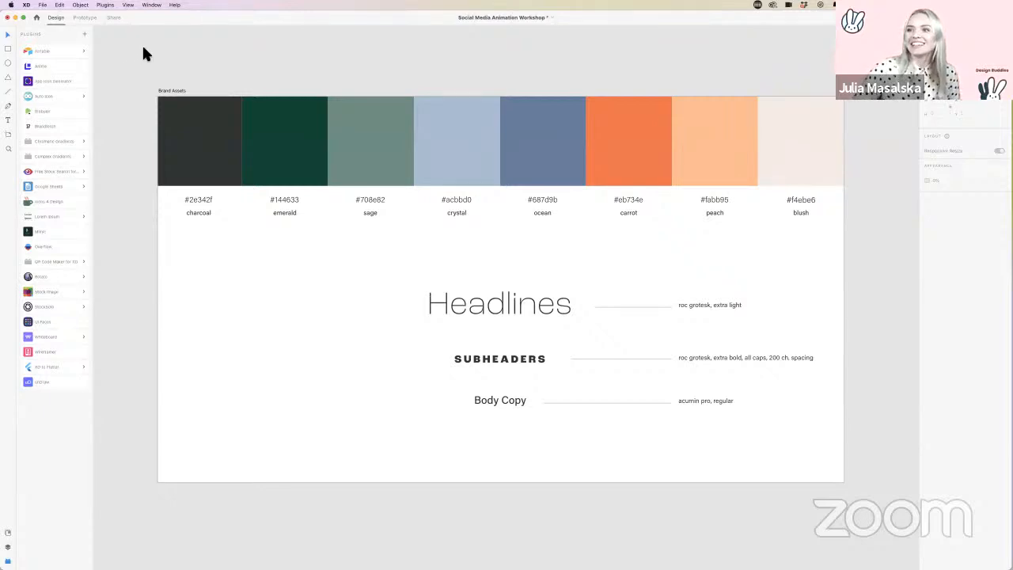
click(83, 17)
click(57, 17)
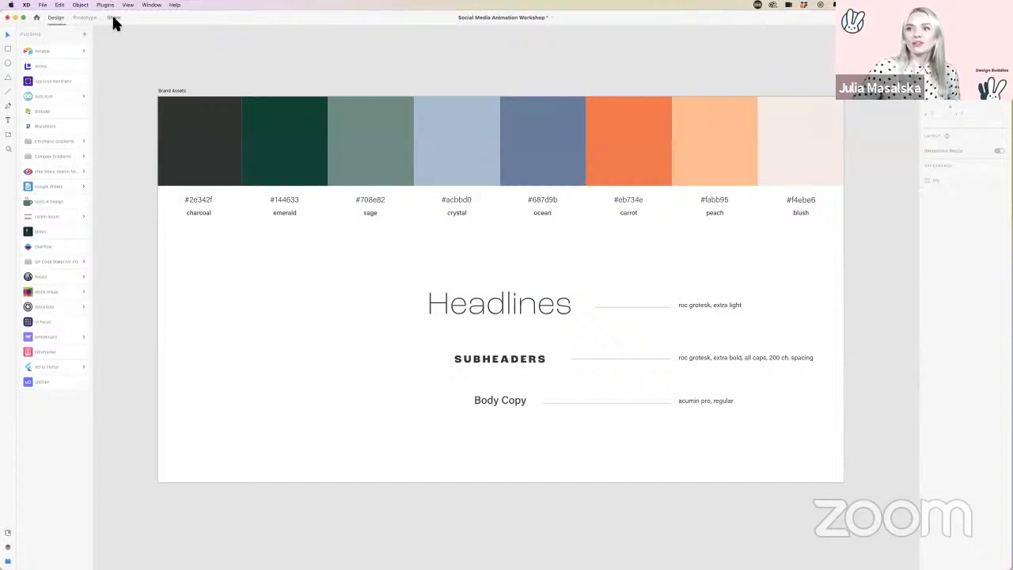
click(112, 17)
click(85, 17)
key(super+1)
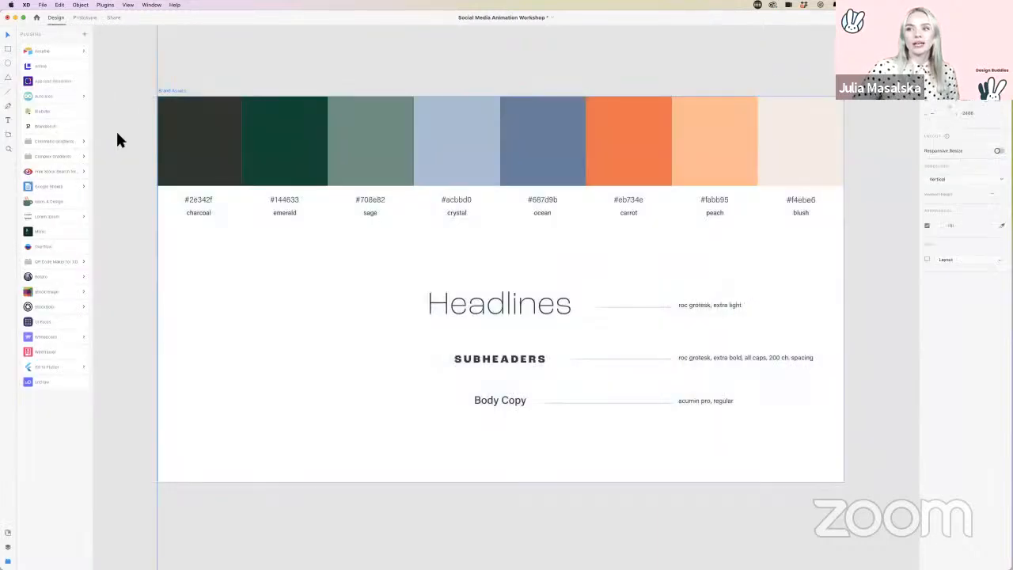
key(Escape)
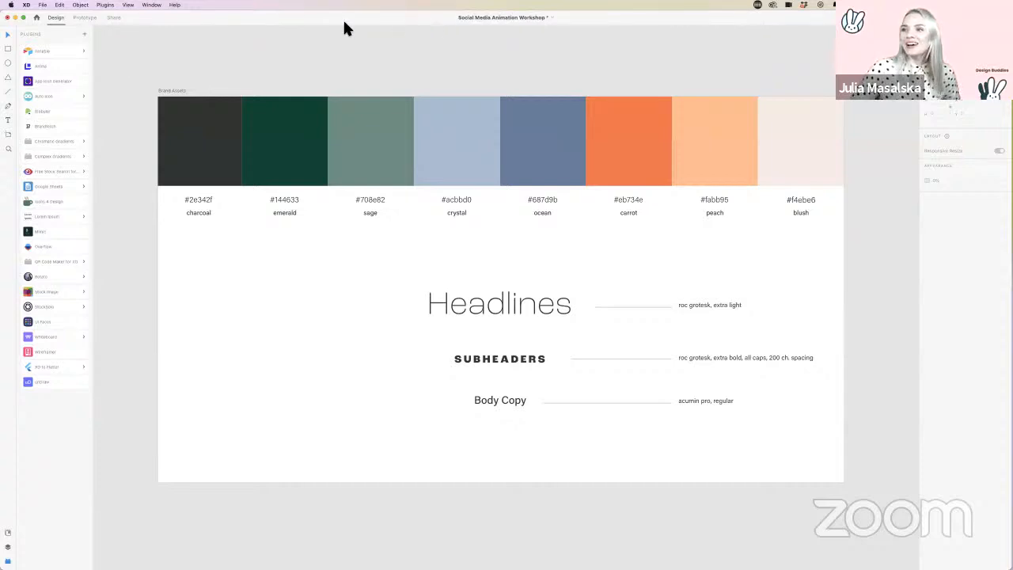
Step: Inspect the charcoal swatch's interaction link in Prototype mode, then move to the Share workspace
click(84, 18)
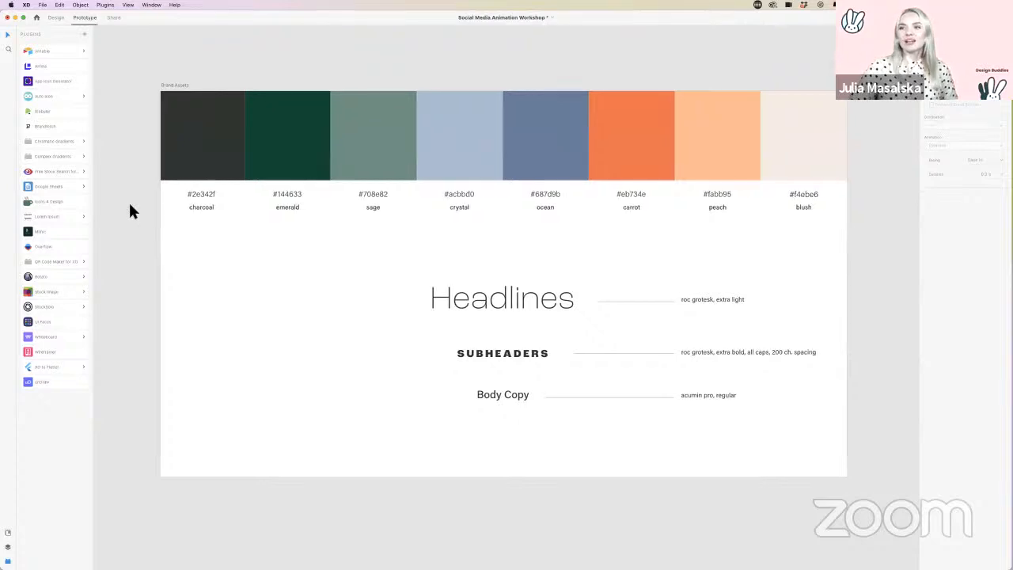
click(183, 152)
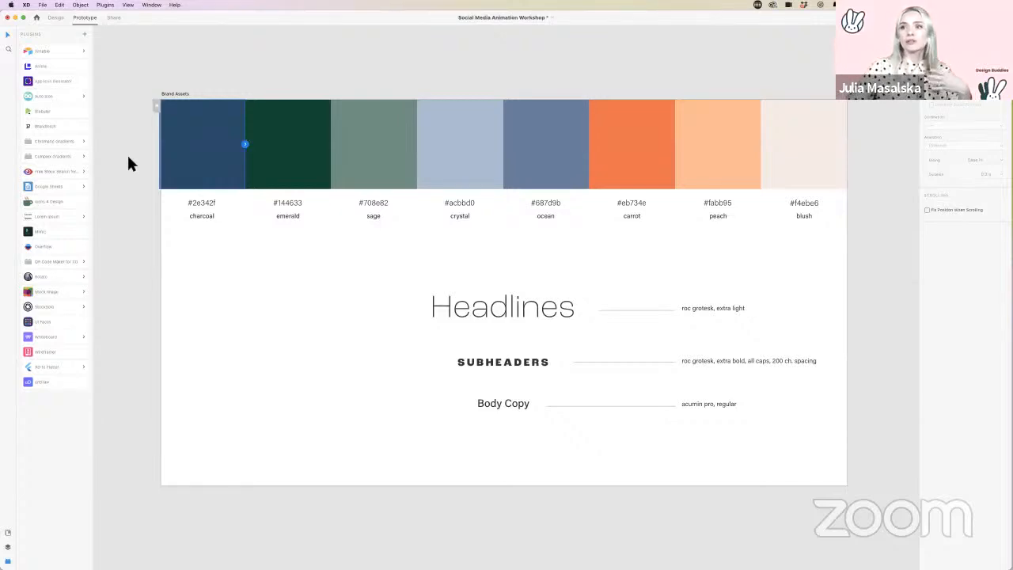
click(130, 163)
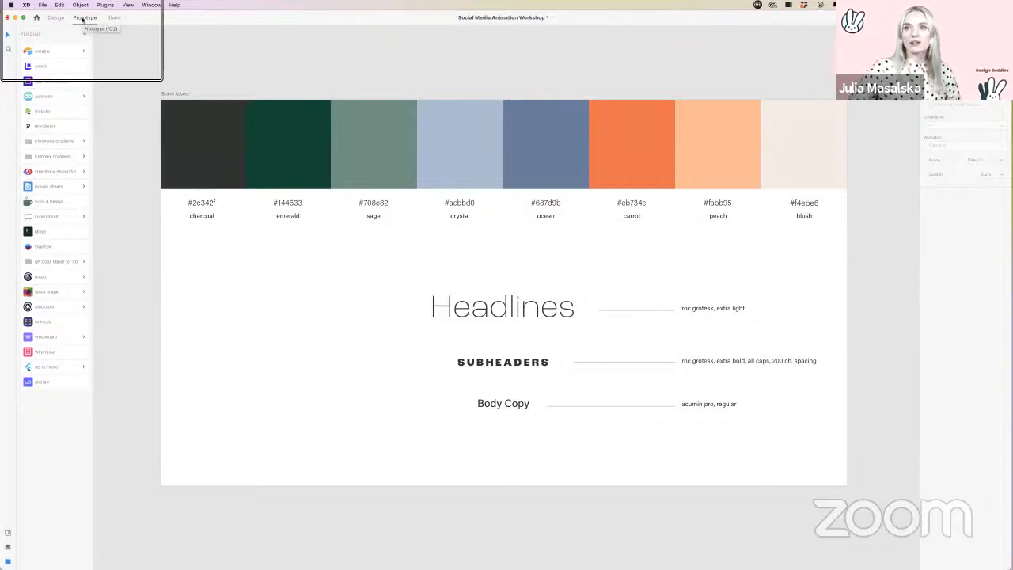
click(115, 18)
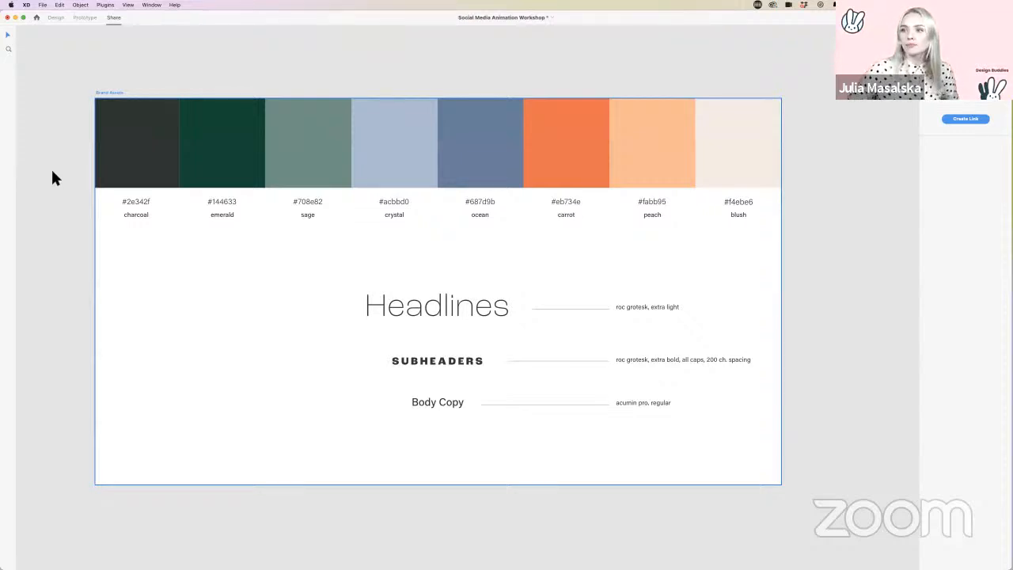
Step: Switch back to the Design workspace and deselect the Brand Assets artboard
click(55, 17)
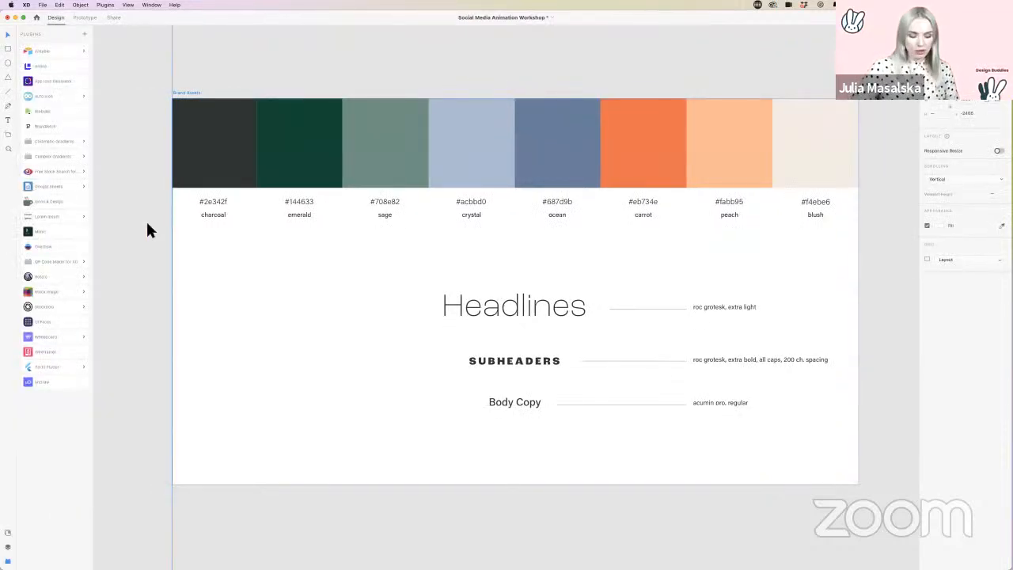
click(143, 224)
scroll(144, 225, up, 2)
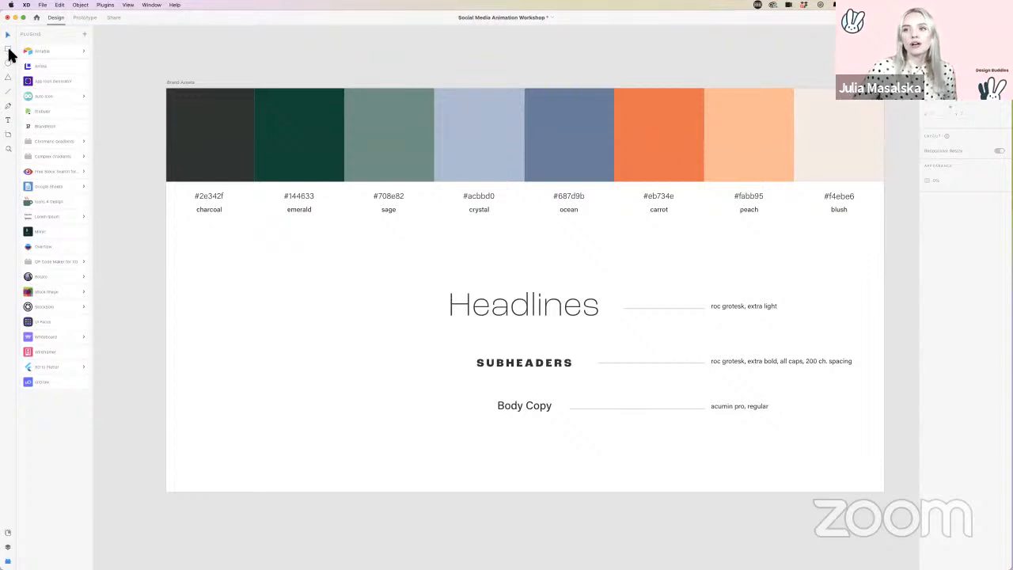
click(7, 106)
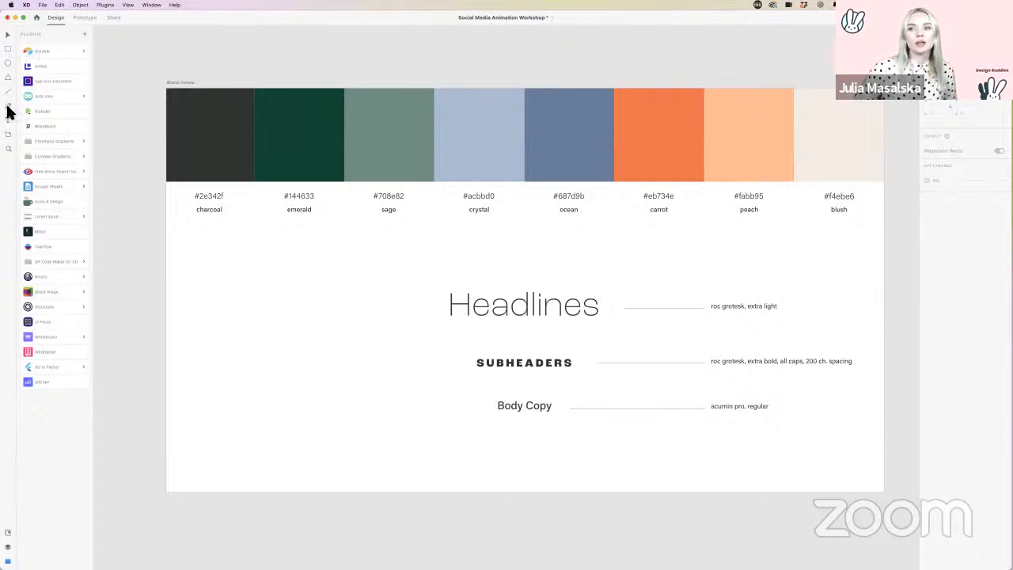
click(217, 279)
drag(197, 350, 256, 423)
drag(295, 367, 328, 346)
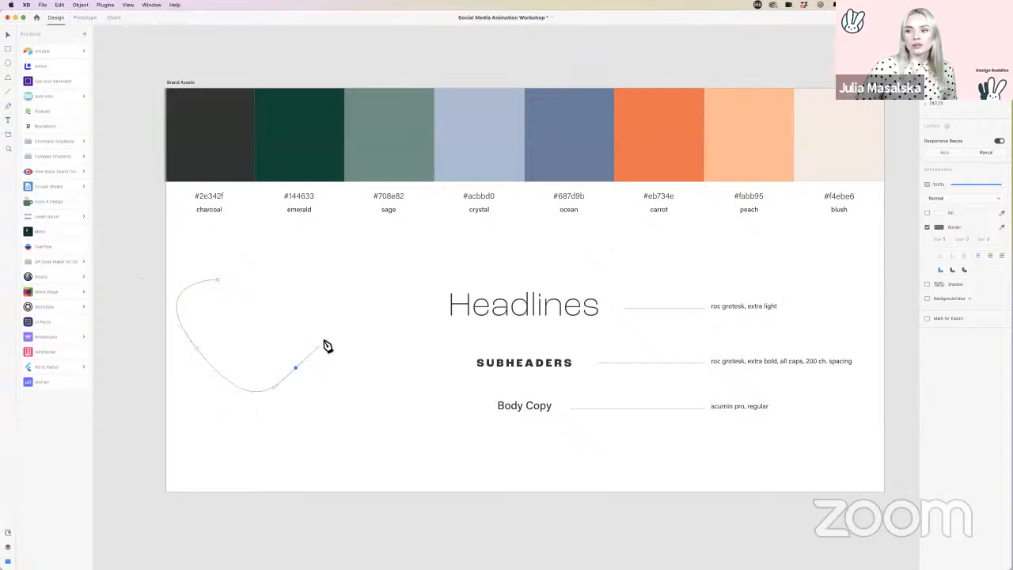
drag(316, 282, 289, 265)
click(217, 280)
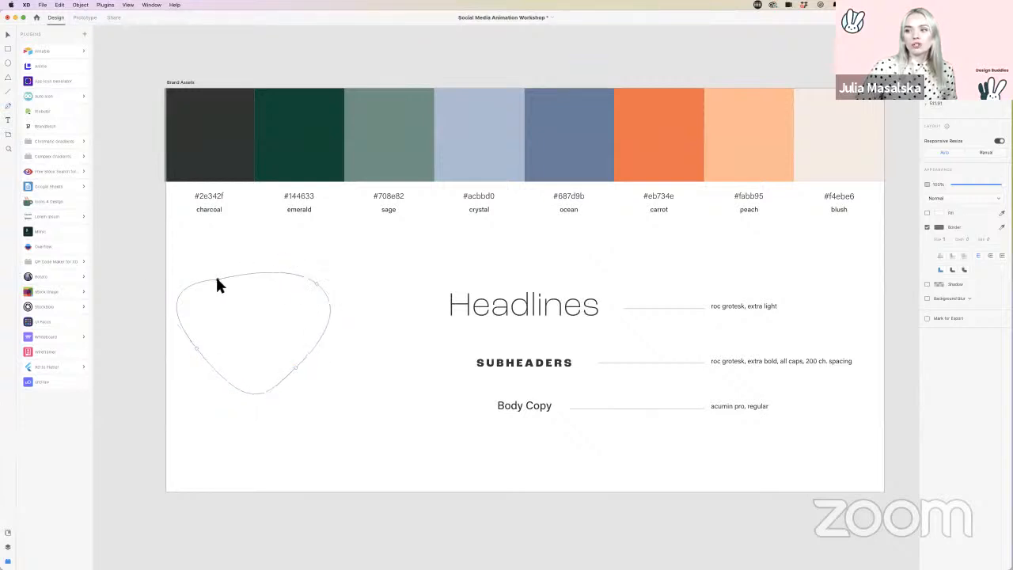
click(111, 224)
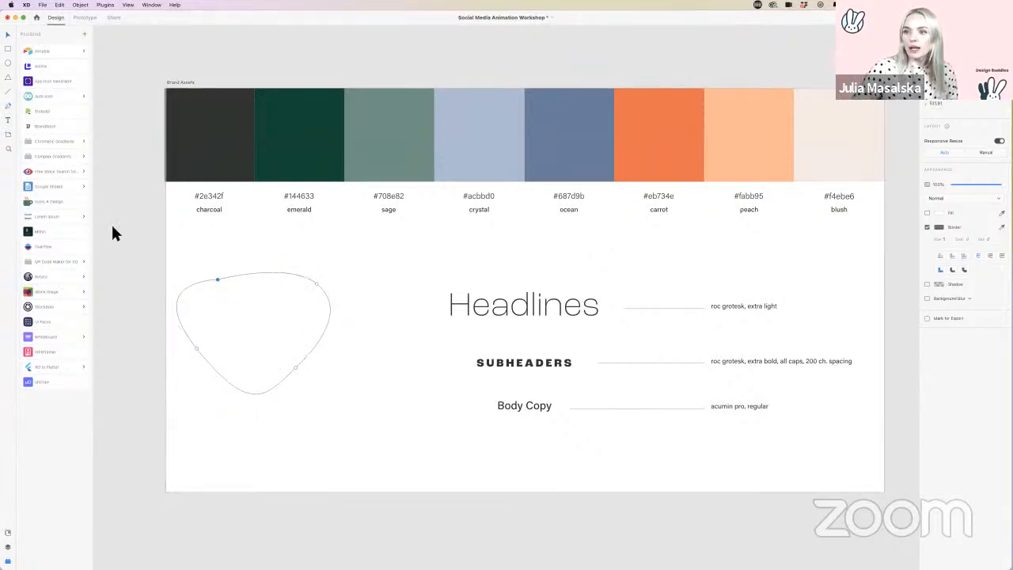
click(196, 286)
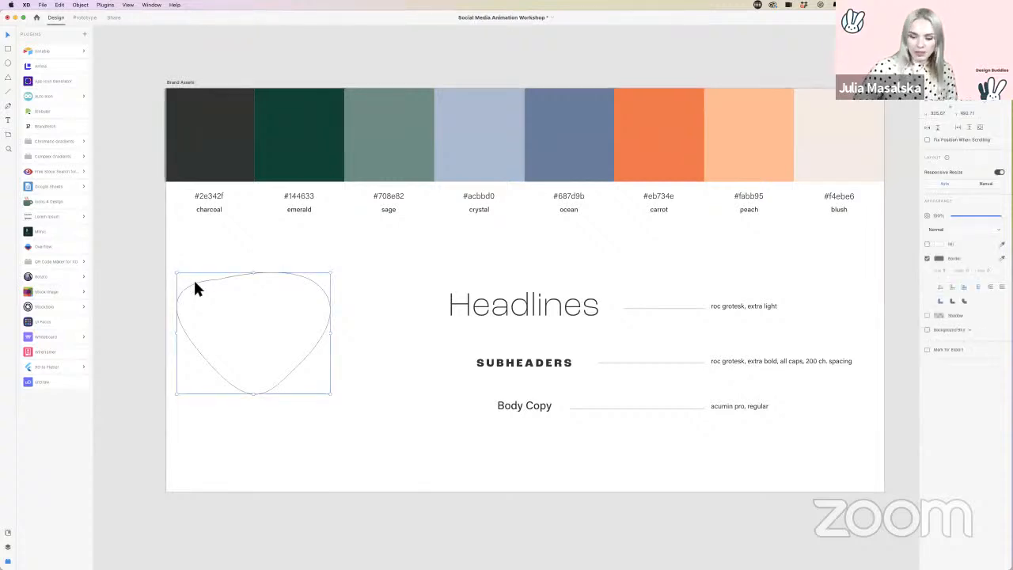
key(Delete)
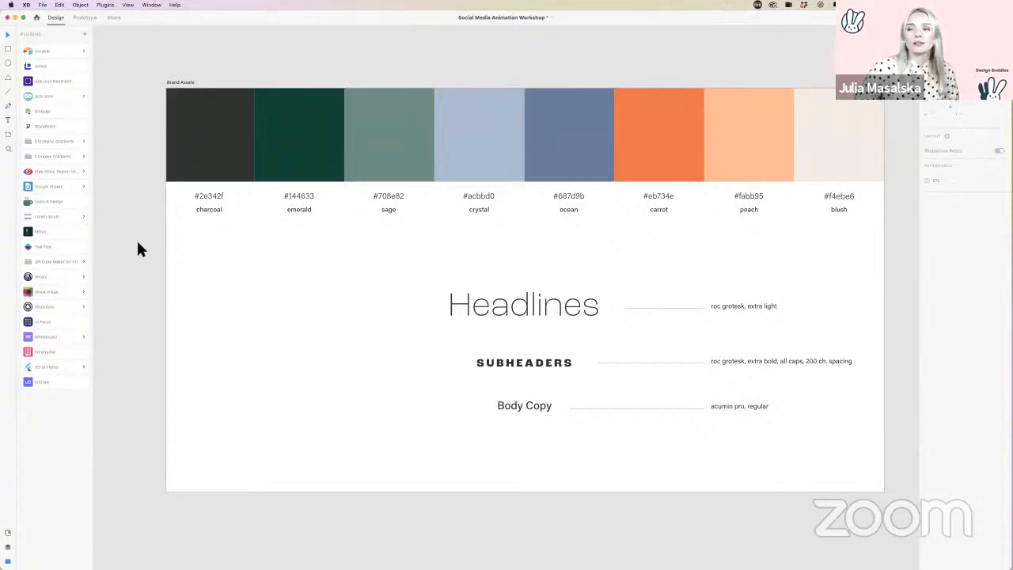
Step: Draw an empty text box on the Brand Assets board and discard it
click(8, 121)
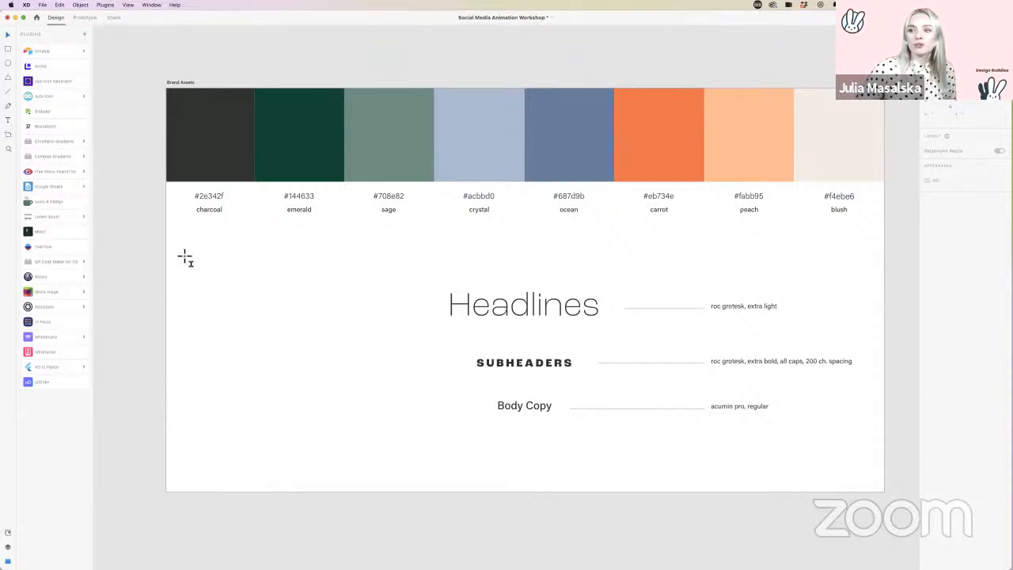
drag(182, 252, 381, 417)
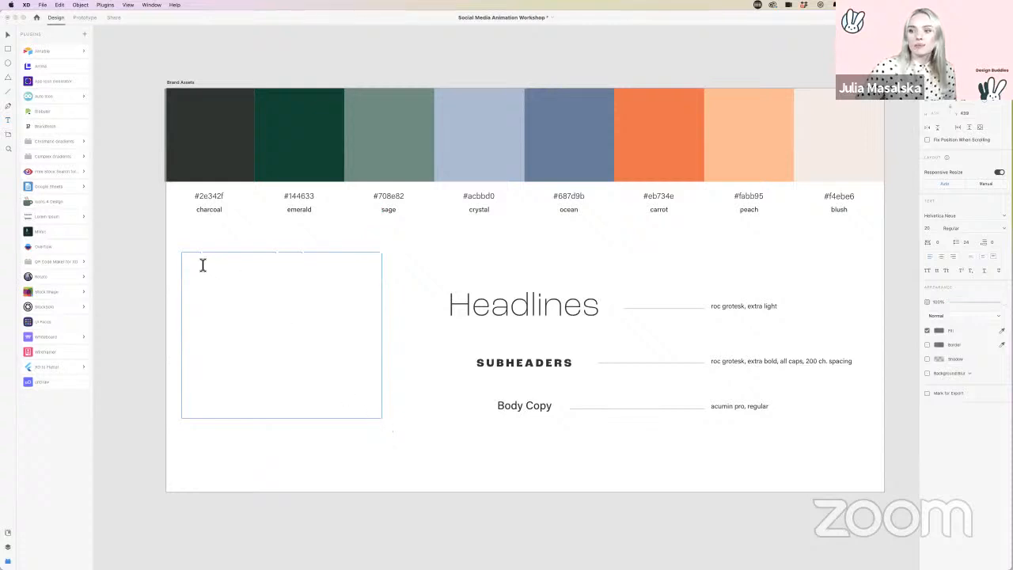
key(Escape)
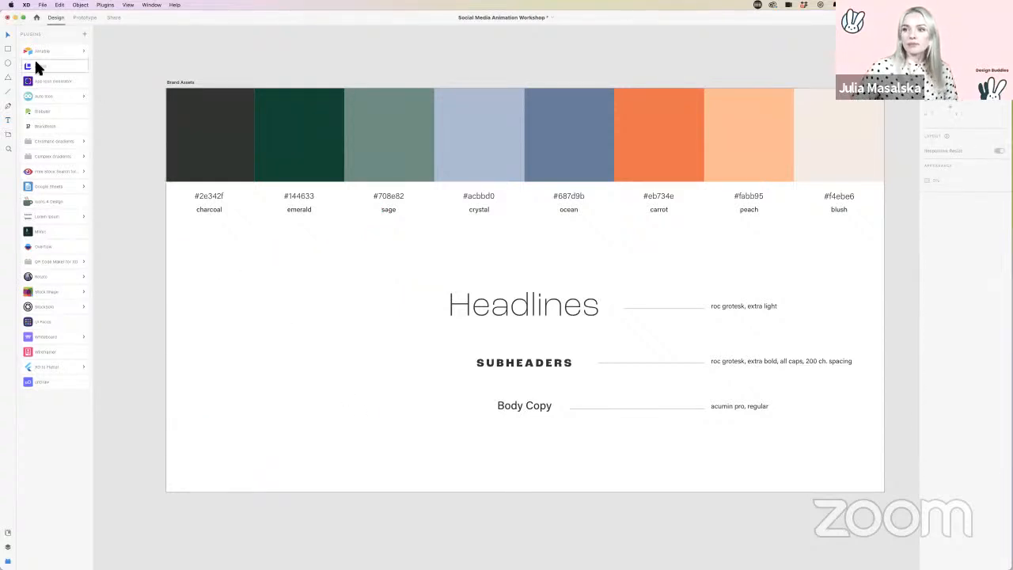
Step: Add a text box with sample text 'djdbjdbv', delete it, and pick the Artboard tool
click(8, 121)
drag(198, 289, 331, 391)
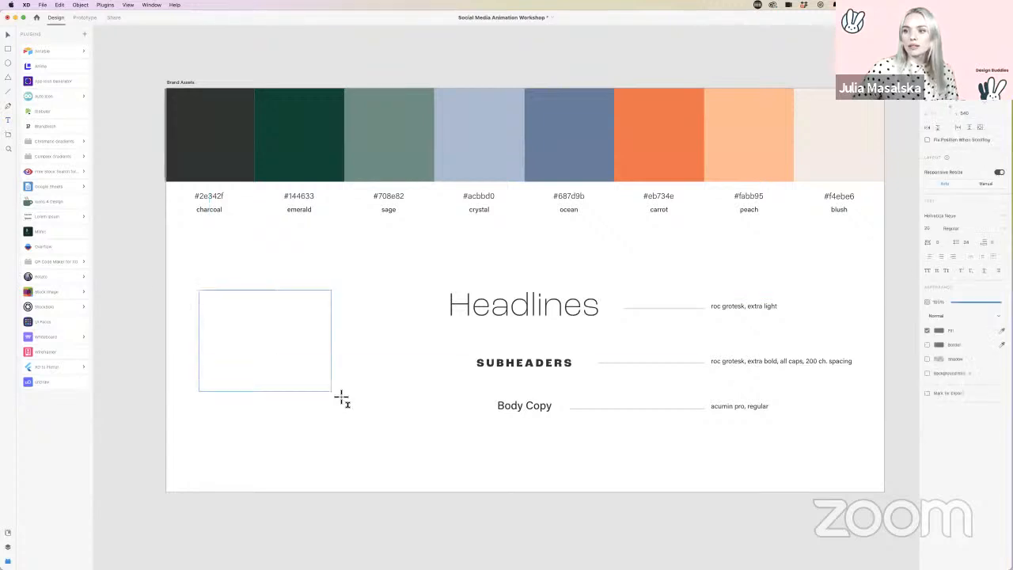
text(djdbjdbv)
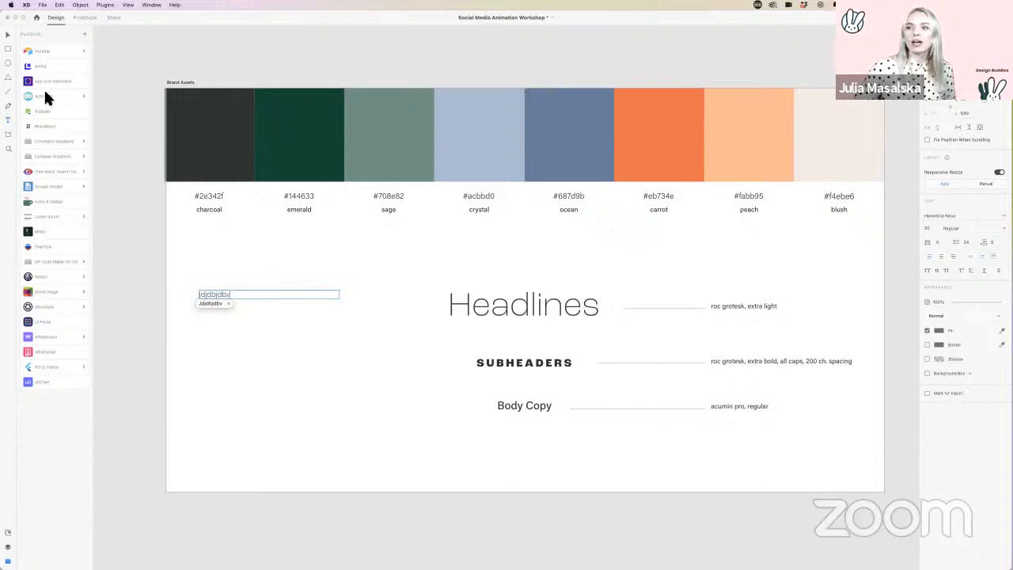
click(7, 35)
key(Delete)
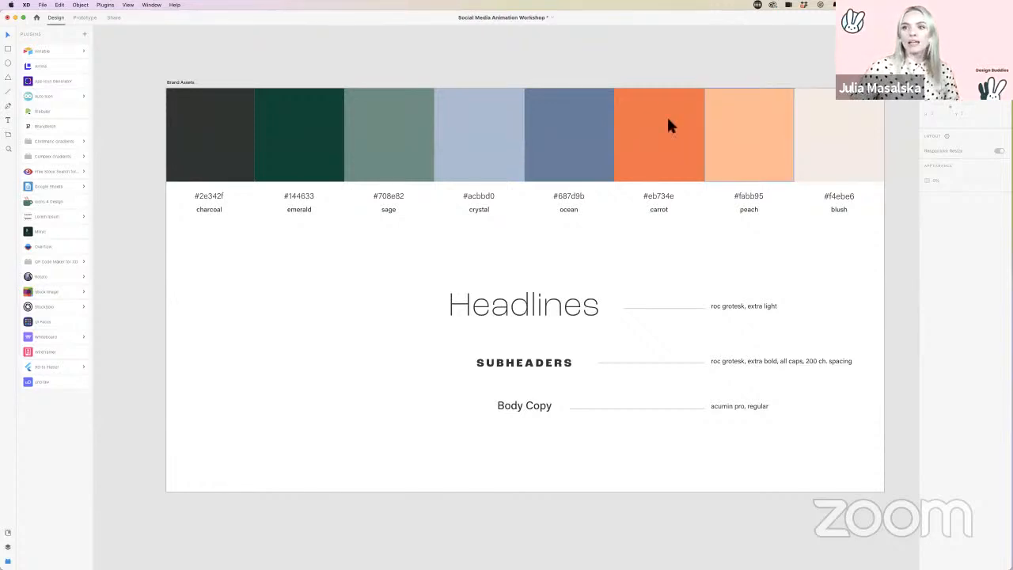
click(9, 136)
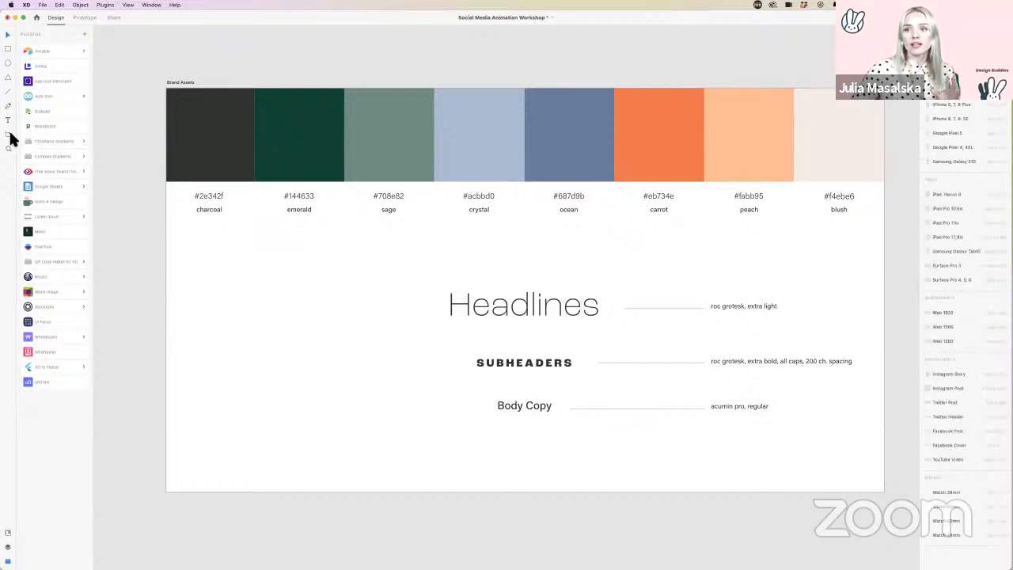
Step: Draw a new artboard between the Brand Assets and Main Component boards
scroll(128, 263, down, 5)
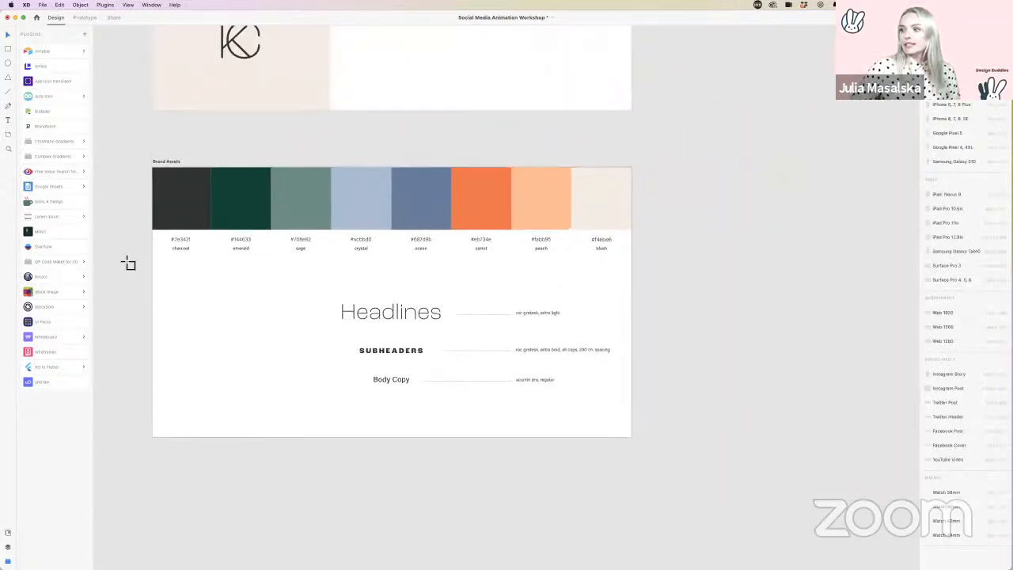
scroll(127, 262, right, 5)
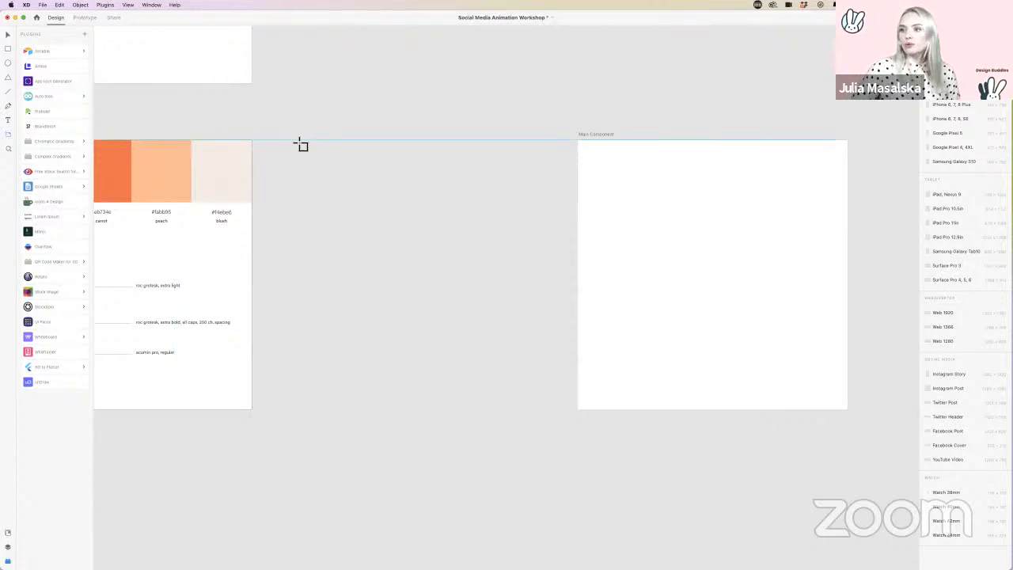
mouse_move(298, 137)
mouse_down()
mouse_move(462, 442)
mouse_move(497, 412)
mouse_up()
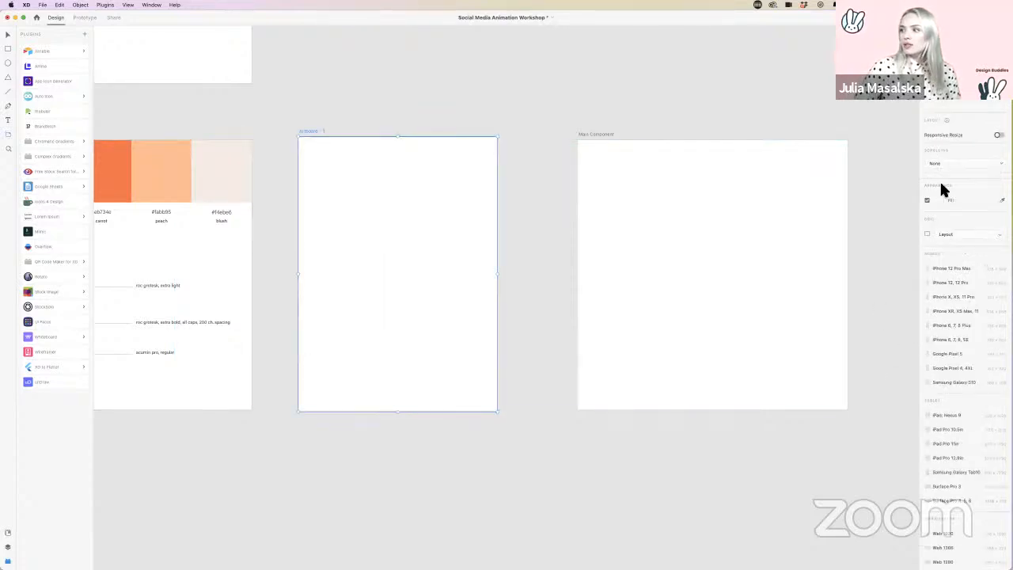
Step: Add a Web 1920 preset artboard, then delete it
scroll(953, 360, down, 3)
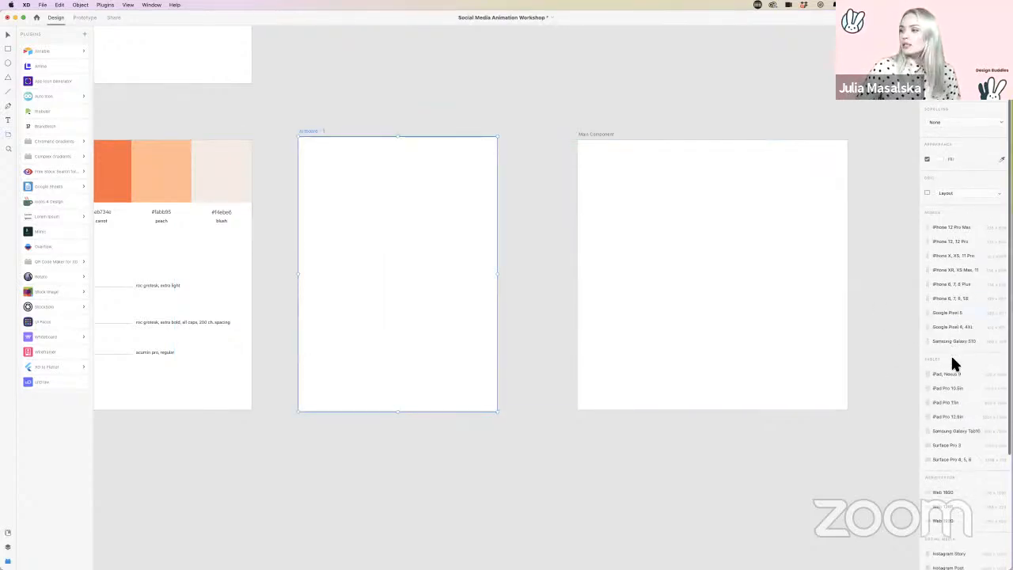
scroll(945, 210, down, 2)
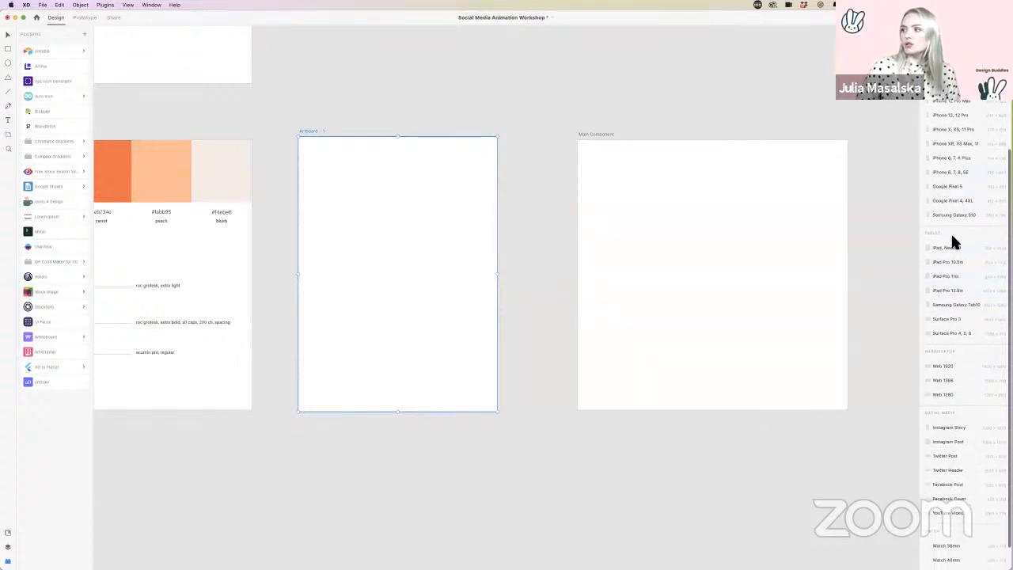
scroll(953, 239, down, 1)
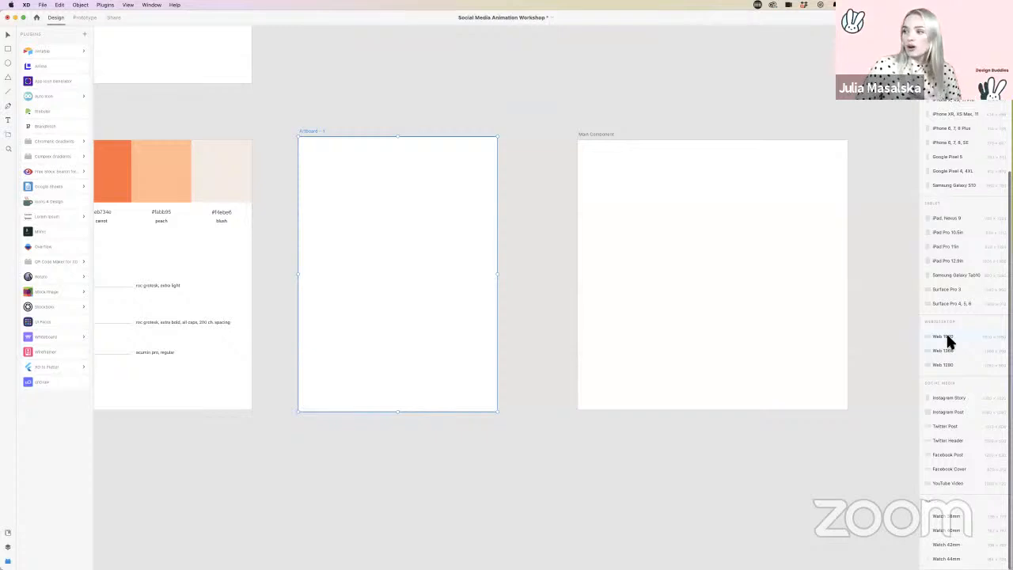
click(946, 336)
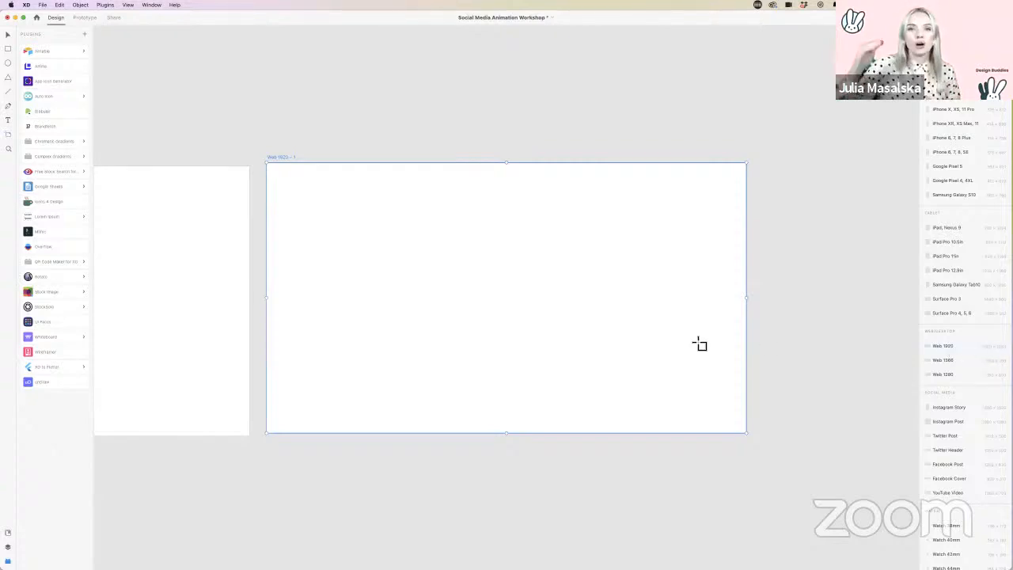
key(Delete)
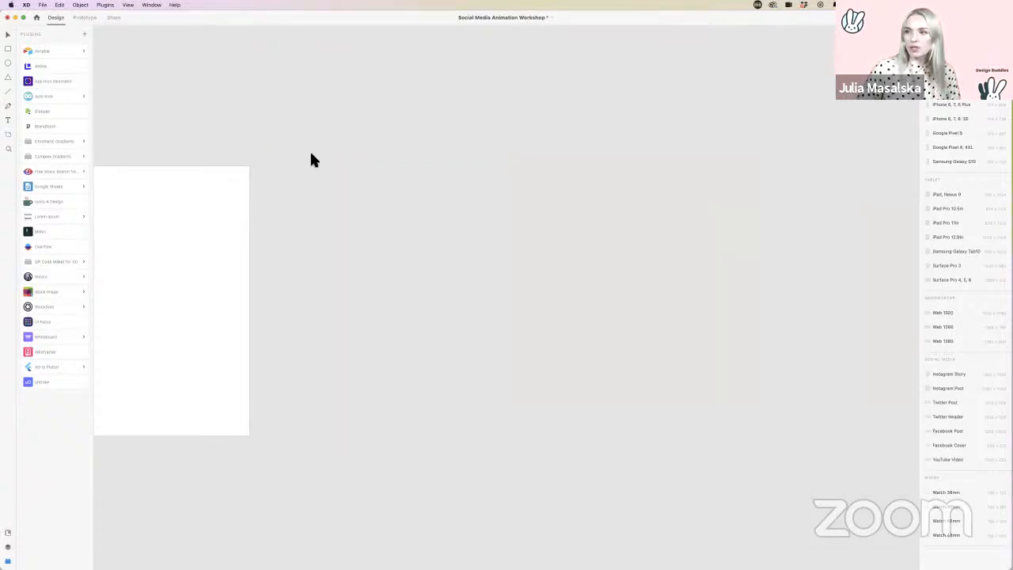
Step: Delete the blank artboard beside Brand Assets
scroll(310, 155, left, 10)
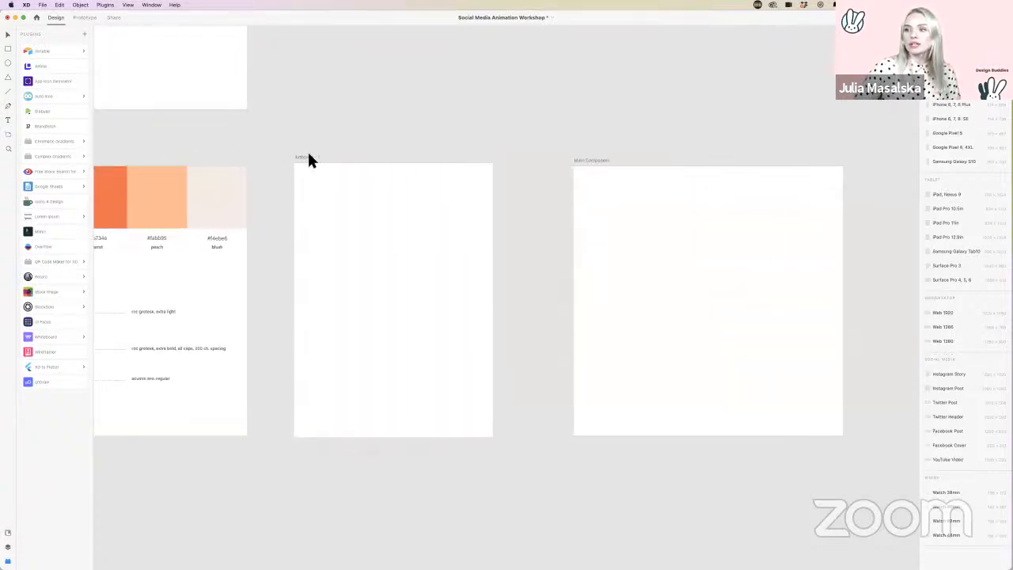
click(308, 157)
key(Delete)
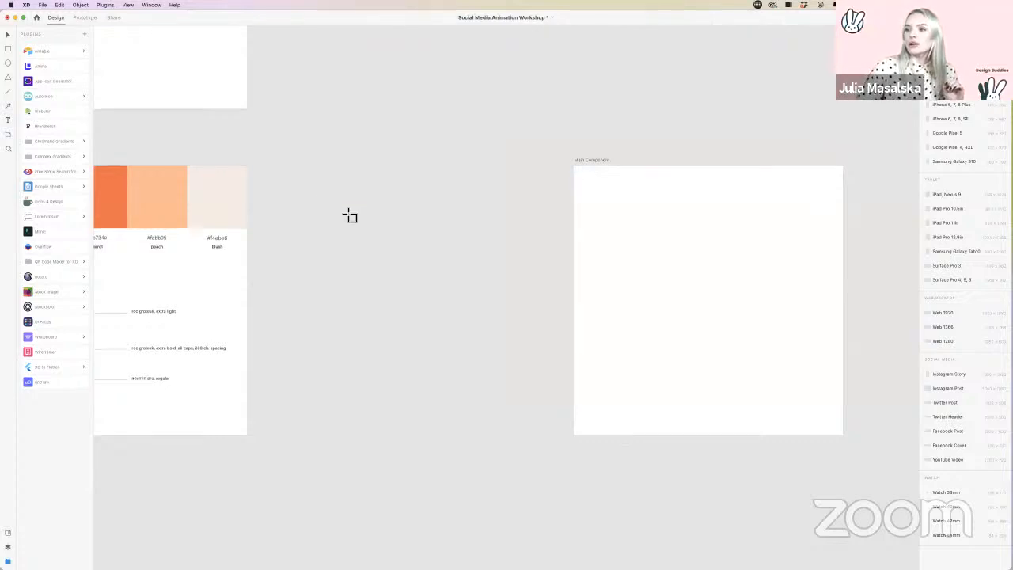
Step: Add an Instagram Story preset artboard, then delete it again
scroll(350, 217, left, 10)
scroll(351, 217, left, 5)
scroll(350, 217, down, 7)
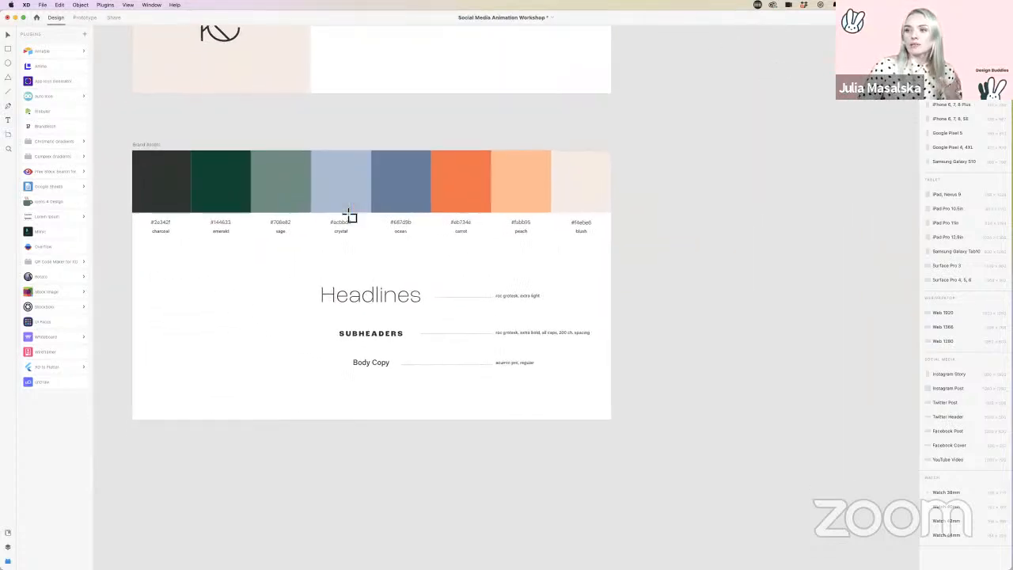
scroll(174, 226, down, 1)
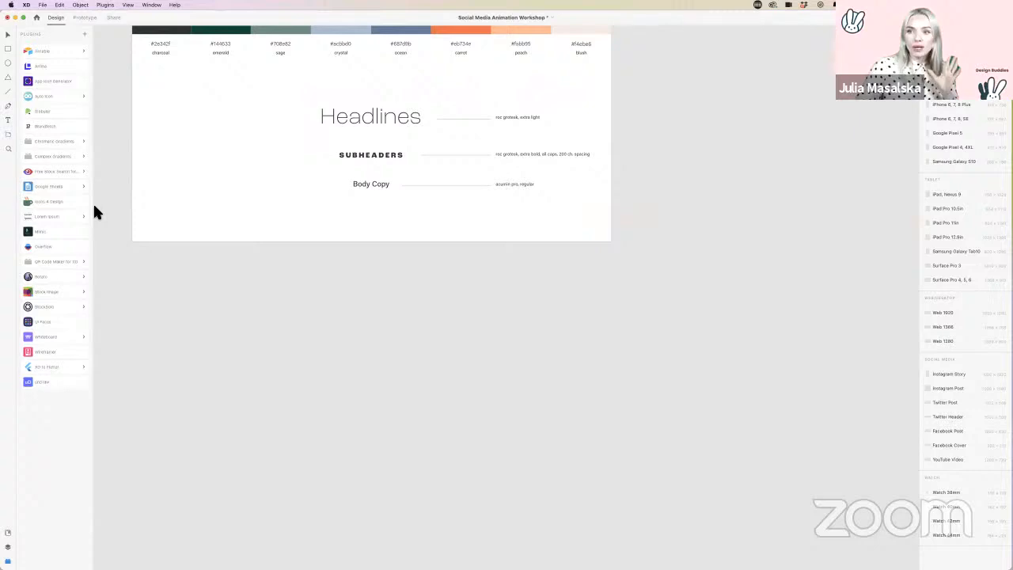
click(950, 375)
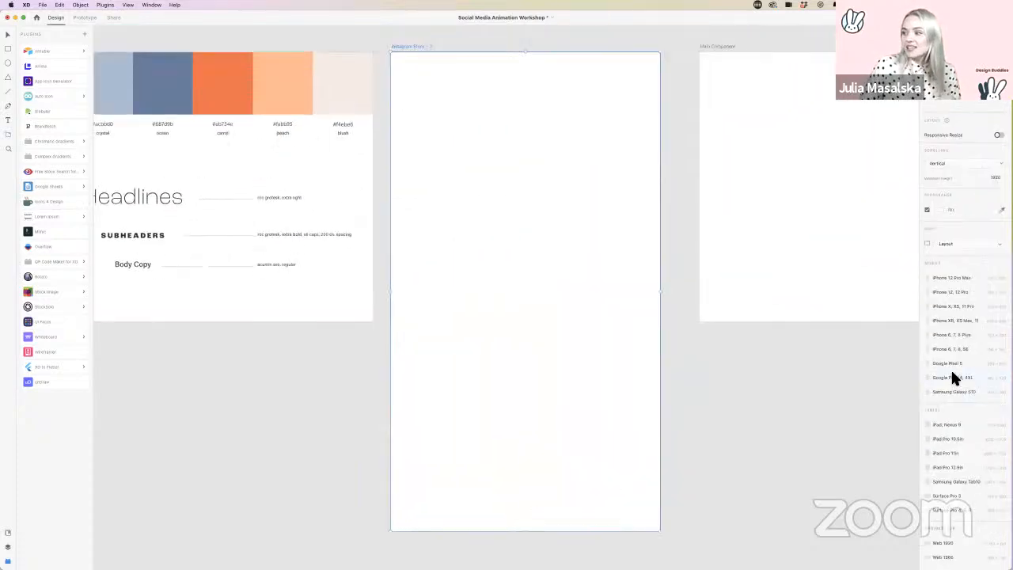
scroll(957, 443, down, 5)
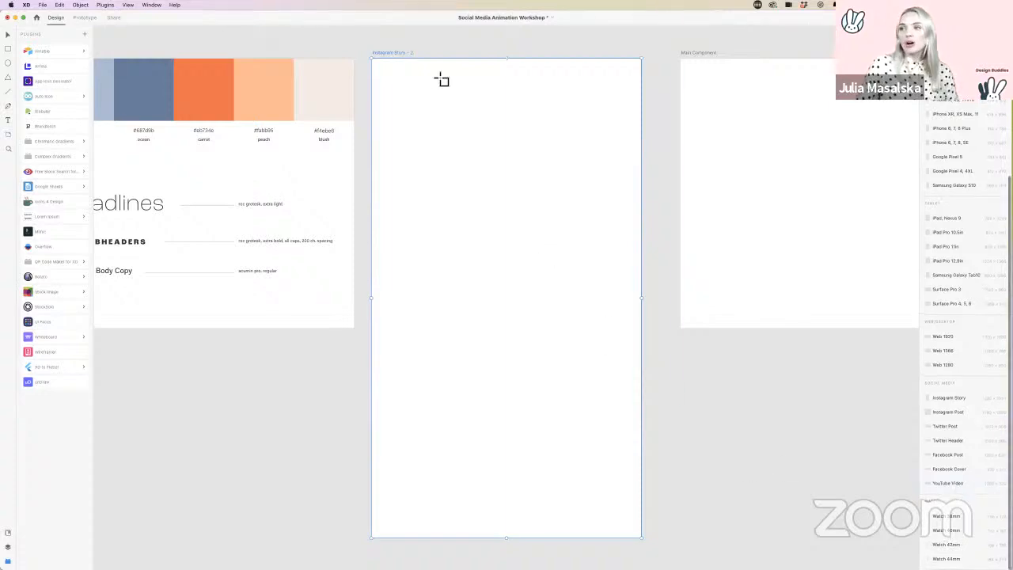
key(Delete)
scroll(427, 67, up, 5)
scroll(428, 68, left, 5)
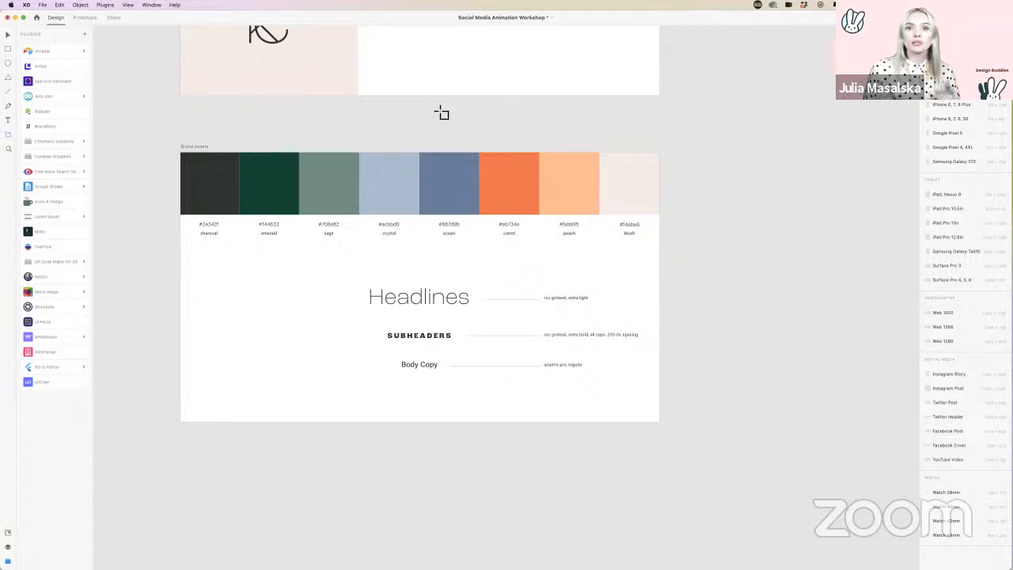
scroll(442, 113, right, 5)
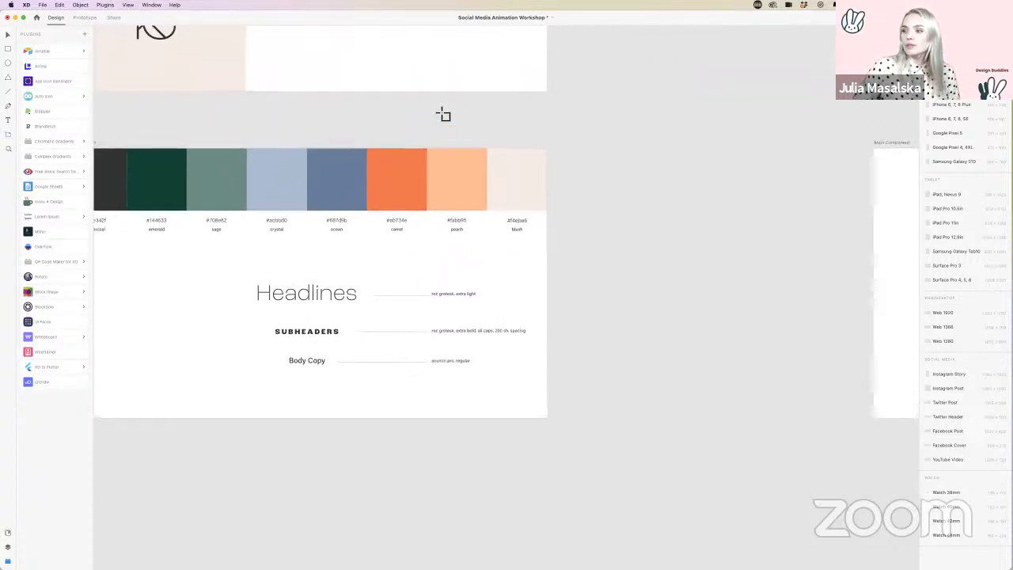
scroll(442, 113, up, 2)
scroll(443, 115, down, 4)
scroll(443, 114, up, 4)
scroll(443, 115, right, 2)
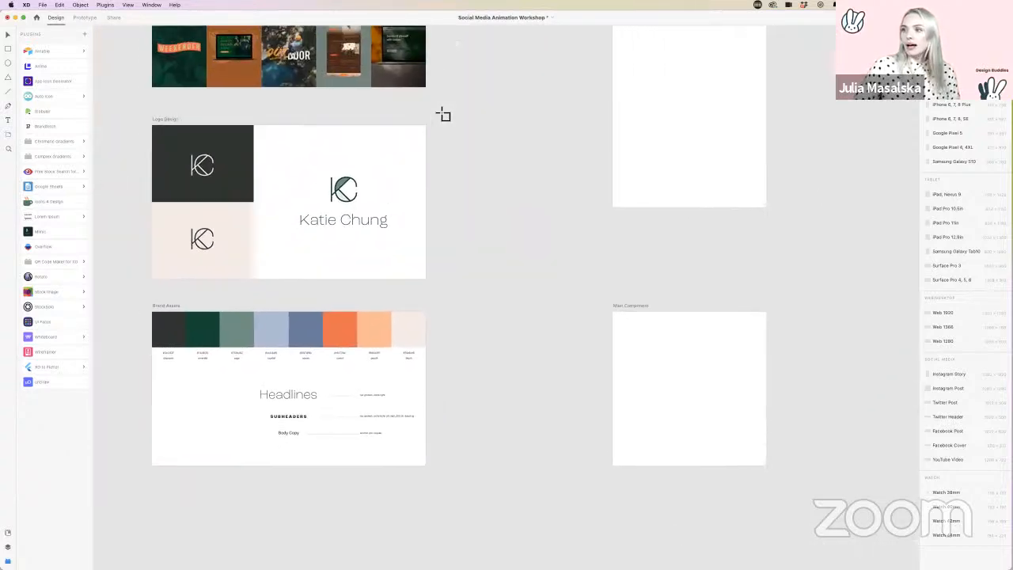
scroll(443, 115, up, 5)
scroll(443, 115, down, 4)
scroll(443, 114, right, 2)
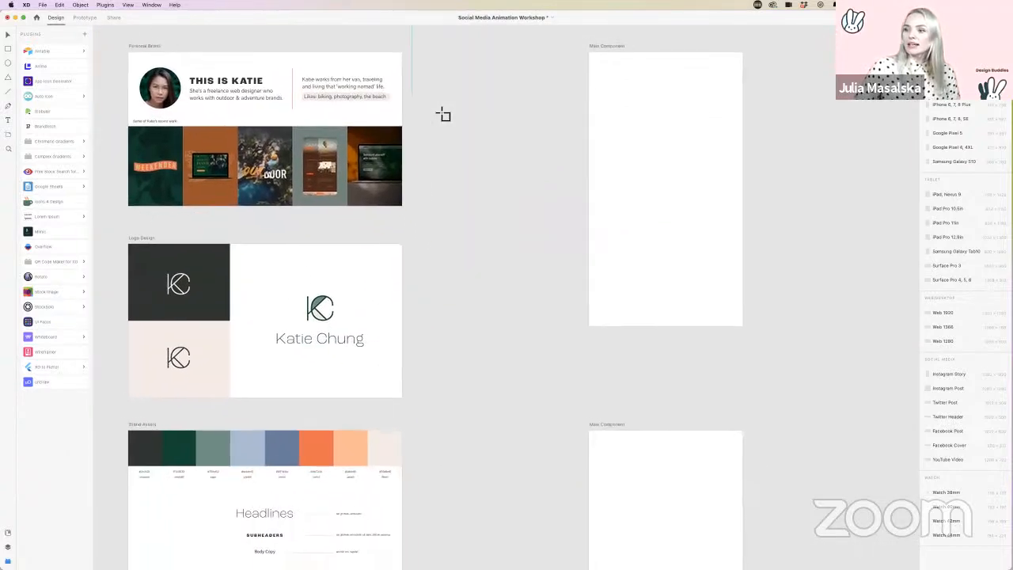
scroll(443, 115, left, 3)
scroll(443, 115, down, 4)
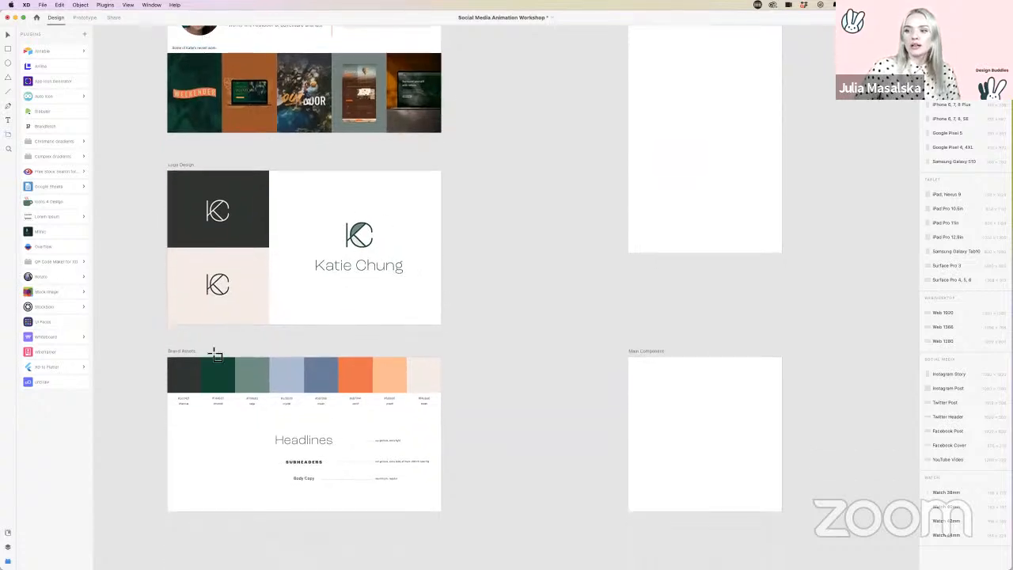
scroll(398, 338, up, 3)
scroll(397, 338, left, 2)
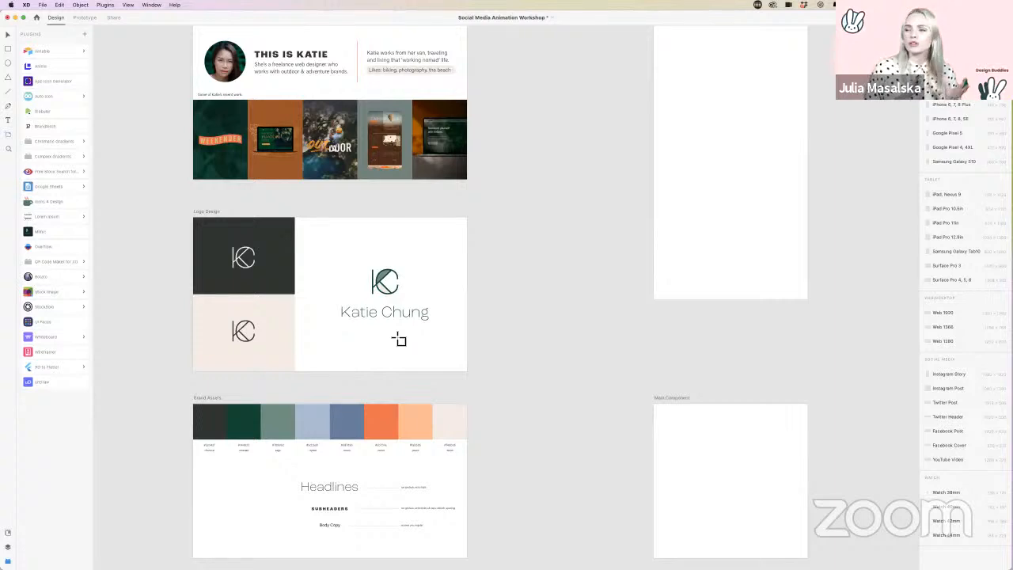
scroll(462, 340, down, 1)
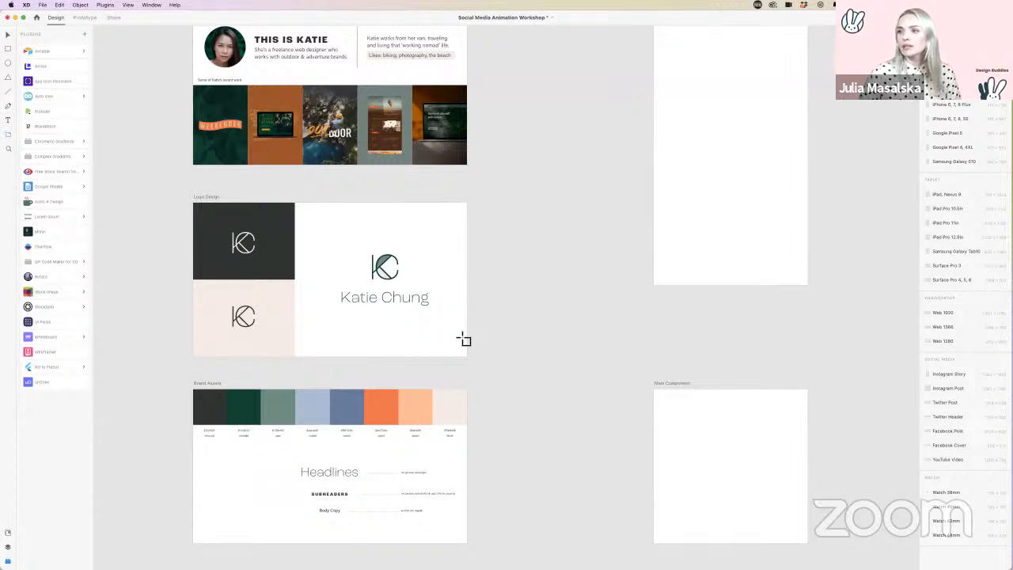
scroll(463, 339, up, 3)
scroll(463, 339, right, 2)
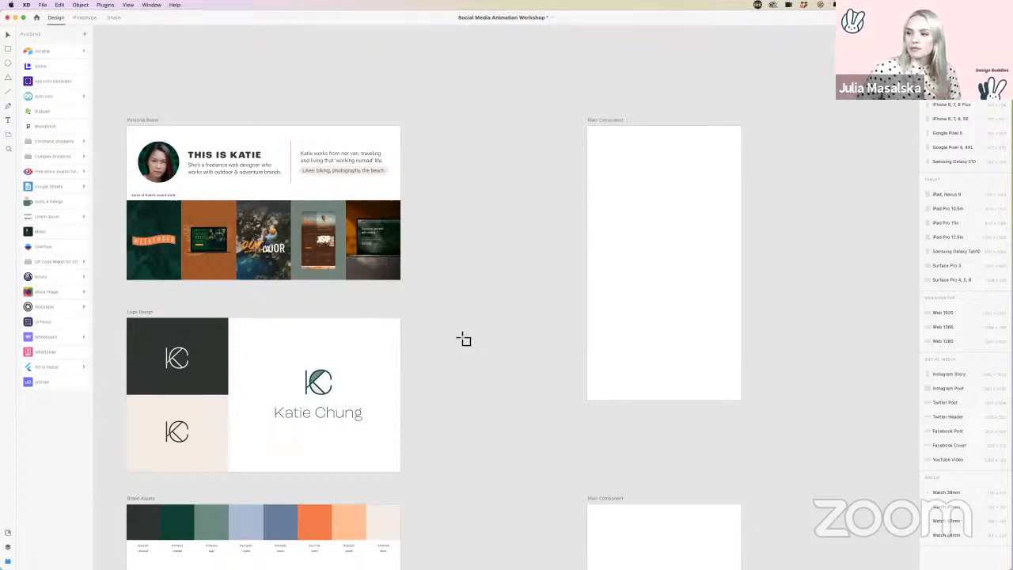
scroll(463, 339, left, 1)
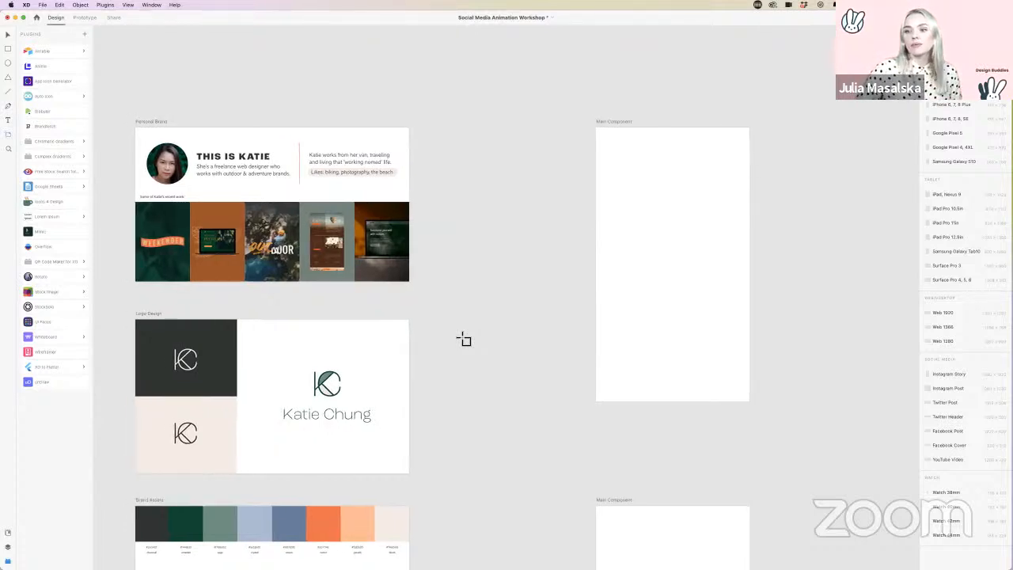
scroll(463, 339, down, 1)
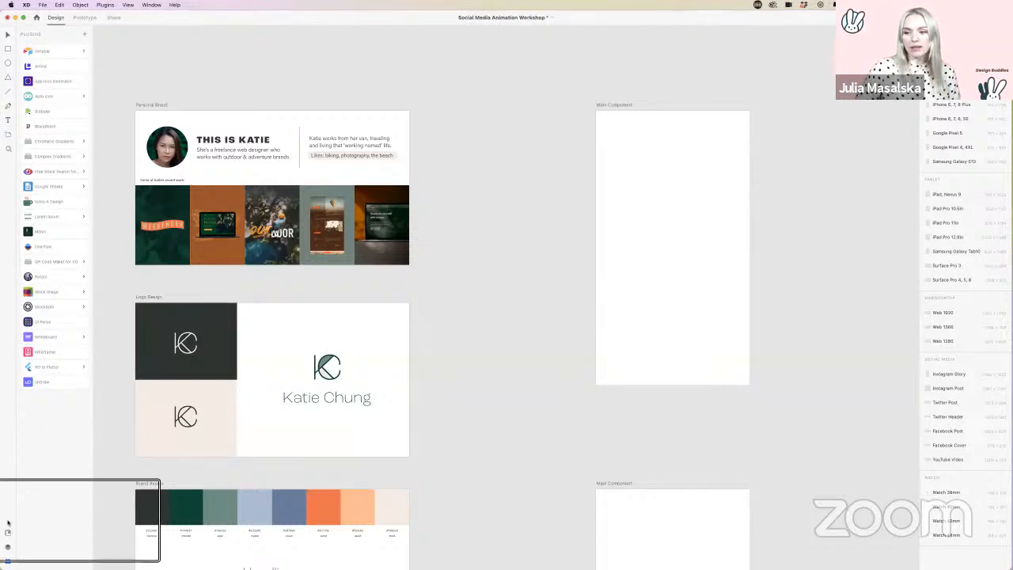
Step: Open the Layers panel and zoom to the Web 1920 – 7 'LET'S GET STARTED' artboard
click(8, 533)
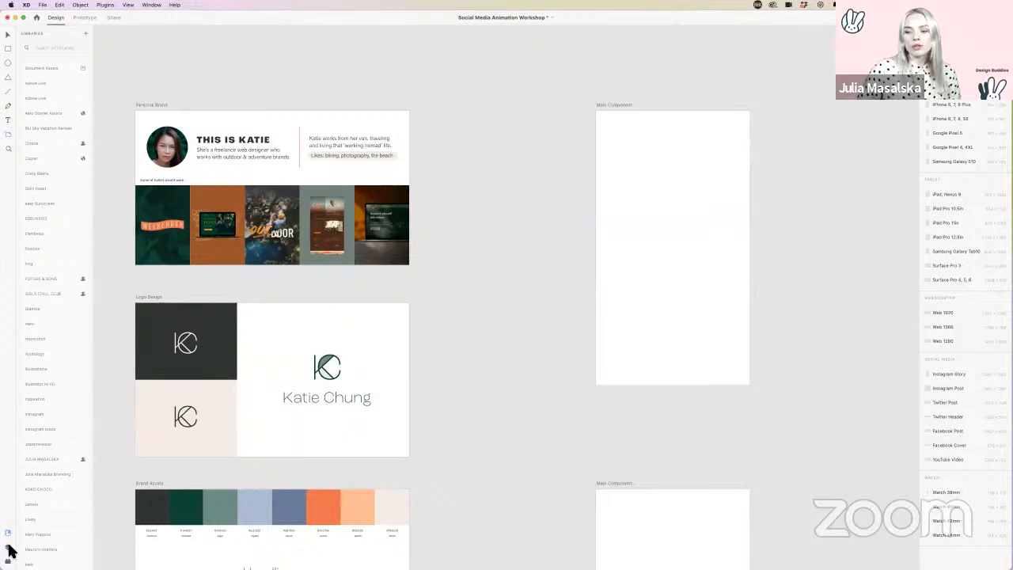
click(9, 547)
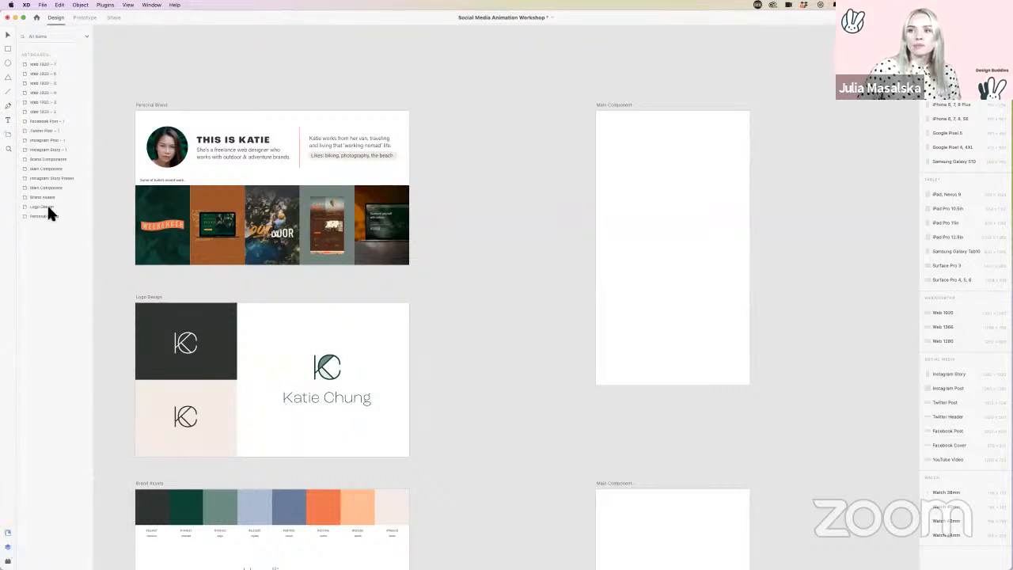
click(29, 65)
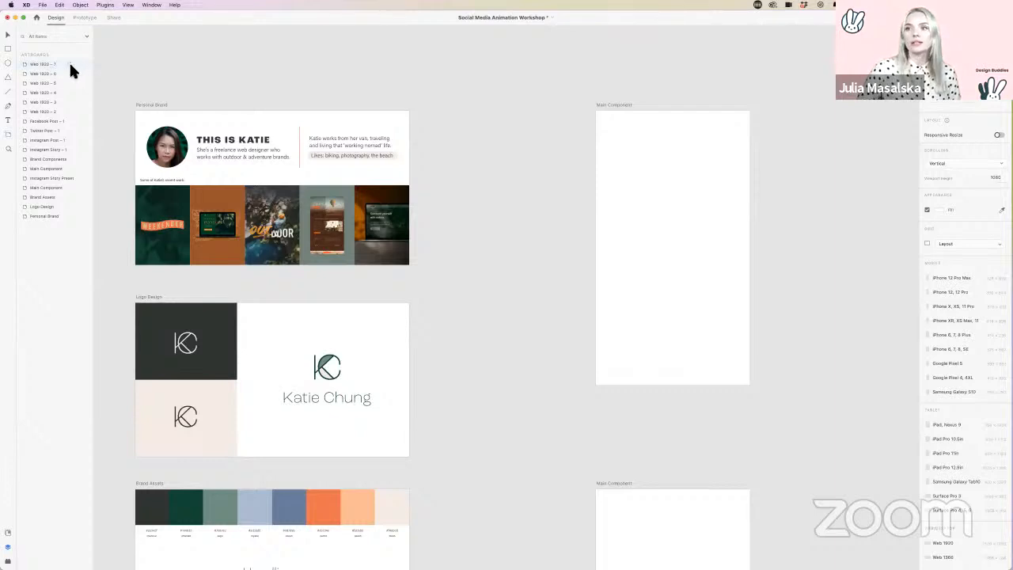
double_click(27, 66)
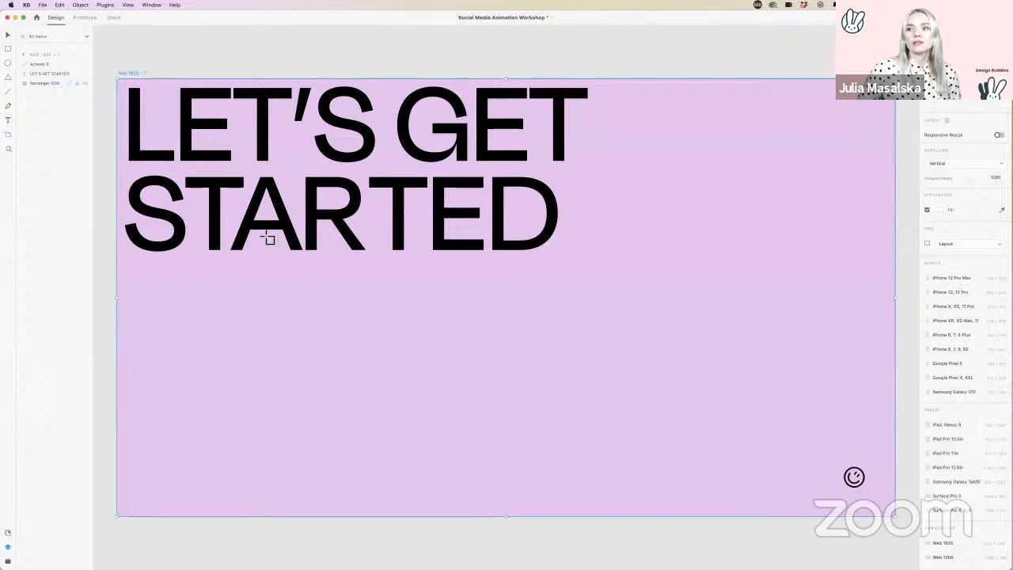
Step: Zoom out over the slides and brand boards, leave Layers, and show the installed plugins list
scroll(265, 236, up, 5)
scroll(264, 236, down, 3)
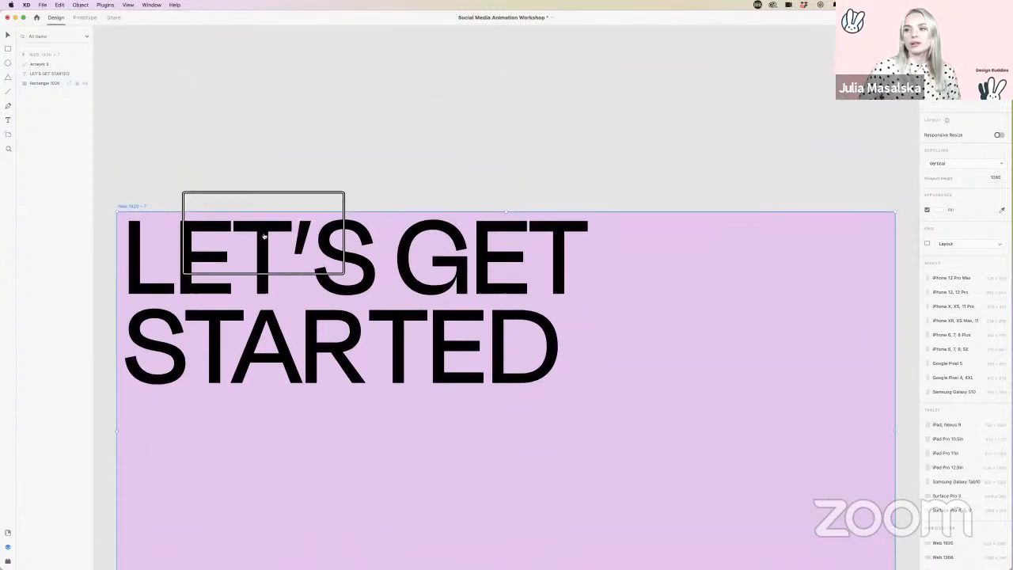
scroll(264, 236, down, 2)
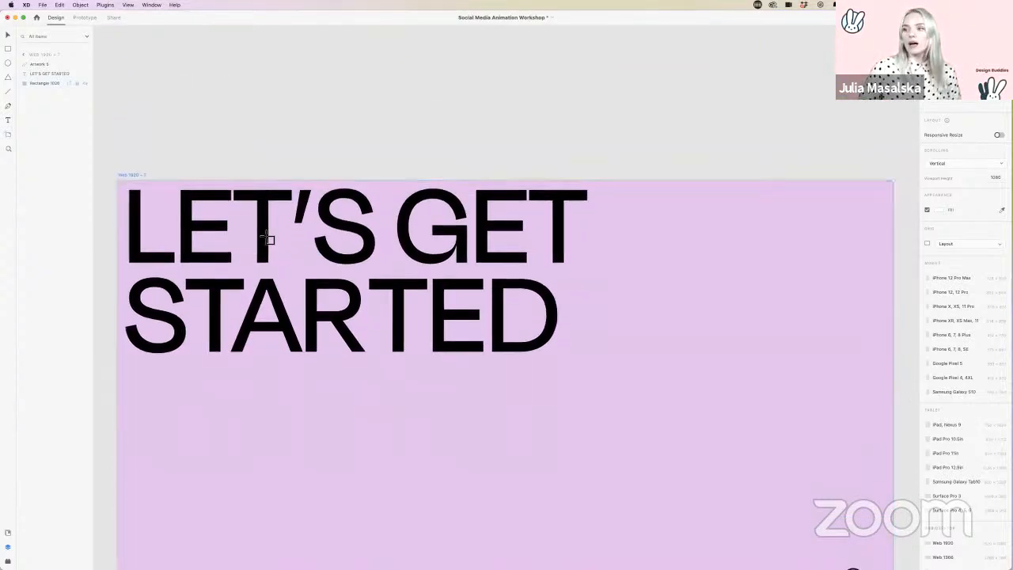
scroll(266, 237, down, 5)
scroll(267, 237, down, 1)
scroll(268, 237, left, 3)
scroll(267, 237, right, 1)
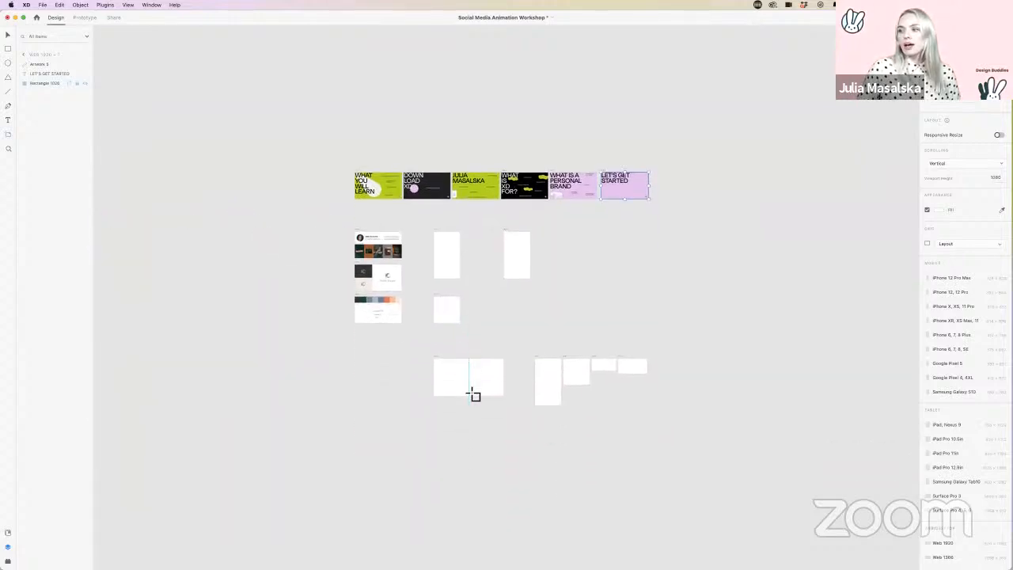
scroll(471, 394, down, 3)
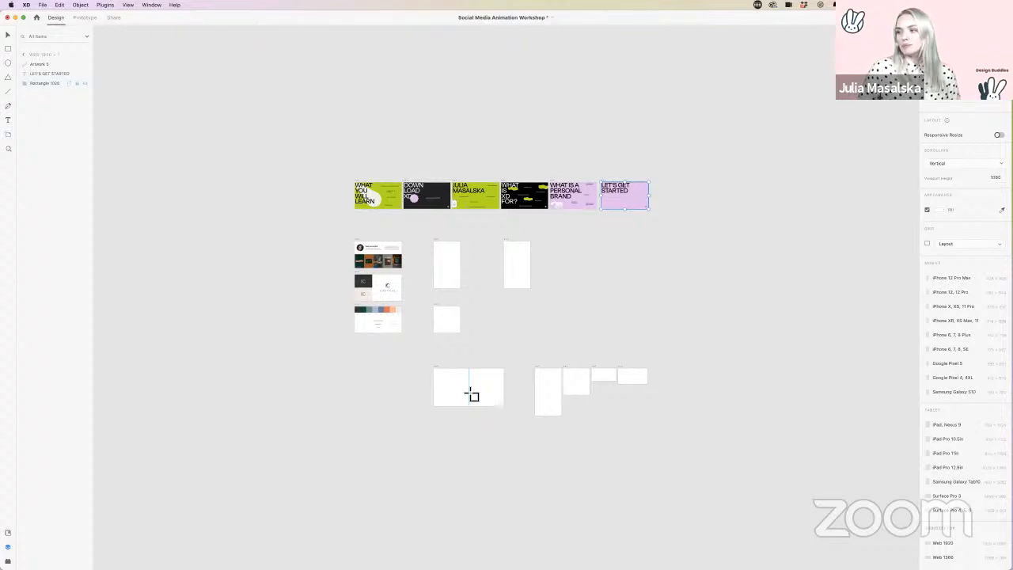
scroll(471, 394, down, 1)
scroll(471, 394, up, 5)
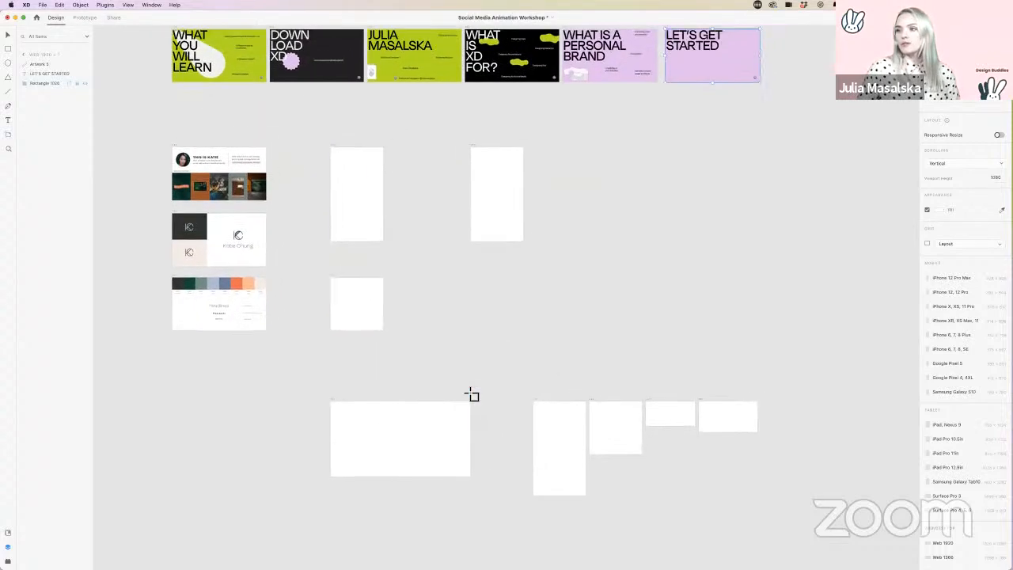
scroll(307, 247, up, 3)
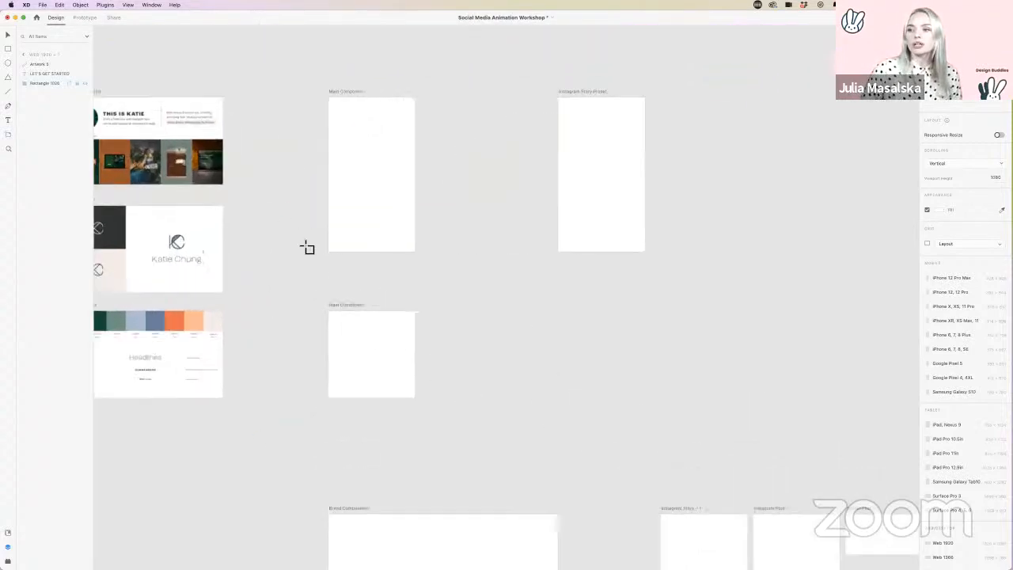
scroll(307, 248, down, 4)
click(21, 52)
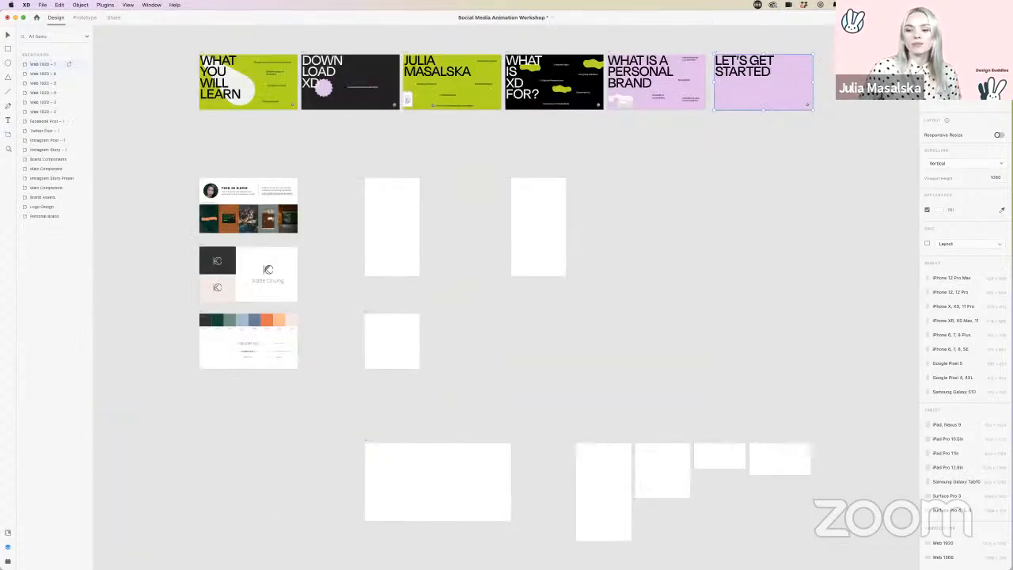
key(super+shift+p)
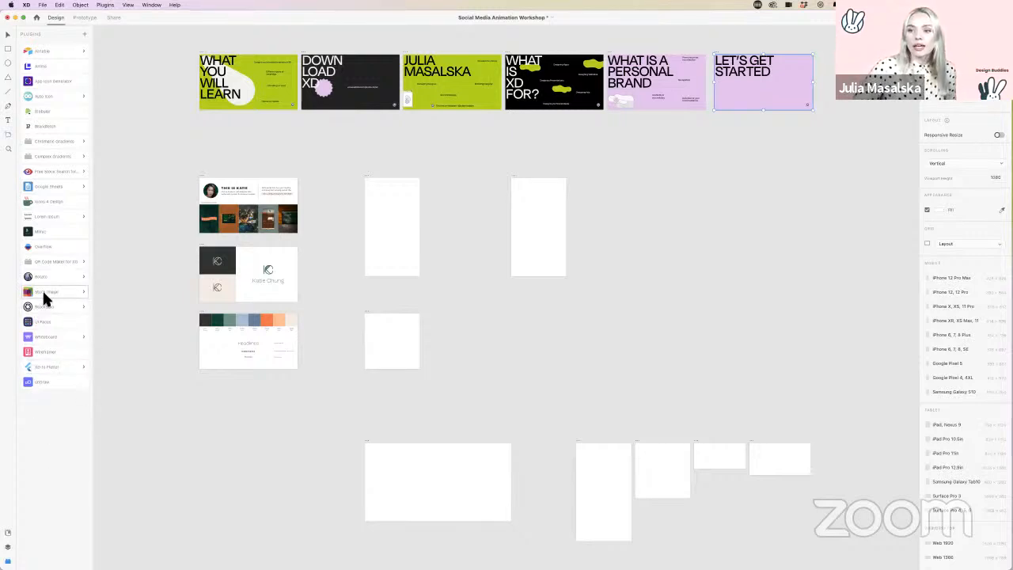
Step: Try Icons 4 Design and Google Sheets, then launch Blobular with its red blob preview
click(43, 204)
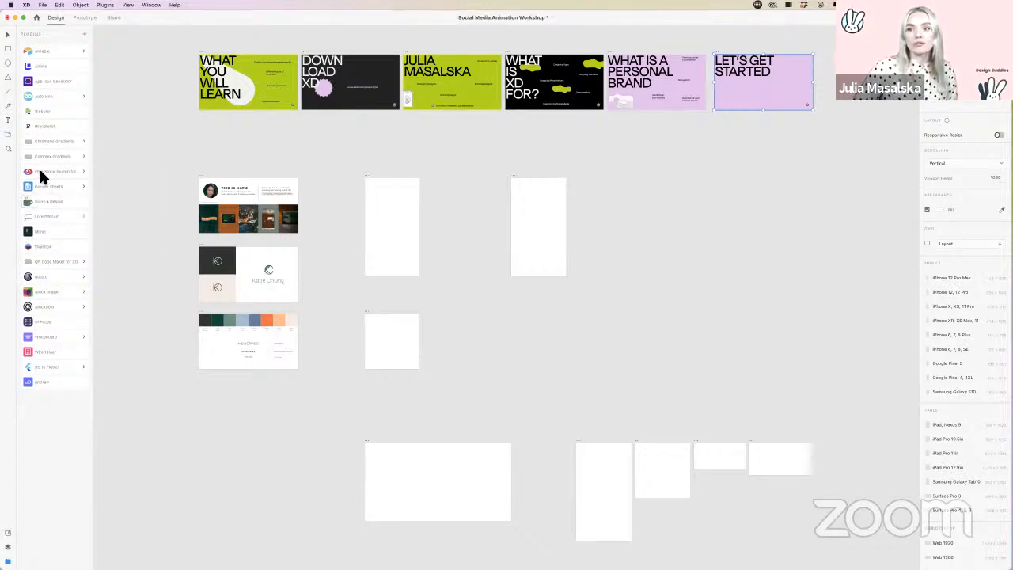
click(42, 188)
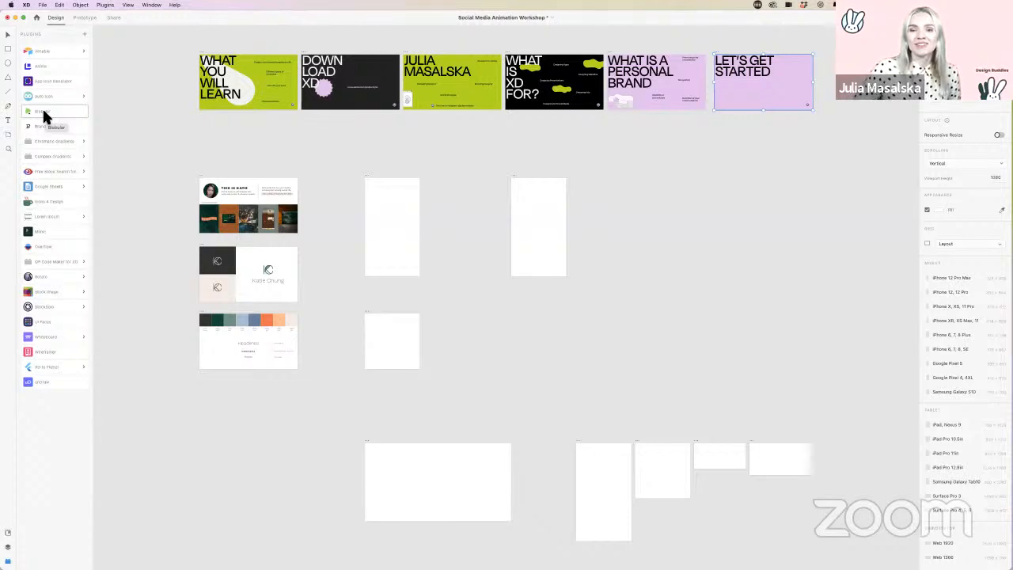
click(43, 116)
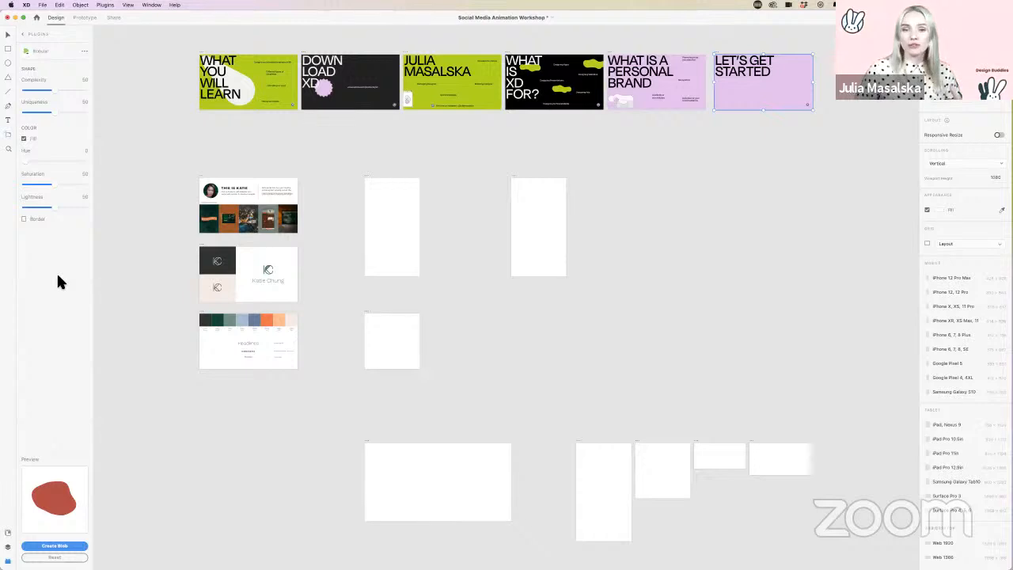
scroll(345, 309, right, 3)
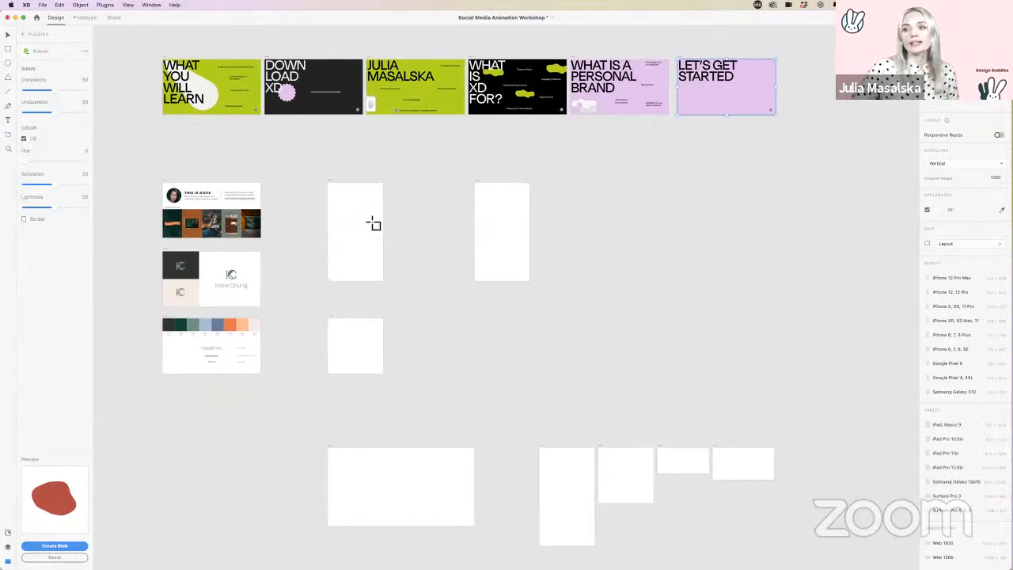
Step: Close the Blobular plugin and zoom in to select the Main Component artboard
click(23, 36)
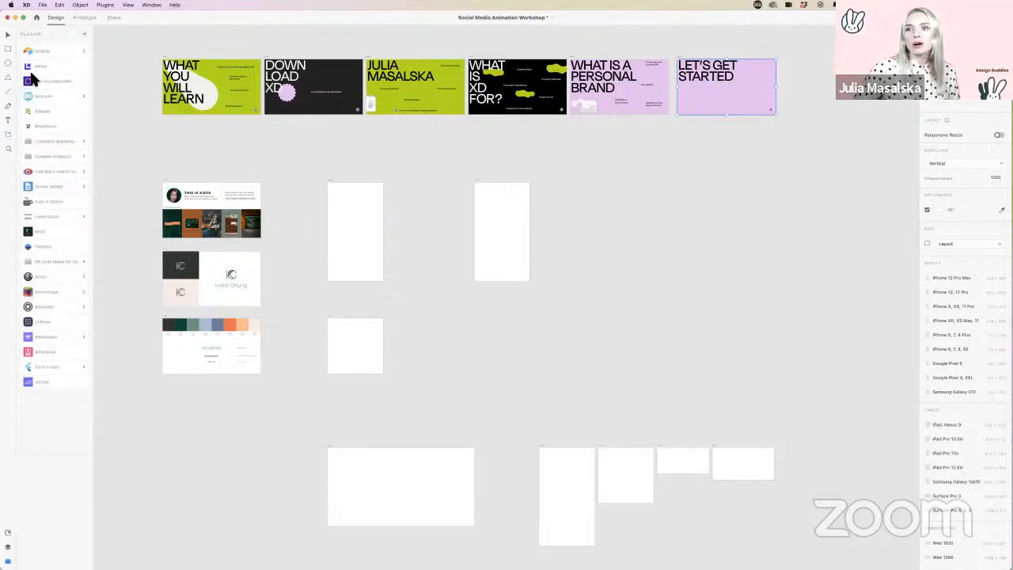
scroll(414, 234, up, 5)
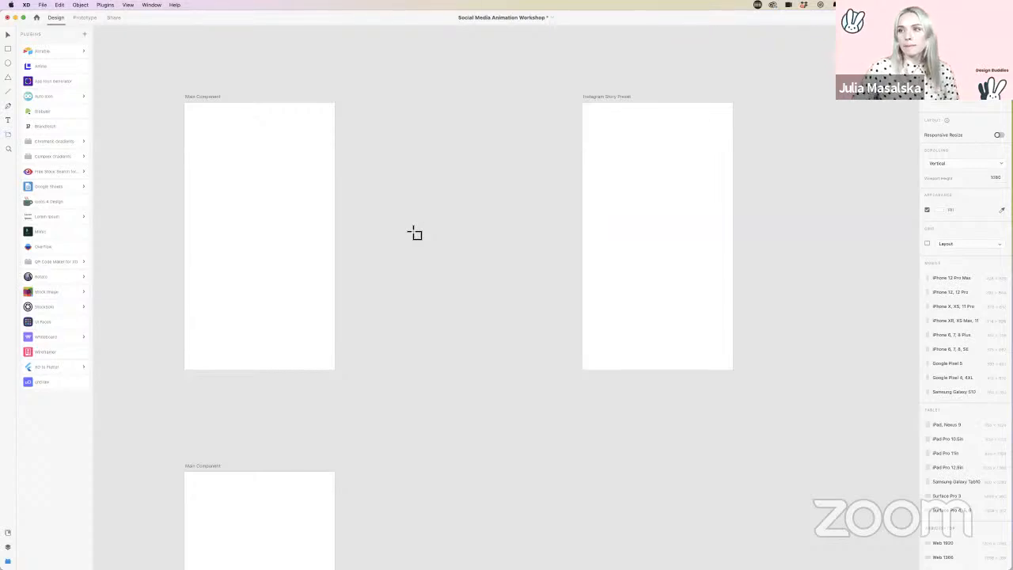
scroll(414, 234, left, 3)
scroll(415, 233, up, 2)
scroll(414, 234, up, 2)
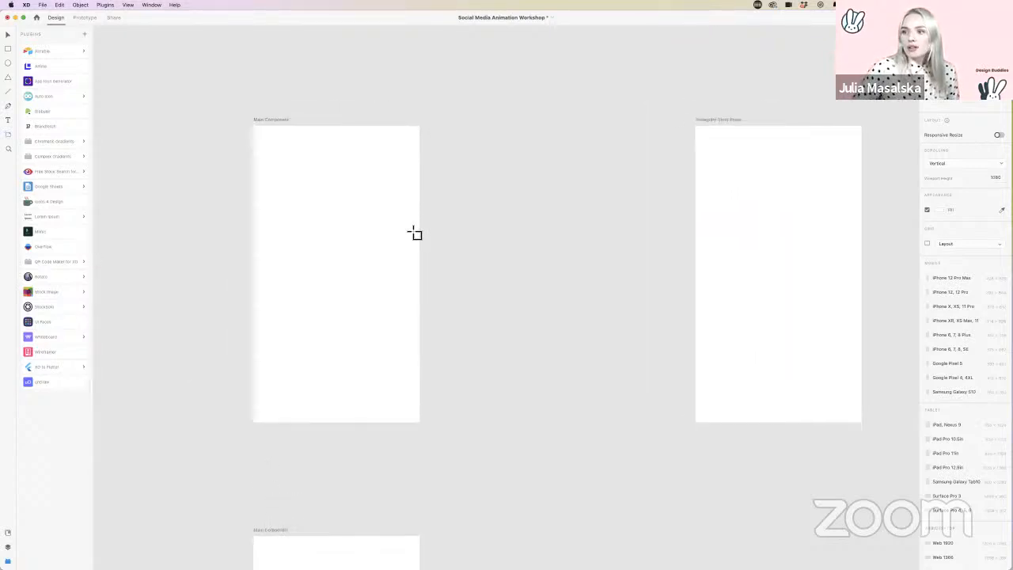
scroll(414, 233, up, 2)
scroll(414, 234, left, 1)
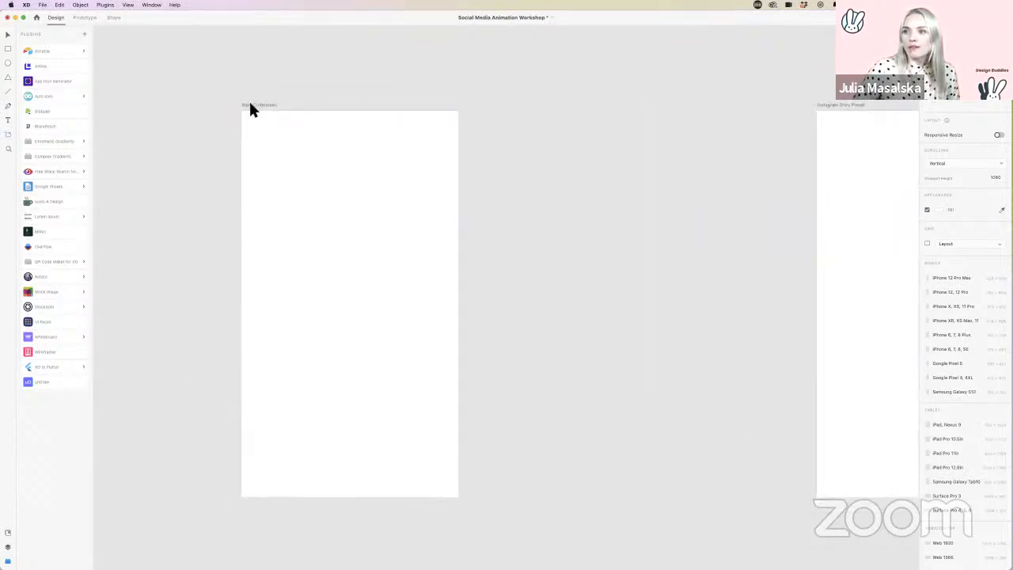
click(8, 35)
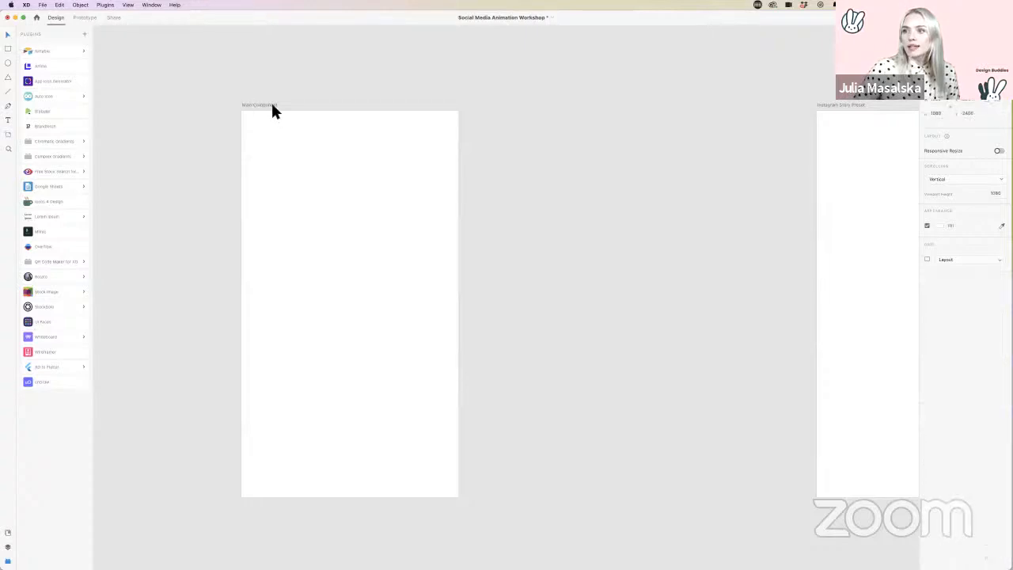
click(272, 106)
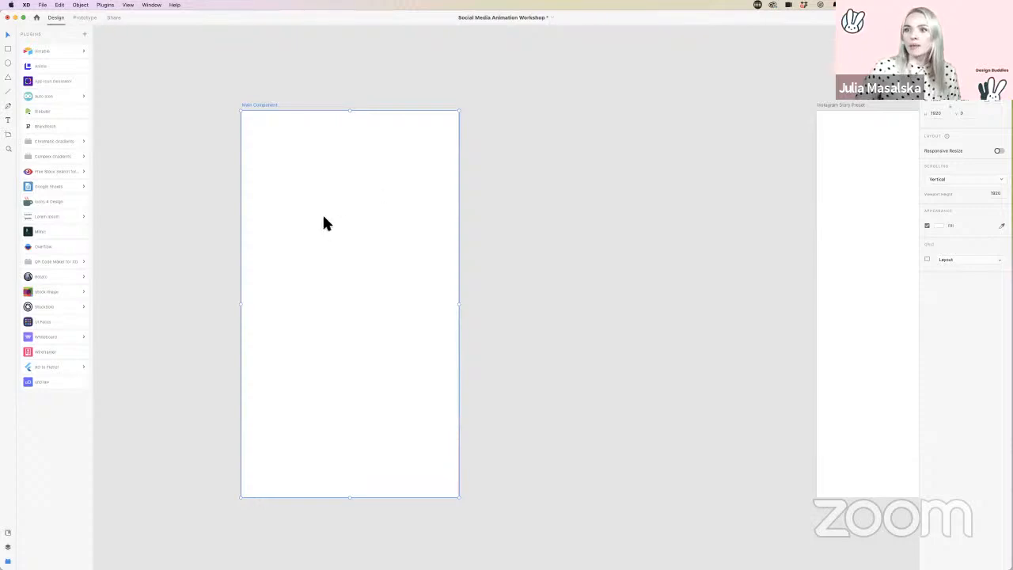
Step: Add an Instagram Story artboard beside Main Component, then delete it
click(10, 135)
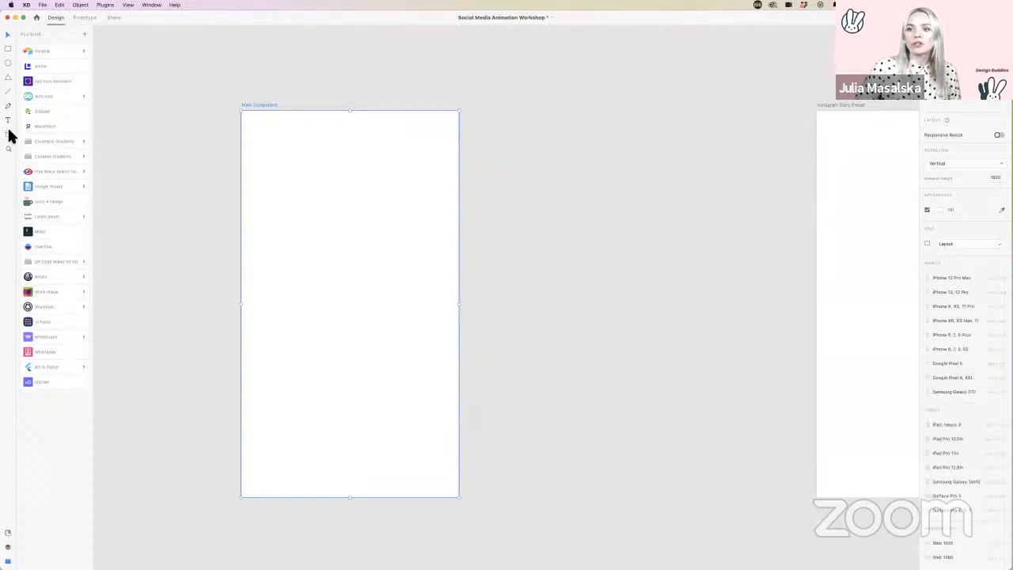
scroll(941, 439, down, 3)
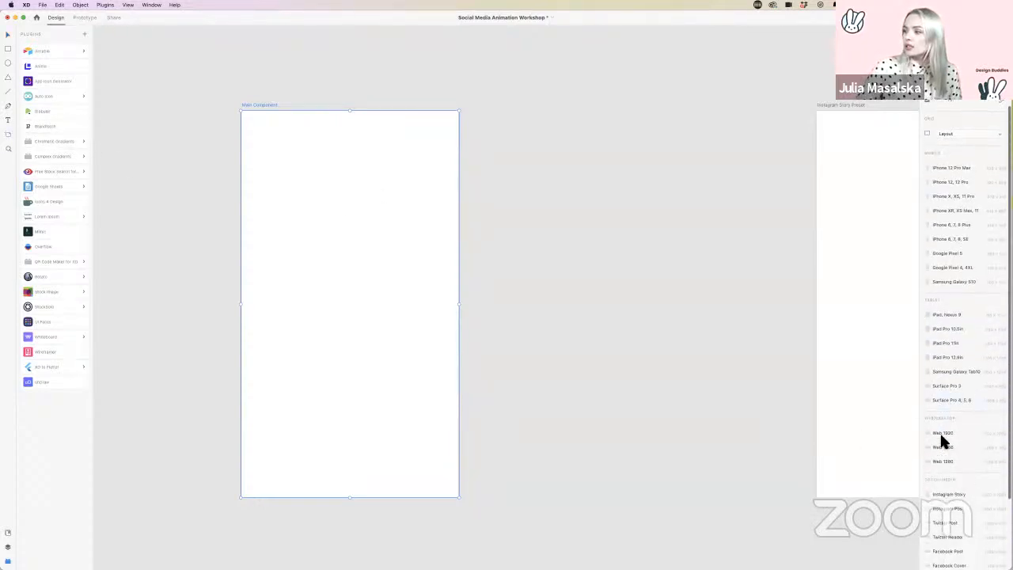
scroll(941, 436, down, 3)
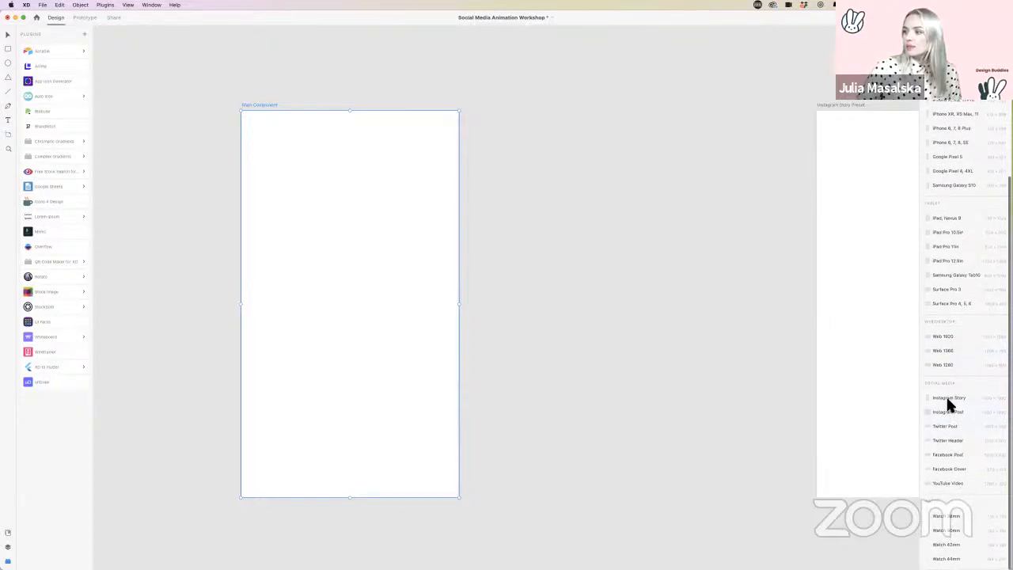
click(947, 398)
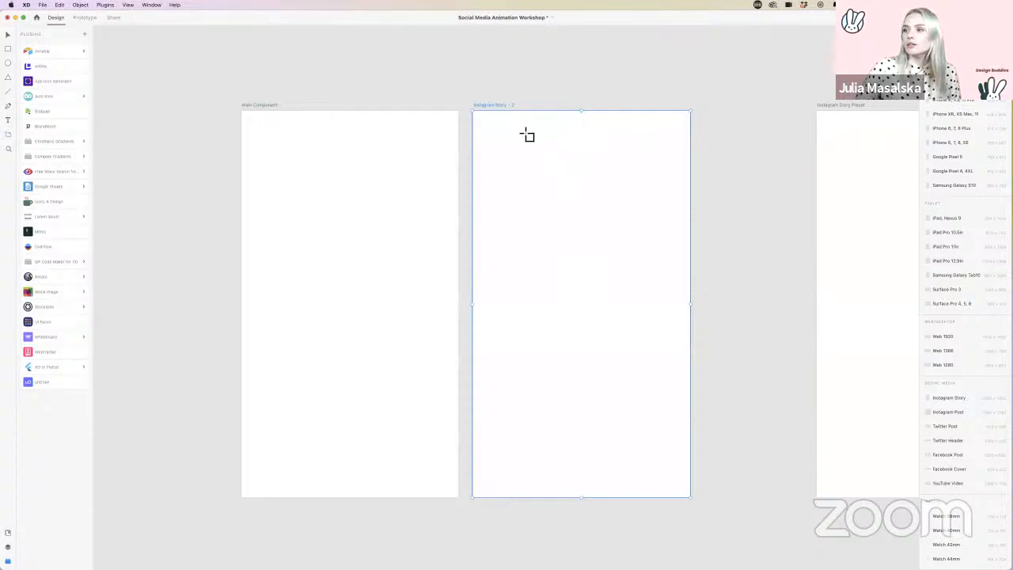
key(Delete)
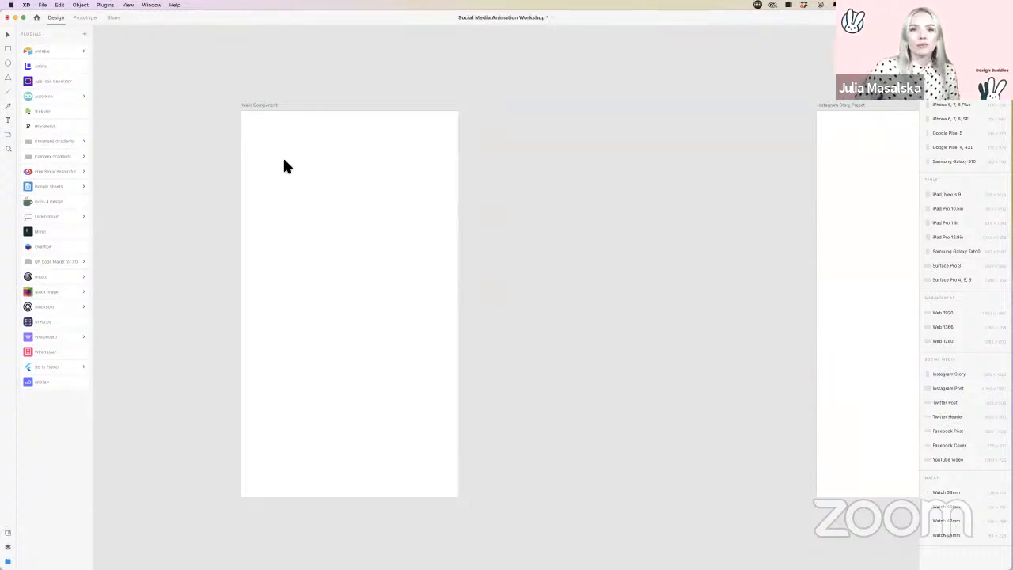
Step: Draw a rectangle spanning Main Component from its top-left to bottom-right corner
click(10, 55)
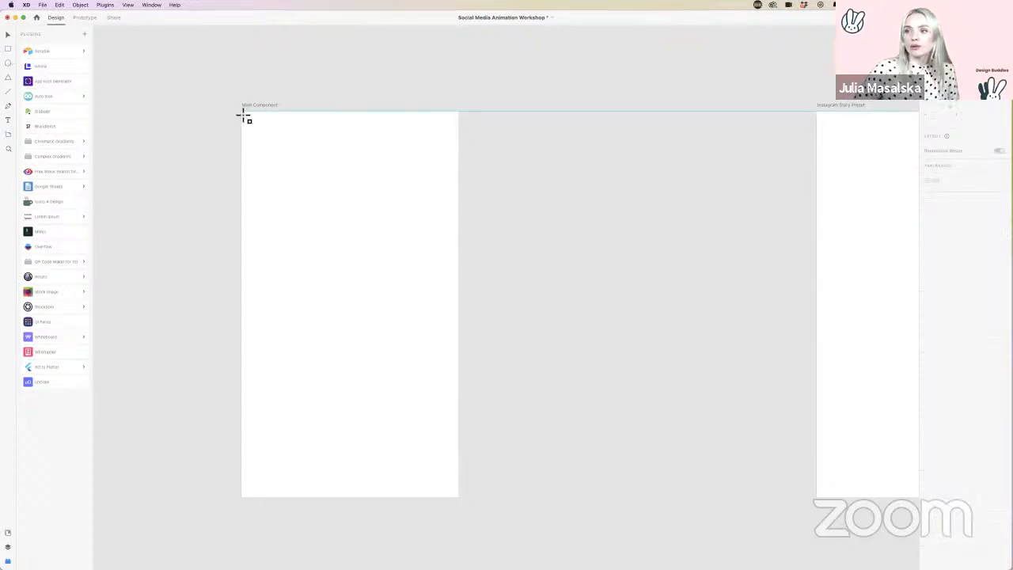
drag(245, 116, 462, 500)
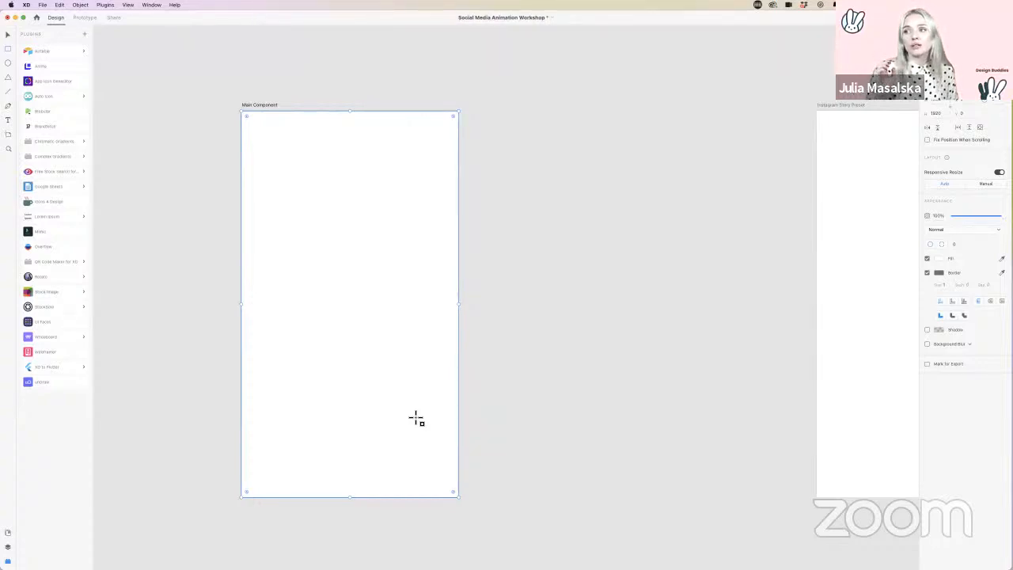
Step: Create a new empty library named after the brand persona through the Libraries manager
click(9, 535)
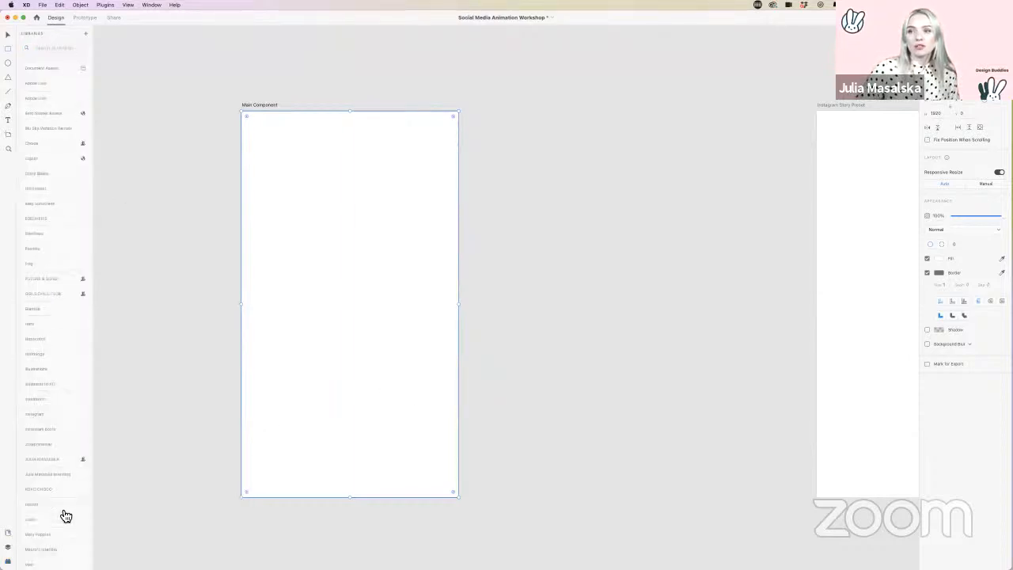
scroll(163, 207, left, 3)
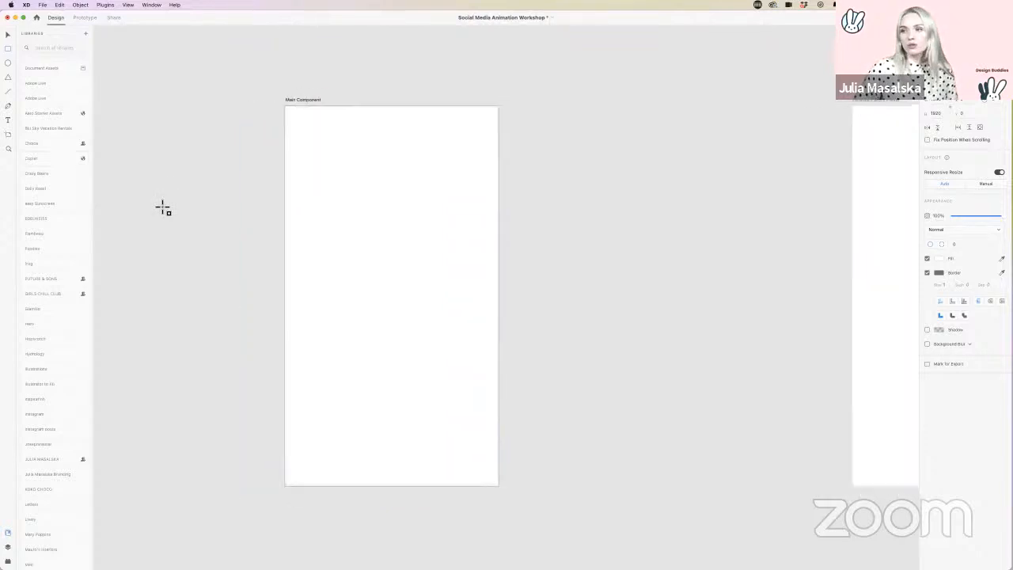
scroll(162, 207, down, 3)
scroll(163, 207, left, 5)
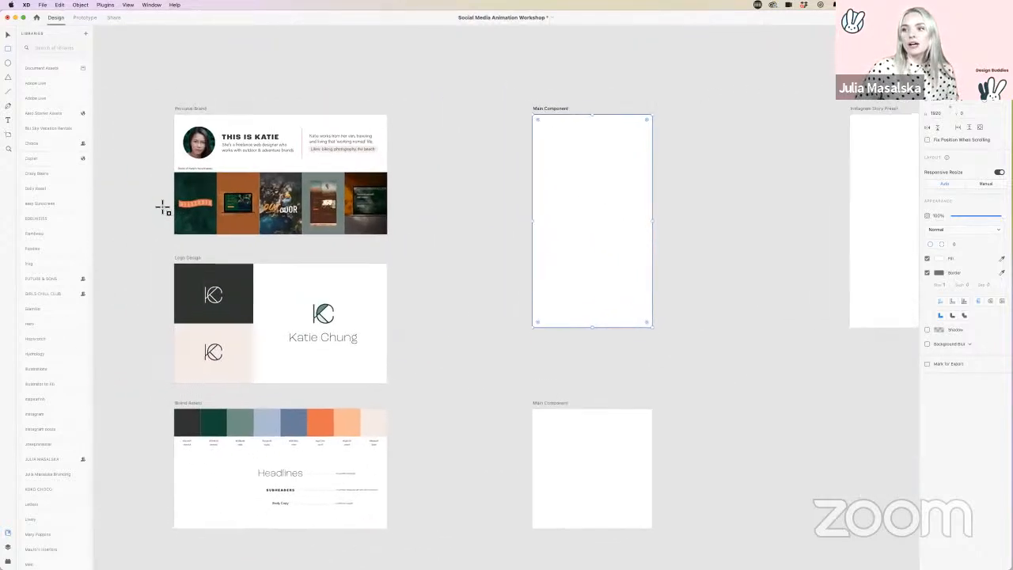
scroll(163, 208, up, 5)
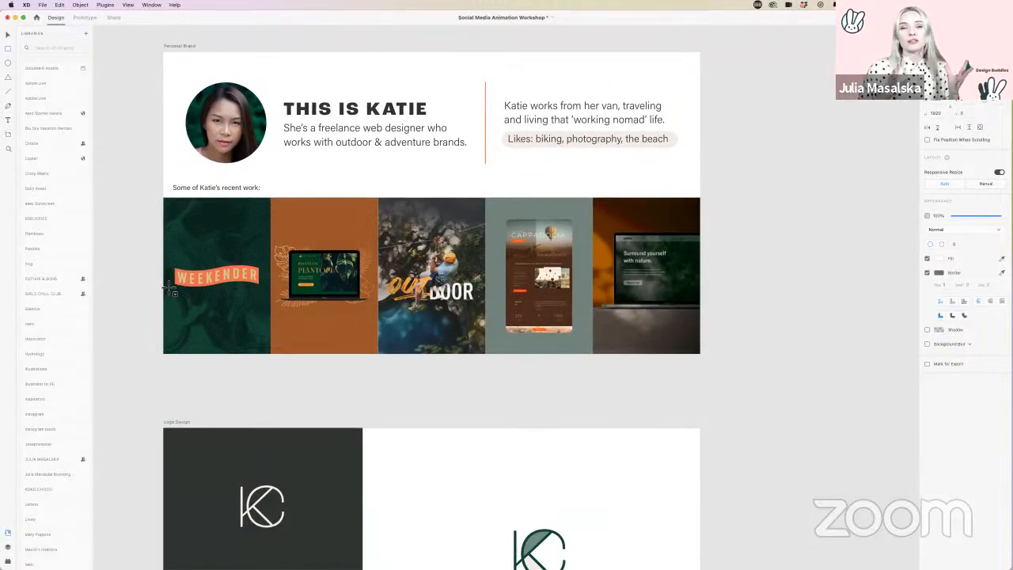
click(87, 37)
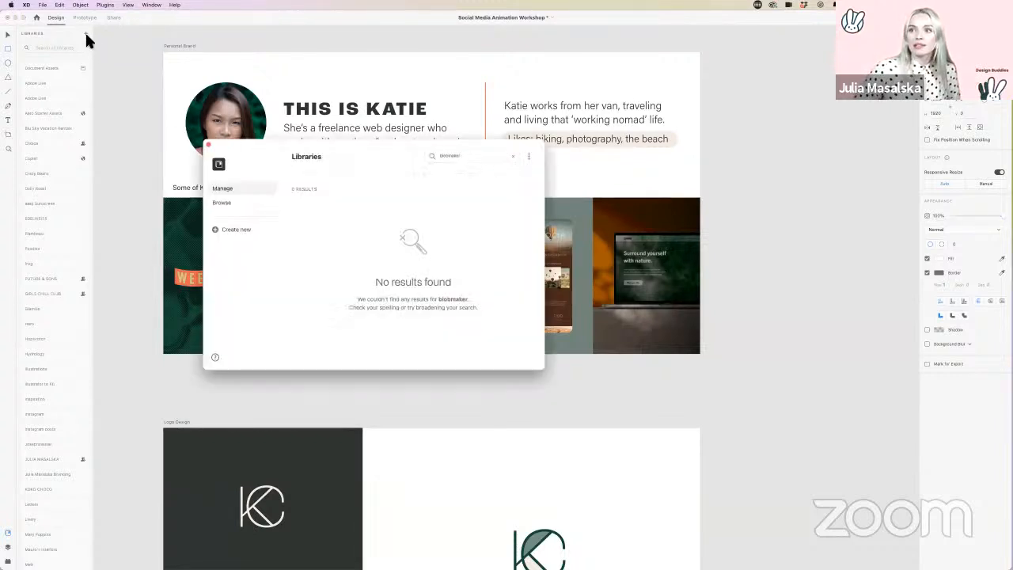
click(241, 231)
click(303, 248)
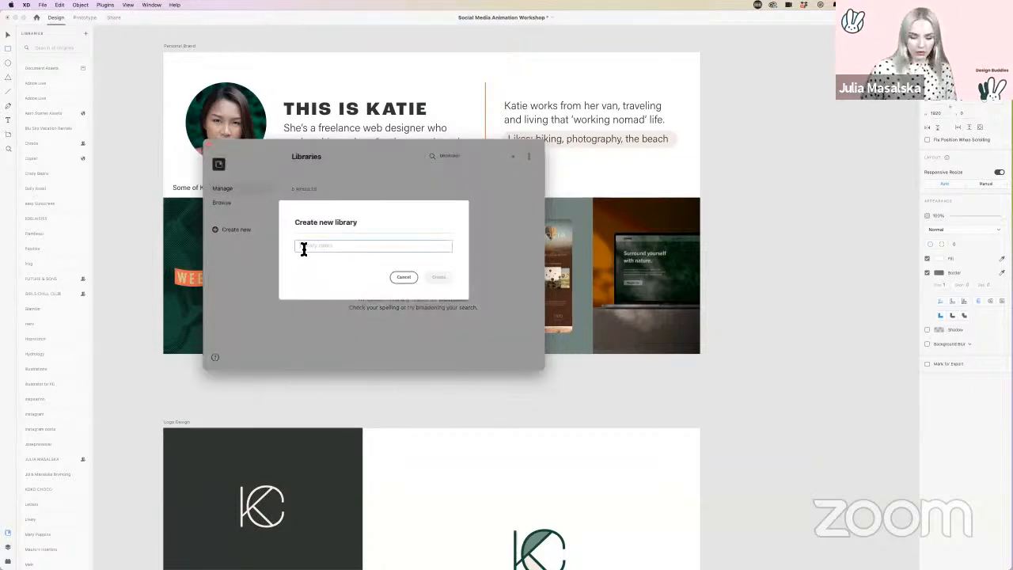
text(Katie C)
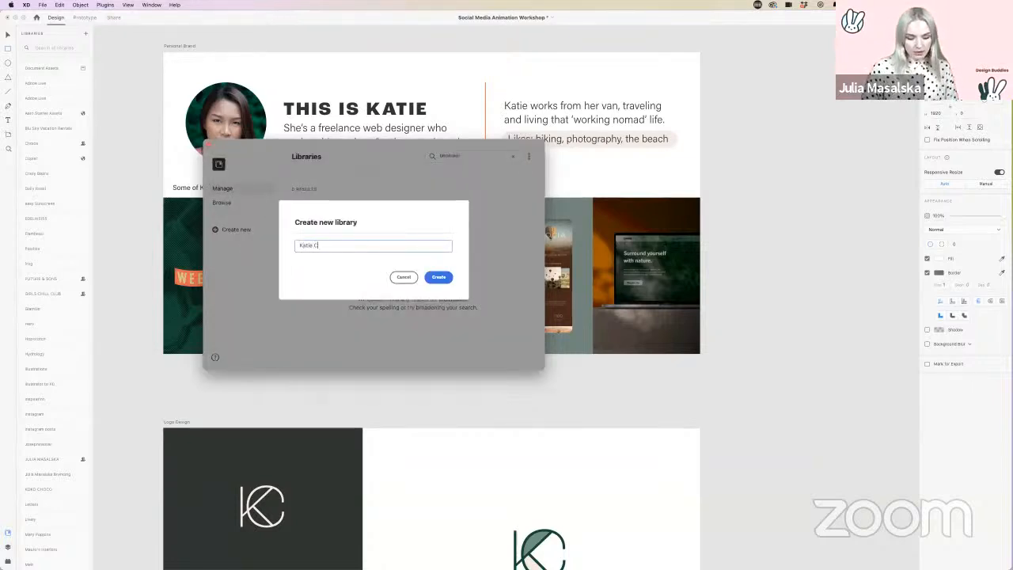
text(hung)
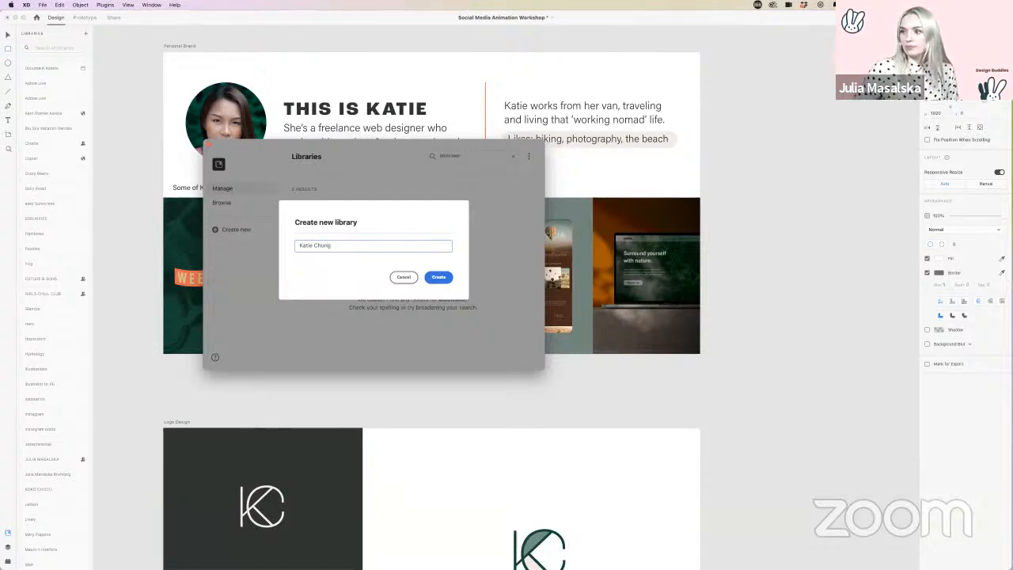
click(443, 280)
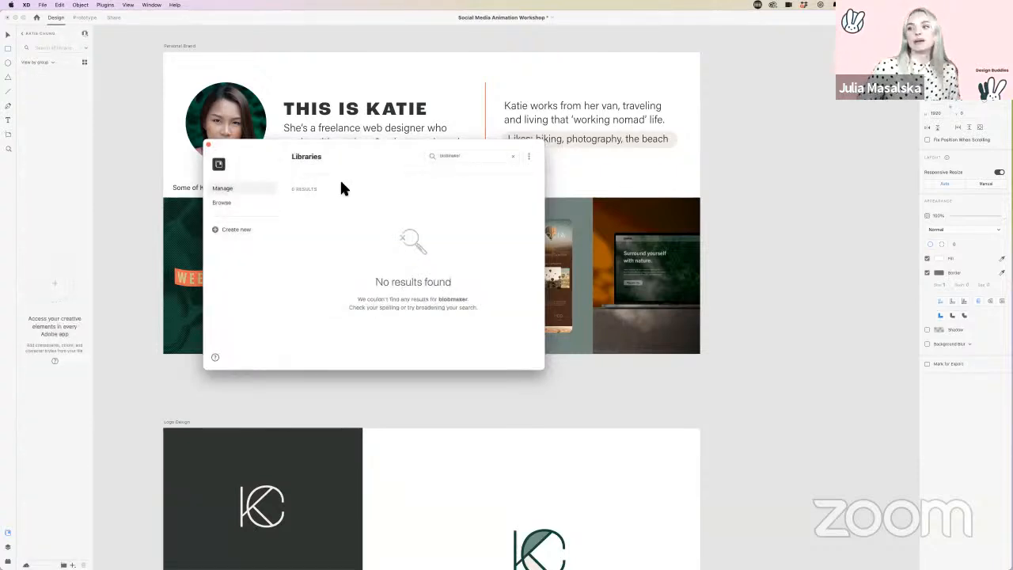
click(209, 144)
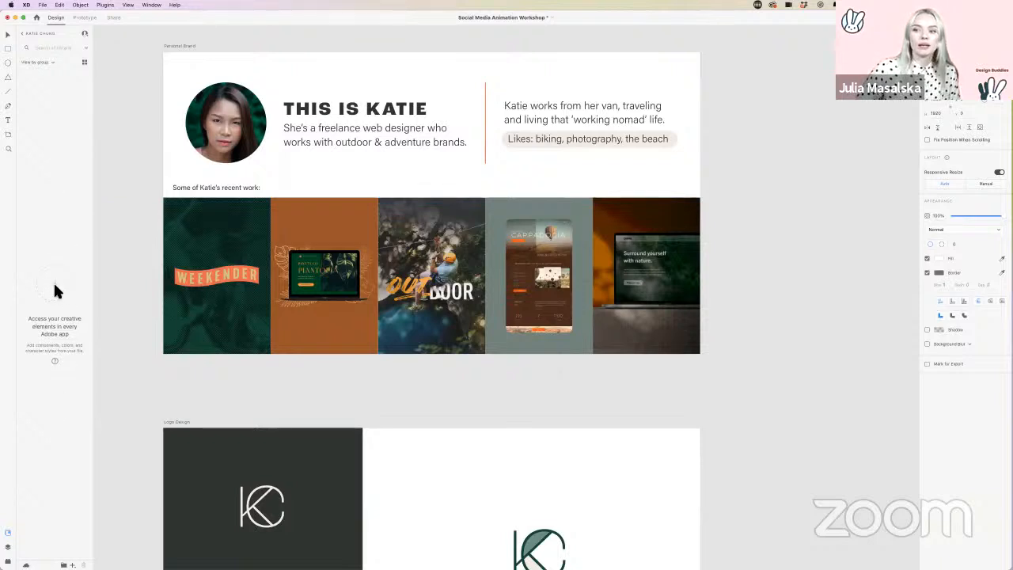
Step: Browse the brand boards and select the WEEKENDER work image on Personal Brand
key(alt+super+8)
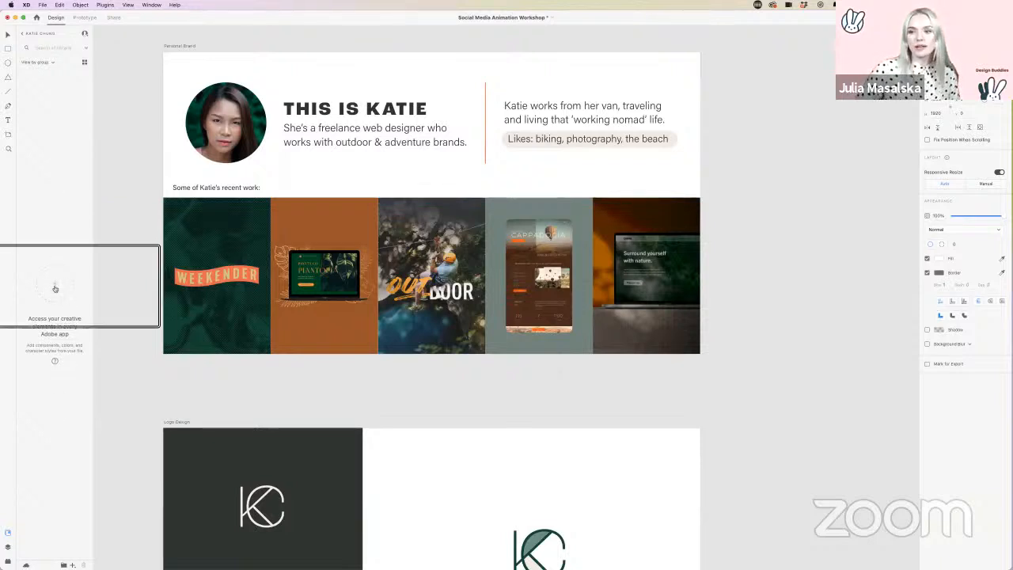
key(alt+super+8)
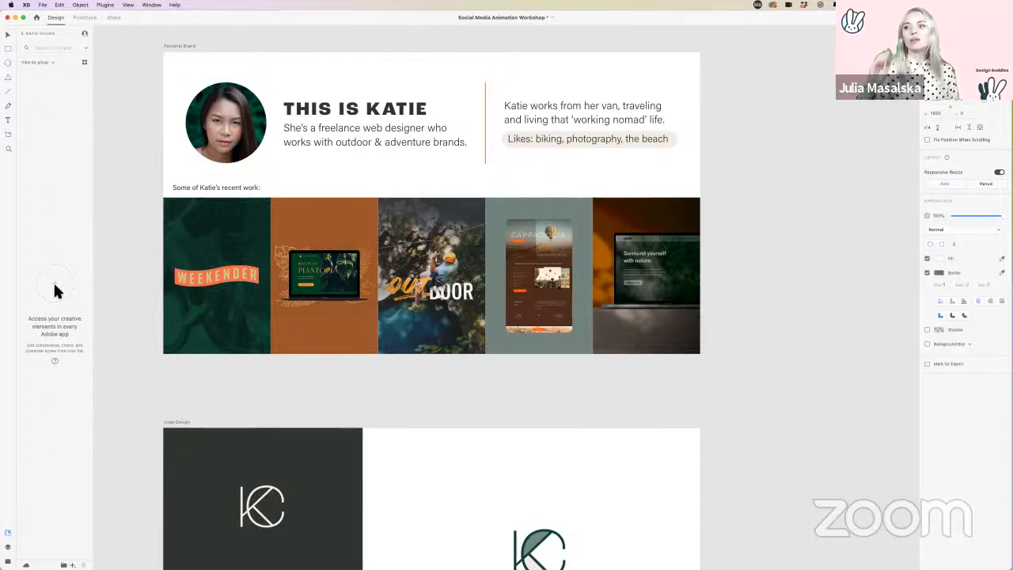
scroll(101, 312, down, 10)
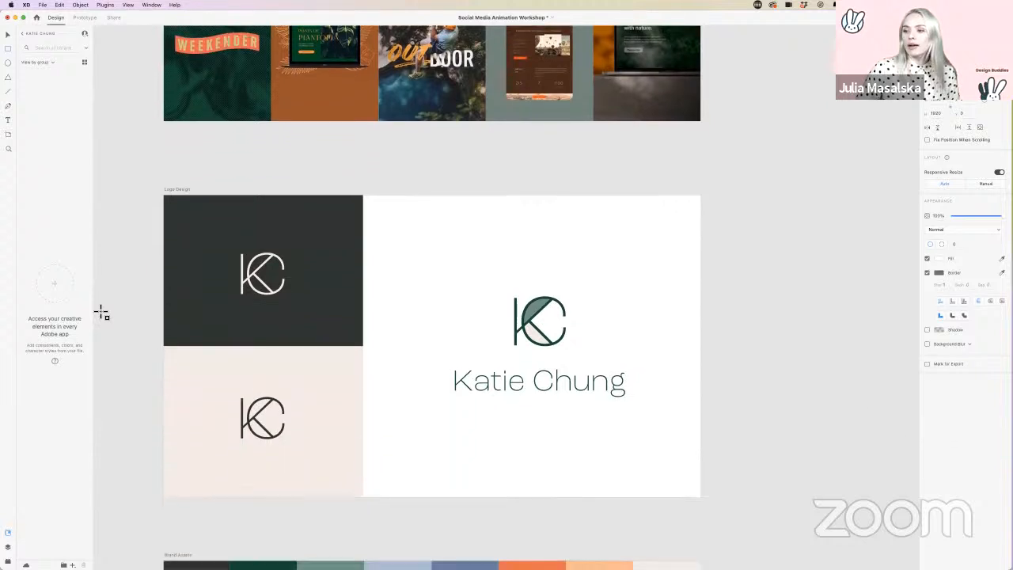
scroll(101, 311, down, 3)
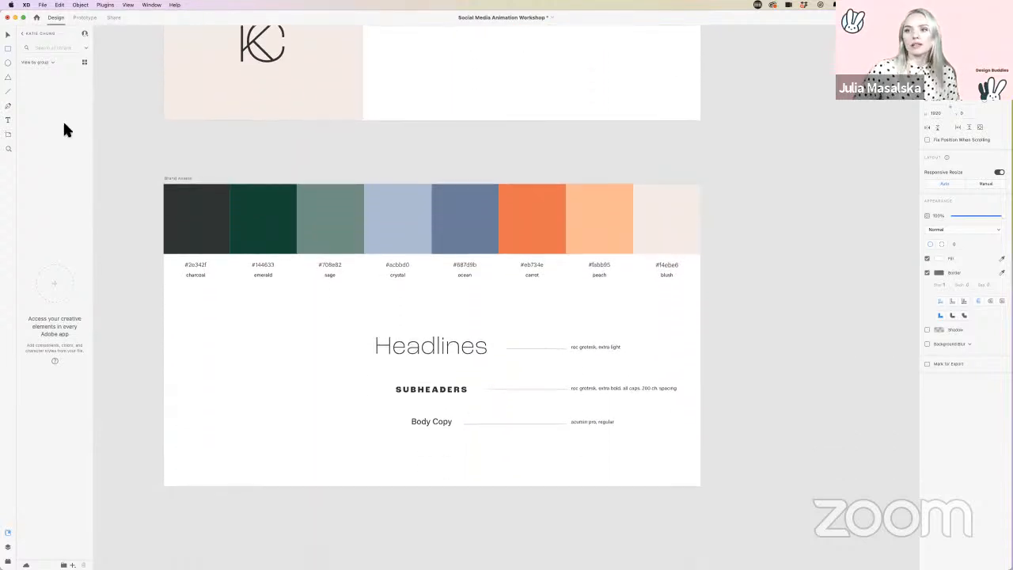
scroll(153, 153, up, 12)
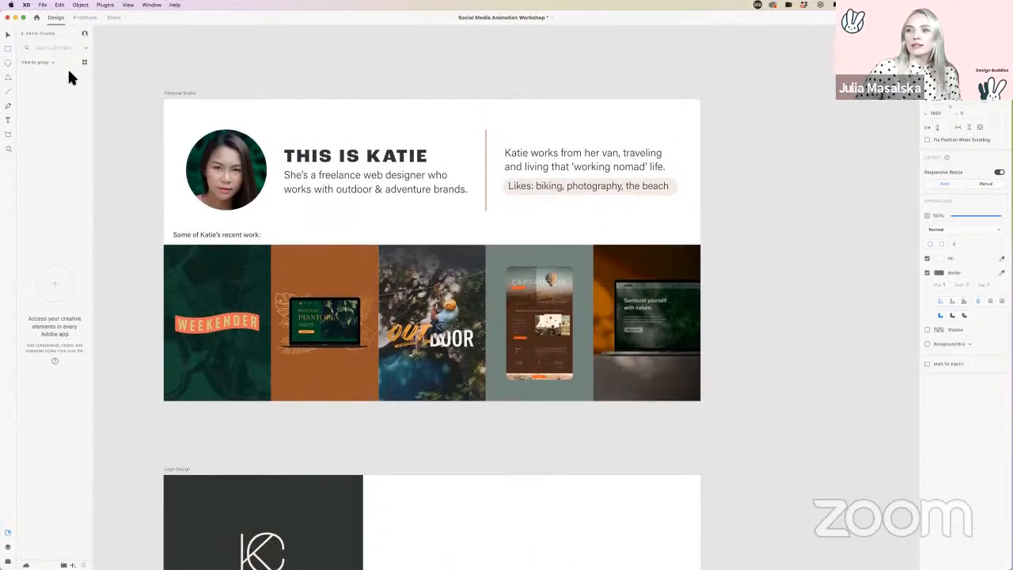
click(215, 320)
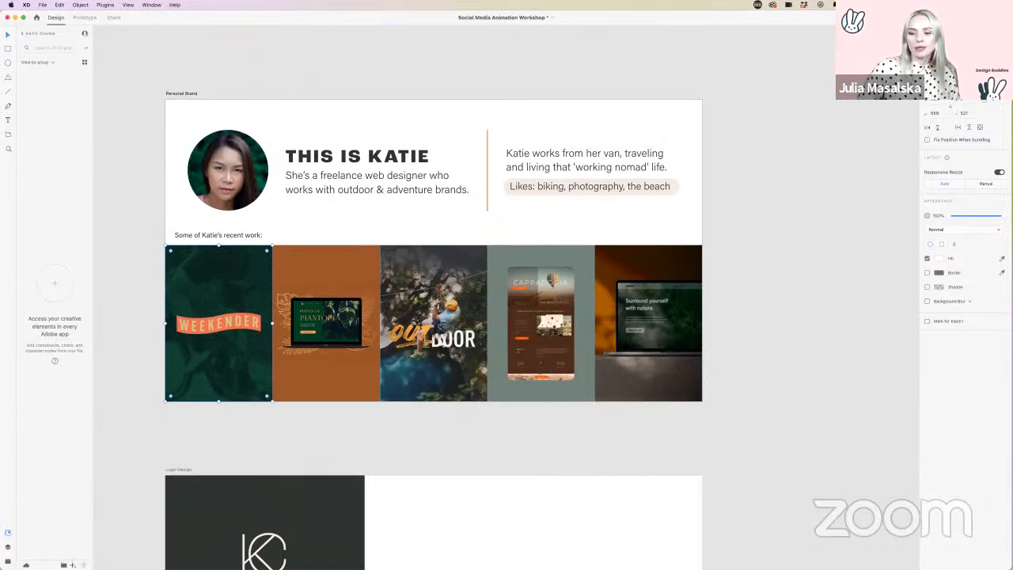
Step: Save the WEEKENDER image as a library graphic, then select the laptop image and heading group
click(73, 565)
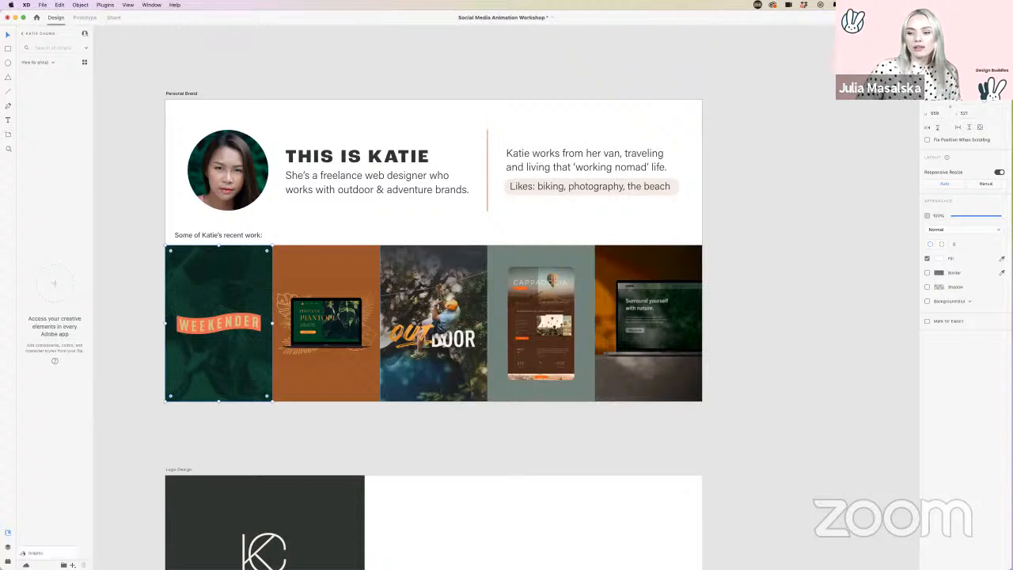
click(61, 555)
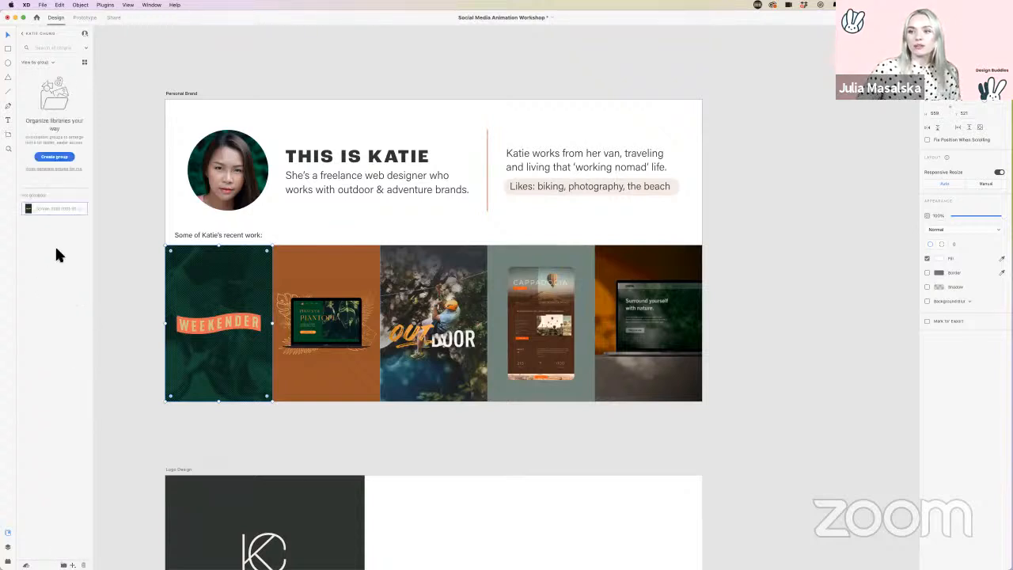
click(310, 313)
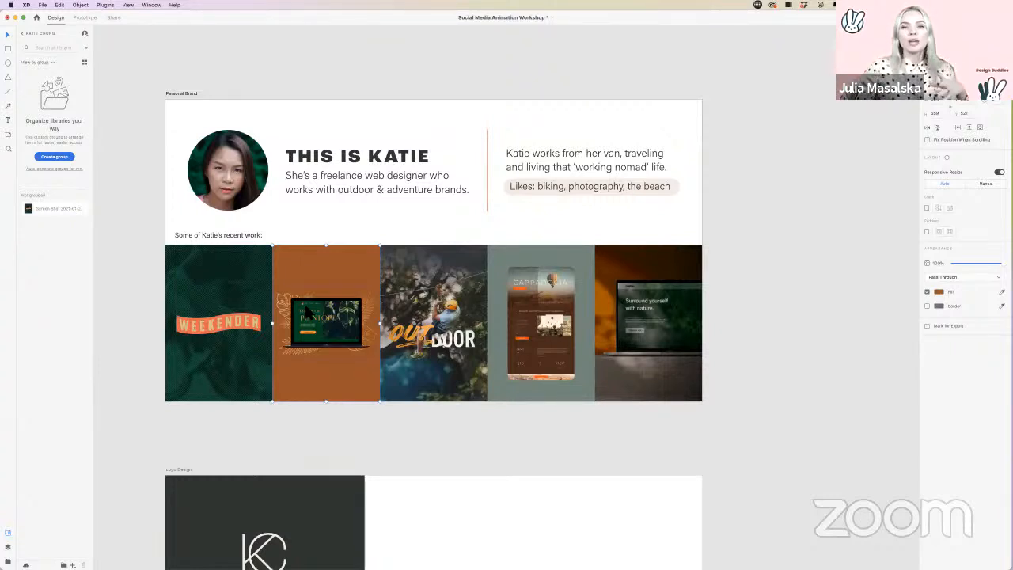
click(332, 159)
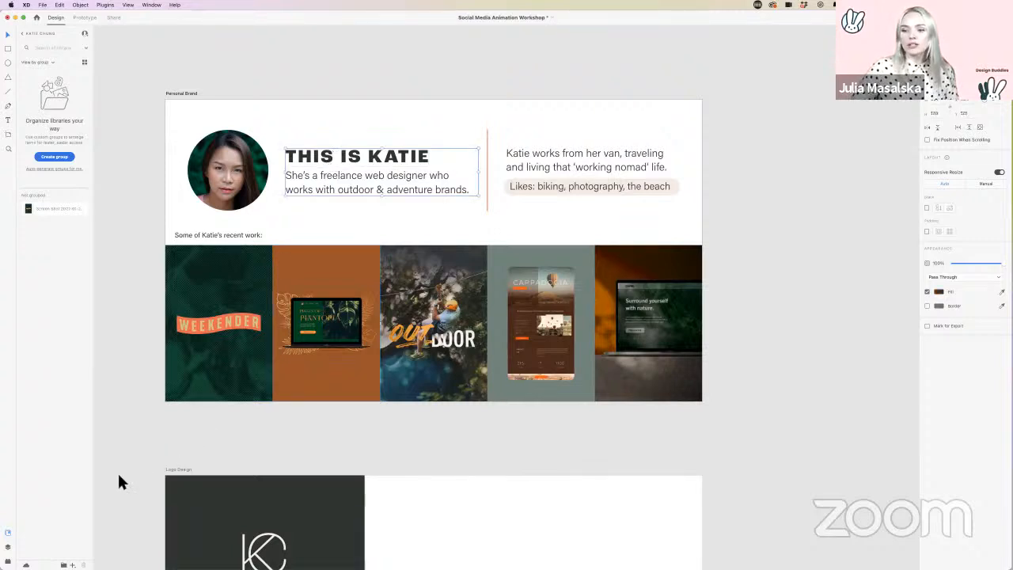
scroll(118, 482, up, 1)
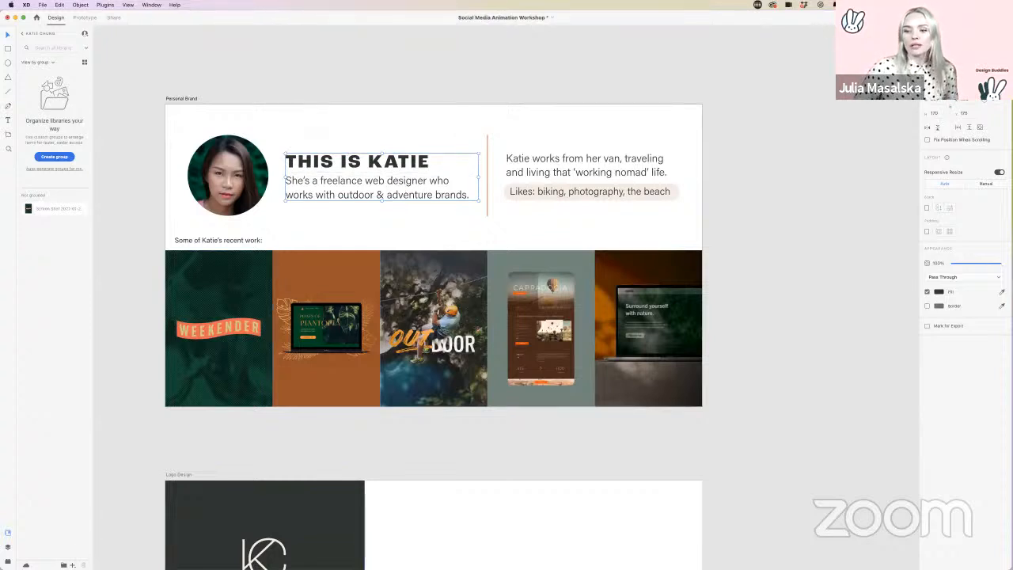
double_click(356, 164)
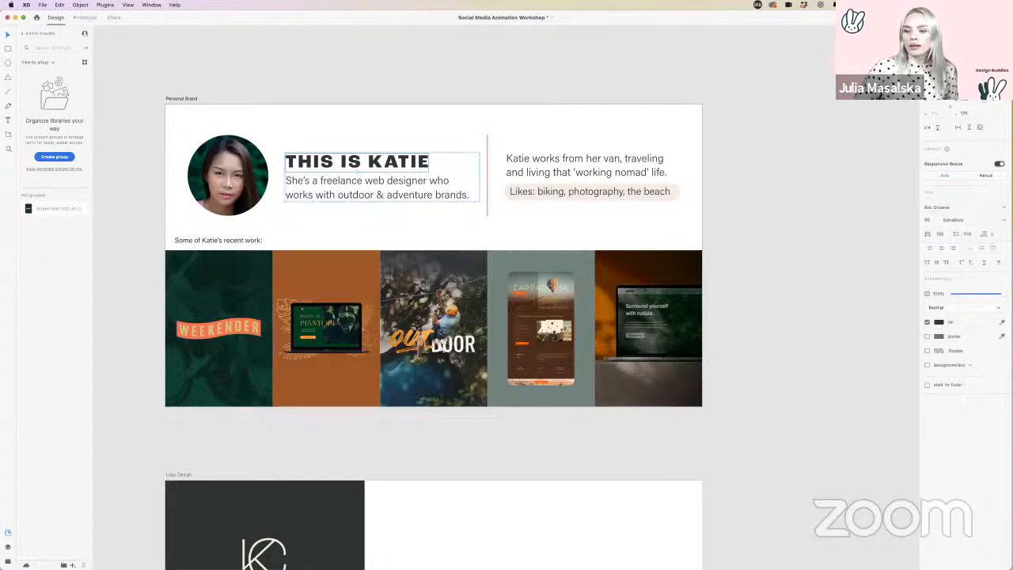
click(72, 565)
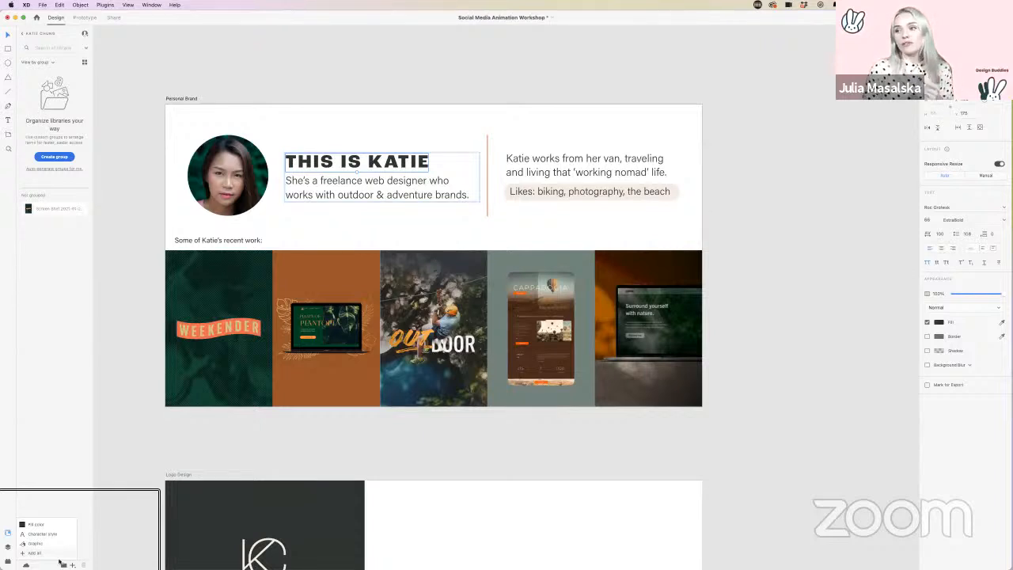
click(37, 443)
scroll(188, 453, down, 15)
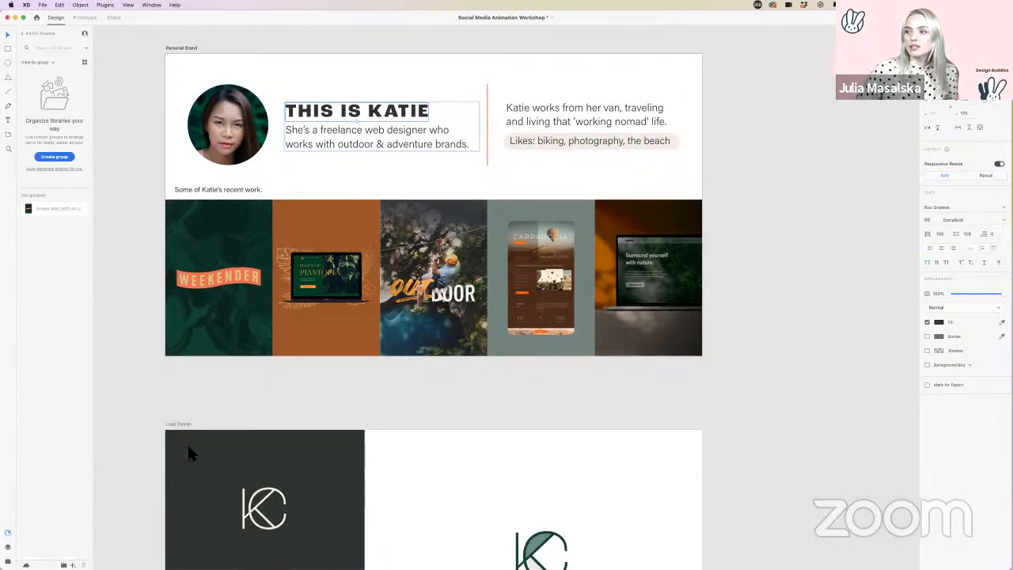
Step: Select the whole grey Cappadocia tile, undoing an accidental move, and add it as a library graphic
scroll(189, 453, down, 2)
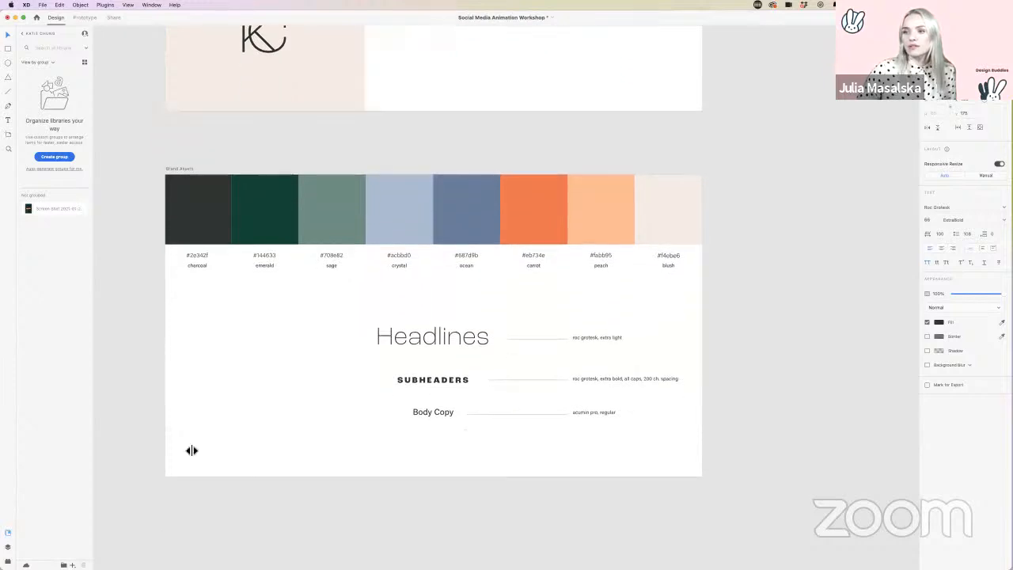
scroll(141, 257, up, 15)
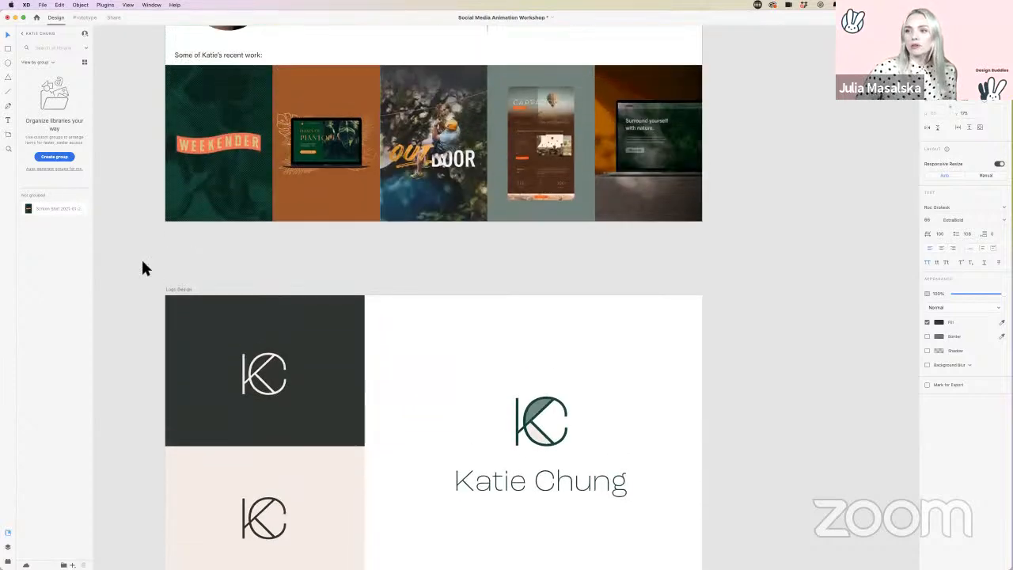
click(295, 272)
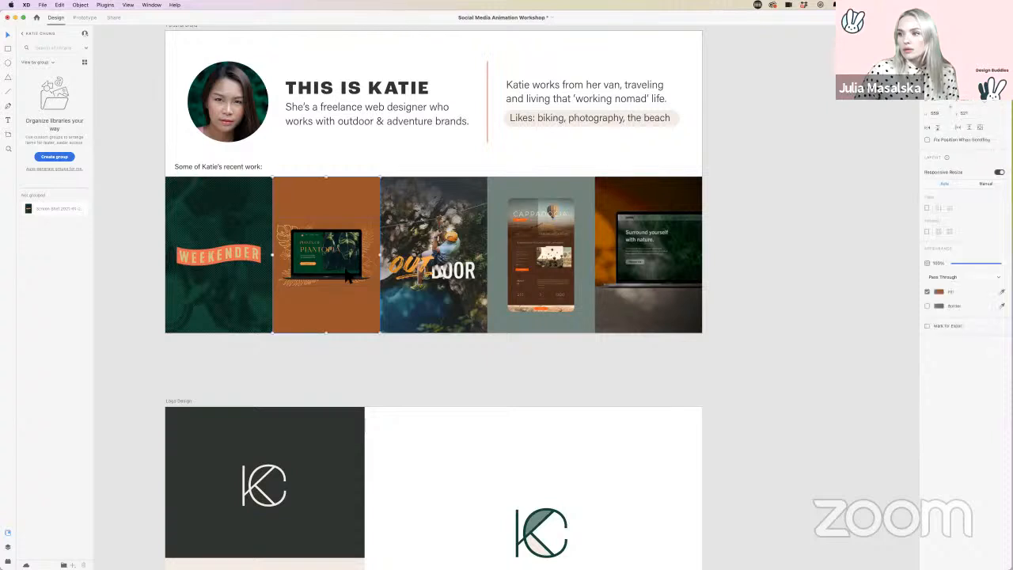
drag(334, 258, 332, 298)
key(super+z)
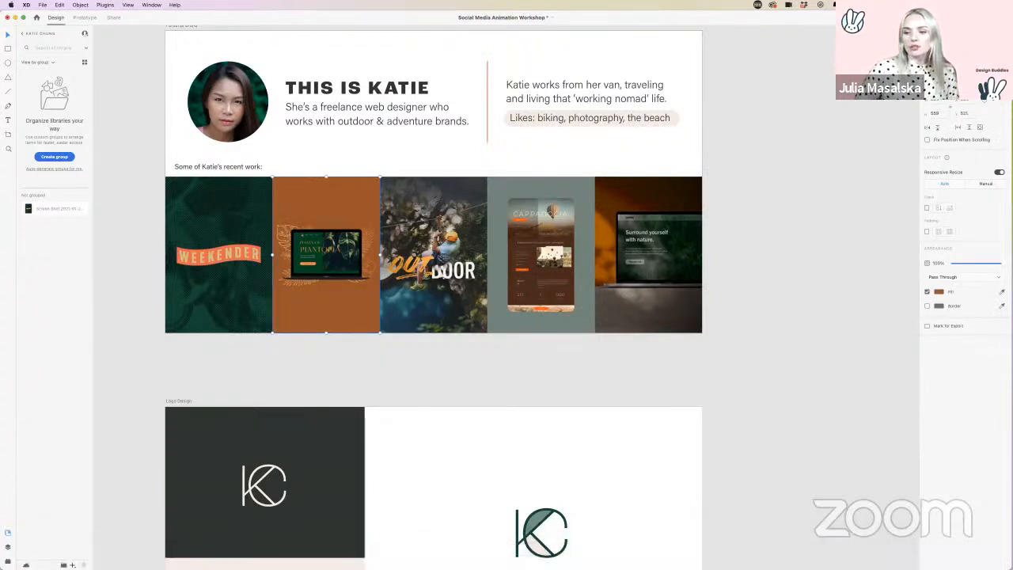
click(391, 277)
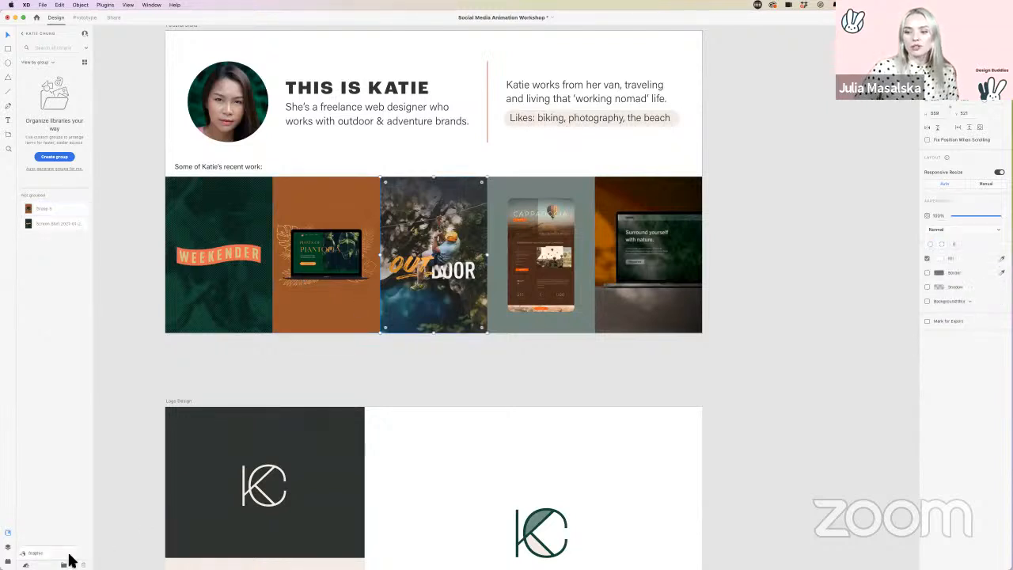
click(506, 299)
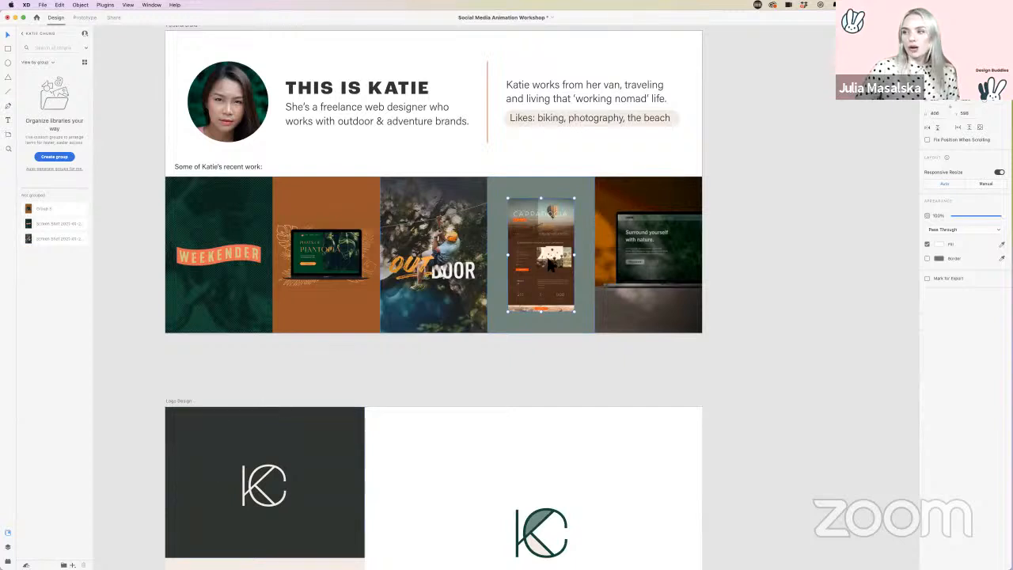
click(584, 197)
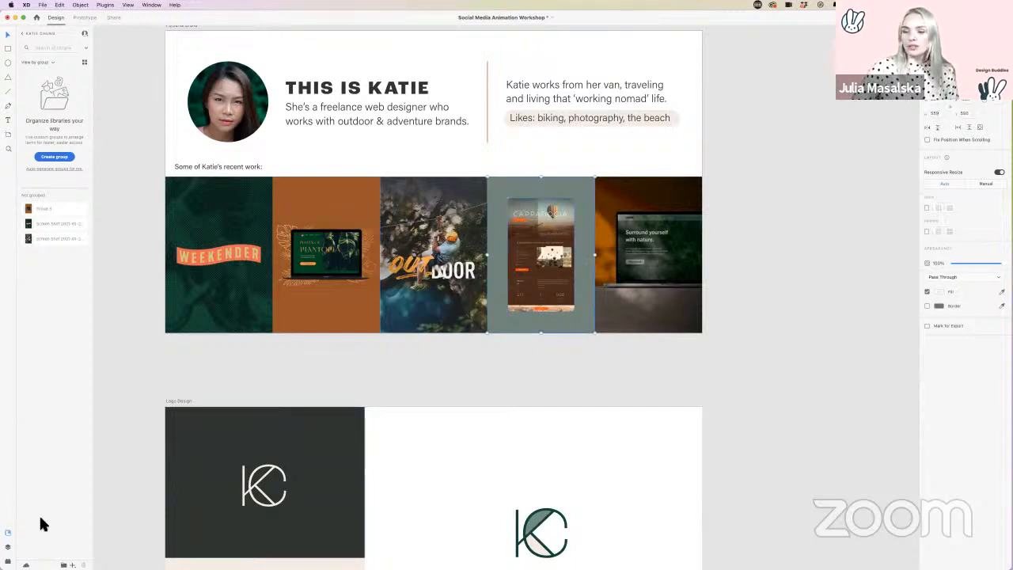
click(72, 564)
click(68, 553)
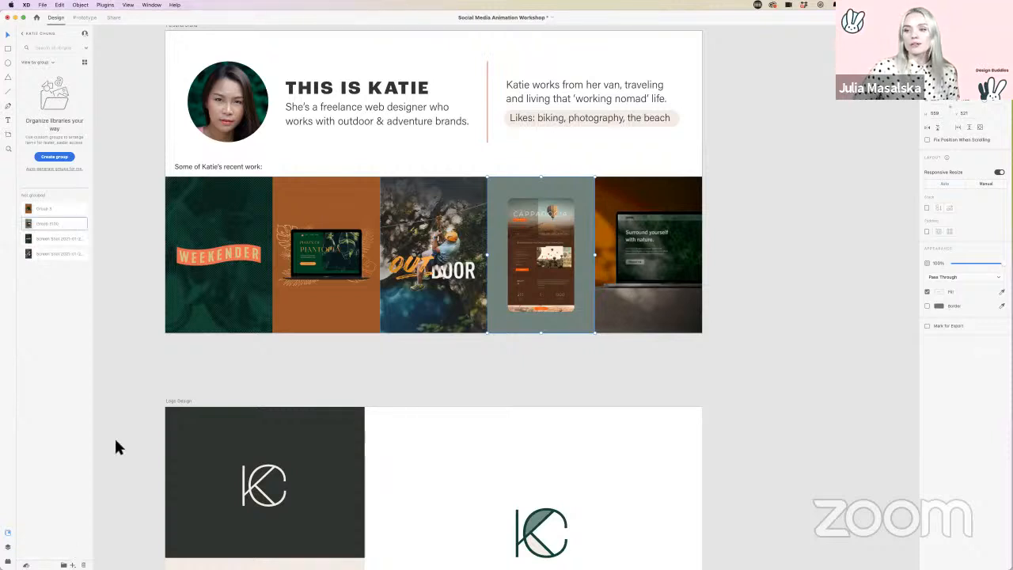
Step: Add the fifth 'Surround yourself' tile to the library as a graphic
click(642, 237)
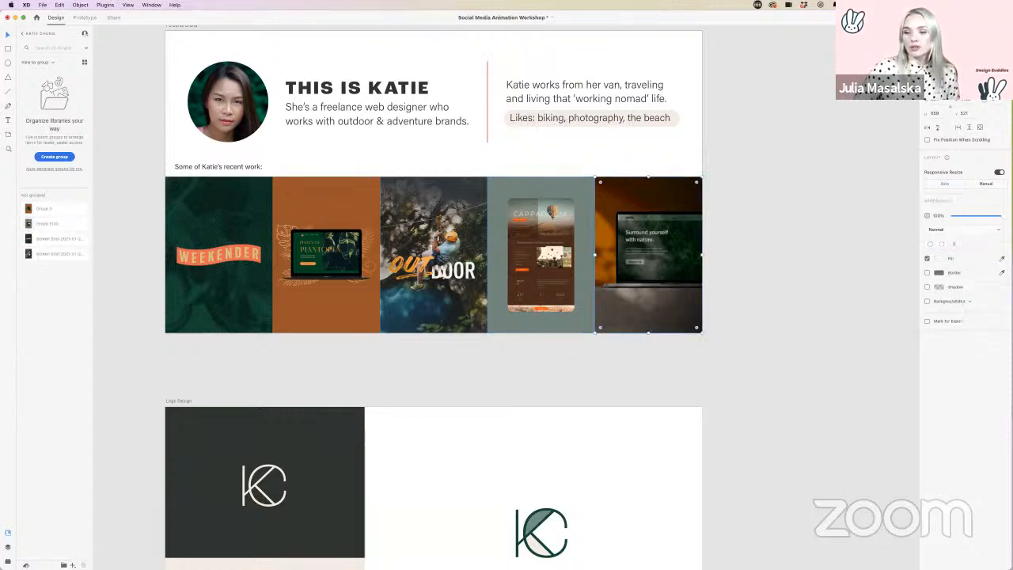
click(72, 564)
click(68, 553)
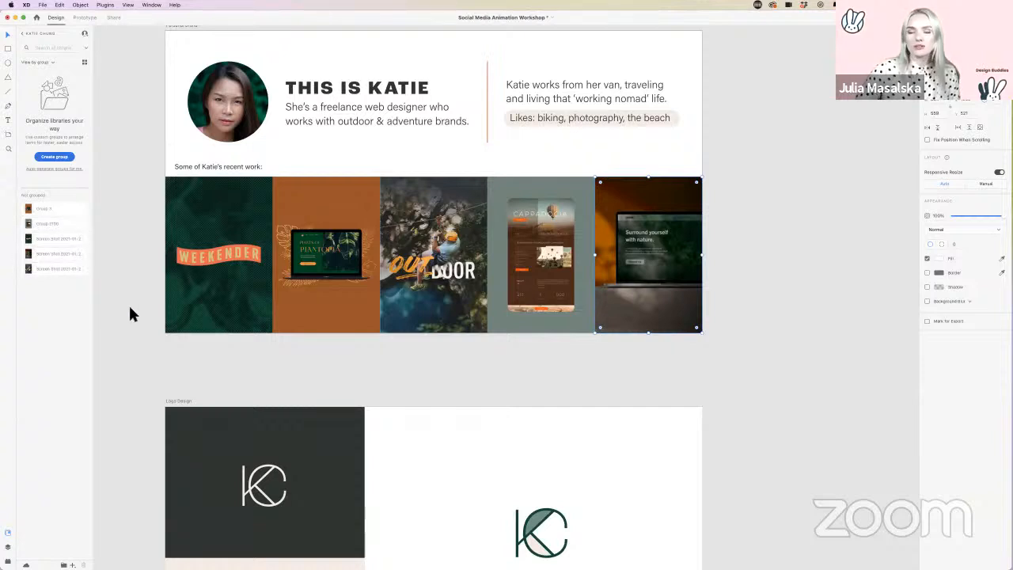
Step: Deselect everything and zoom to fit Personal Brand, Logo Design, Brand Assets and Main Component
scroll(131, 314, down, 5)
scroll(130, 315, down, 3)
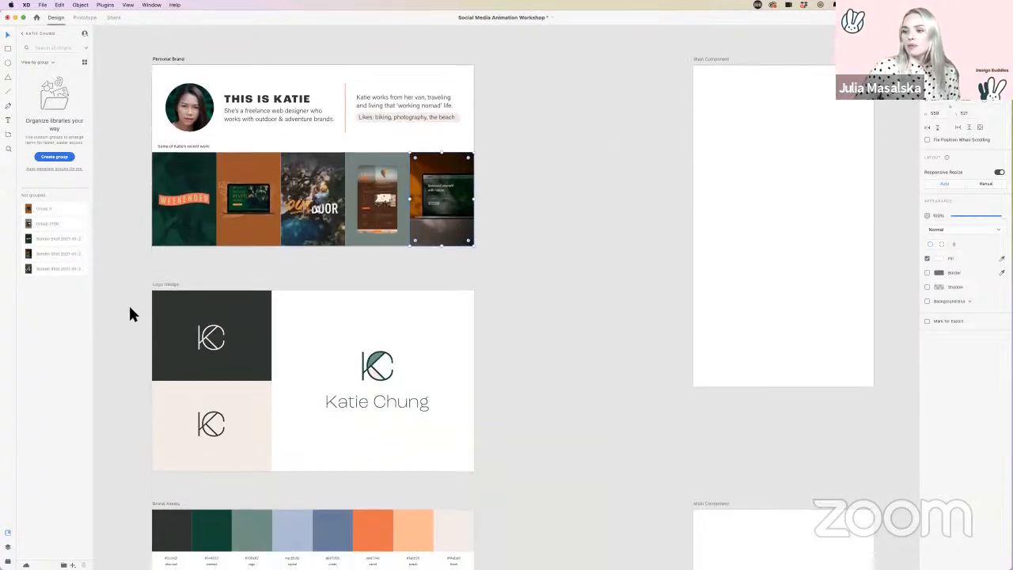
scroll(317, 269, down, 3)
click(499, 276)
scroll(498, 276, down, 1)
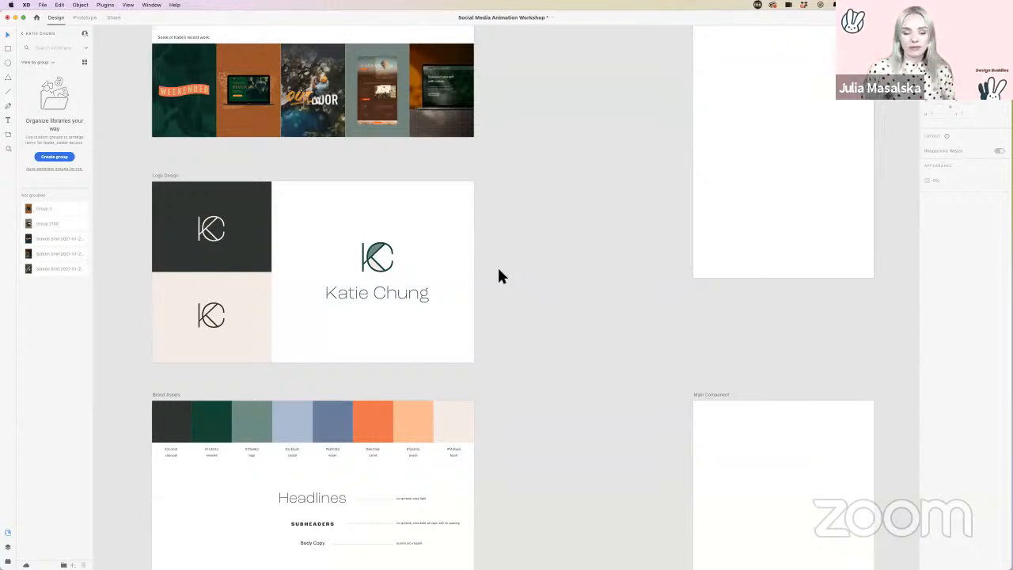
key(super+0)
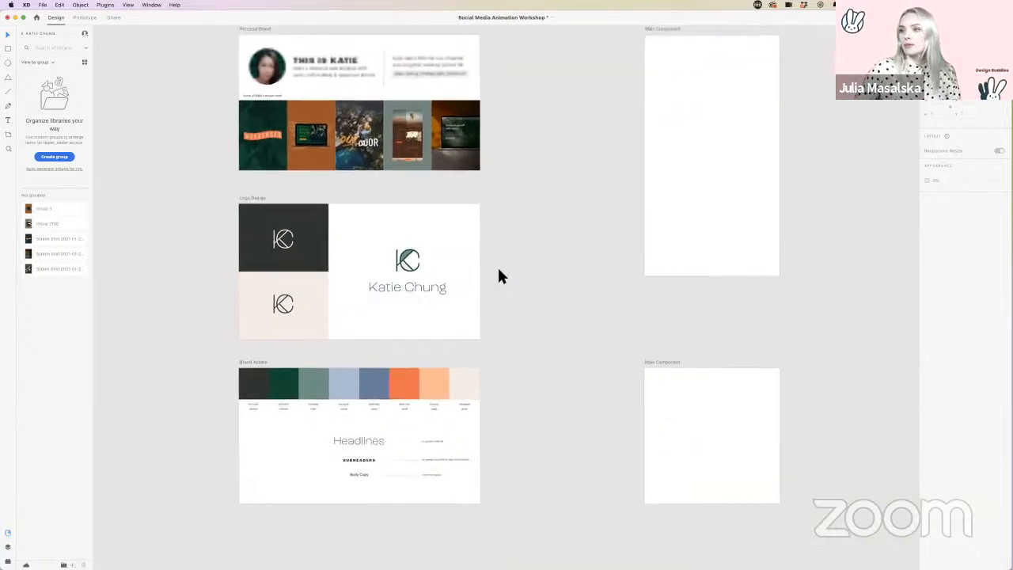
scroll(498, 276, down, 1)
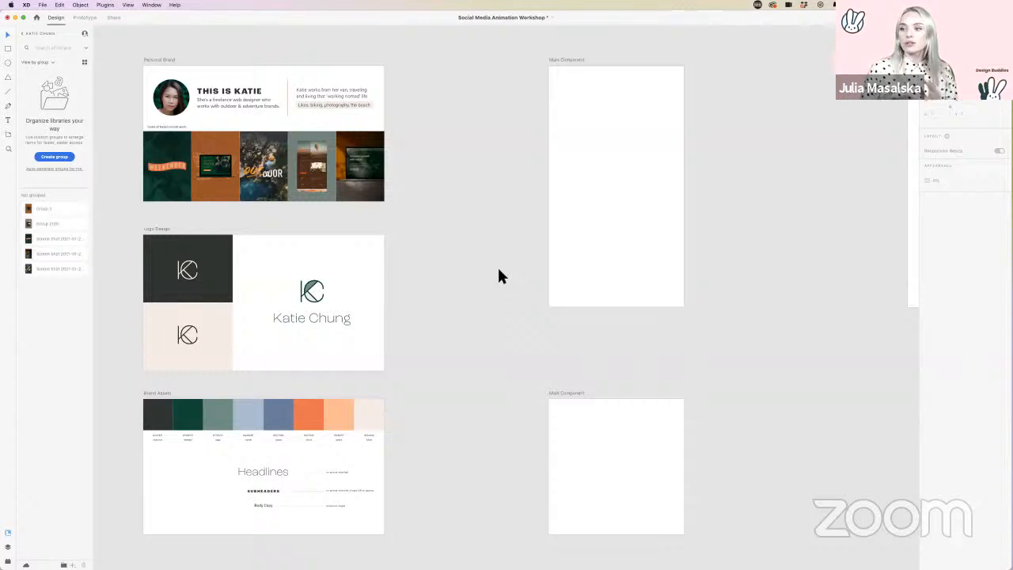
click(187, 338)
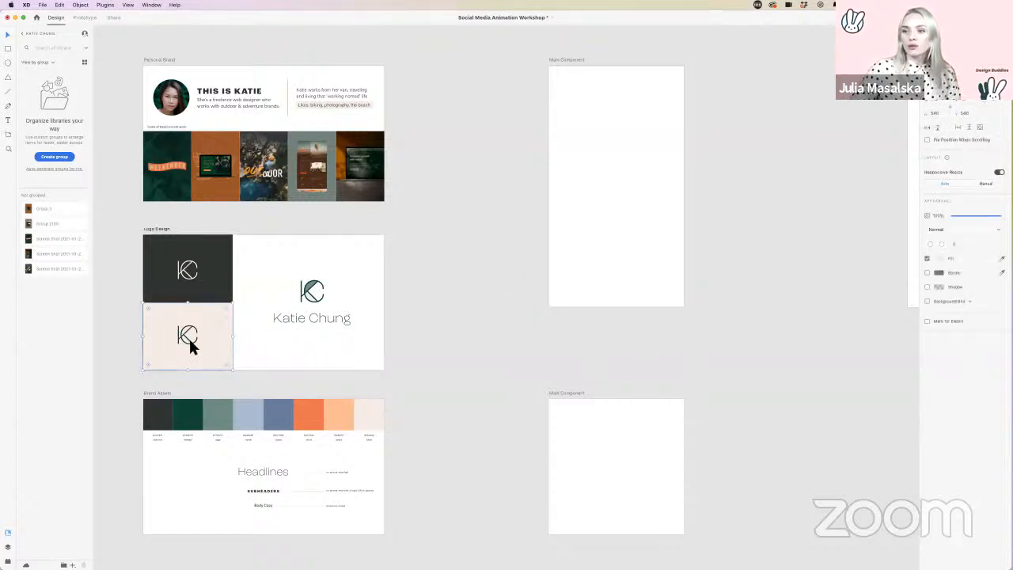
scroll(188, 336, down, 2)
scroll(183, 333, up, 5)
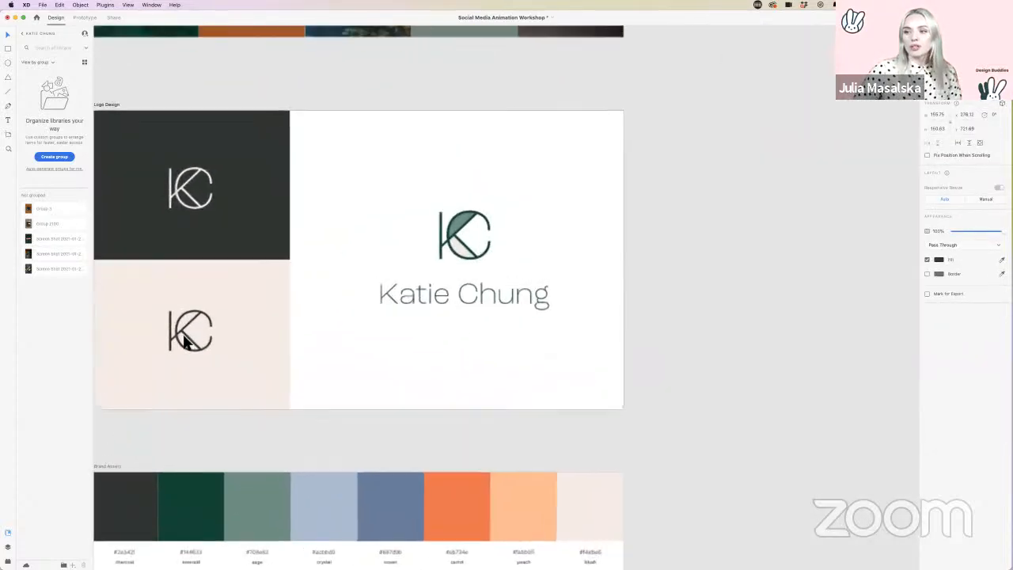
scroll(183, 337, up, 2)
double_click(215, 355)
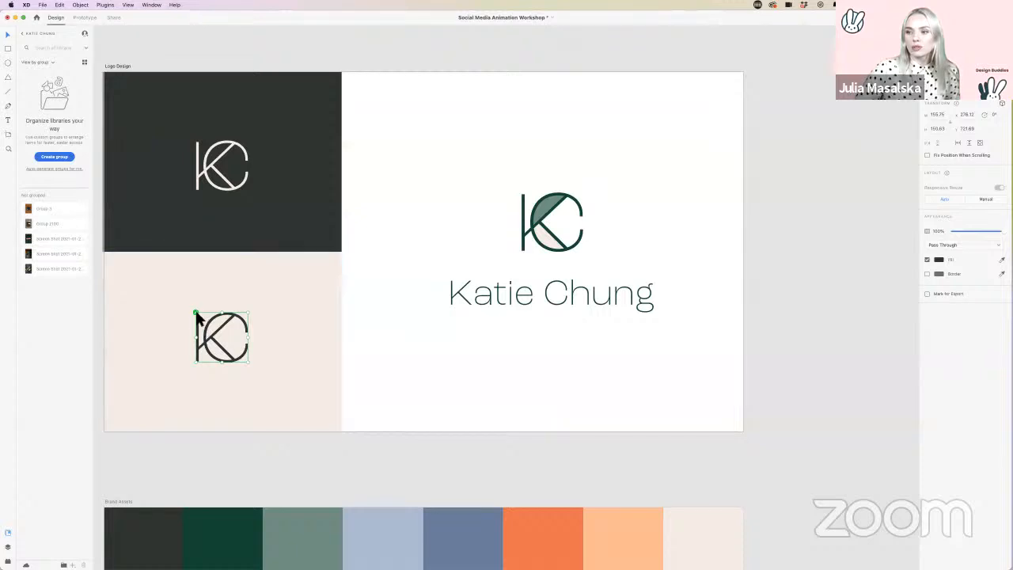
click(536, 250)
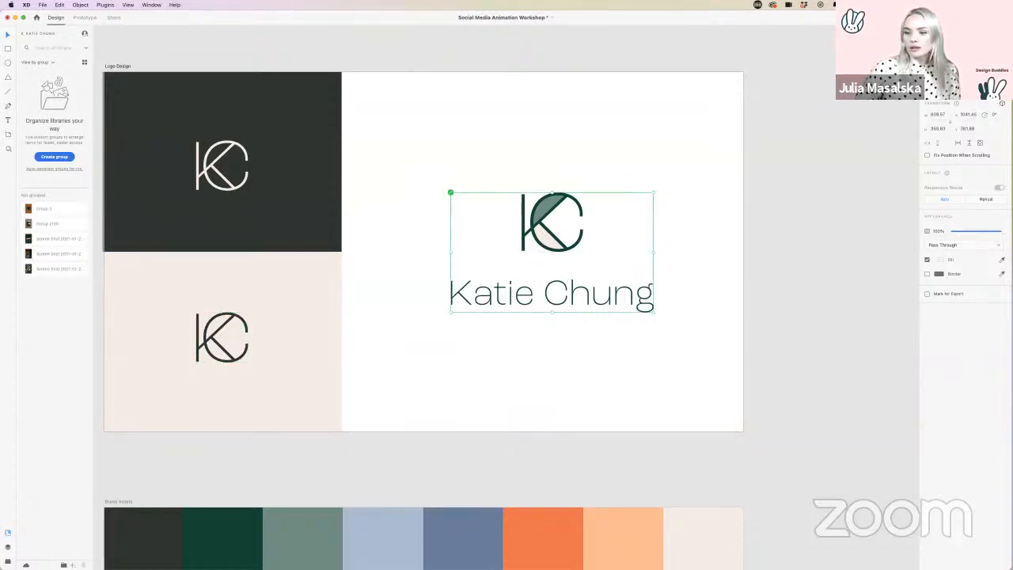
click(775, 269)
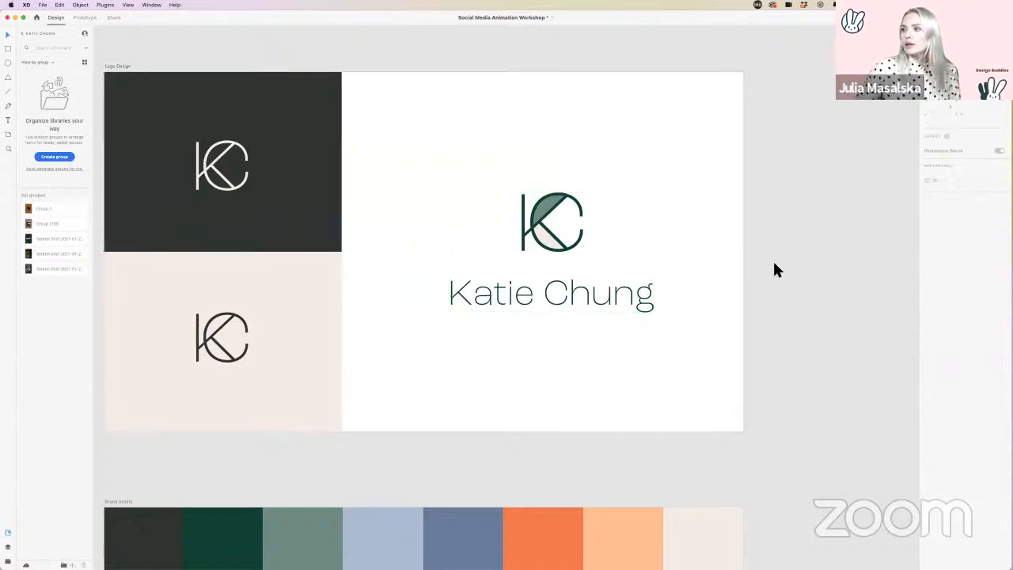
key(super+minus)
scroll(775, 269, right, 5)
key(super+minus)
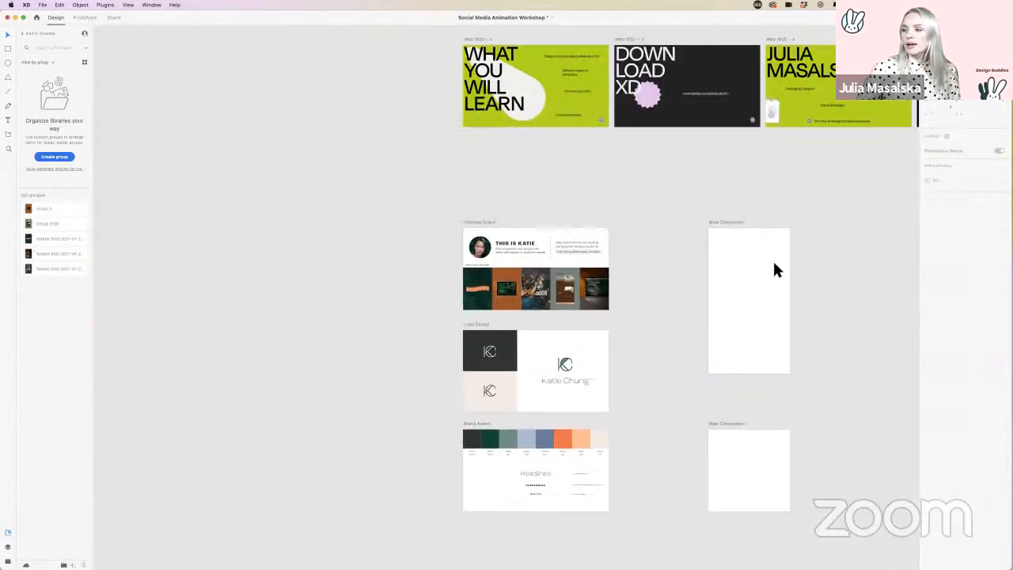
Step: Switch from the persona library to Document Assets and select all nine swatches under Colors
scroll(776, 269, right, 5)
scroll(774, 269, down, 2)
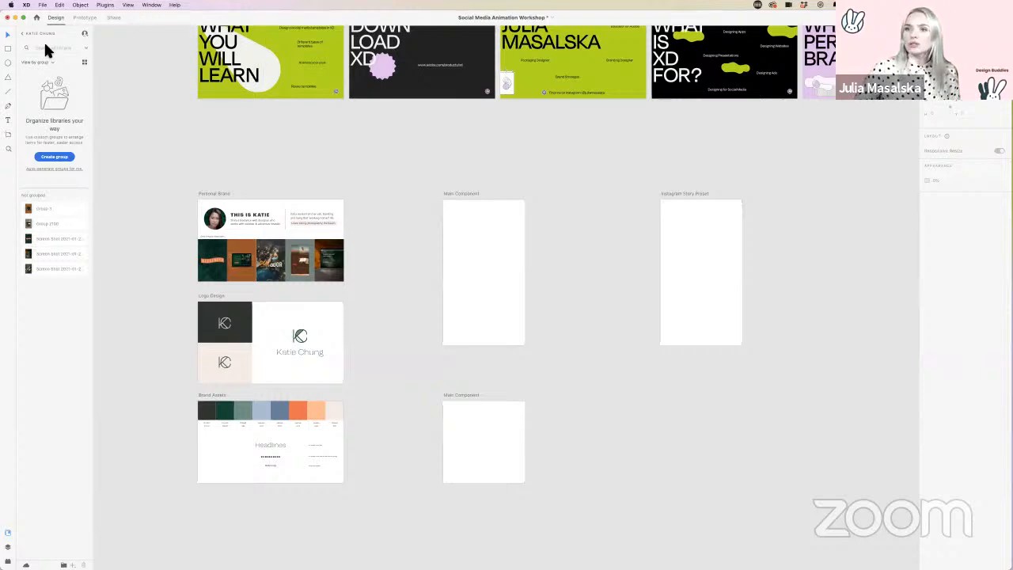
click(26, 35)
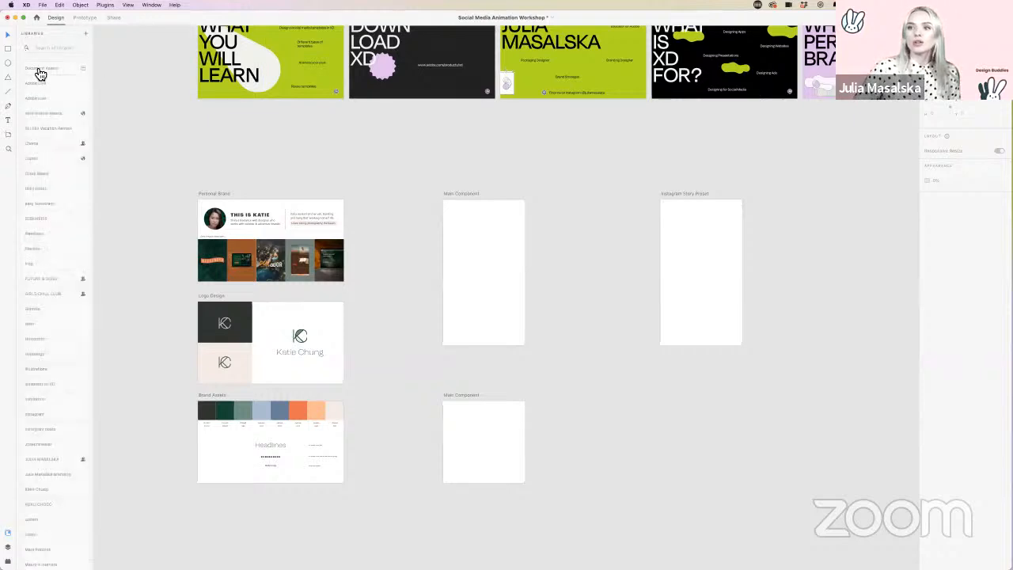
click(39, 72)
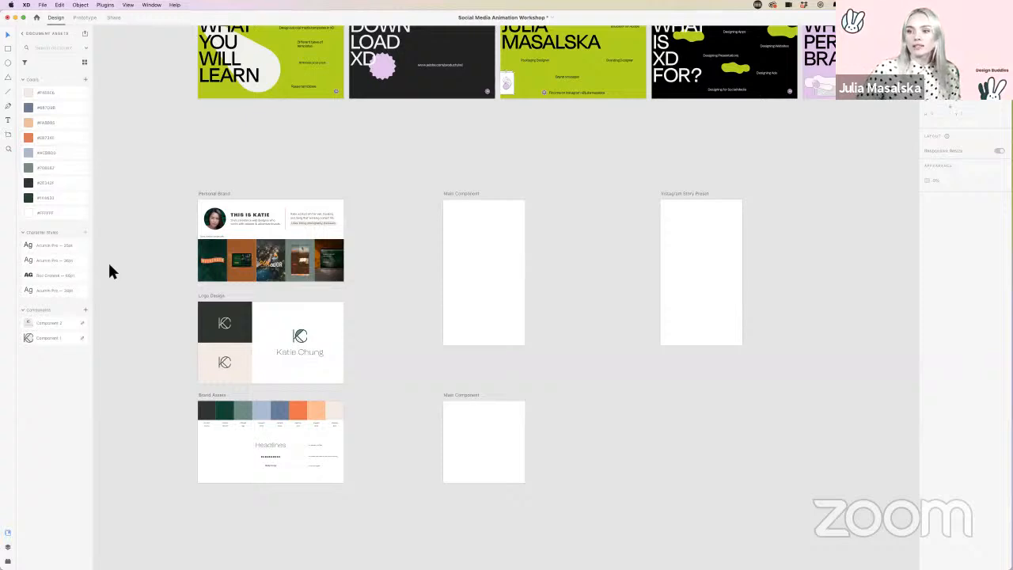
scroll(109, 261, down, 1)
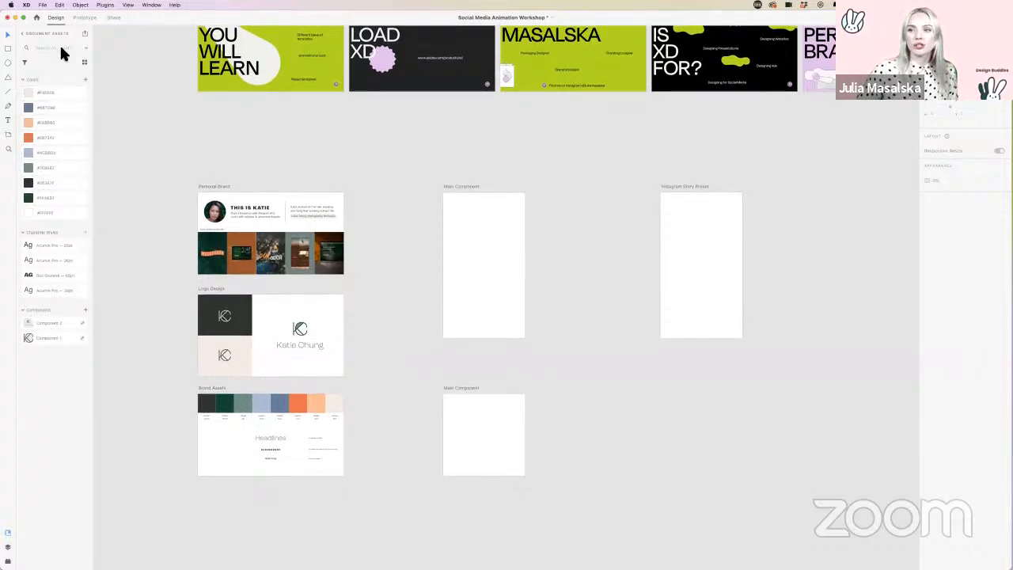
scroll(284, 423, up, 5)
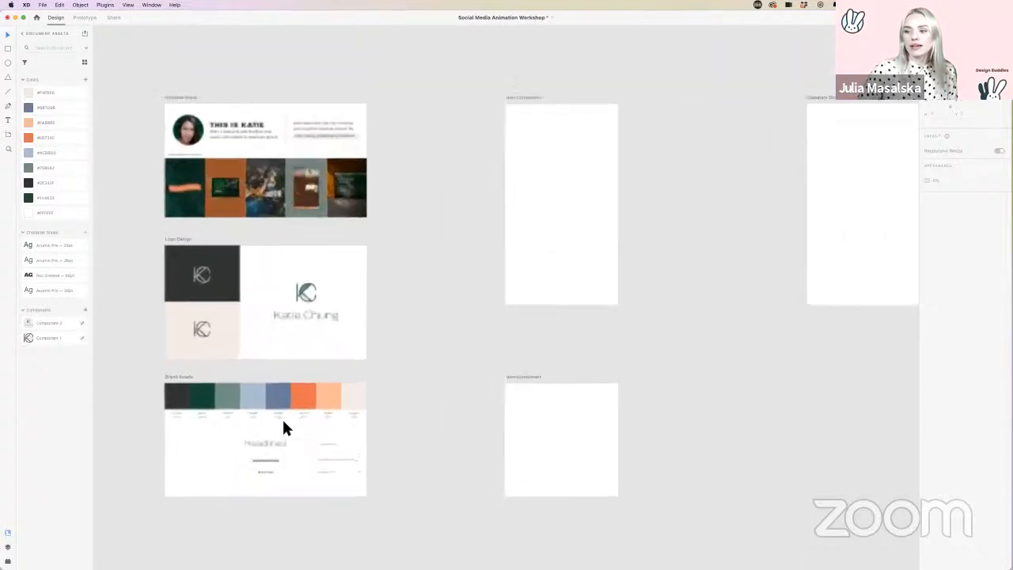
scroll(283, 423, up, 3)
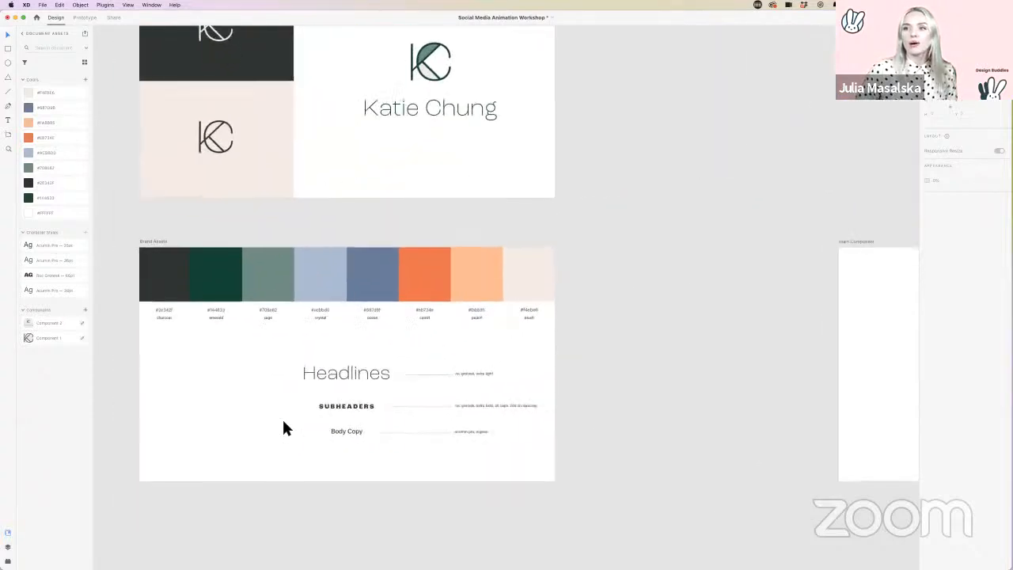
shift+click(66, 214)
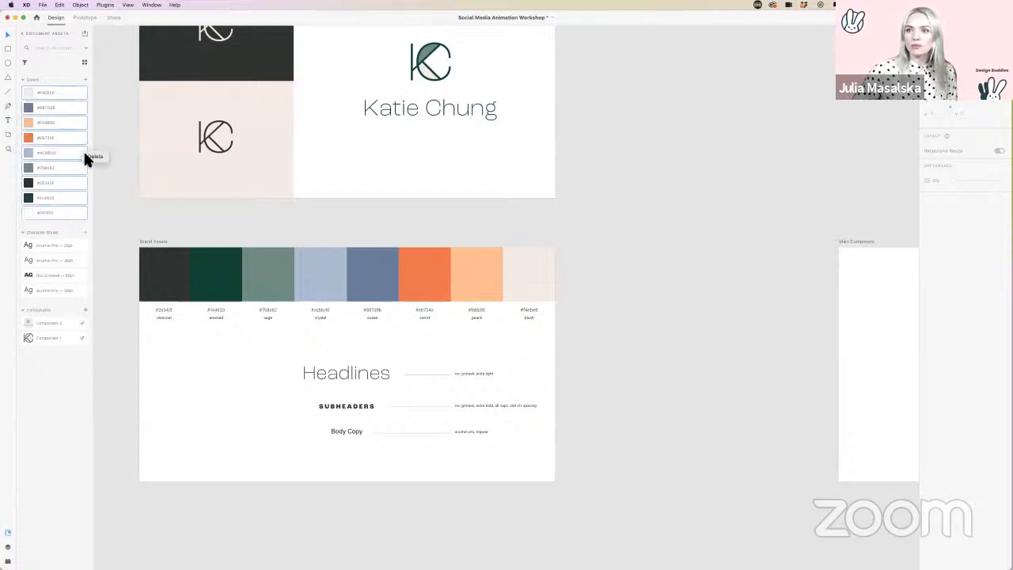
Step: Delete the old saved colours and save the nine Brand Assets artboard colours to Document Assets
click(88, 157)
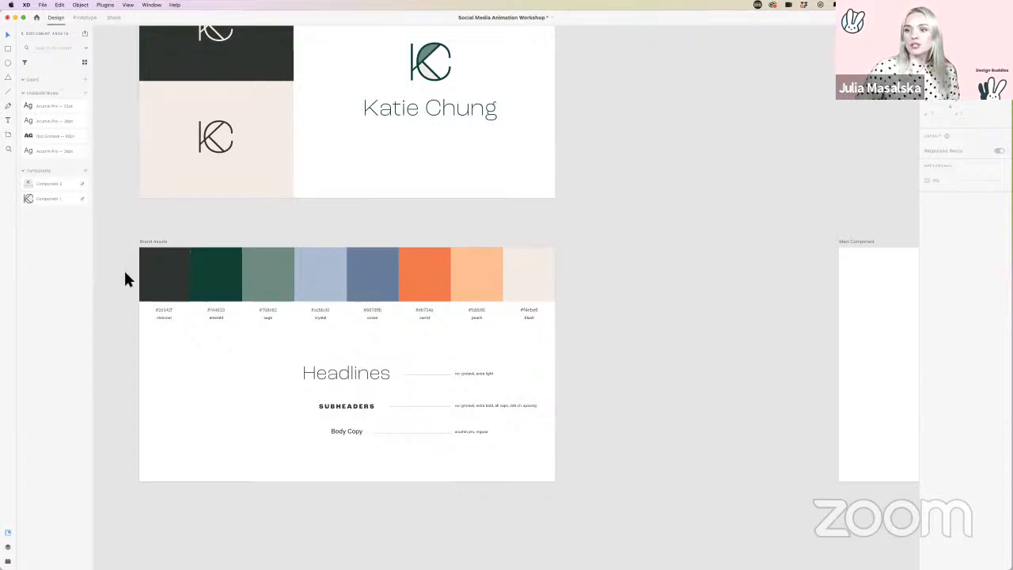
click(144, 241)
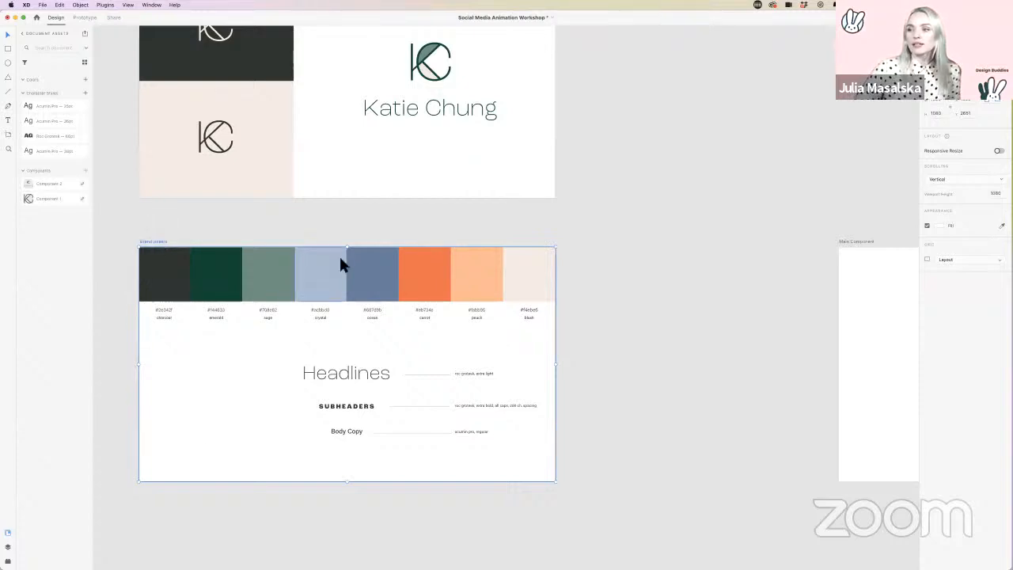
click(86, 78)
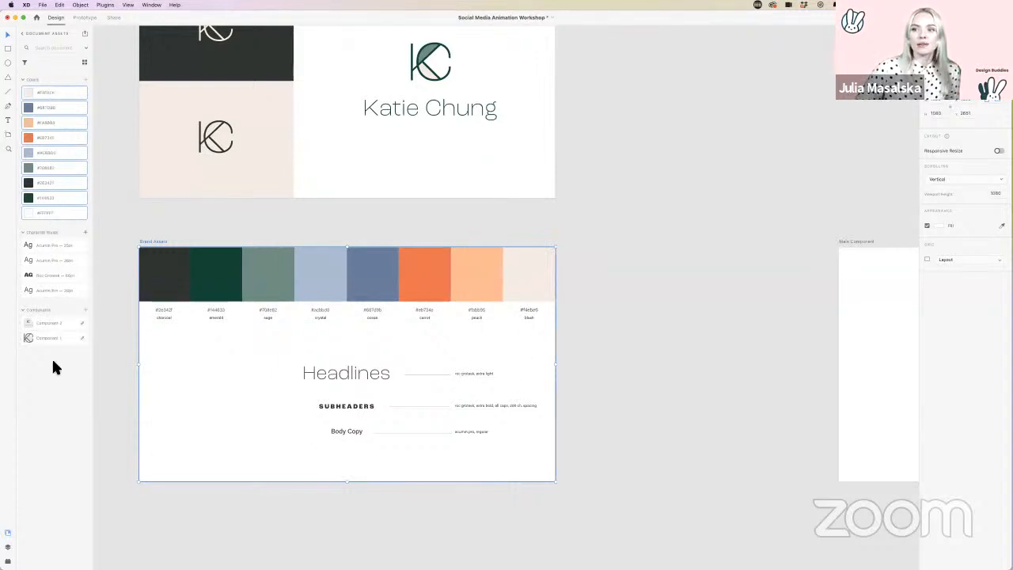
Step: Cover the Main Component artboard with a rectangle, fill it orange and turn off its border
scroll(678, 228, right, 10)
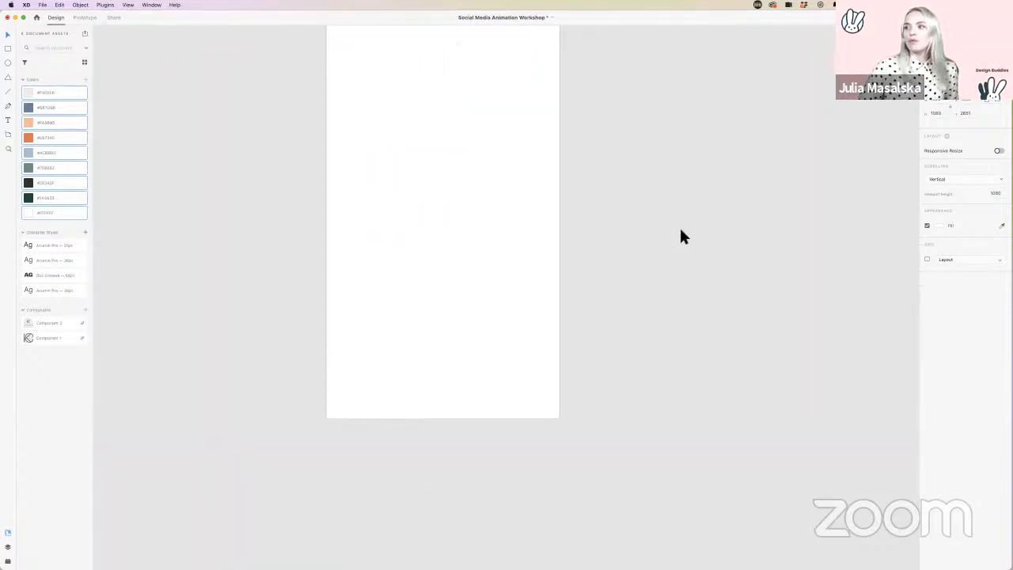
scroll(682, 234, up, 5)
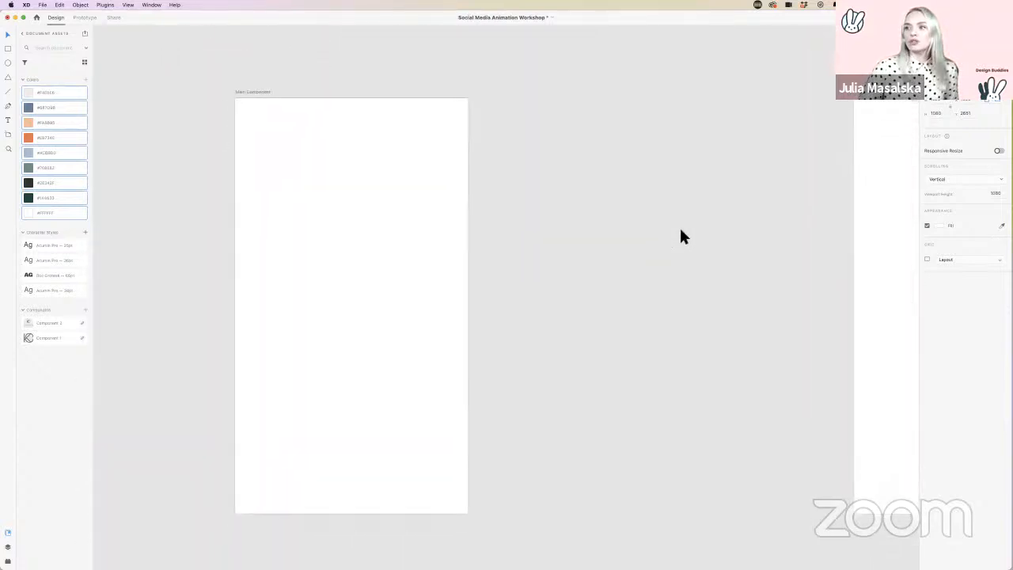
click(9, 50)
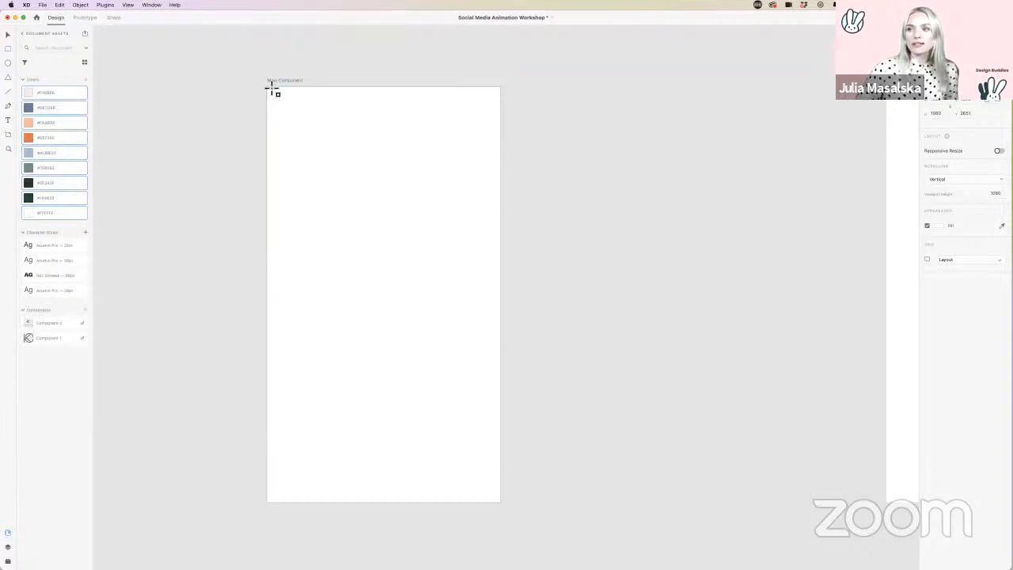
drag(271, 88, 500, 501)
click(30, 139)
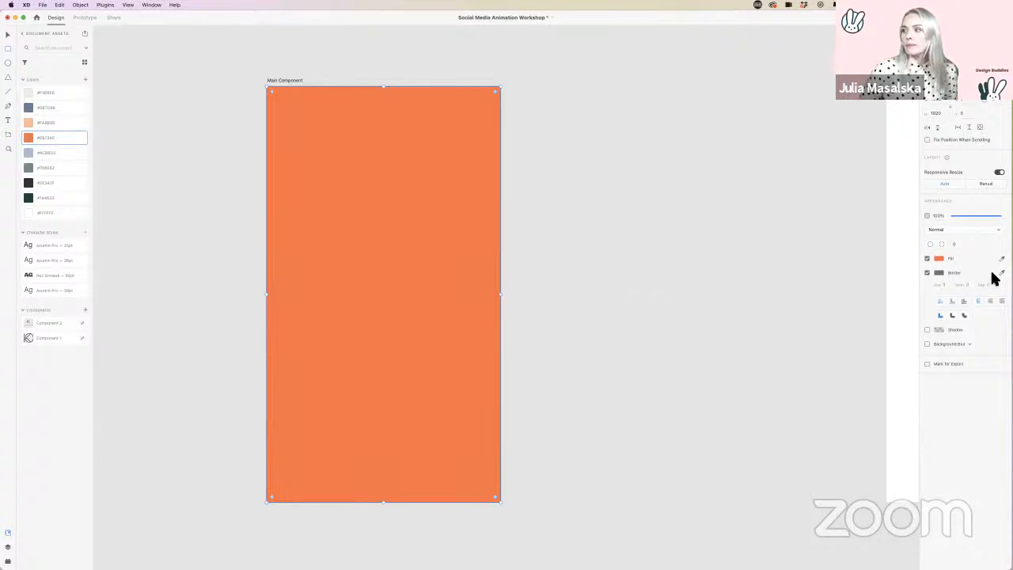
click(927, 273)
key(v)
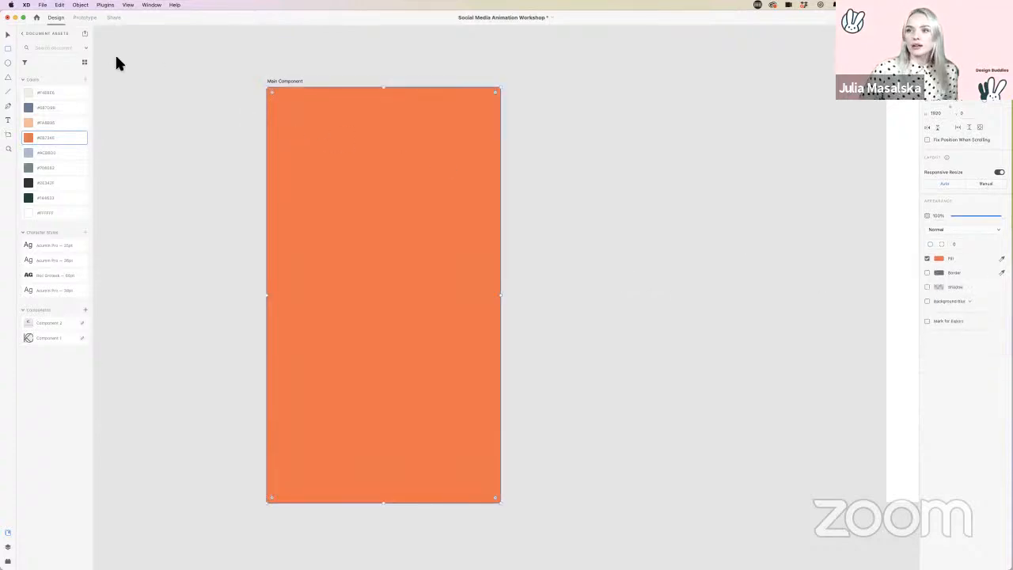
click(215, 215)
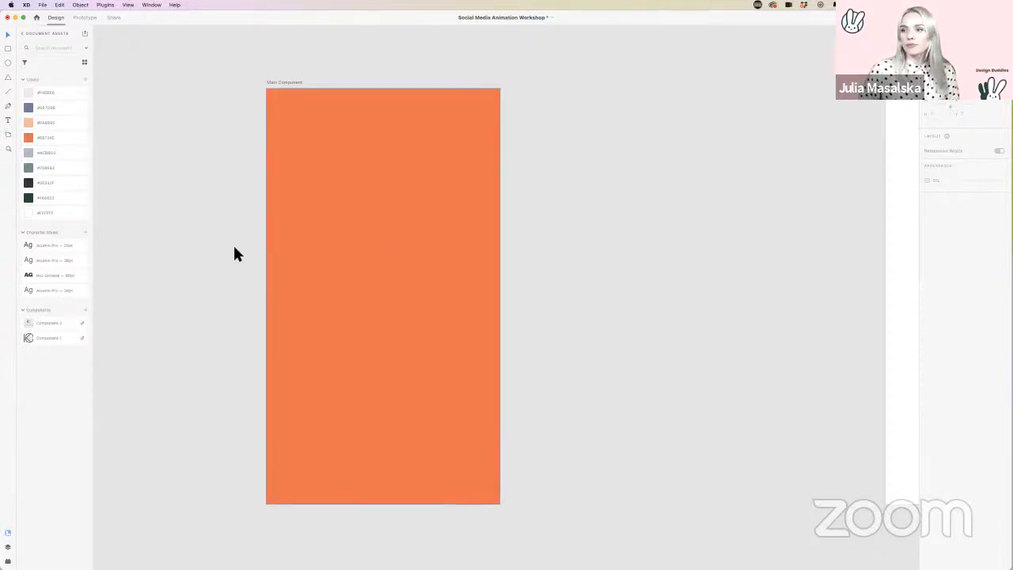
click(299, 241)
key(shift+Left)
key(shift+Left)
key(shift+Left)
key(shift+Left)
key(shift+Left)
key(shift+Left)
key(shift+Left)
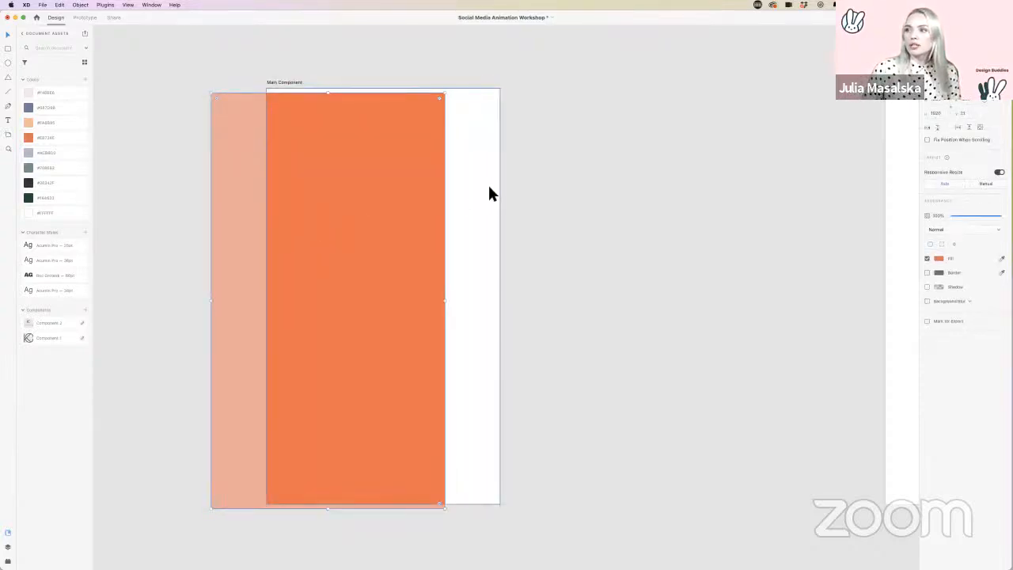
click(488, 193)
drag(404, 211, 464, 208)
click(554, 235)
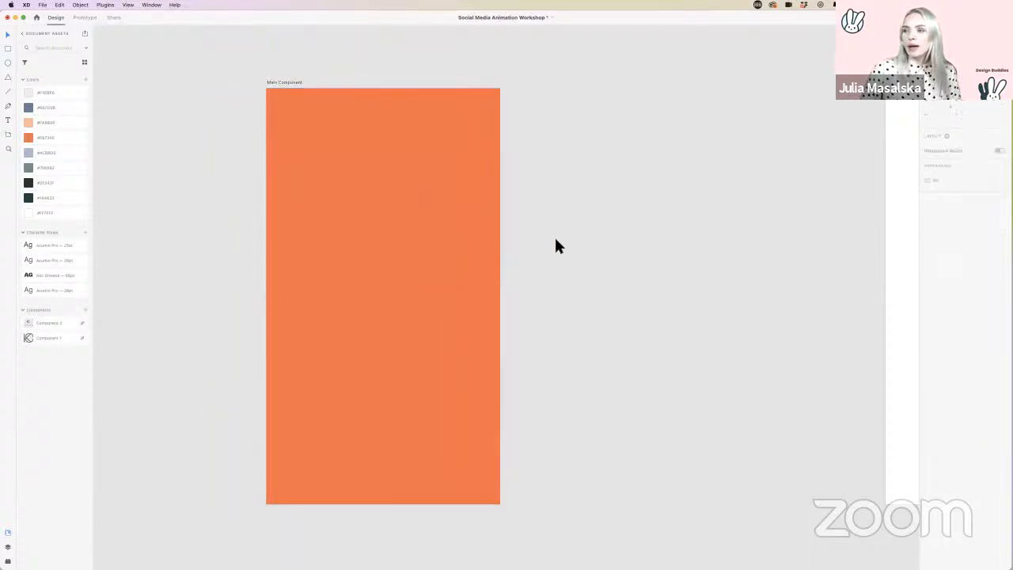
scroll(554, 235, left, 2)
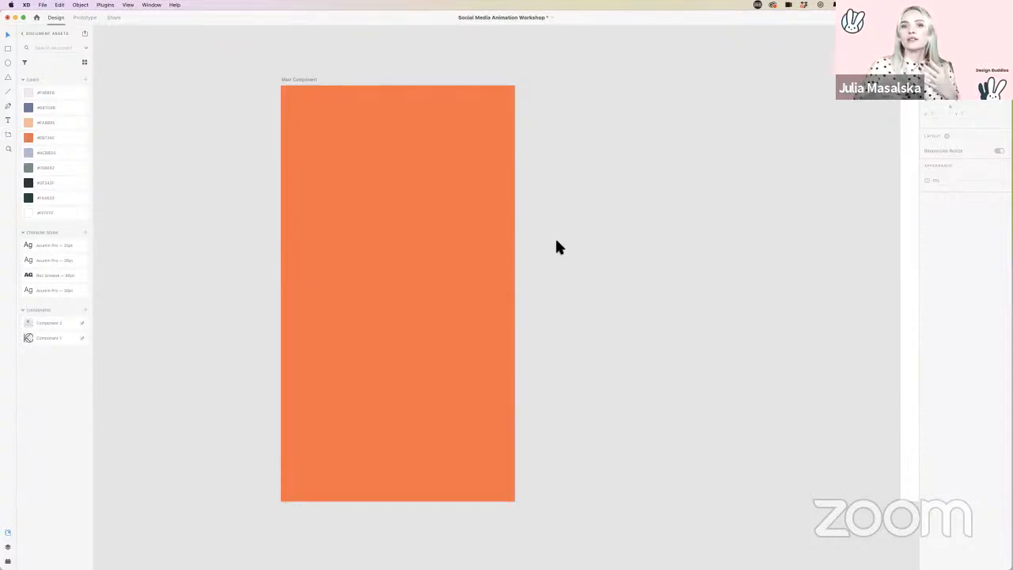
scroll(431, 244, up, 2)
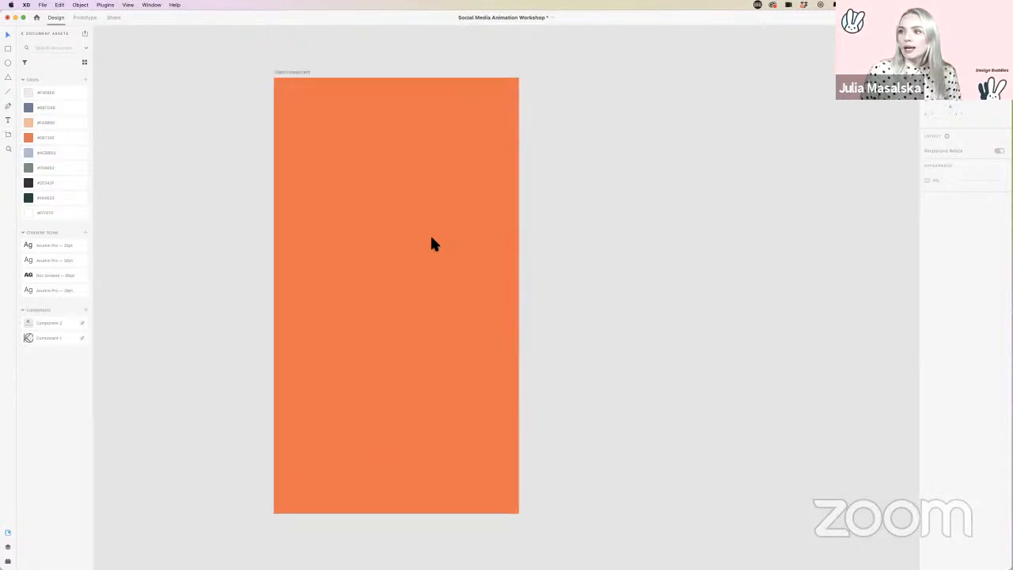
scroll(431, 237, down, 1)
scroll(431, 238, left, 1)
scroll(431, 237, down, 1)
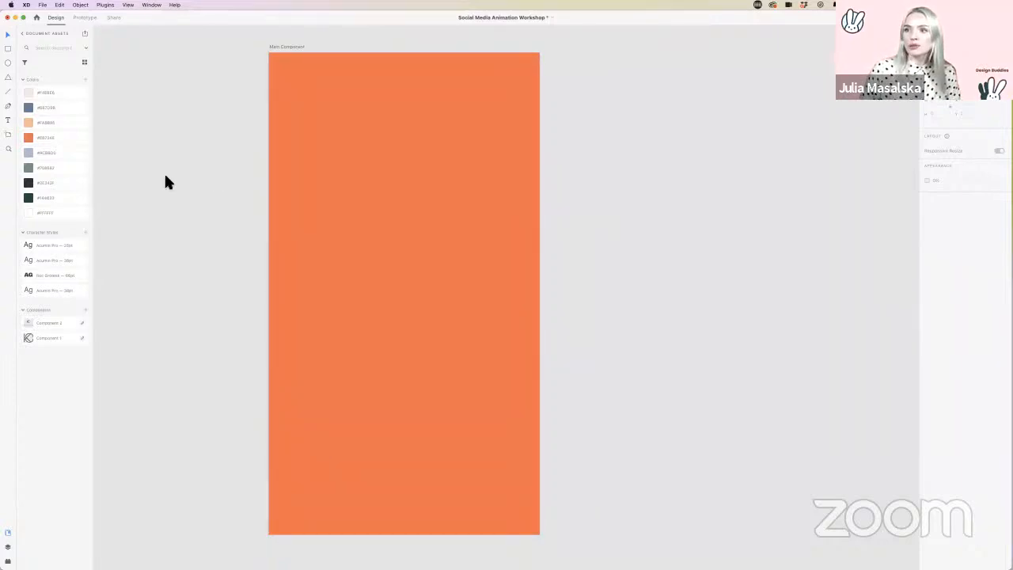
click(303, 178)
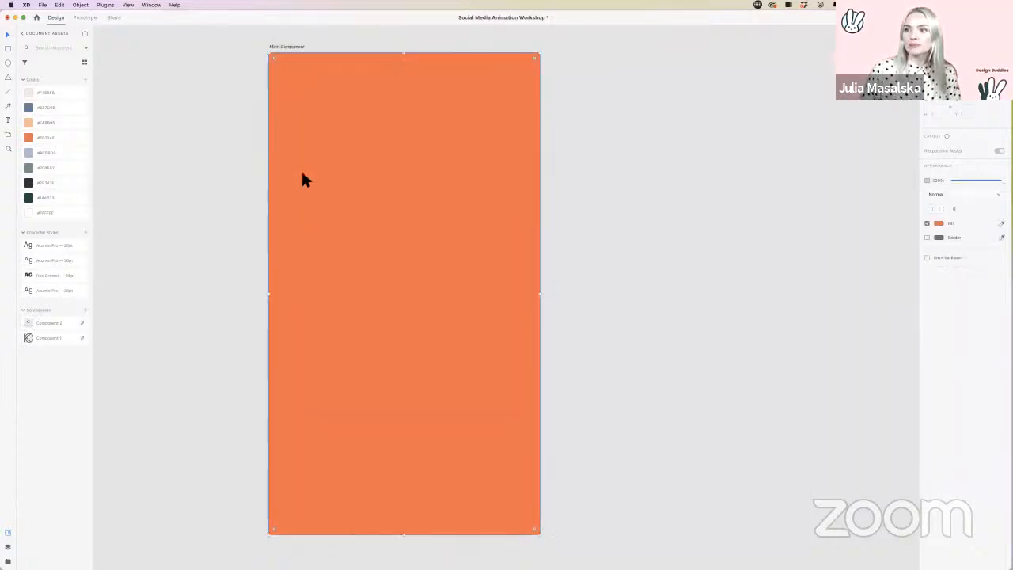
Step: Draw a white borderless card on the orange artboard with corners rounded to 68
click(8, 49)
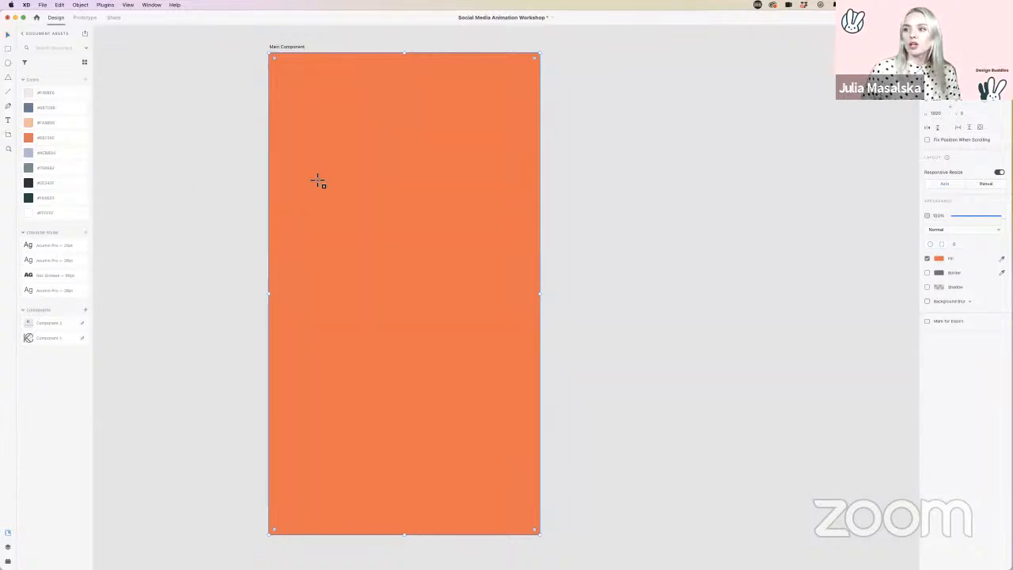
drag(311, 170, 495, 414)
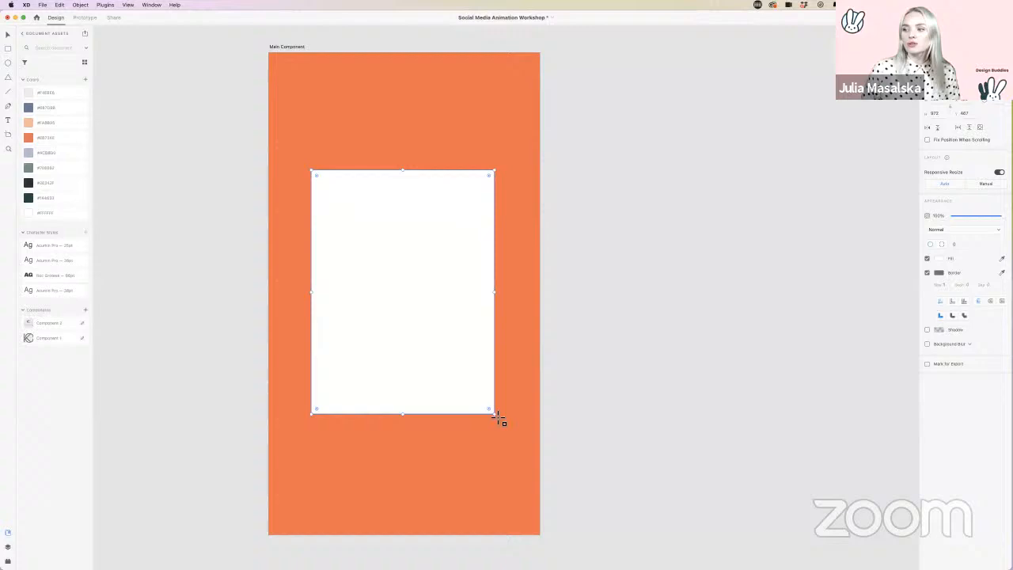
click(927, 272)
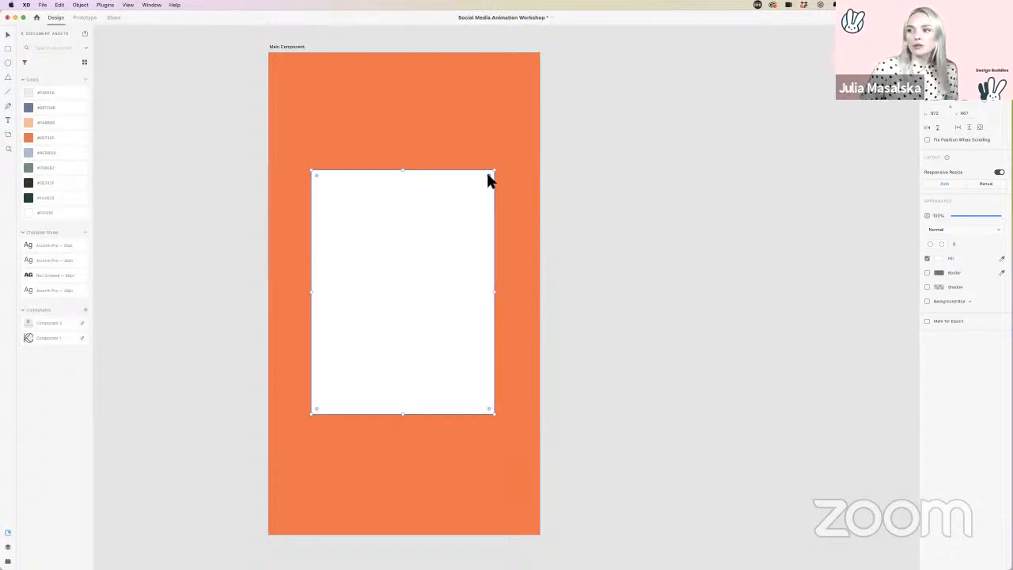
drag(488, 175, 478, 188)
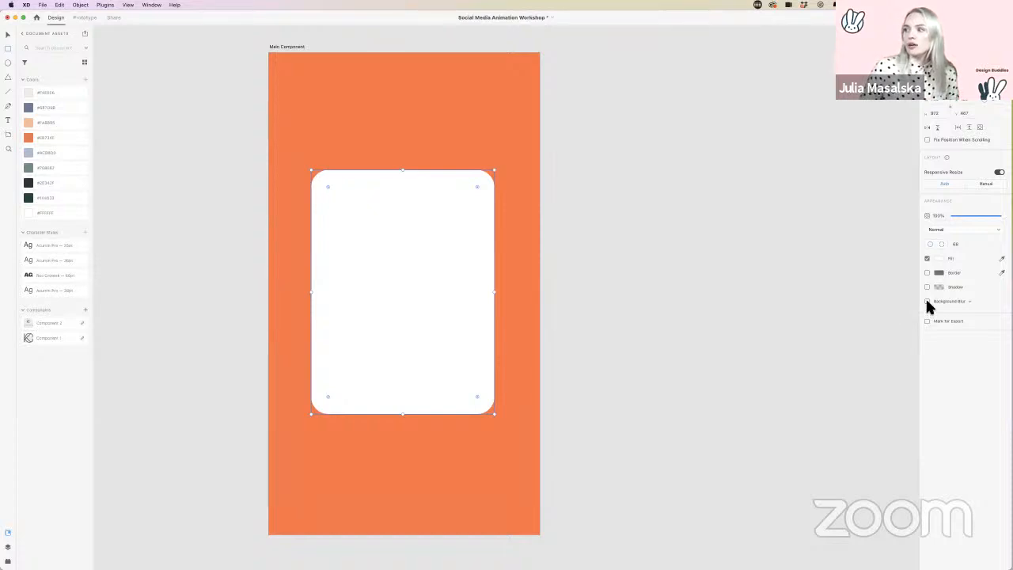
key(alt+super+8)
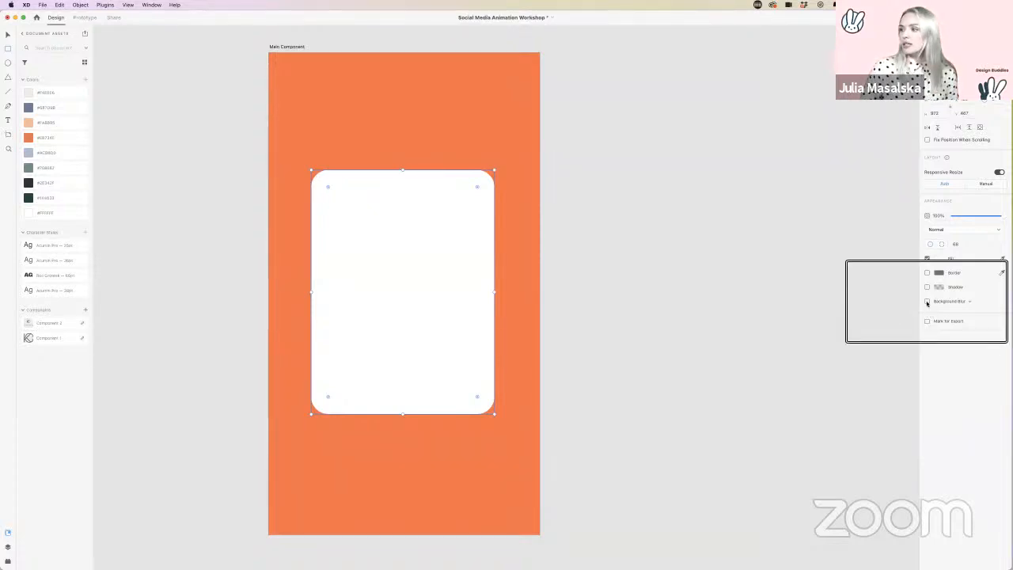
Step: Turn on the card's background blur and open a shared library's assets
click(927, 302)
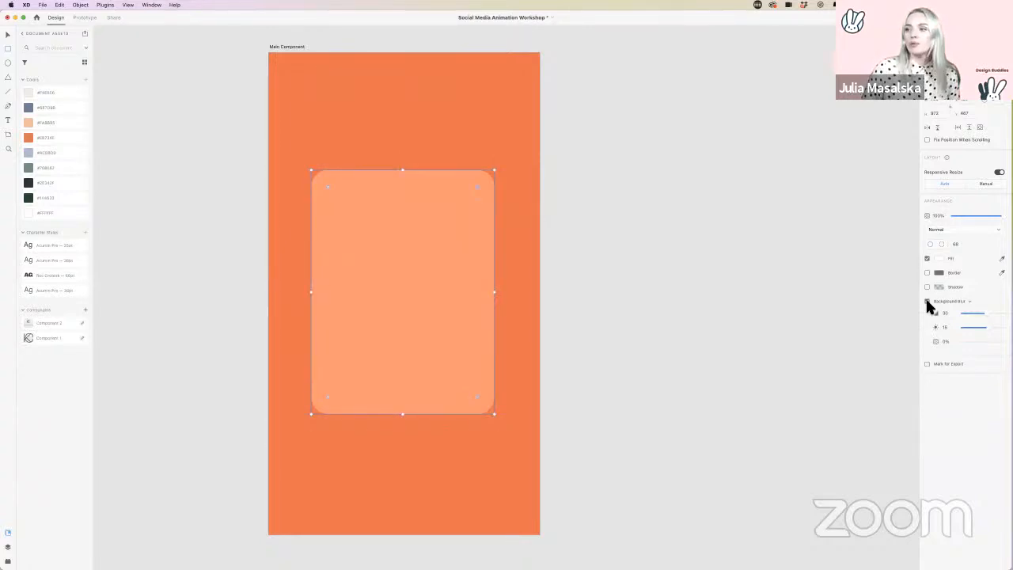
click(27, 36)
scroll(67, 295, down, 3)
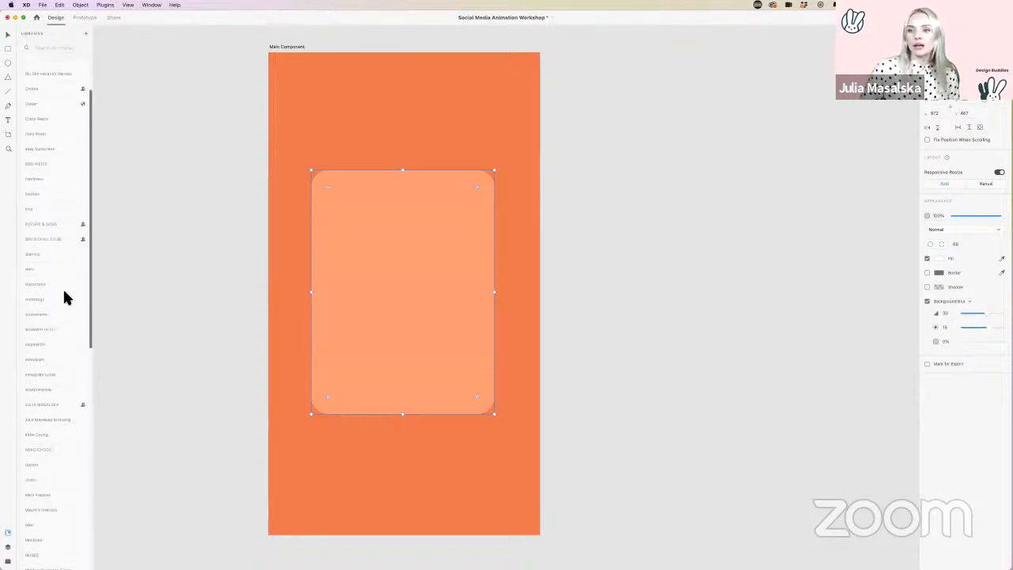
scroll(66, 297, down, 5)
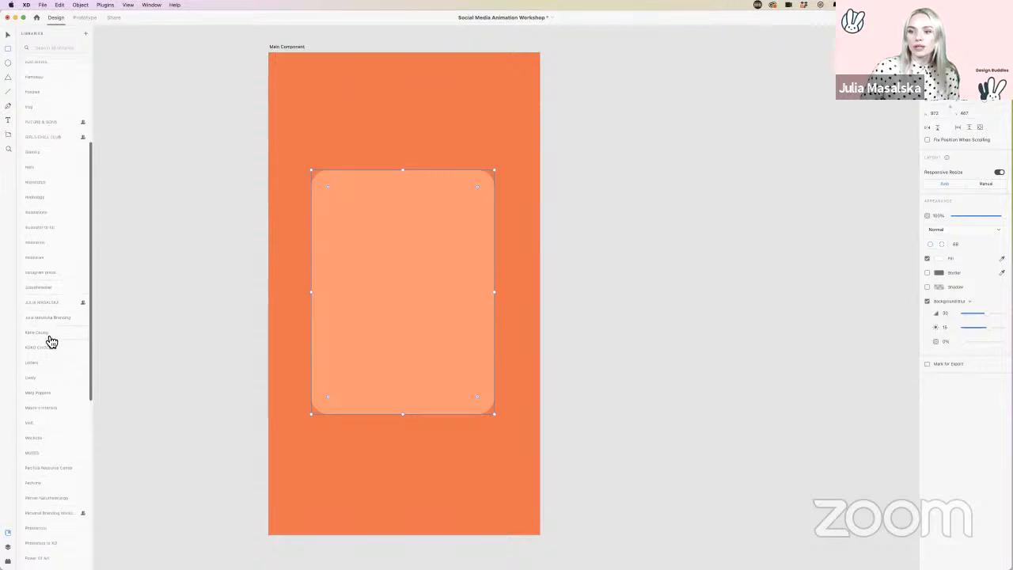
click(45, 339)
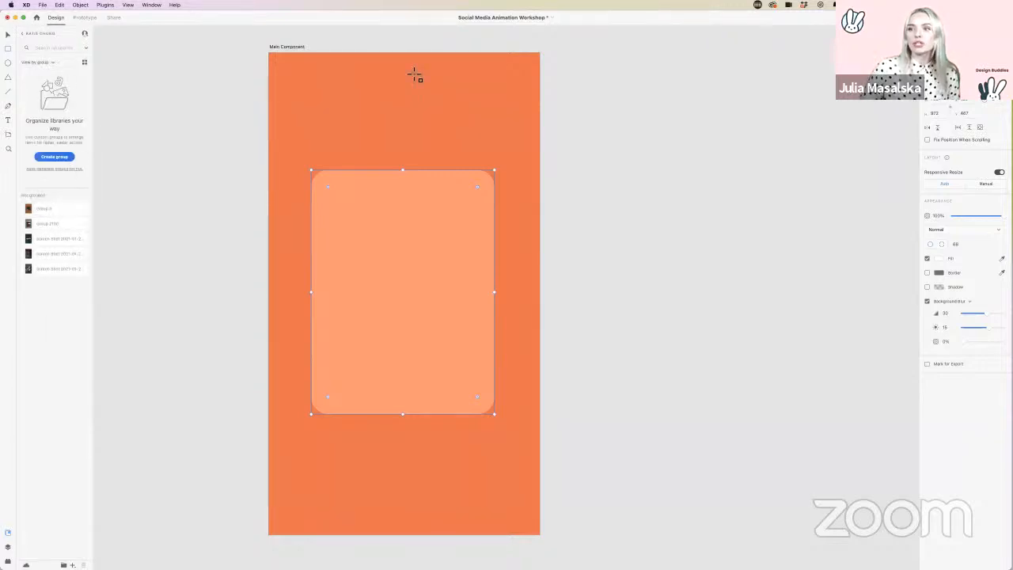
click(8, 34)
Step: Place the Group 3 graphic on the artboard and stretch its brown background to the artboard edges
click(170, 178)
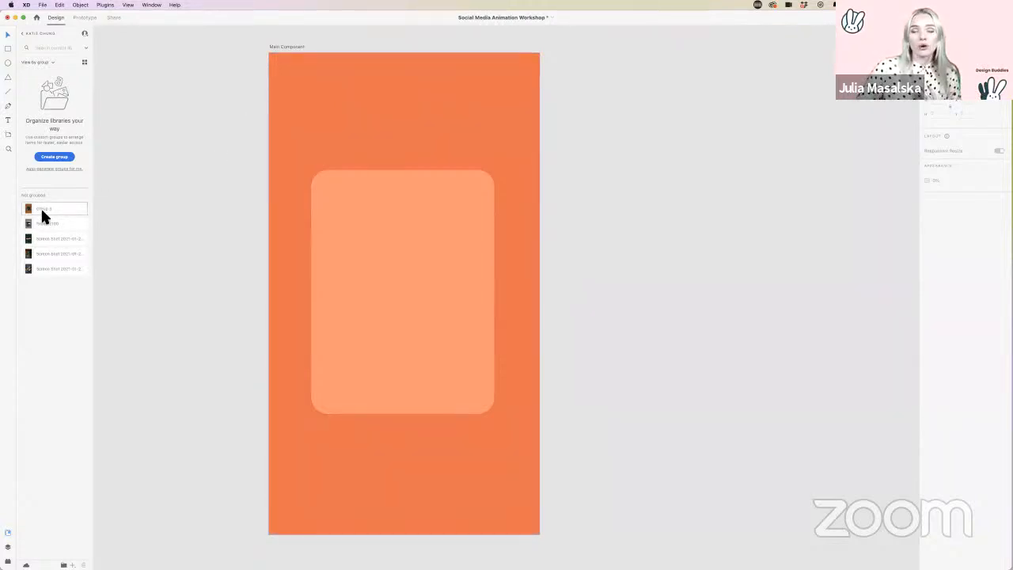
drag(42, 213, 265, 147)
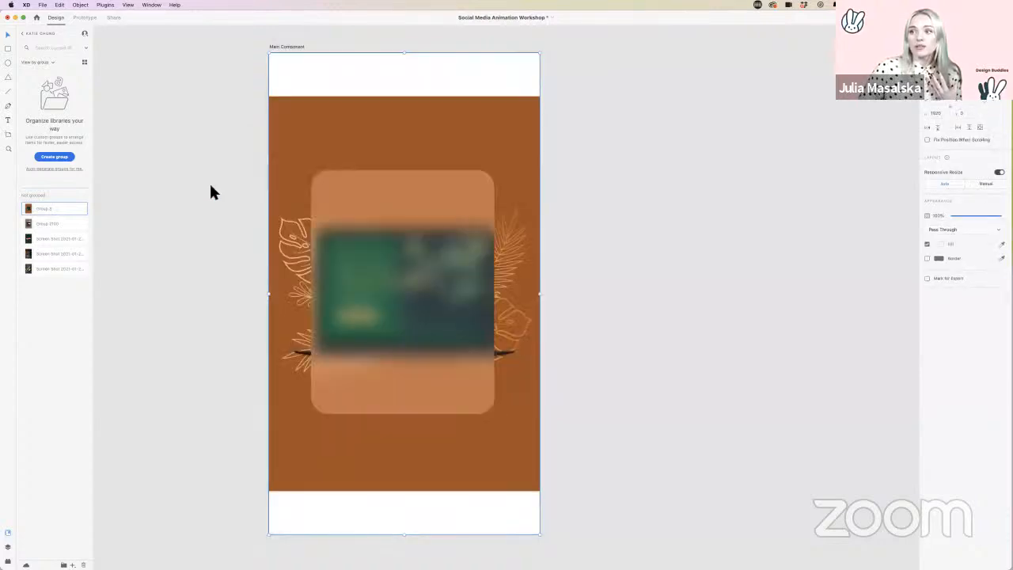
click(358, 140)
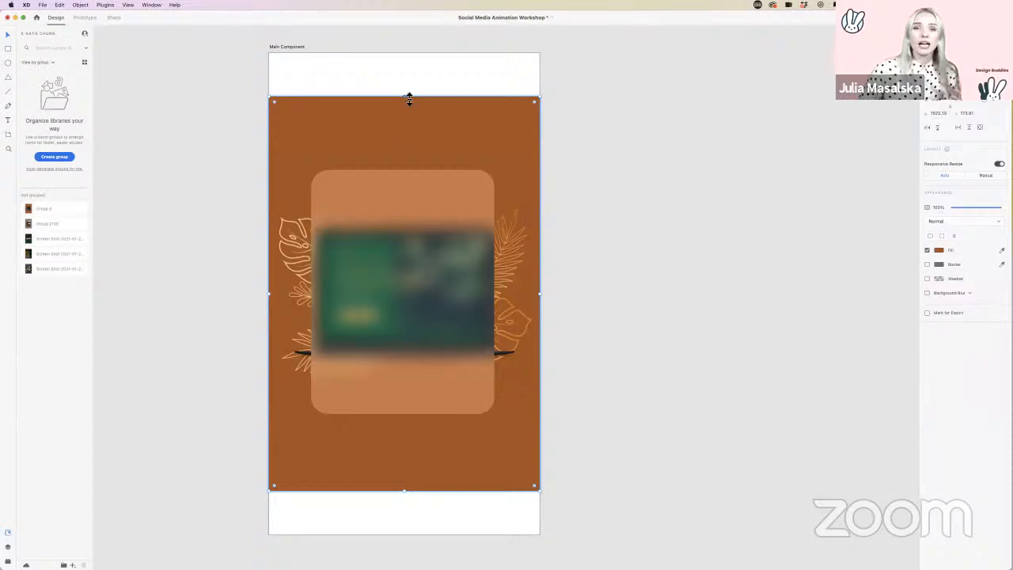
drag(409, 99, 407, 52)
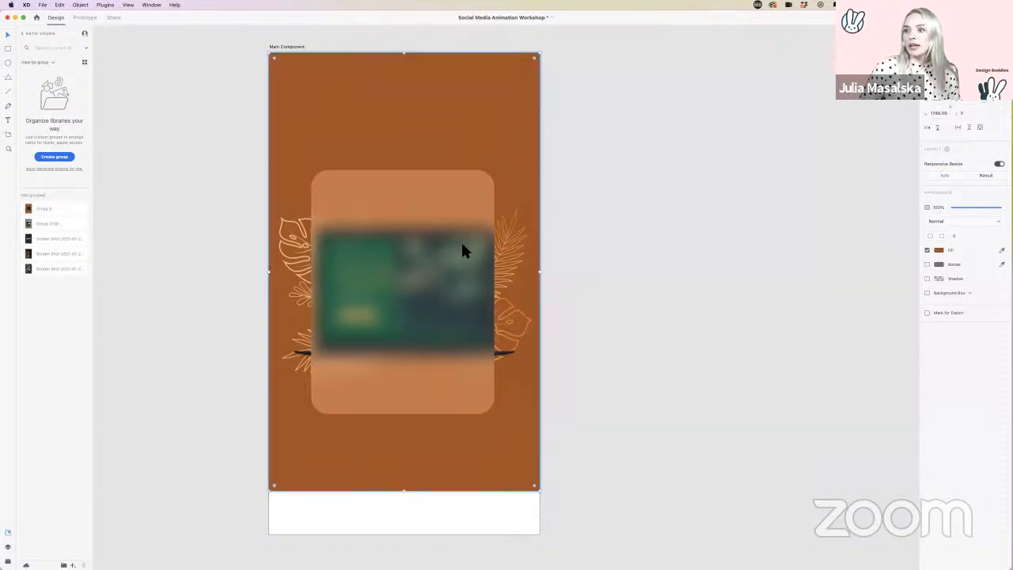
drag(409, 491, 409, 538)
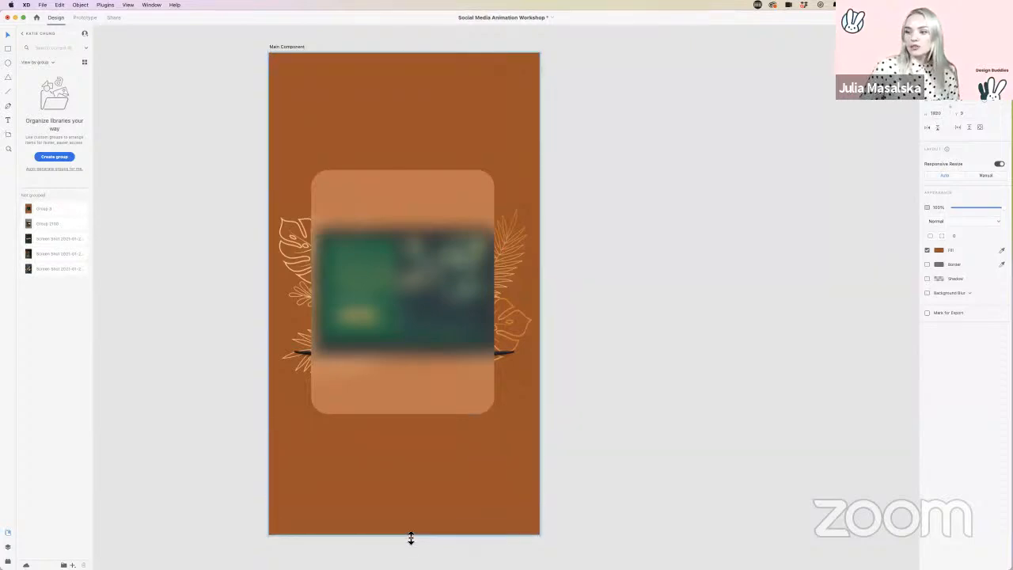
click(636, 459)
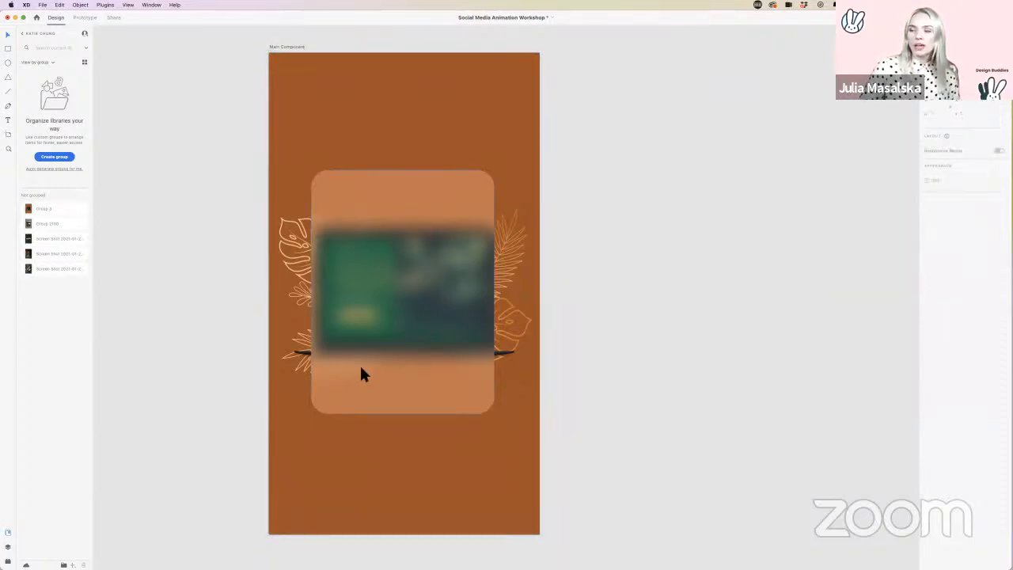
Step: Slide the frosted card over the laptop and adjust its background blur amount
drag(388, 385, 416, 389)
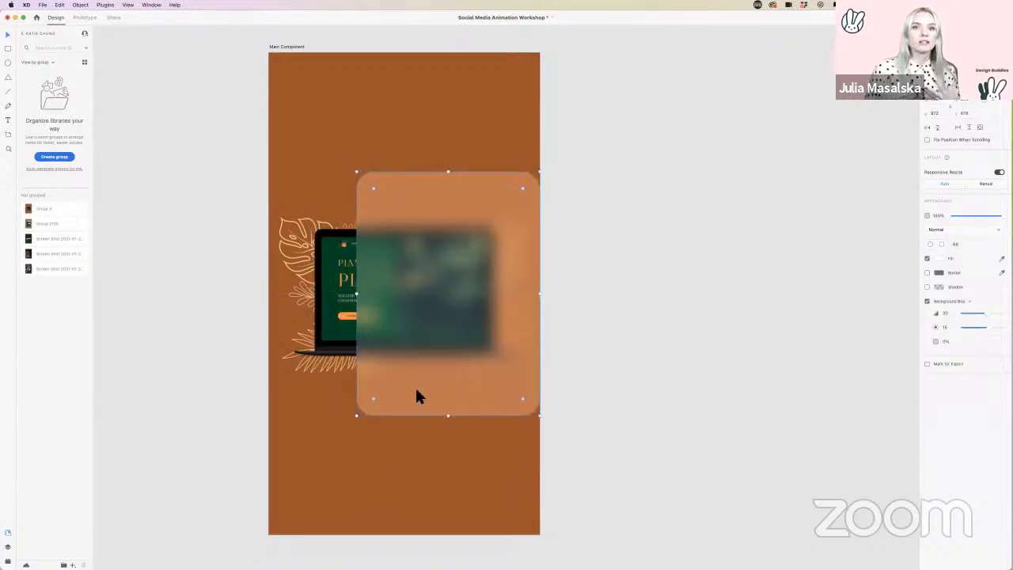
click(589, 327)
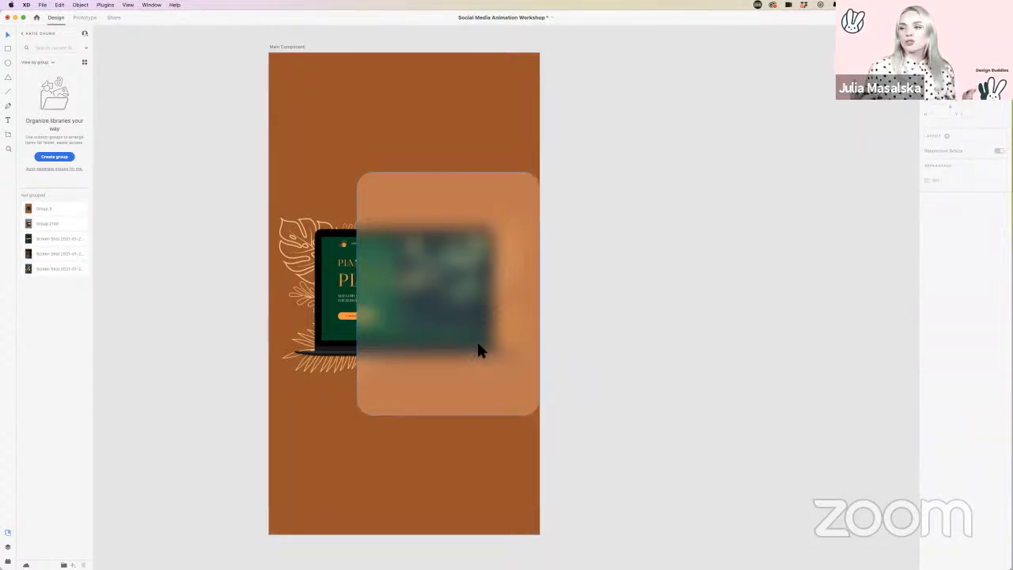
mouse_move(480, 367)
mouse_down()
mouse_move(441, 369)
mouse_move(495, 363)
mouse_up()
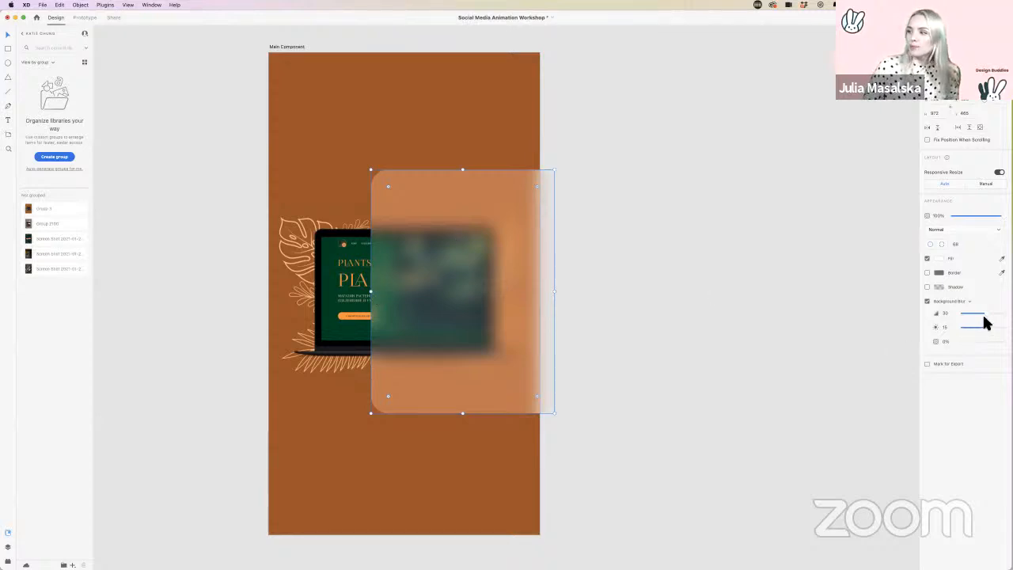
drag(986, 313, 971, 314)
click(656, 346)
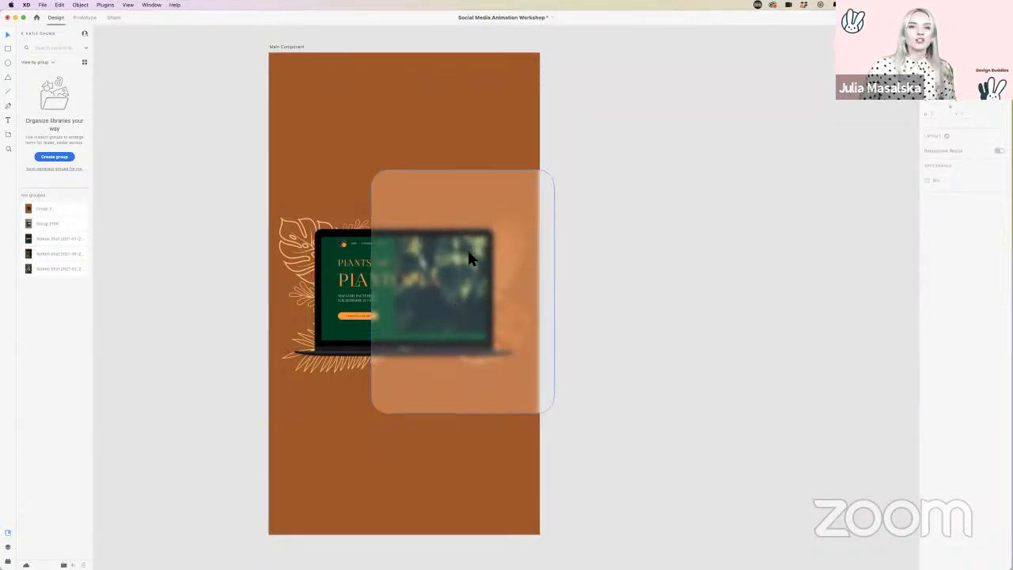
Step: Try stretching the card to the artboard edge, then undo back to the centred card
click(512, 286)
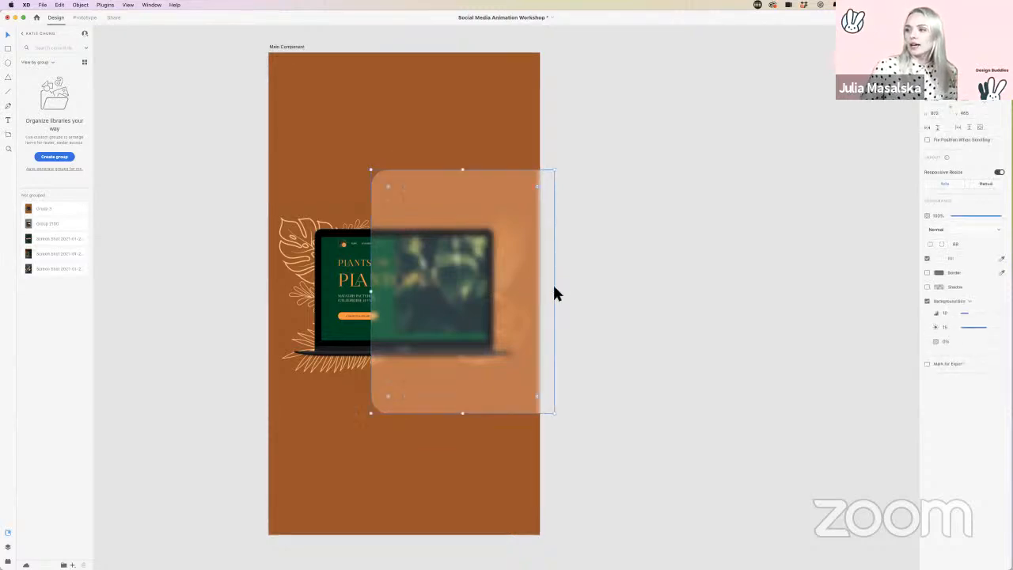
drag(559, 290, 536, 292)
click(618, 314)
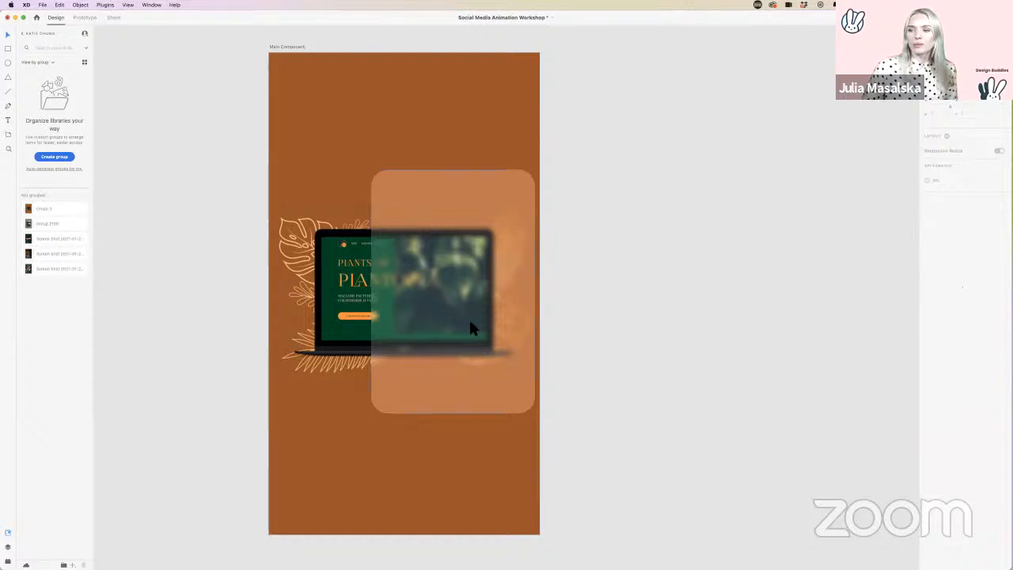
click(443, 319)
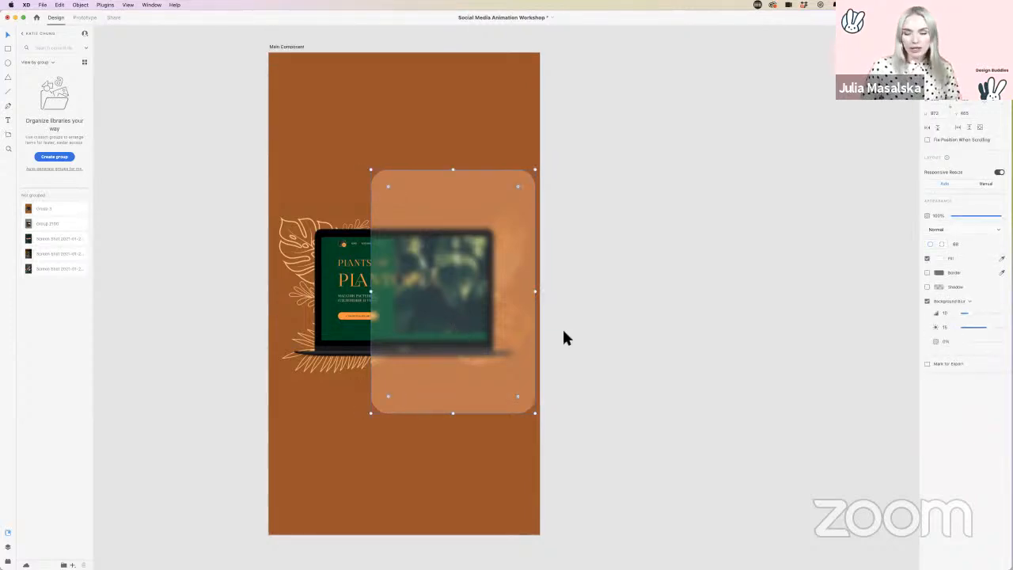
key(super+z)
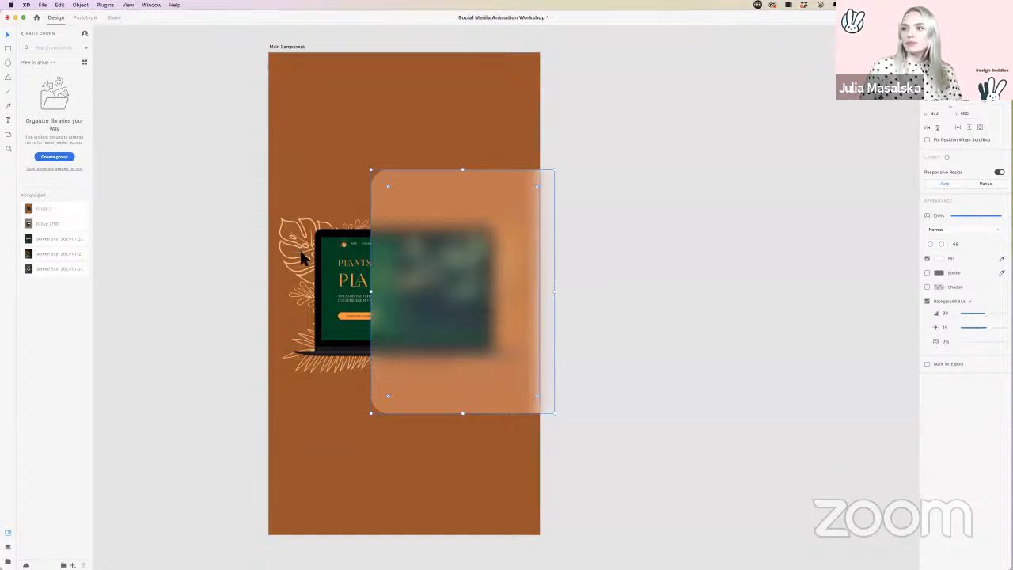
click(214, 272)
key(super+z)
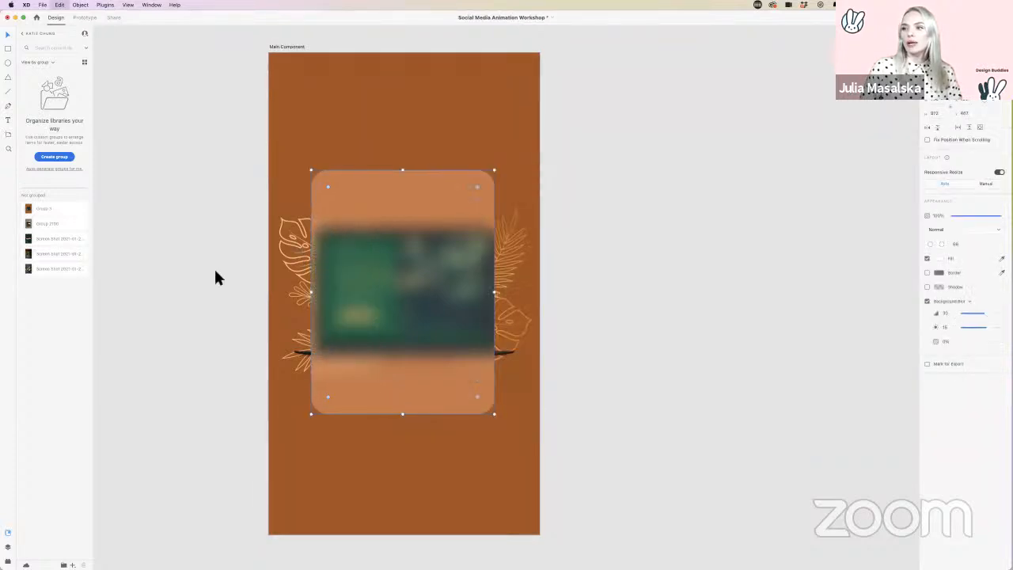
Step: Undo the laptop graphic, restore the card's background blur, and deselect the card
key(super+z)
key(super+z)
key(super+z)
key(super+z)
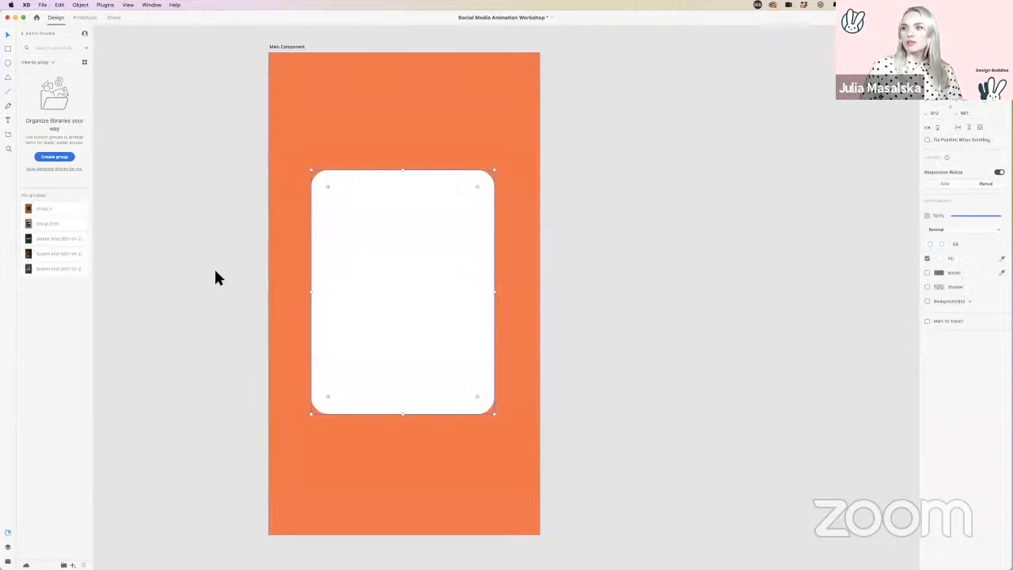
key(super+shift+z)
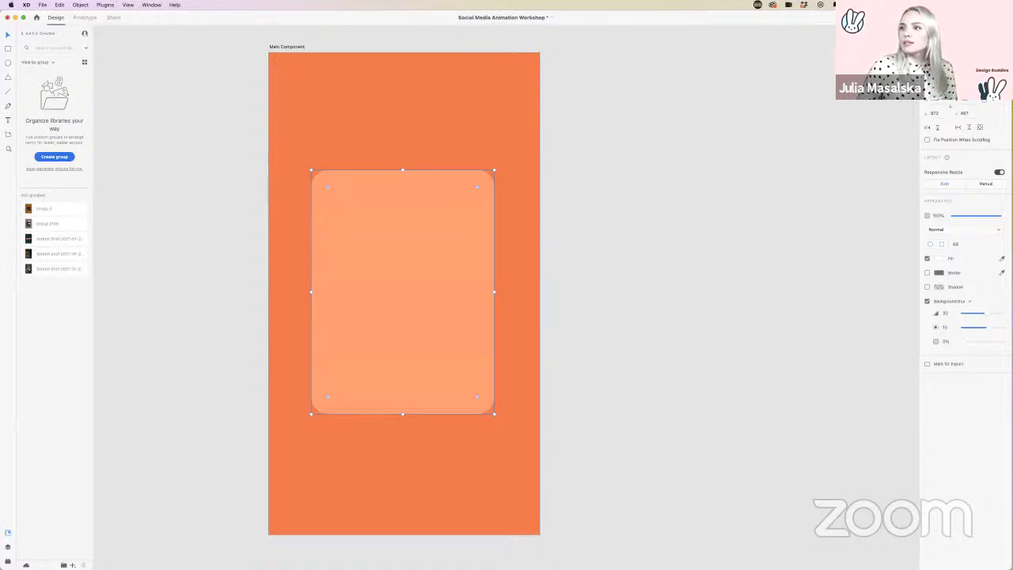
click(187, 133)
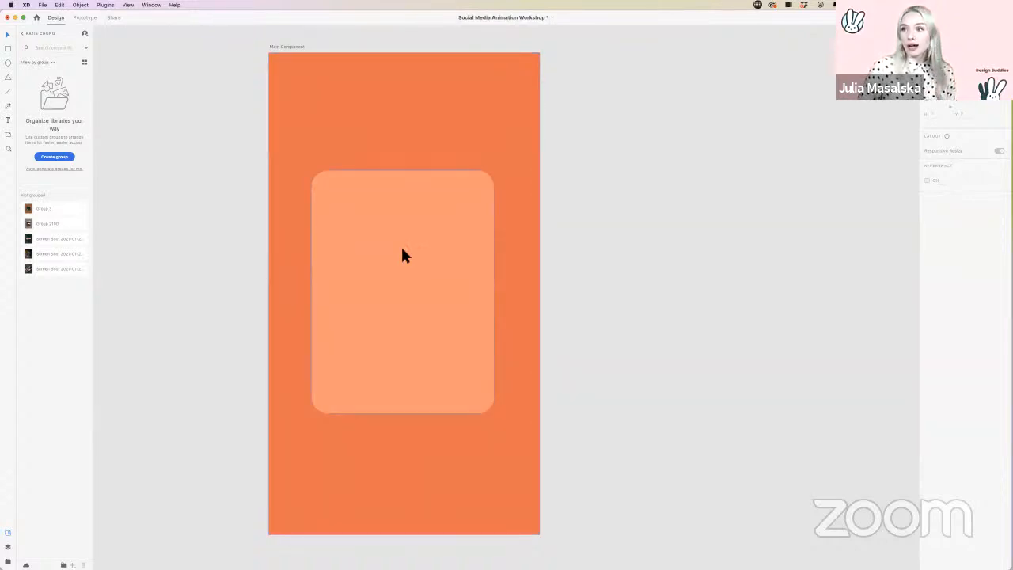
scroll(193, 257, left, 5)
scroll(193, 257, down, 3)
scroll(193, 257, down, 5)
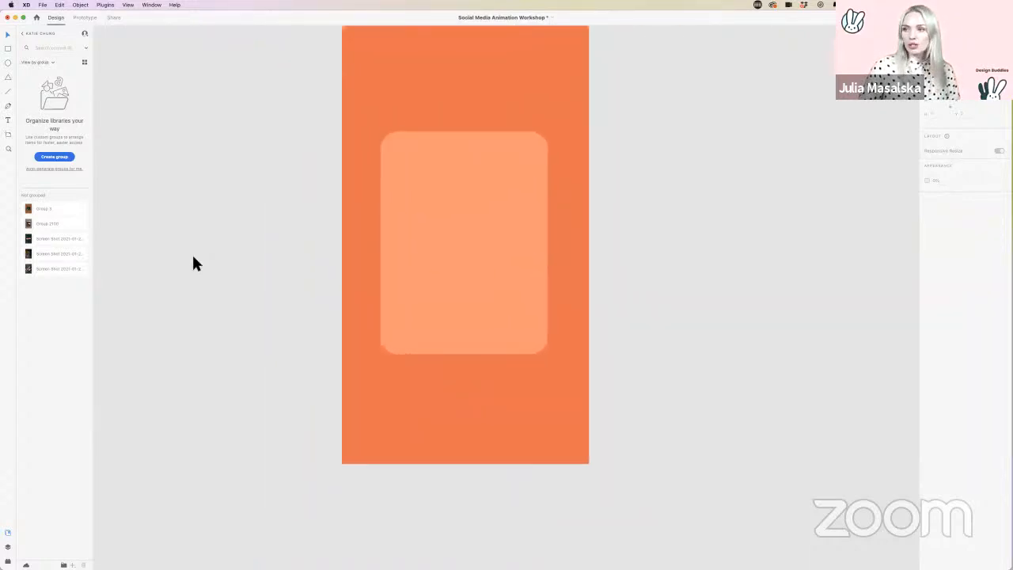
scroll(193, 257, left, 2)
scroll(193, 257, up, 2)
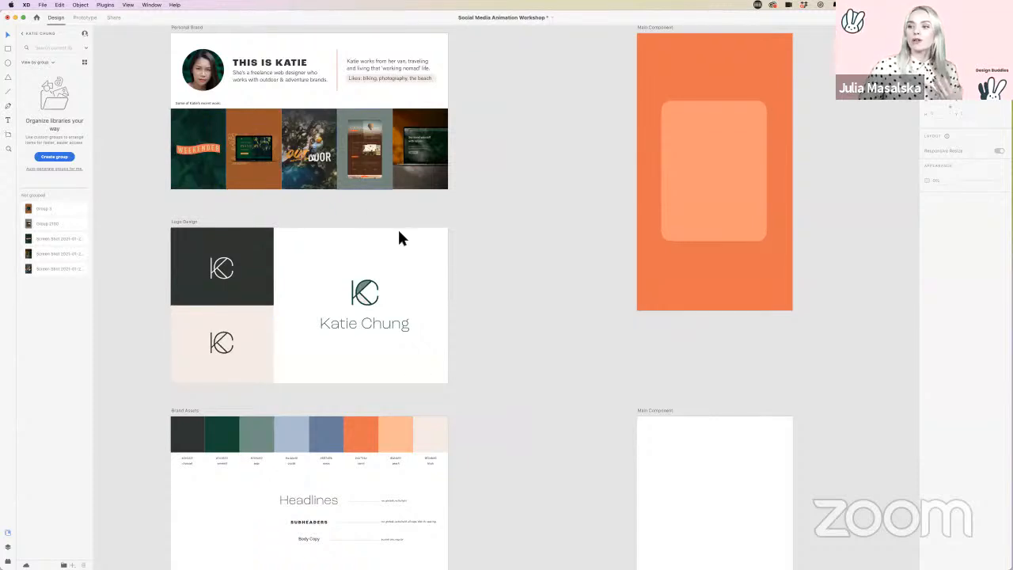
scroll(399, 237, right, 10)
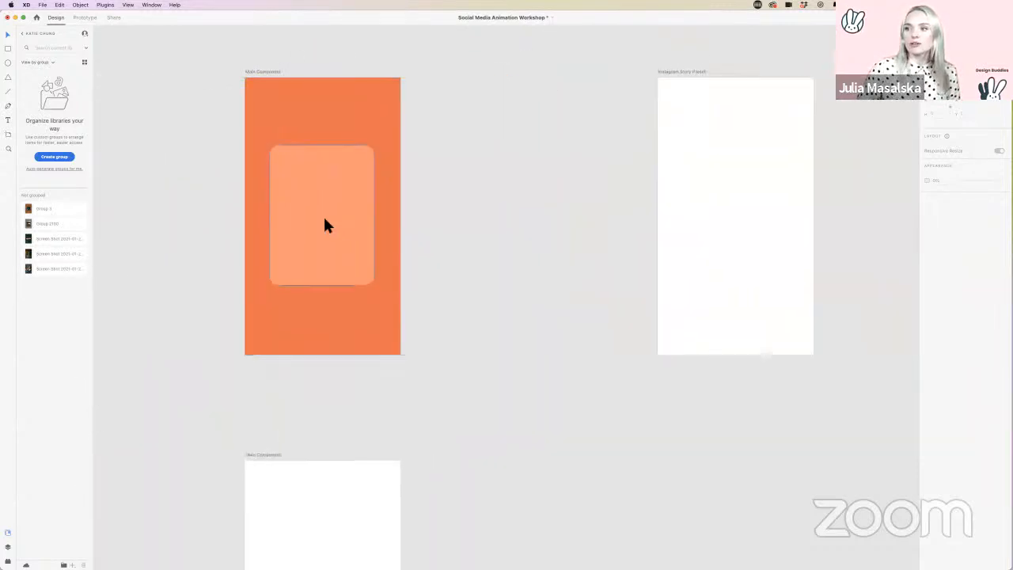
scroll(322, 225, up, 3)
scroll(323, 226, up, 2)
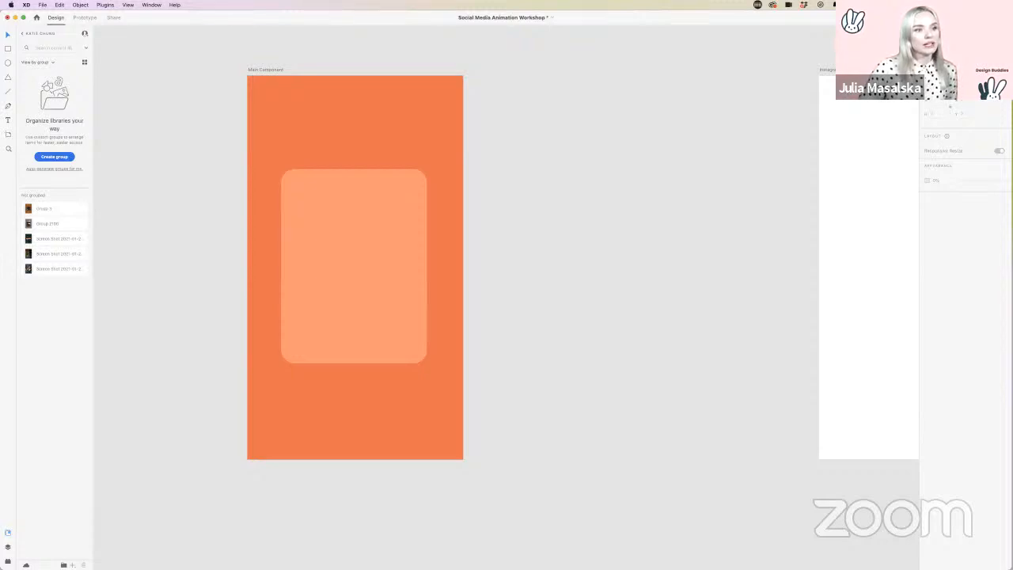
Step: Fill the Main Component artboard with the pale cream brand colour
click(417, 116)
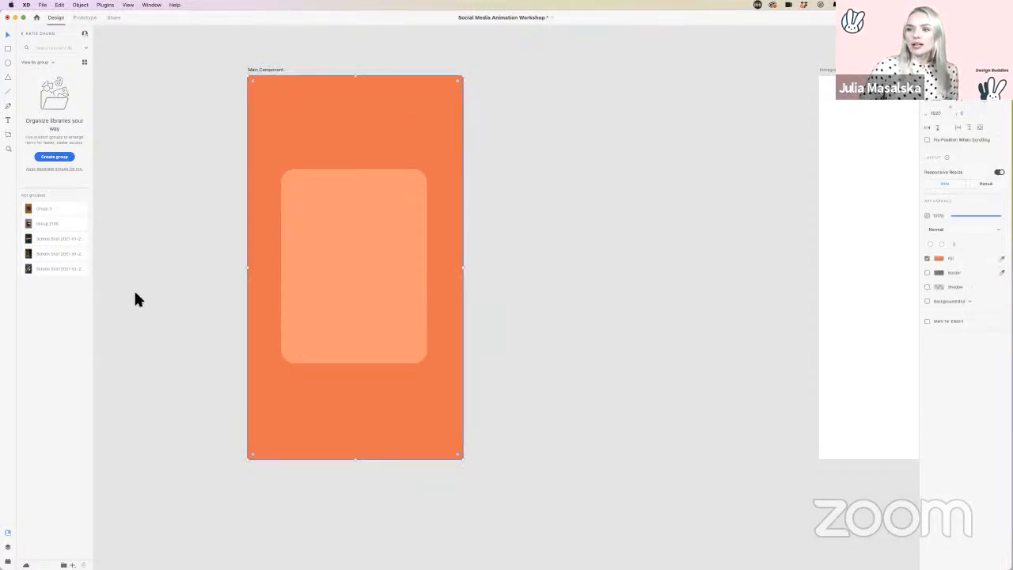
click(30, 34)
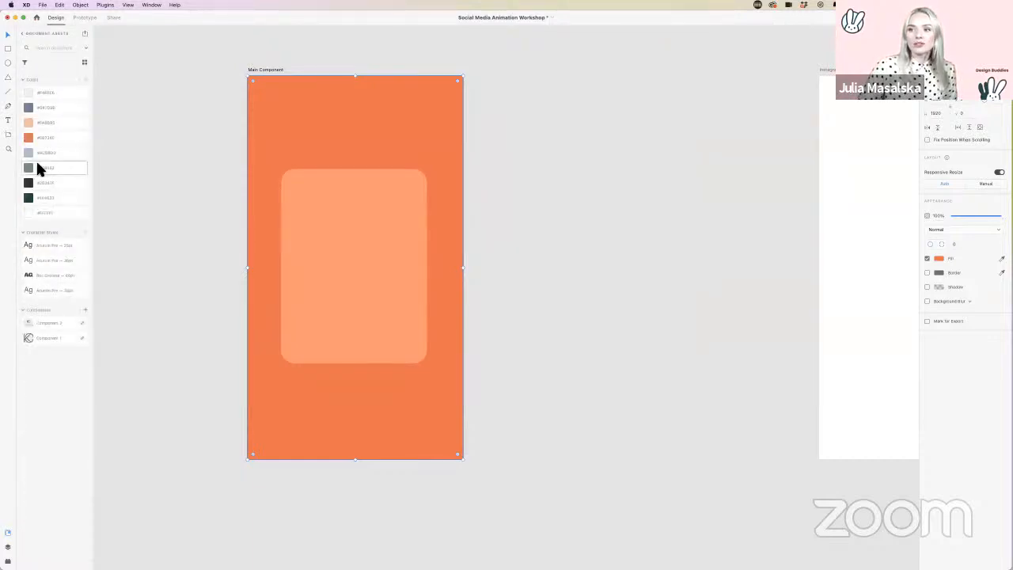
click(32, 168)
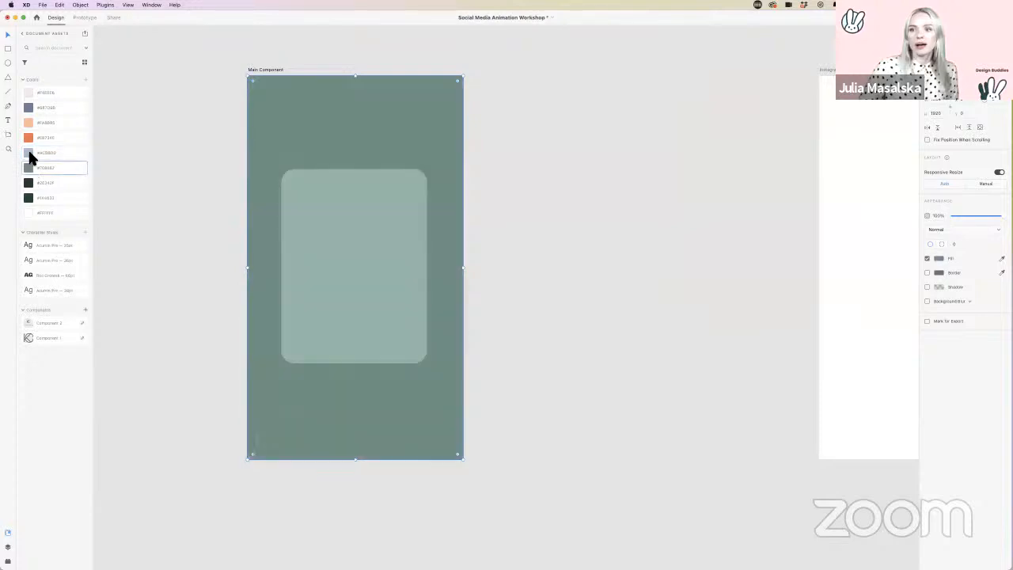
click(30, 124)
click(28, 95)
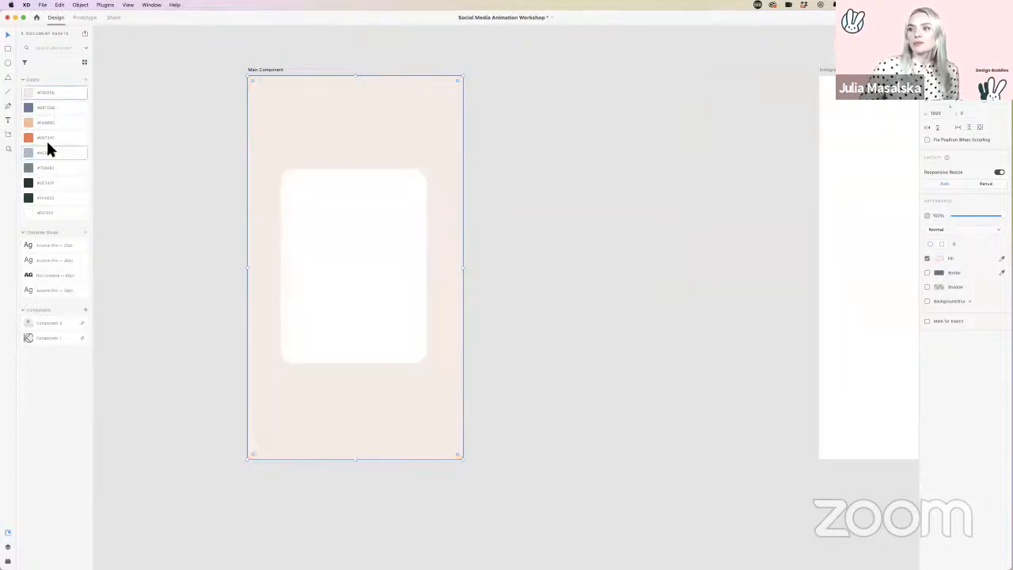
click(468, 182)
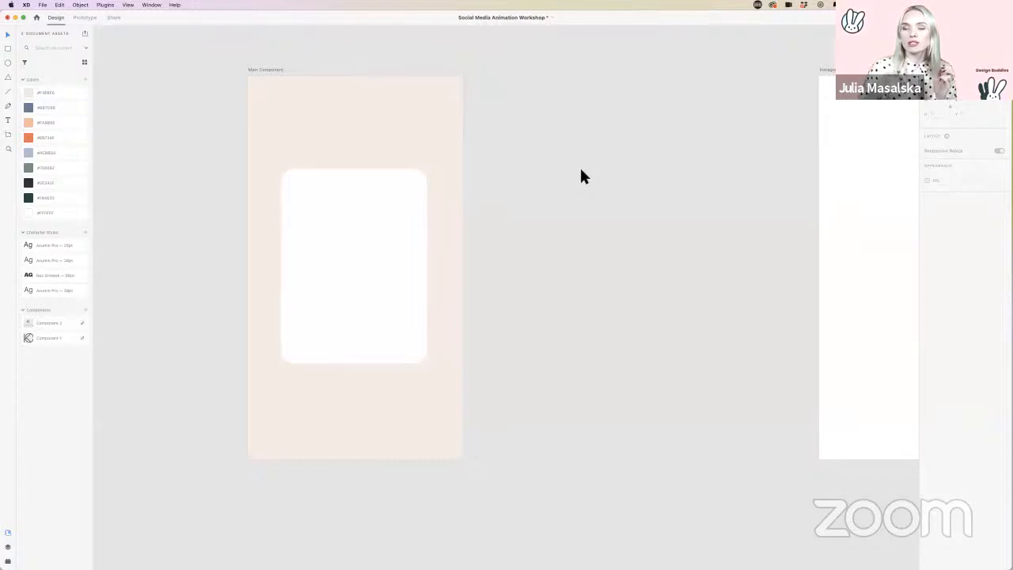
Step: Lower the white card's background blur and draw an empty text box inside the card
click(416, 251)
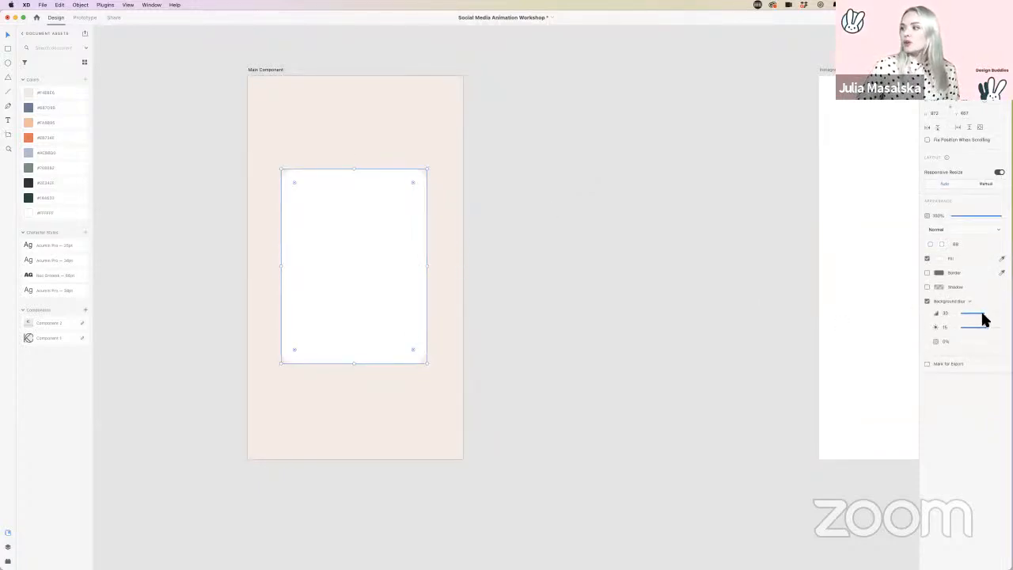
drag(985, 319, 976, 318)
click(746, 341)
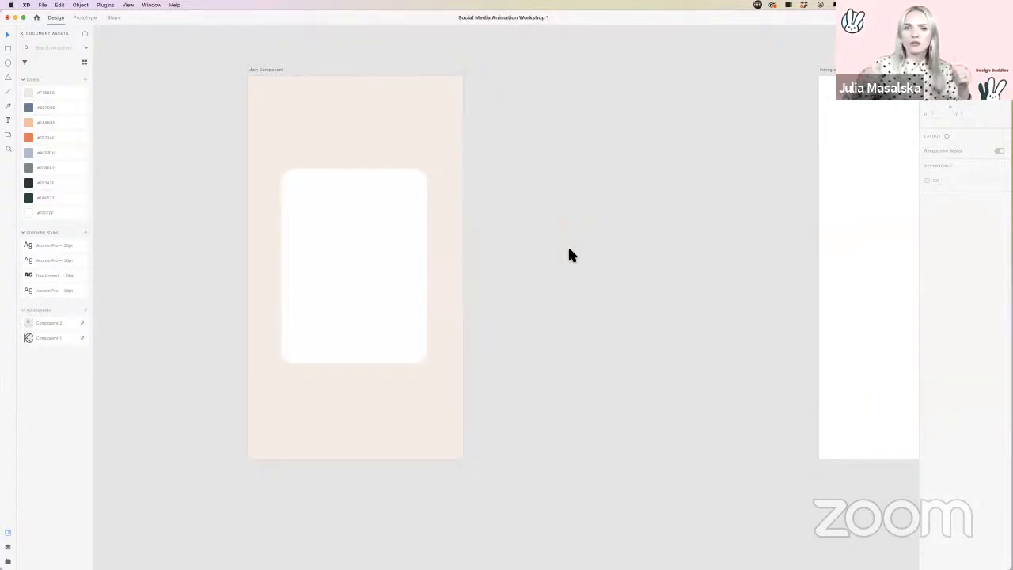
click(392, 258)
click(465, 237)
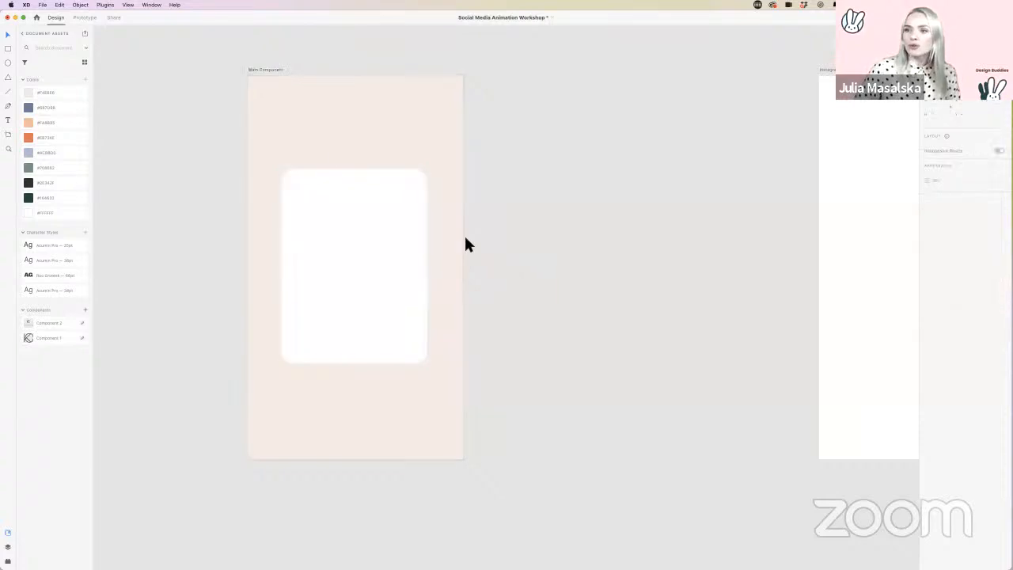
click(9, 121)
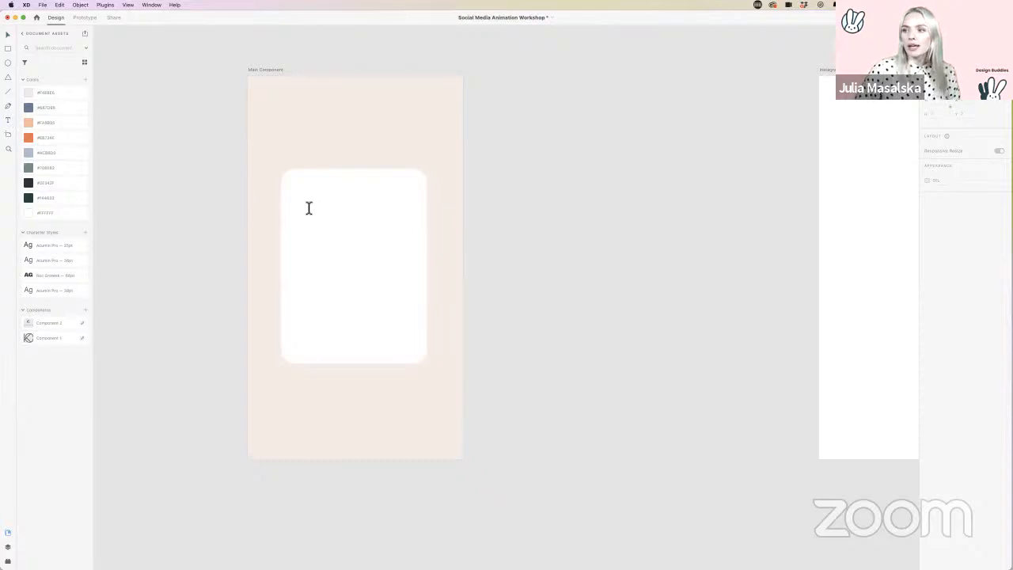
drag(305, 203, 416, 327)
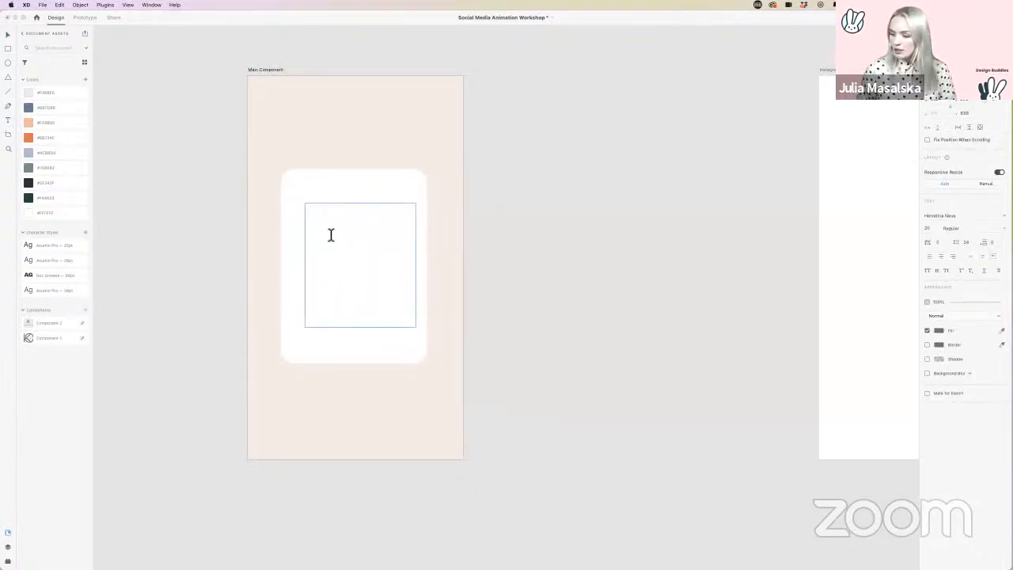
Step: Type 'CHECK OUT MY NEW PROJECT ON BEHANCE' into the text box and select it all
text(Co)
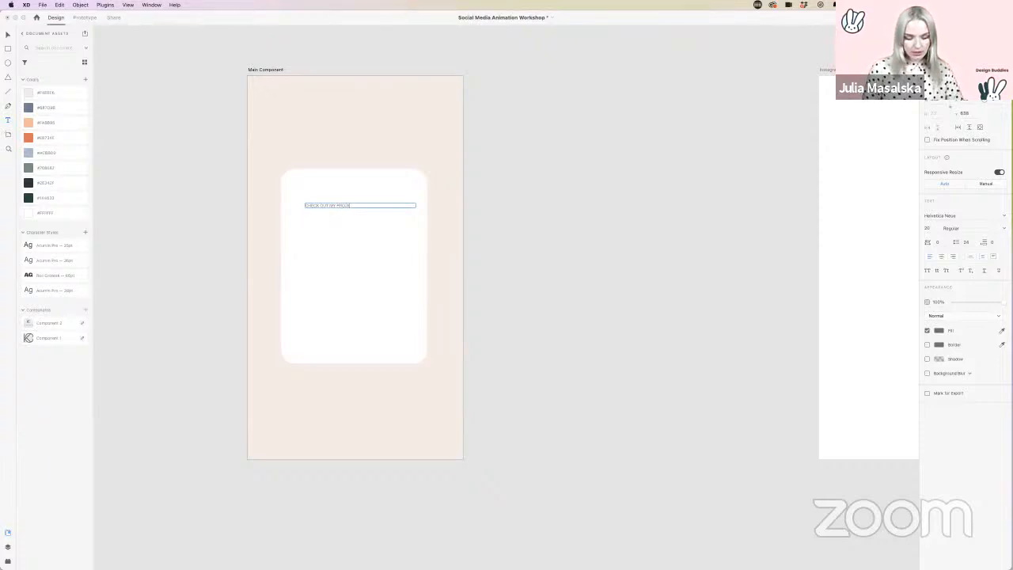
text(CT)
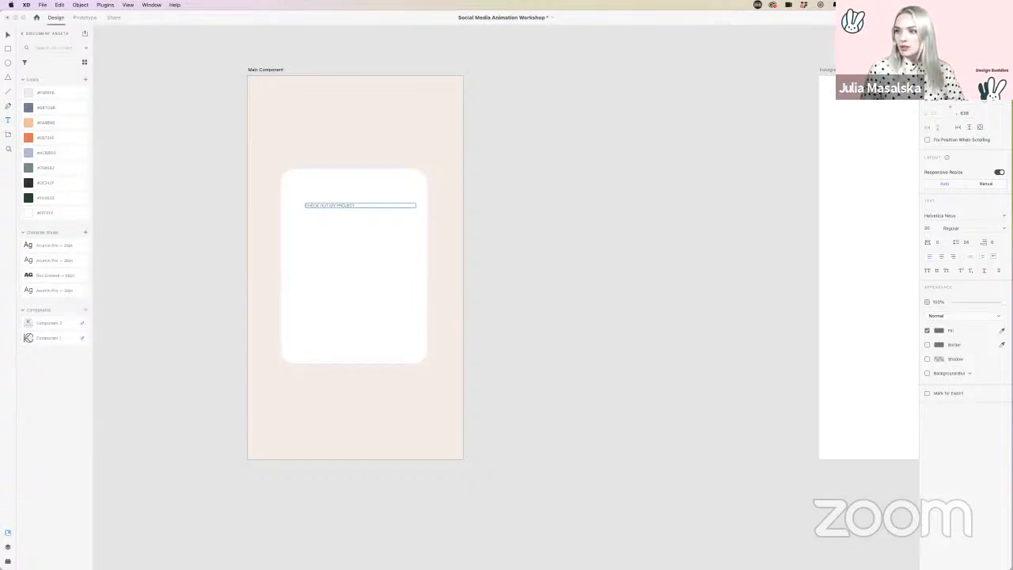
text(NEW )
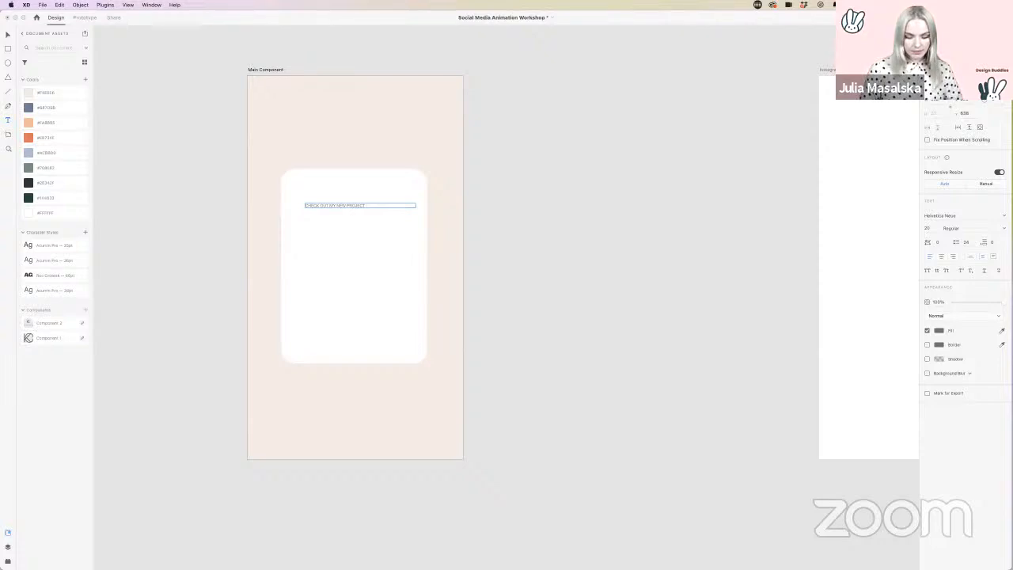
text(HANCE)
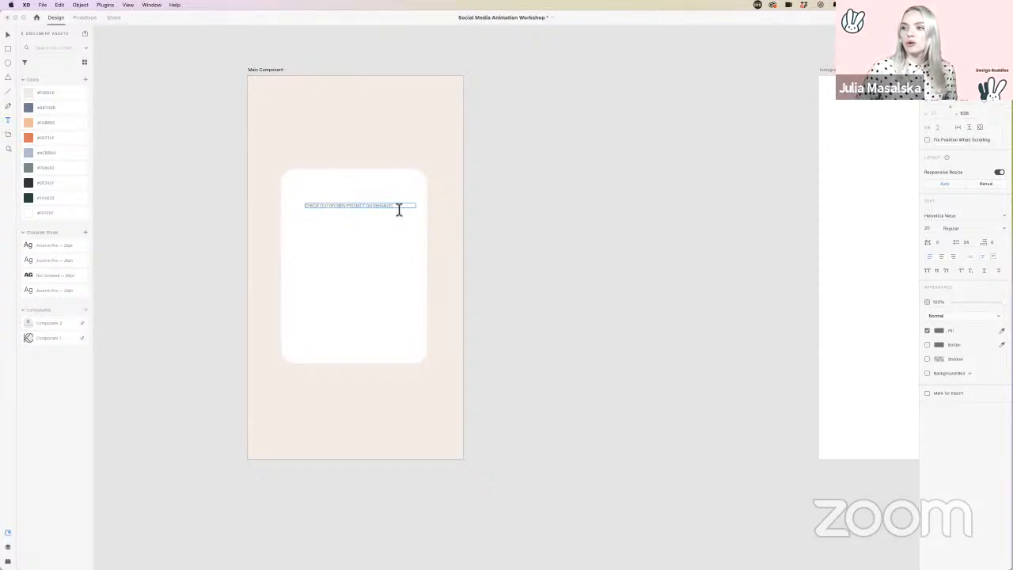
drag(399, 208, 299, 206)
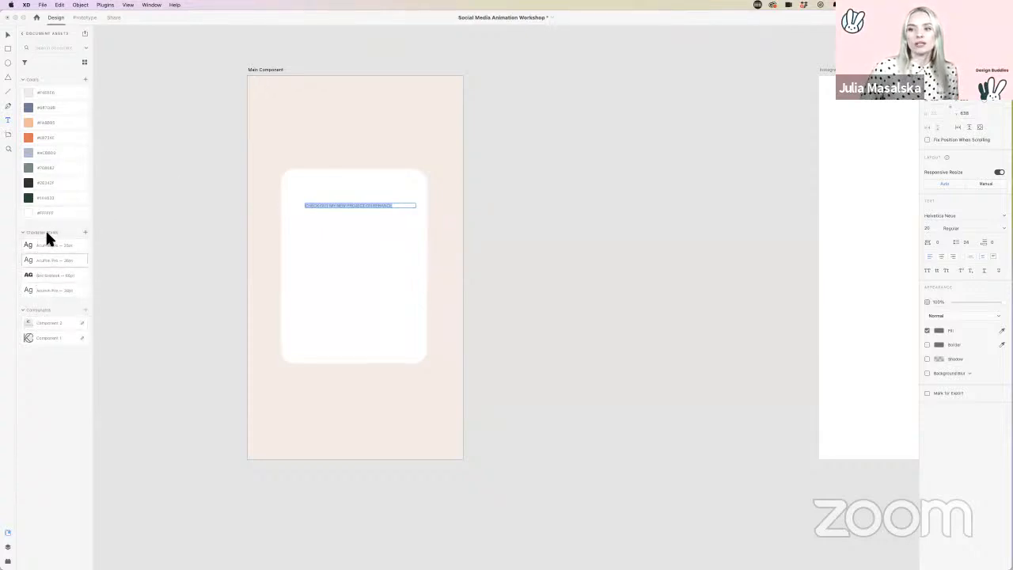
Step: Apply the Roc Grotesk ExtraBold character style to the headline and centre-align it
click(43, 276)
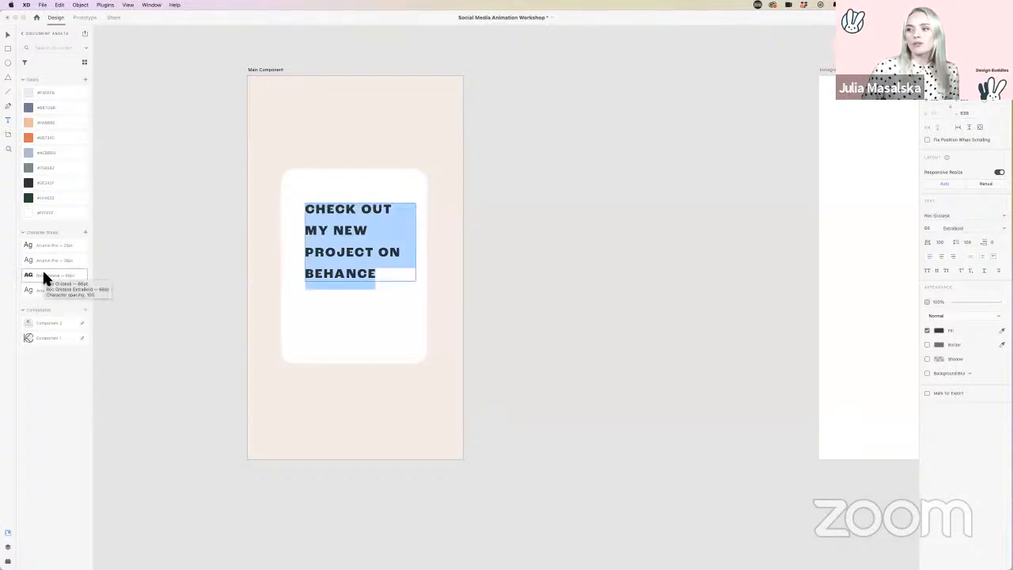
click(36, 288)
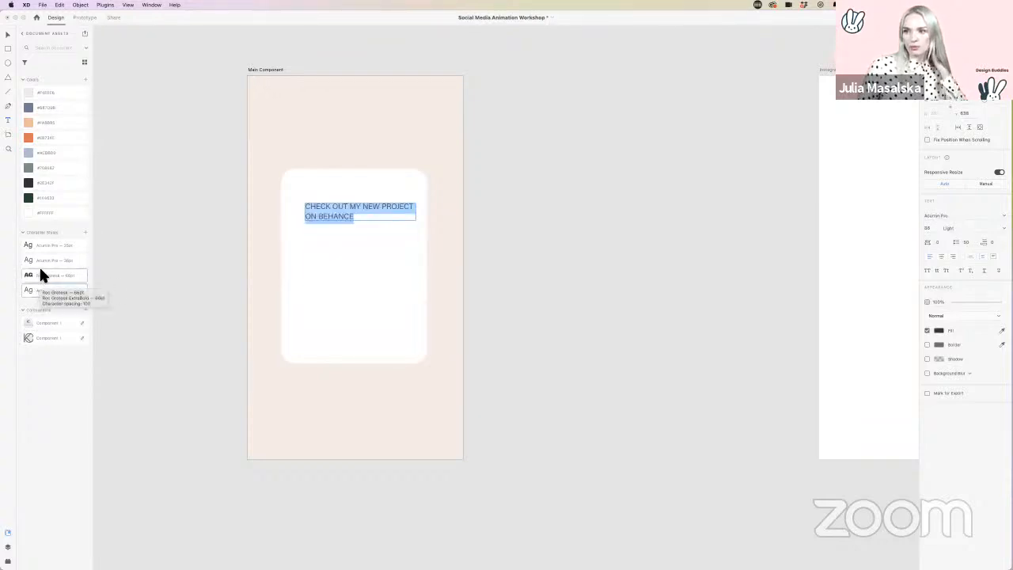
click(45, 246)
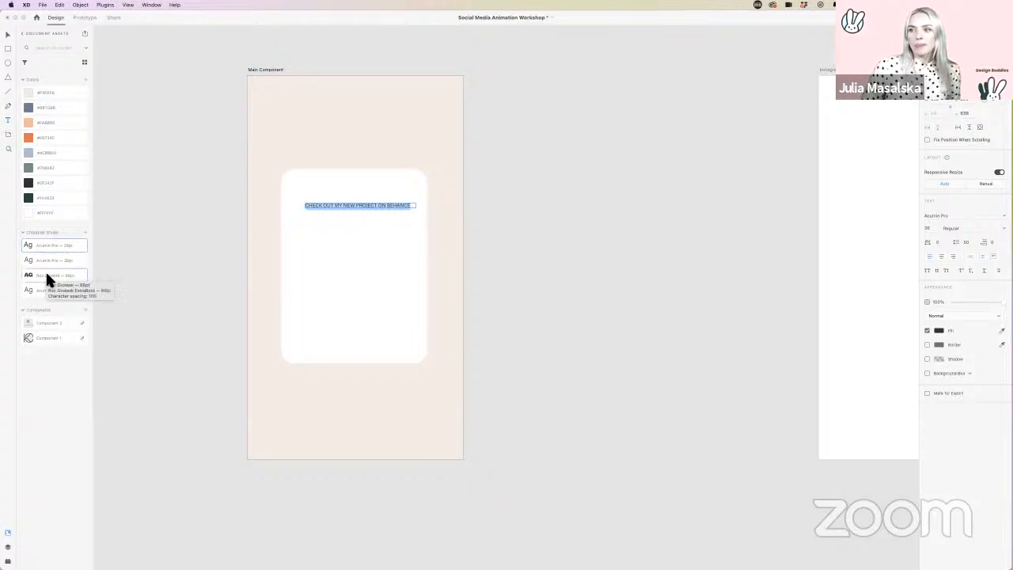
click(45, 273)
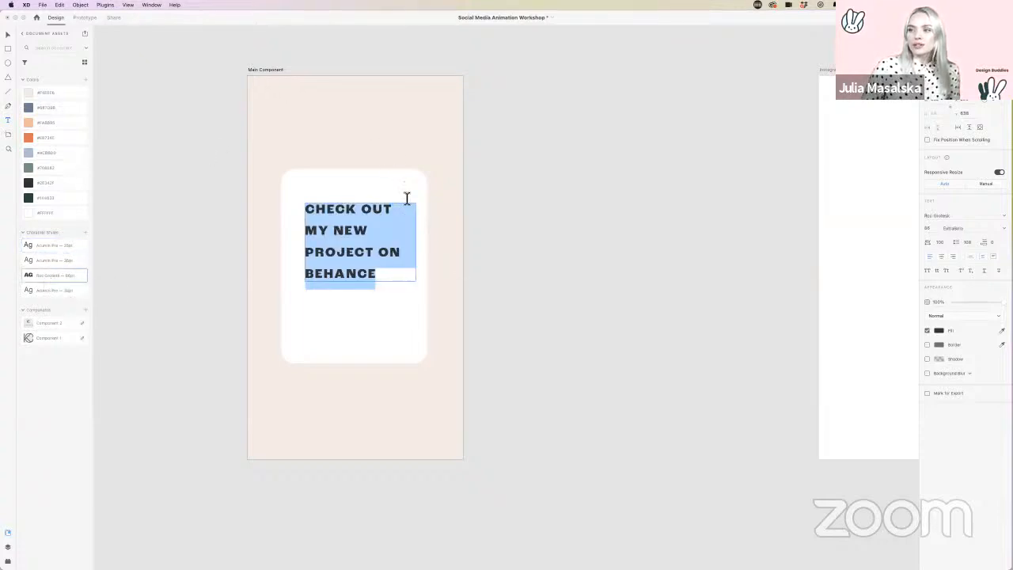
click(940, 257)
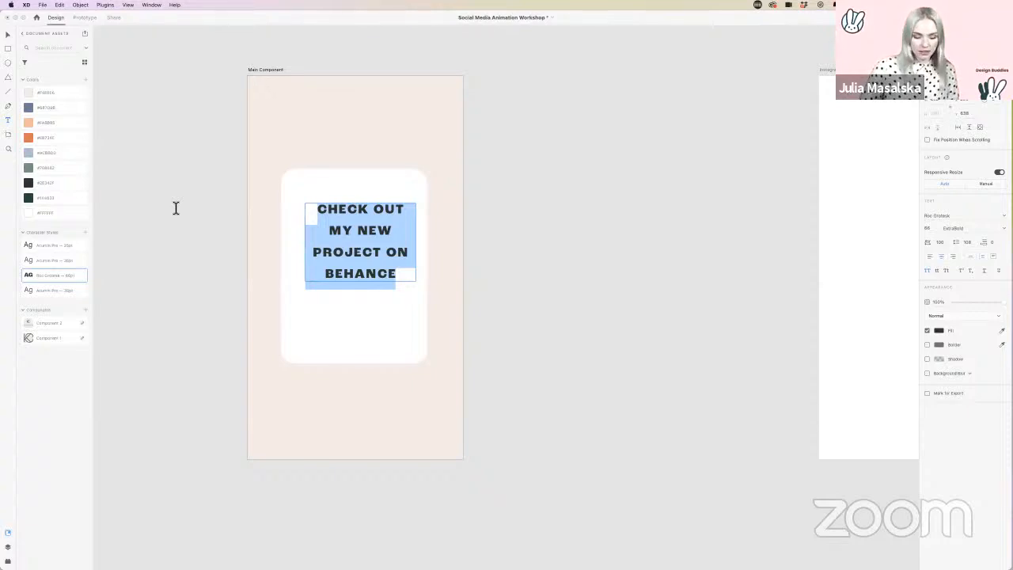
key(Escape)
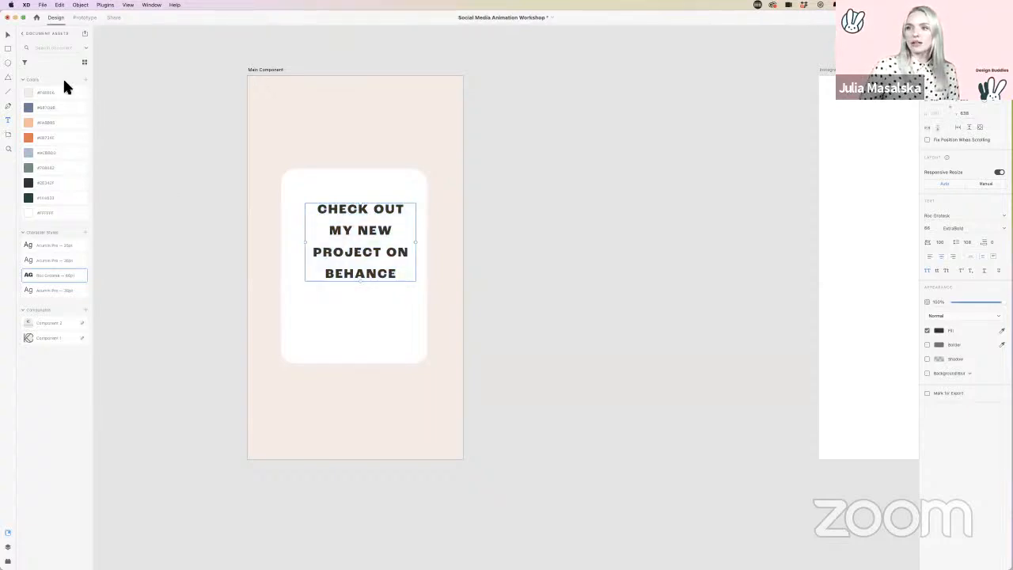
Step: Reselect the CHECK OUT headline and set its font weight to Thin
scroll(188, 197, down, 2)
scroll(188, 197, left, 5)
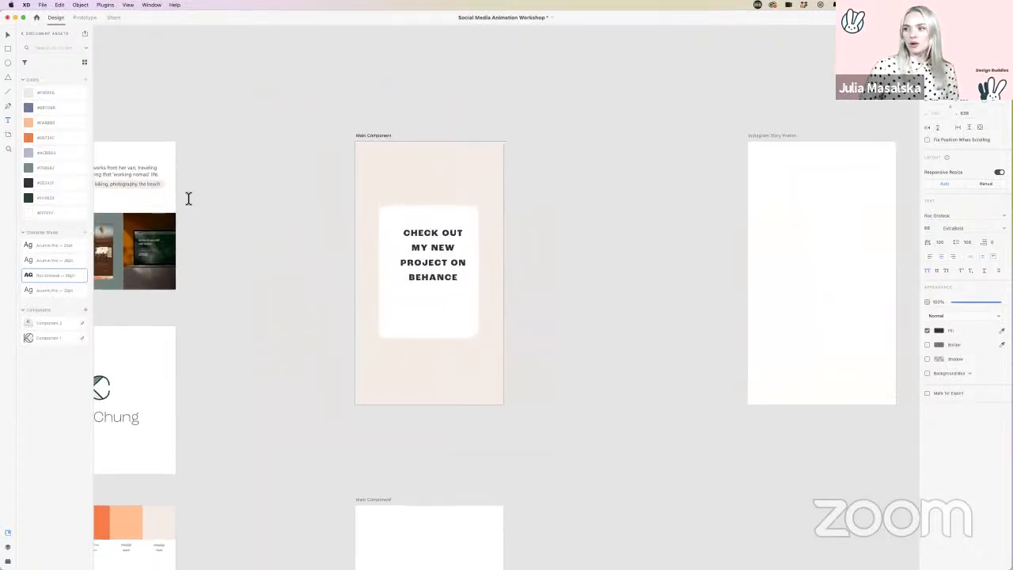
scroll(188, 198, left, 3)
scroll(188, 198, down, 2)
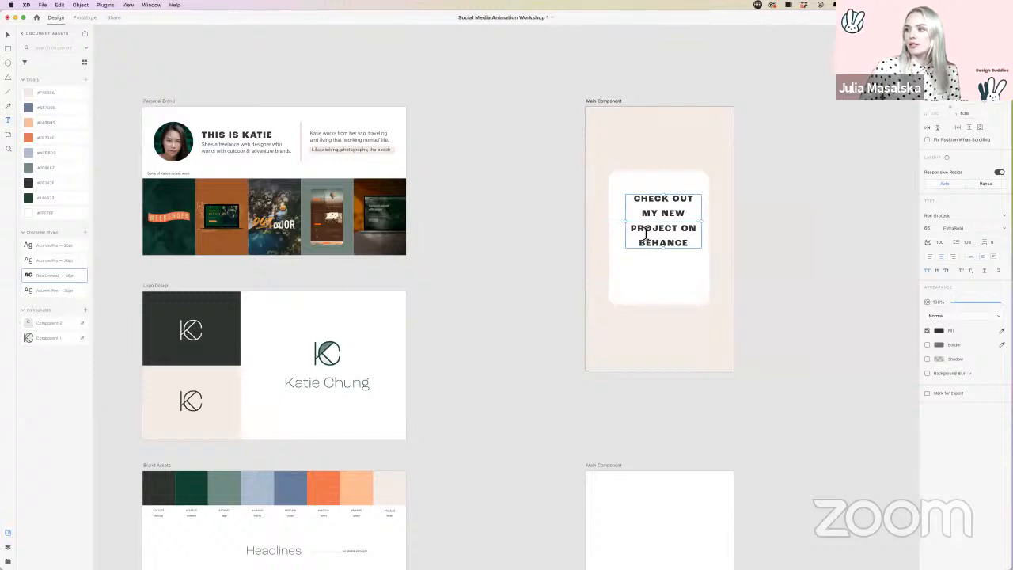
drag(644, 236, 623, 191)
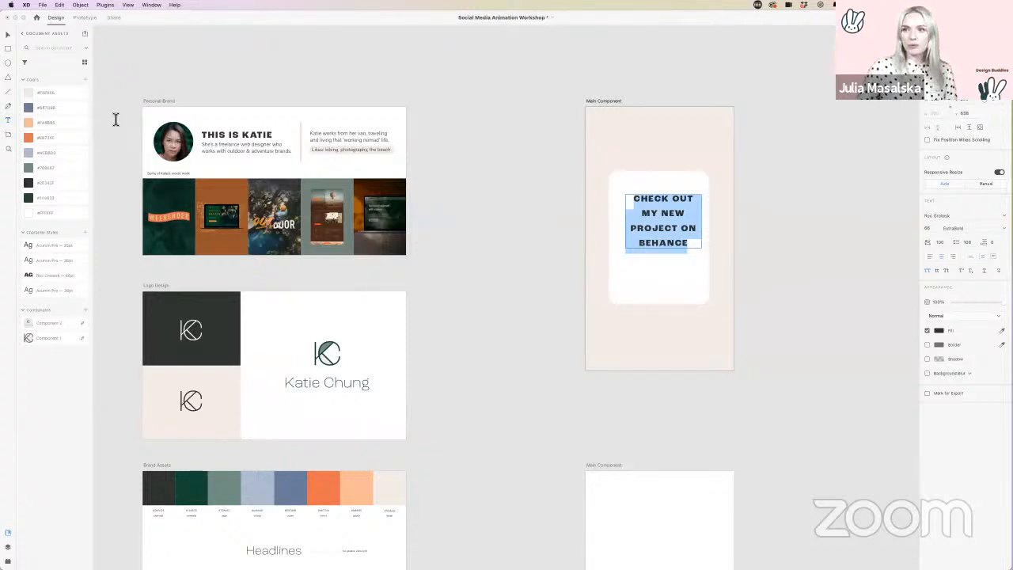
click(8, 35)
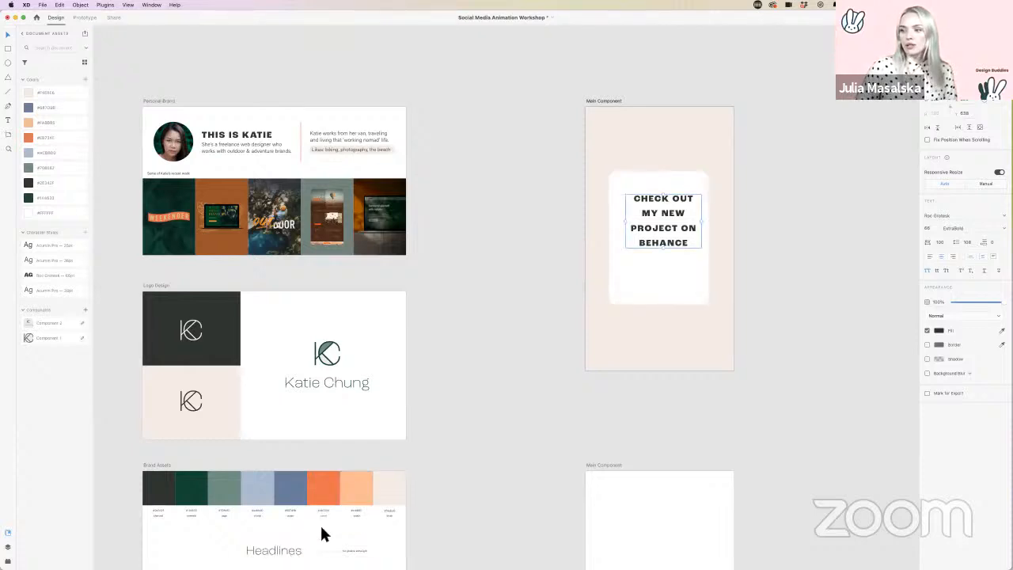
click(288, 552)
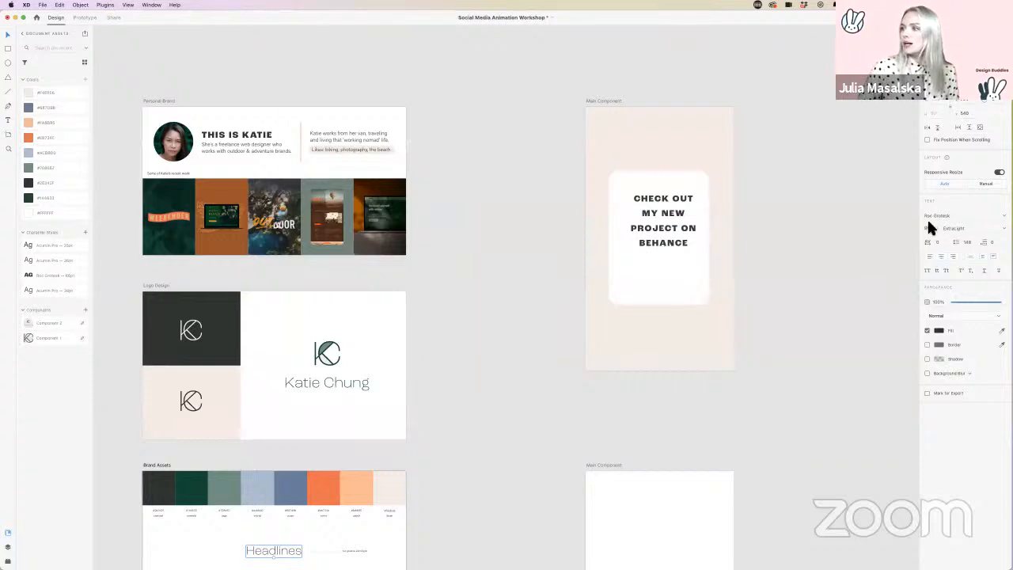
click(680, 238)
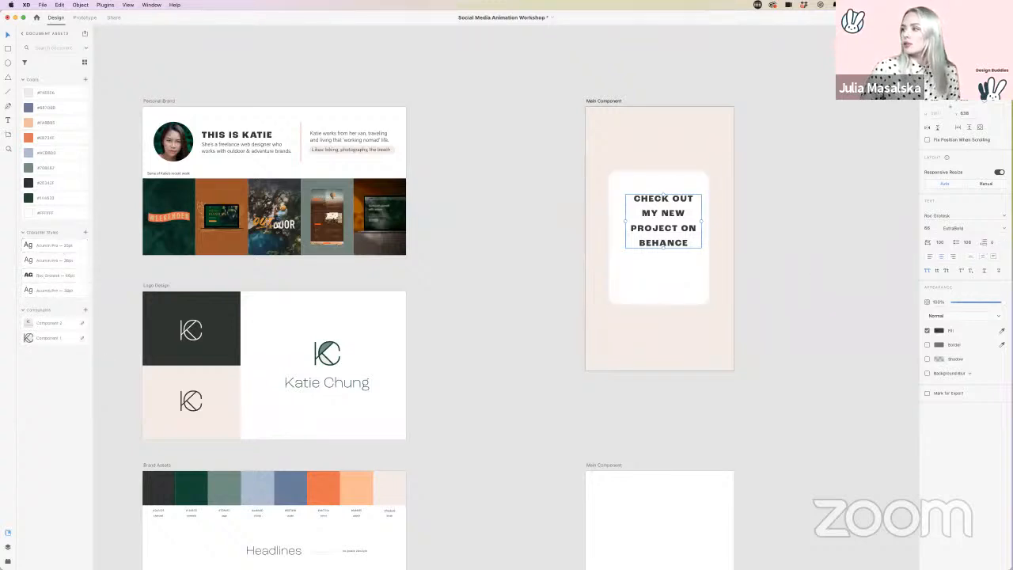
click(957, 228)
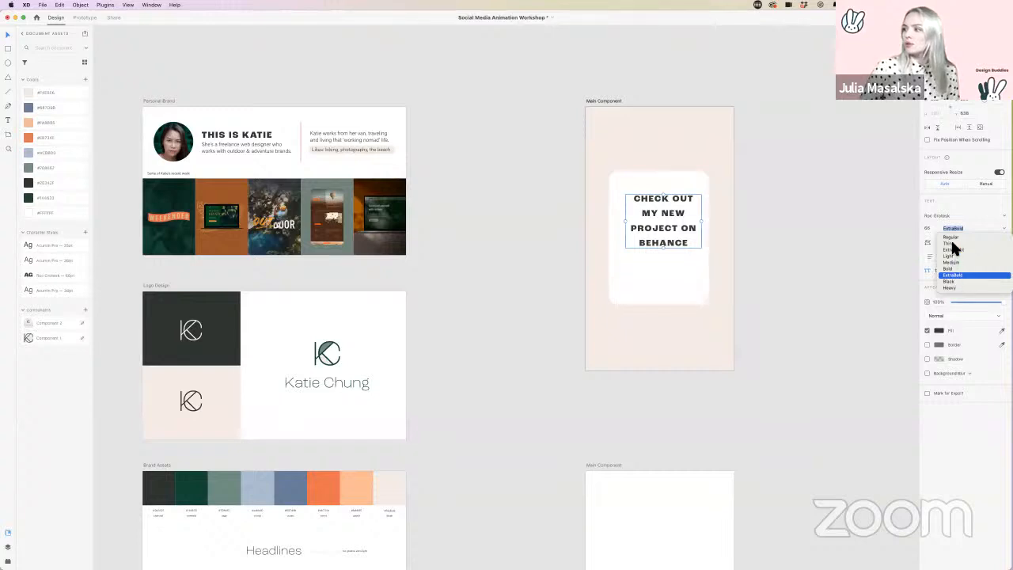
click(951, 243)
Step: Change the headline weight to ExtraLight and nudge it to sit centred on the card
drag(687, 227, 682, 246)
scroll(682, 246, right, 5)
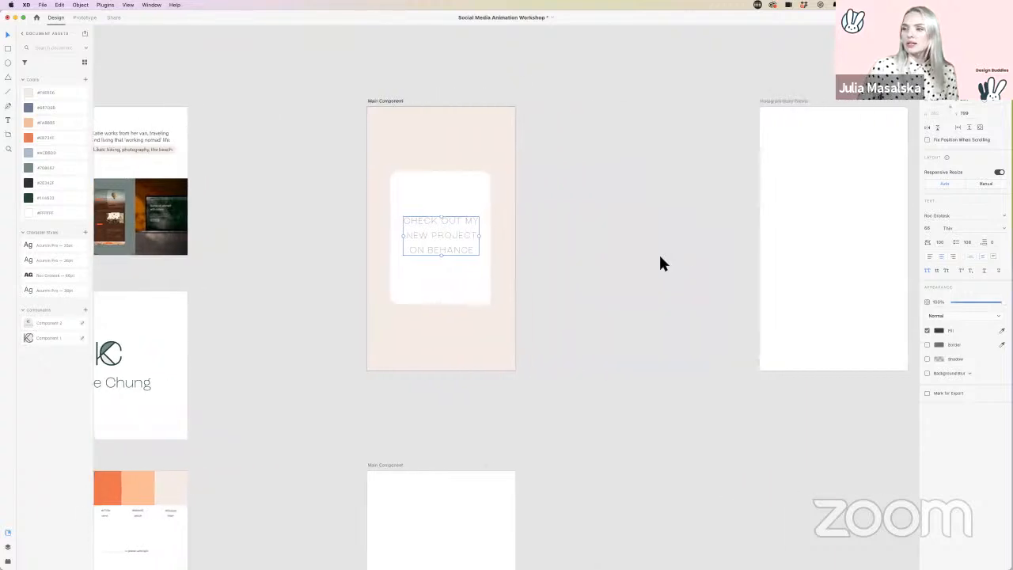
scroll(472, 226, up, 5)
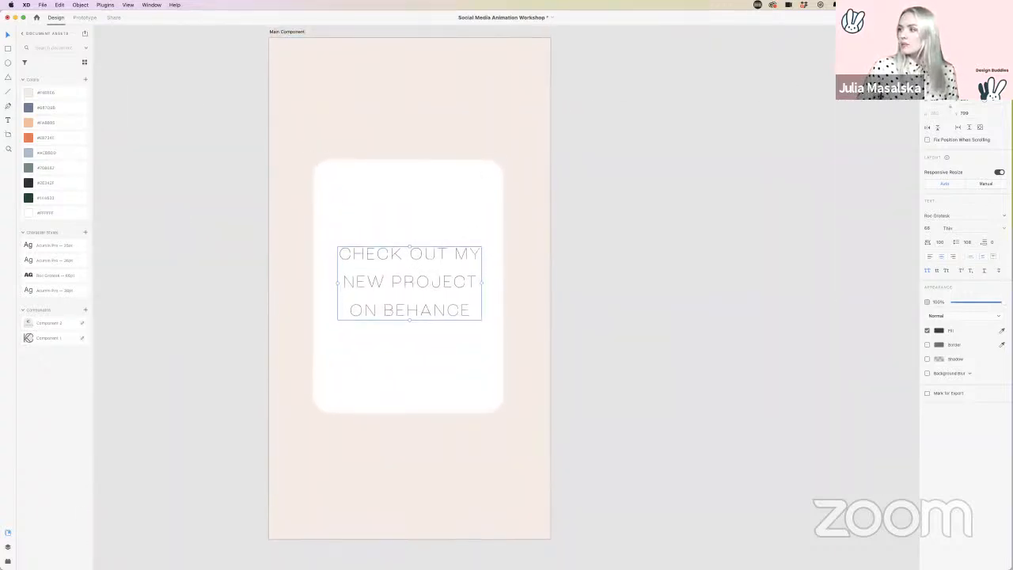
click(954, 228)
click(959, 249)
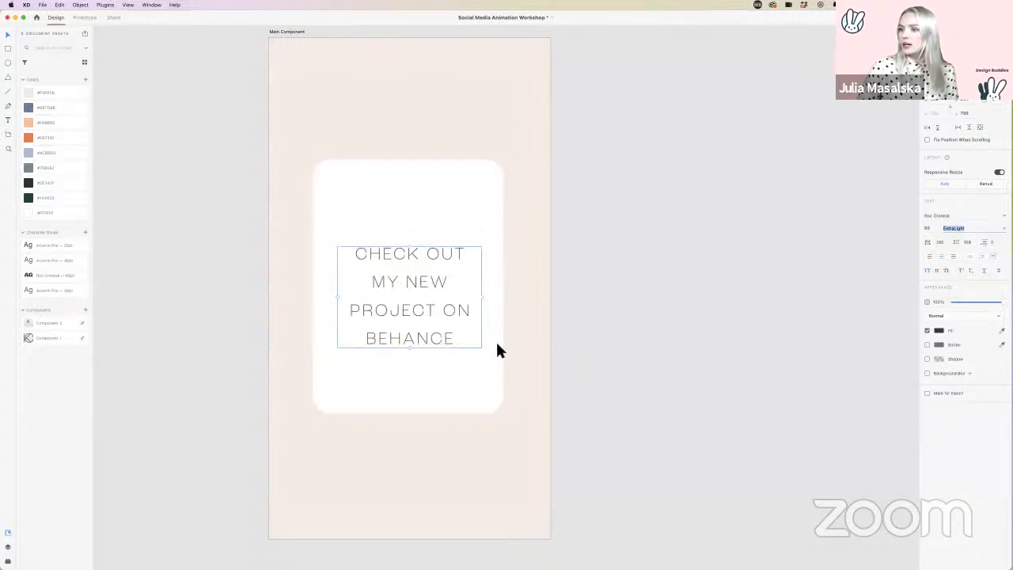
drag(448, 341, 448, 338)
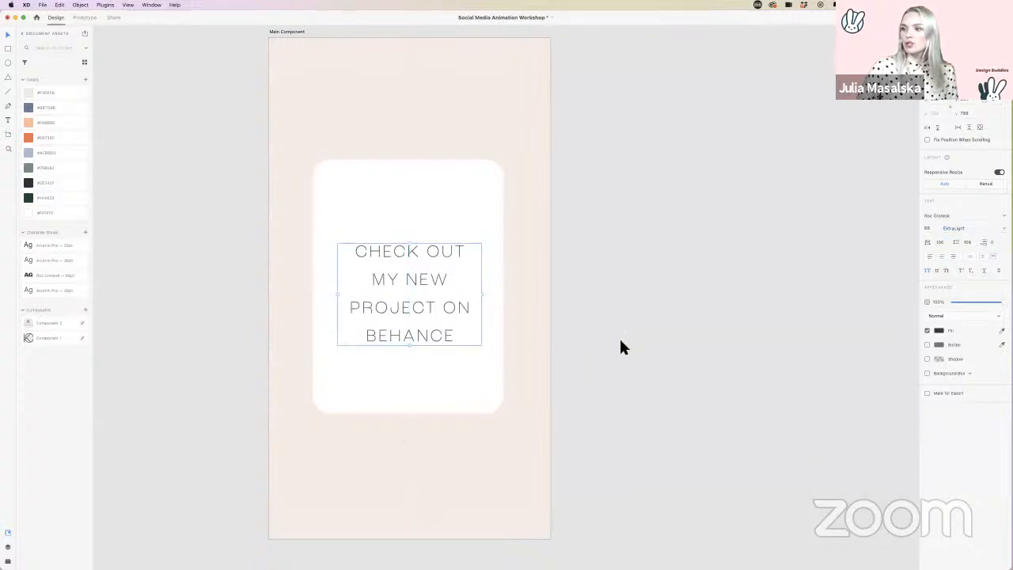
click(620, 341)
scroll(620, 341, left, 1)
scroll(620, 341, left, 2)
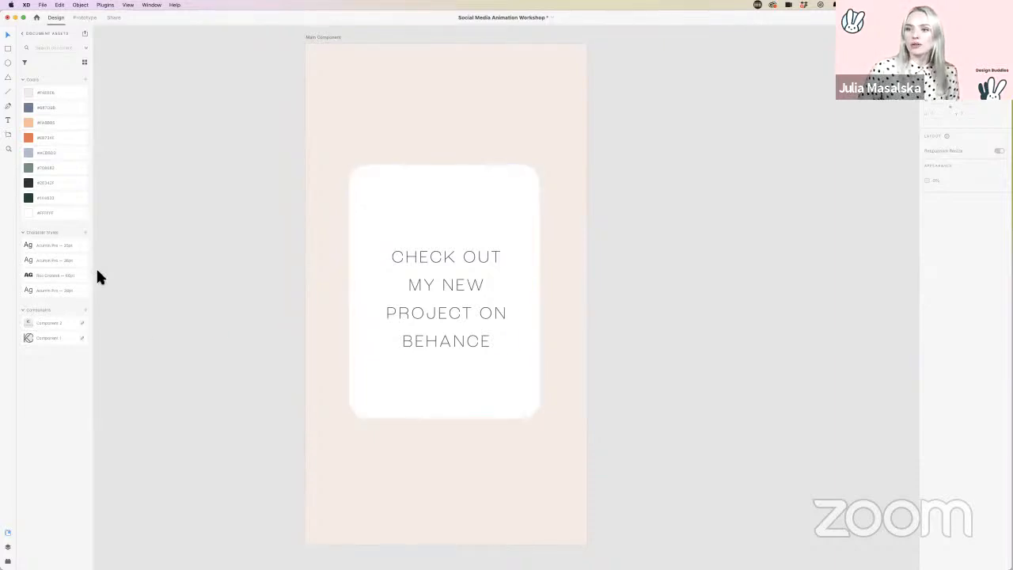
Step: Drag the last screenshot from the shared library onto the Main Component artboard
click(23, 35)
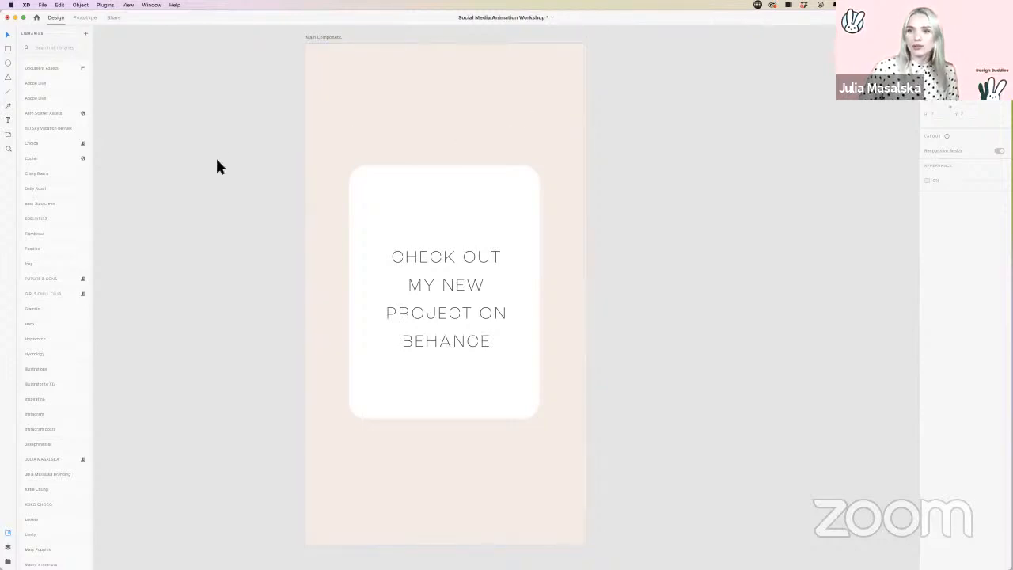
scroll(44, 360, down, 3)
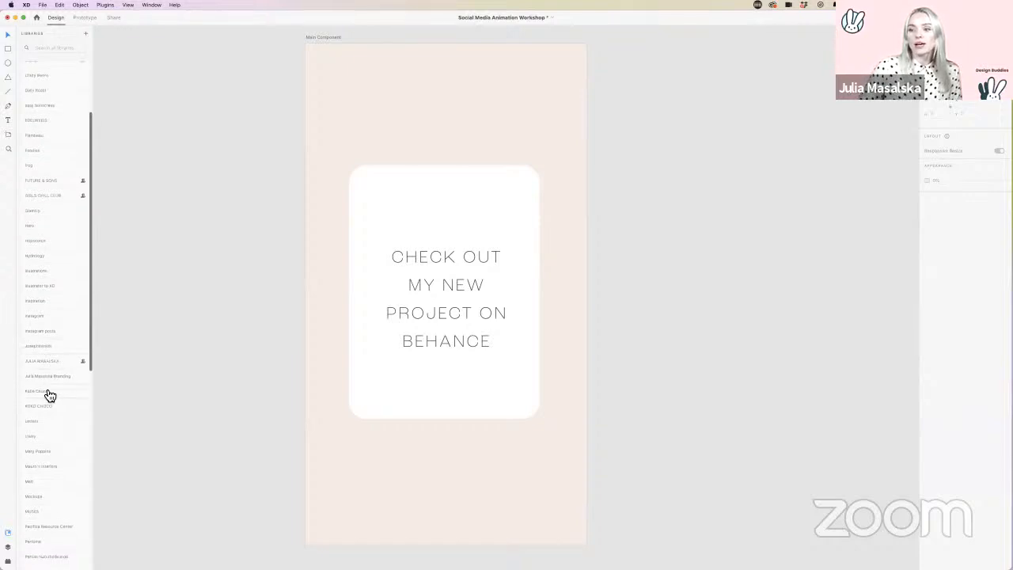
click(47, 392)
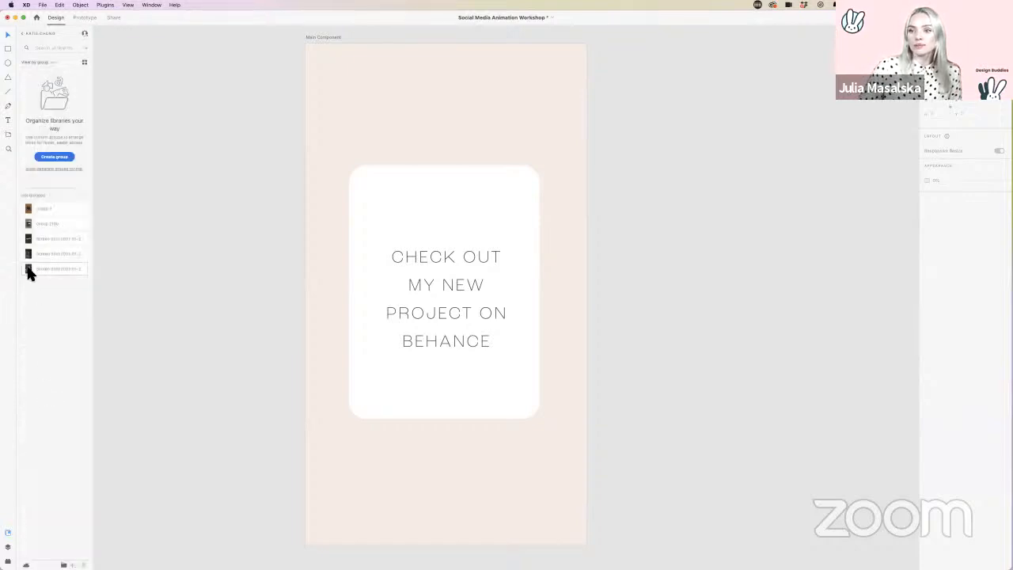
drag(27, 267, 642, 303)
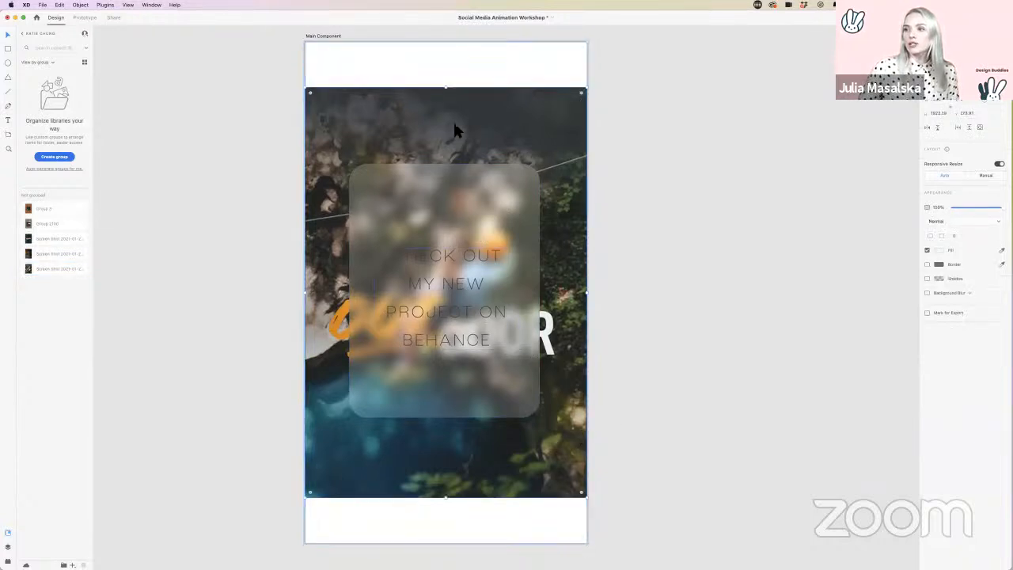
Step: Remove the extra screenshot and extend the photo's crop at the top and bottom
key(super+z)
scroll(467, 95, down, 1)
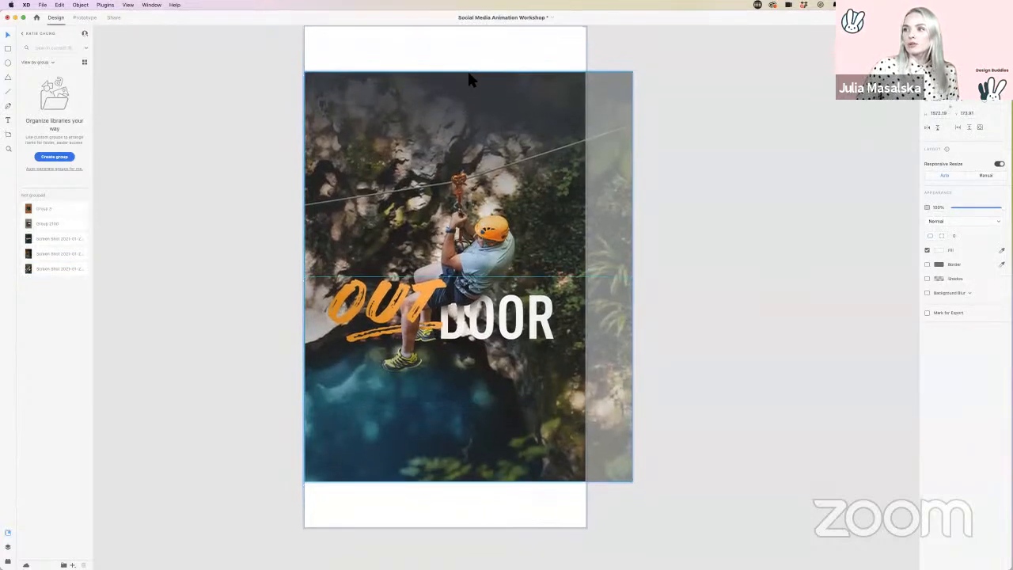
drag(470, 75, 473, 25)
click(468, 542)
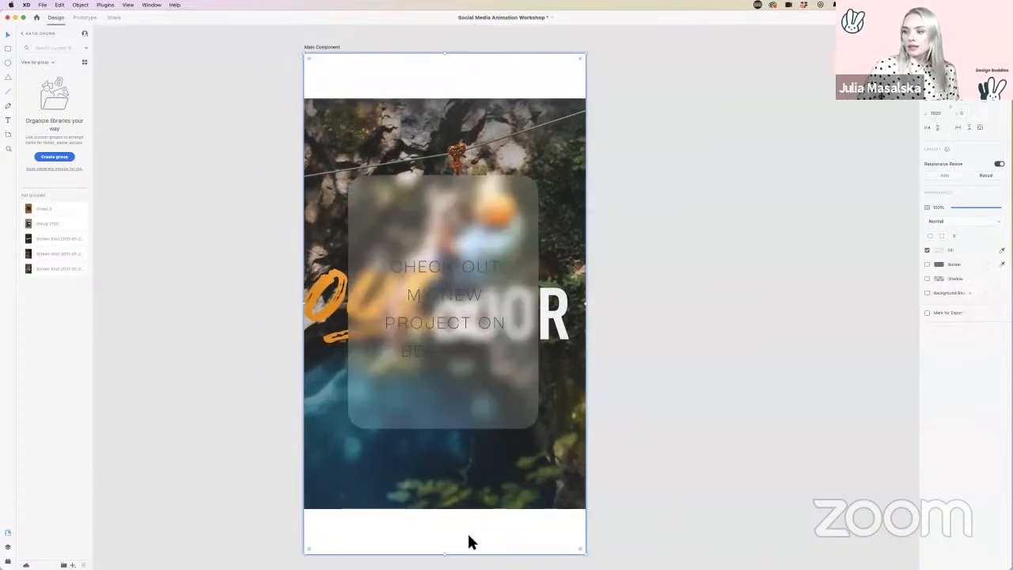
double_click(474, 493)
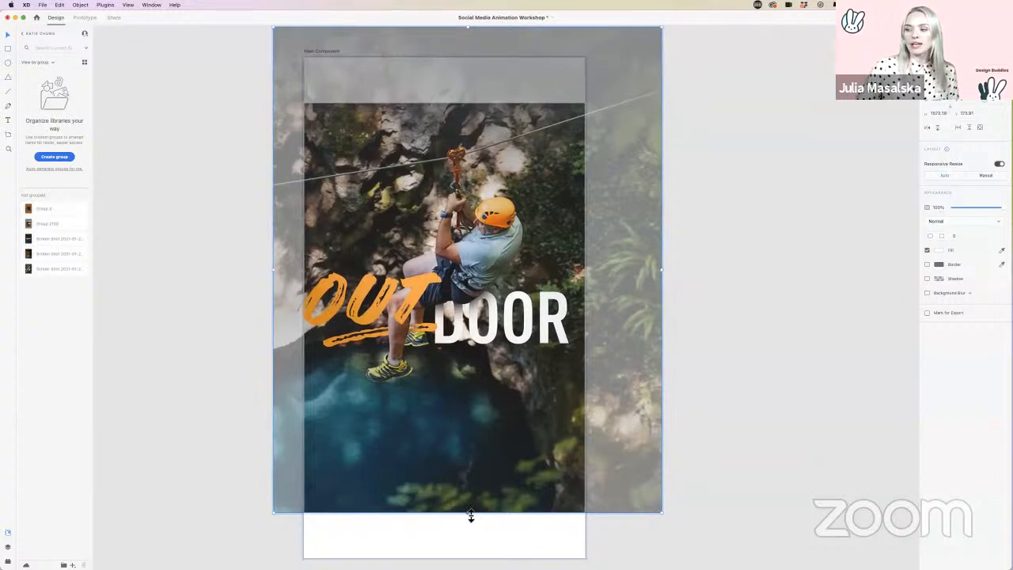
drag(470, 515, 470, 557)
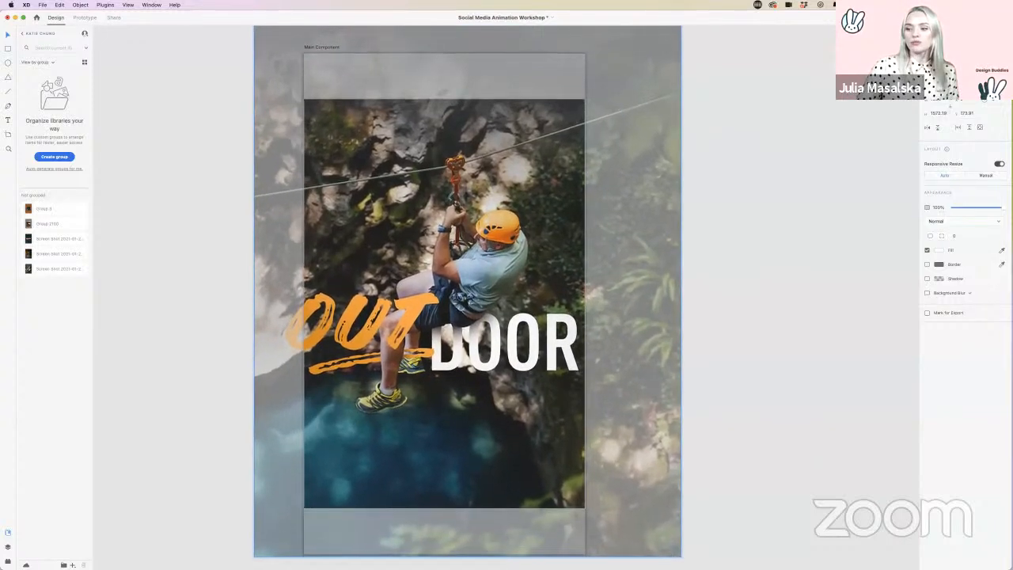
click(711, 358)
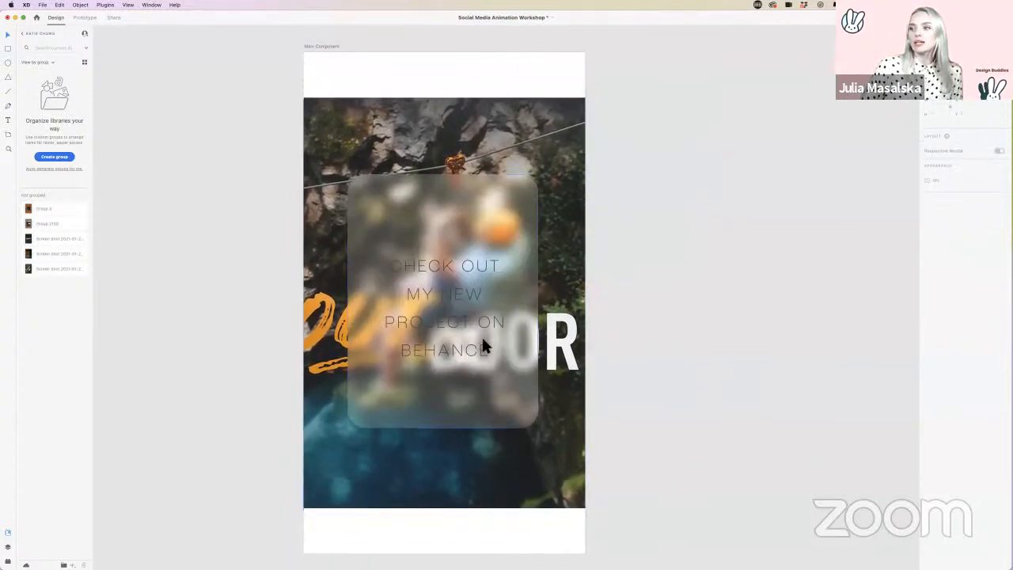
Step: Stretch the photo's top and bottom edges to the Main Component artboard's edges
scroll(446, 209, down, 1)
click(382, 111)
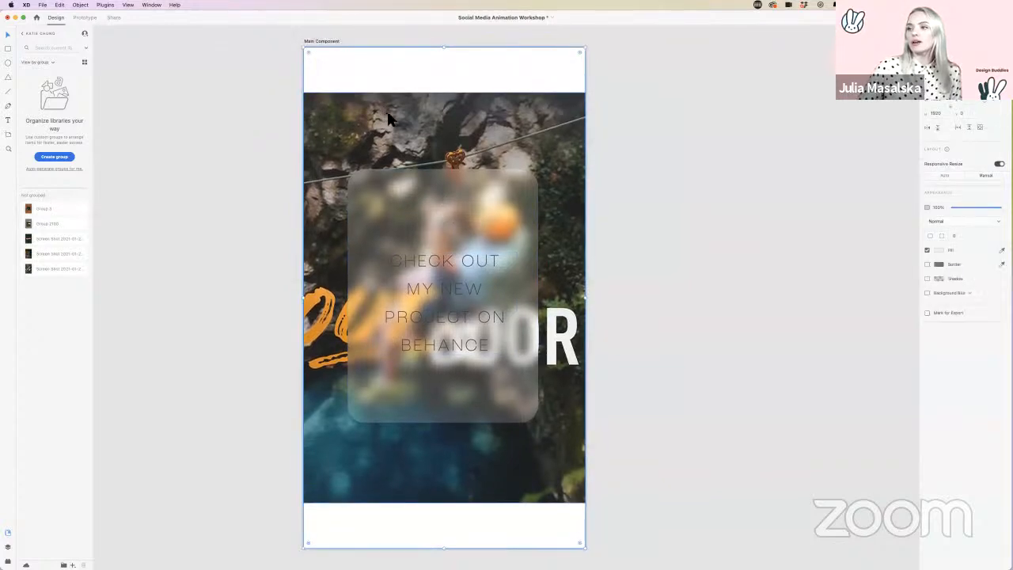
double_click(427, 107)
click(696, 169)
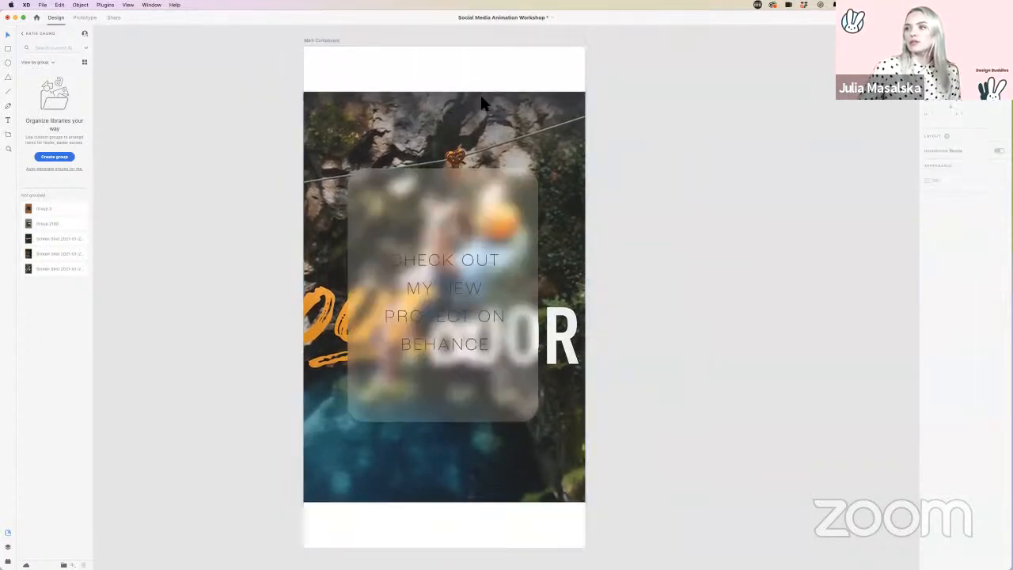
click(443, 96)
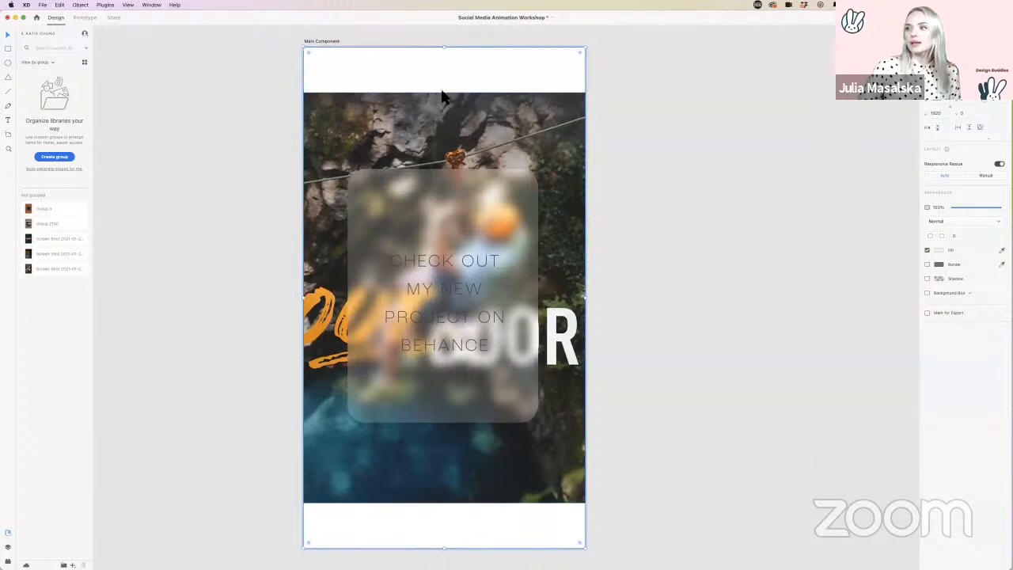
click(443, 96)
drag(445, 91, 446, 46)
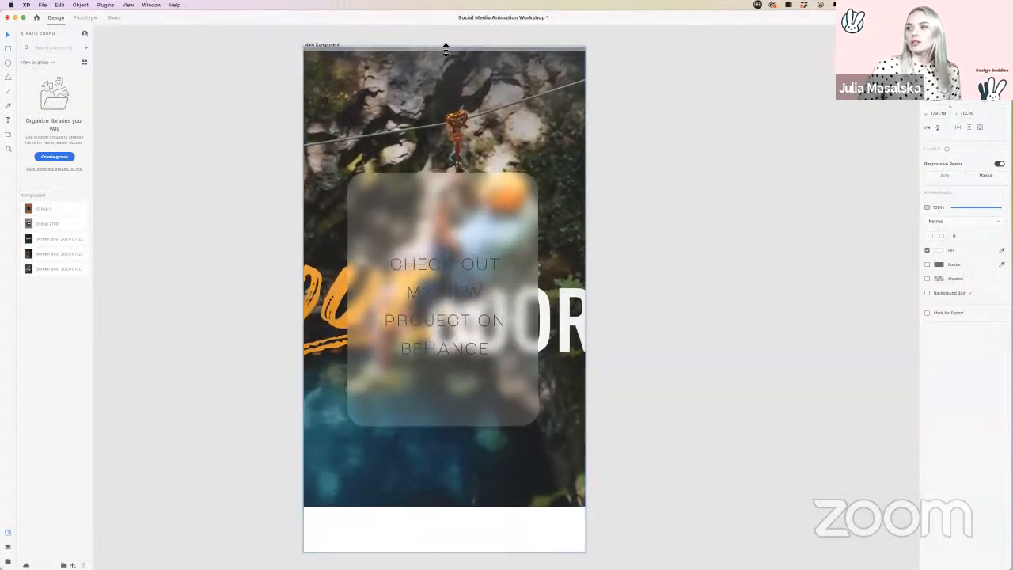
drag(448, 509, 448, 548)
click(645, 412)
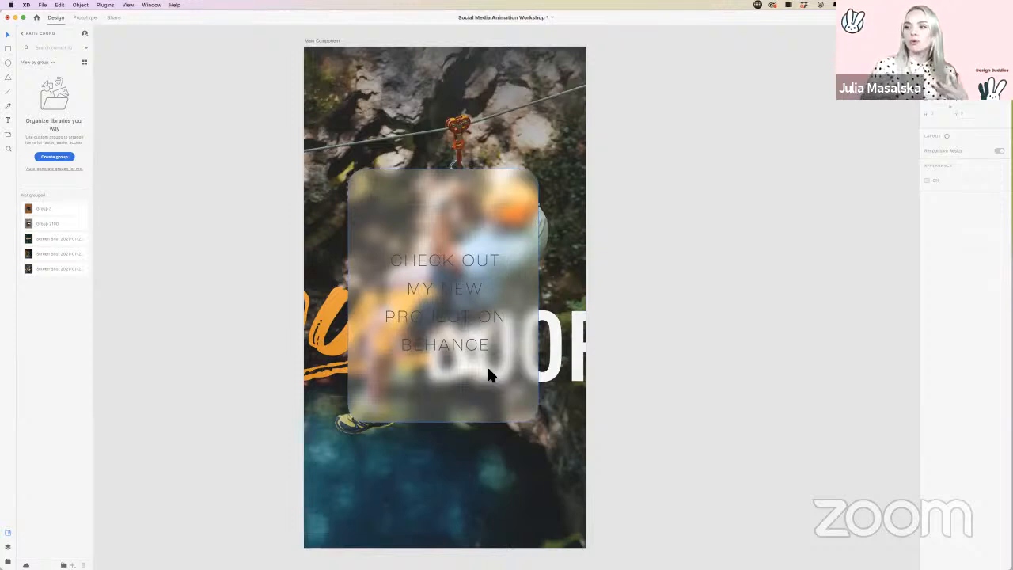
Step: Raise the frosted card's background blur amount to about 34
click(477, 346)
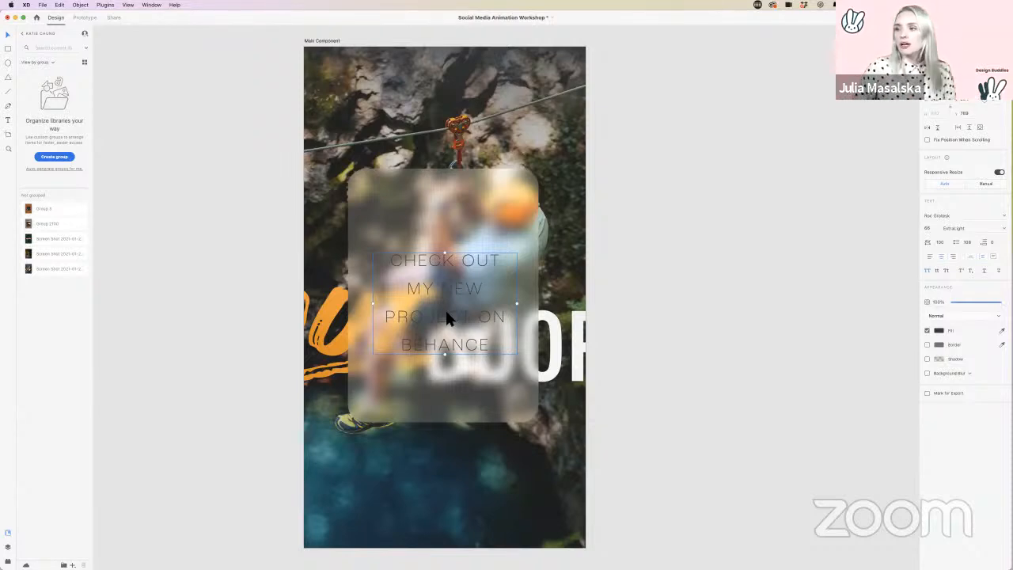
click(472, 226)
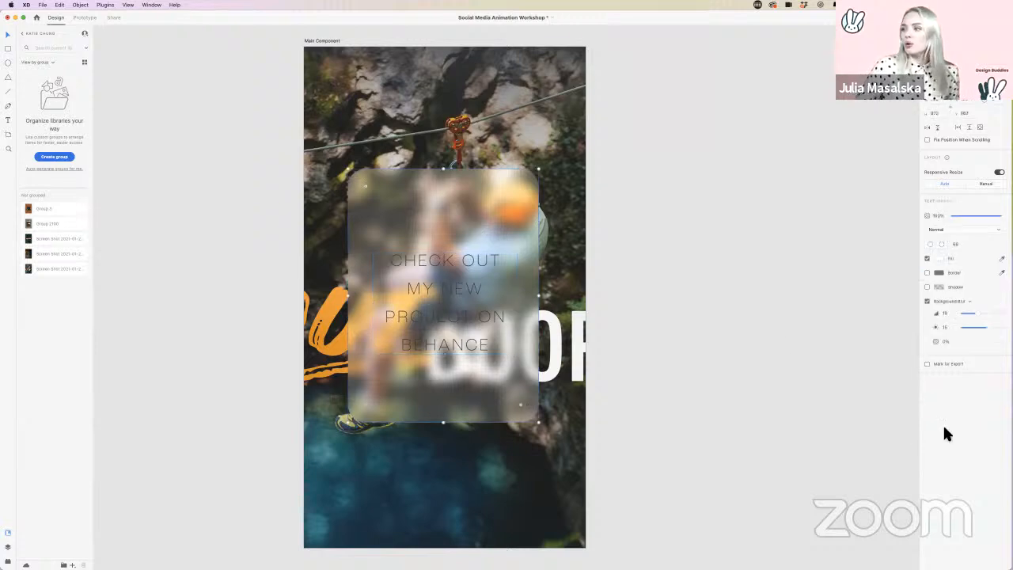
mouse_move(966, 314)
mouse_down()
mouse_move(996, 313)
mouse_move(985, 318)
mouse_up()
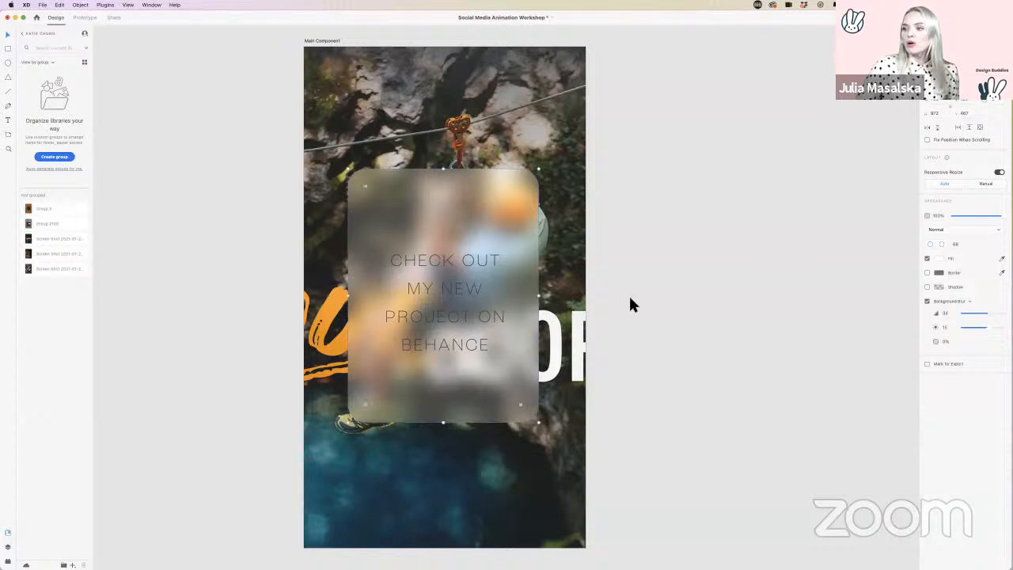
click(487, 323)
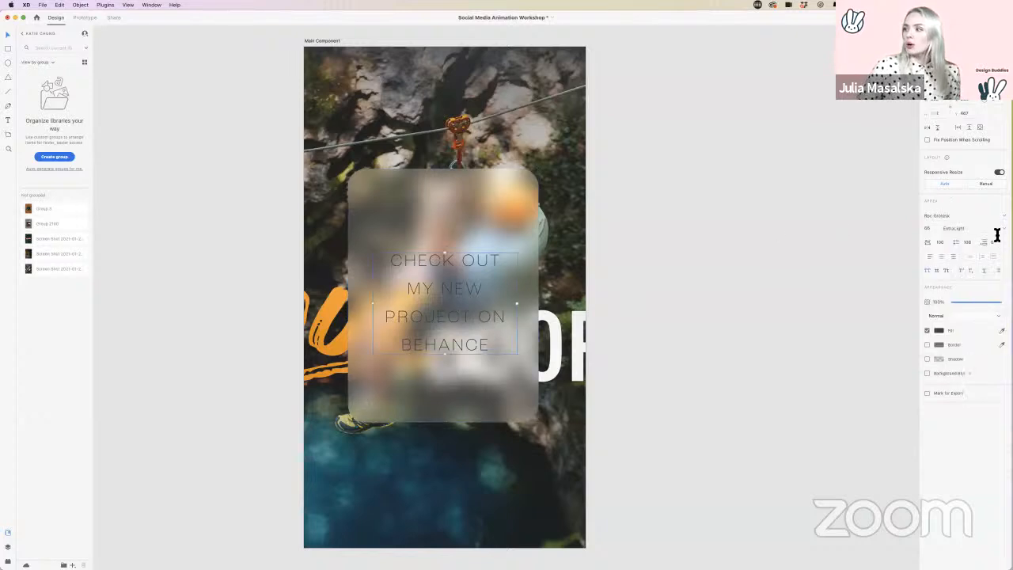
Step: Undo back until the background photo is removed from the artboard
click(998, 229)
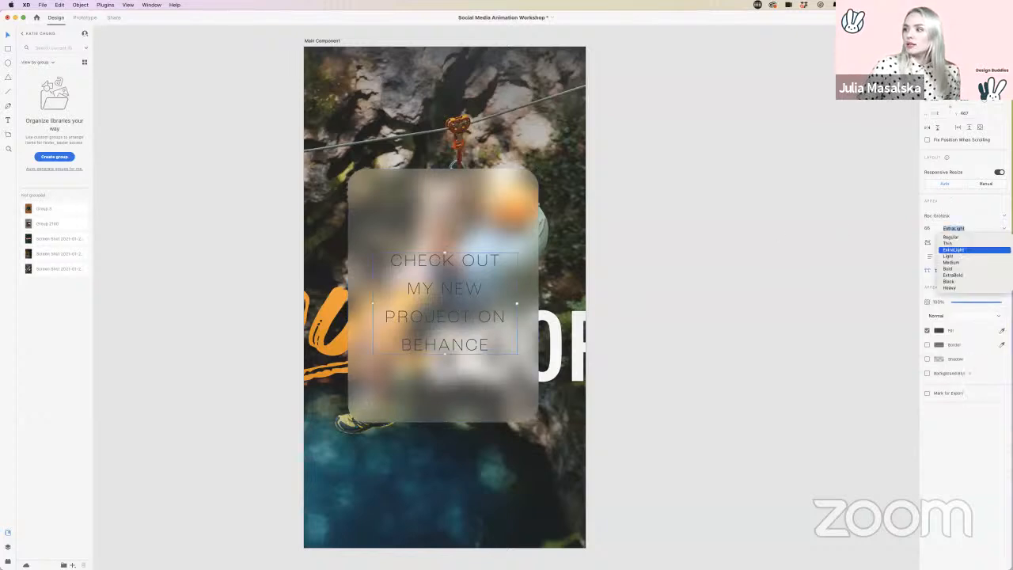
click(950, 261)
click(731, 359)
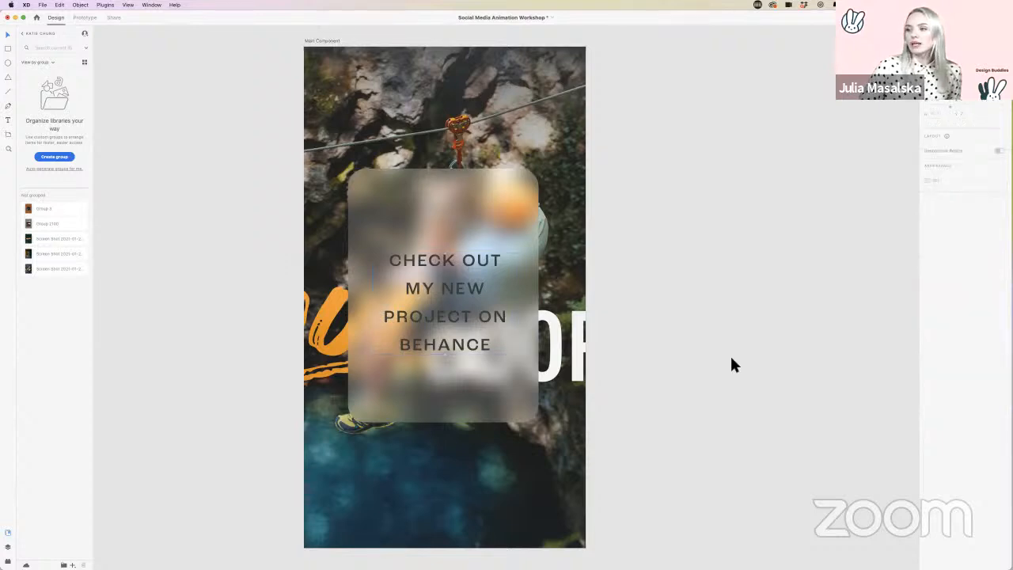
key(super+z)
key(super+z)
key(super+z)
key(super+z)
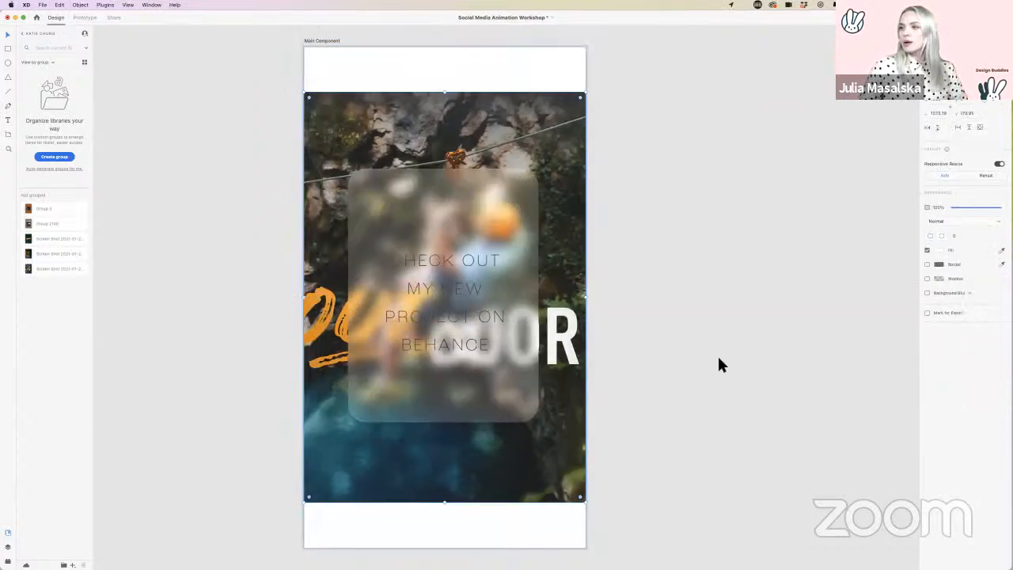
key(super+z)
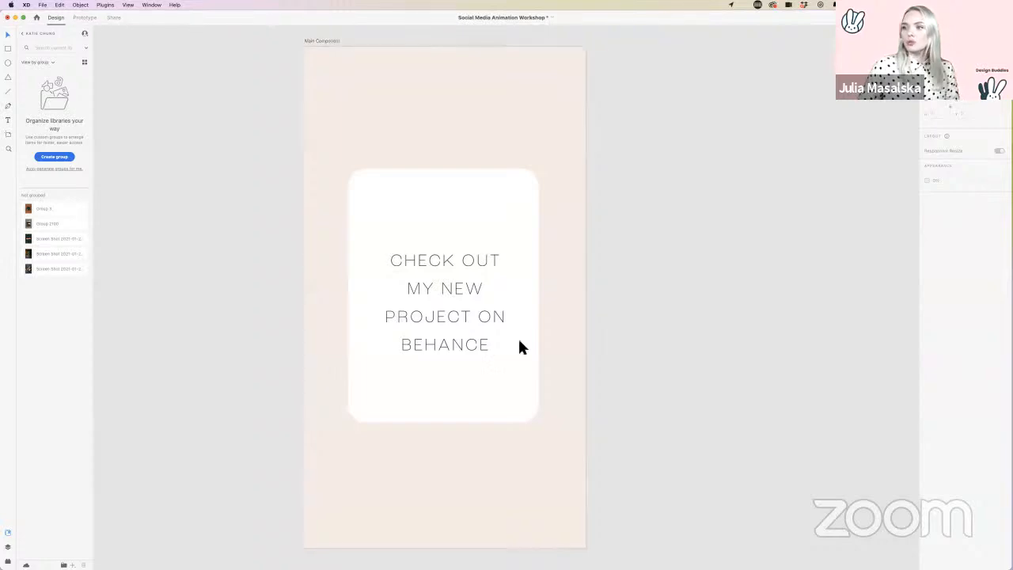
Step: Set the card heading's font weight to Medium
click(479, 350)
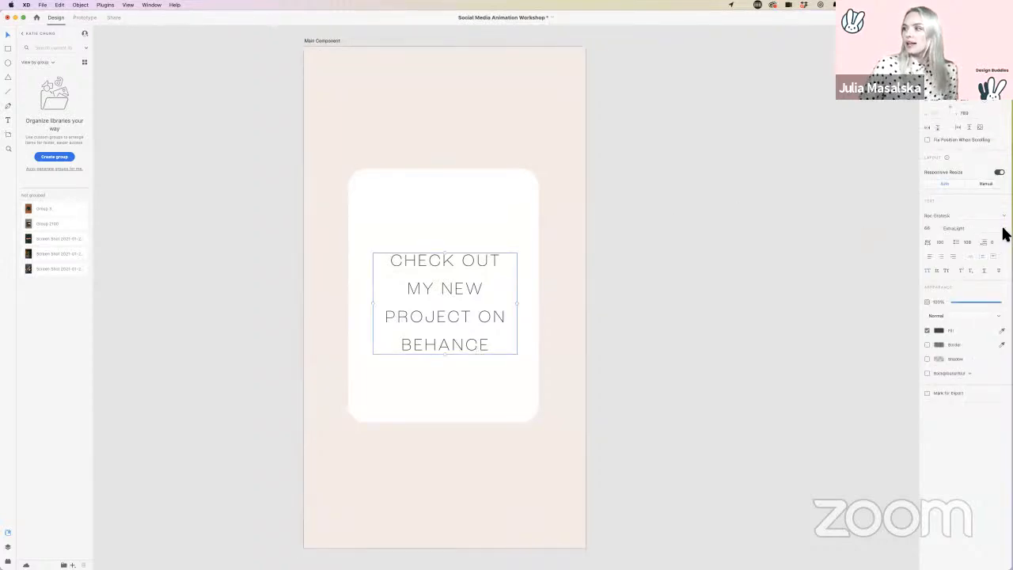
click(1001, 228)
click(952, 261)
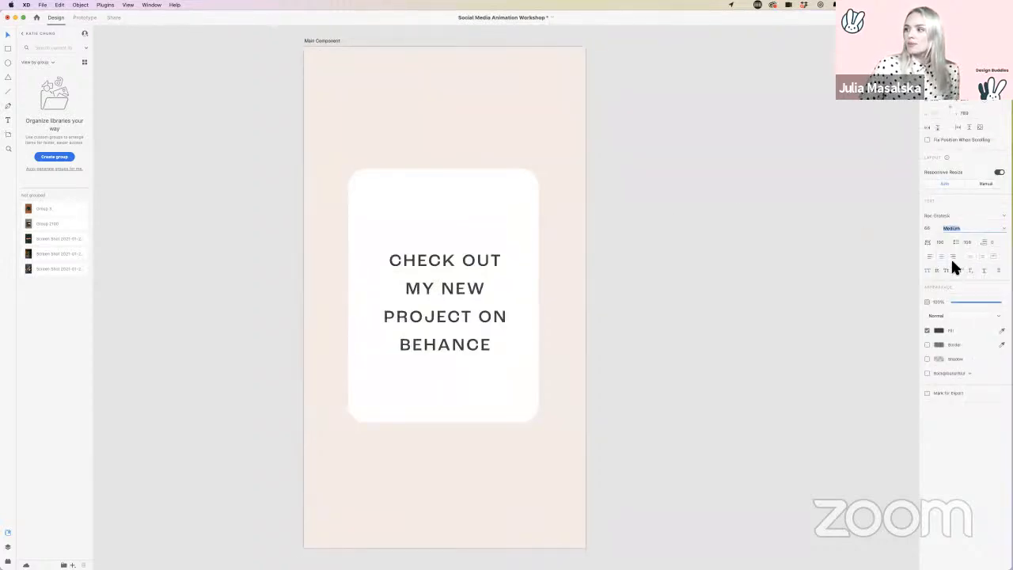
click(685, 346)
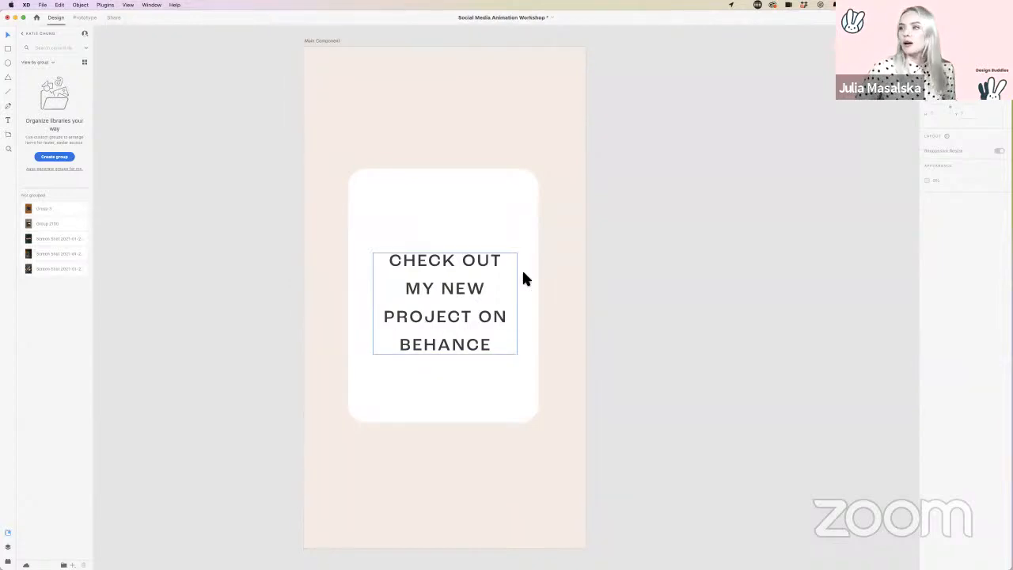
Step: Slightly lower the white card's background blur amount
click(447, 243)
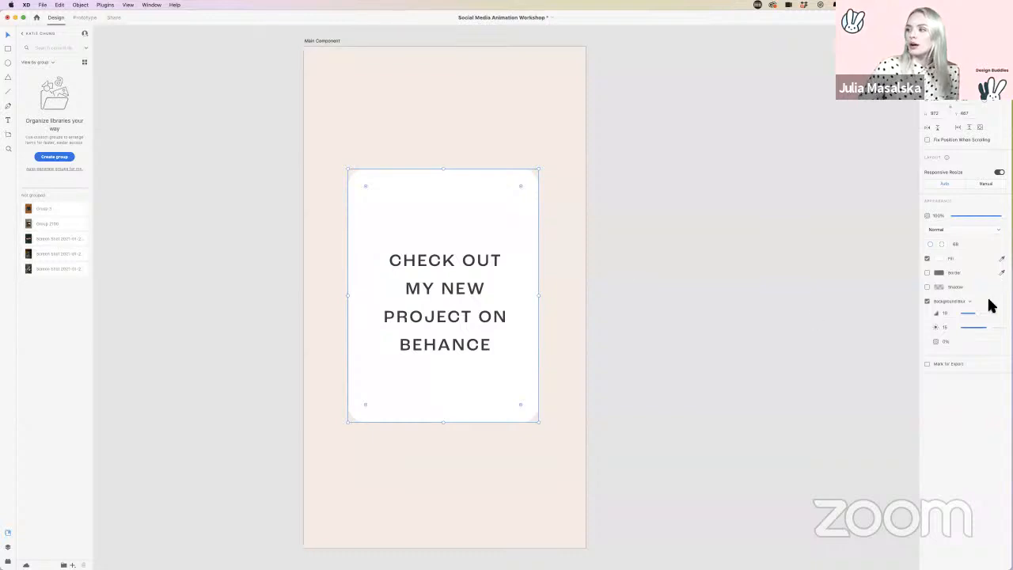
drag(977, 313, 965, 315)
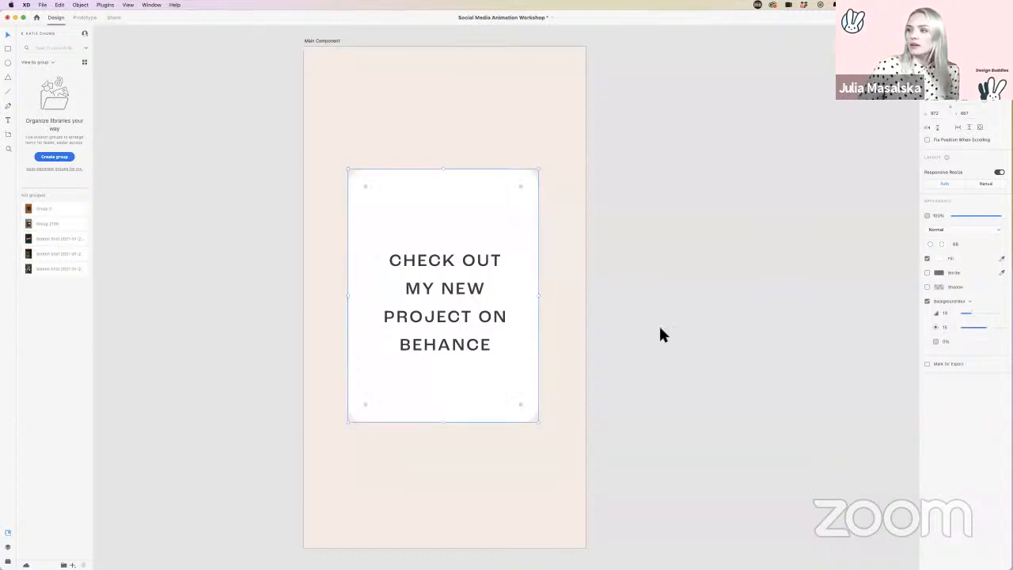
click(658, 324)
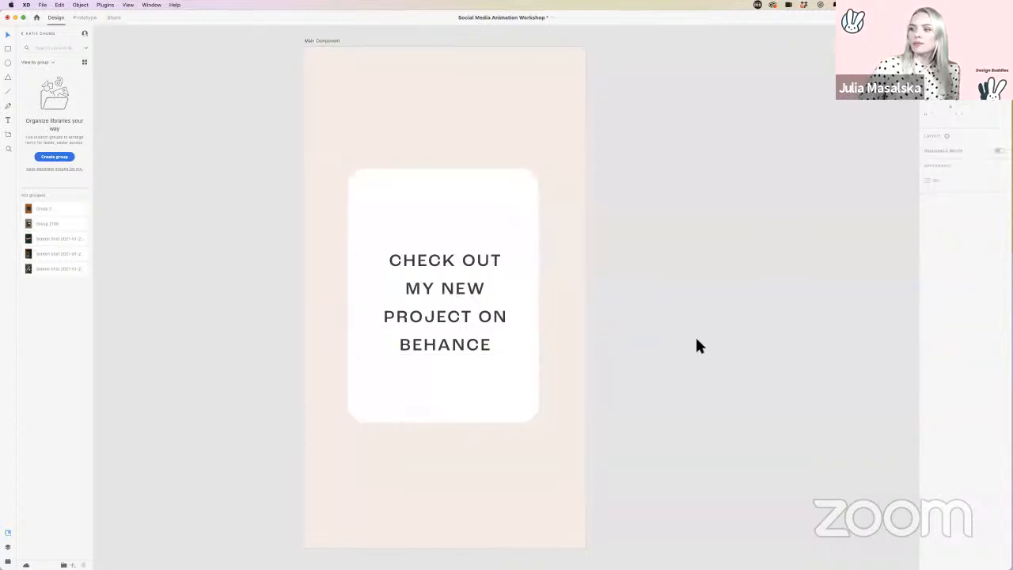
Step: Alt-drag the card's top handle down to shorten it evenly around the headline
scroll(640, 356, right, 3)
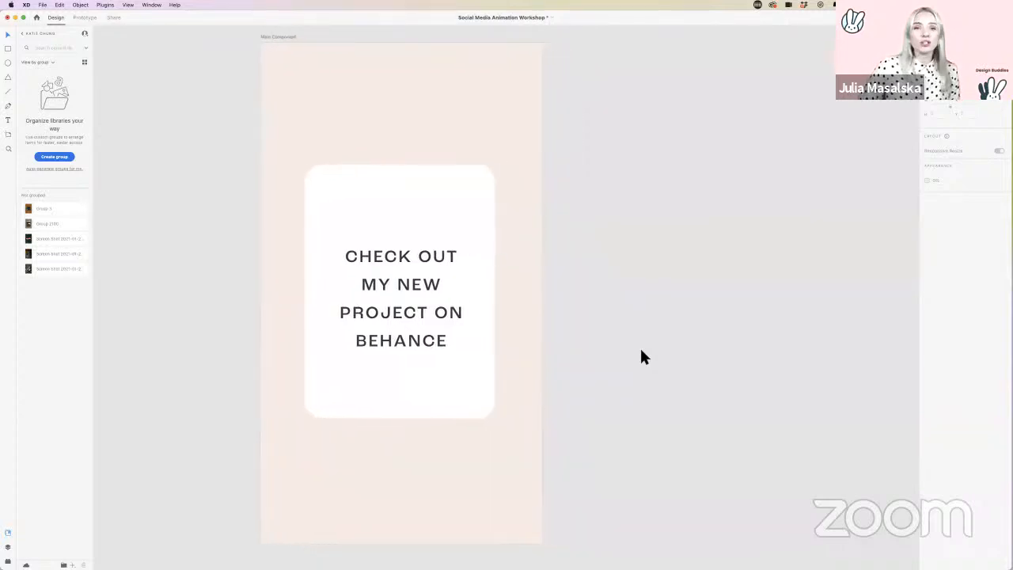
scroll(641, 356, down, 1)
scroll(641, 357, left, 3)
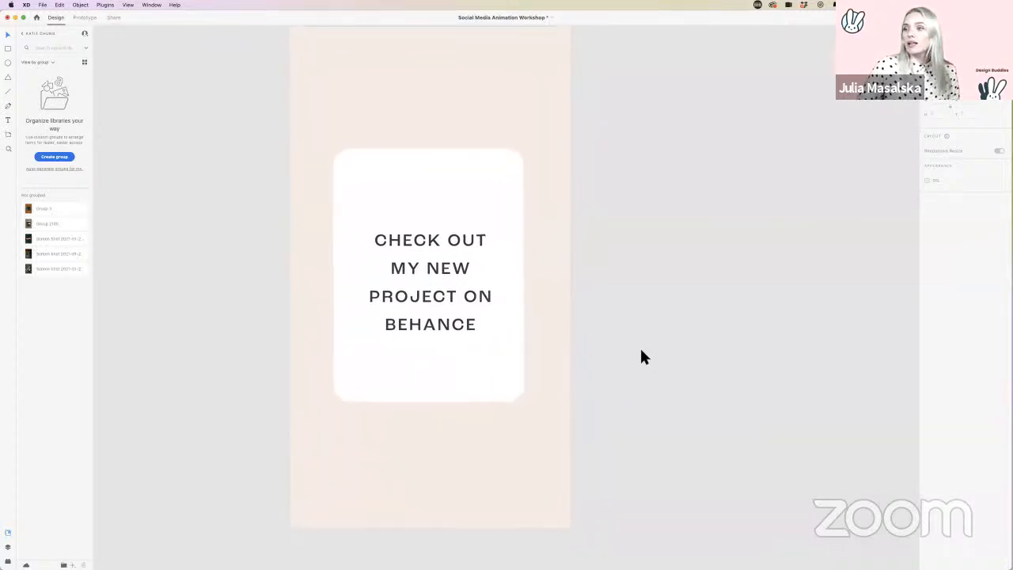
scroll(641, 357, up, 2)
click(459, 190)
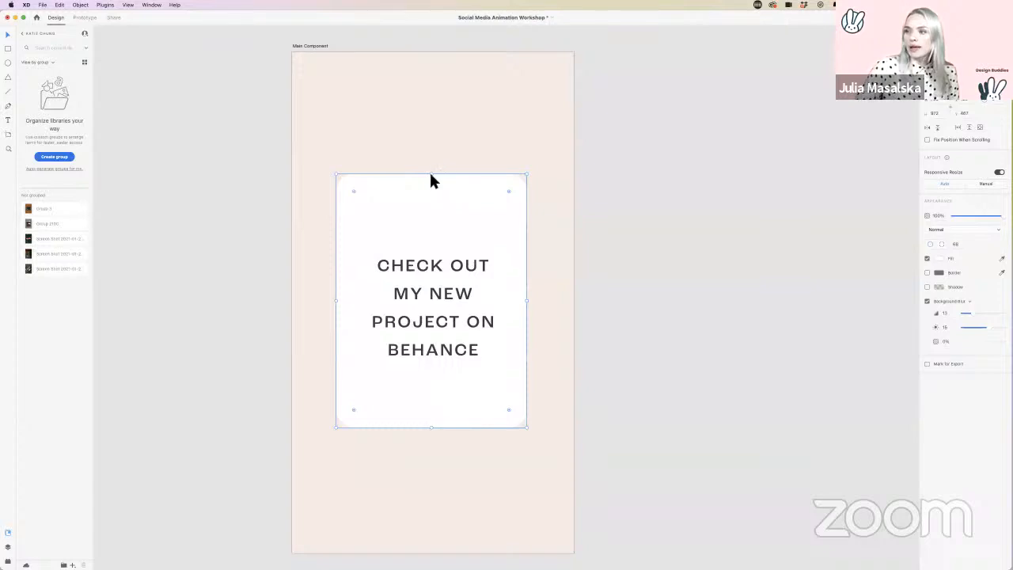
drag(435, 174, 434, 226)
click(650, 352)
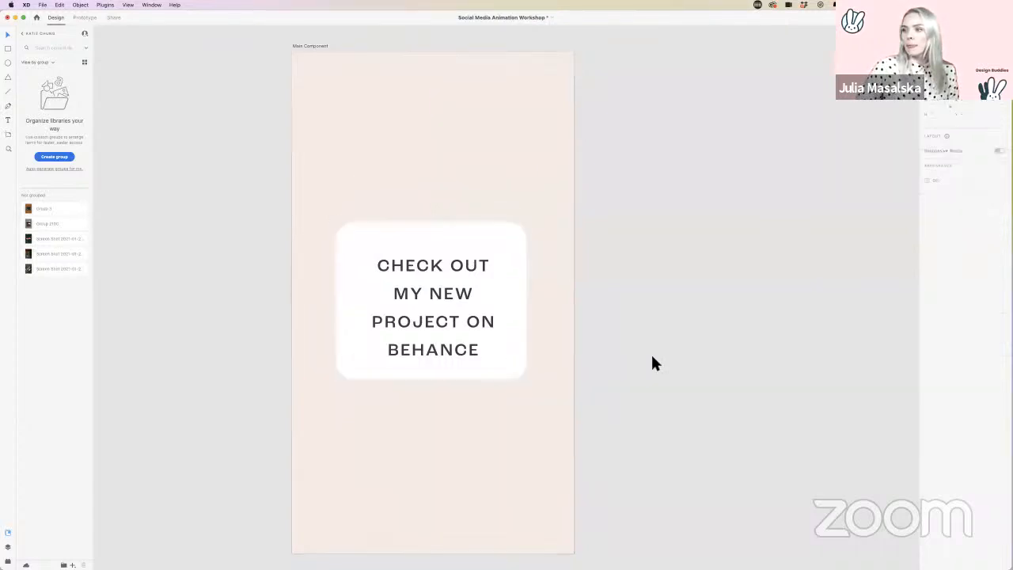
scroll(650, 352, down, 3)
scroll(452, 451, up, 3)
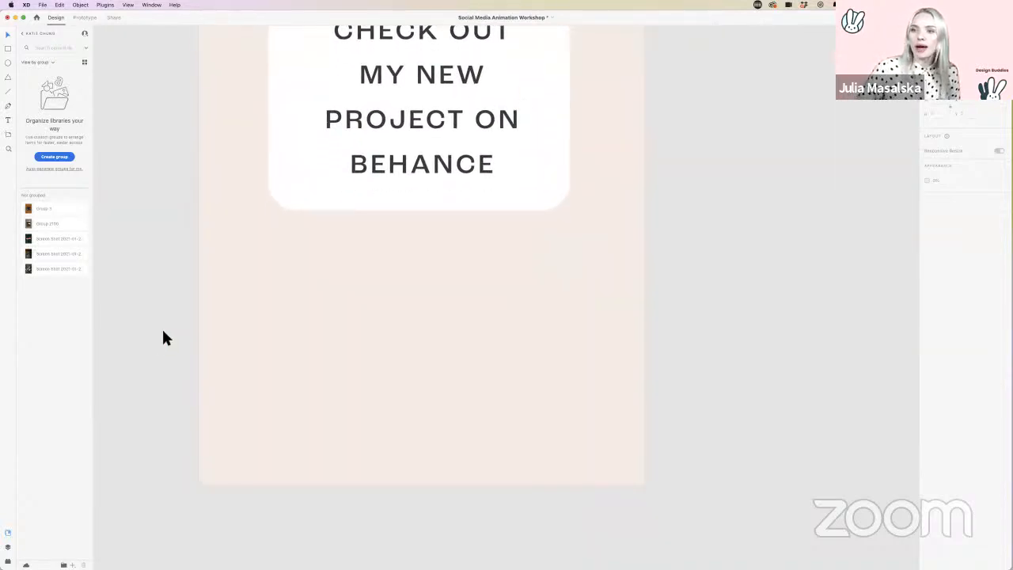
Step: Draw a borderless rectangle with background blur near the artboard's bottom
click(8, 49)
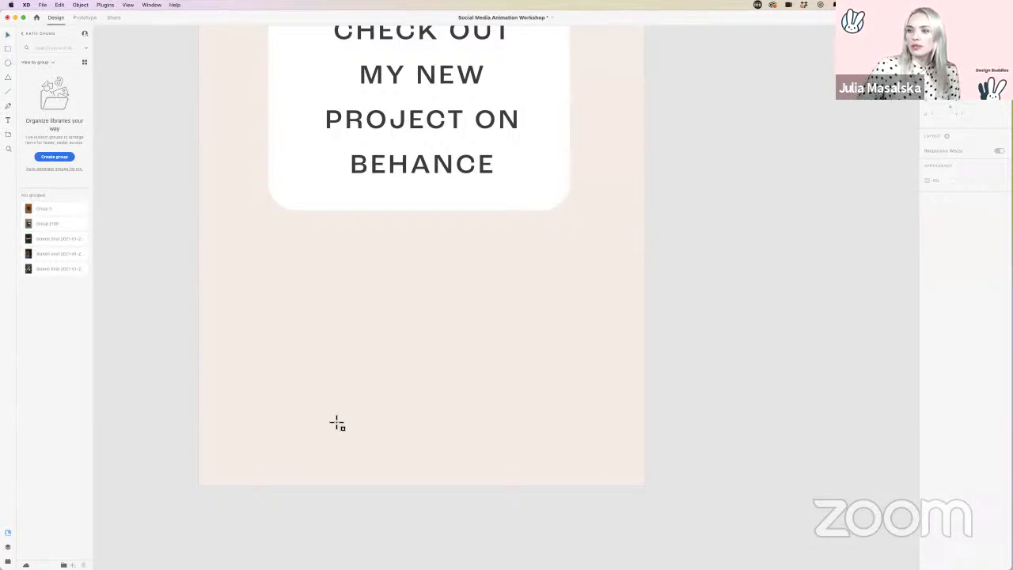
drag(333, 420, 540, 468)
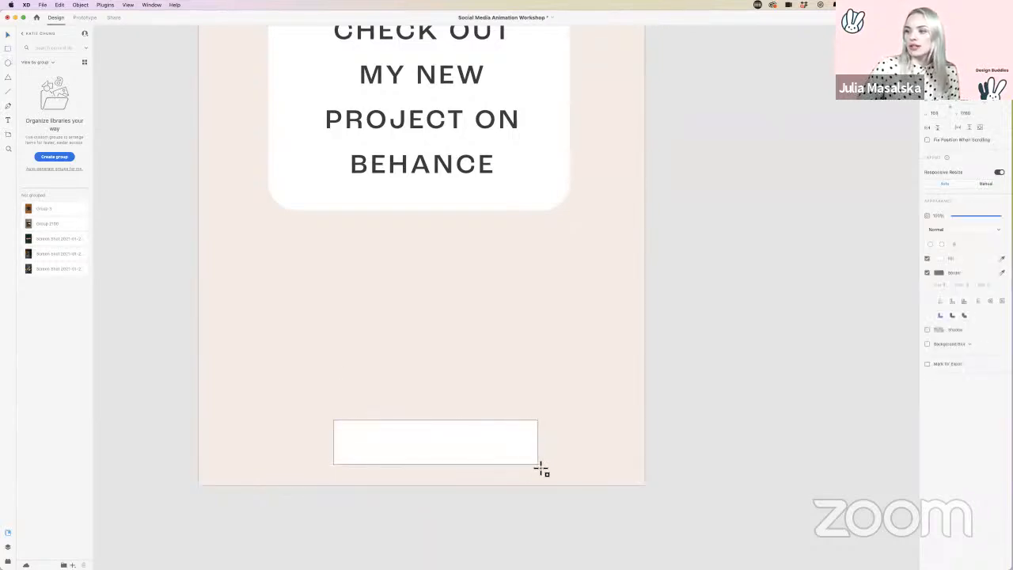
click(927, 344)
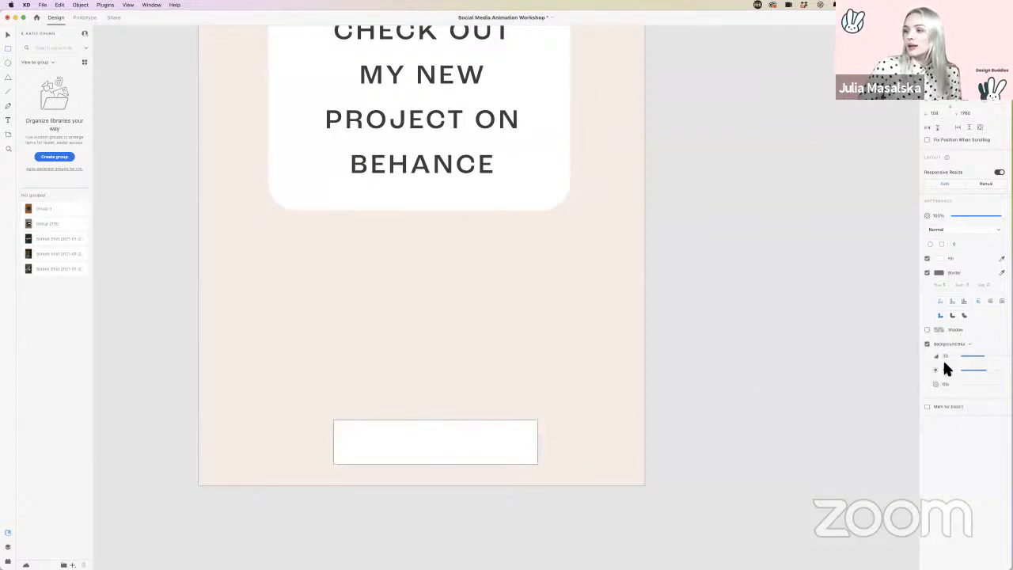
click(927, 273)
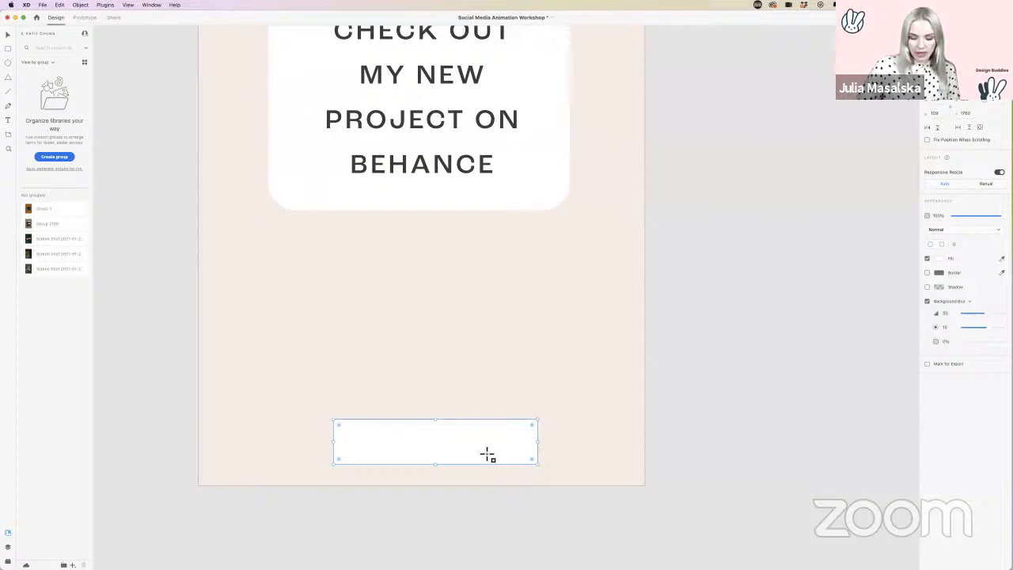
Step: Add the text 'SWIPE UP' inside the rectangle
click(8, 120)
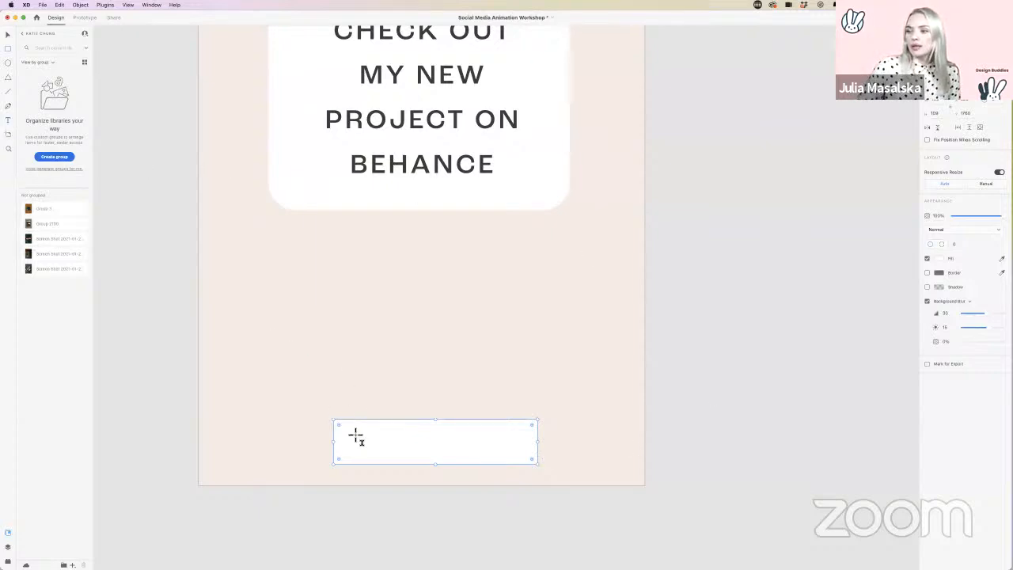
drag(353, 431, 529, 476)
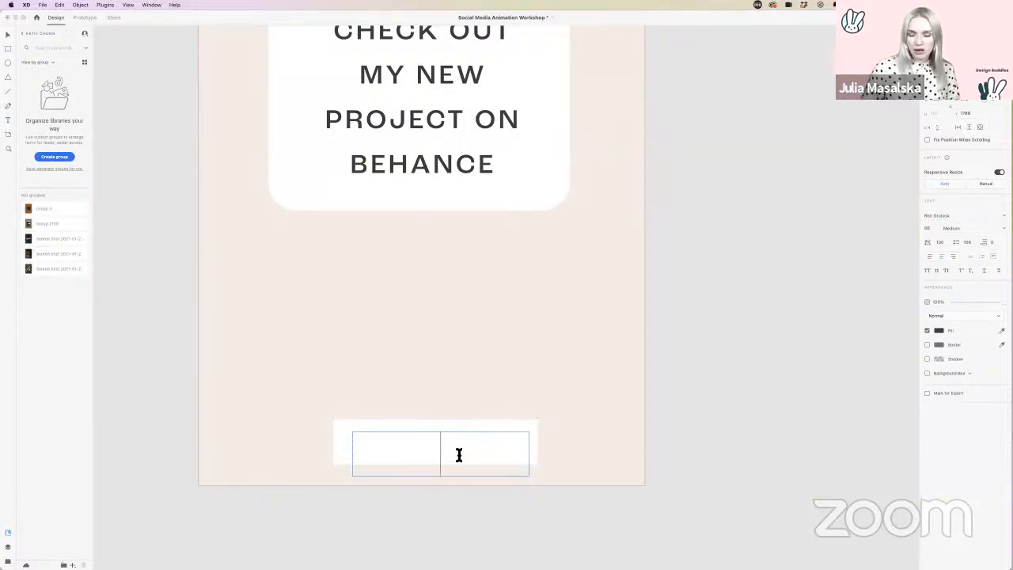
text(SWI)
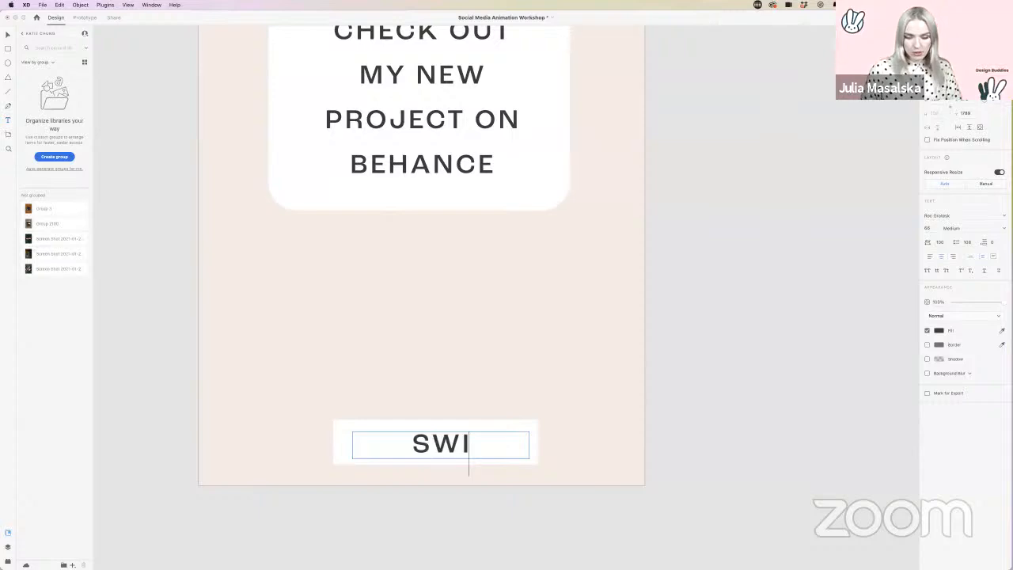
text(PE UP)
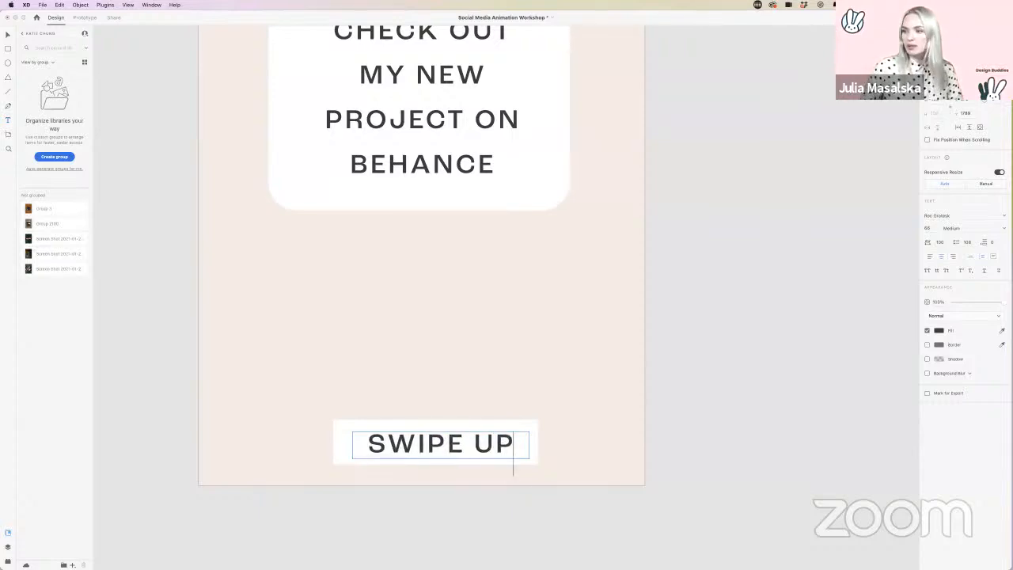
click(8, 36)
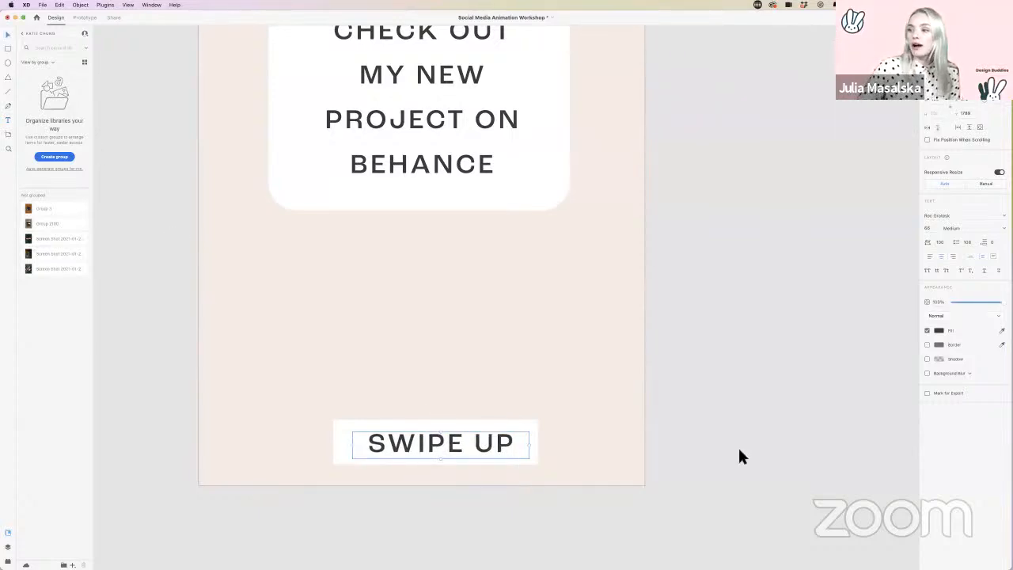
click(737, 446)
drag(484, 446, 484, 444)
Step: Round the corners of the SWIPE UP button rectangle
click(702, 418)
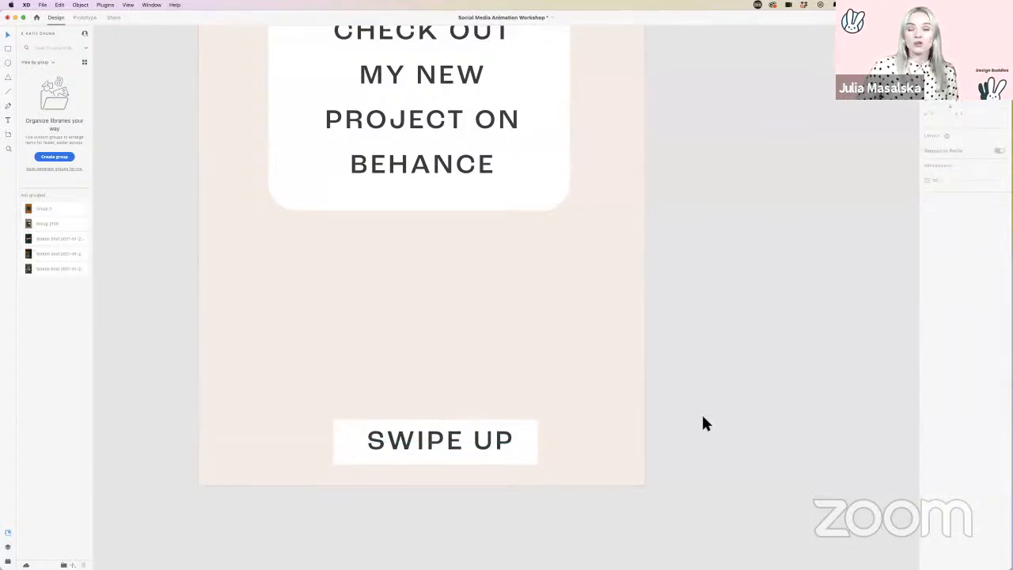
scroll(704, 424, down, 5)
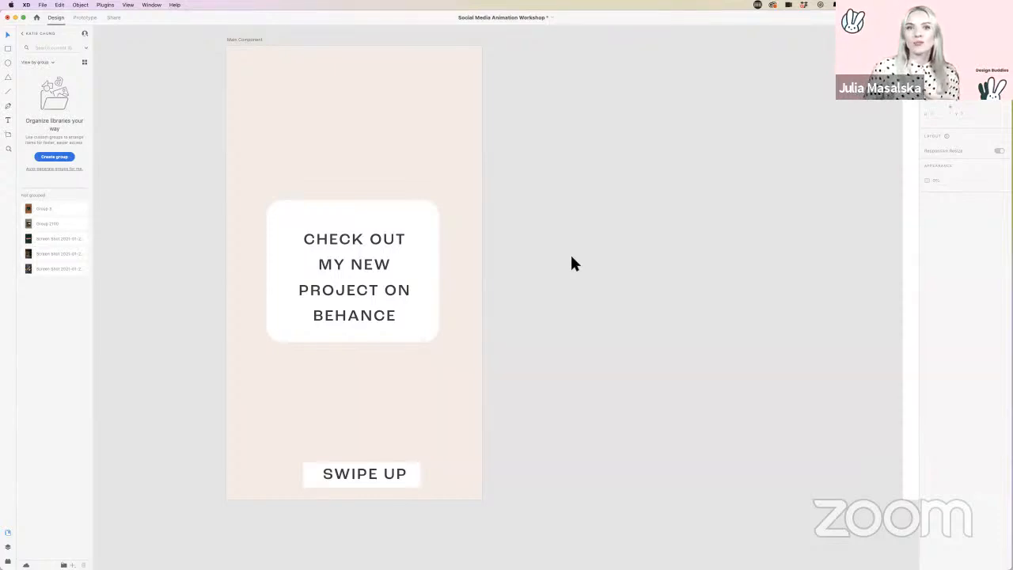
scroll(575, 264, down, 2)
click(418, 456)
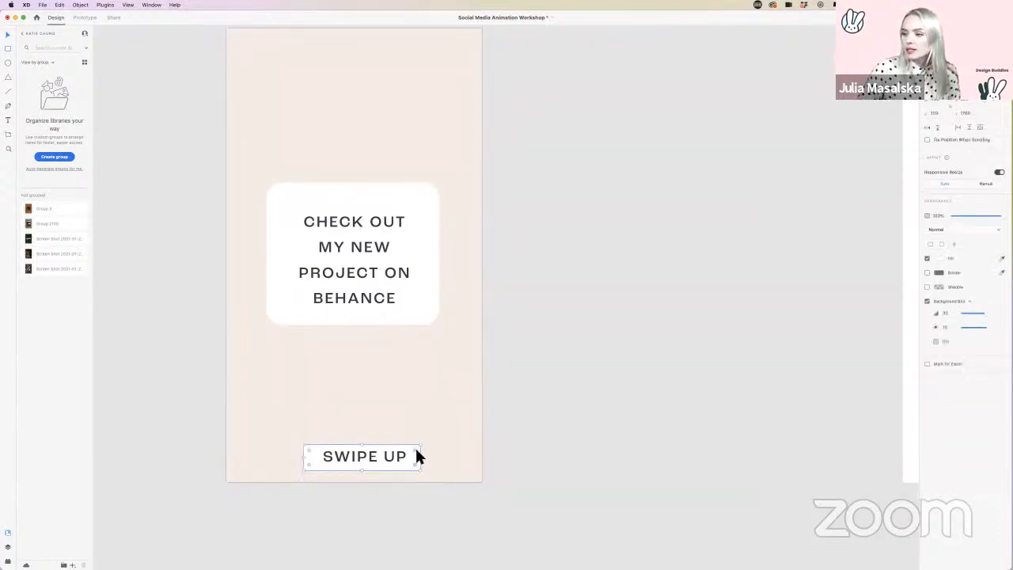
click(413, 456)
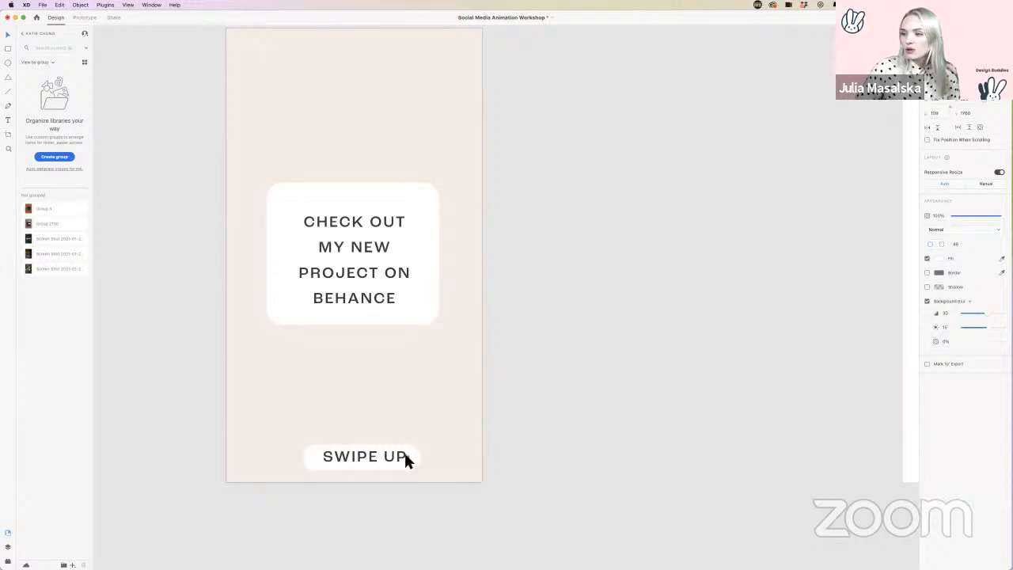
Step: Set SWIPE UP to font size 40 and centre it vertically in the pill
double_click(403, 453)
click(390, 460)
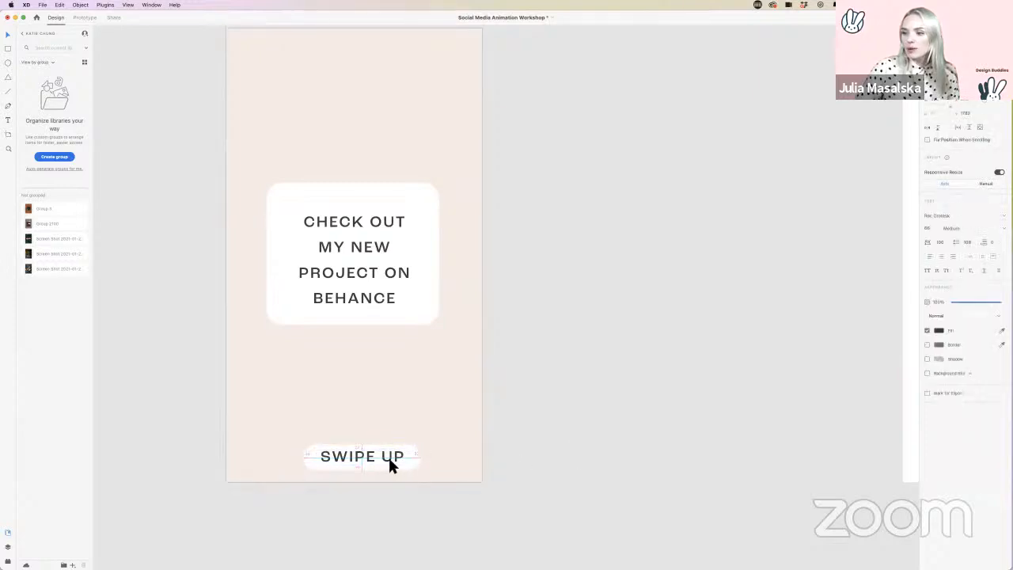
scroll(374, 469, up, 5)
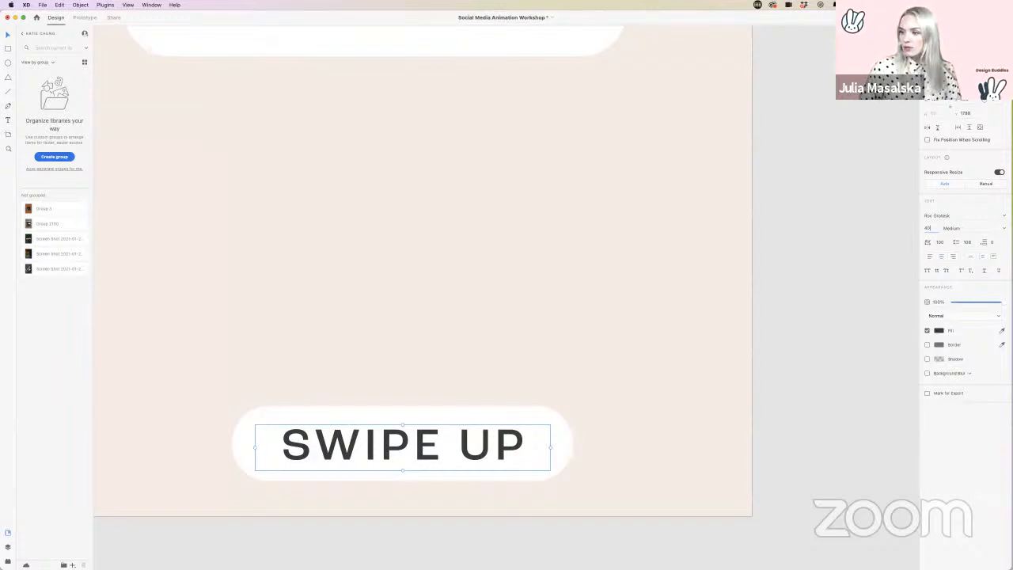
key(Return)
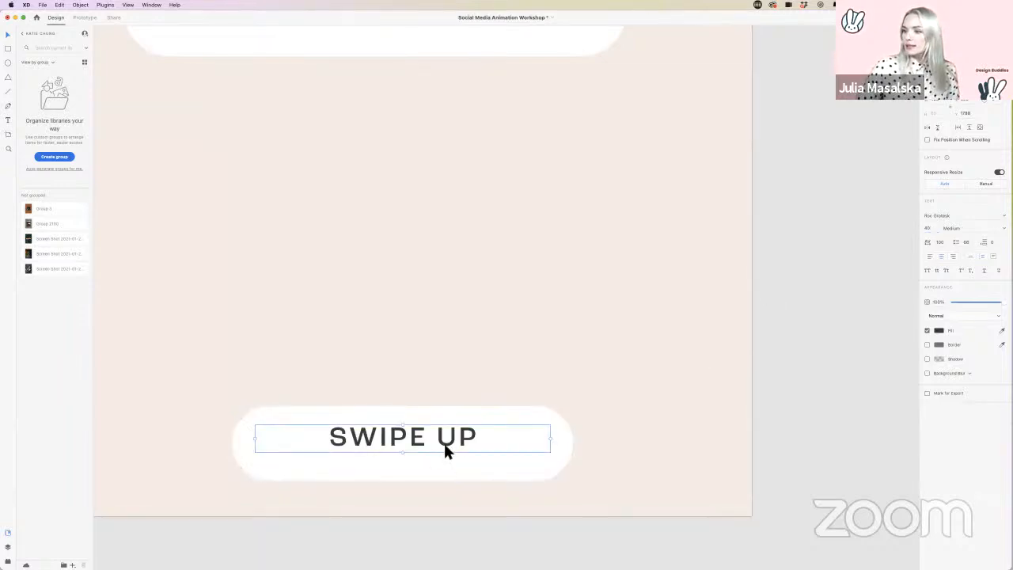
drag(445, 448, 445, 457)
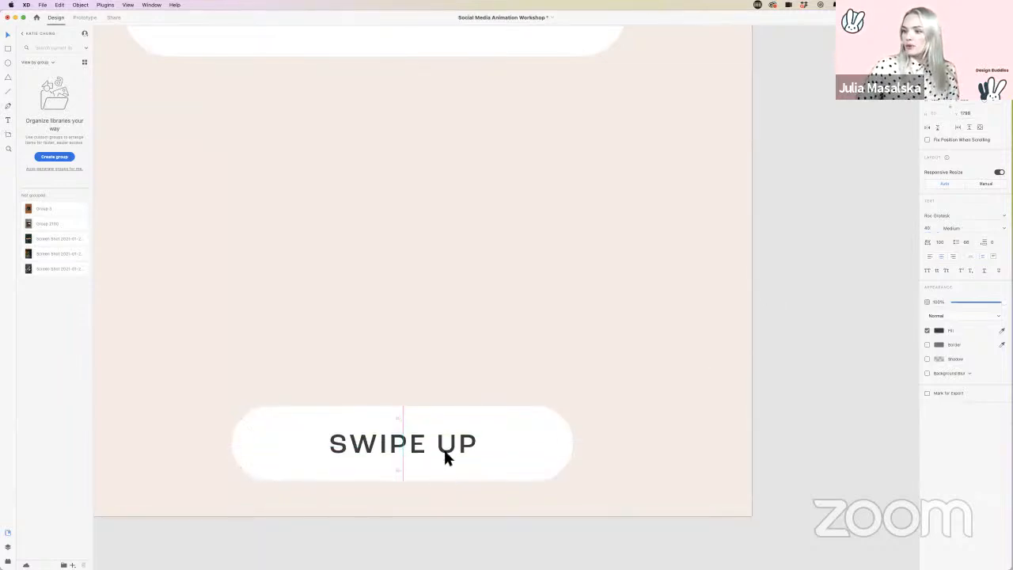
Step: Narrow the white pill around the SWIPE UP text
click(484, 417)
drag(576, 447, 522, 448)
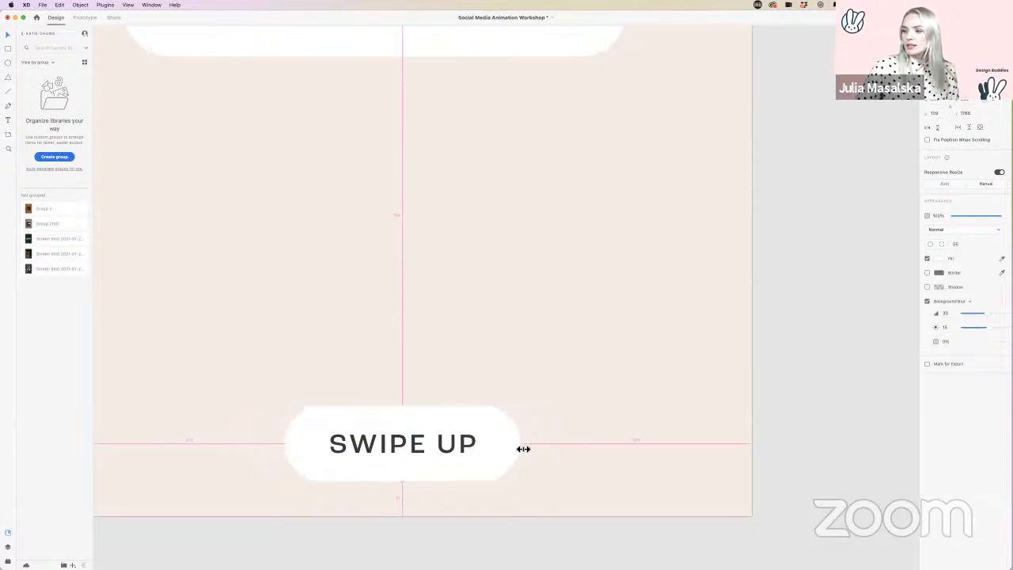
scroll(519, 445, down, 3)
scroll(518, 445, down, 1)
scroll(519, 446, up, 3)
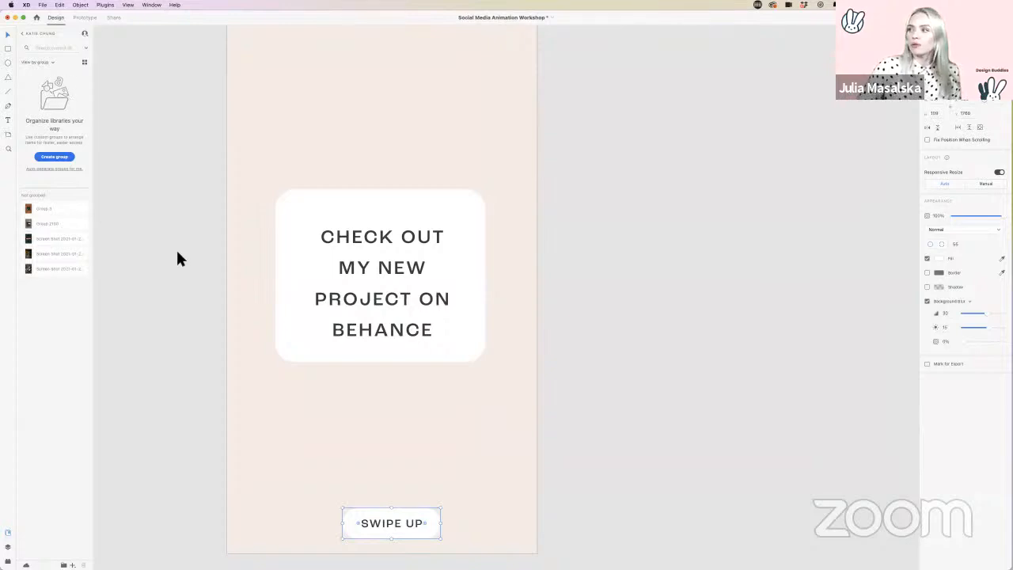
scroll(176, 258, down, 2)
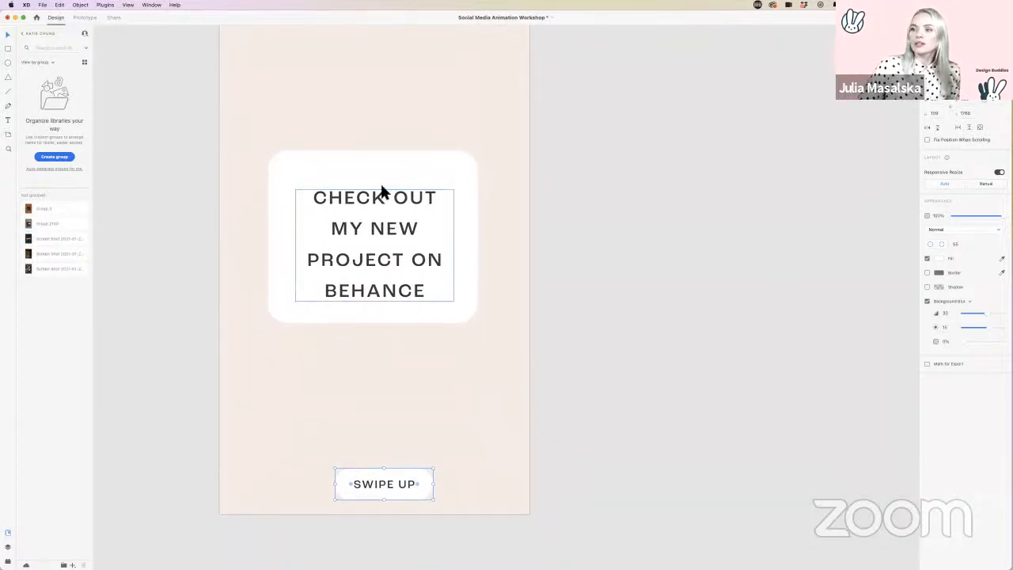
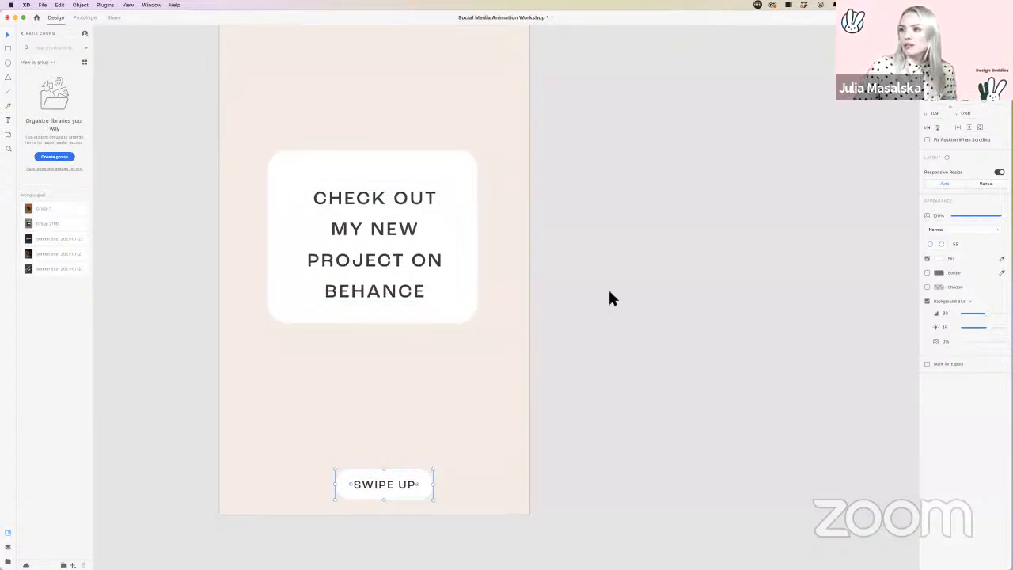
Step: Nudge the frosted card group up slightly on the artboard
scroll(607, 293, up, 2)
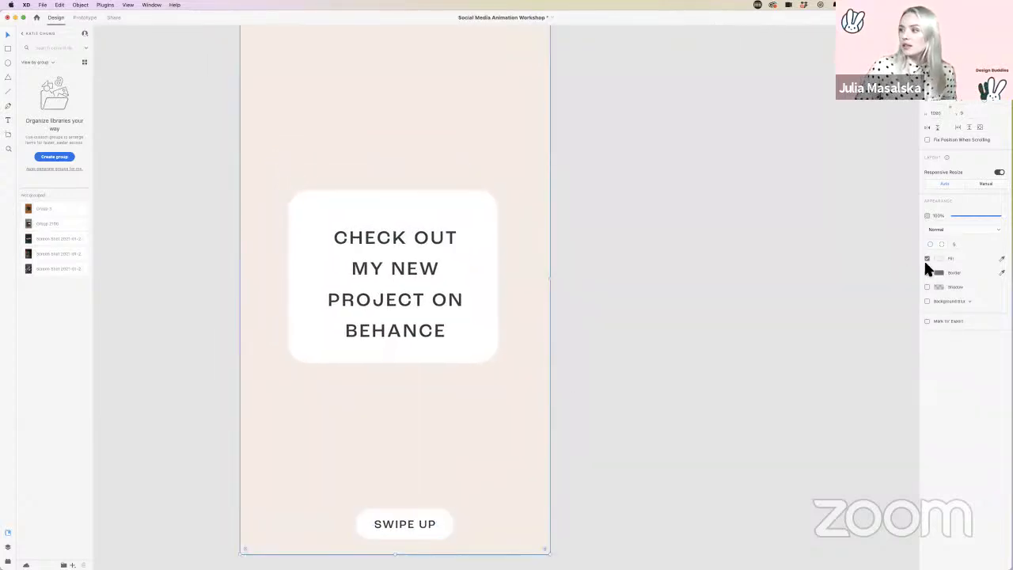
click(666, 312)
scroll(666, 317, down, 3)
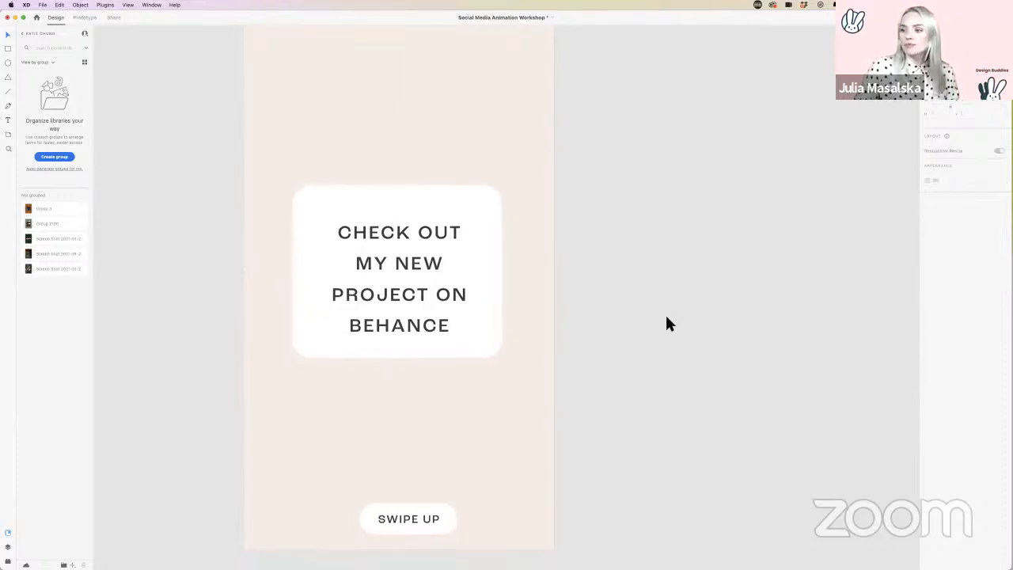
scroll(666, 317, up, 1)
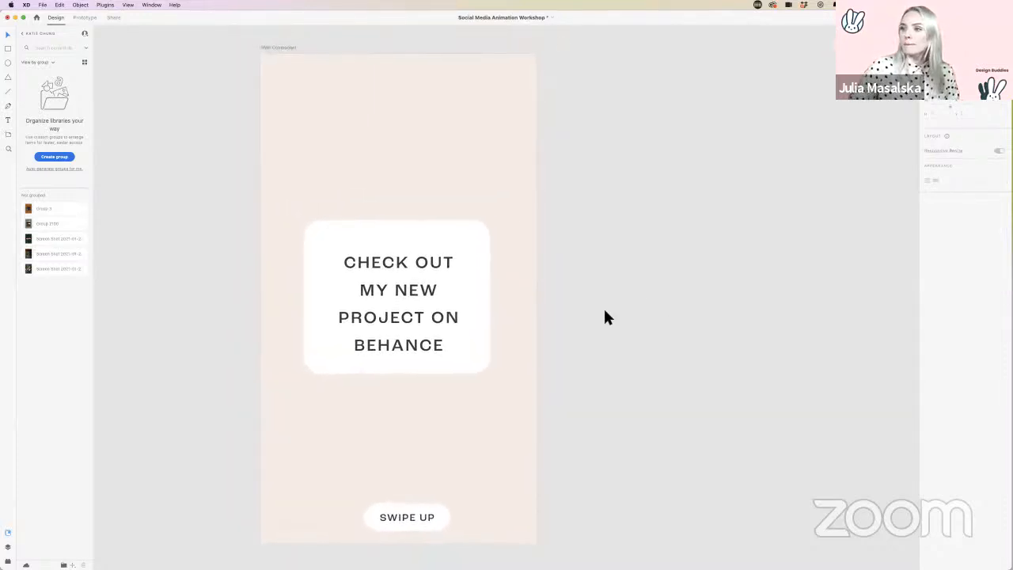
scroll(603, 310, down, 1)
click(410, 232)
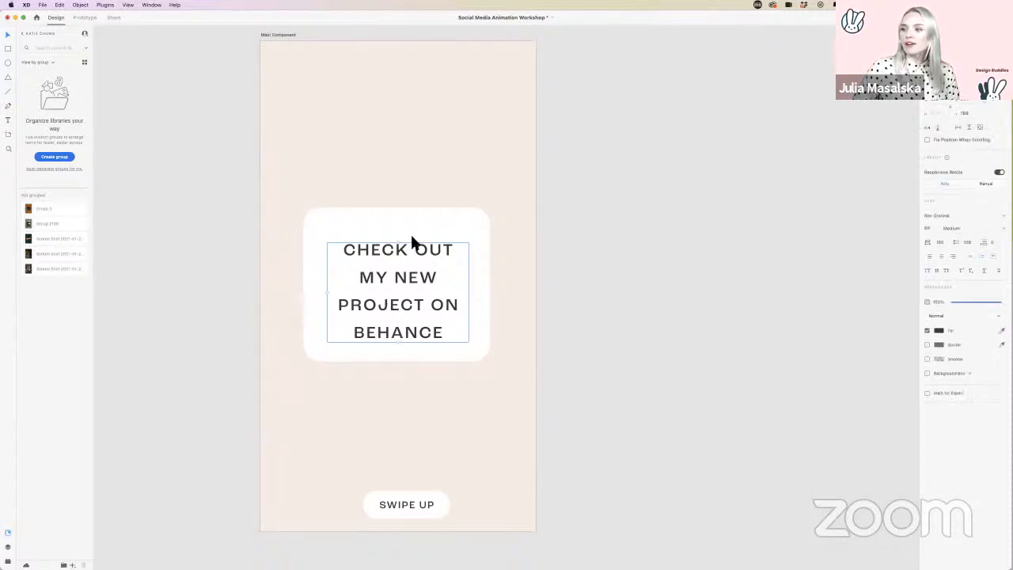
drag(410, 224, 411, 216)
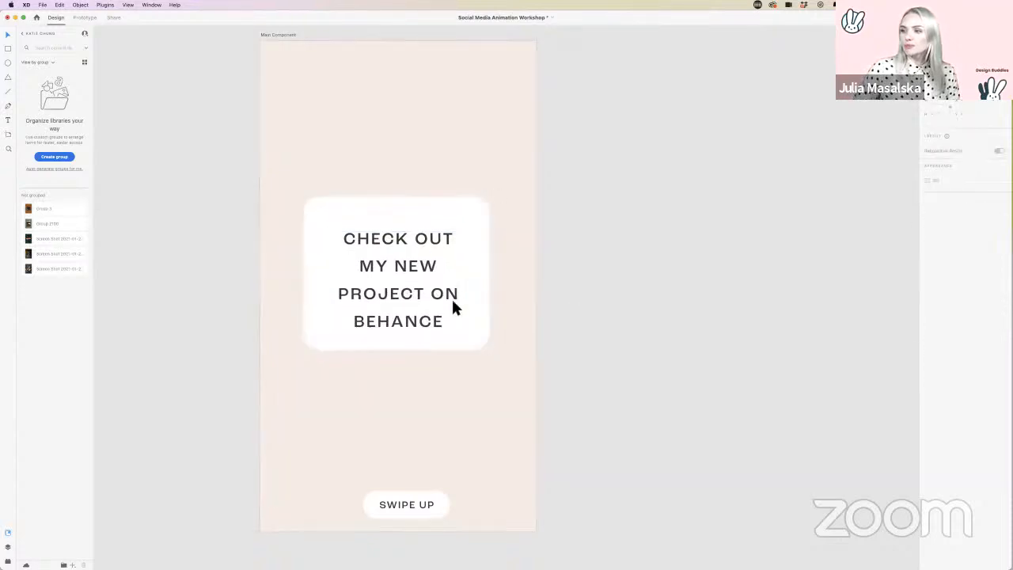
Step: Move the CHECK OUT MY NEW PROJECT ON BEHANCE text up to centre it vertically in the card
double_click(450, 297)
drag(437, 291, 436, 284)
click(434, 202)
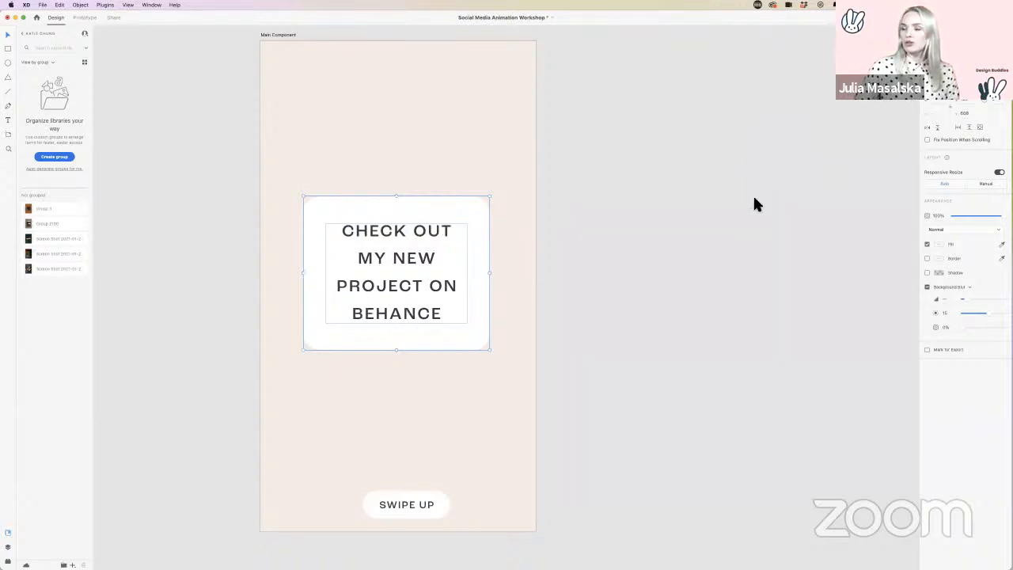
click(586, 318)
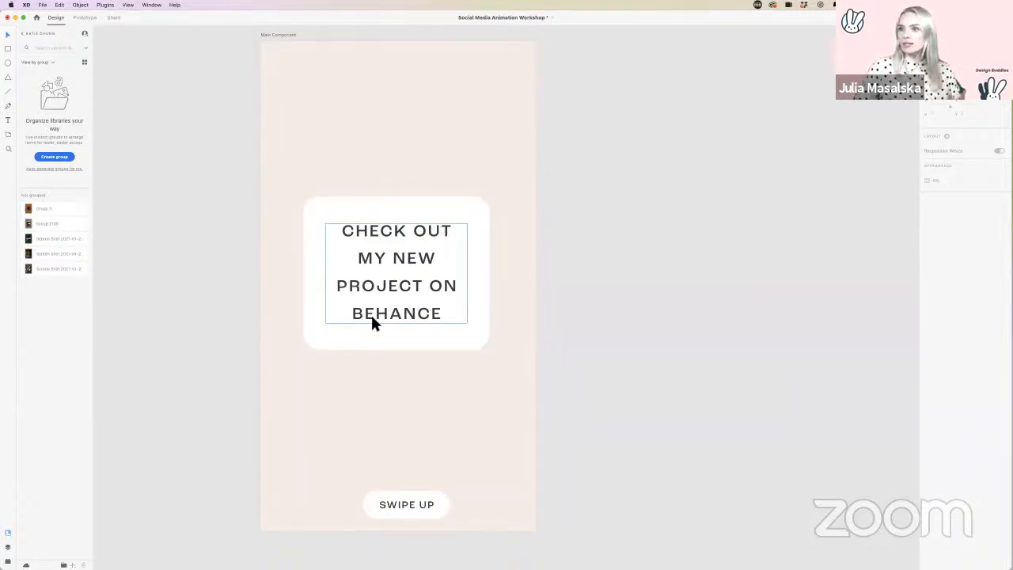
scroll(543, 344, right, 3)
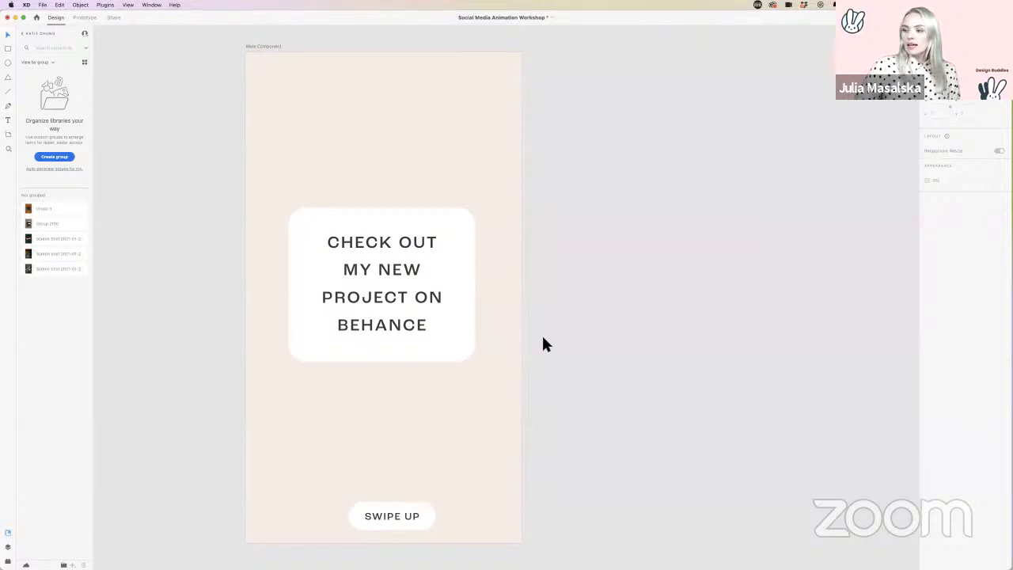
scroll(415, 479, down, 3)
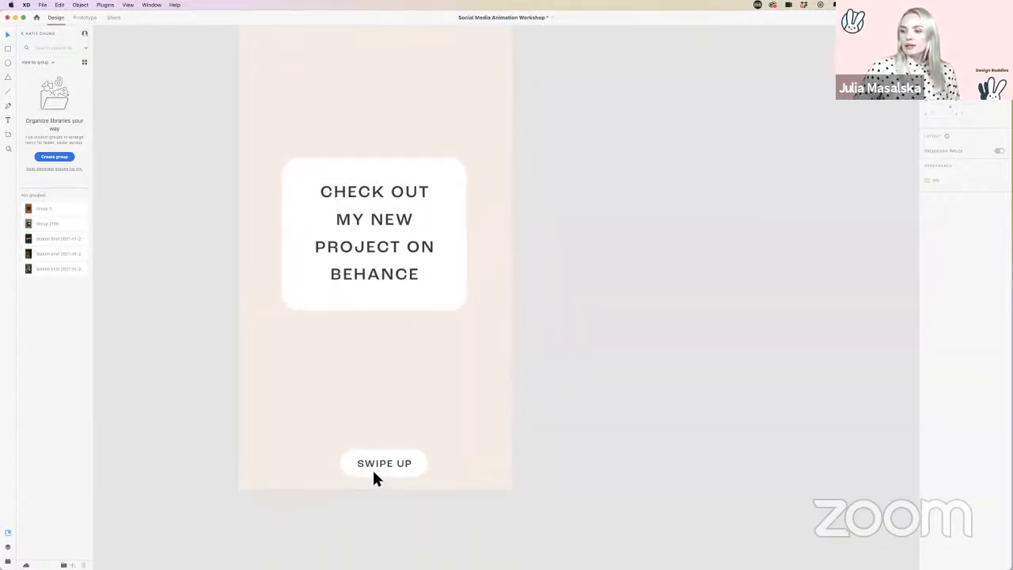
ctrl+scroll(375, 477, up, 8)
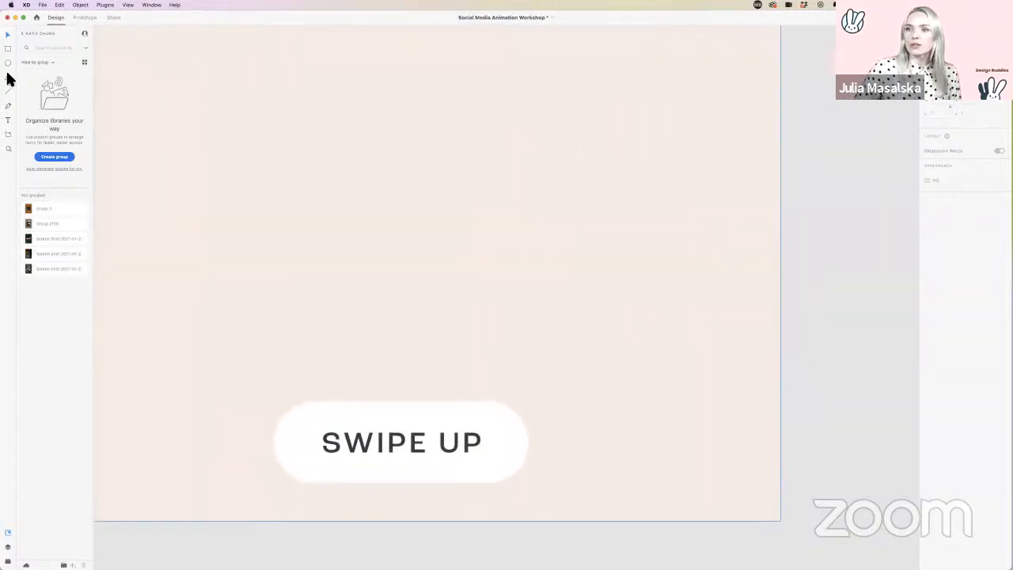
Step: Draw a small triangle above SWIPE UP with its border turned off, then fit the artboard in view
click(7, 77)
drag(381, 367, 419, 394)
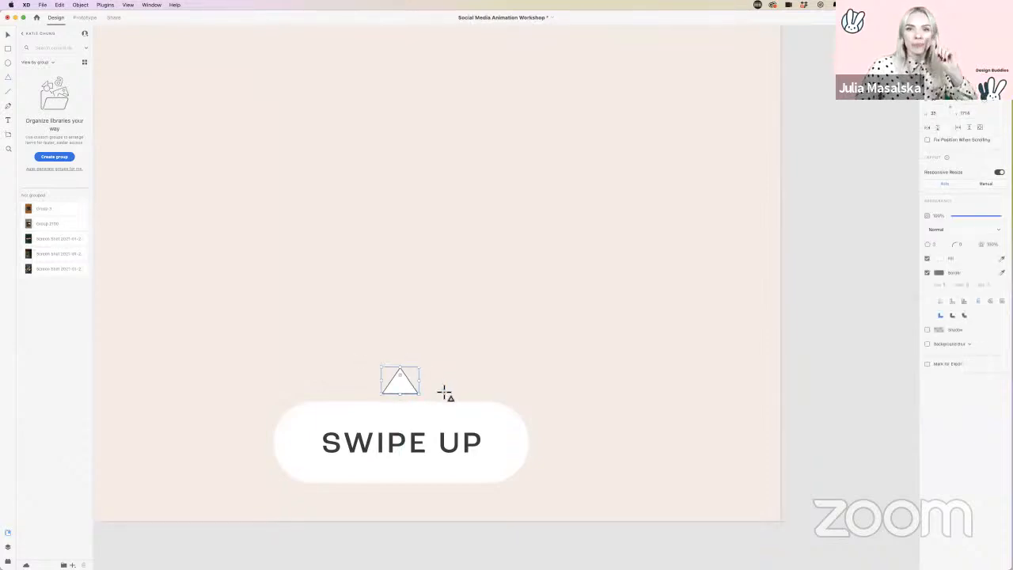
click(927, 271)
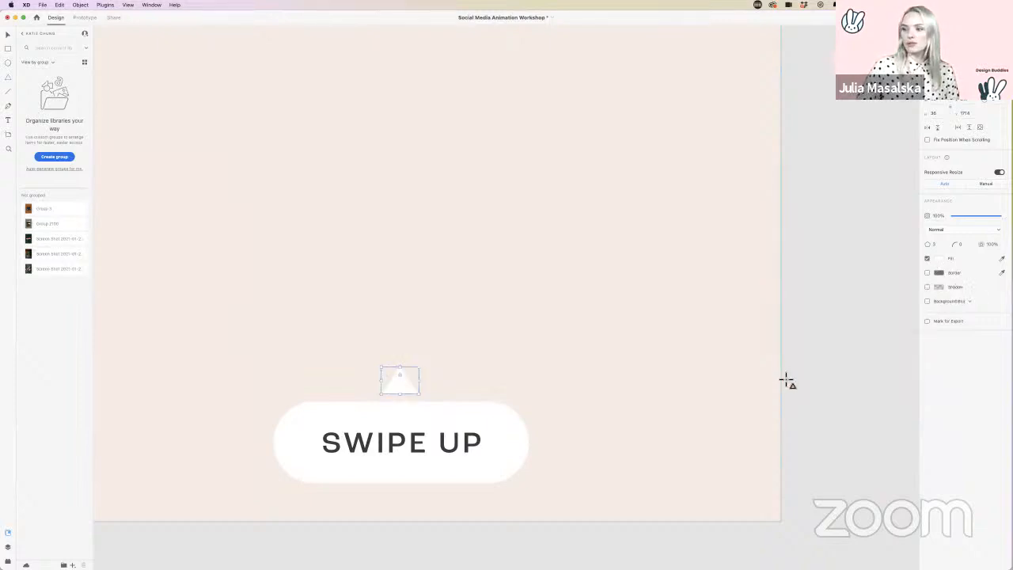
key(super+0)
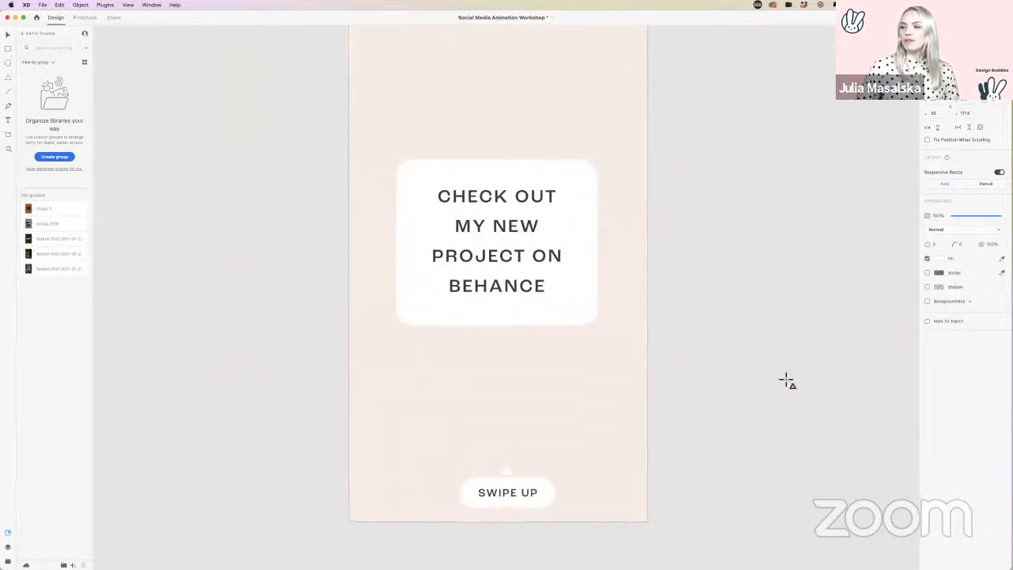
scroll(787, 380, right, 4)
scroll(459, 506, down, 2)
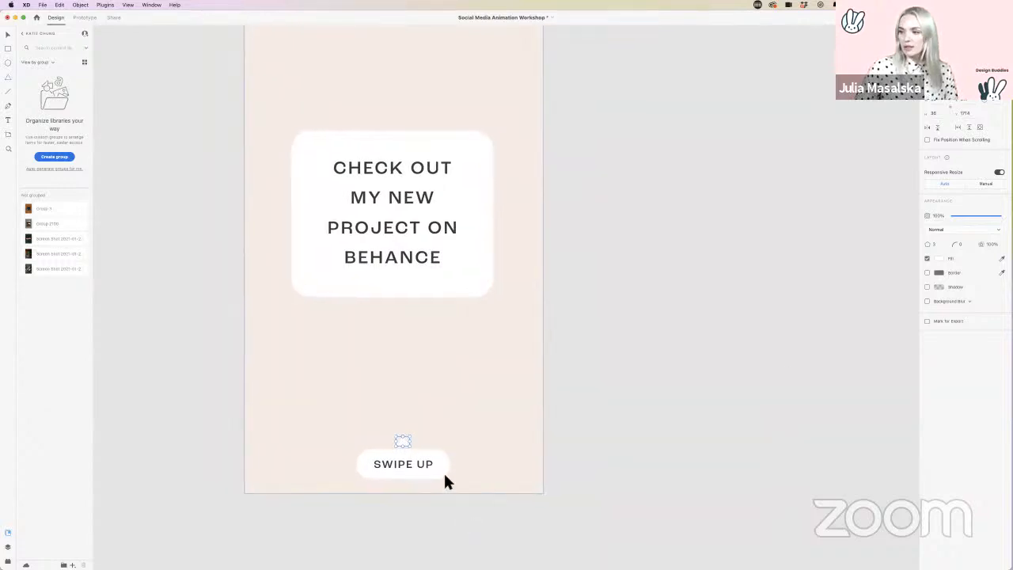
scroll(425, 448, up, 5)
scroll(552, 446, down, 5)
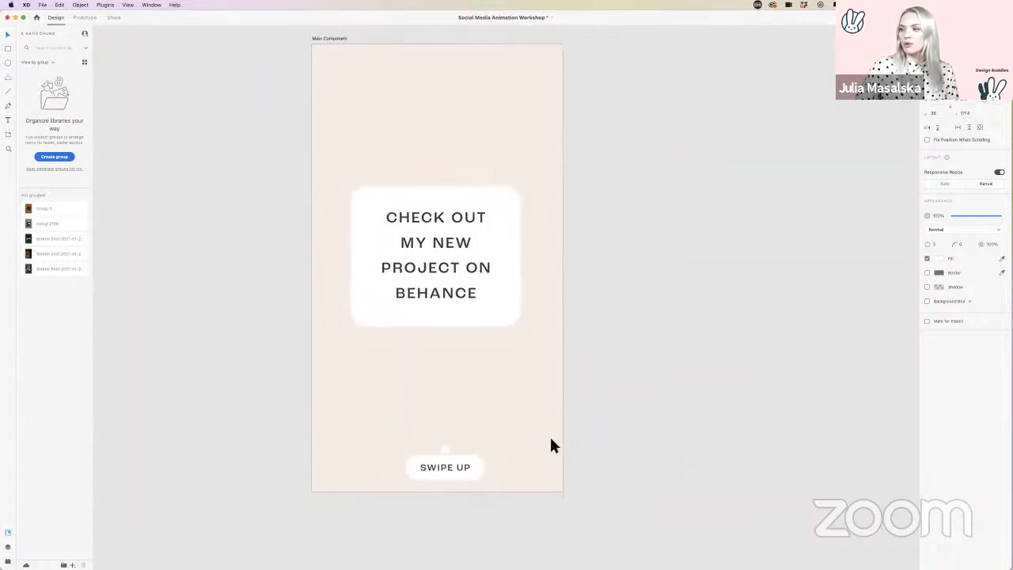
scroll(551, 445, right, 2)
scroll(612, 406, right, 2)
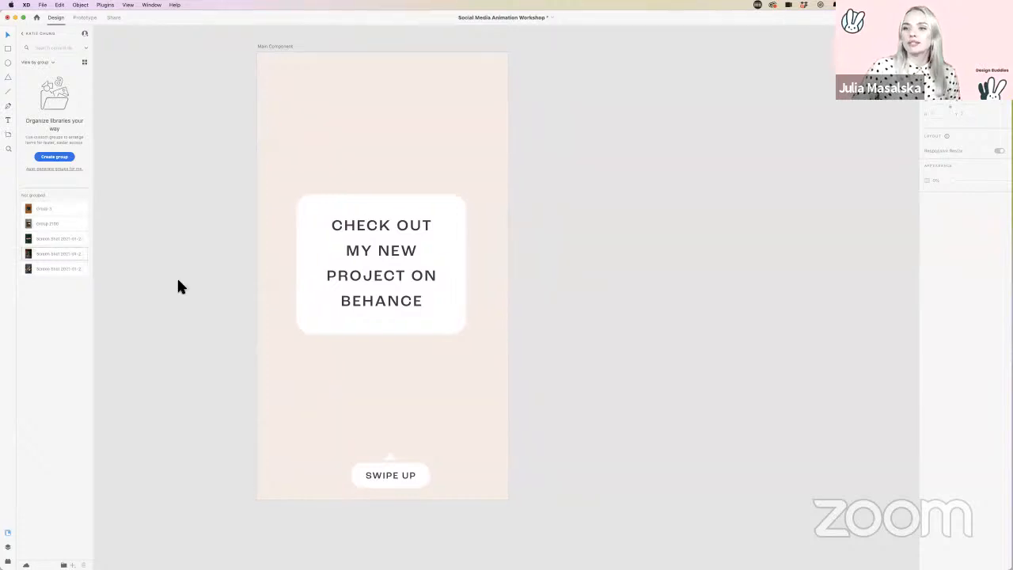
drag(27, 242, 412, 238)
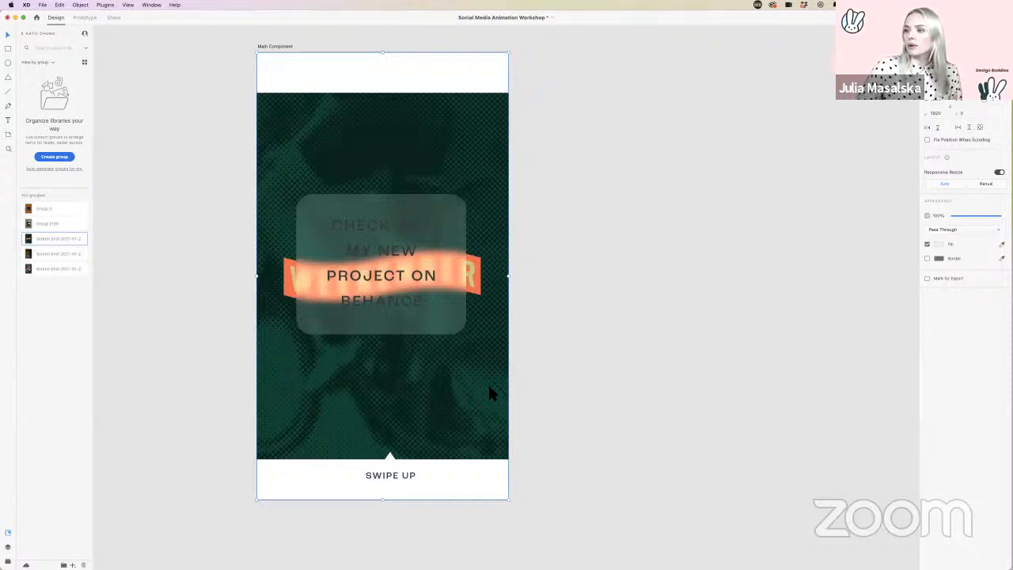
click(411, 302)
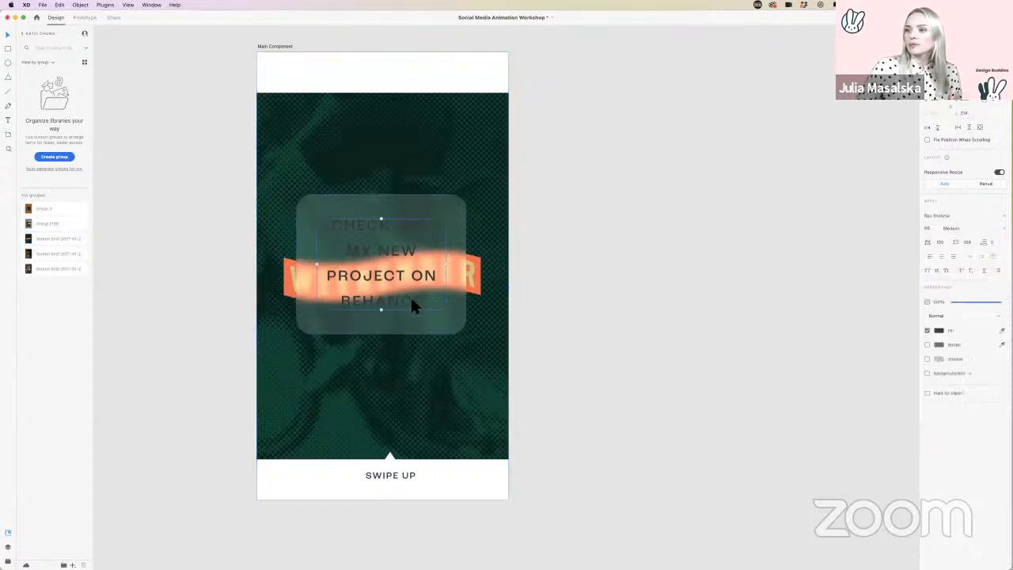
click(568, 228)
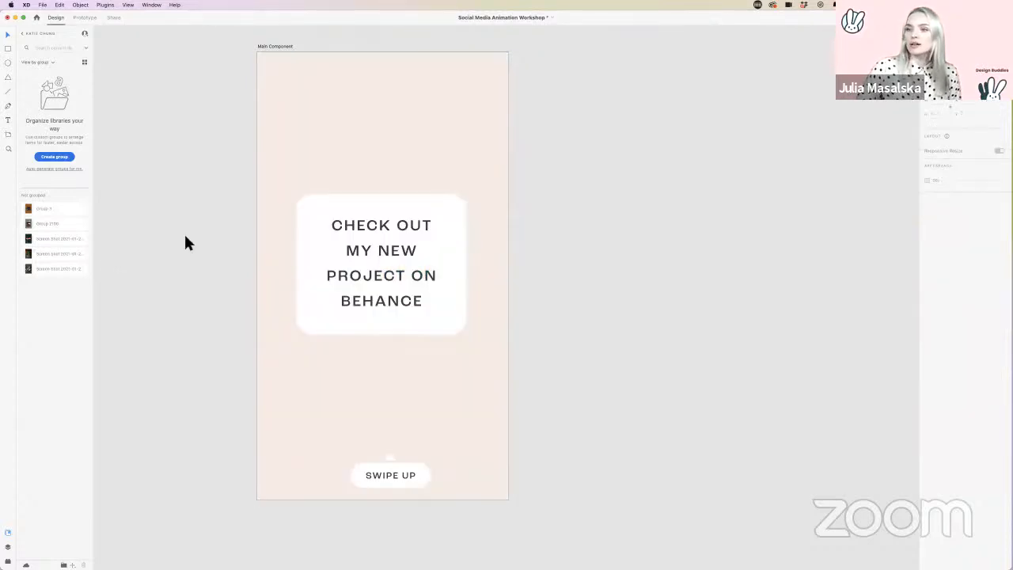
drag(29, 212, 320, 104)
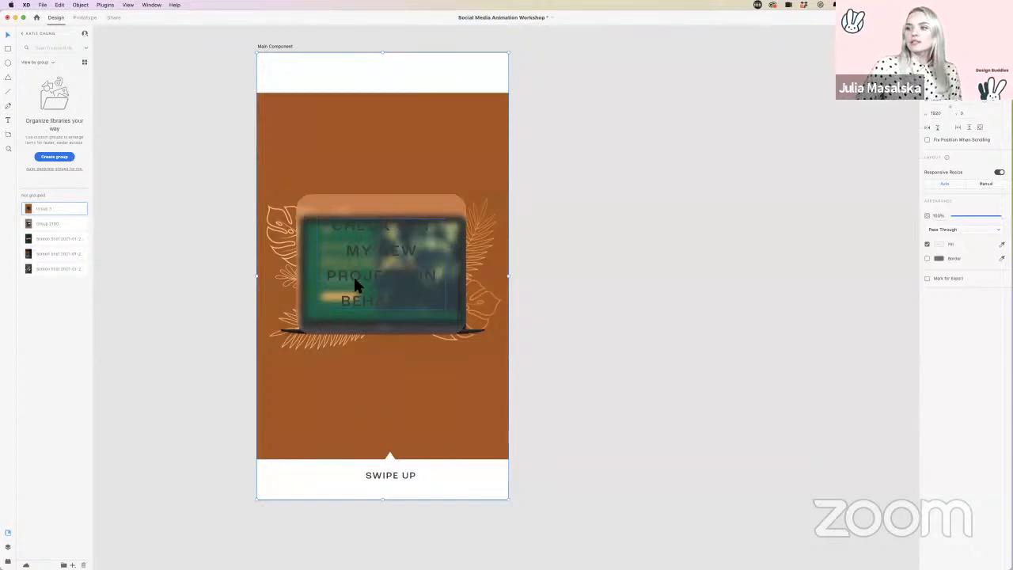
key(super+z)
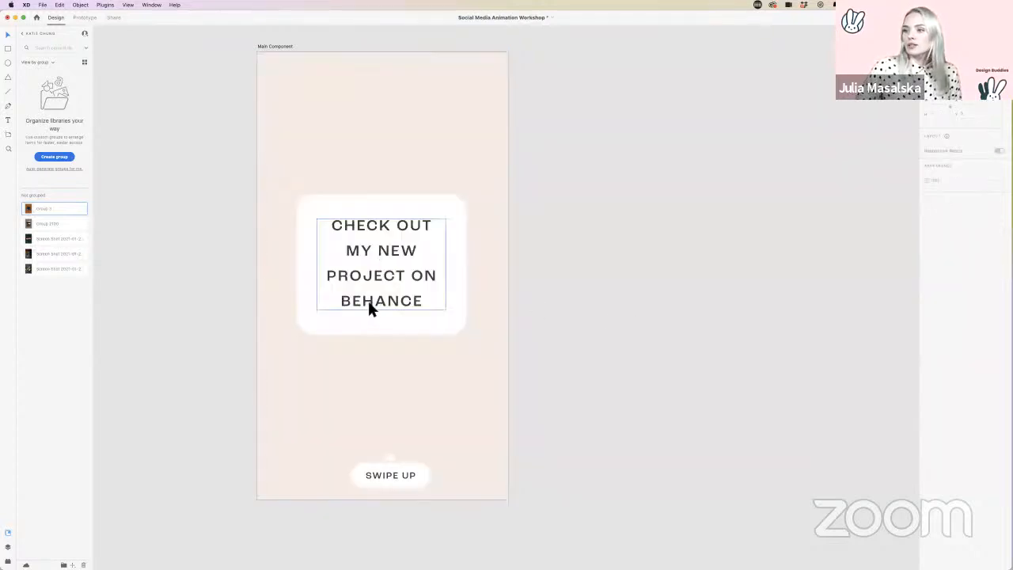
click(369, 303)
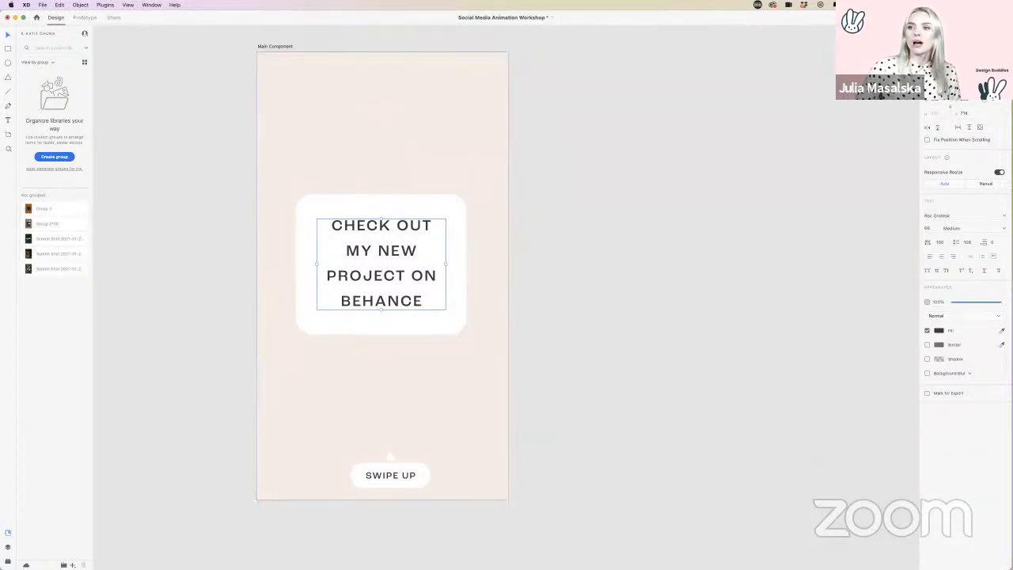
Step: Colour the headline text pale cream using a Document Assets swatch
click(23, 34)
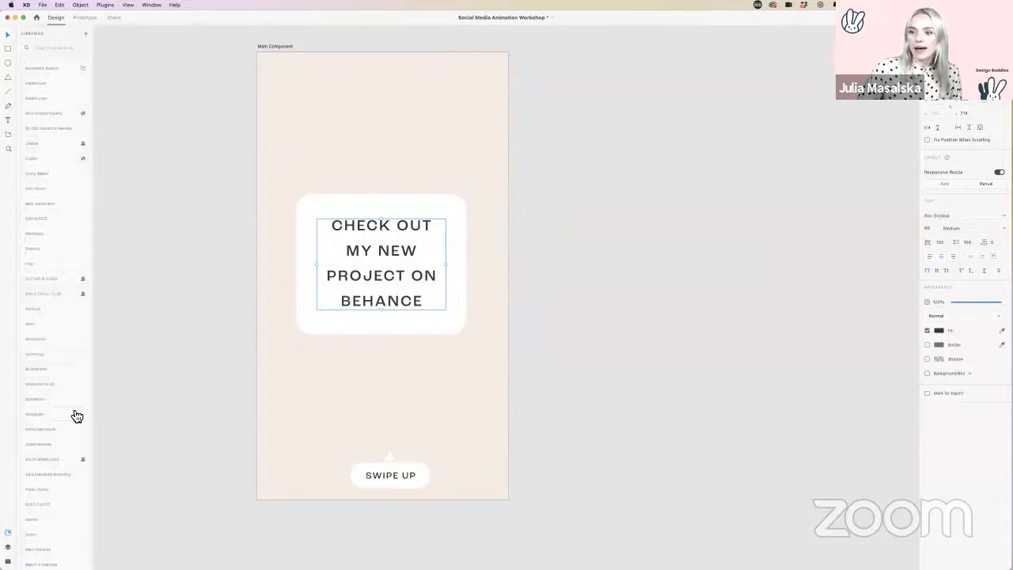
scroll(71, 411, down, 2)
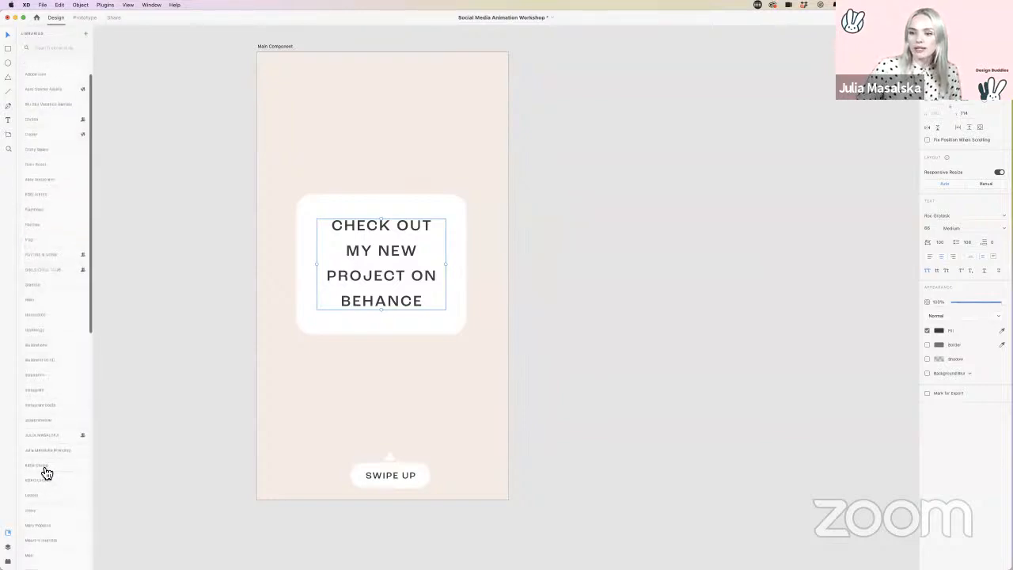
click(45, 468)
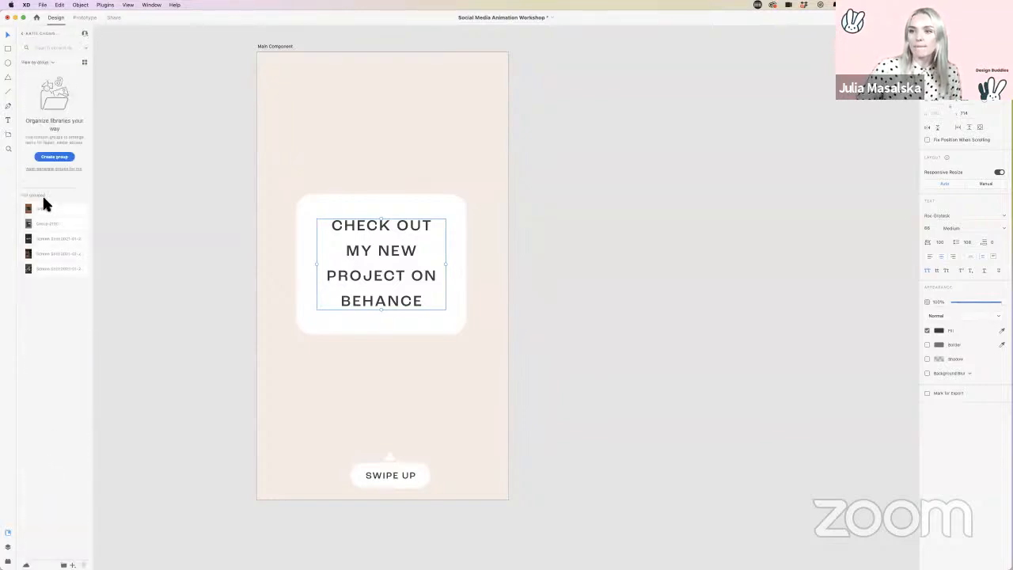
click(24, 35)
click(36, 71)
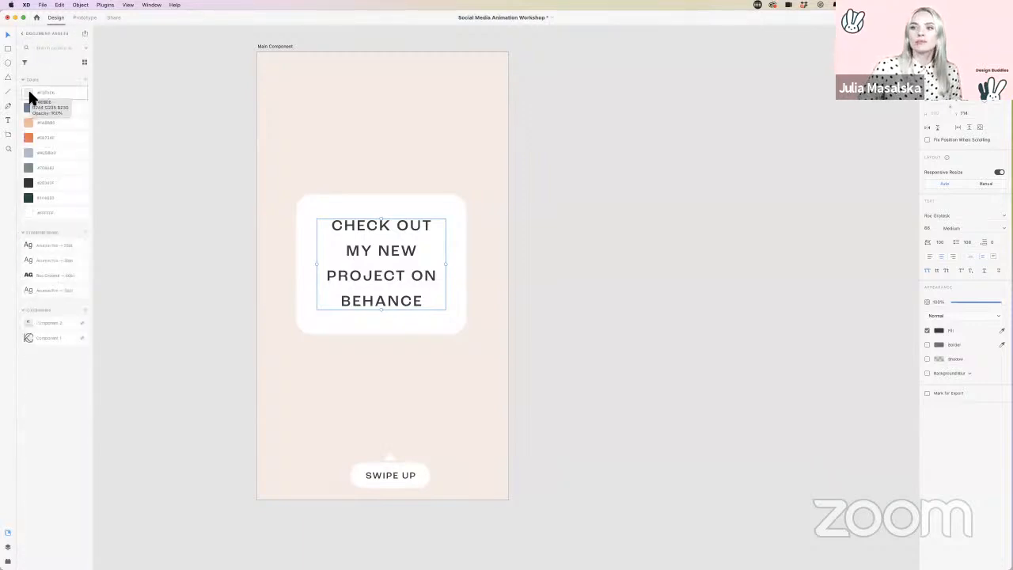
click(29, 92)
click(610, 296)
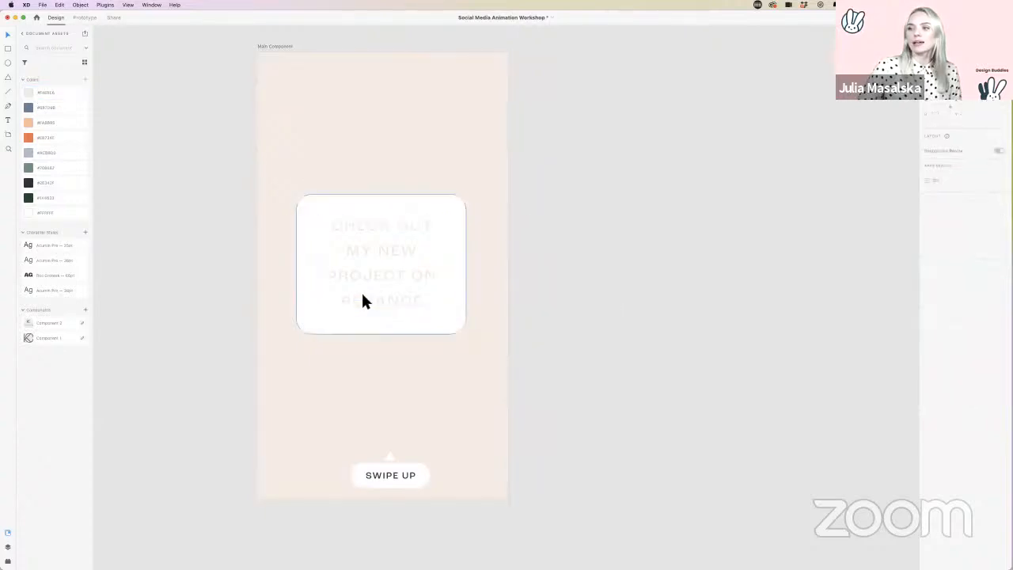
Step: Lower the SWIPE UP button's background blur to 10 and give the triangle a matching background blur
click(405, 475)
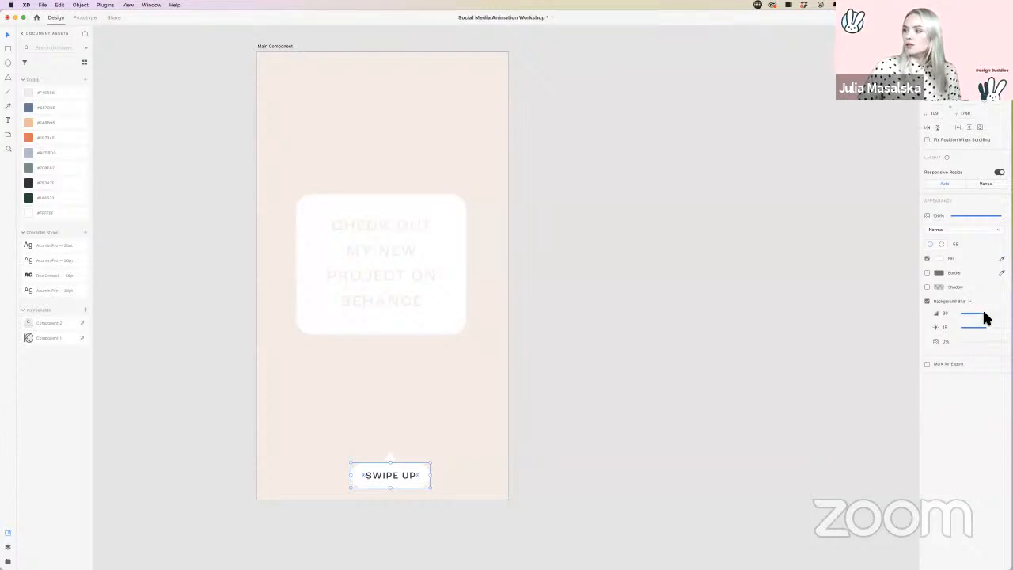
drag(984, 314, 973, 317)
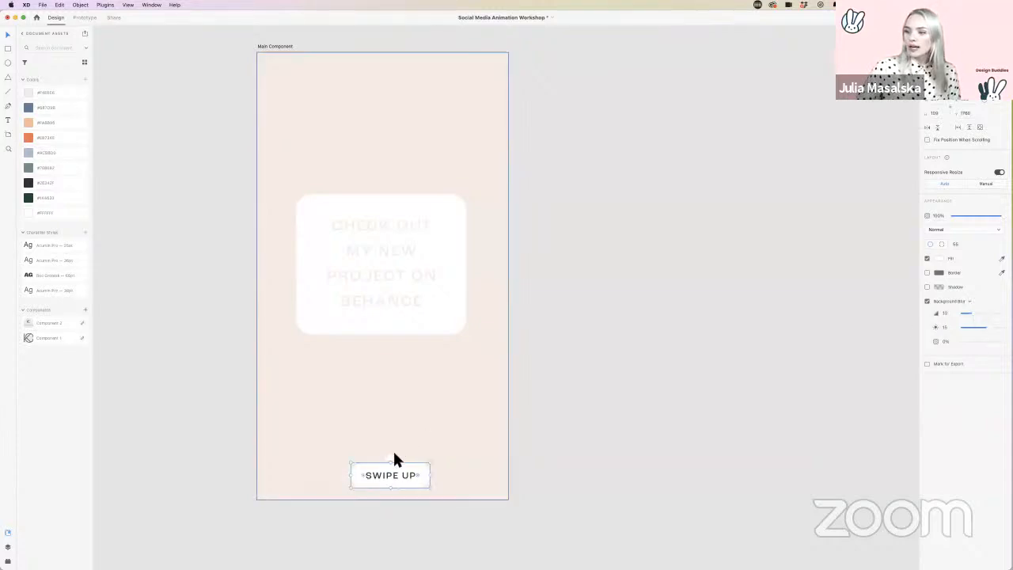
click(390, 456)
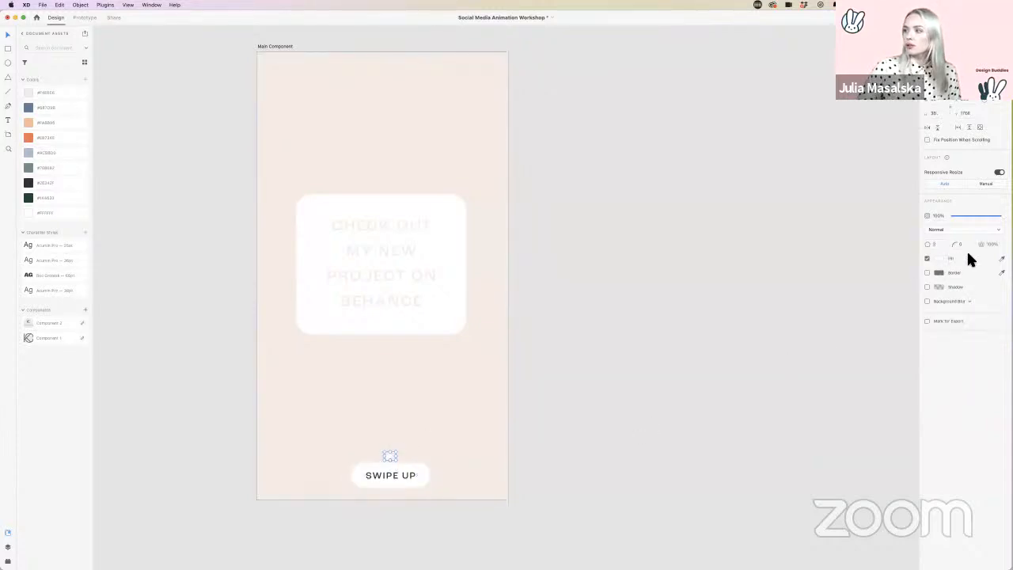
click(926, 301)
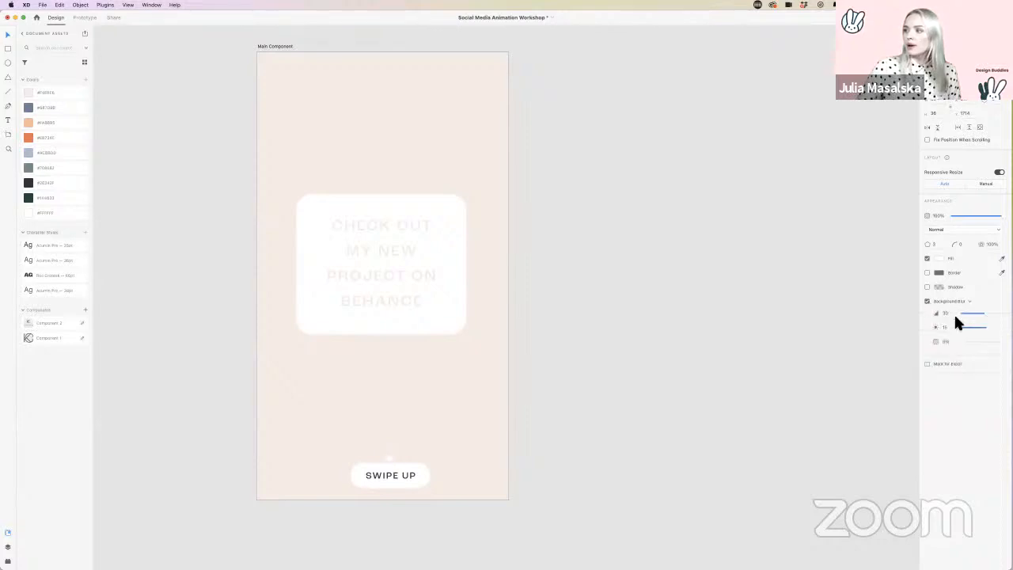
mouse_move(954, 314)
mouse_down()
mouse_move(987, 315)
mouse_move(972, 315)
mouse_up()
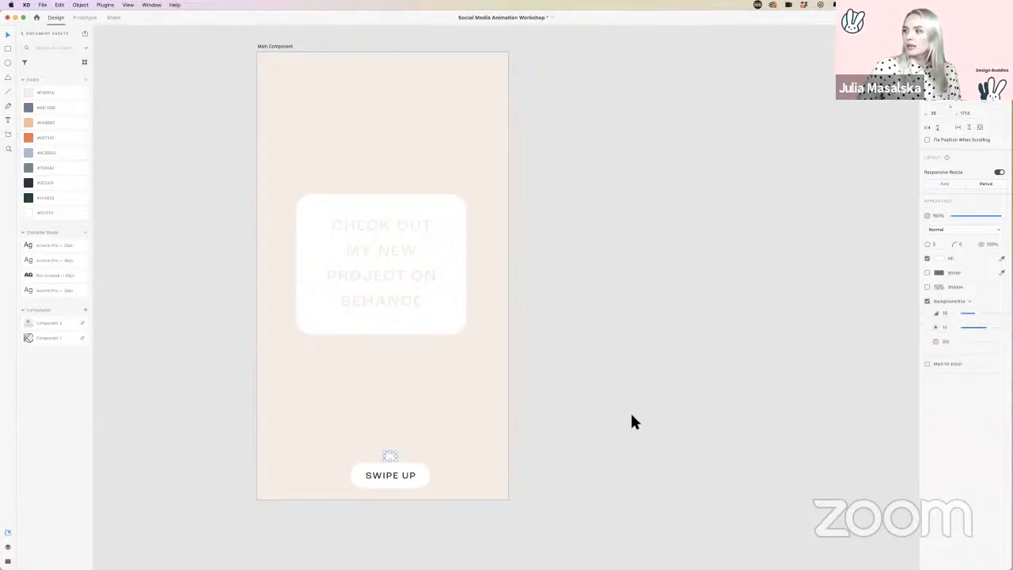
click(556, 469)
scroll(491, 477, down, 1)
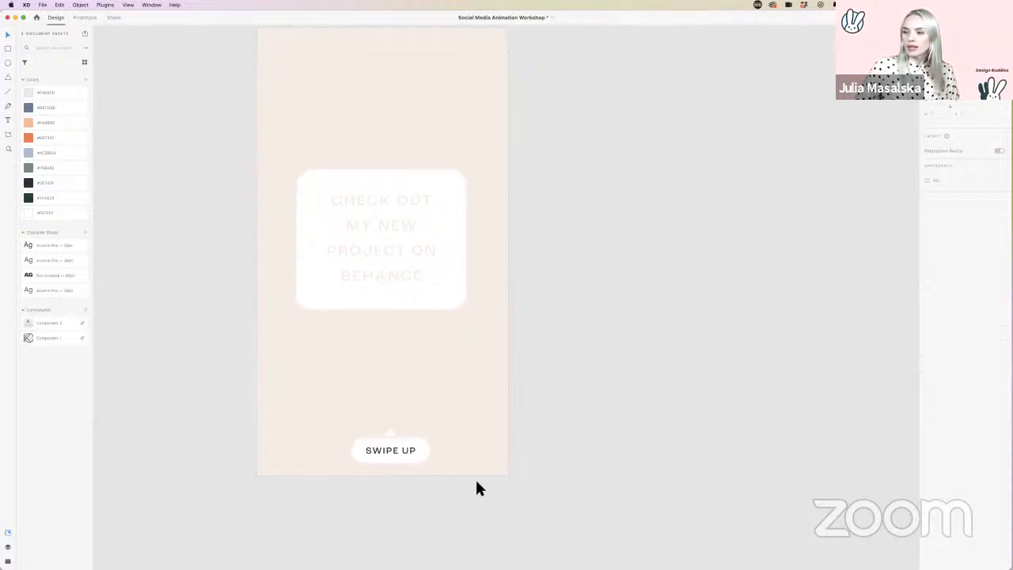
scroll(440, 463, up, 3)
Step: Alt-drag the Main Component artboard to create a duplicate beside it
scroll(439, 467, down, 5)
scroll(439, 467, right, 5)
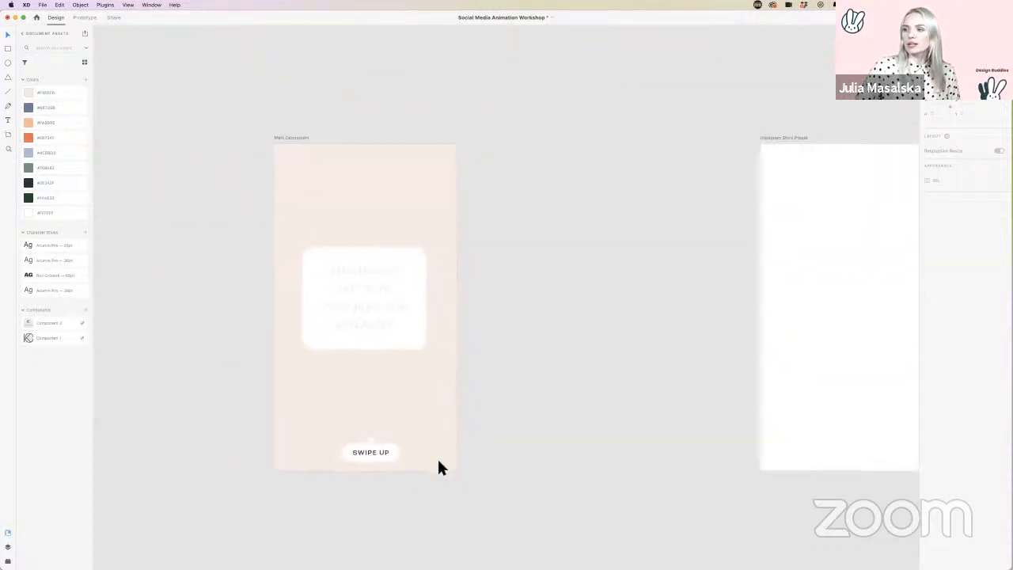
drag(181, 140, 403, 140)
scroll(404, 150, right, 2)
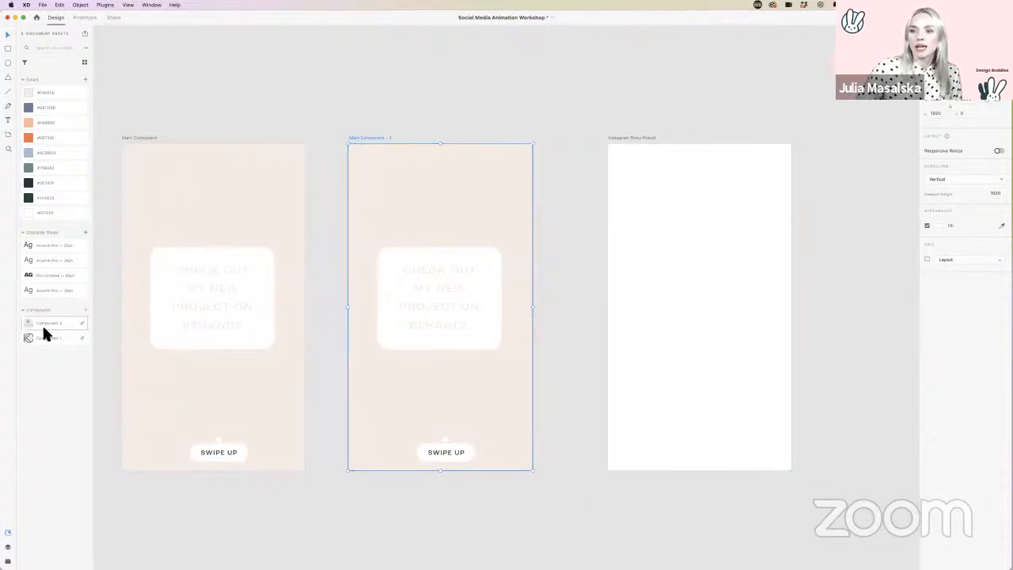
Step: Place the orange Behance story graphic from a shared library onto the copy
click(24, 34)
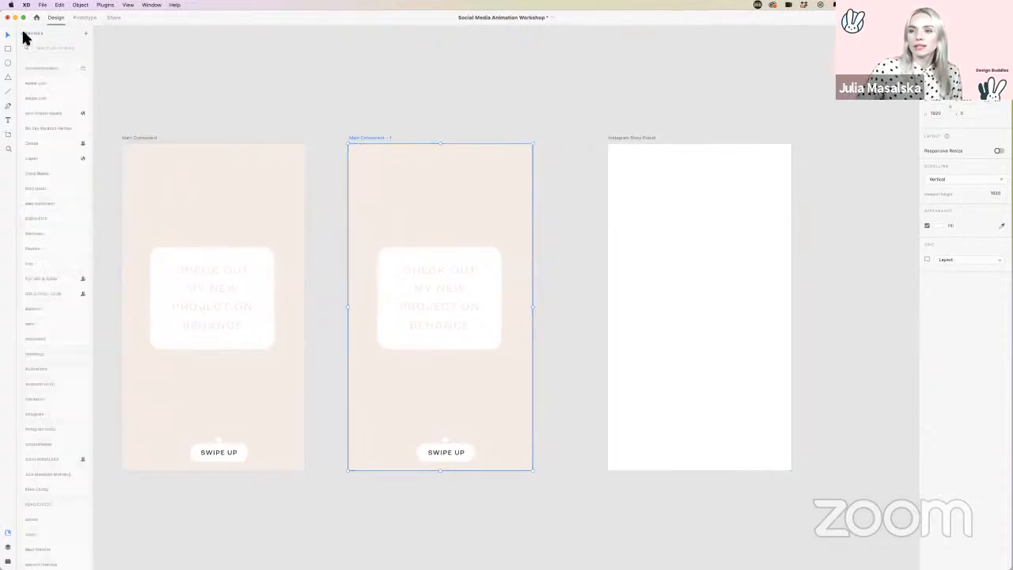
scroll(32, 418, down, 5)
click(34, 409)
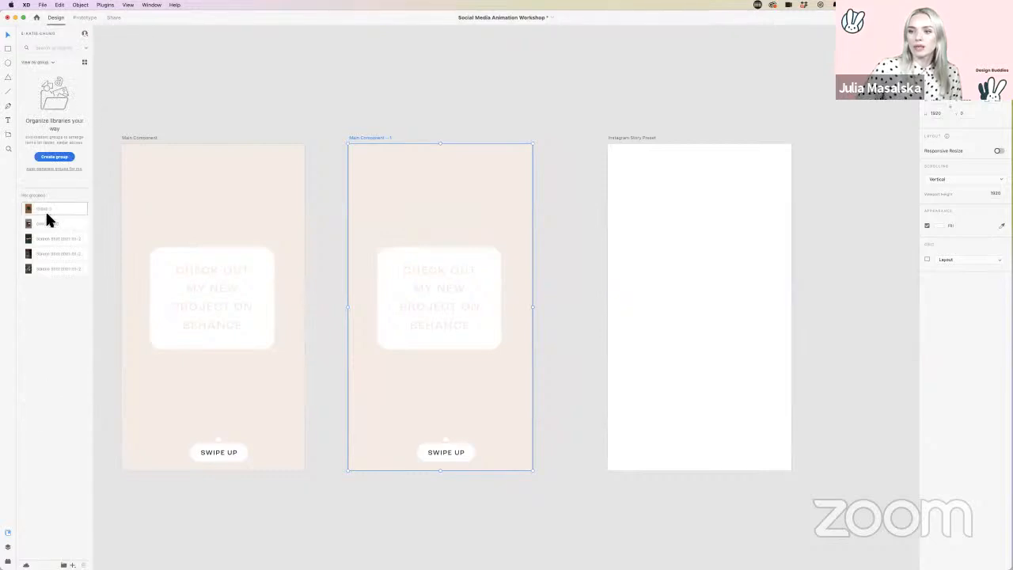
drag(30, 212, 440, 379)
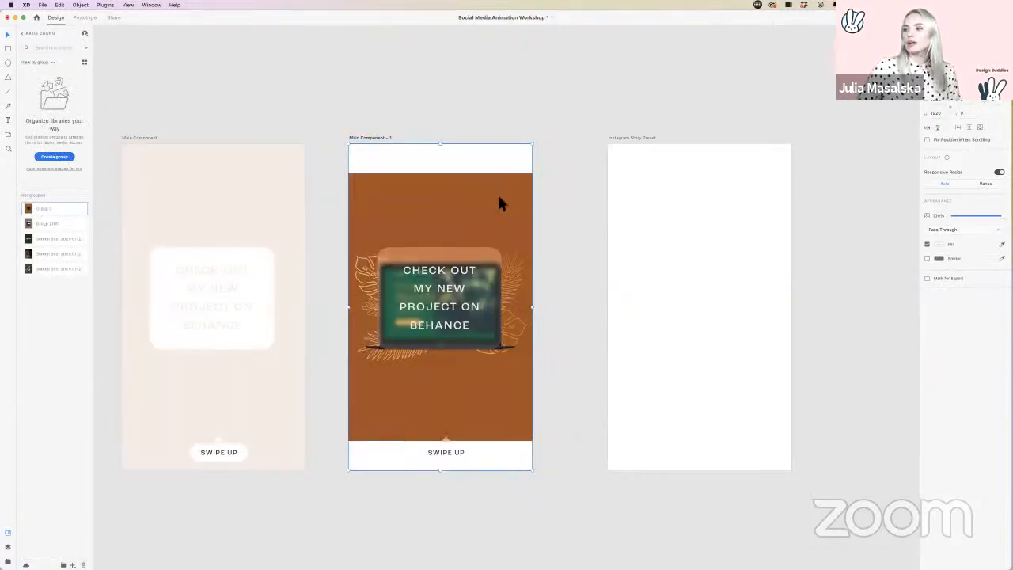
Step: Stretch the orange graphic's background to the copy's top and bottom edges
click(466, 392)
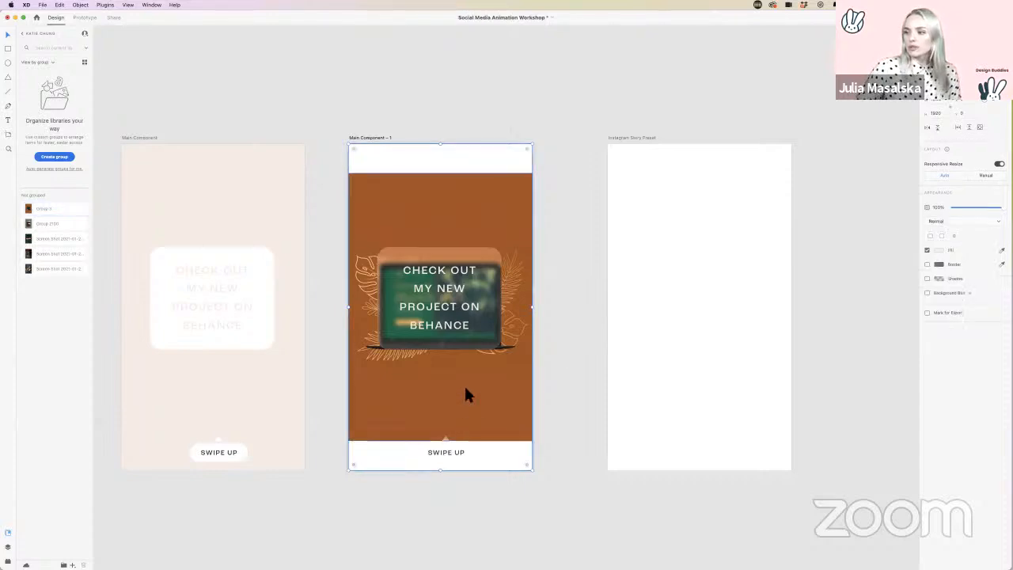
double_click(493, 417)
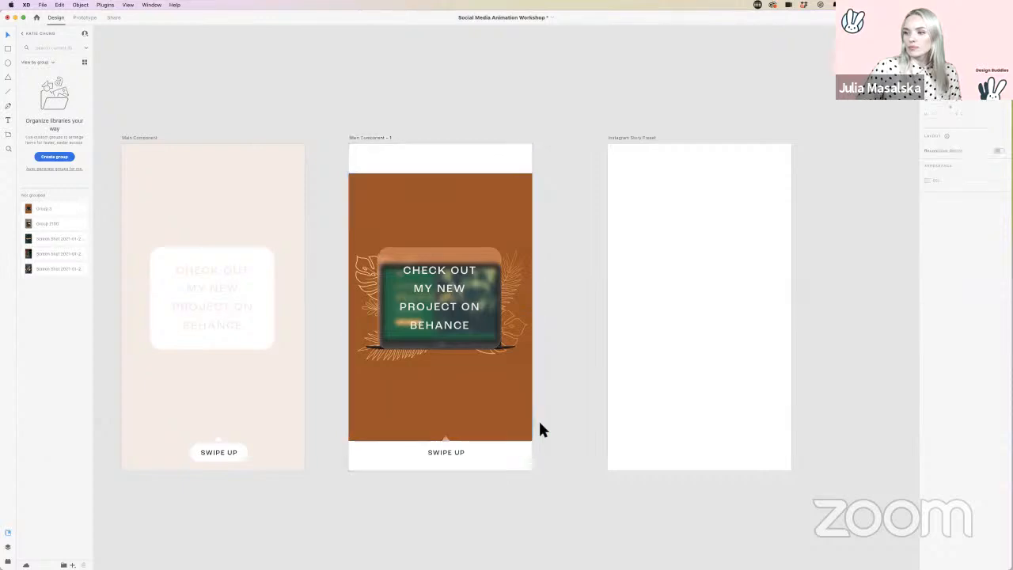
click(483, 425)
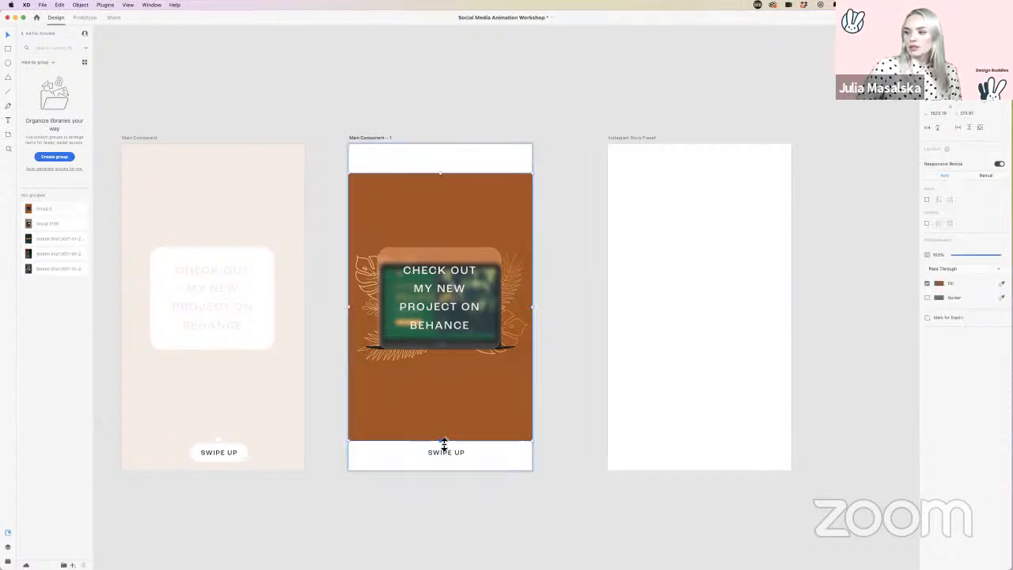
drag(442, 441, 445, 470)
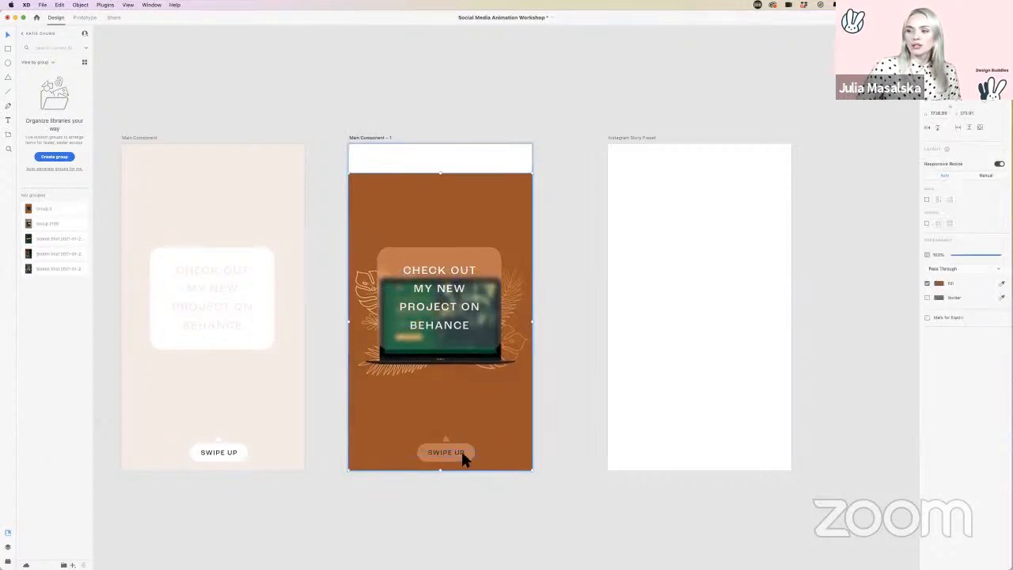
scroll(461, 451, up, 5)
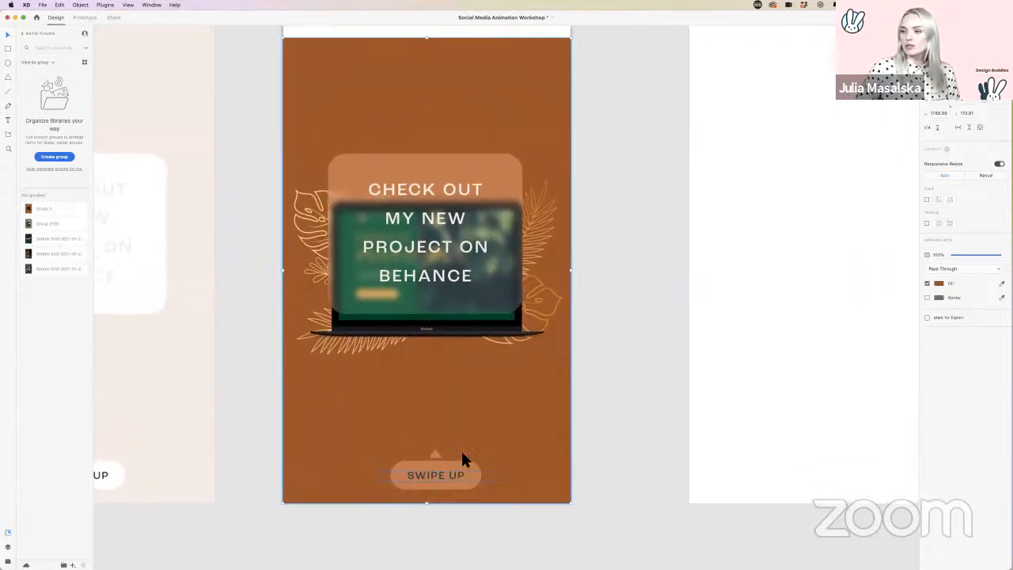
scroll(420, 62, up, 5)
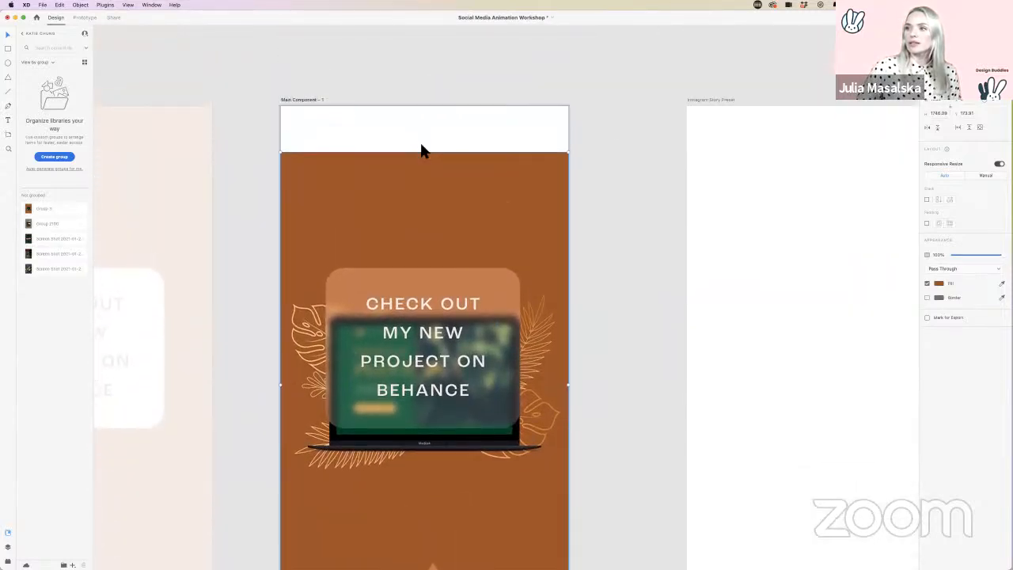
drag(426, 156, 423, 111)
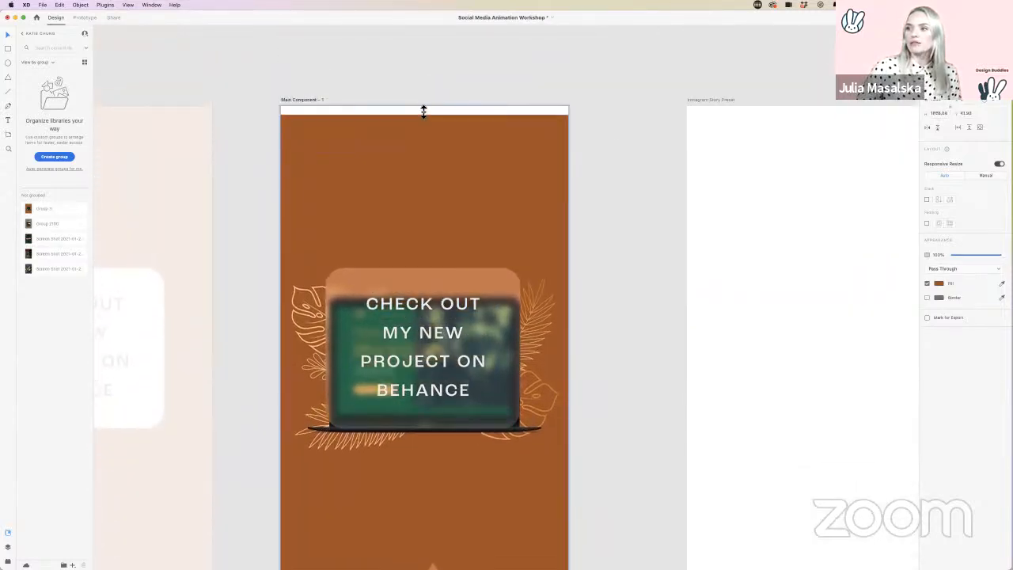
Step: Move the CHECK OUT card up on the copy to reveal the laptop
click(666, 310)
scroll(666, 313, down, 3)
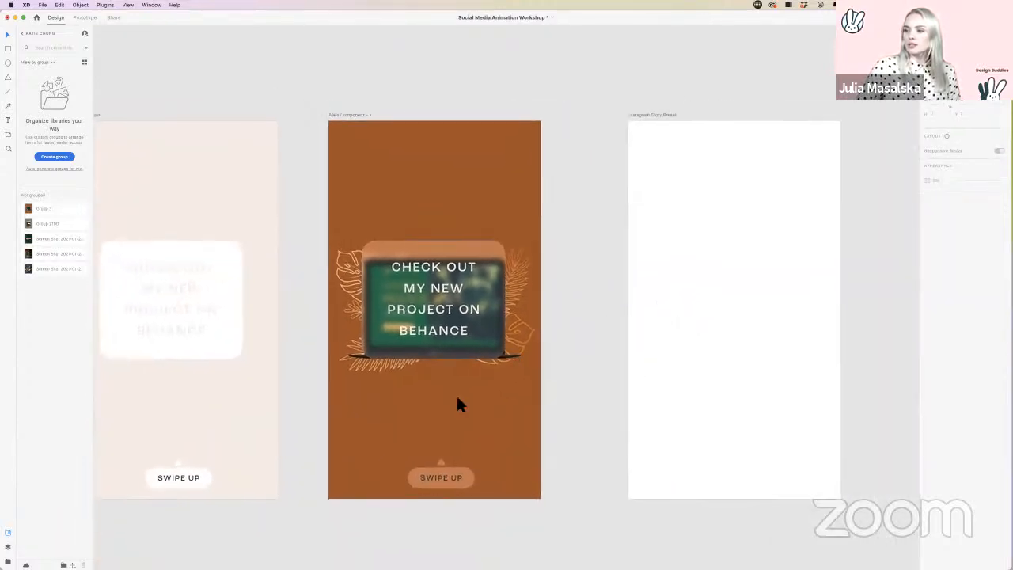
click(444, 479)
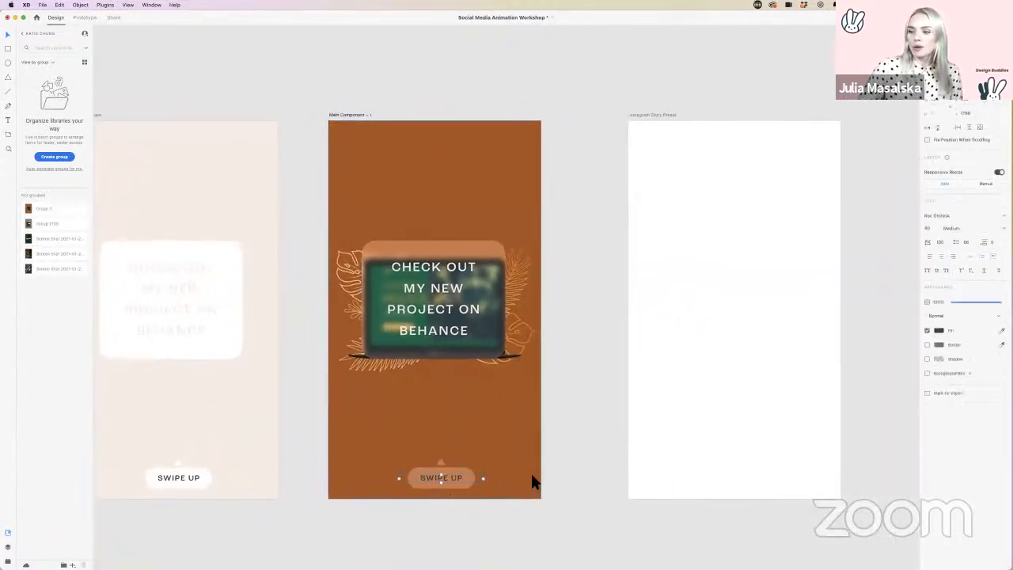
click(564, 428)
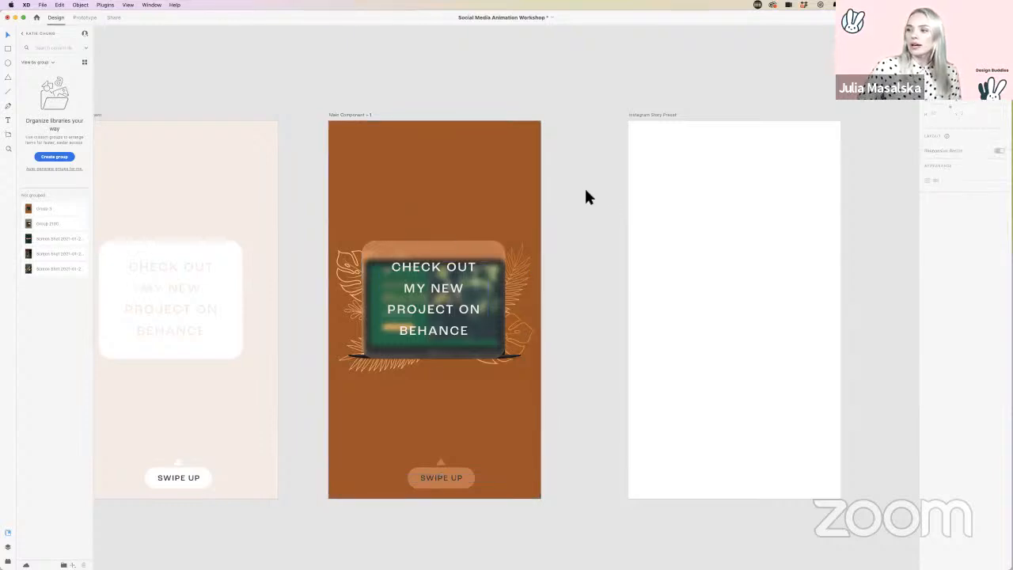
click(456, 241)
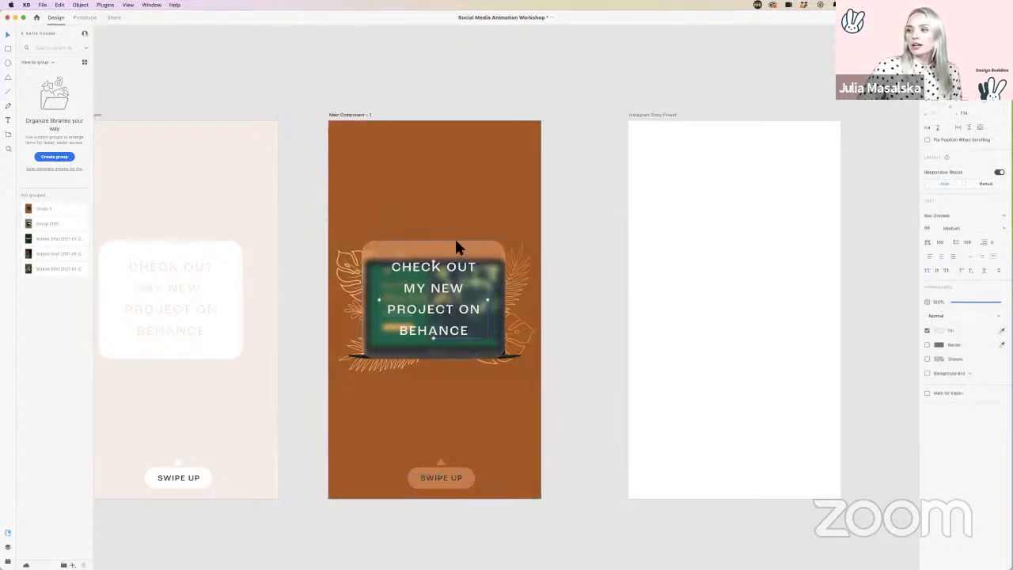
drag(458, 250, 462, 120)
click(558, 235)
Step: Undo the card move, both background stretches and the graphic placement
key(super+z)
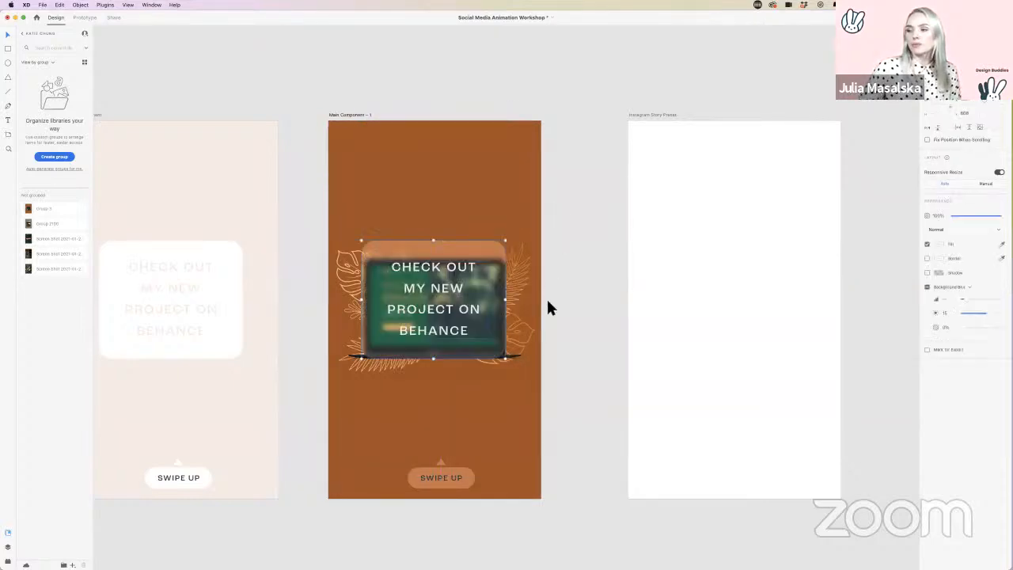
key(super+z)
key(super+z)
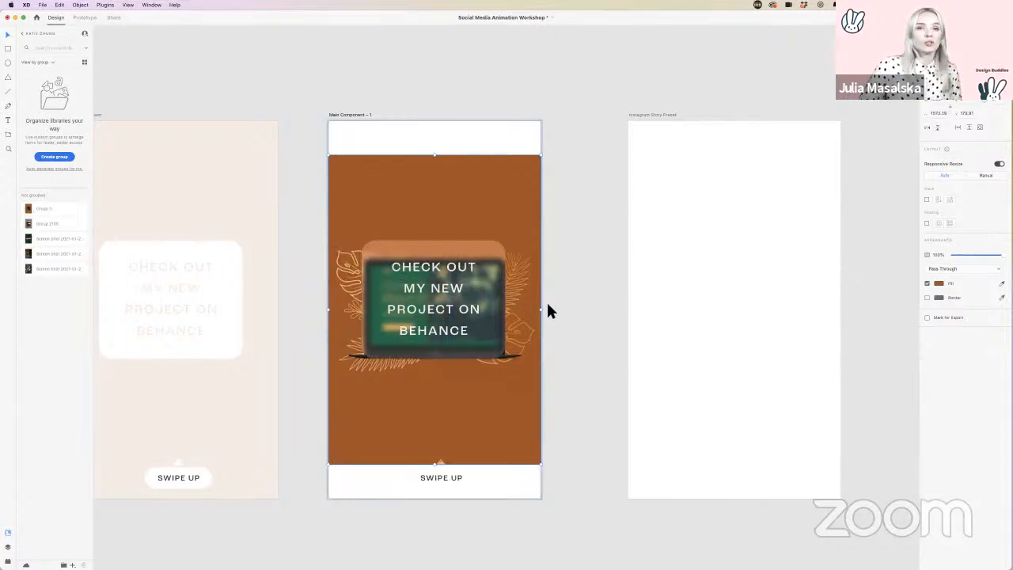
key(super+z)
click(558, 312)
scroll(558, 312, left, 1)
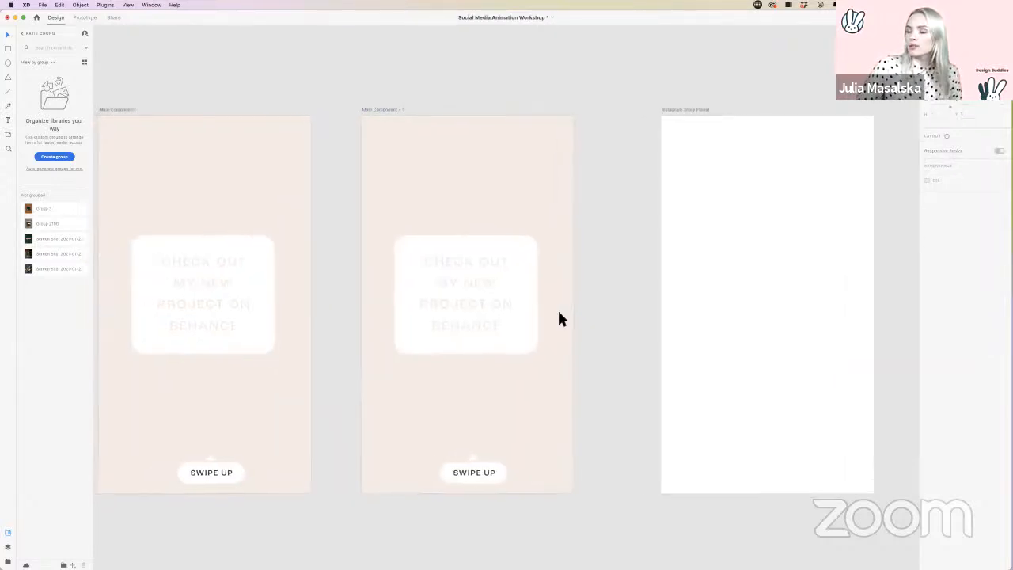
scroll(558, 318, left, 1)
Step: Delete the duplicate artboard and give the SWIPE UP text the light swatch colour
click(410, 108)
key(BackSpace)
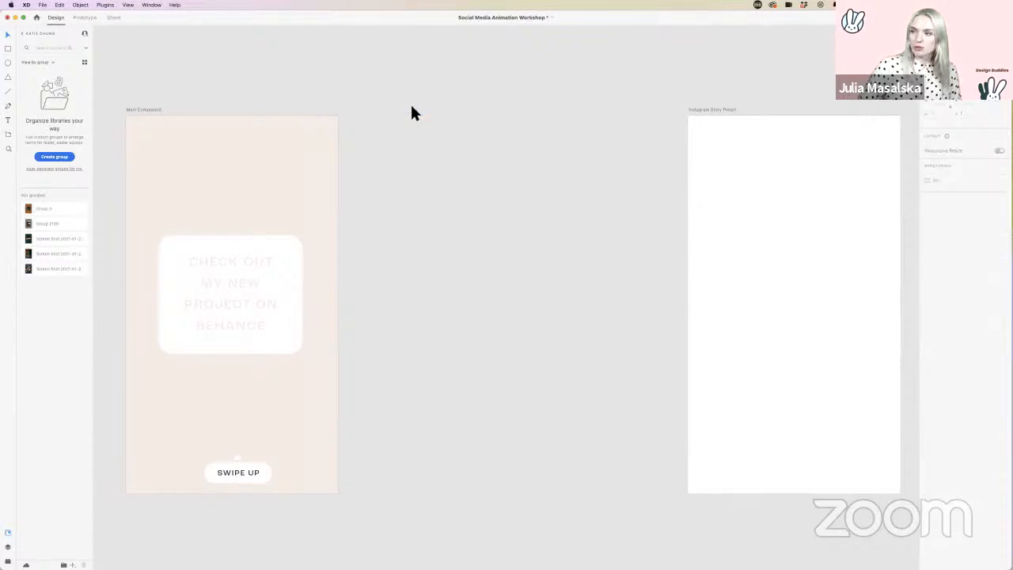
click(239, 473)
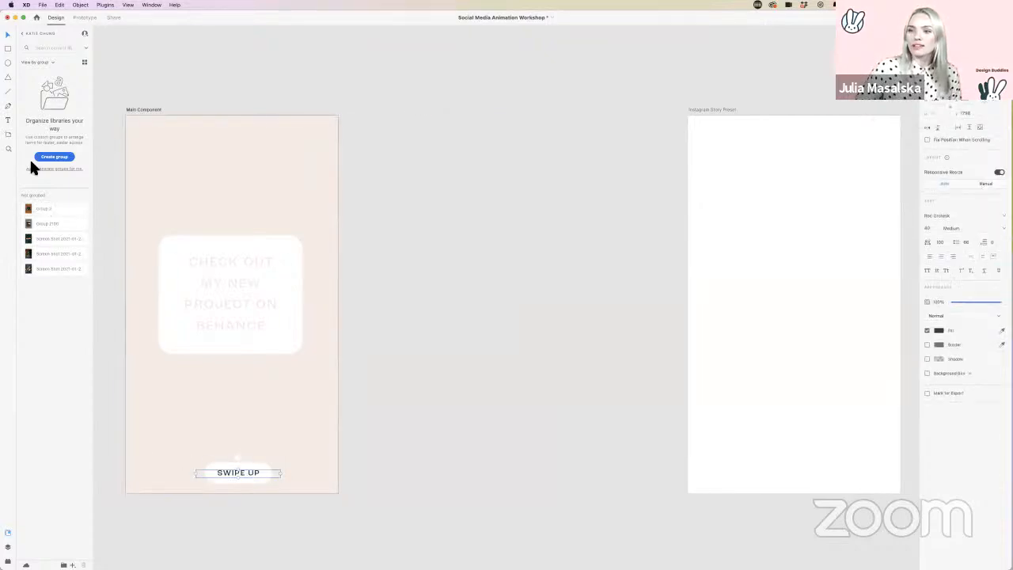
click(24, 35)
click(39, 74)
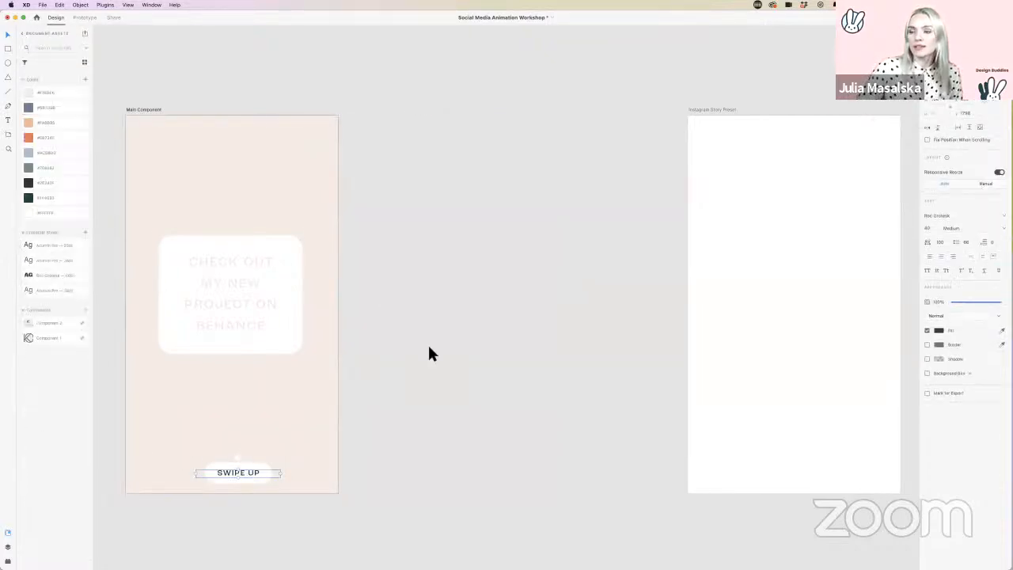
click(42, 93)
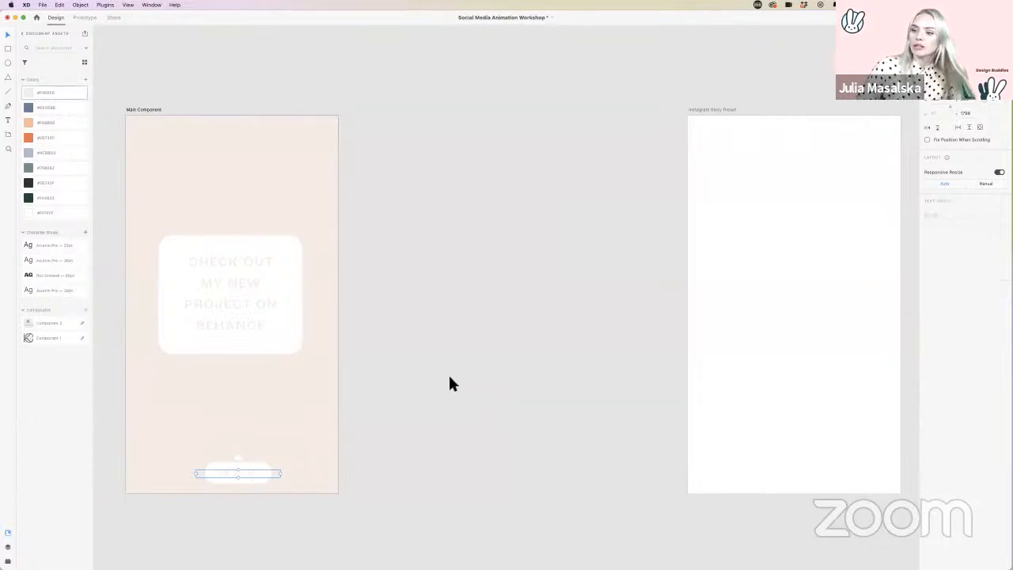
click(447, 373)
Step: Try blue-grey #ACBBC0, white and light orange #FAB895 backgrounds, settling on the pale top swatch
scroll(427, 402, down, 2)
scroll(428, 403, left, 2)
click(364, 376)
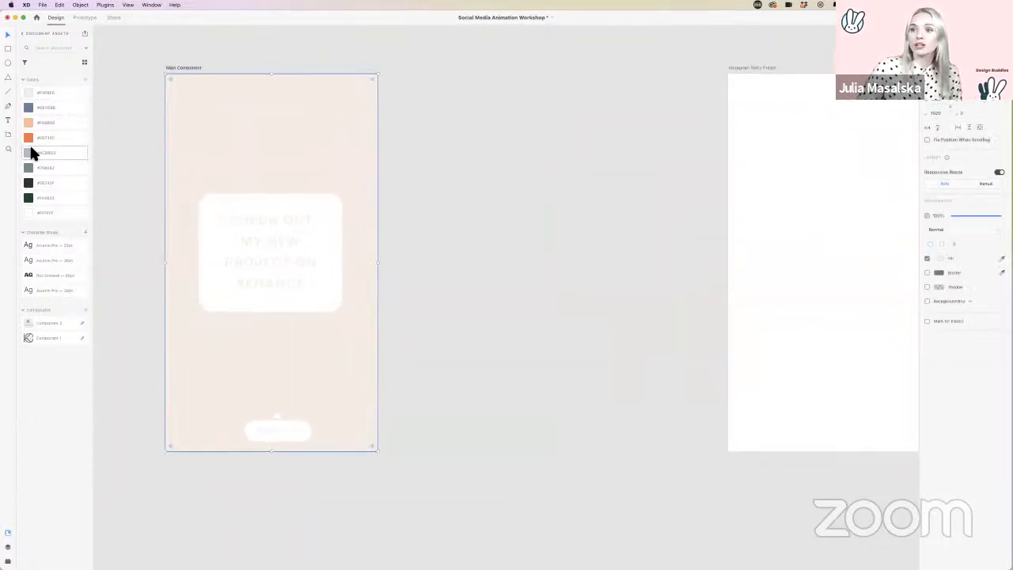
click(45, 158)
click(421, 290)
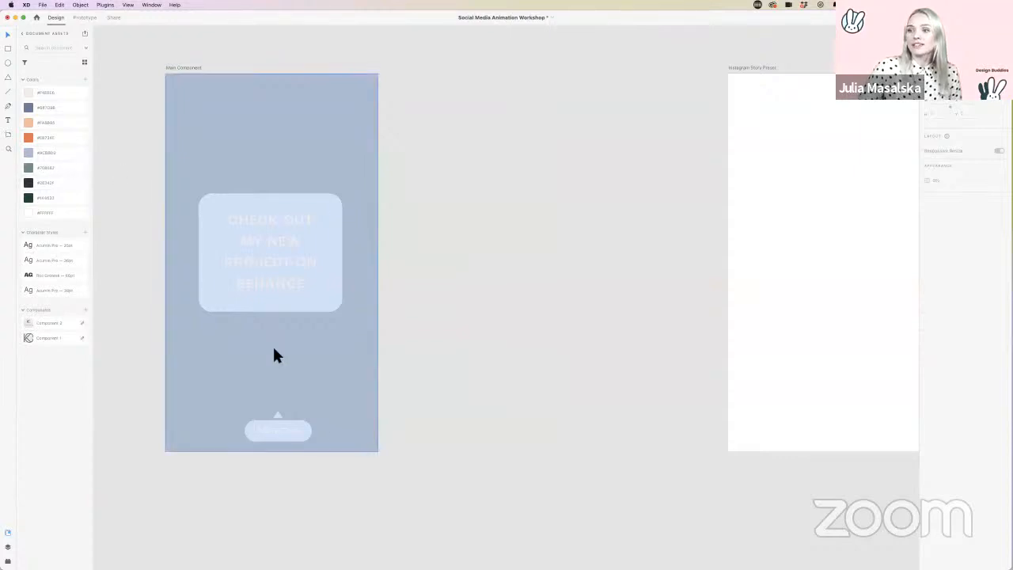
click(215, 370)
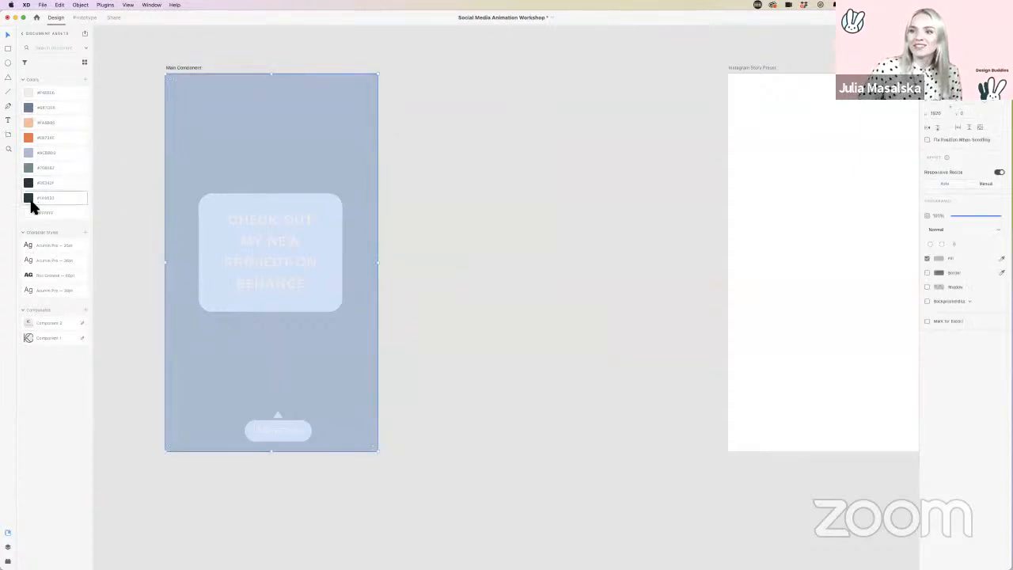
click(76, 215)
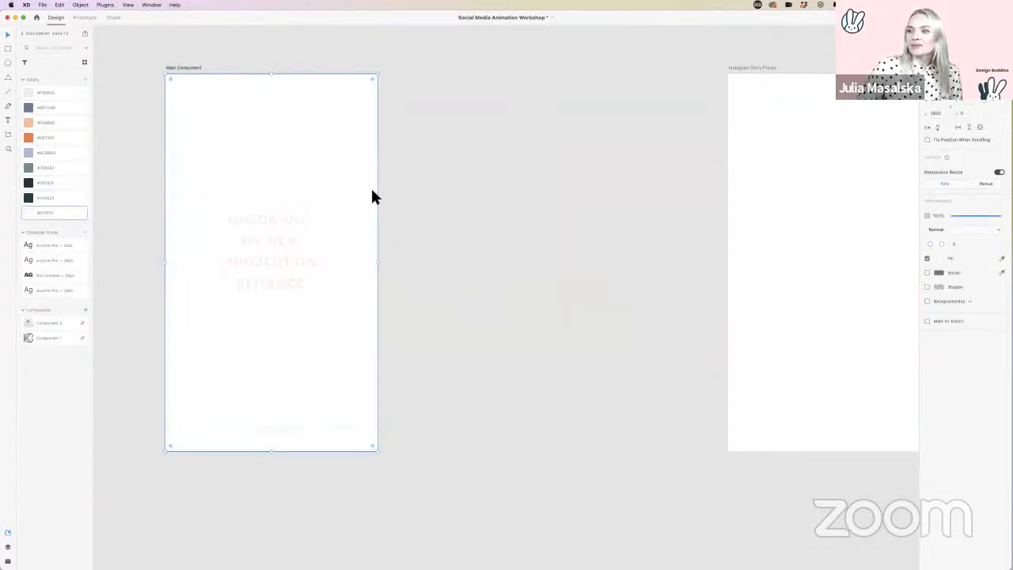
click(29, 123)
click(517, 240)
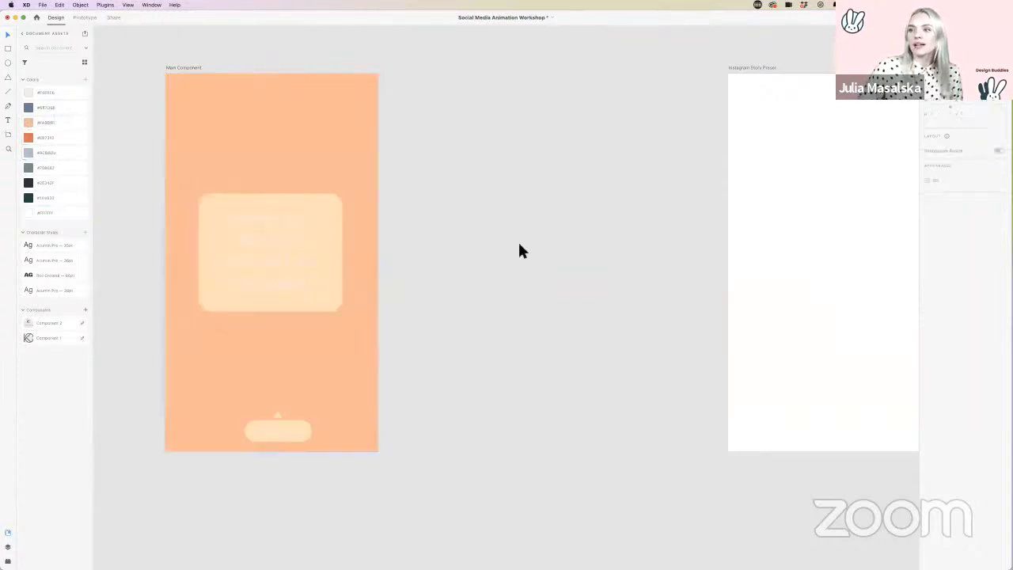
click(370, 234)
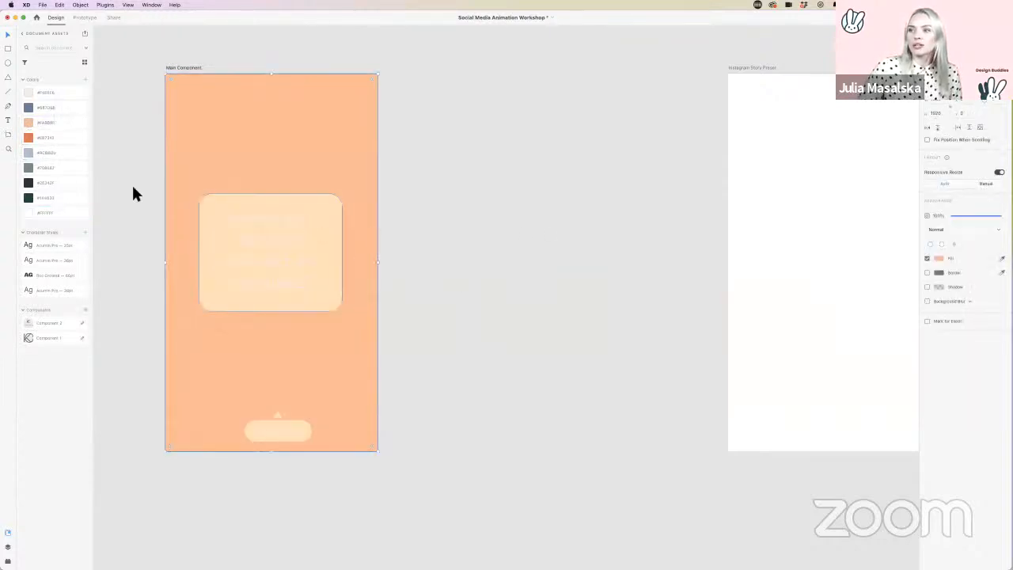
click(32, 93)
click(466, 373)
scroll(466, 373, up, 1)
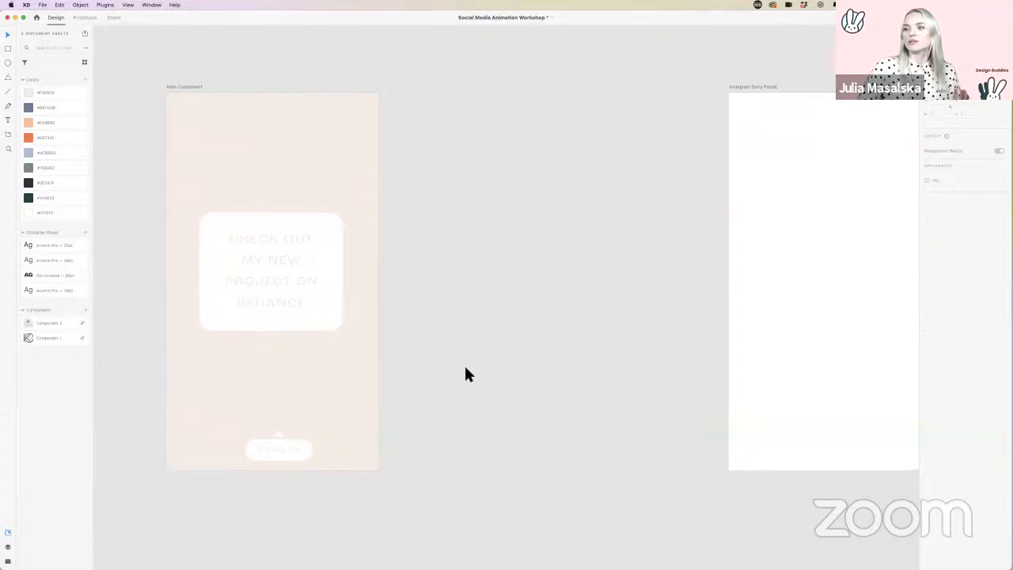
click(299, 316)
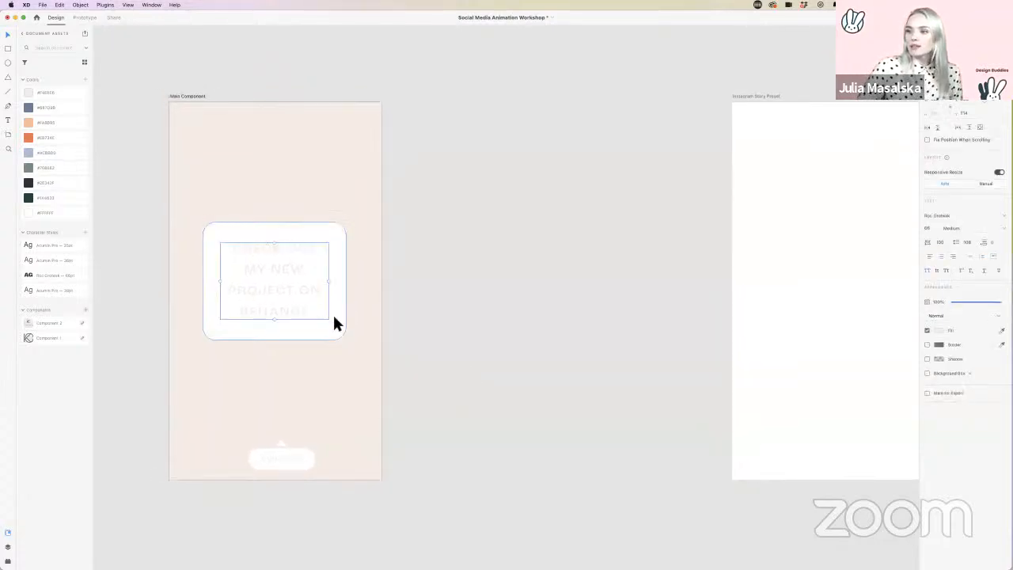
Step: Set the headline's line spacing to 80 and drag it down to centre it in the card
scroll(278, 299, up, 4)
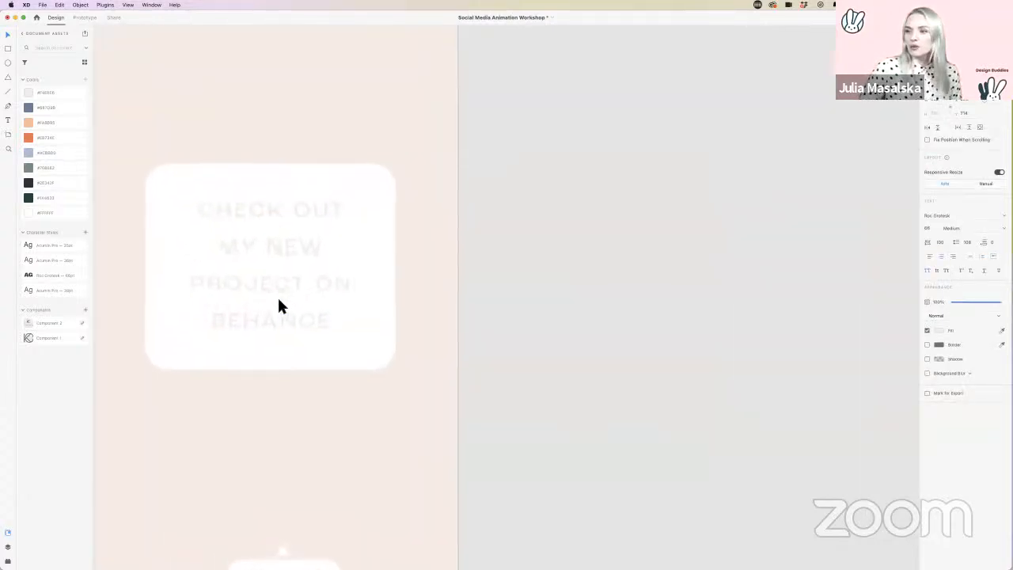
scroll(279, 299, left, 2)
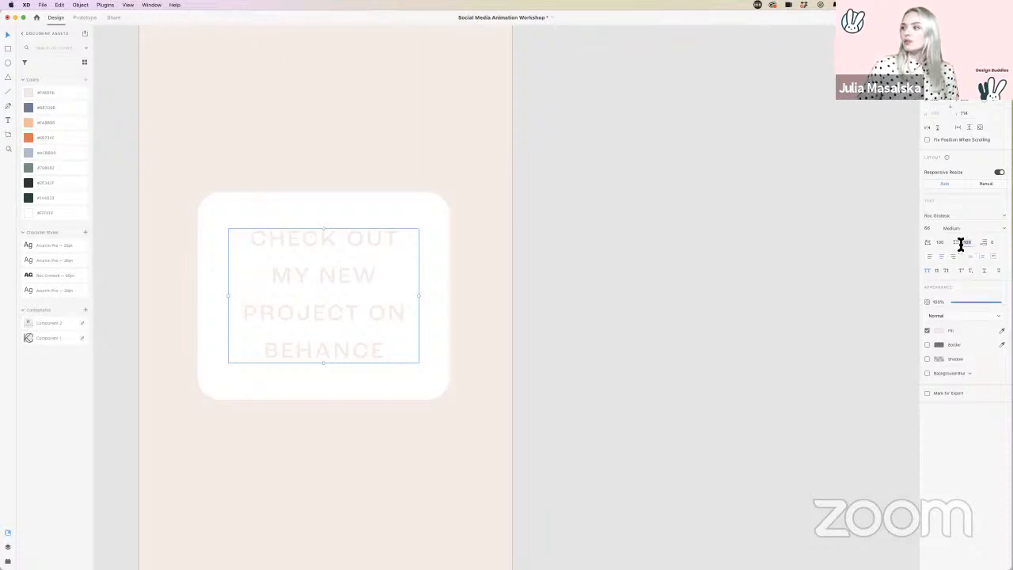
click(966, 245)
text(8)
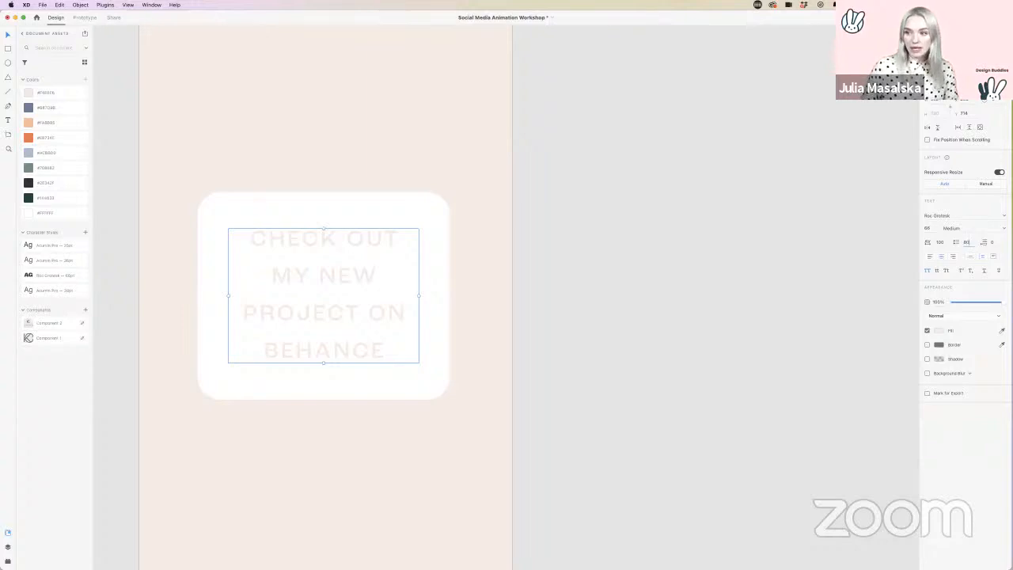
text(0)
key(Return)
click(576, 309)
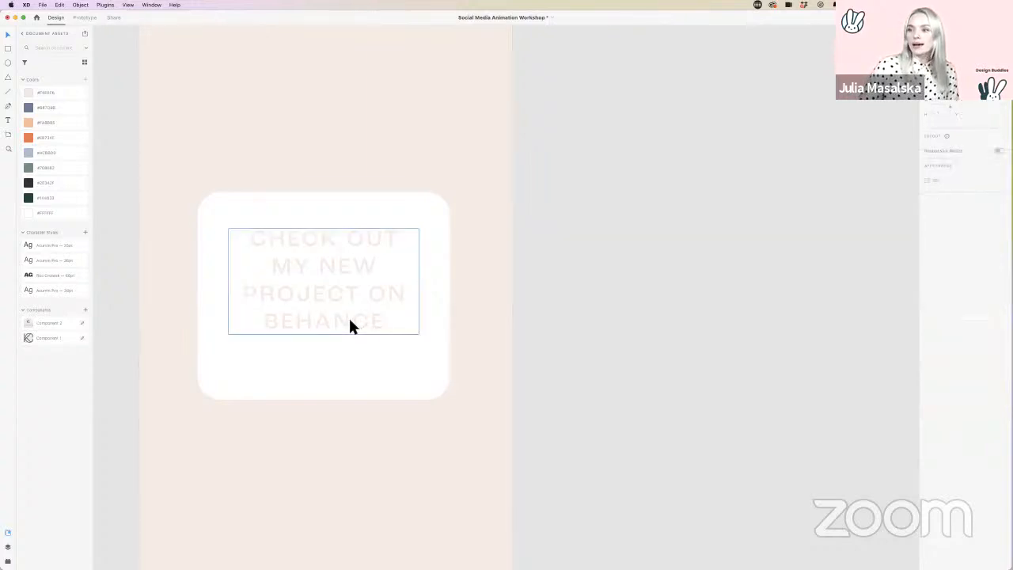
drag(351, 296, 351, 312)
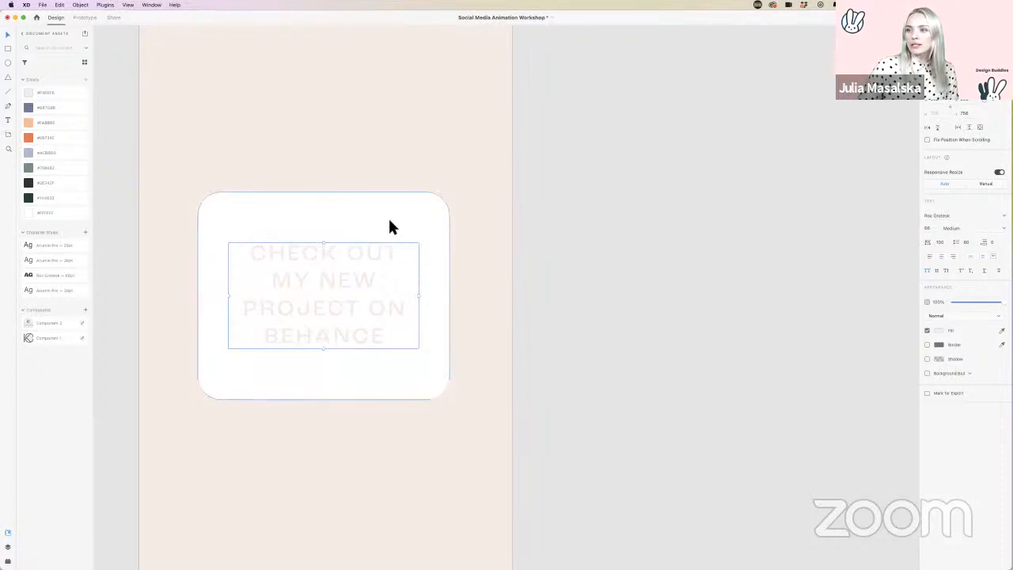
Step: Shrink the white card evenly from its top edge, undoing the overshooting resize
click(325, 209)
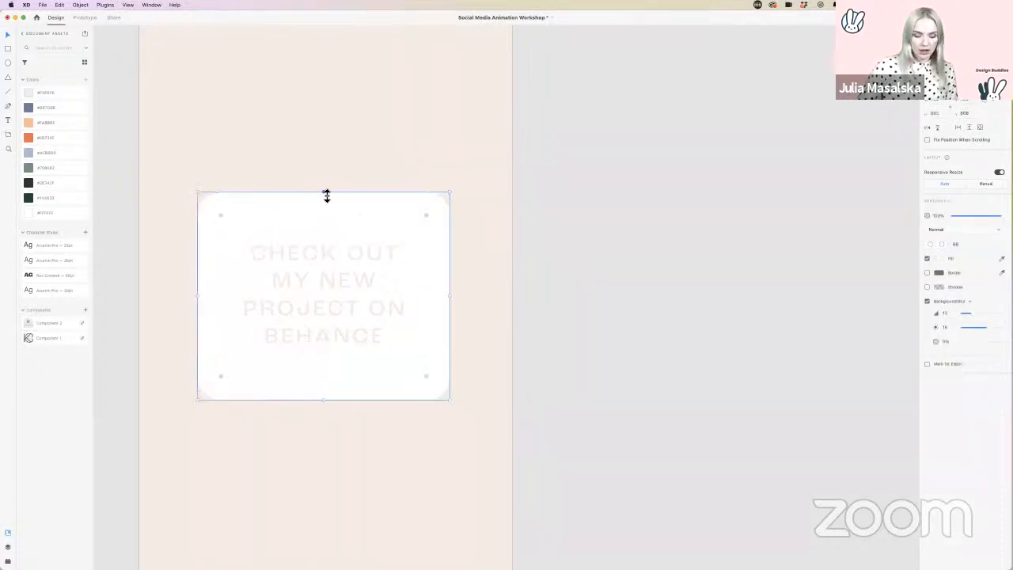
mouse_move(327, 196)
mouse_down()
mouse_move(327, 217)
mouse_move(323, 188)
mouse_up()
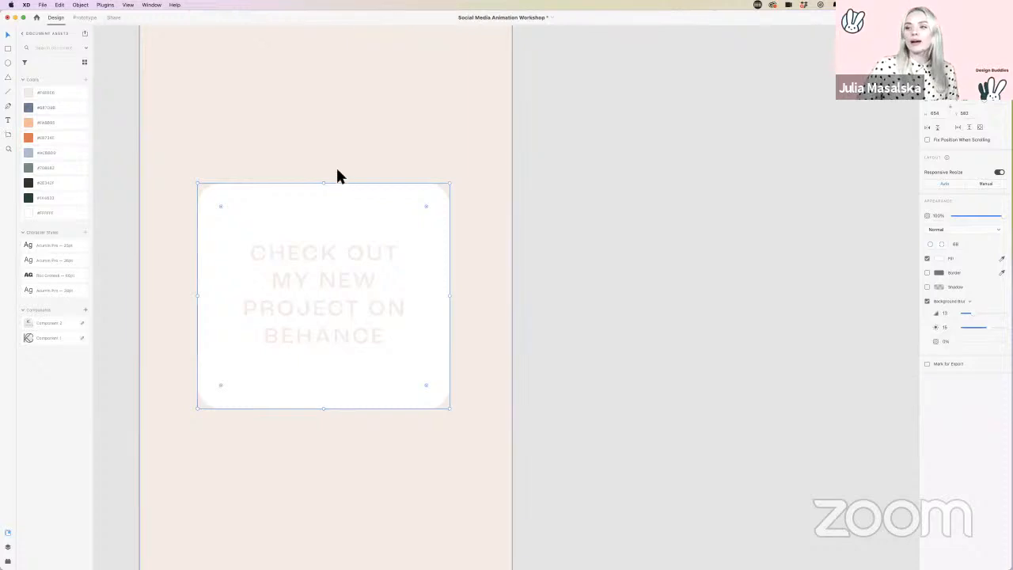
mouse_move(323, 185)
mouse_down()
mouse_move(327, 211)
mouse_move(325, 171)
mouse_up()
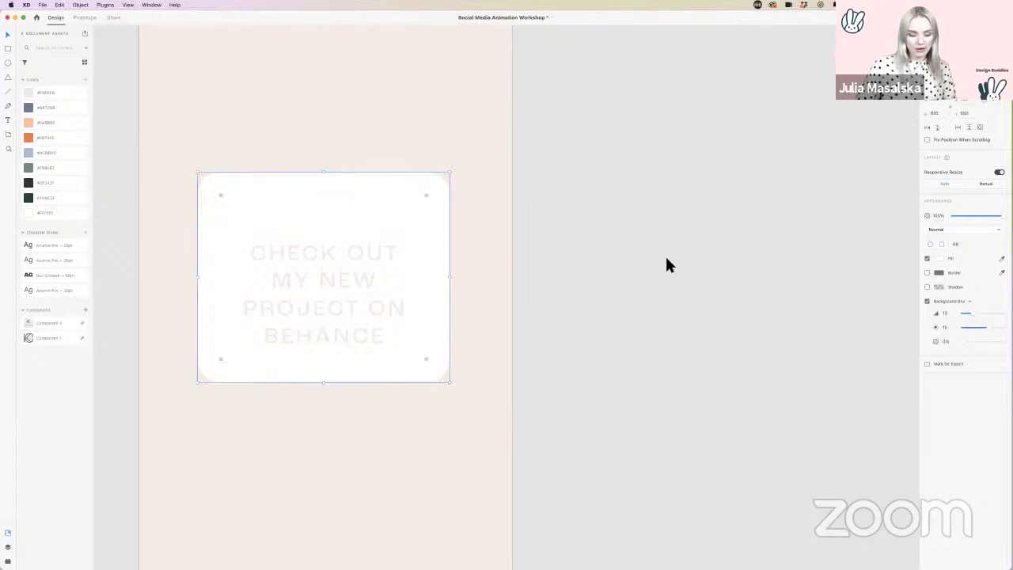
key(super+z)
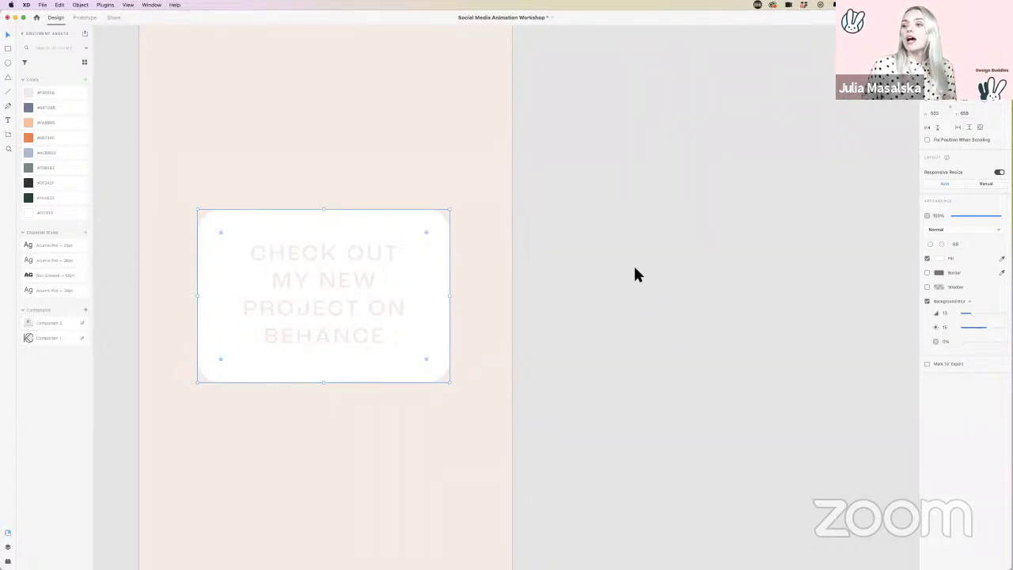
scroll(632, 273, left, 2)
Step: Zoom out to the full artboard and check the card's Option distance guides to the edges
click(619, 297)
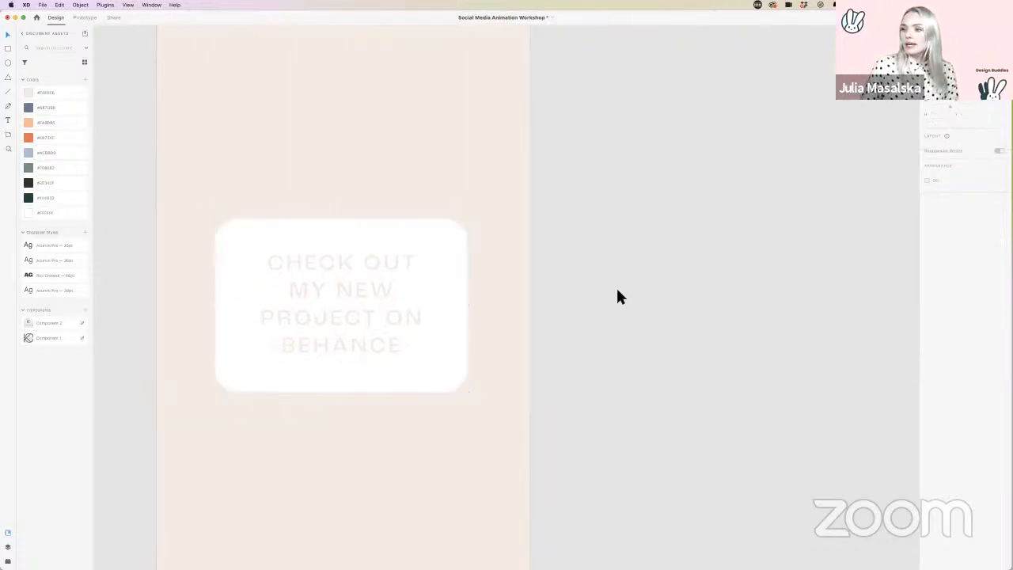
scroll(620, 296, down, 3)
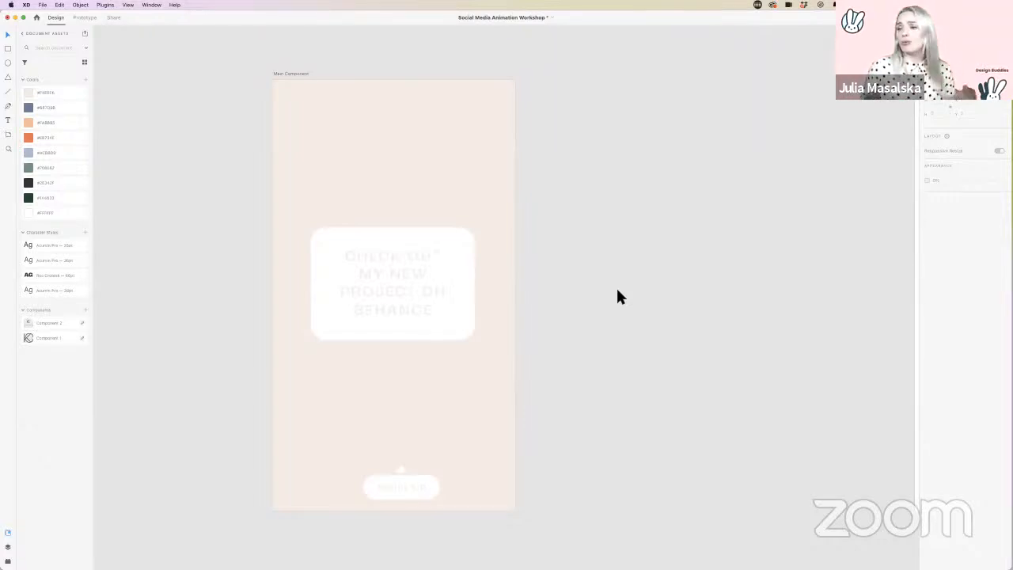
scroll(619, 297, right, 5)
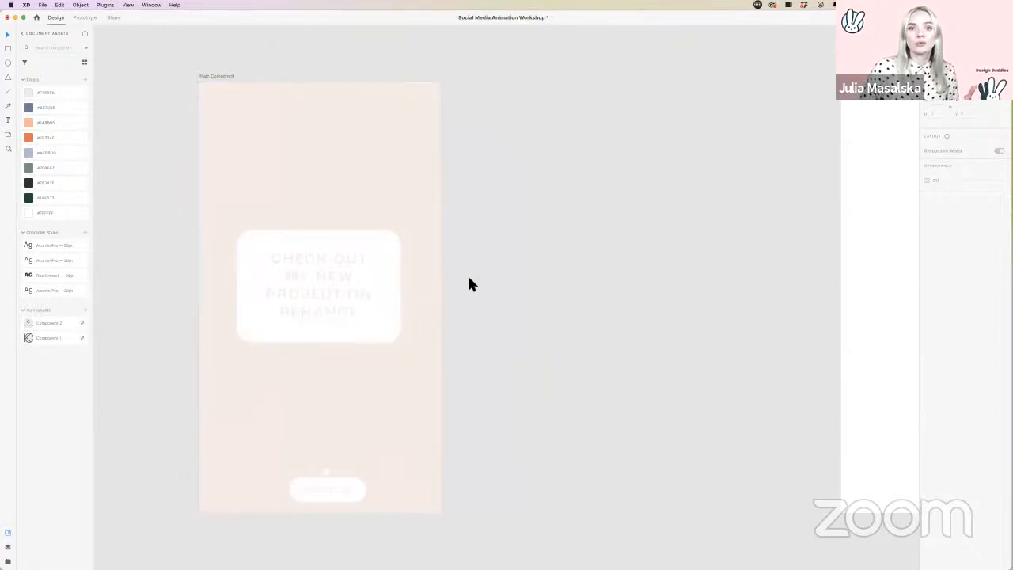
click(388, 251)
scroll(477, 309, left, 1)
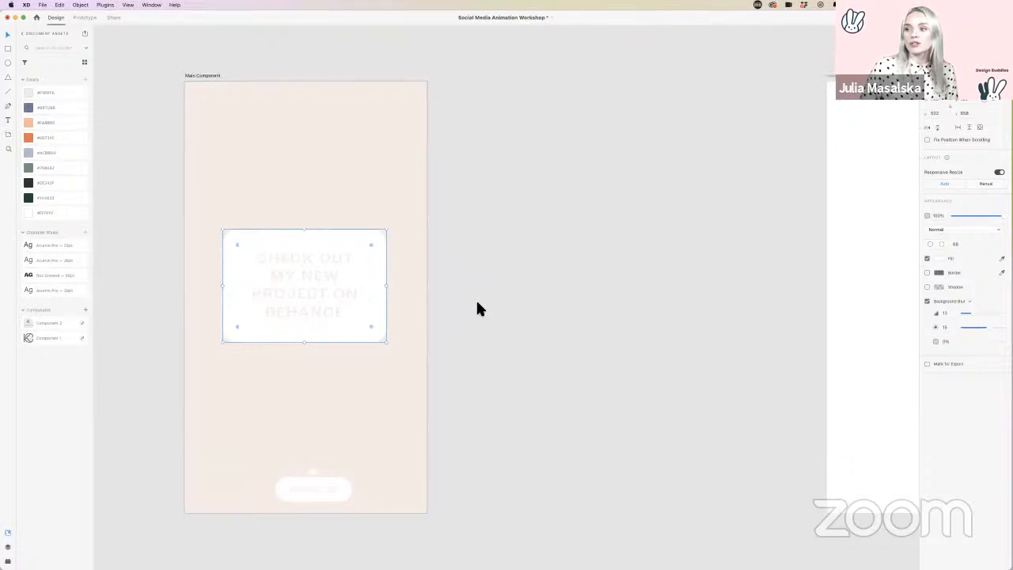
scroll(477, 309, left, 3)
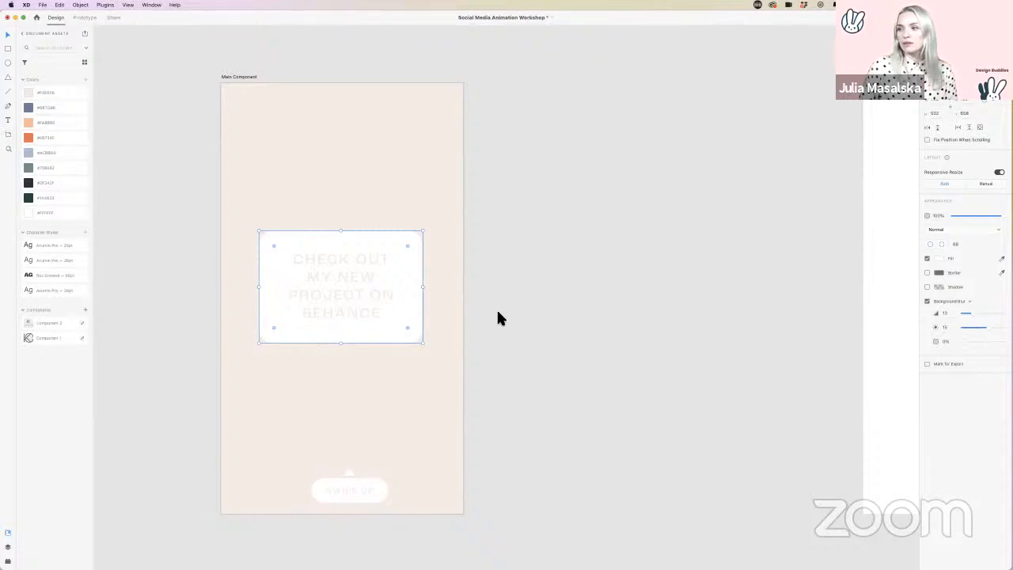
click(498, 317)
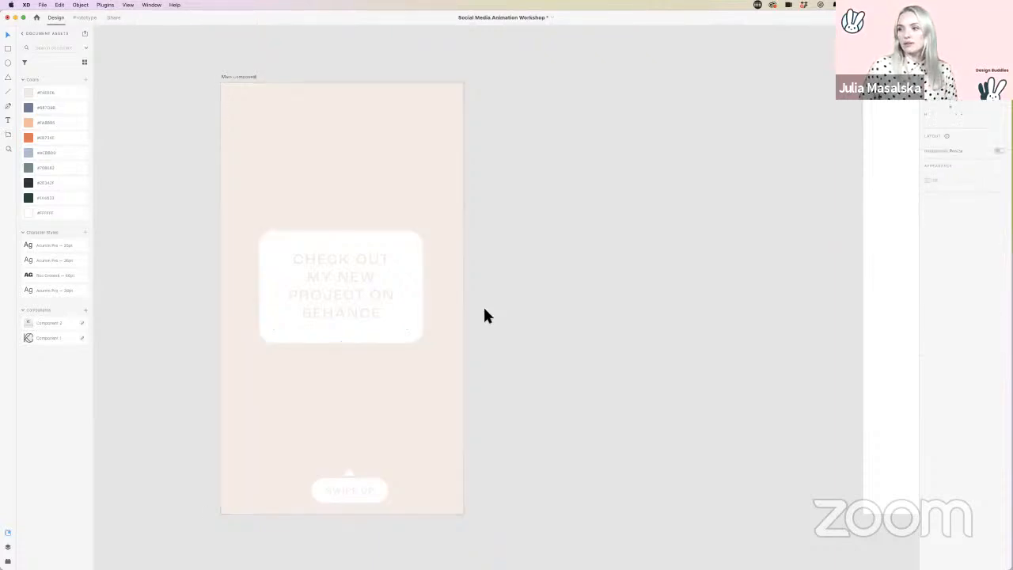
click(397, 234)
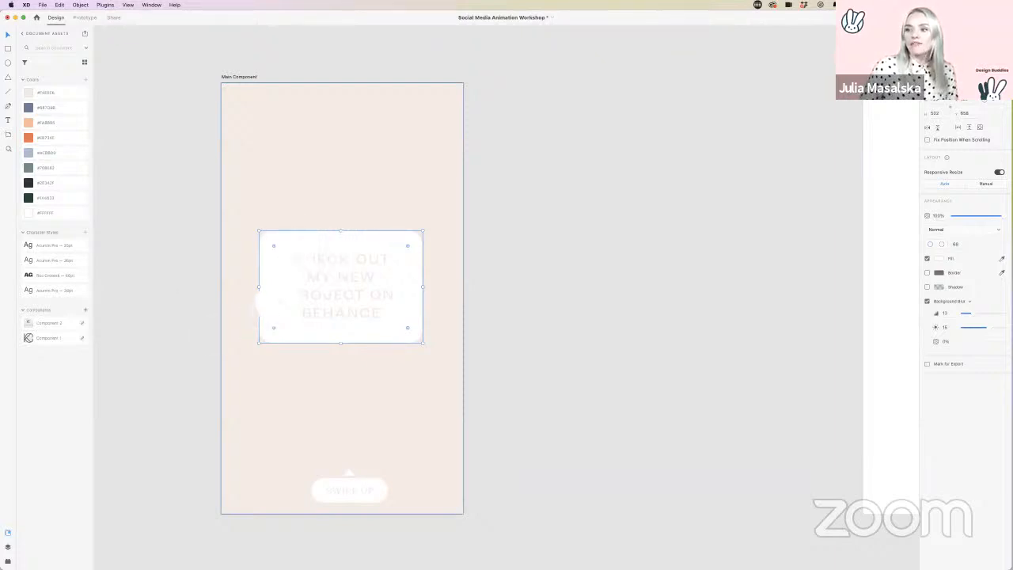
key(alt)
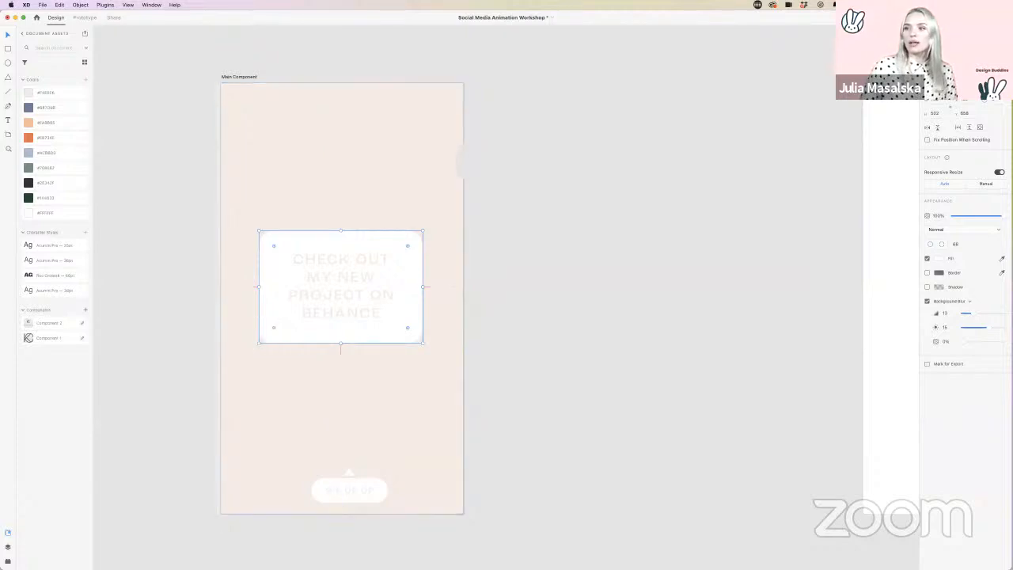
click(443, 167)
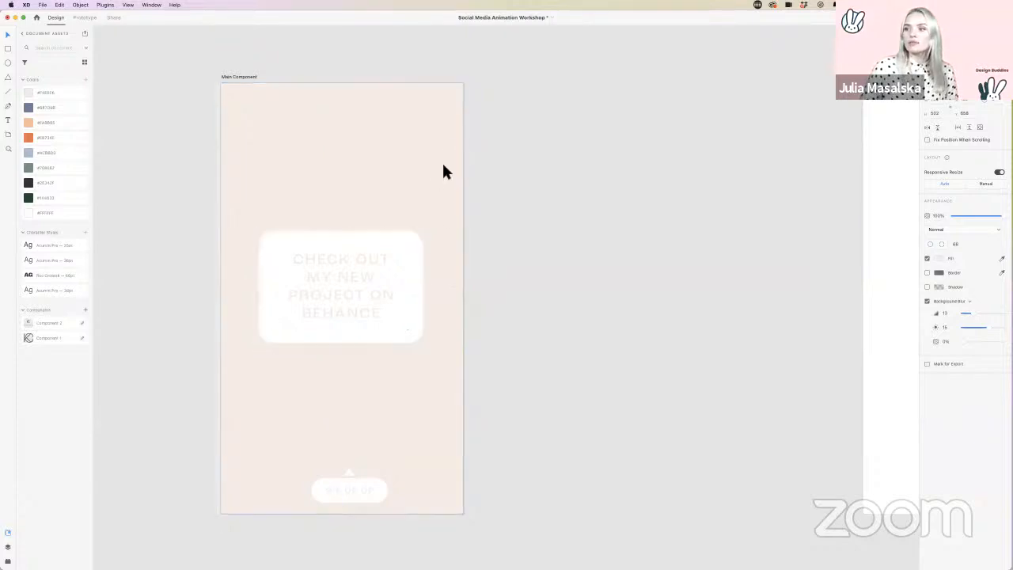
click(519, 241)
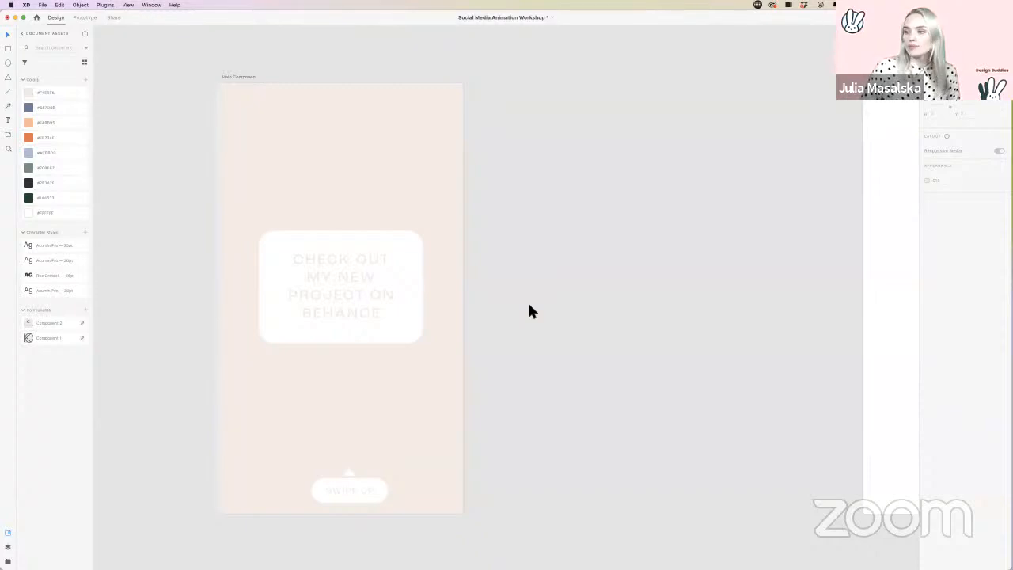
scroll(529, 305, right, 1)
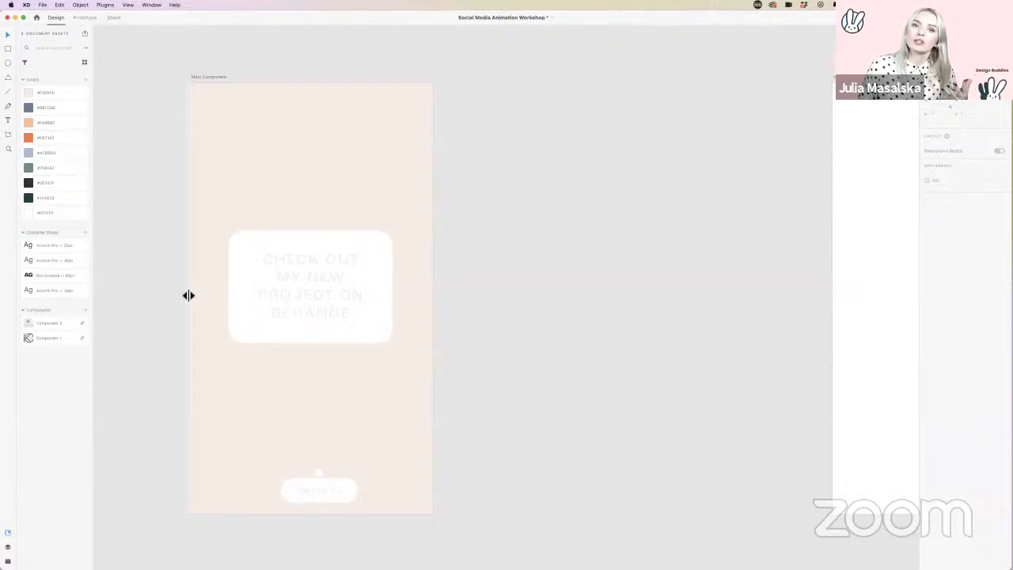
drag(188, 295, 231, 298)
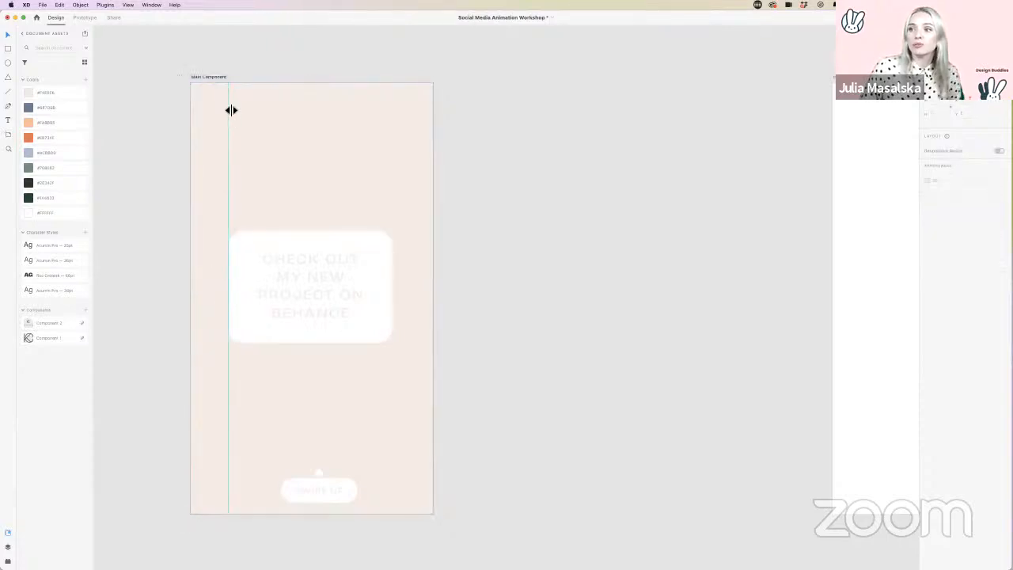
mouse_move(231, 110)
mouse_down()
mouse_move(192, 118)
mouse_move(231, 119)
mouse_up()
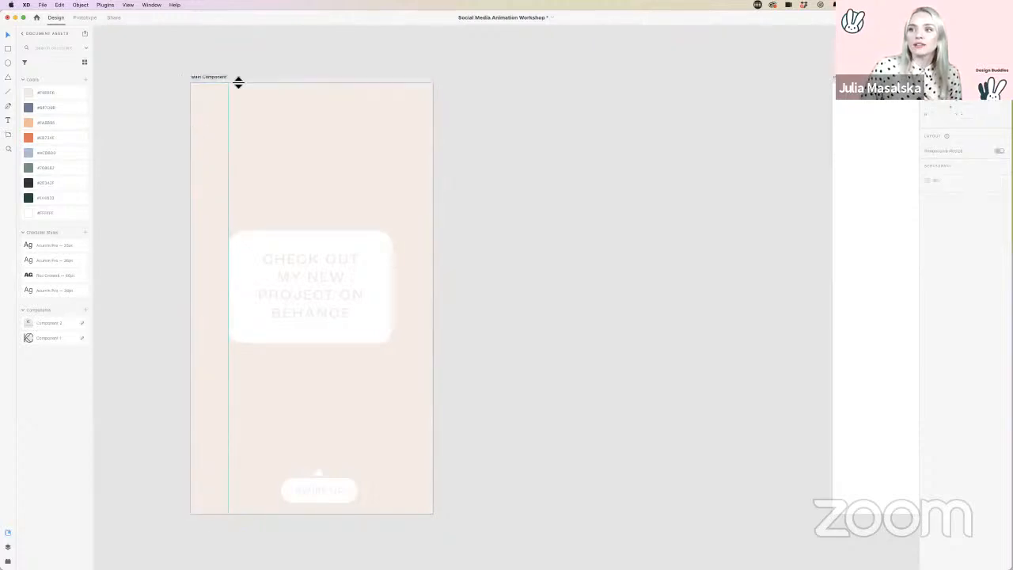
drag(238, 82, 392, 212)
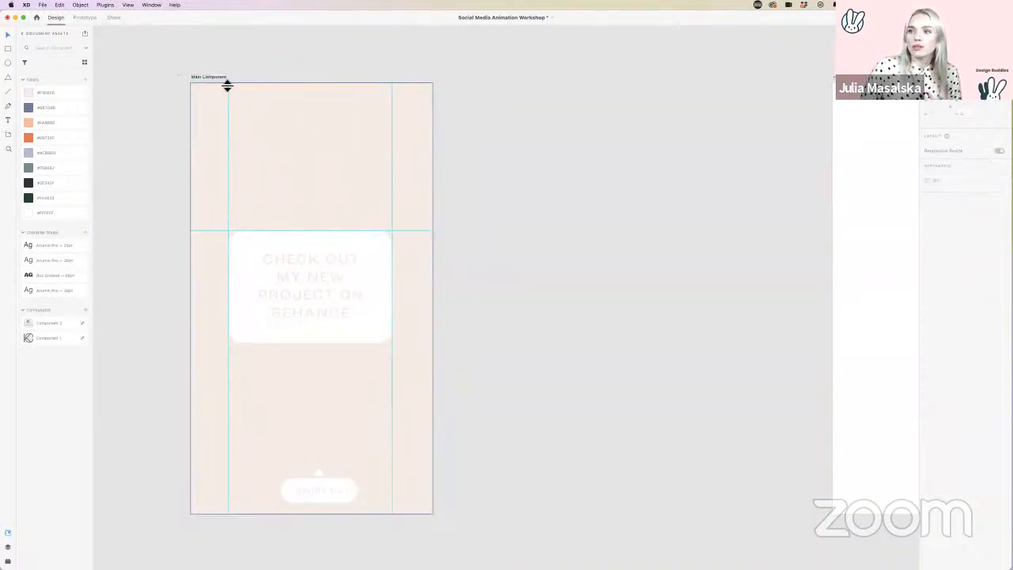
drag(226, 84, 227, 344)
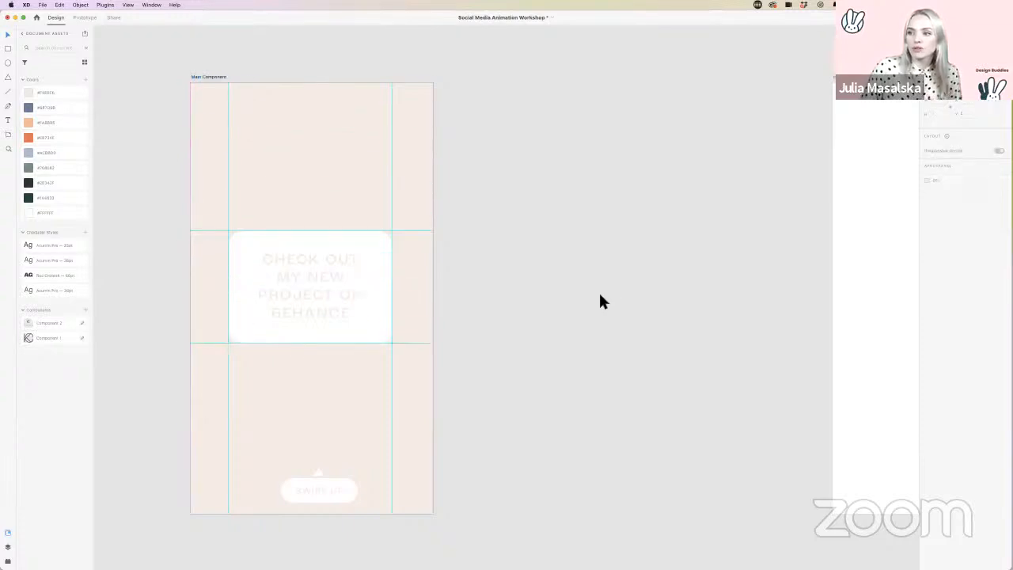
key(super+z)
key(super+z)
key(super+z)
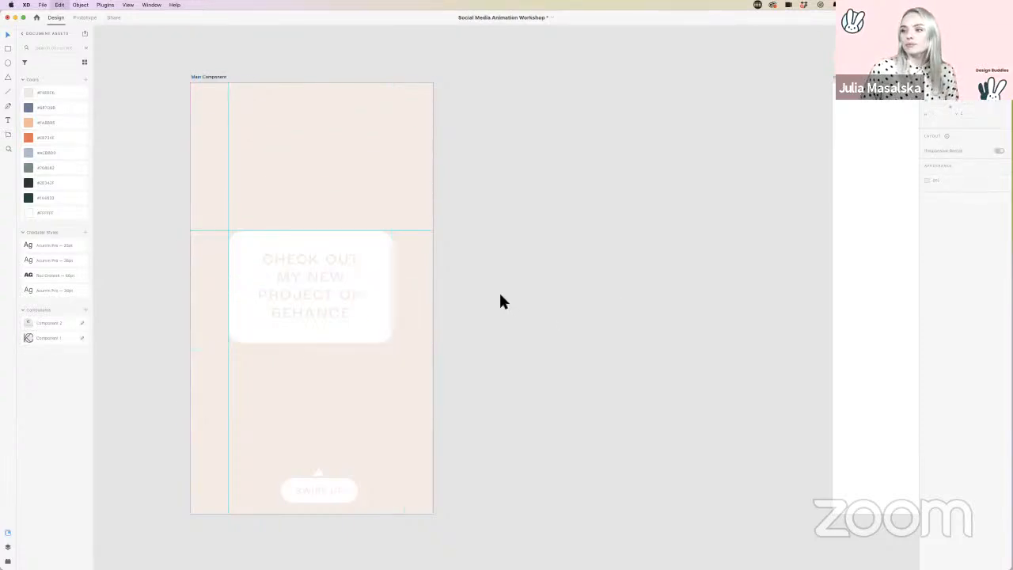
key(super+z)
key(super+z)
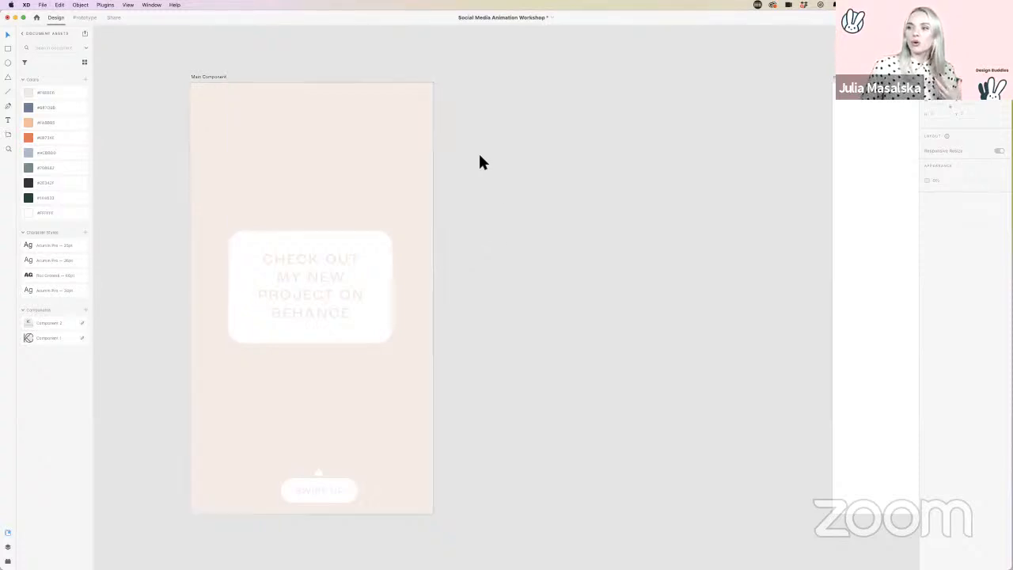
Step: Marquee-select the card, SWIPE UP button and arrow on the Main Component artboard
drag(479, 159, 214, 522)
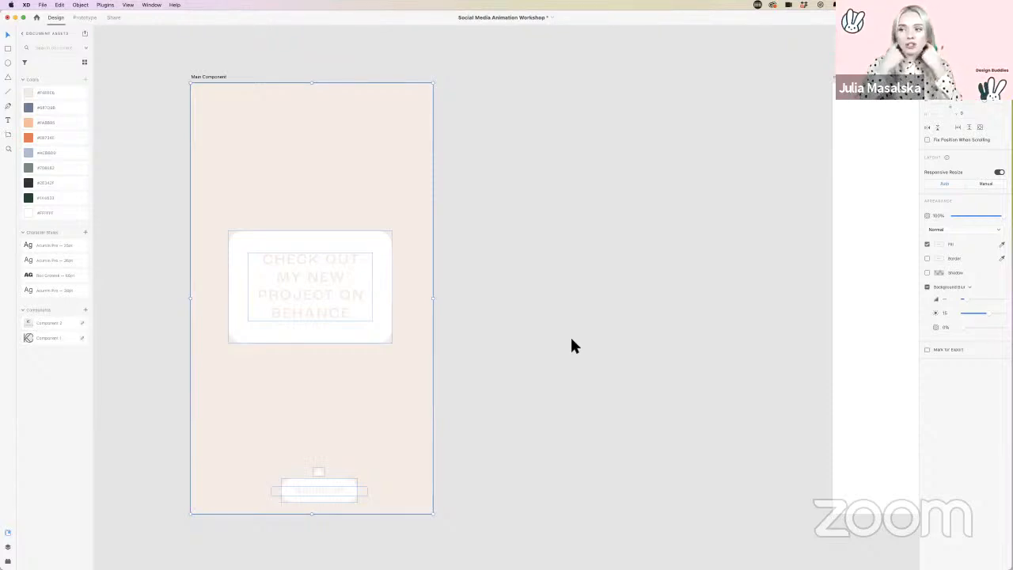
scroll(587, 330, down, 10)
scroll(587, 331, left, 3)
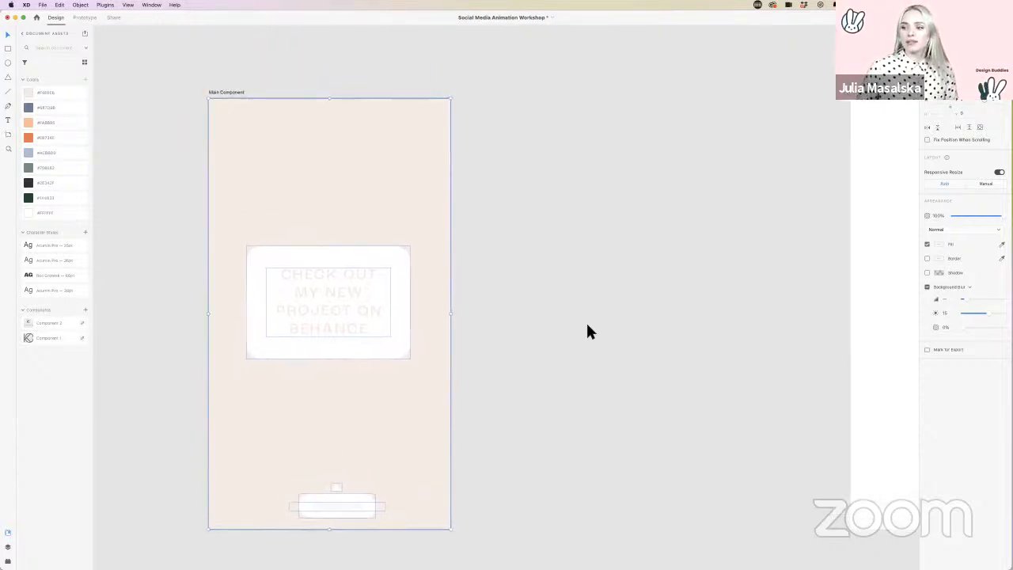
scroll(415, 421, up, 3)
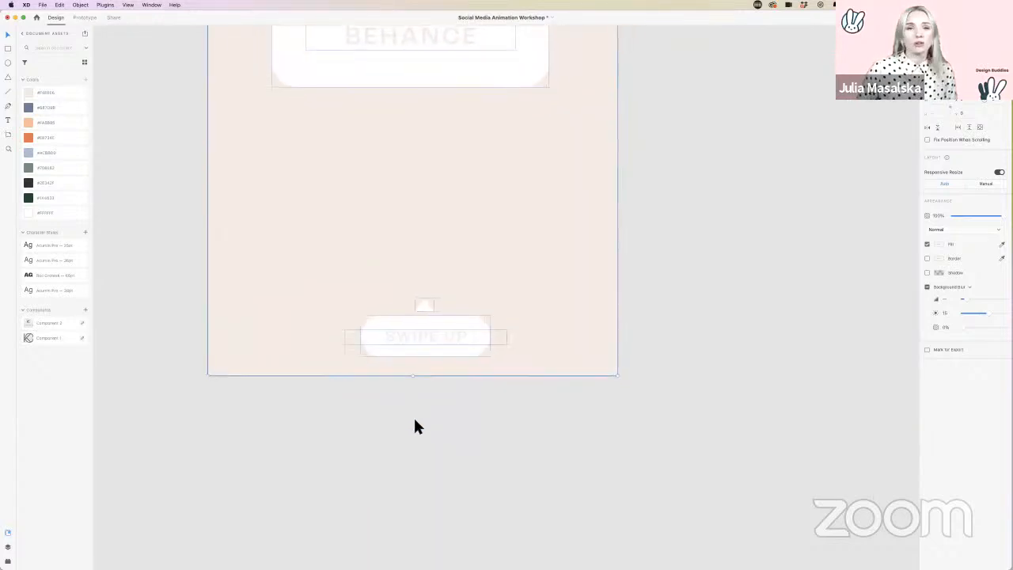
scroll(414, 421, down, 4)
scroll(414, 420, down, 3)
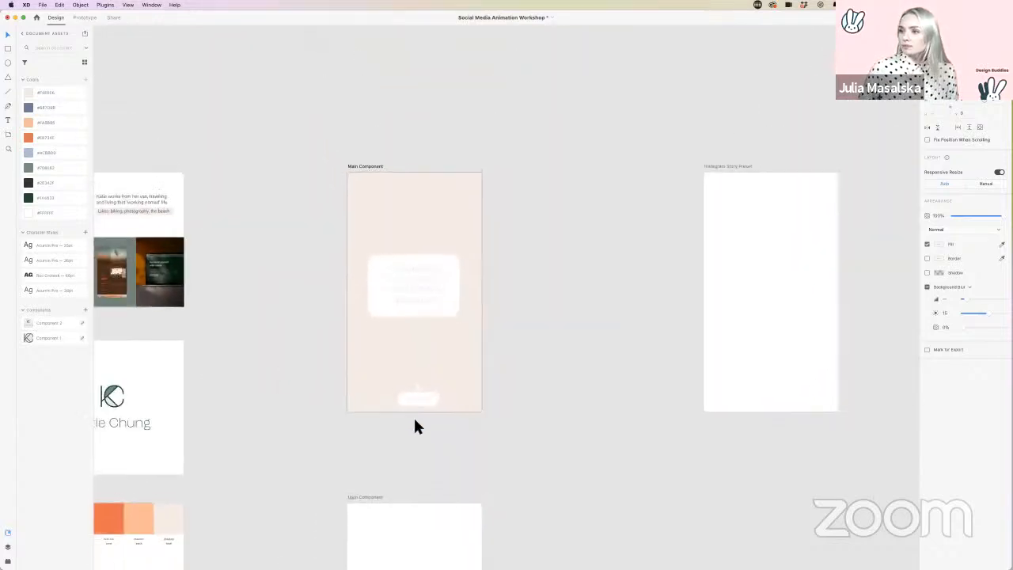
scroll(415, 420, up, 3)
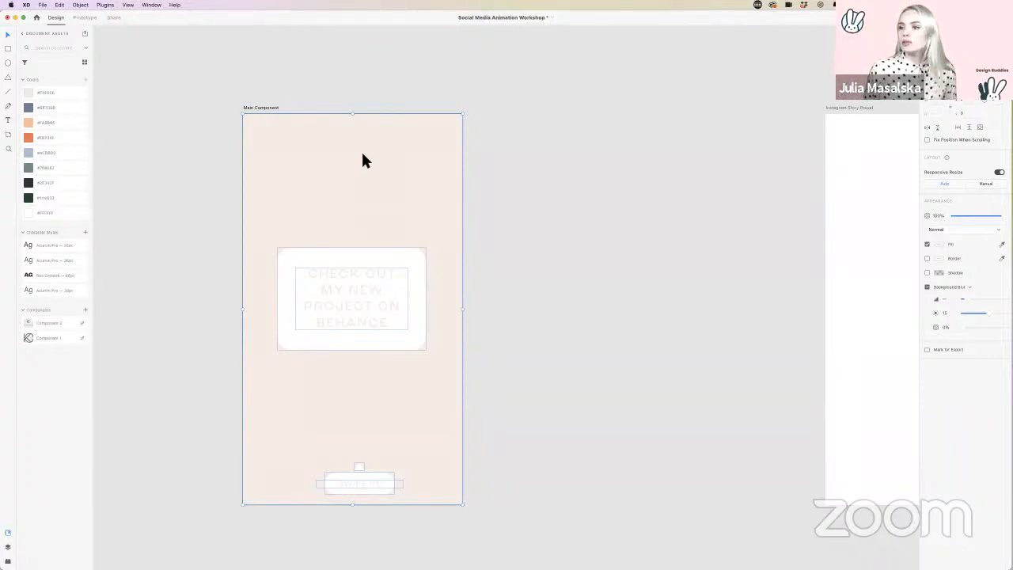
scroll(362, 161, down, 1)
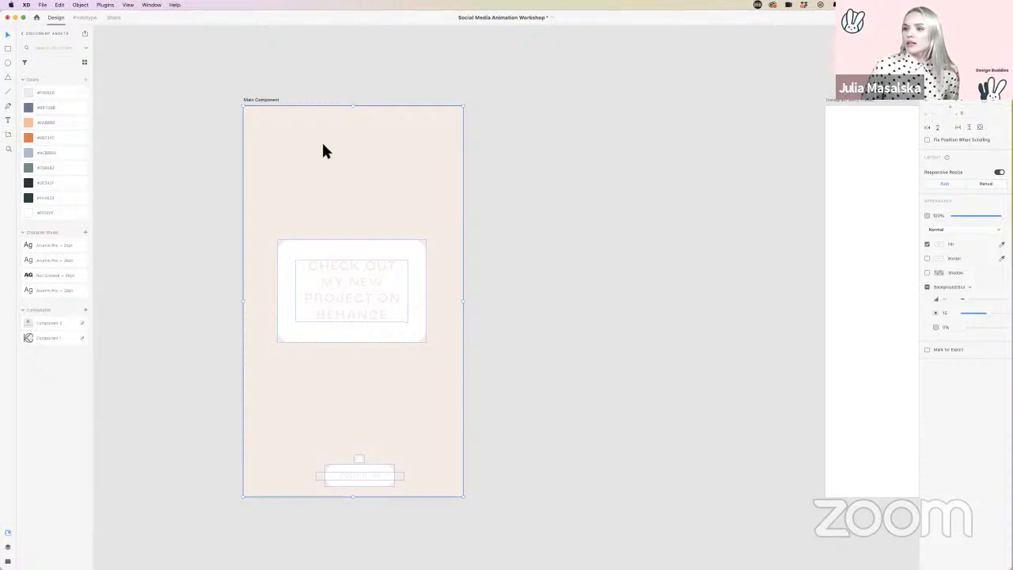
drag(516, 164, 200, 510)
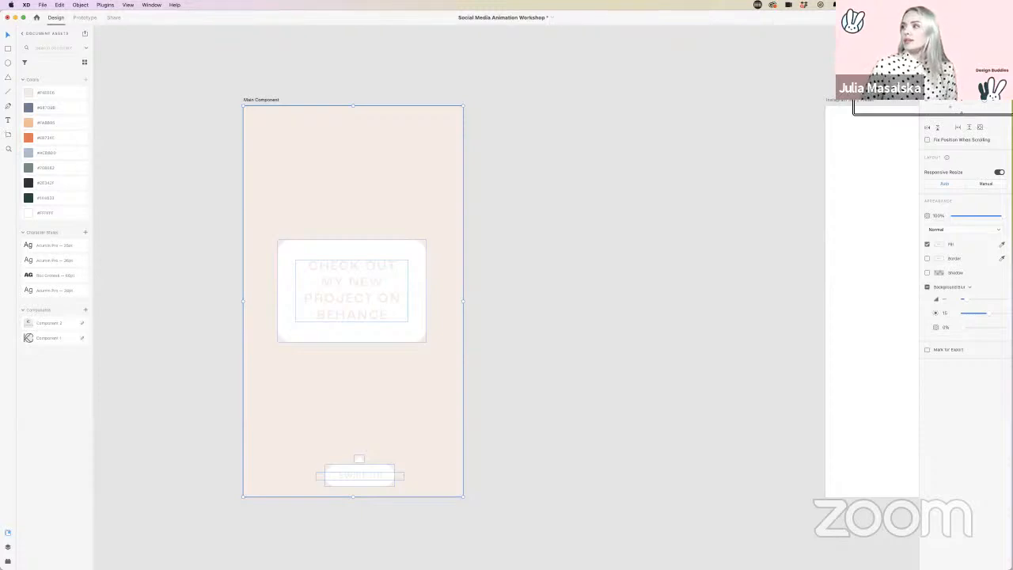
Step: Turn the selected layout into a component with Cmd+K, undoing an accidental move
key(super+k)
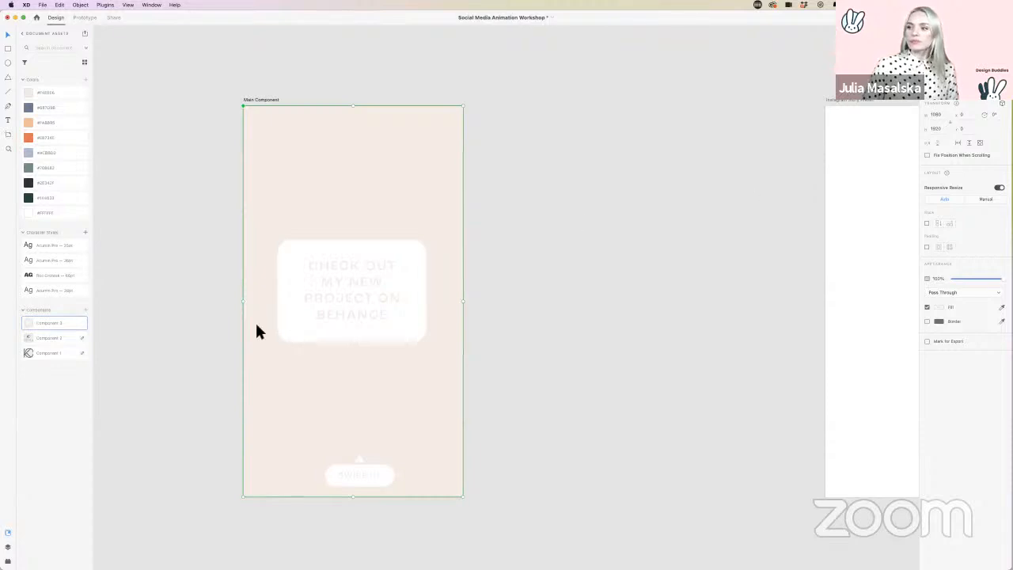
drag(394, 290, 400, 310)
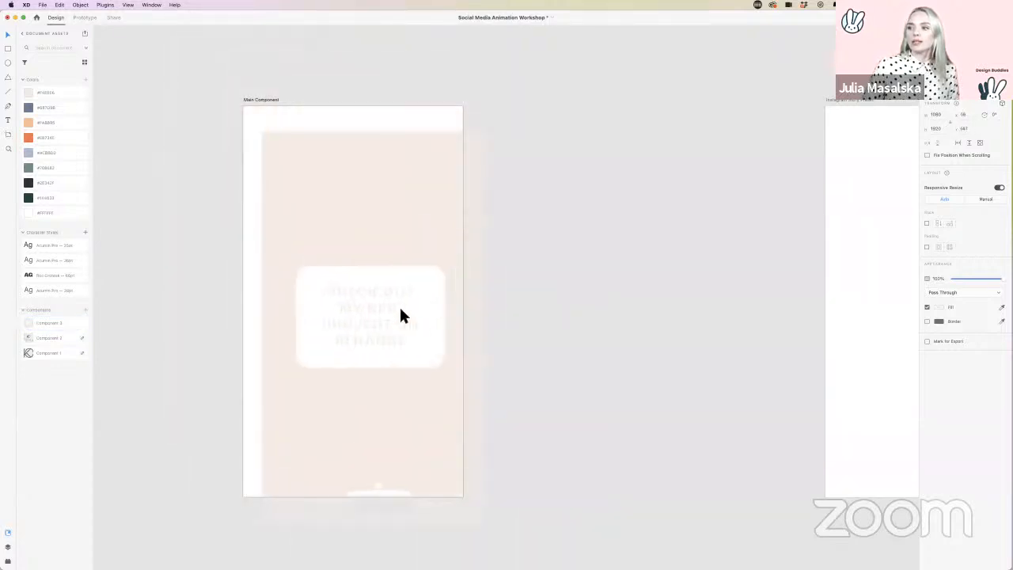
key(super+z)
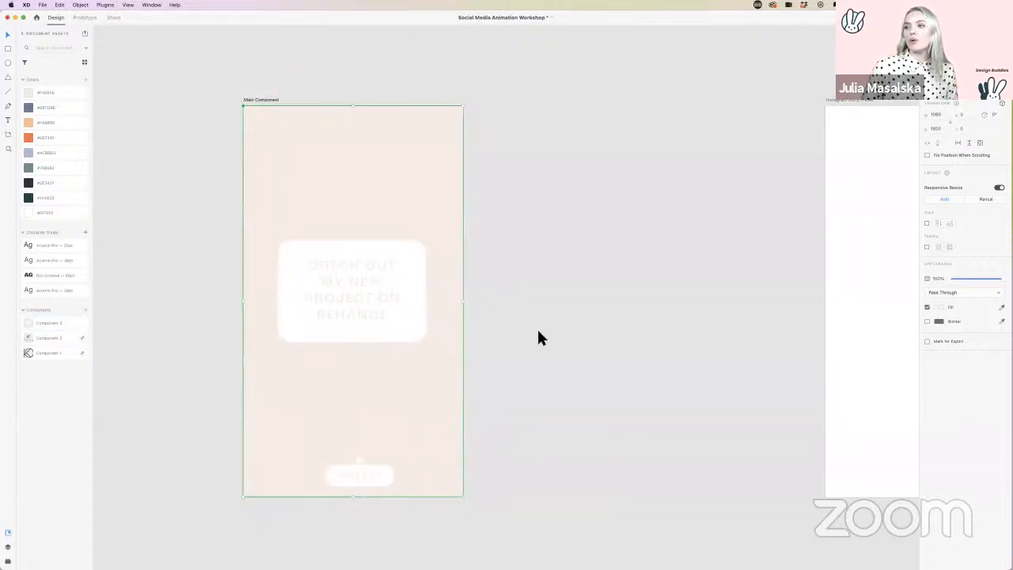
click(536, 326)
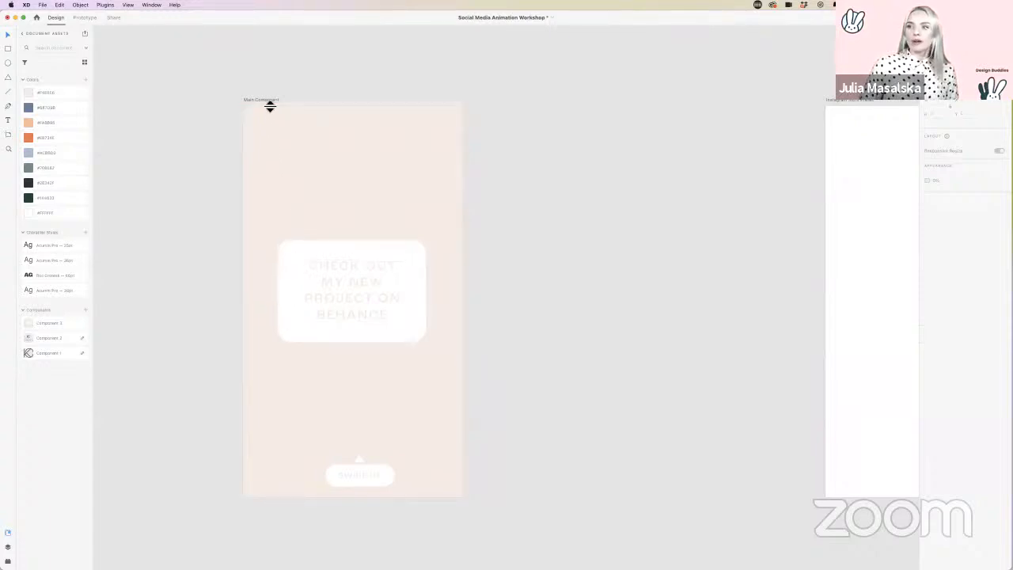
Step: Duplicate the artboard and test a blue-grey fill on the component, then undo it
drag(265, 102, 554, 86)
click(409, 152)
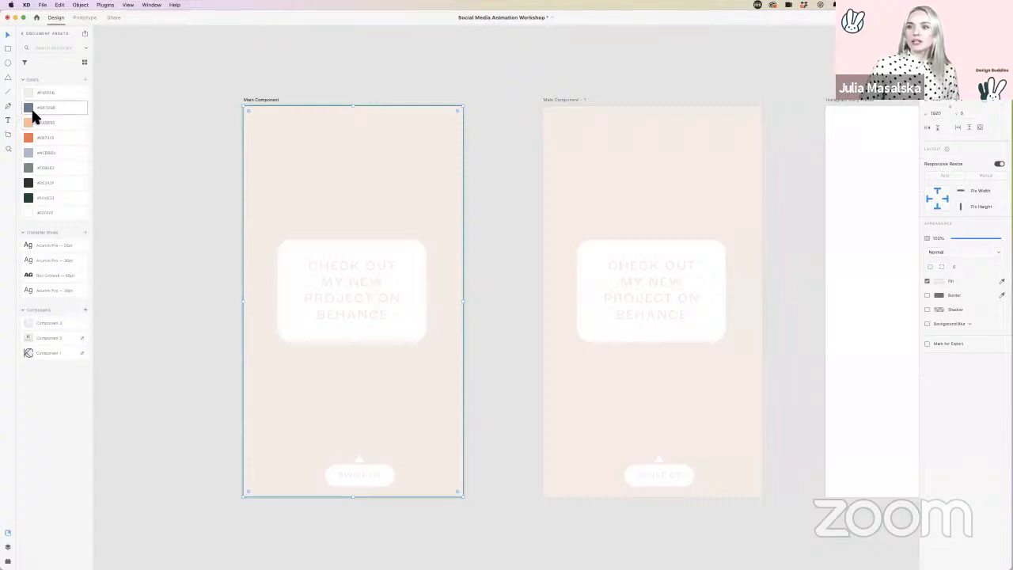
click(33, 109)
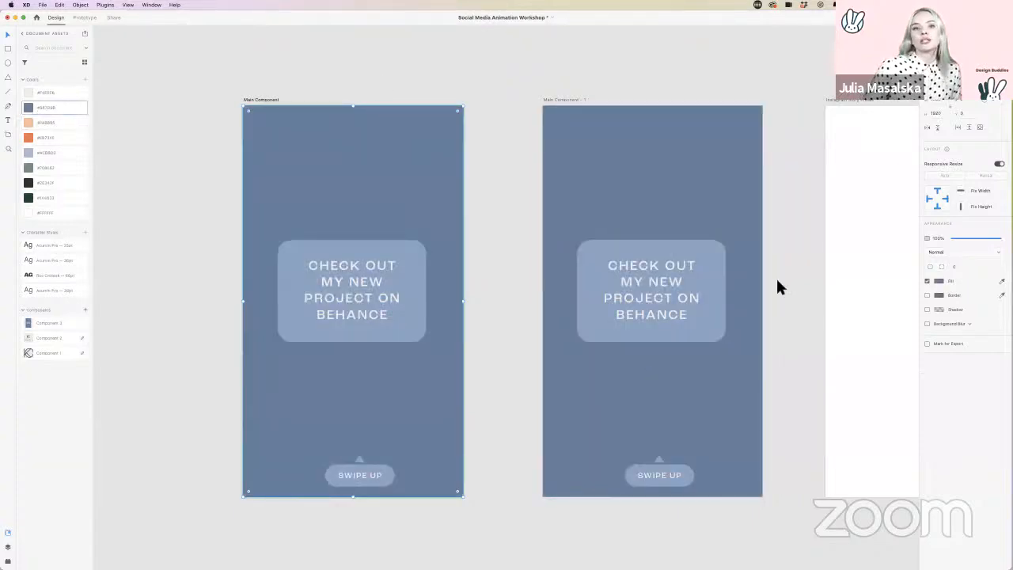
click(580, 95)
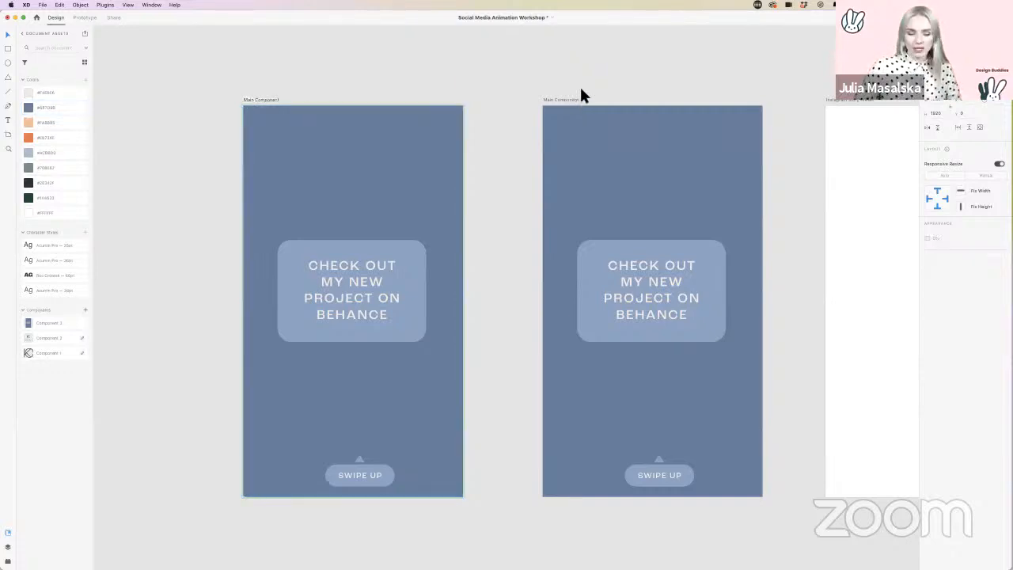
key(super+z)
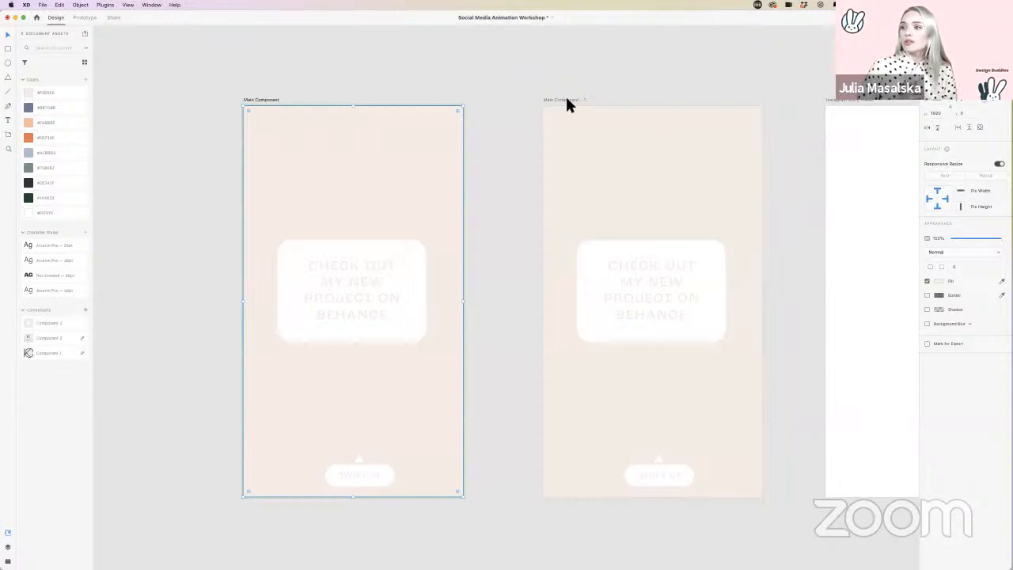
double_click(364, 307)
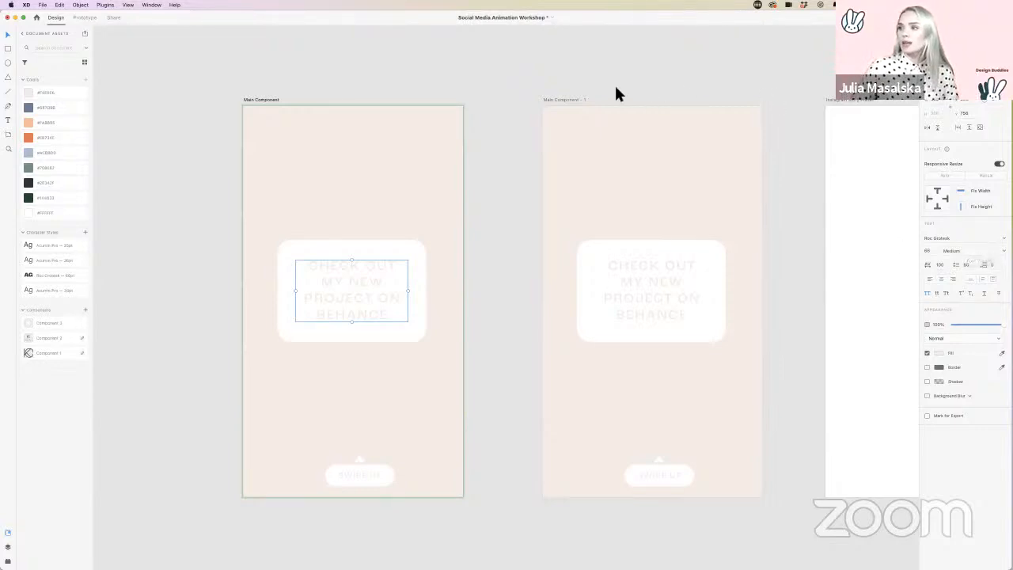
Step: Delete the duplicate Main Component – 1 artboard
click(572, 100)
key(Delete)
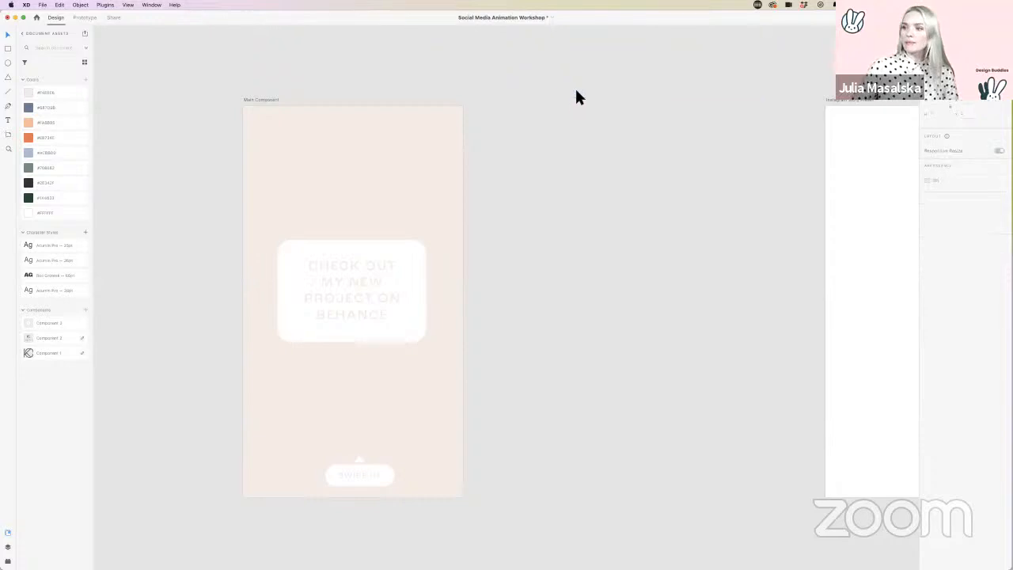
click(353, 252)
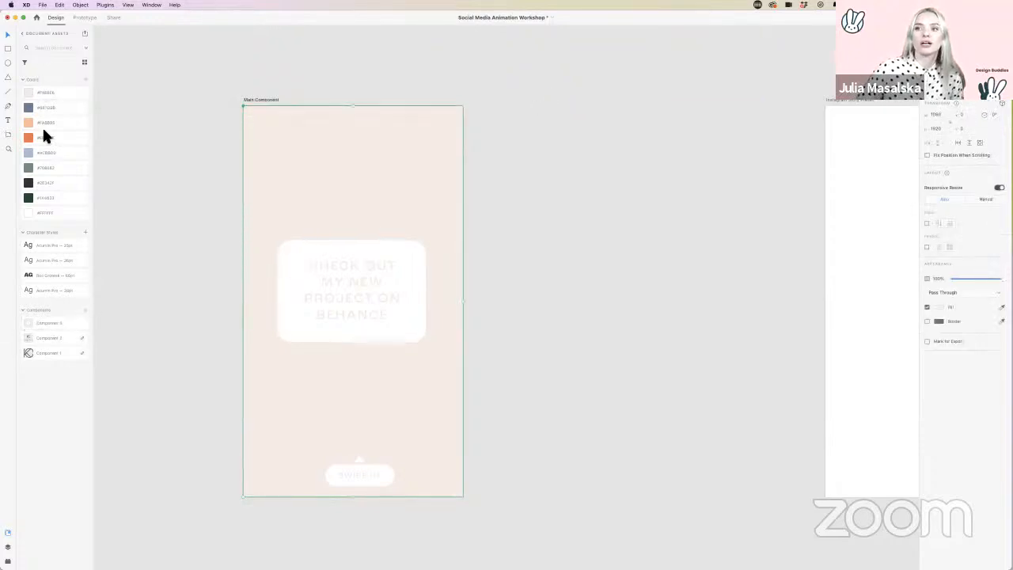
Step: Rename the Component 3 asset in the Assets panel to NEW PROJECT
double_click(52, 321)
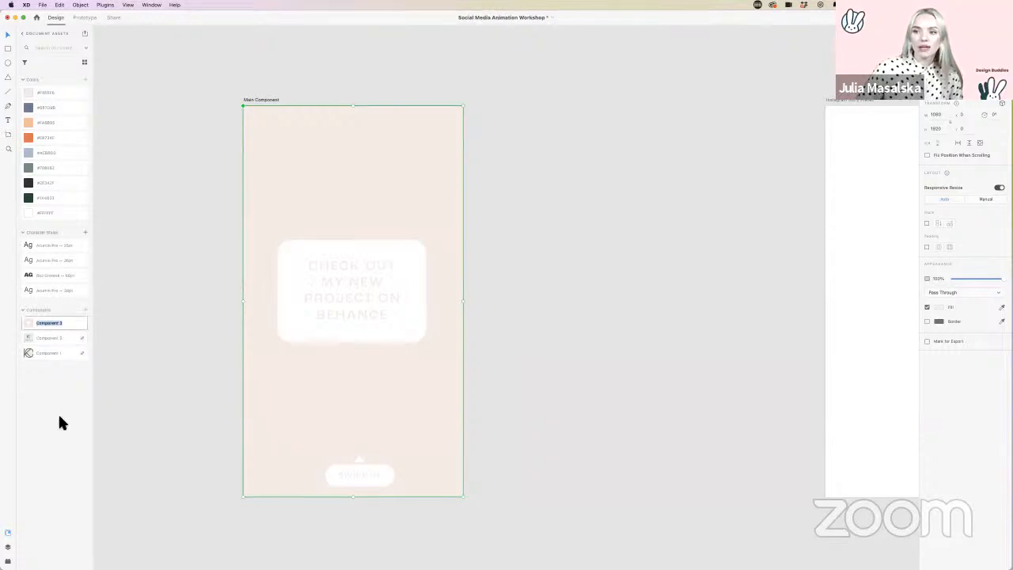
text(I)
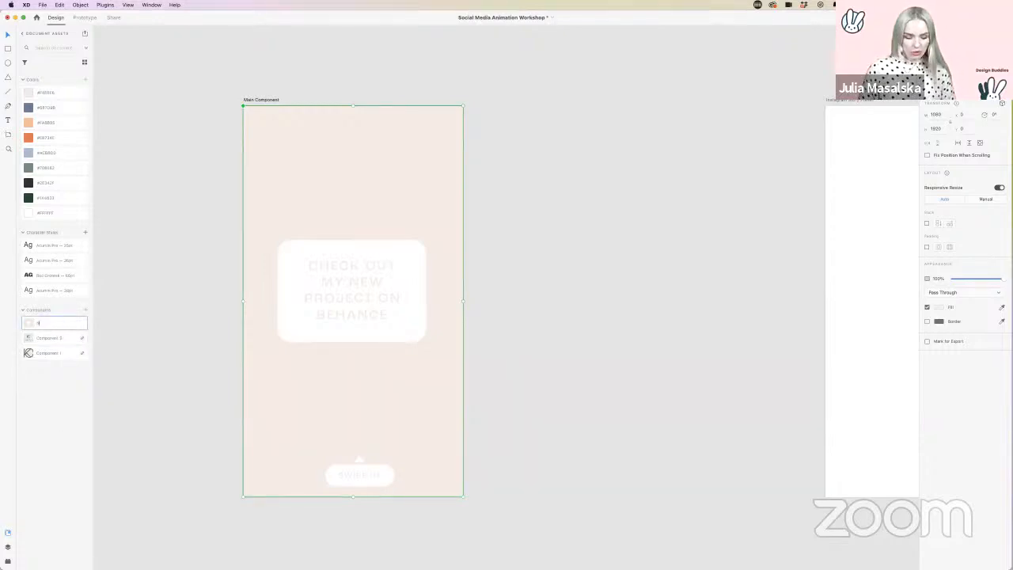
text(nsta)
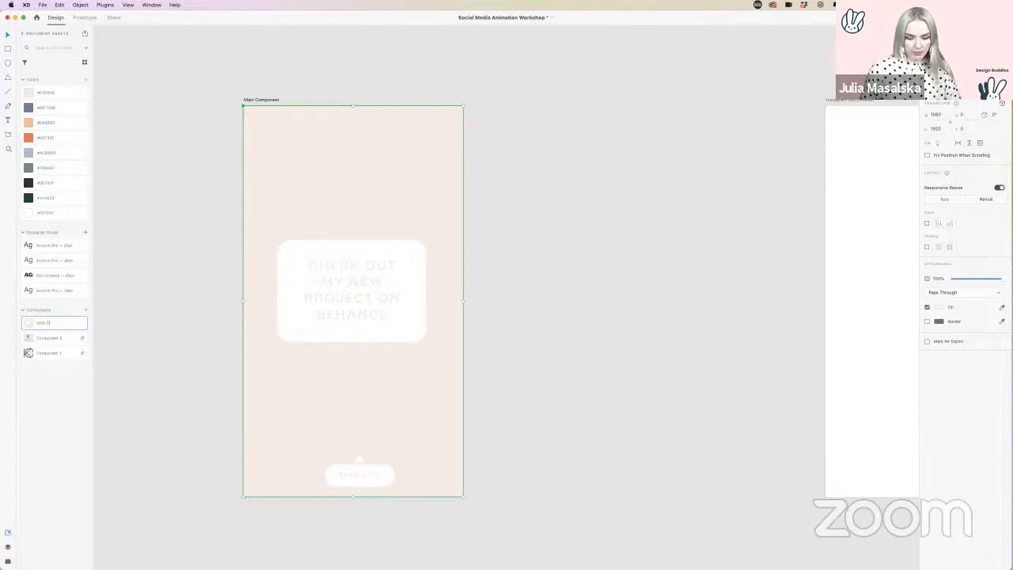
text( Story)
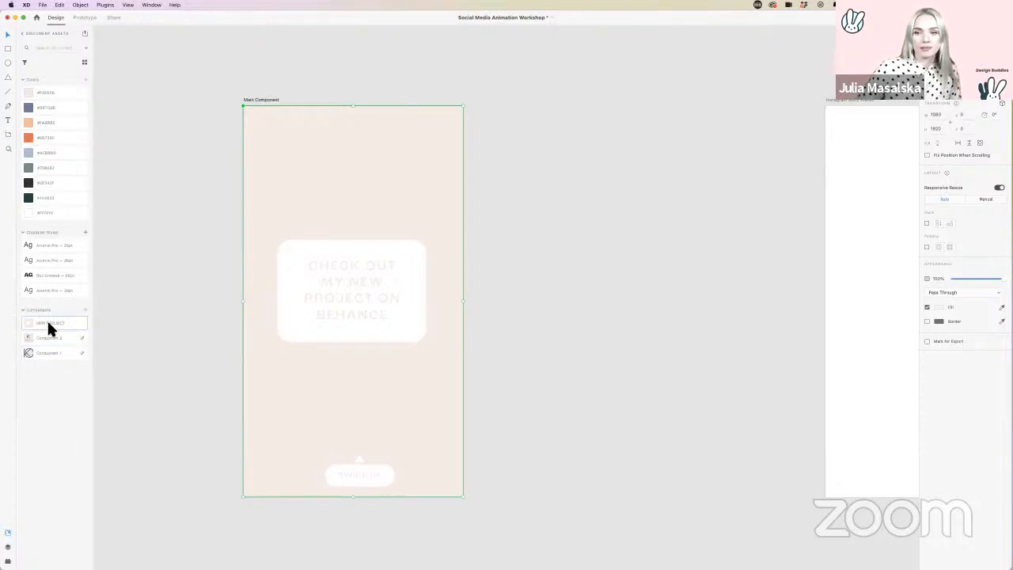
click(115, 328)
Step: Bring the empty Instagram Story Preset artboard into view and select it
scroll(115, 328, down, 2)
scroll(116, 334, down, 2)
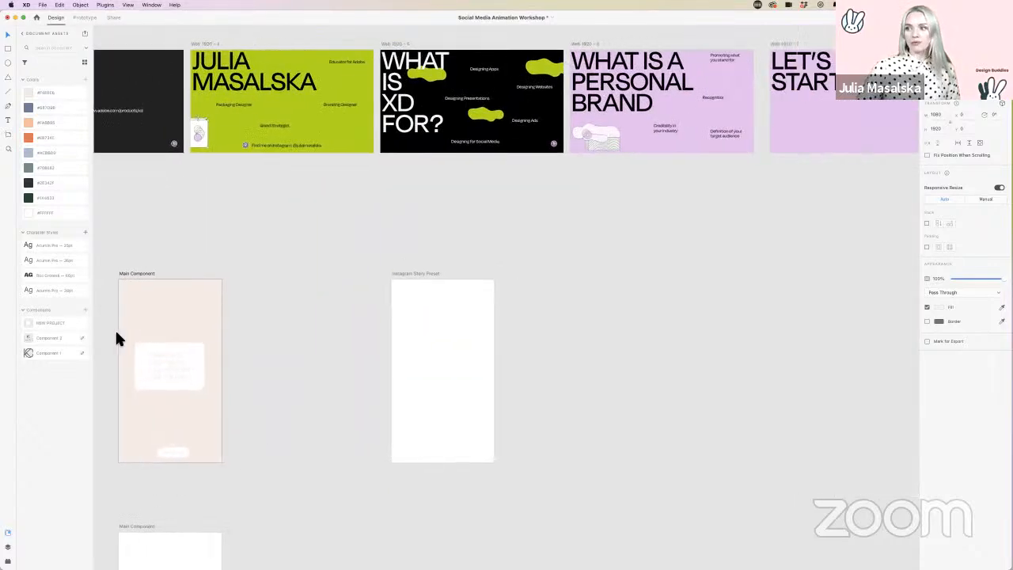
scroll(116, 333, right, 5)
scroll(116, 334, left, 1)
scroll(116, 339, up, 5)
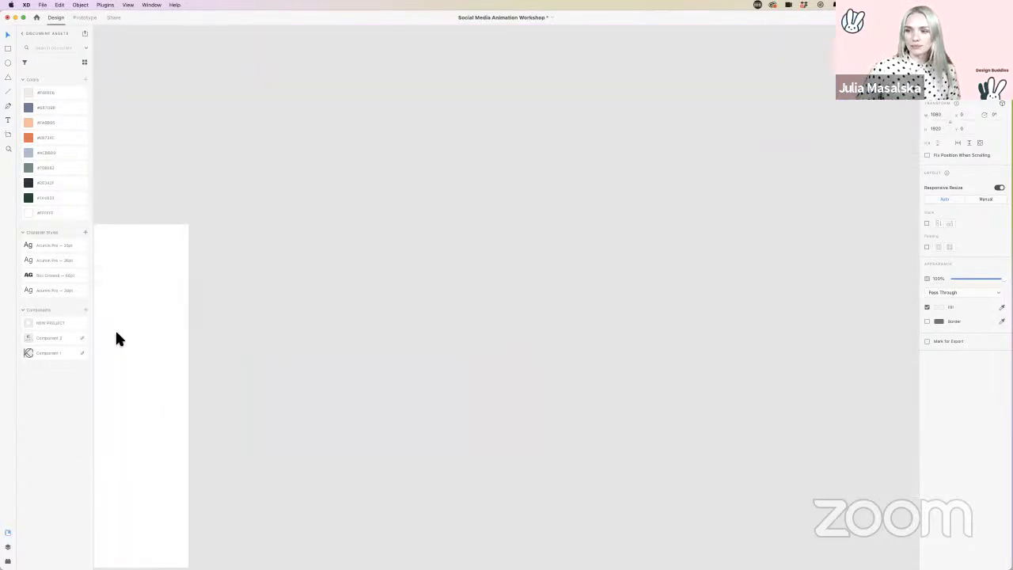
scroll(118, 336, down, 2)
scroll(119, 336, left, 2)
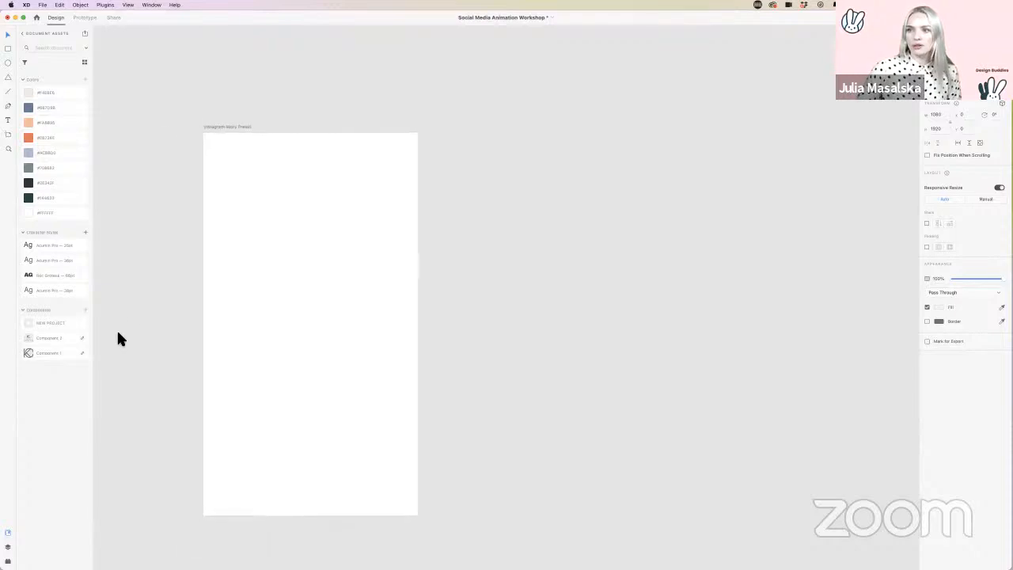
click(242, 125)
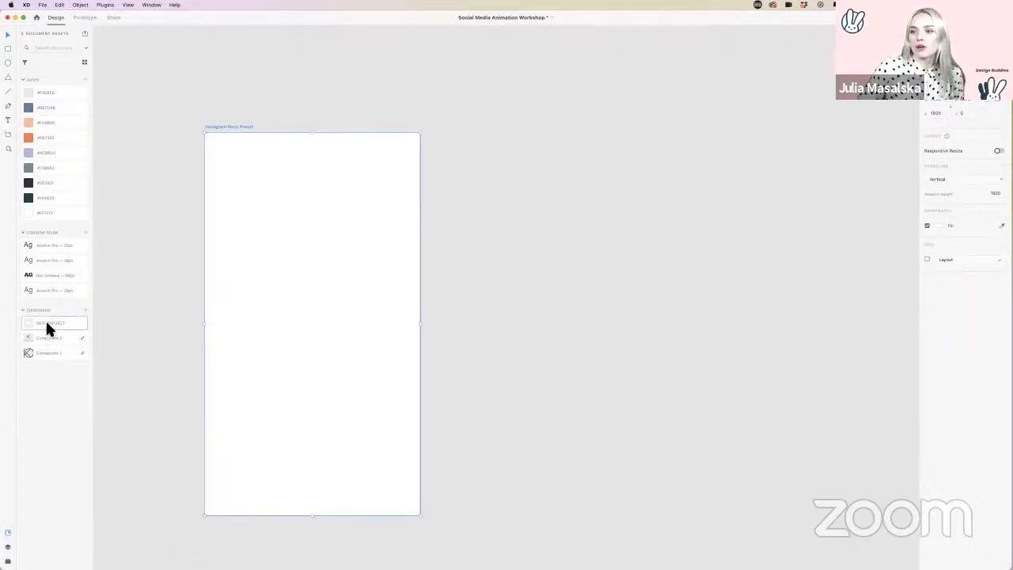
Step: Place a NEW PROJECT instance at the artboard centre and add the last screenshot from a shared library
drag(46, 325, 288, 277)
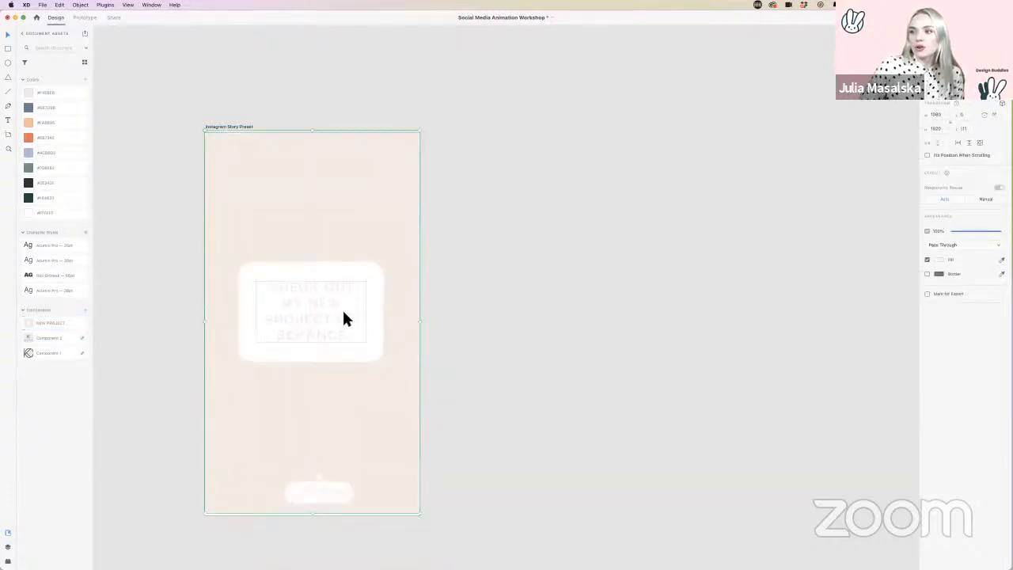
drag(341, 319, 345, 319)
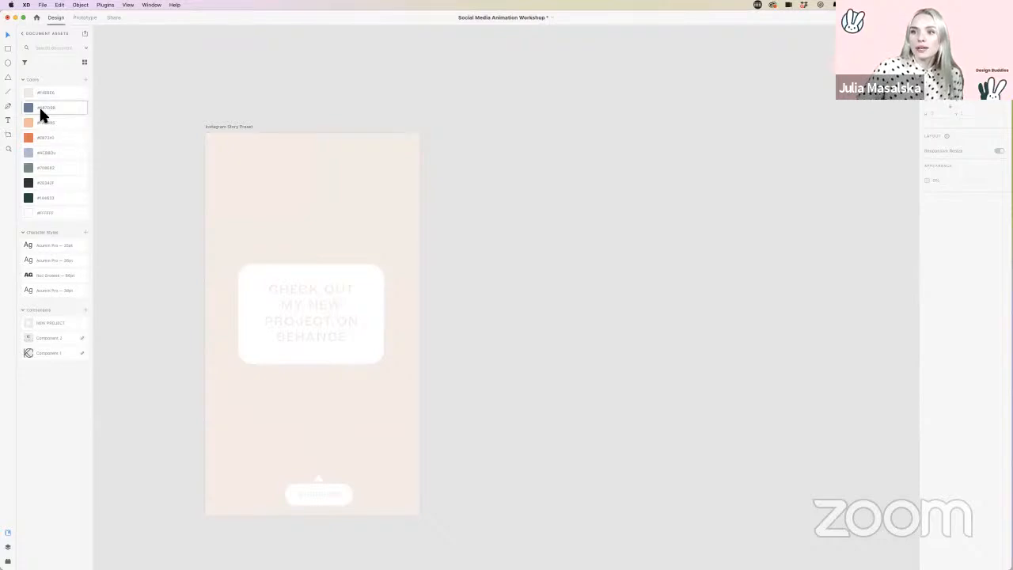
click(27, 34)
scroll(54, 441, down, 1)
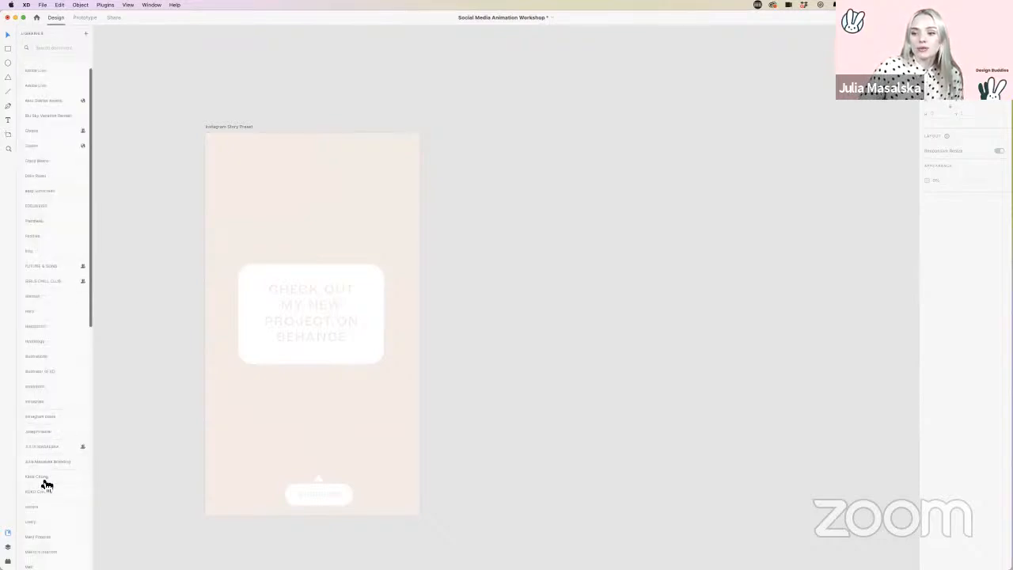
click(45, 478)
drag(45, 268, 351, 262)
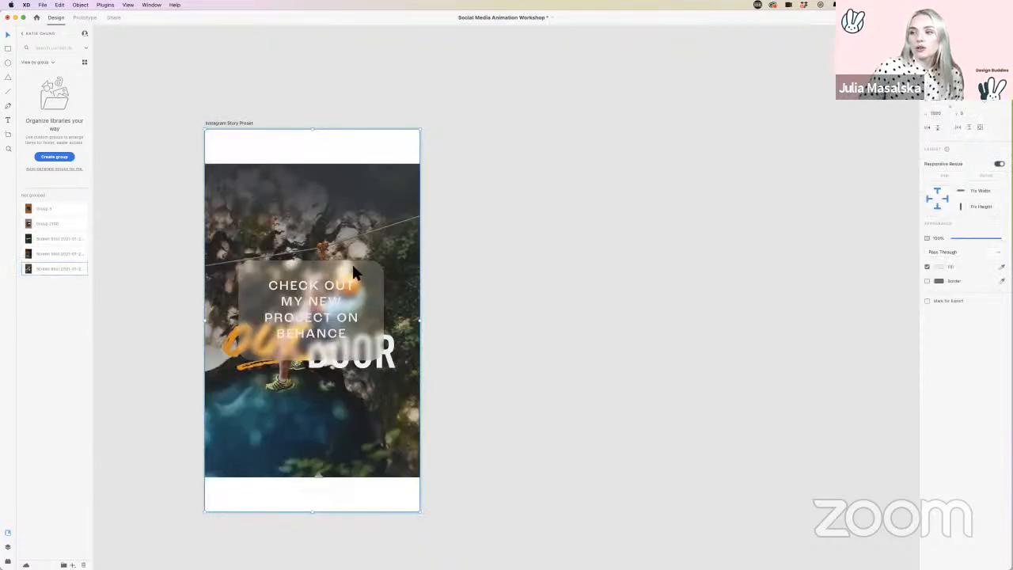
Step: Enlarge the photo inside its group so it spans the artboard from top edge to bottom edge
double_click(356, 204)
double_click(353, 204)
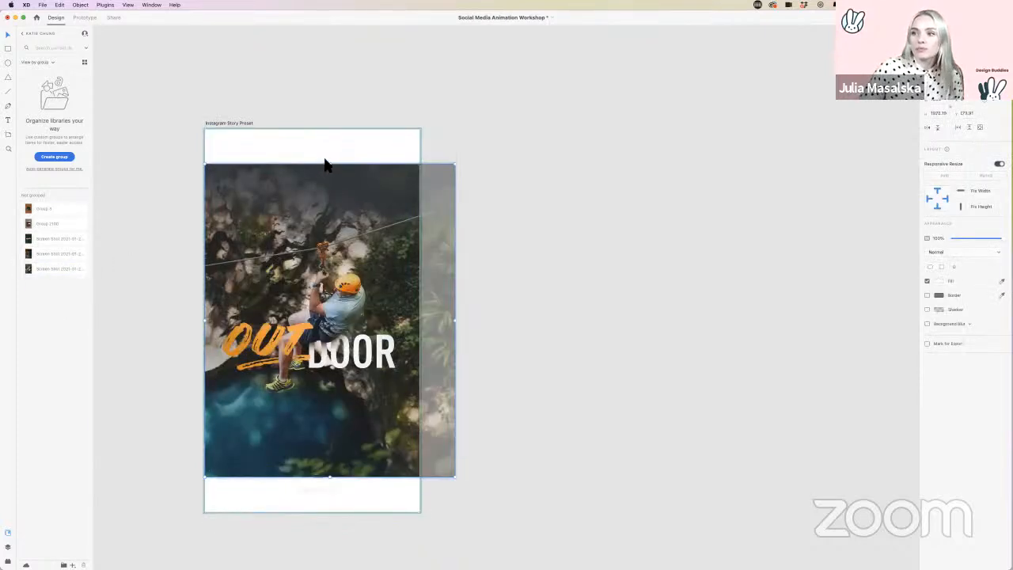
drag(330, 168, 334, 129)
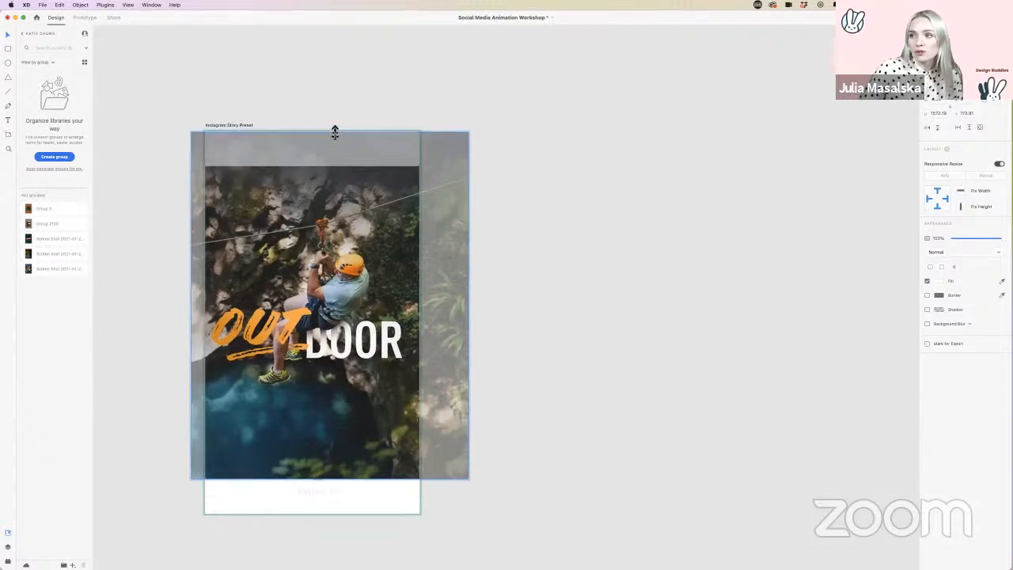
key(Escape)
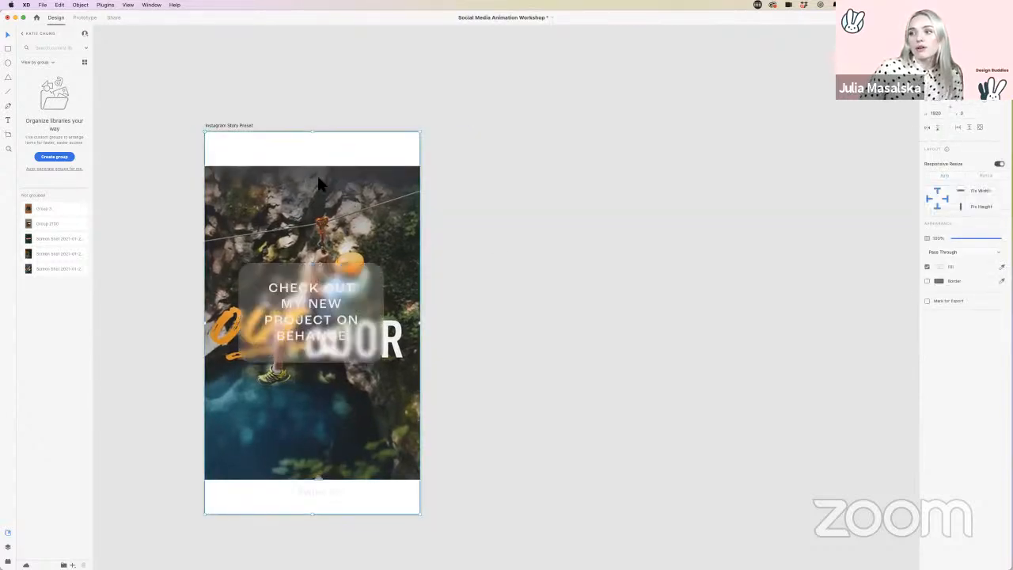
click(491, 208)
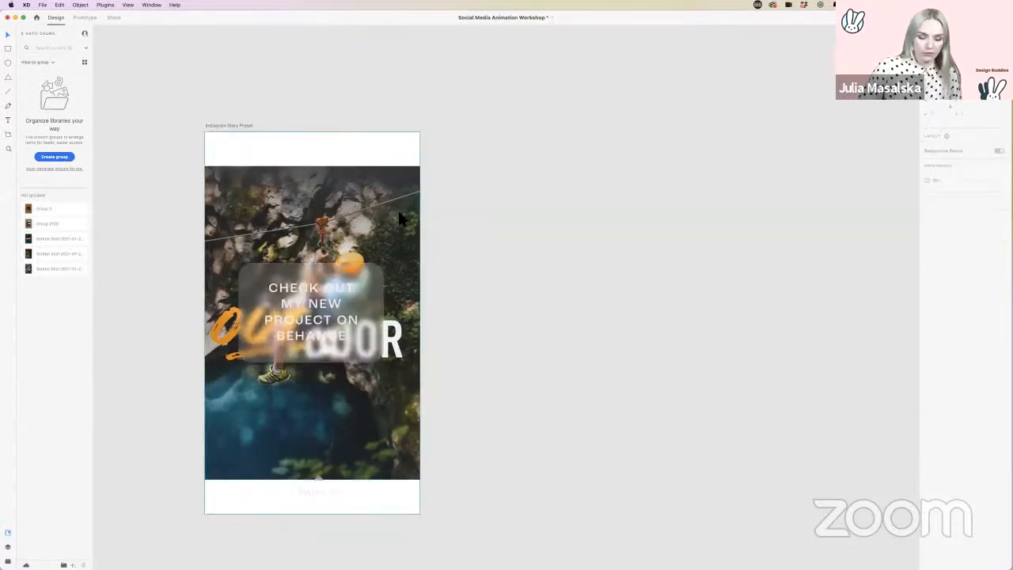
click(399, 213)
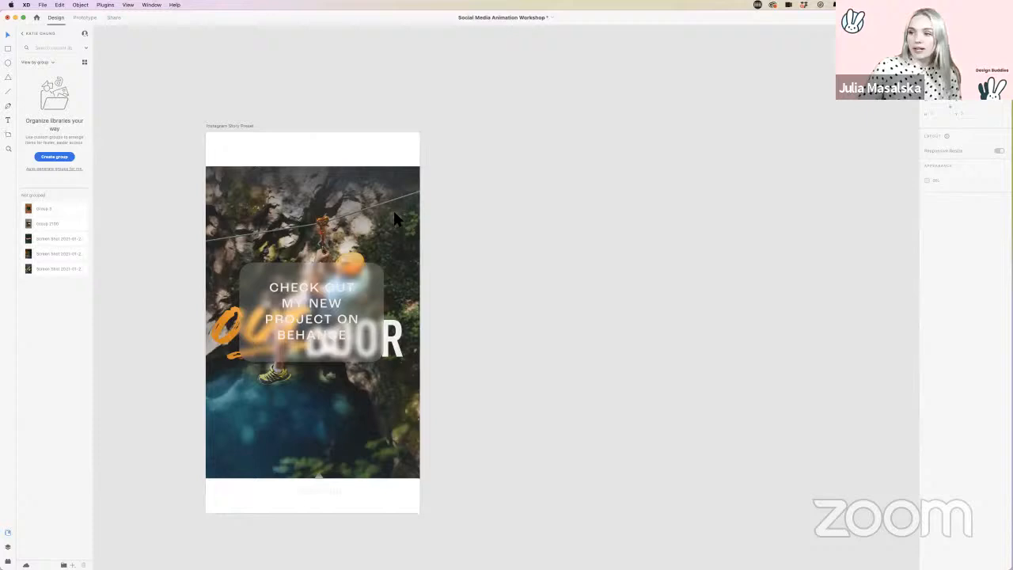
double_click(318, 173)
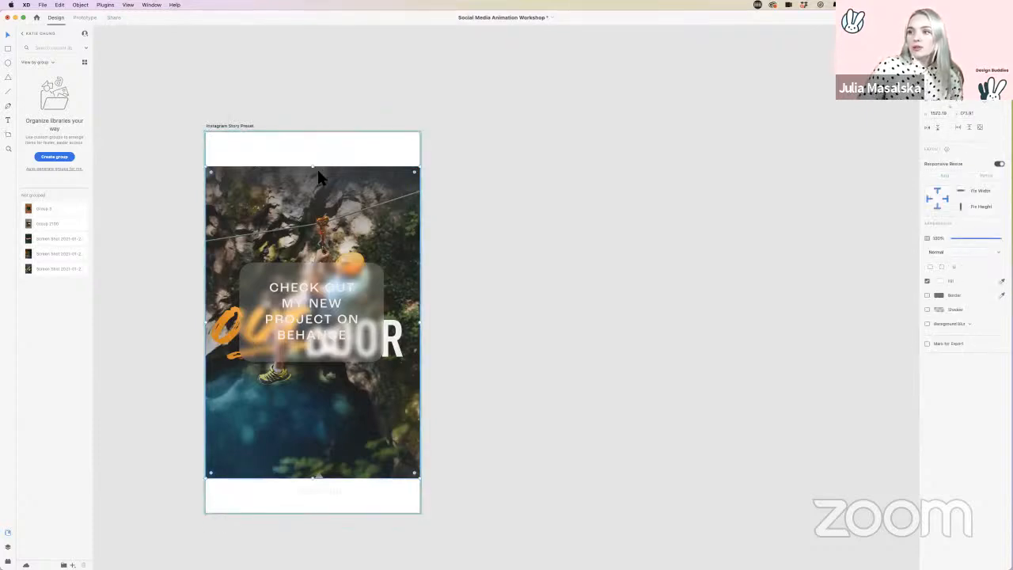
drag(316, 166, 313, 132)
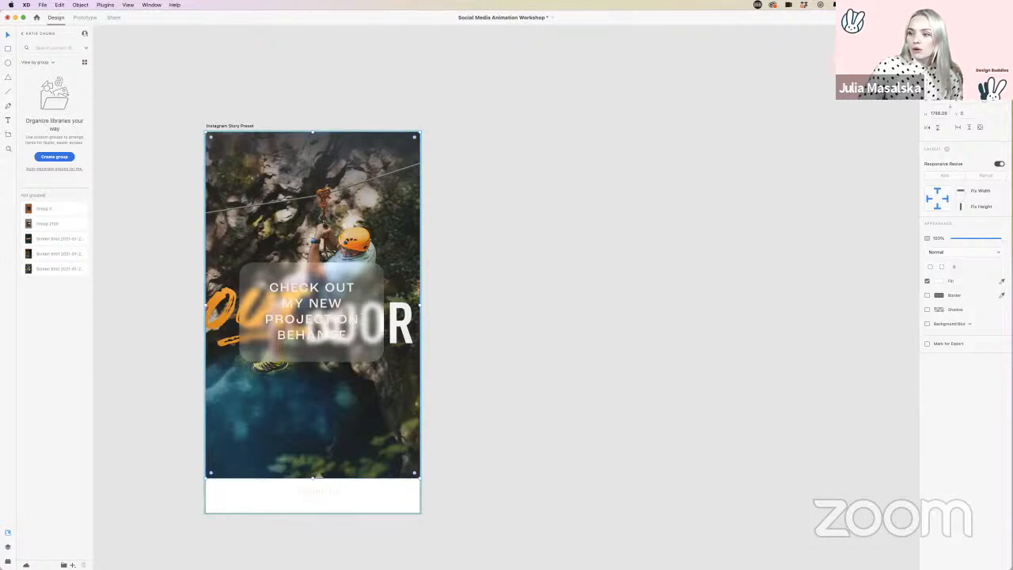
drag(314, 480, 319, 516)
click(367, 515)
Step: Select the background photo, then the card text, and return to the libraries list
scroll(410, 509, down, 1)
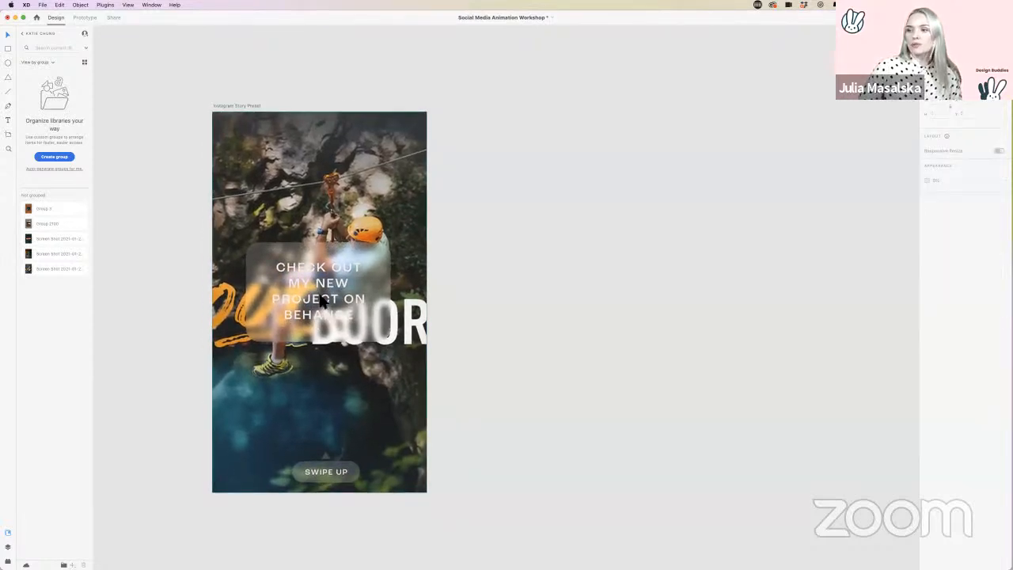
click(326, 316)
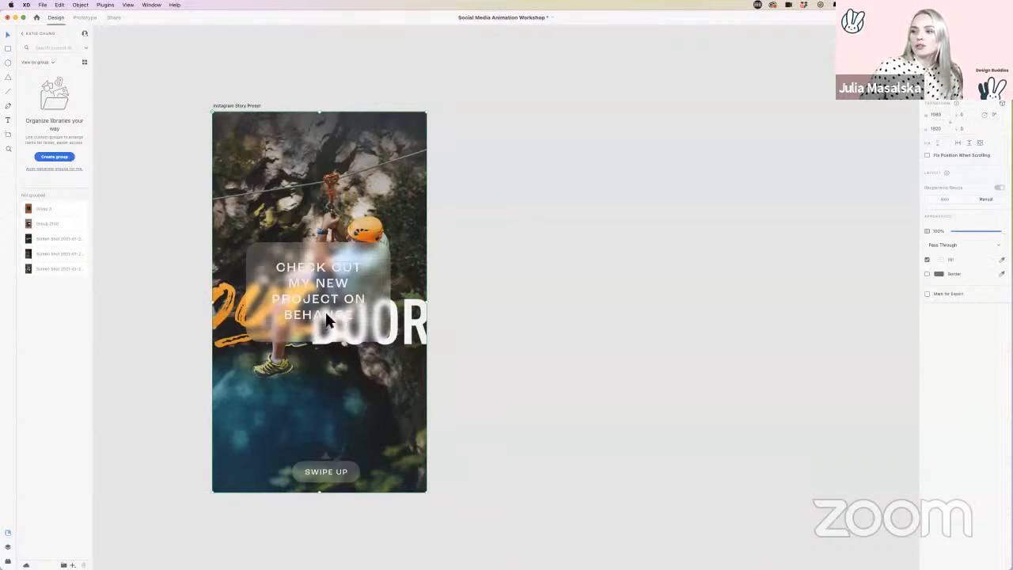
click(326, 317)
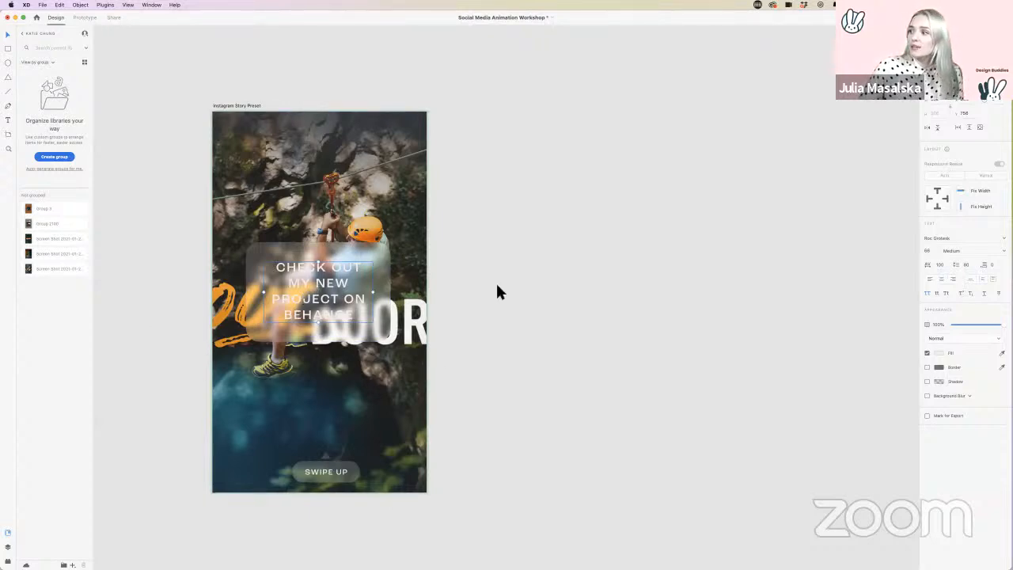
click(31, 34)
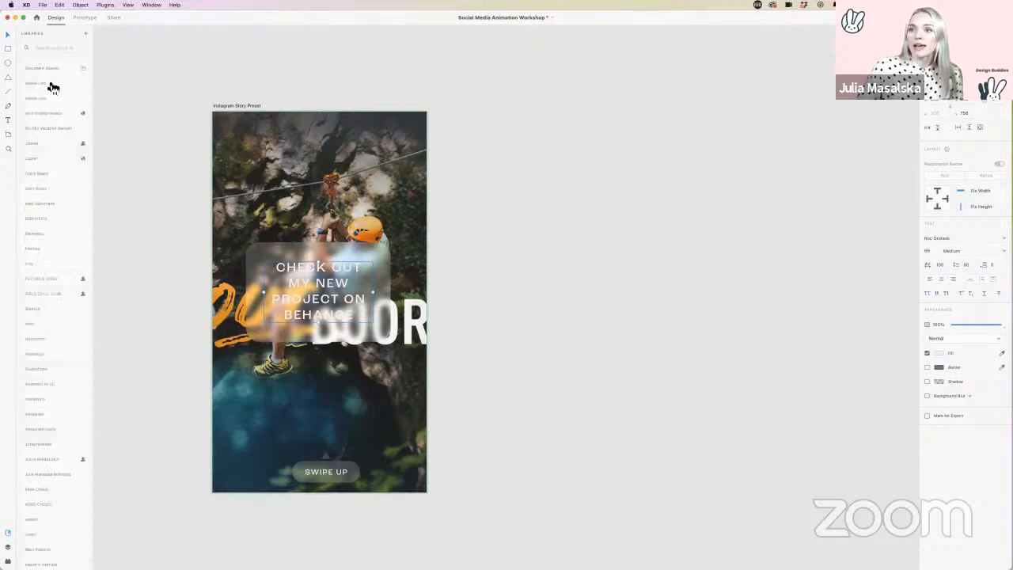
Step: Make the CHECK OUT MY NEW PROJECT ON BEHANCE text dark grey using the document colour swatch
click(50, 69)
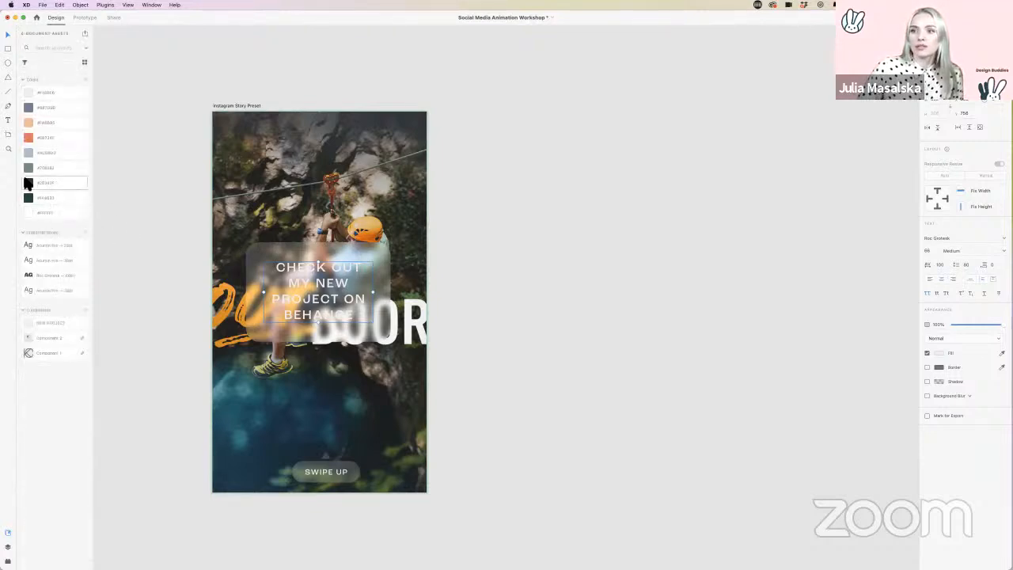
click(28, 184)
click(523, 325)
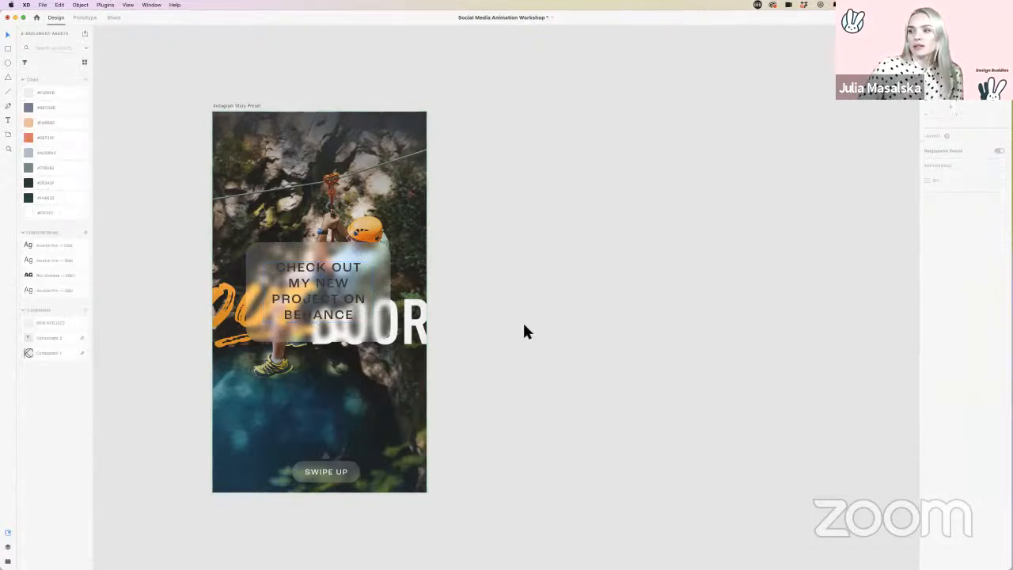
Step: Raise the backing rectangle's Background Blur amount to 21
click(388, 261)
double_click(376, 247)
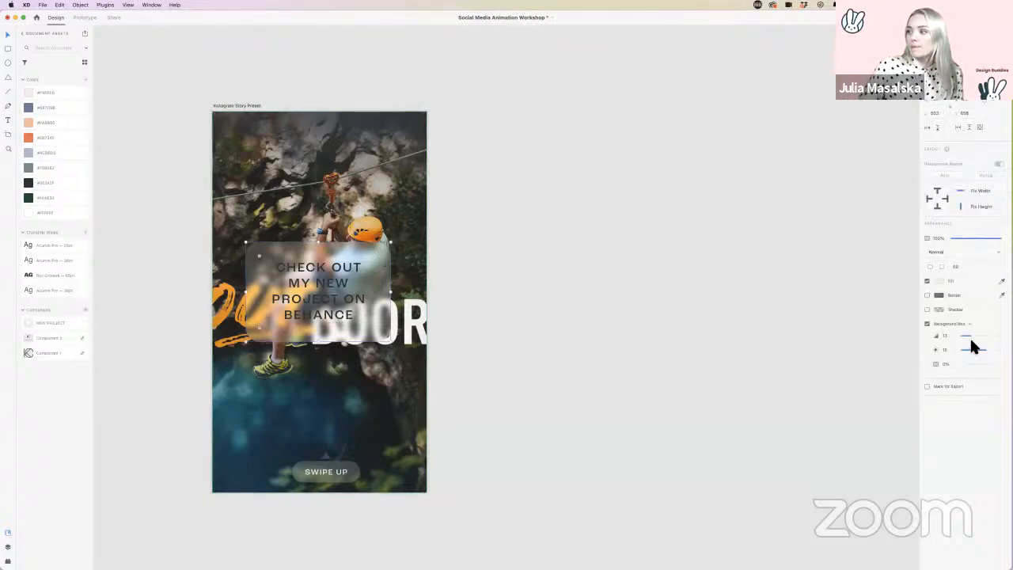
drag(970, 339, 998, 340)
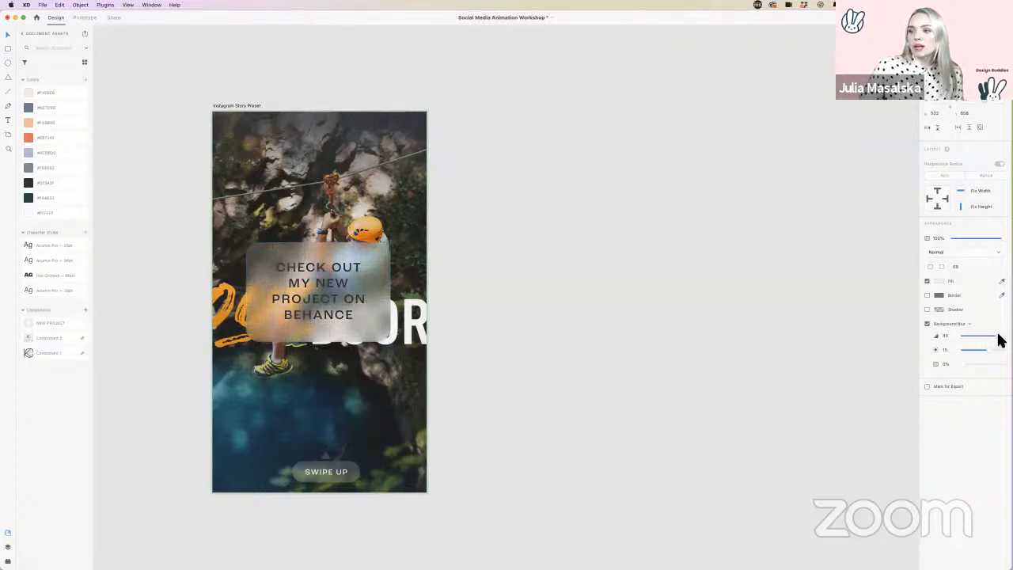
click(570, 379)
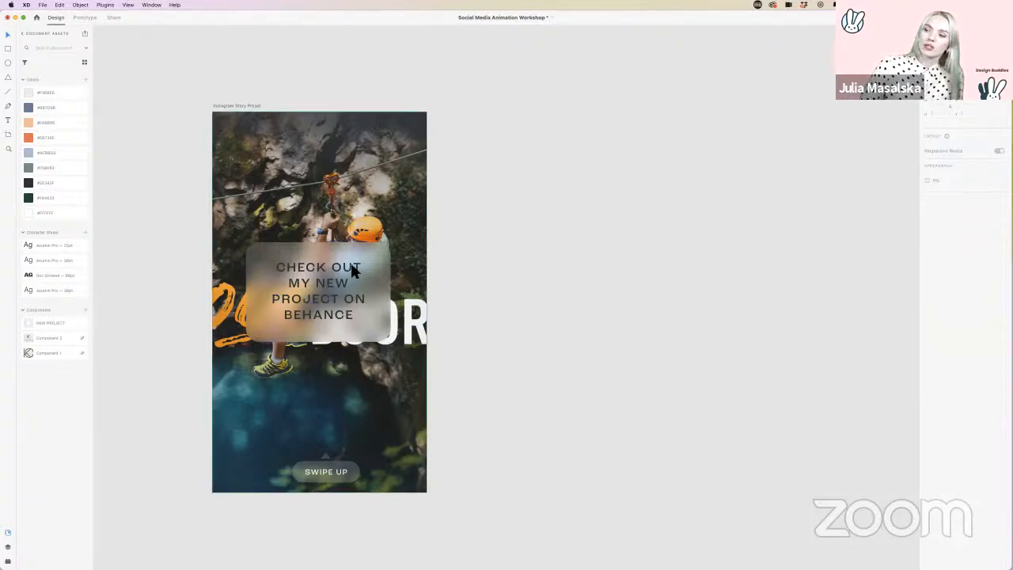
scroll(389, 266, left, 2)
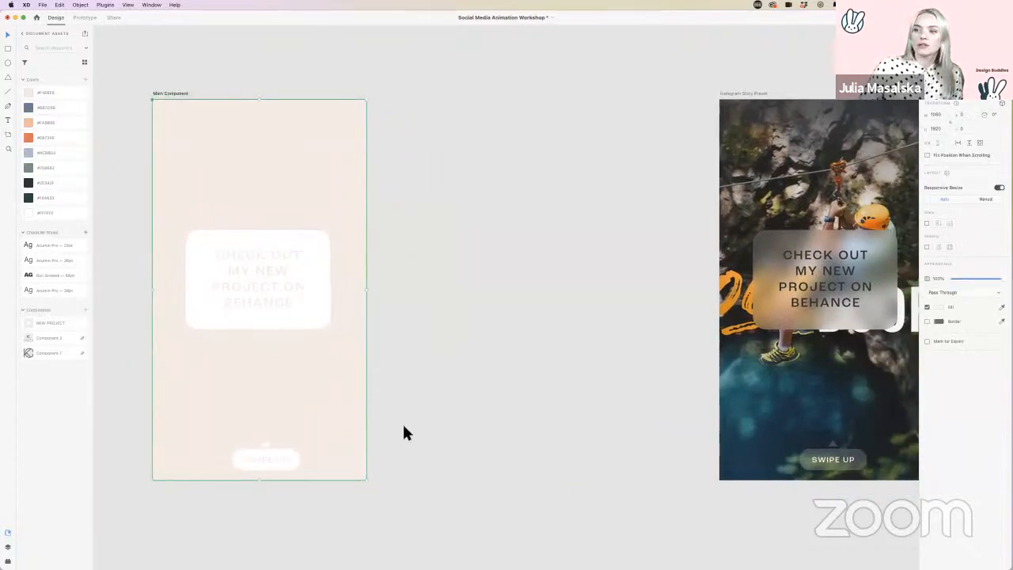
scroll(462, 362, right, 1)
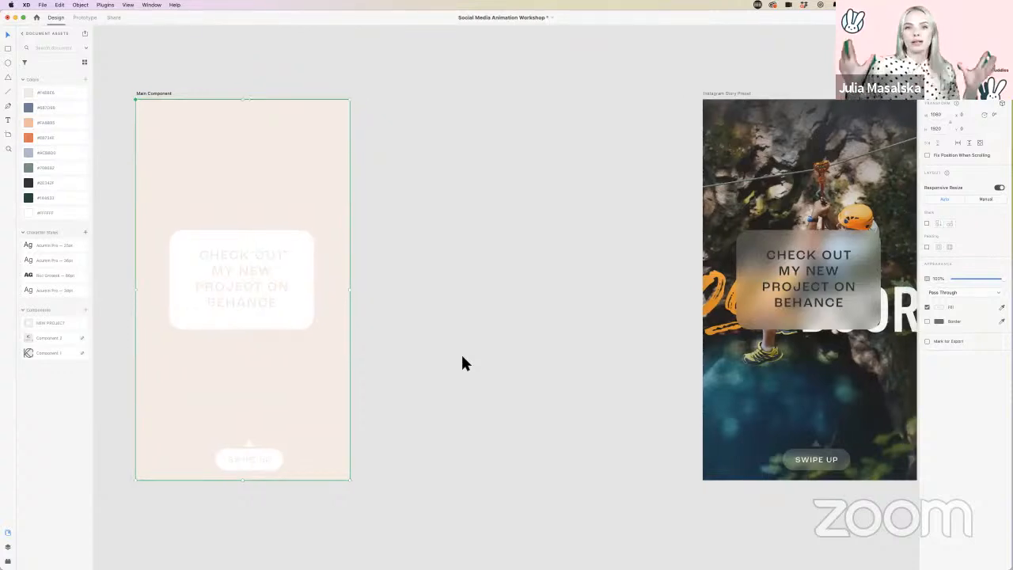
scroll(463, 357, right, 10)
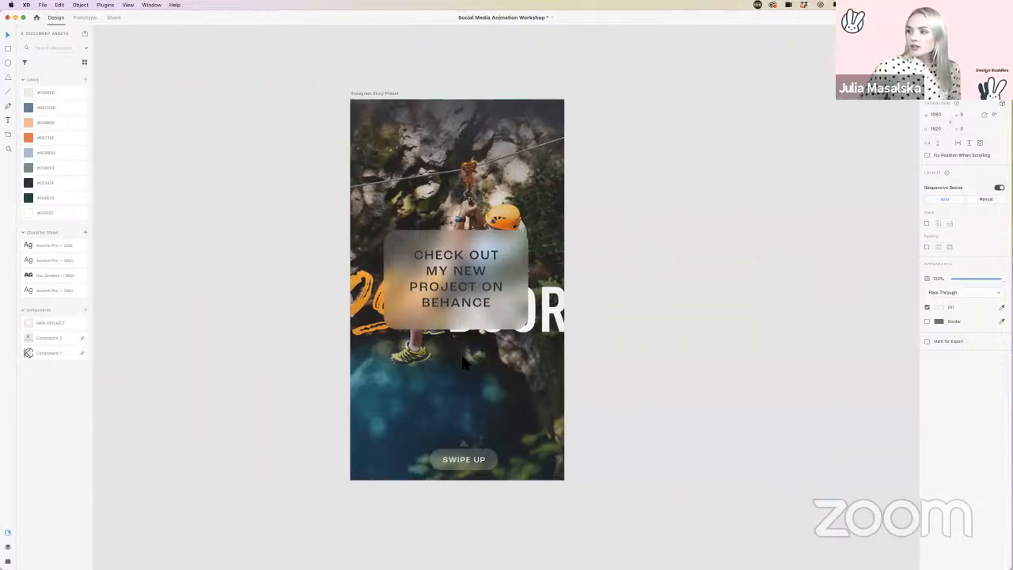
scroll(464, 363, right, 1)
scroll(464, 362, up, 1)
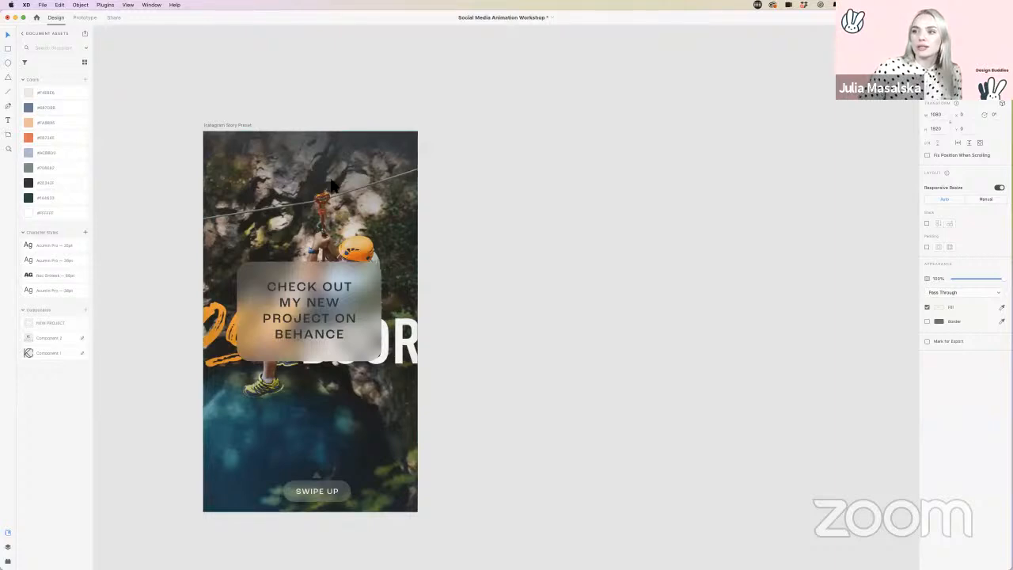
scroll(332, 185, down, 3)
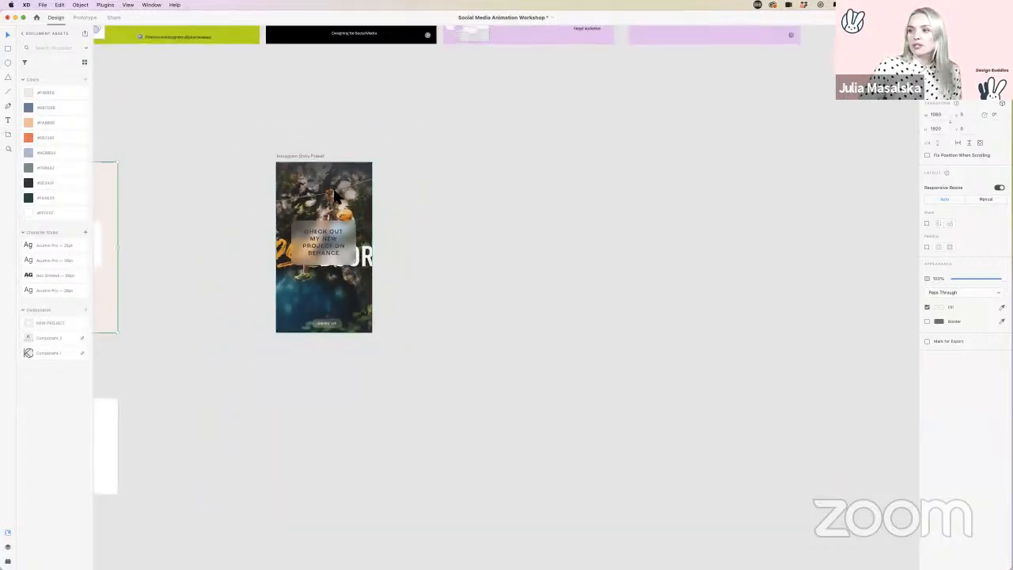
scroll(332, 186, left, 10)
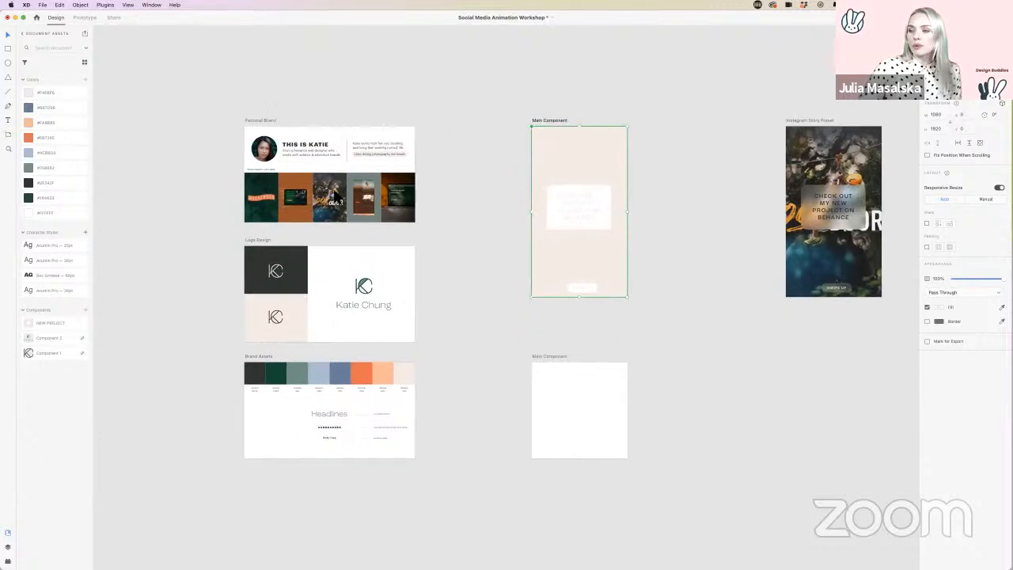
scroll(333, 188, right, 5)
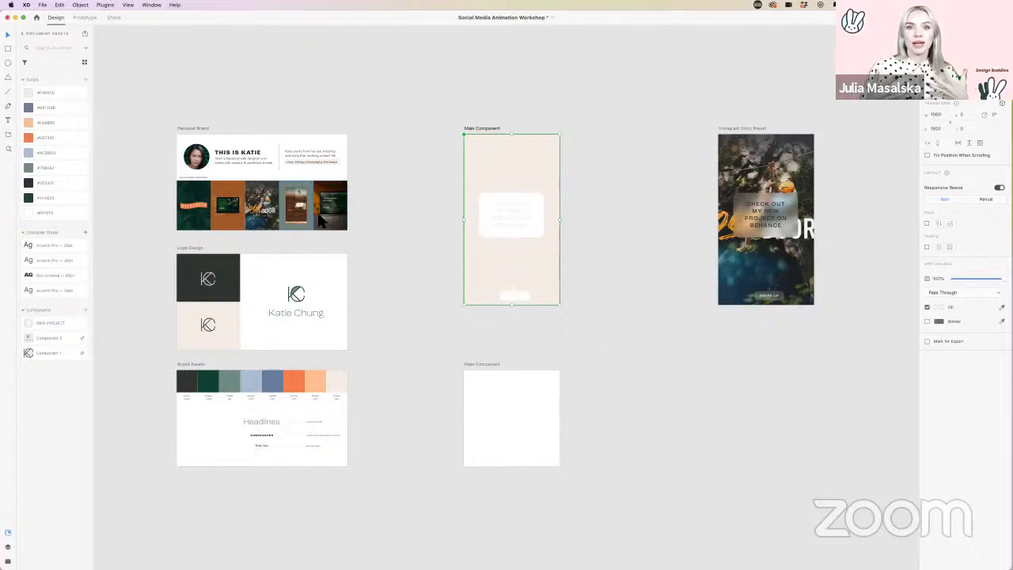
scroll(316, 219, right, 10)
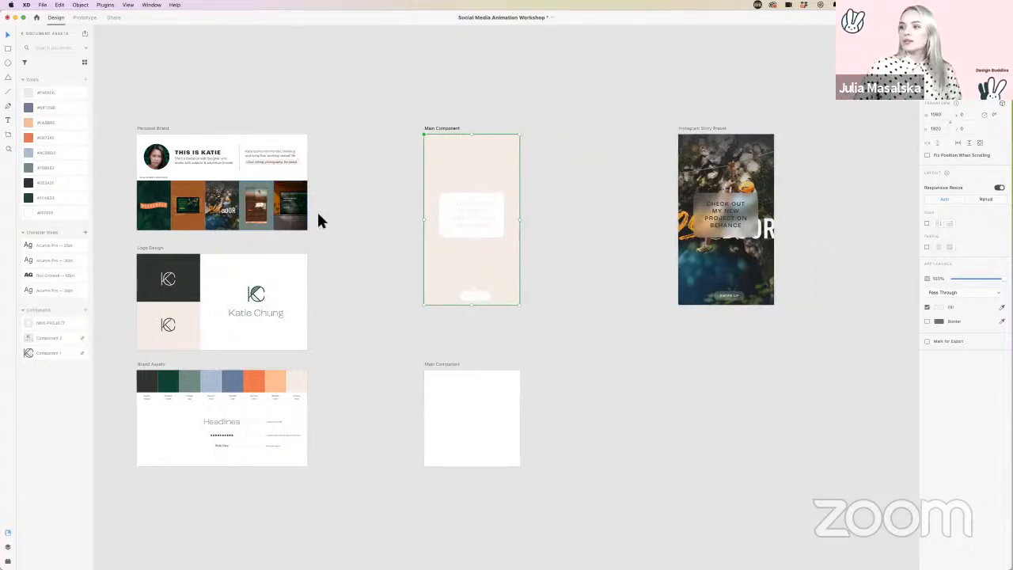
scroll(428, 229, up, 5)
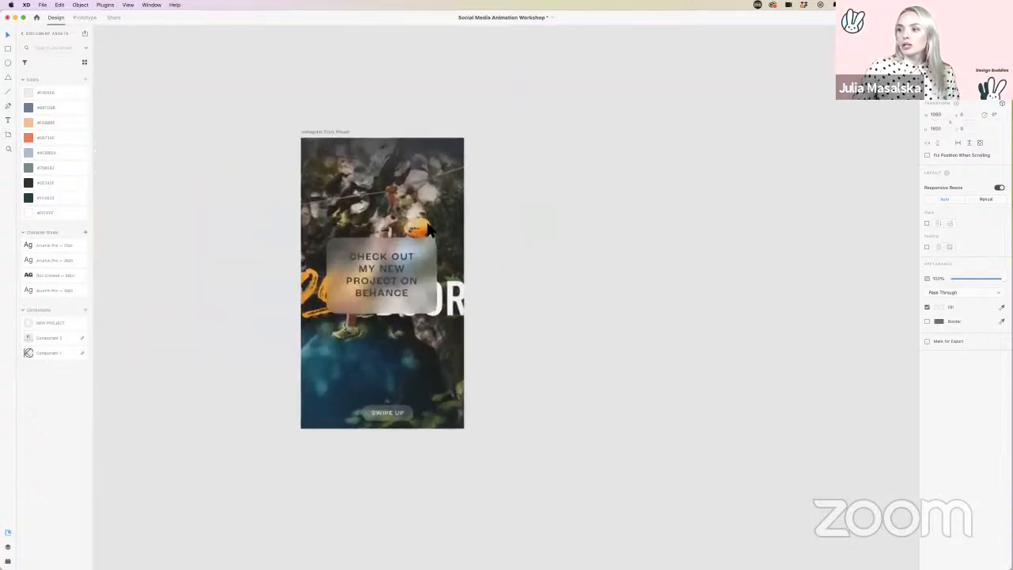
scroll(428, 229, right, 5)
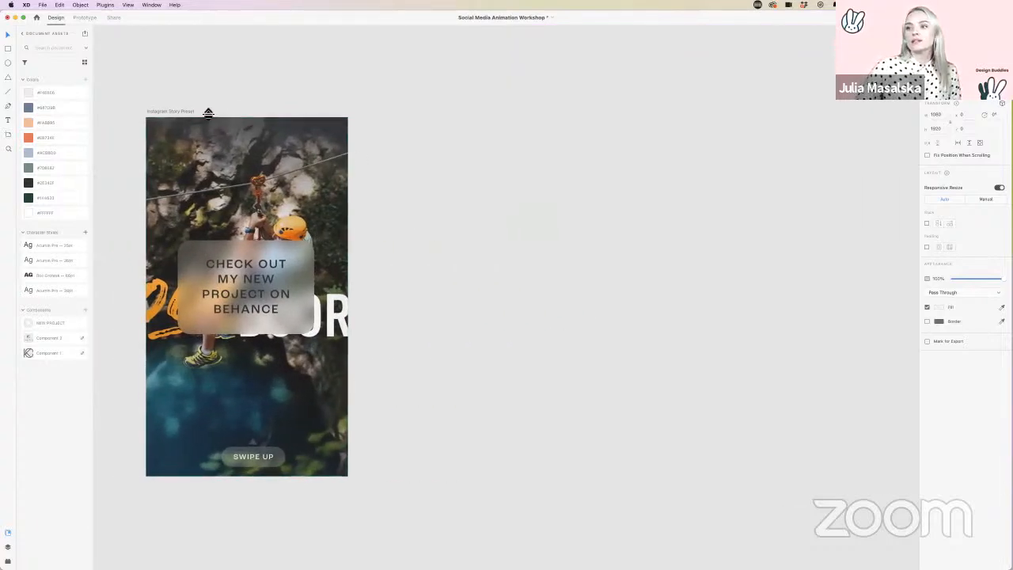
Step: Delete the full-size zipline photo group, leaving only the headline card on a white artboard
click(168, 113)
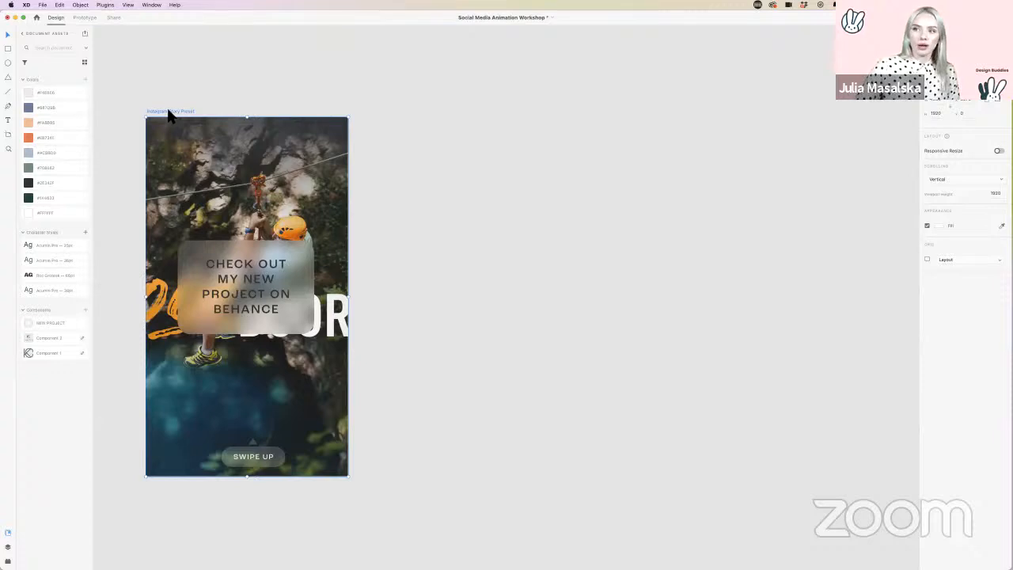
double_click(222, 155)
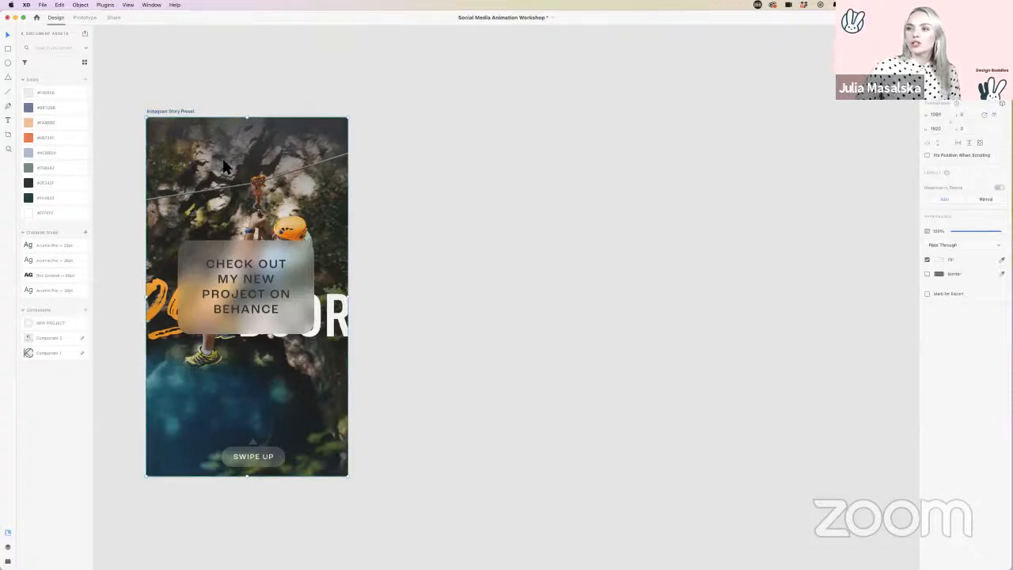
click(501, 165)
click(295, 166)
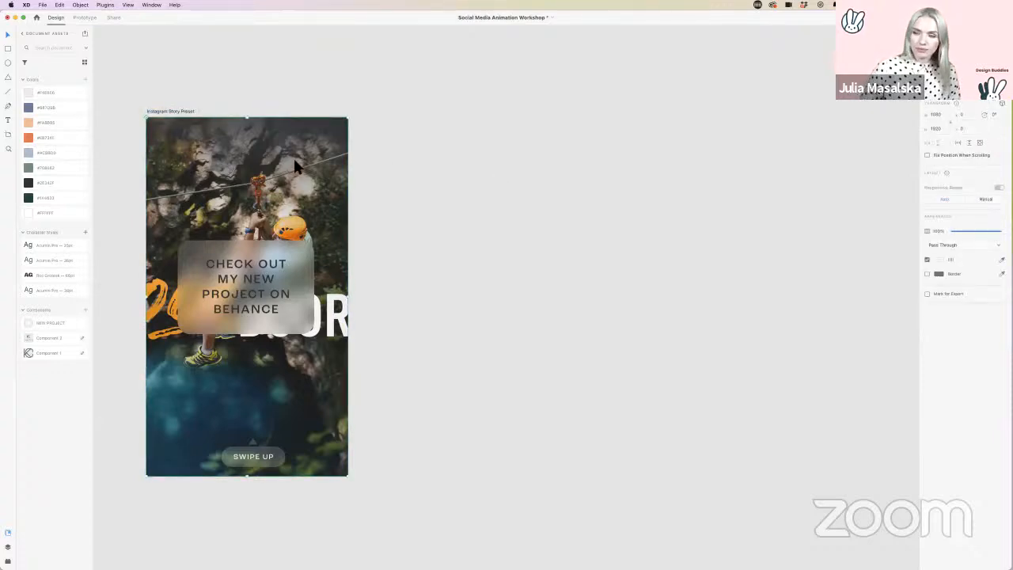
key(Delete)
key(super+z)
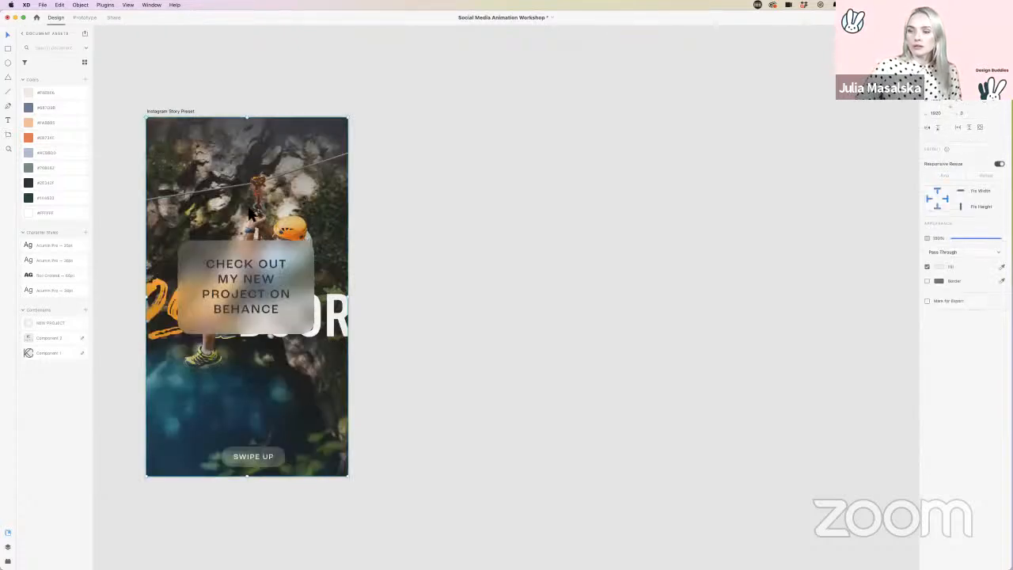
key(Delete)
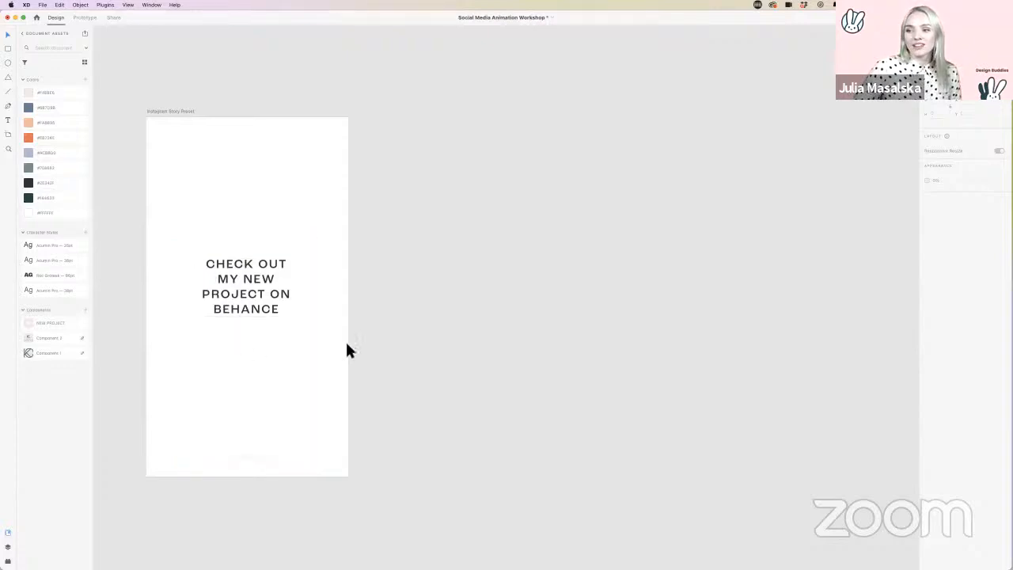
Step: Move the project-thumbnail strip from the brand artboard onto the story artboard and zoom to it
click(28, 36)
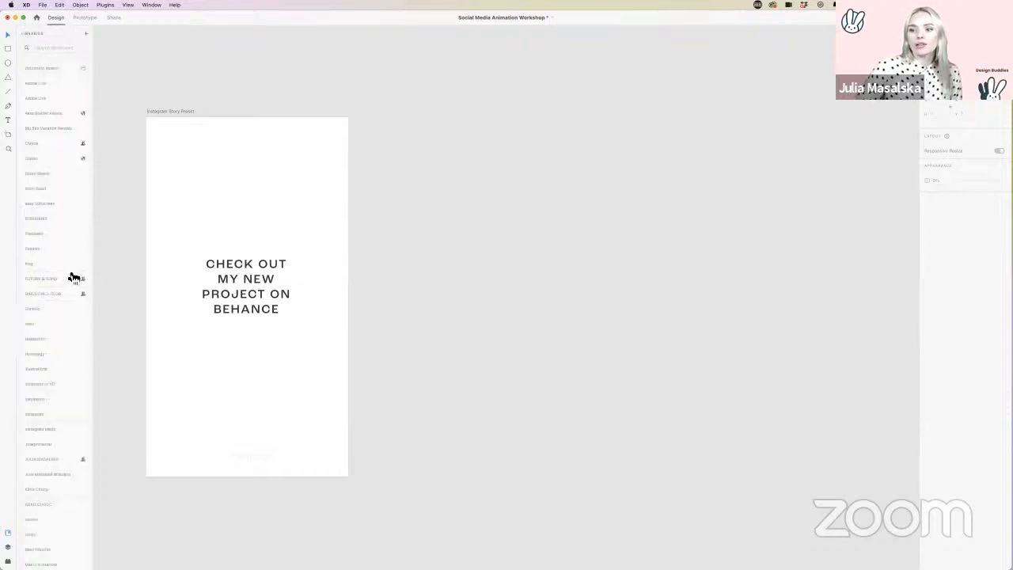
scroll(116, 351, up, 2)
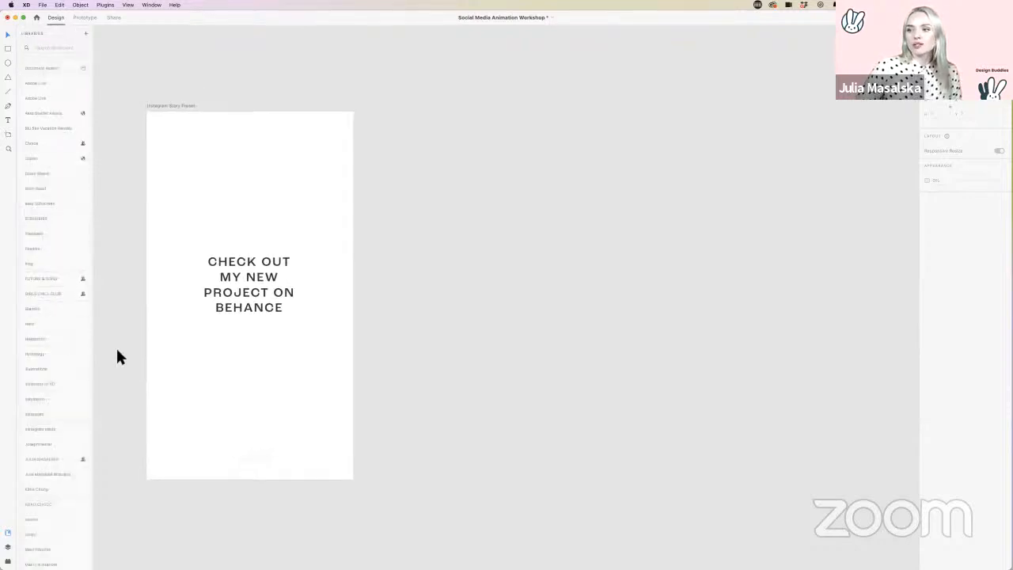
scroll(116, 351, down, 5)
scroll(116, 351, down, 2)
scroll(116, 353, left, 5)
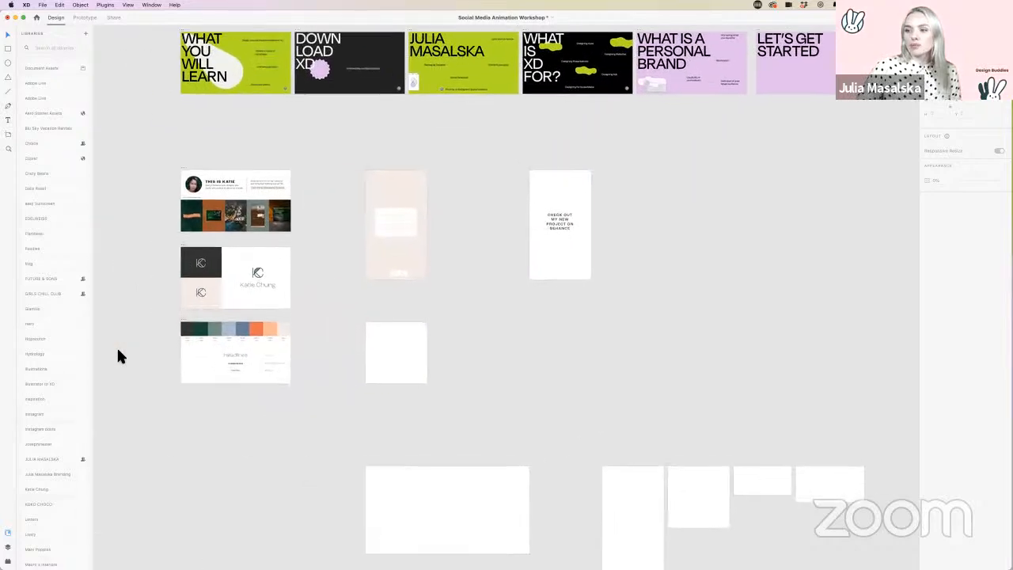
scroll(237, 253, up, 1)
click(247, 250)
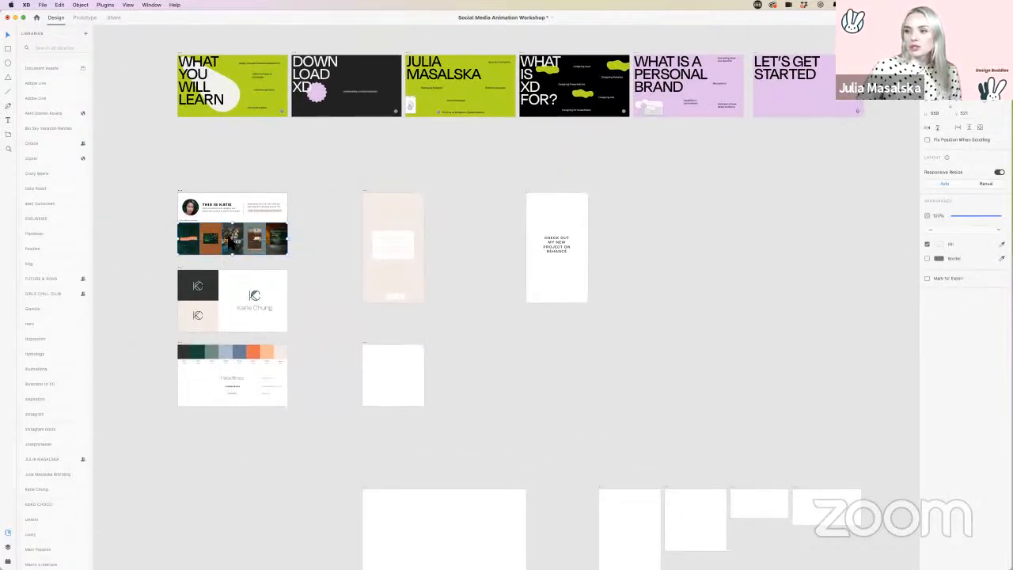
drag(253, 243, 595, 253)
key(super+3)
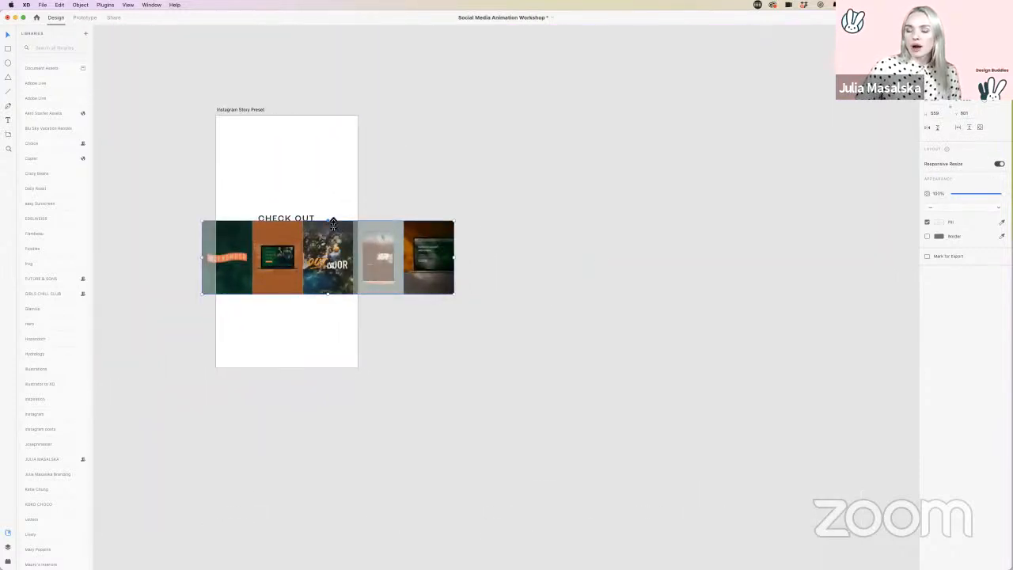
Step: Try making the image strip taller, undoing both resize attempts
drag(333, 222, 333, 196)
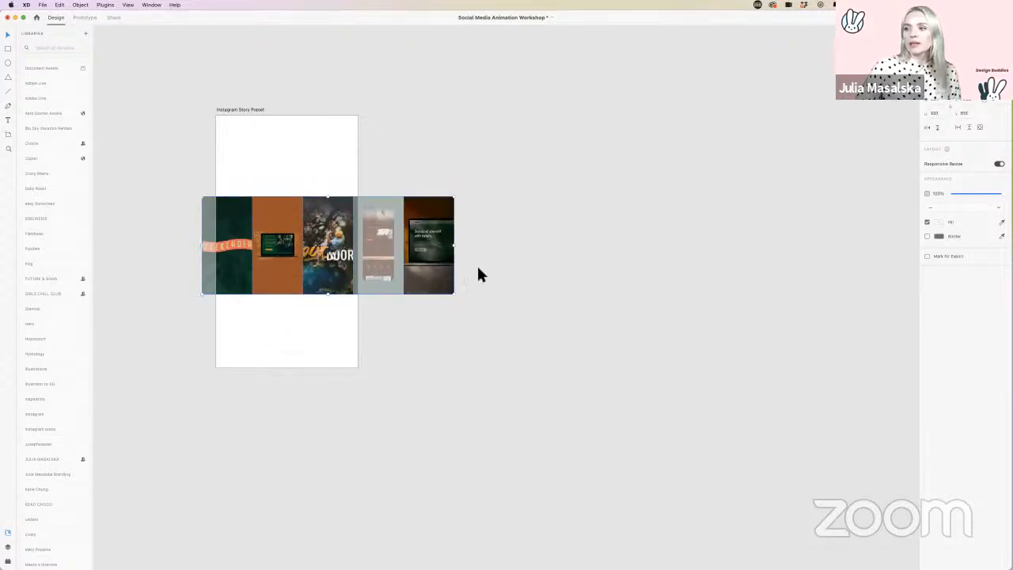
key(super+z)
scroll(336, 238, up, 3)
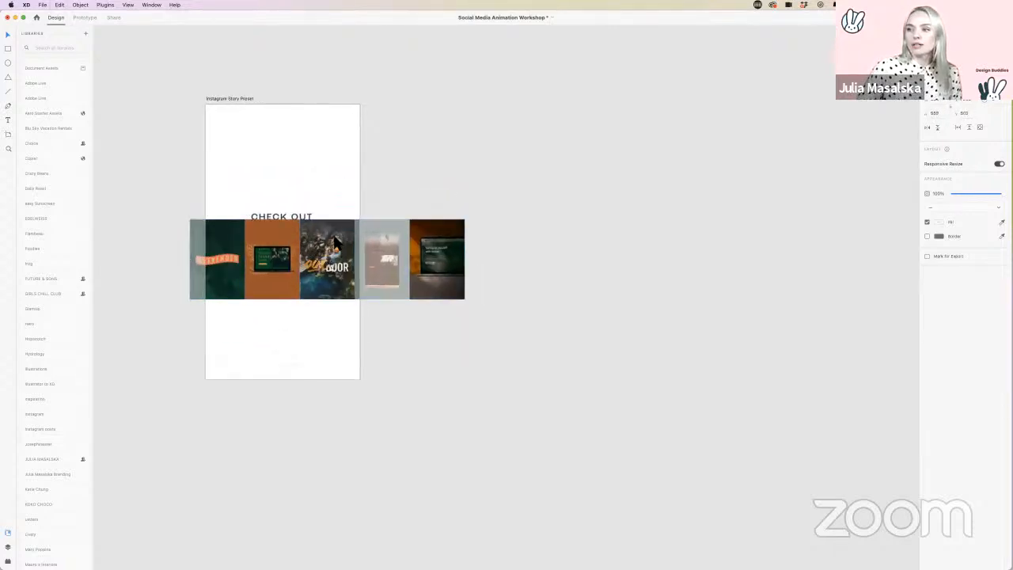
scroll(333, 240, left, 2)
drag(348, 219, 348, 120)
key(super+z)
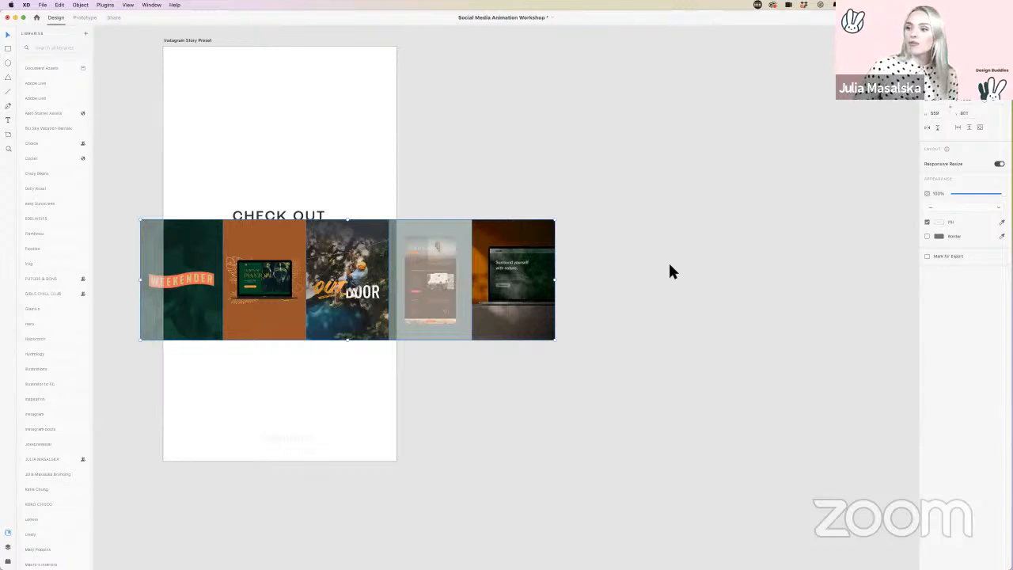
Step: Scroll the canvas left to view the image row across the story artboard
scroll(669, 269, left, 3)
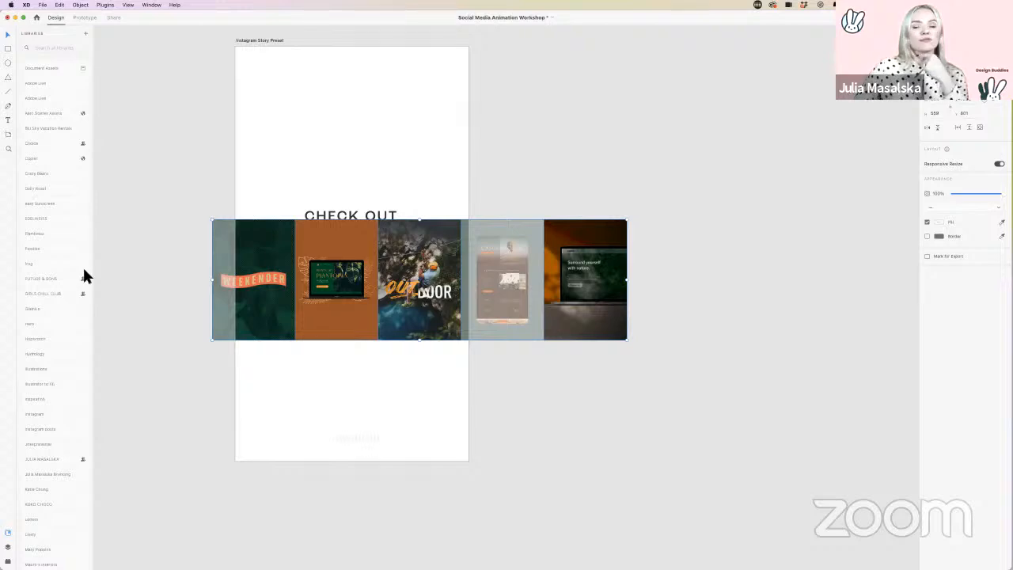
Step: Drag-select across the Main Component artboard several times, then clear the selection
click(575, 389)
scroll(576, 389, left, 10)
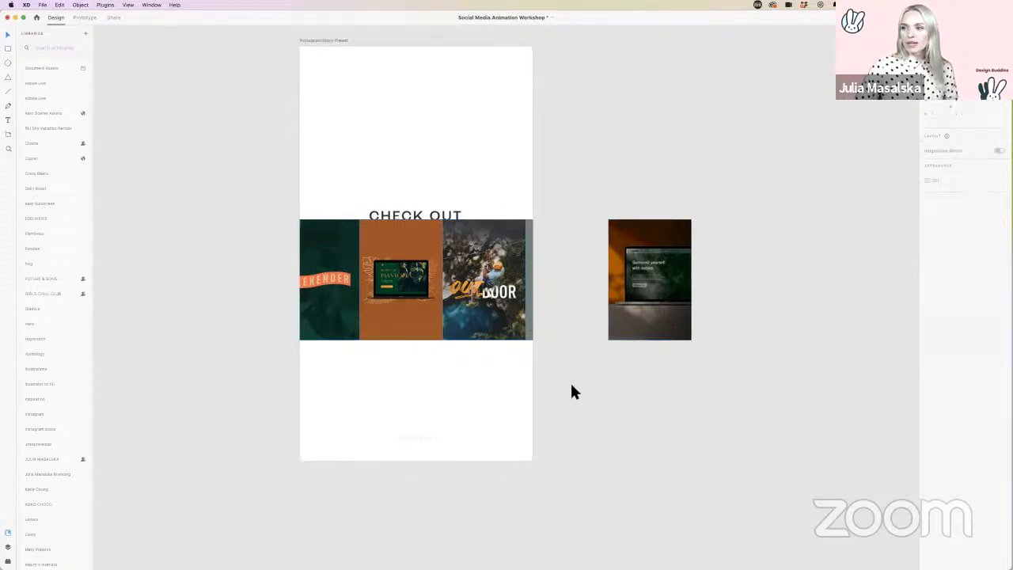
drag(474, 80, 145, 518)
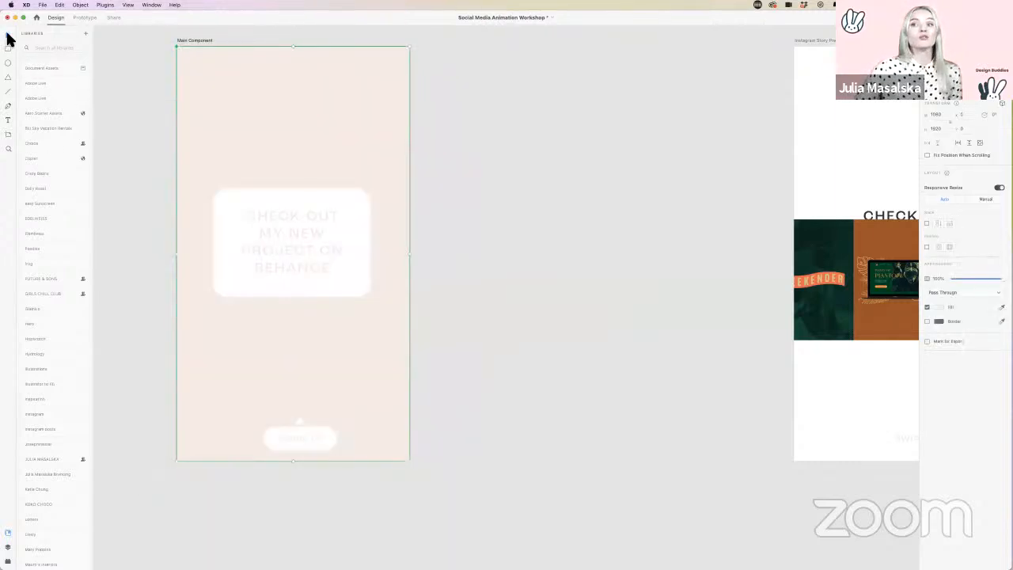
drag(453, 79, 133, 516)
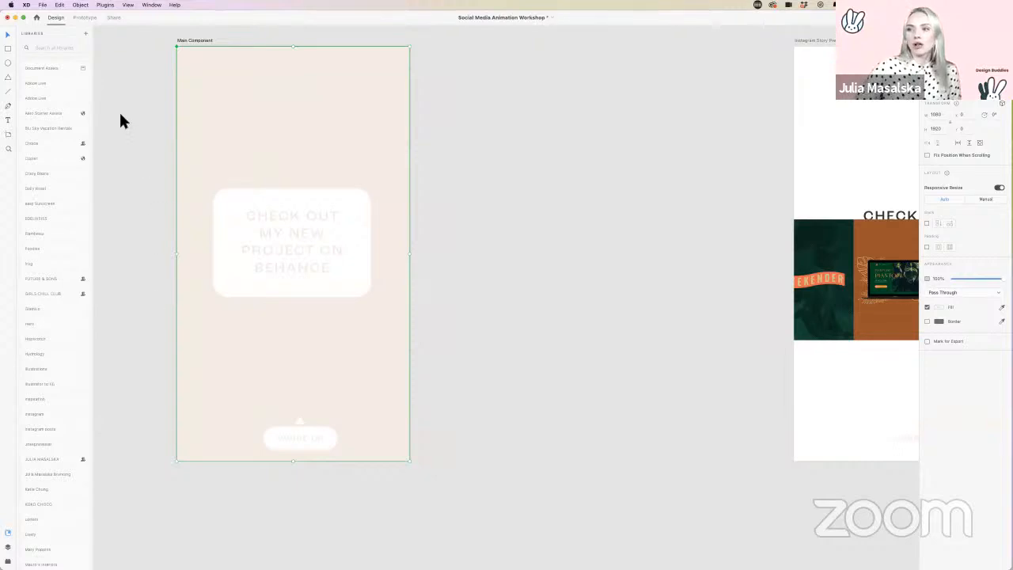
drag(129, 87, 474, 486)
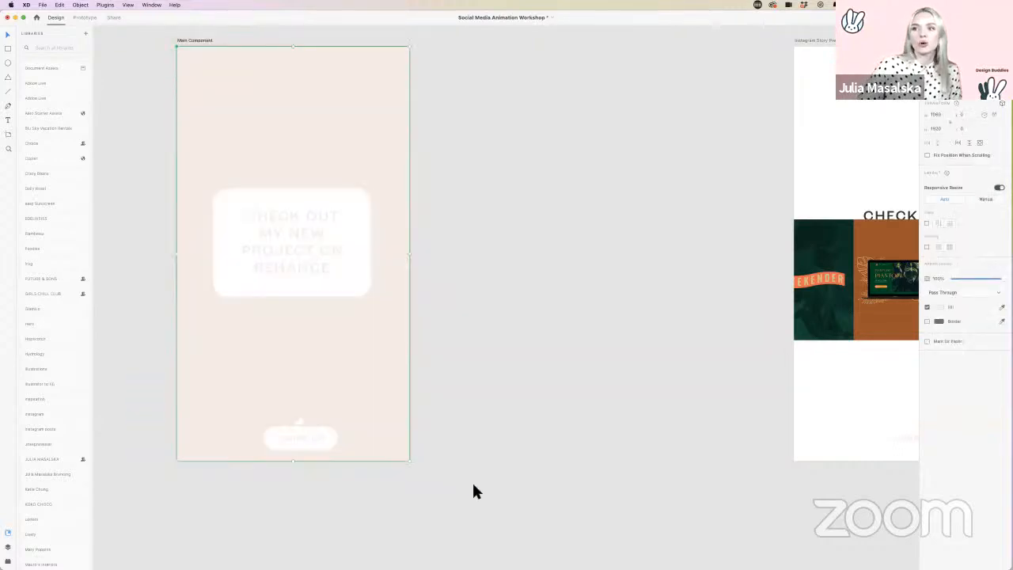
drag(450, 99, 163, 502)
click(437, 415)
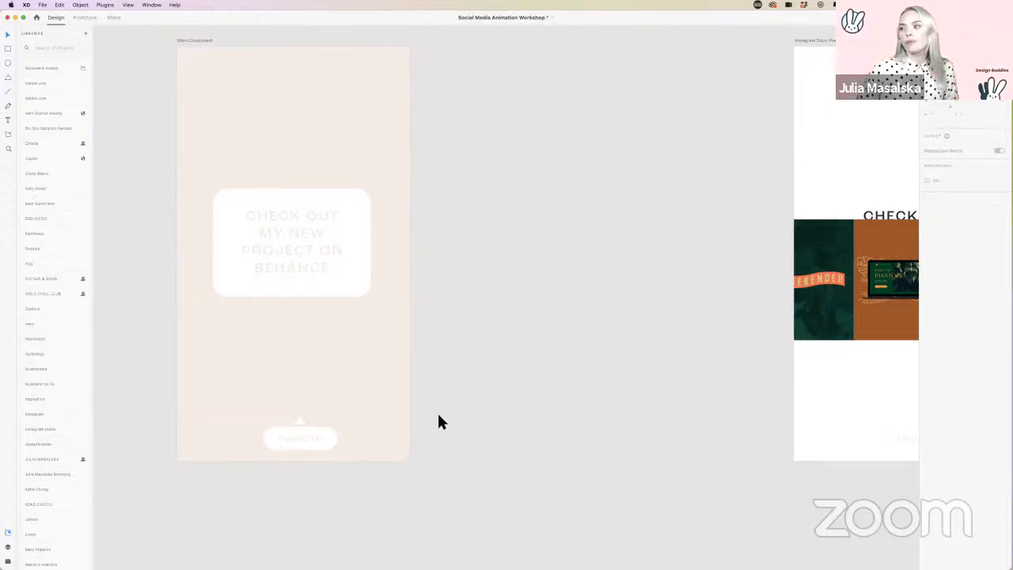
scroll(438, 416, right, 10)
scroll(439, 419, right, 1)
Step: Select all five project images and switch off Responsive Resize
click(443, 327)
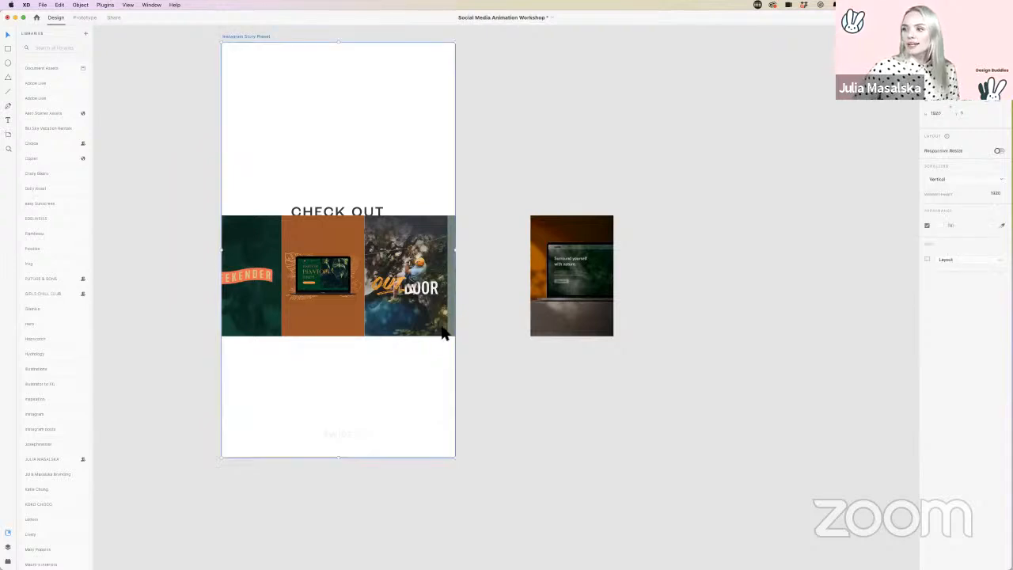
click(455, 317)
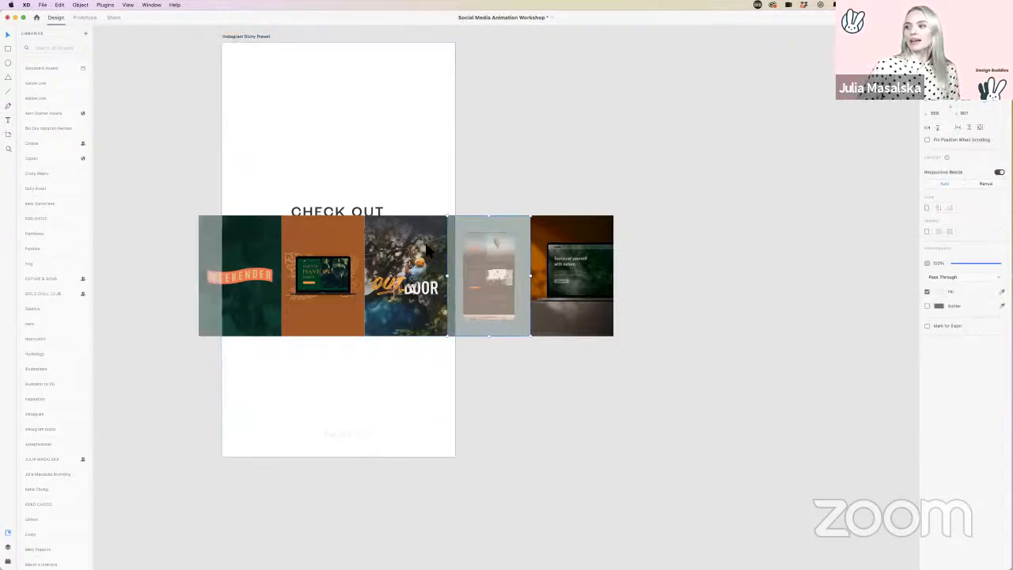
click(648, 254)
click(309, 323)
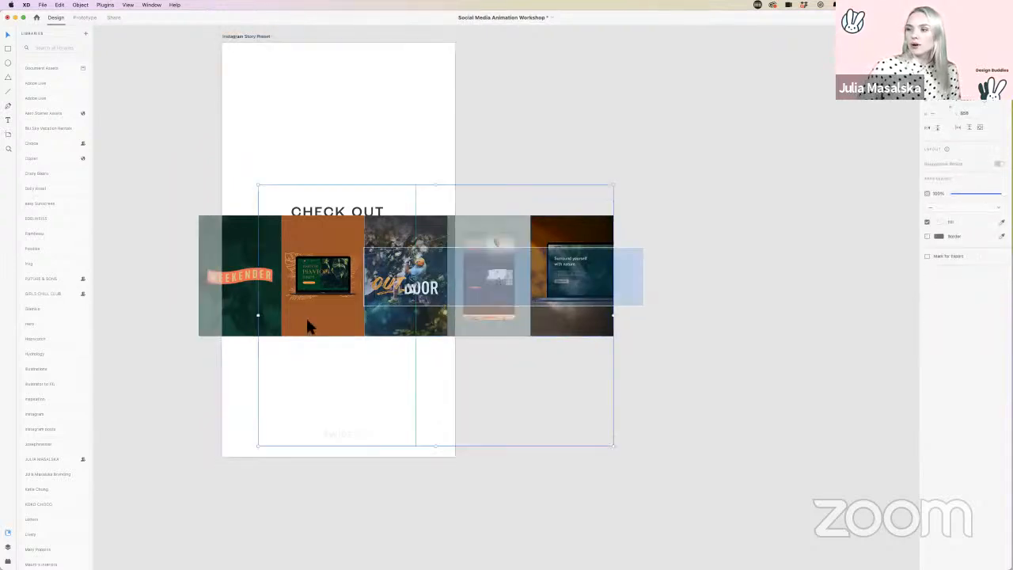
click(611, 308)
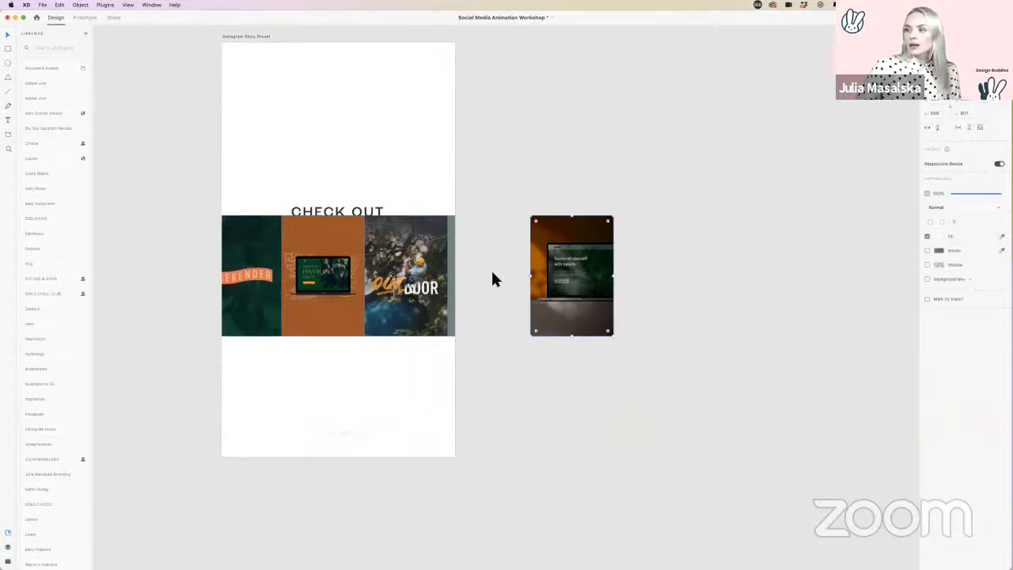
shift+click(451, 264)
shift+click(381, 268)
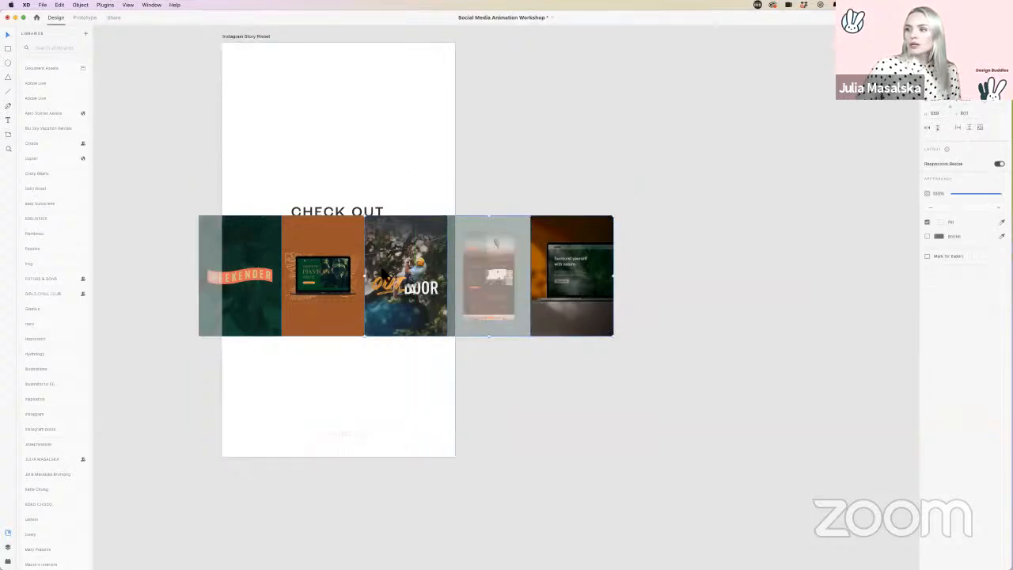
shift+click(338, 273)
shift+click(250, 275)
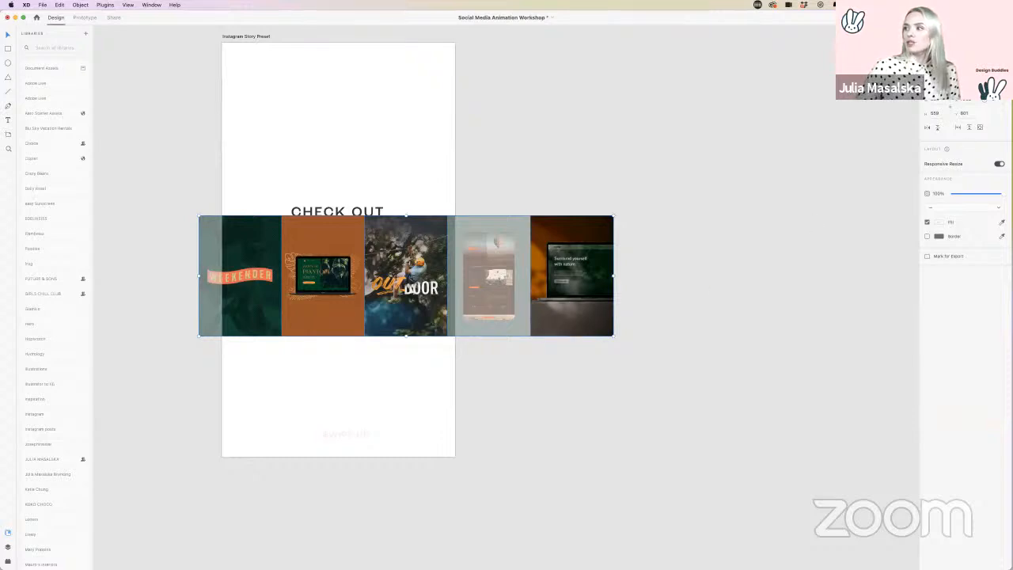
click(999, 163)
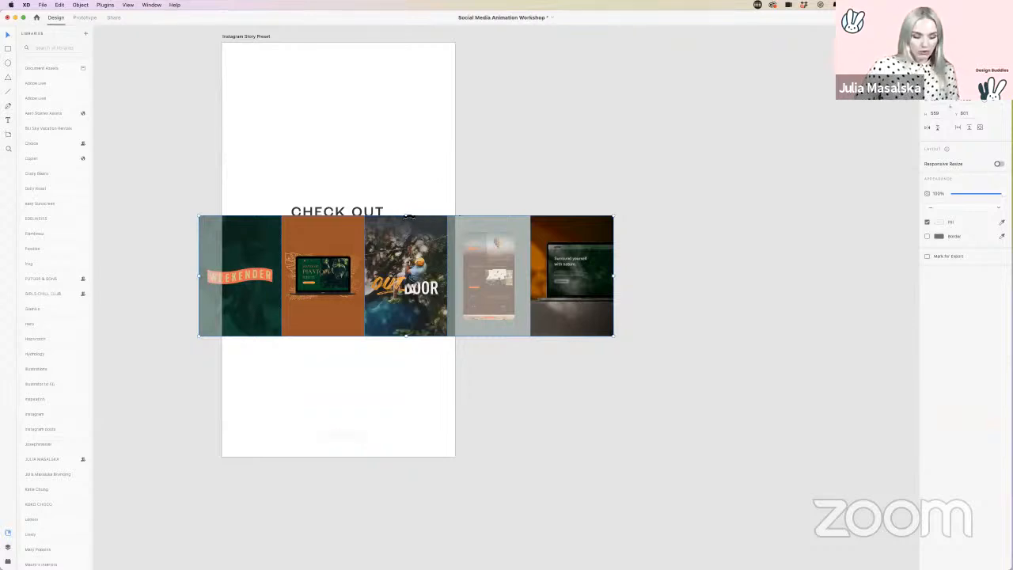
Step: Stretch the image row to the artboard's full height and slide it so WEEKENDER fills the story
drag(409, 215, 427, 42)
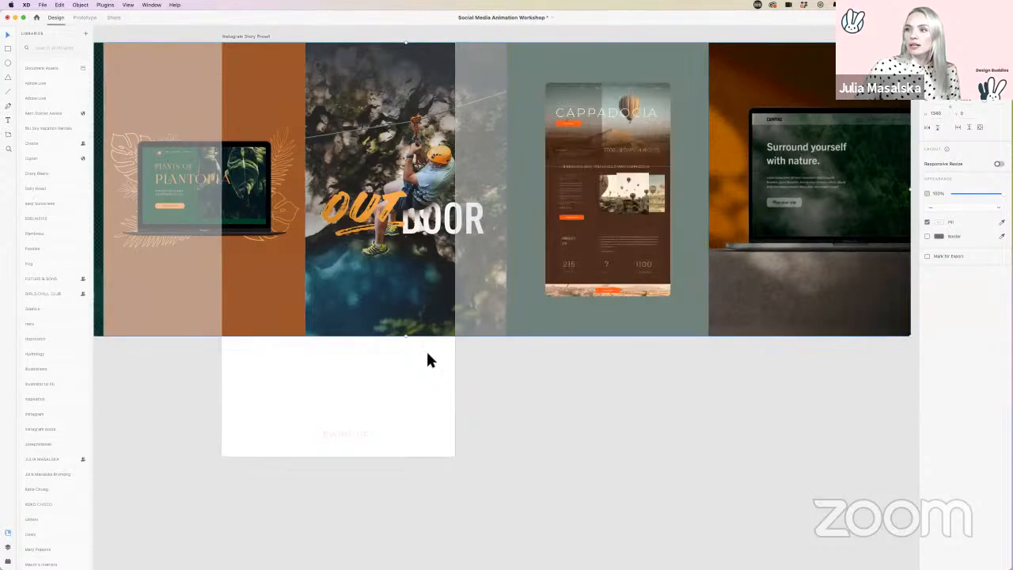
drag(409, 336, 413, 456)
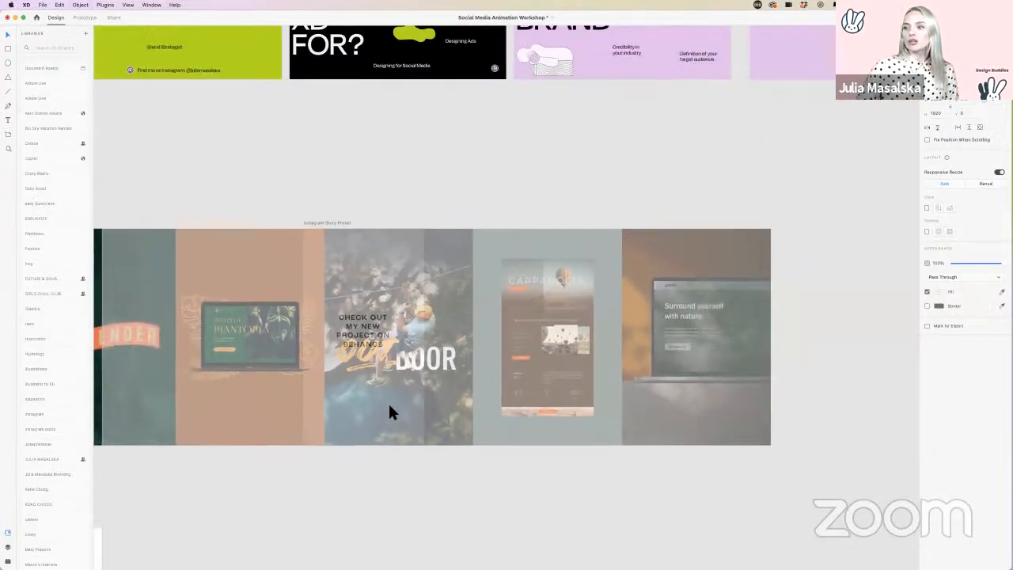
scroll(387, 412, up, 3)
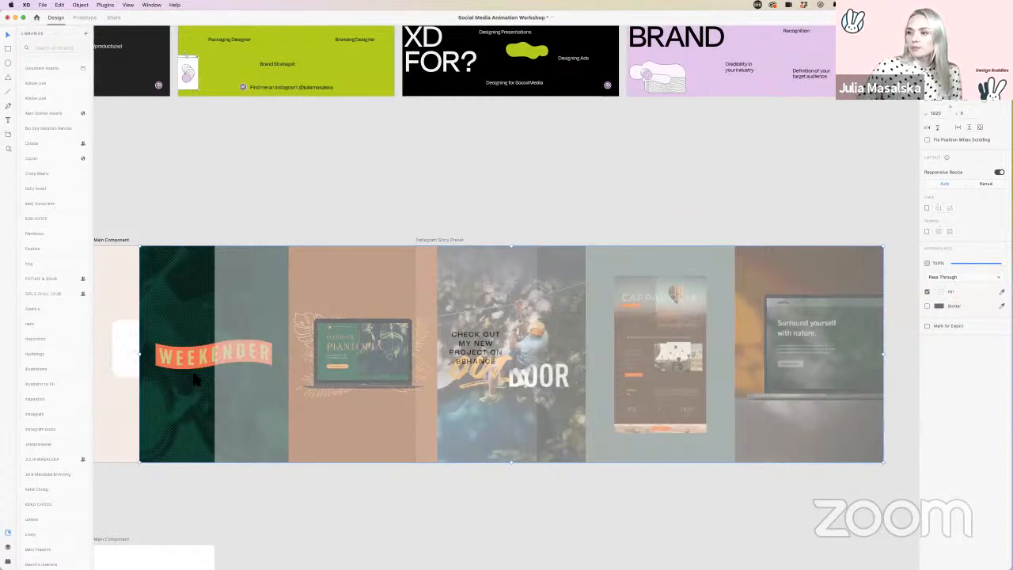
drag(181, 370, 466, 370)
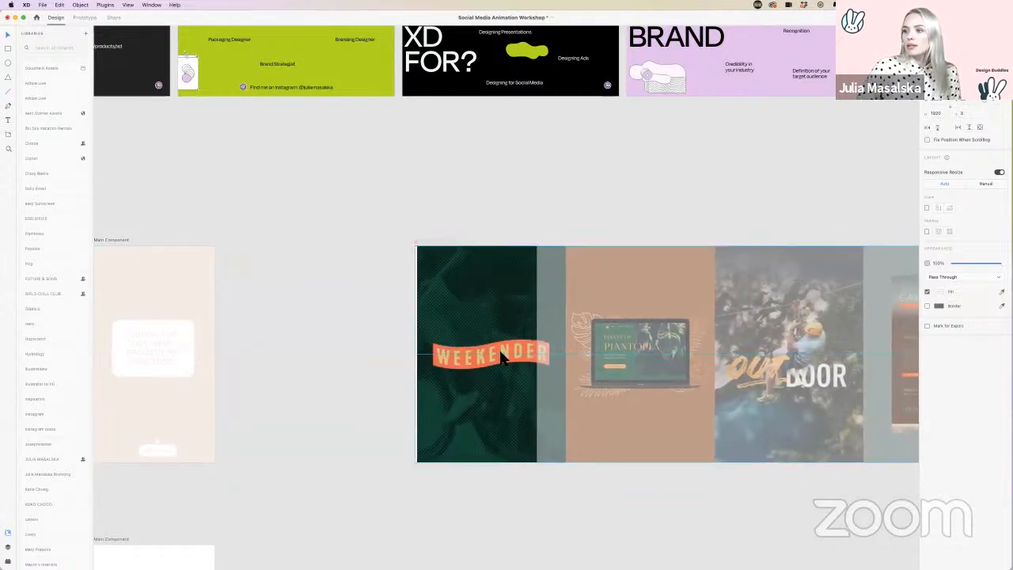
scroll(500, 356, right, 5)
scroll(500, 356, left, 1)
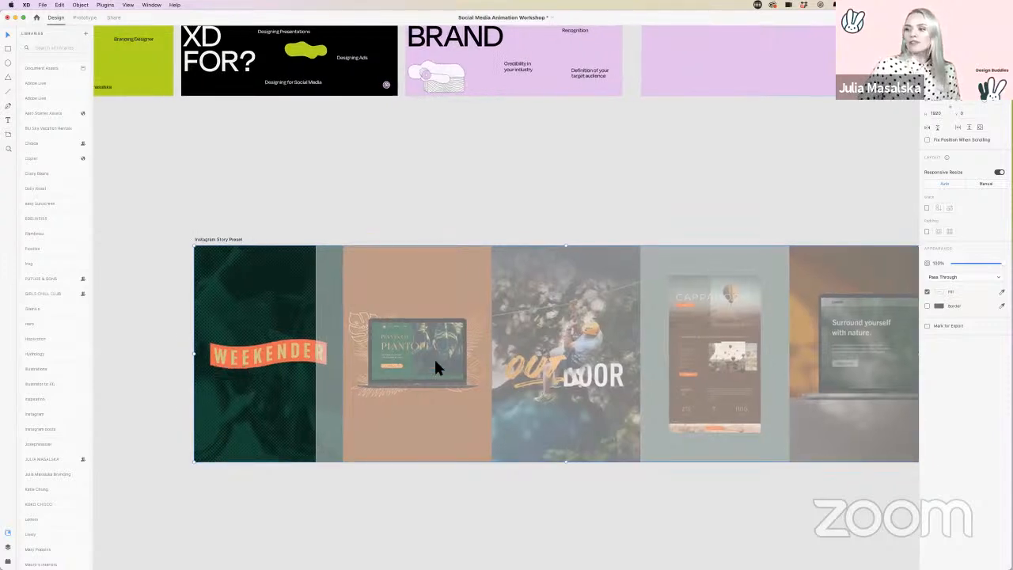
scroll(434, 357, right, 2)
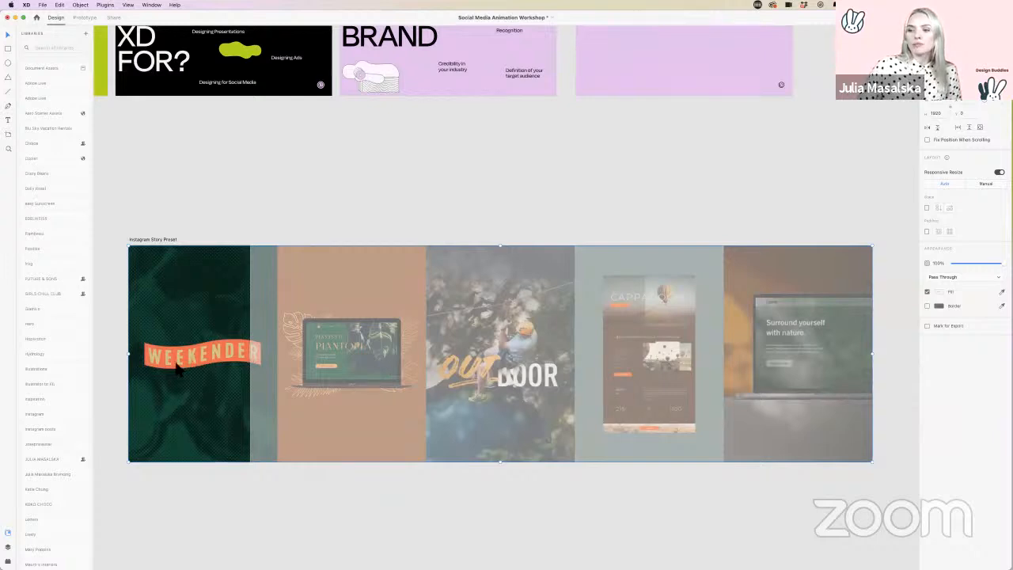
scroll(192, 368, left, 2)
scroll(188, 375, up, 5)
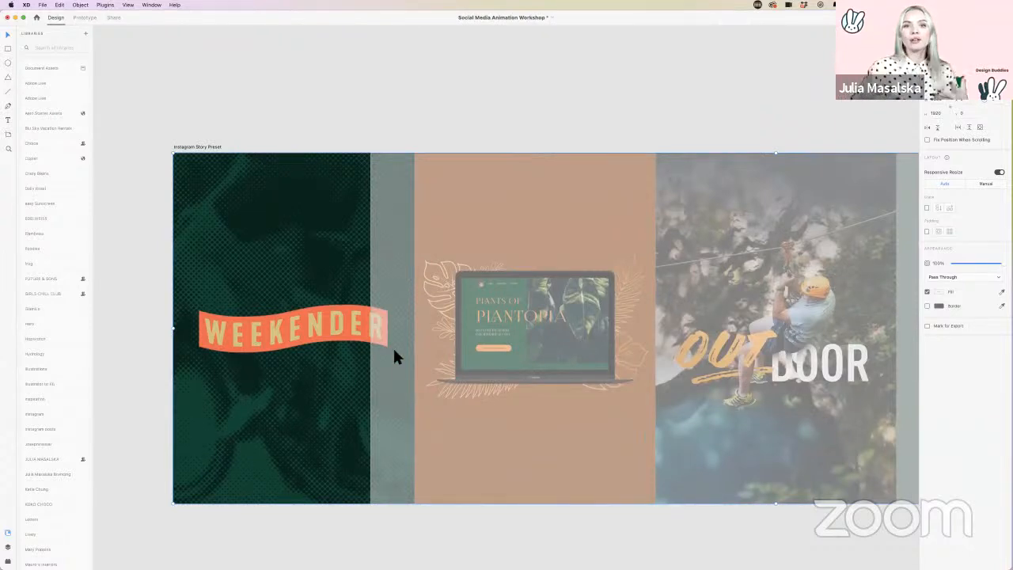
scroll(294, 388, down, 1)
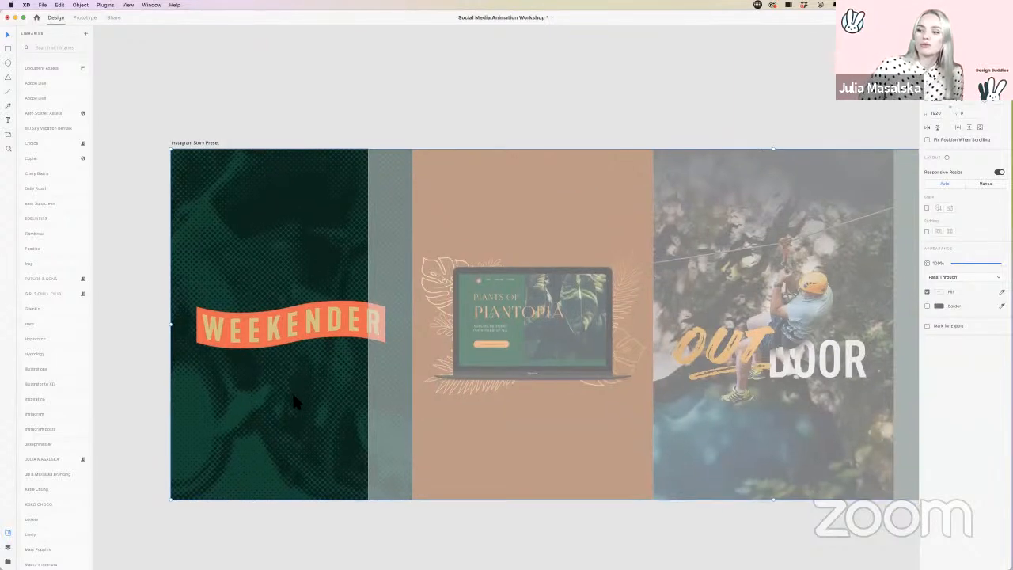
Step: Send the image row to the back, behind the Behance card
right_click(294, 375)
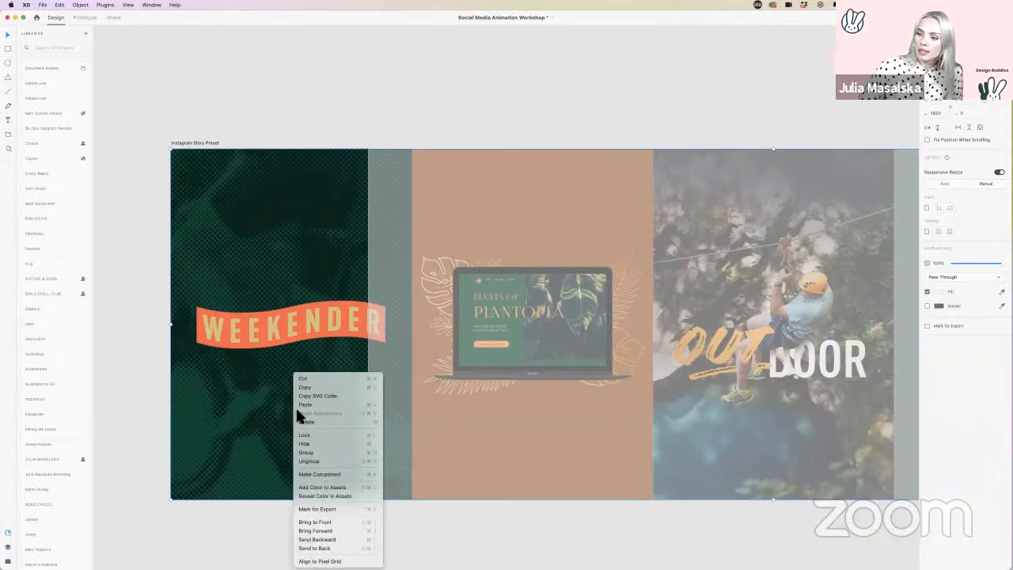
click(318, 548)
scroll(316, 549, up, 1)
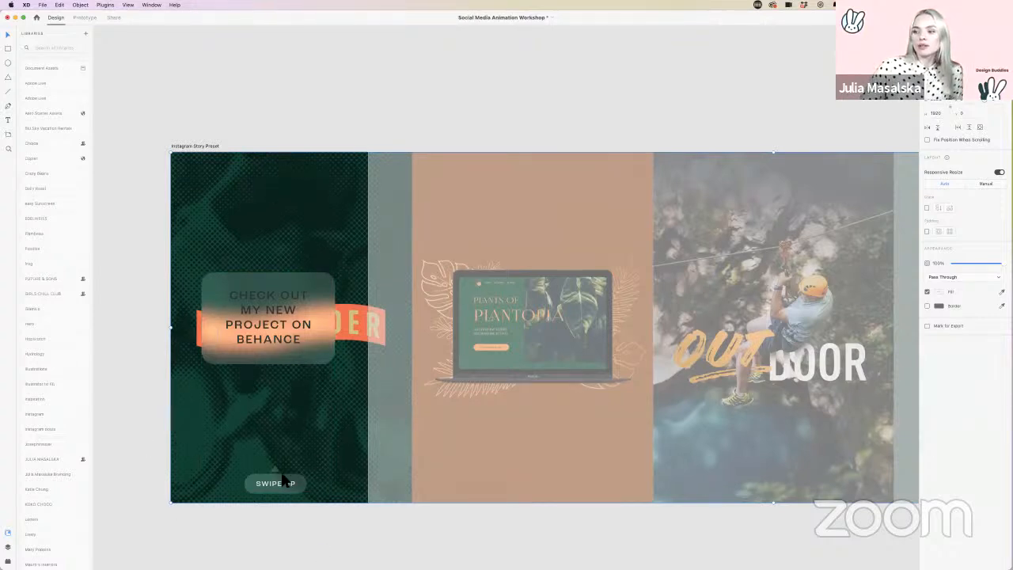
Step: Make the CHECK OUT MY NEW PROJECT ON BEHANCE text white, then check the row's overflow
double_click(263, 333)
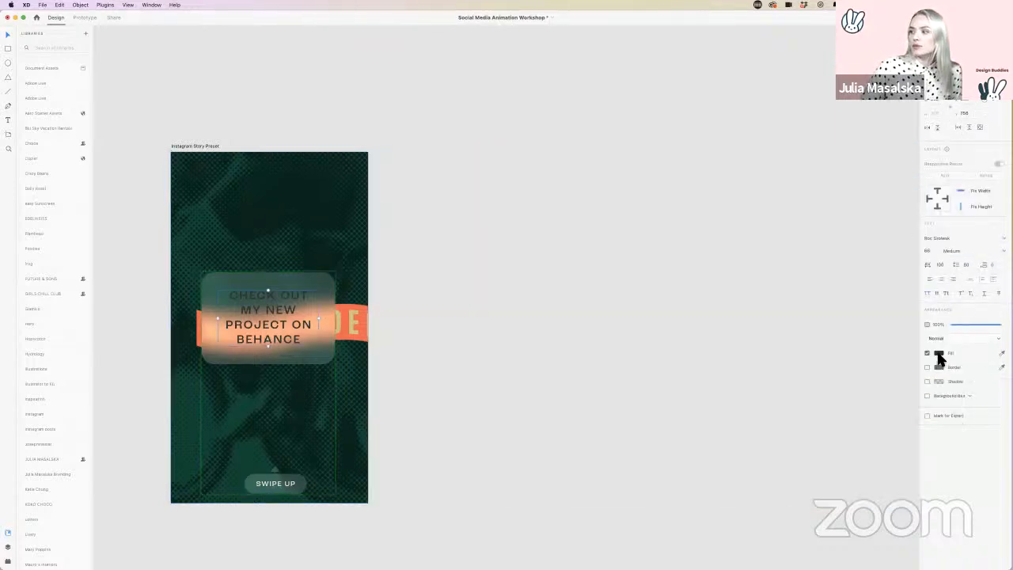
click(938, 354)
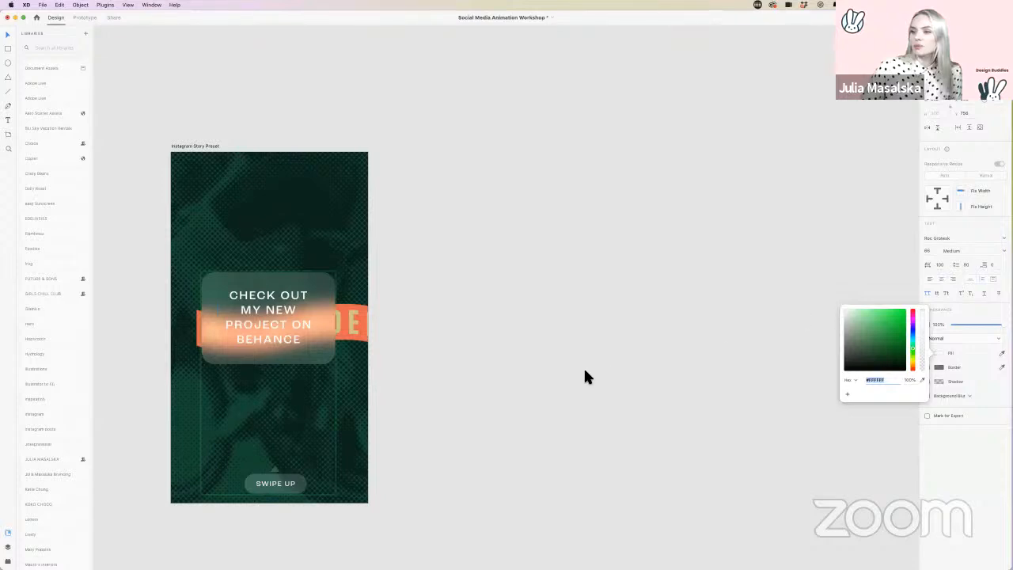
click(536, 435)
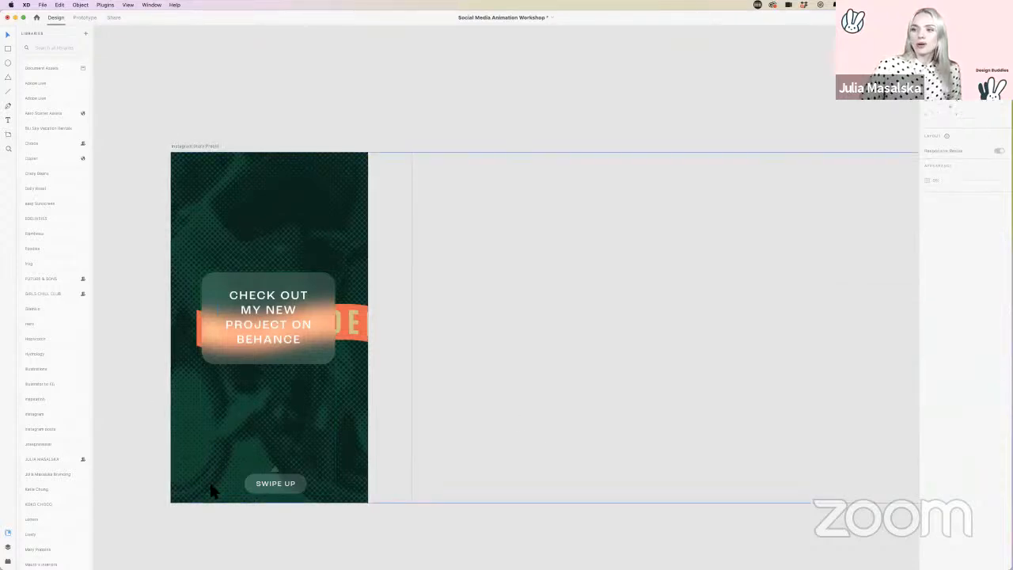
click(365, 163)
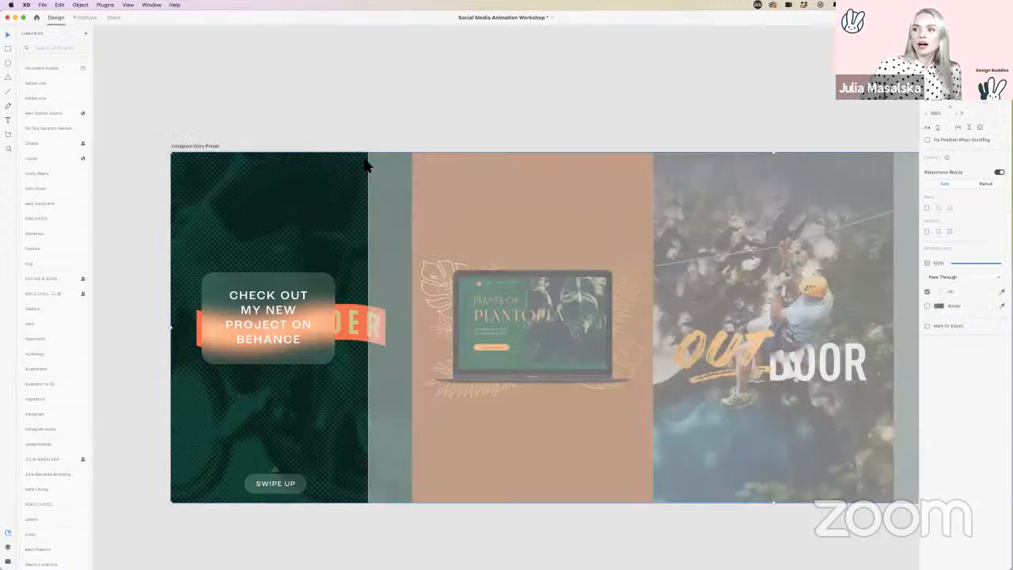
scroll(731, 297, right, 2)
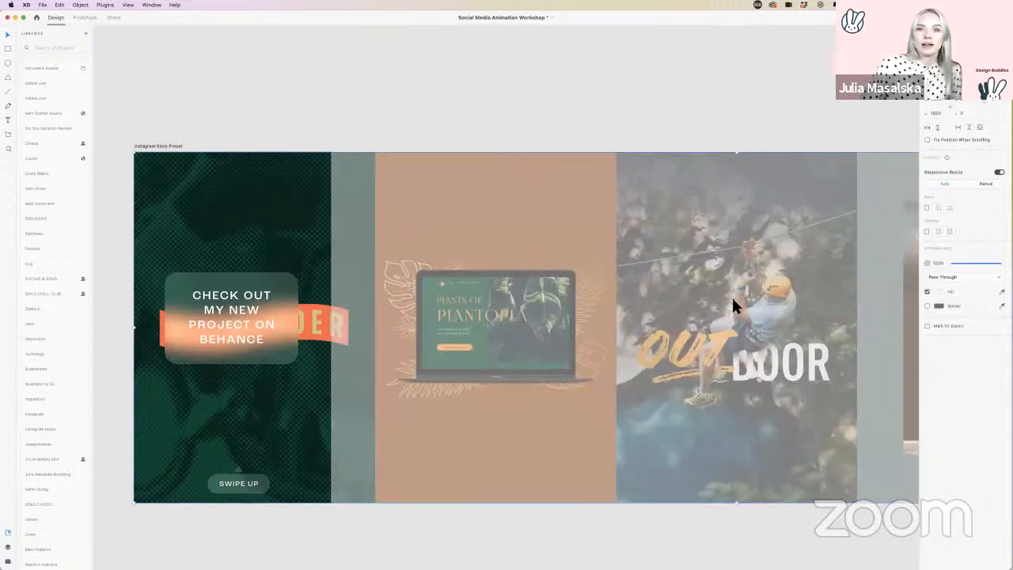
scroll(733, 300, right, 2)
scroll(733, 300, down, 4)
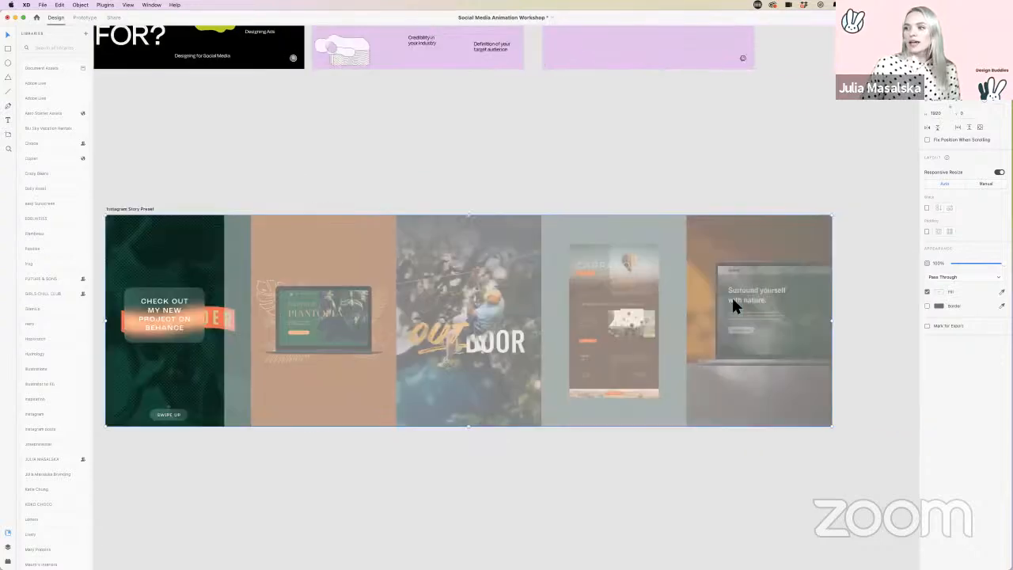
scroll(731, 305, down, 2)
scroll(731, 305, left, 2)
click(450, 420)
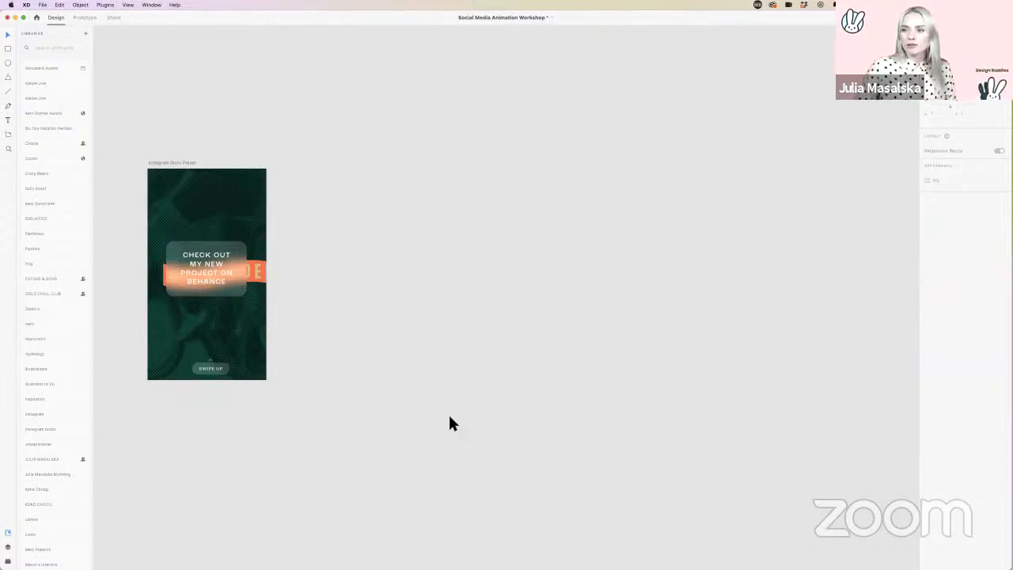
Step: Duplicate the Instagram Story Preset artboard as Instagram Story Preset – 1, placed to its right
click(184, 164)
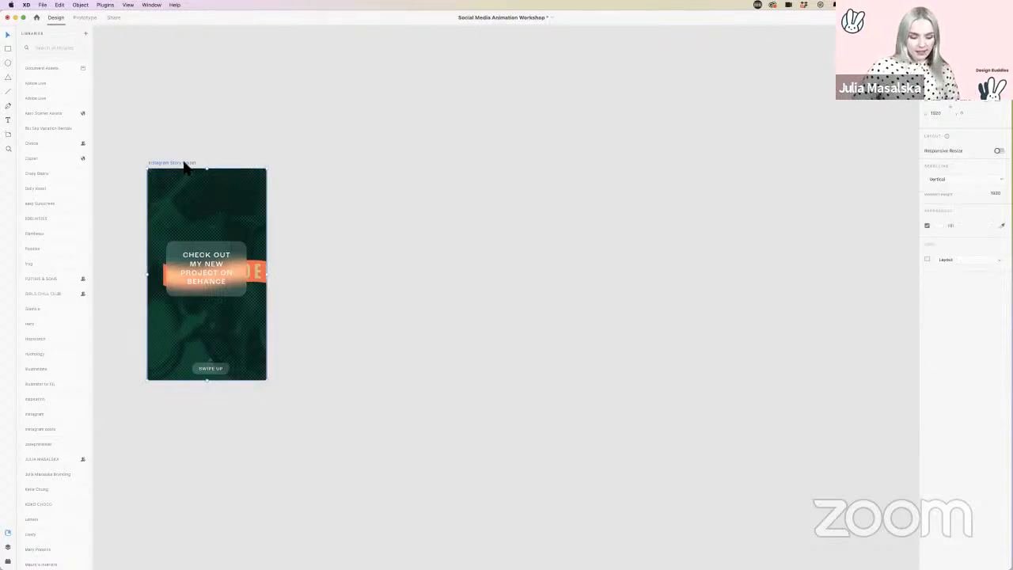
drag(186, 166, 339, 166)
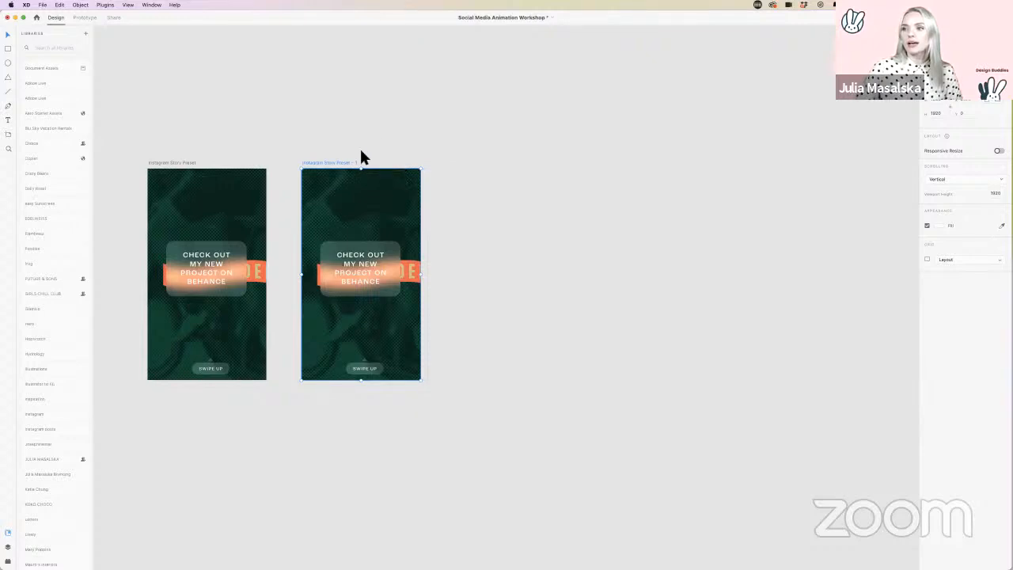
scroll(342, 168, up, 3)
scroll(344, 173, up, 2)
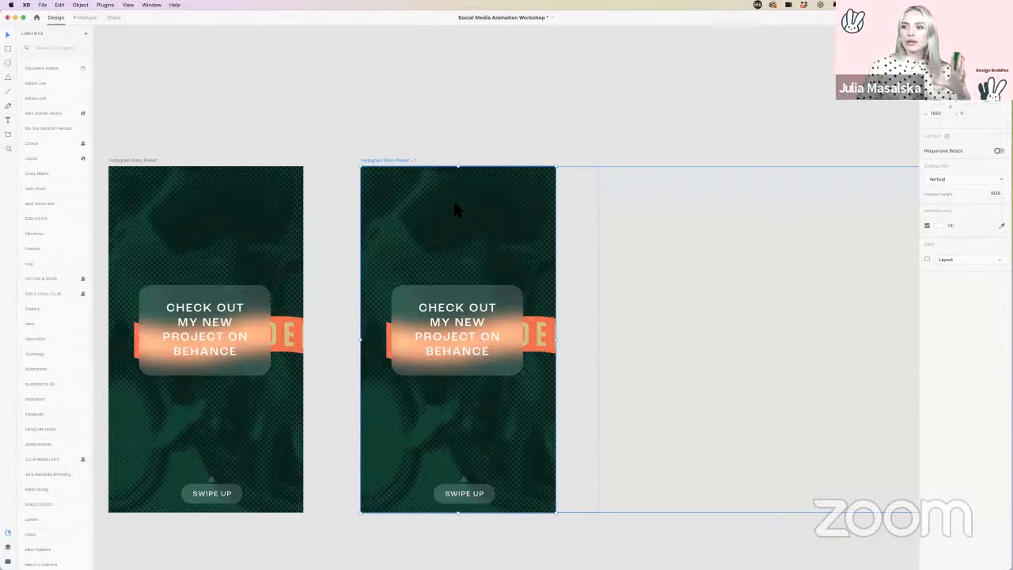
Step: Slide the second story's background image strip left until the laptop photo fills the artboard
click(187, 220)
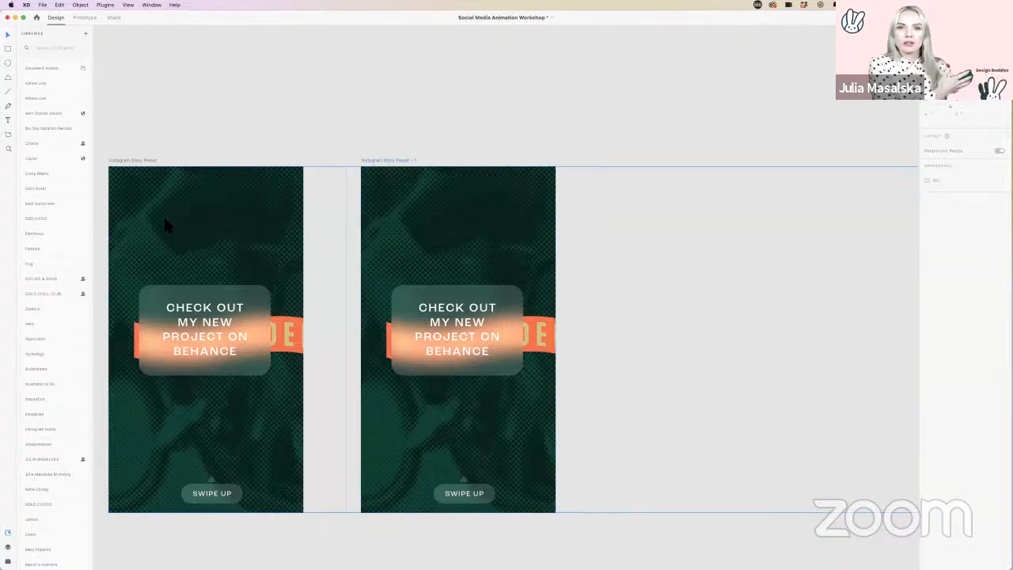
click(437, 207)
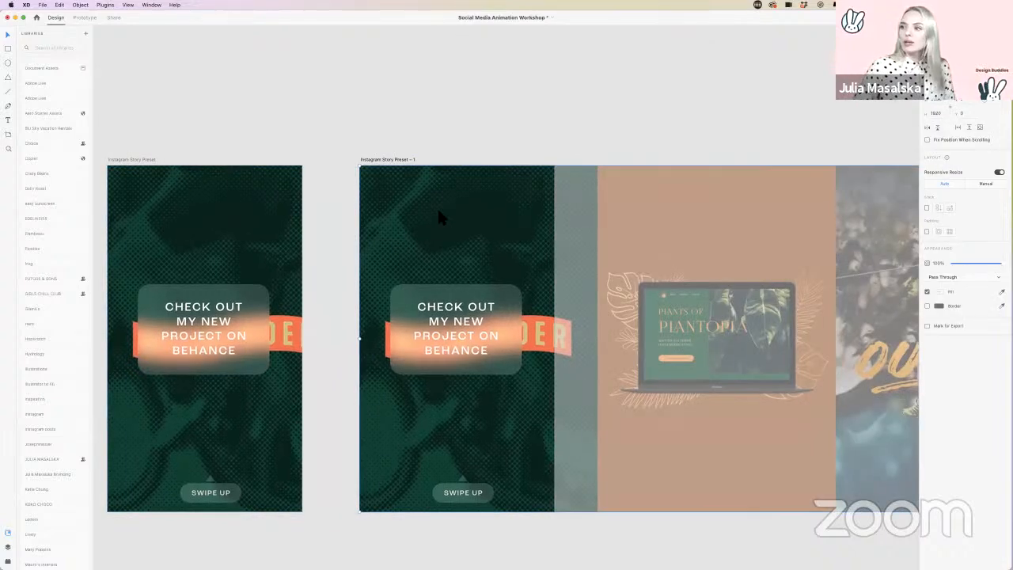
scroll(441, 218, down, 5)
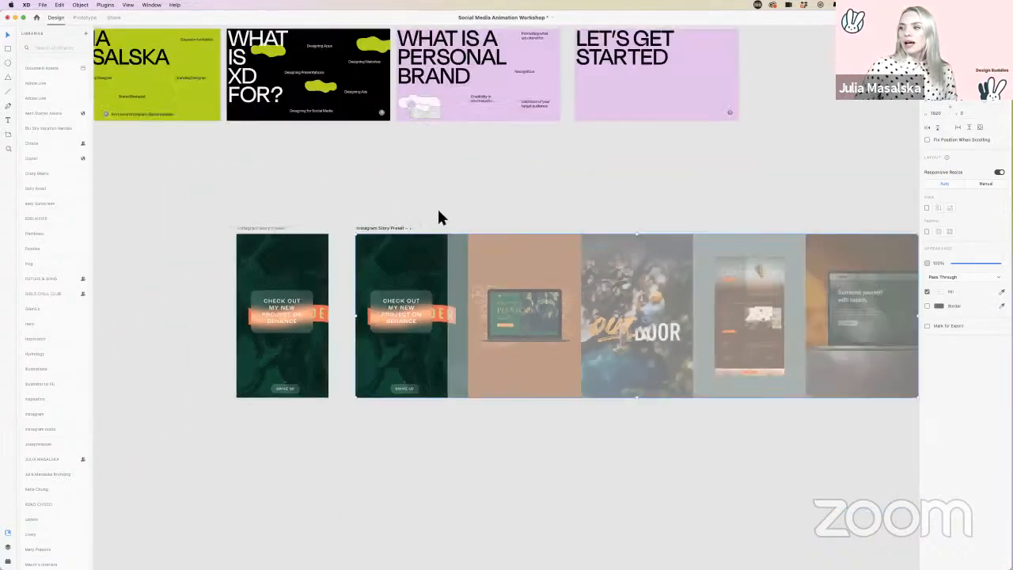
scroll(441, 217, left, 2)
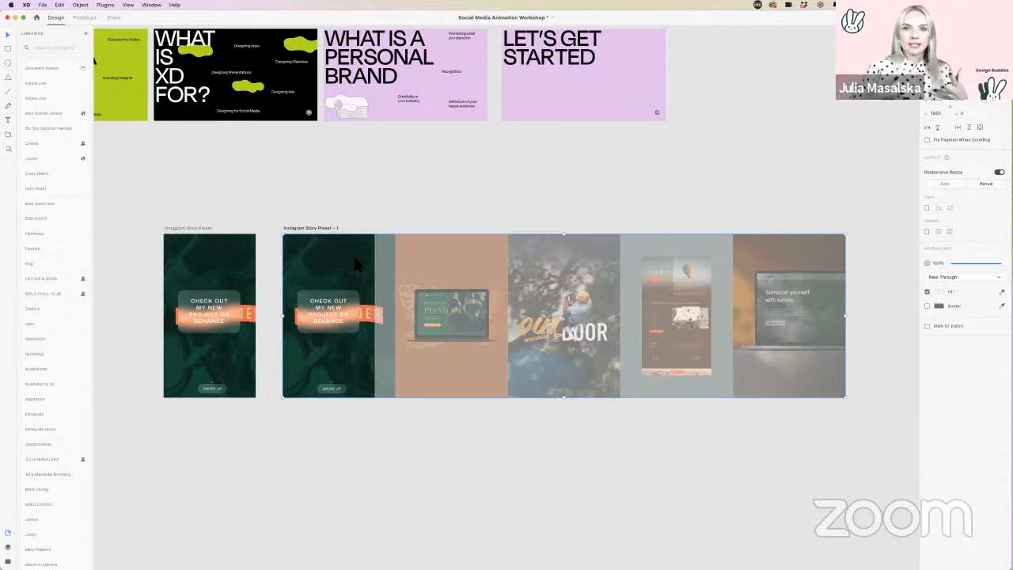
scroll(356, 265, right, 1)
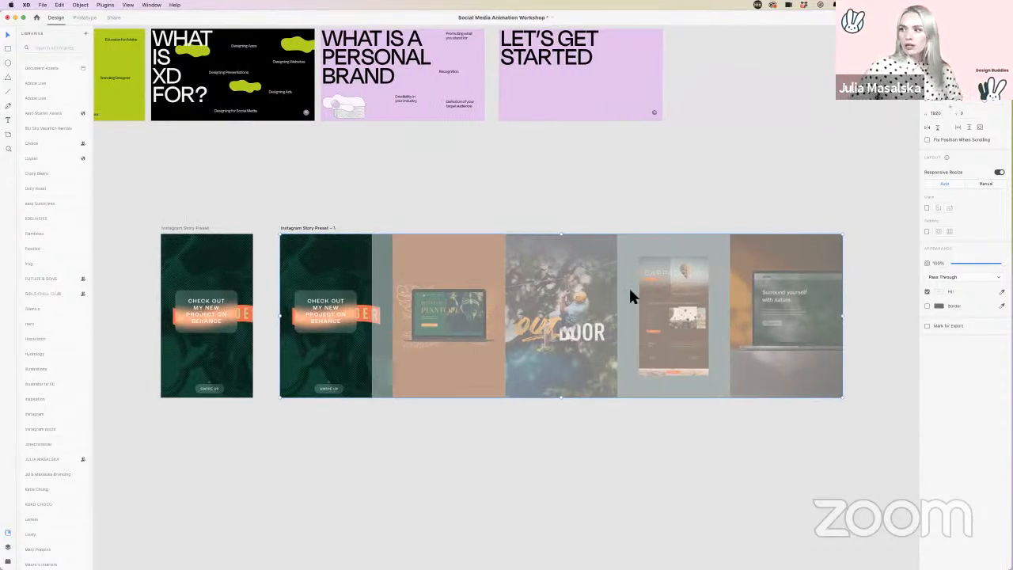
drag(807, 328, 329, 328)
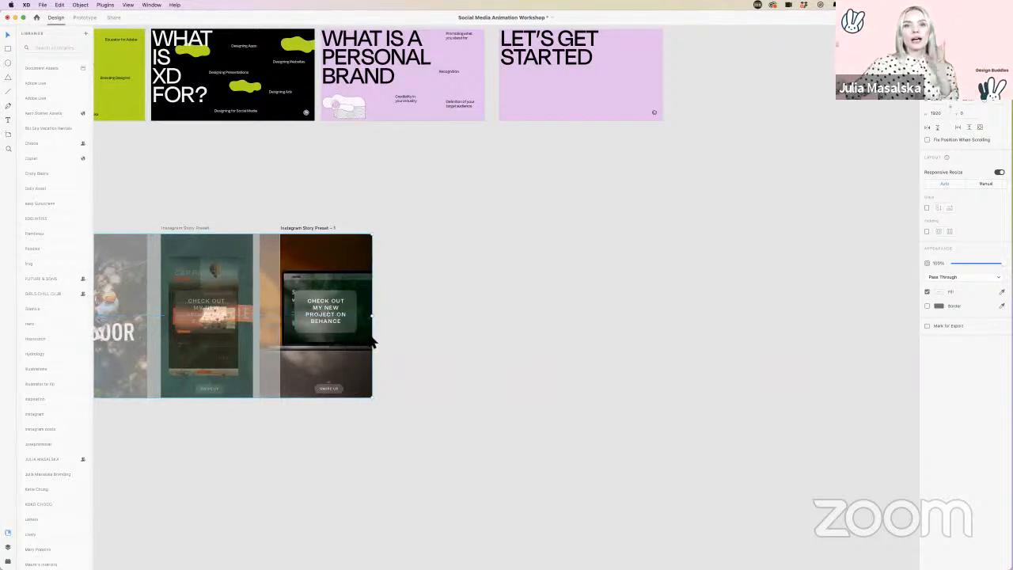
Step: Recheck the image strip so the laptop photo stays in place while the first story remains green
click(455, 252)
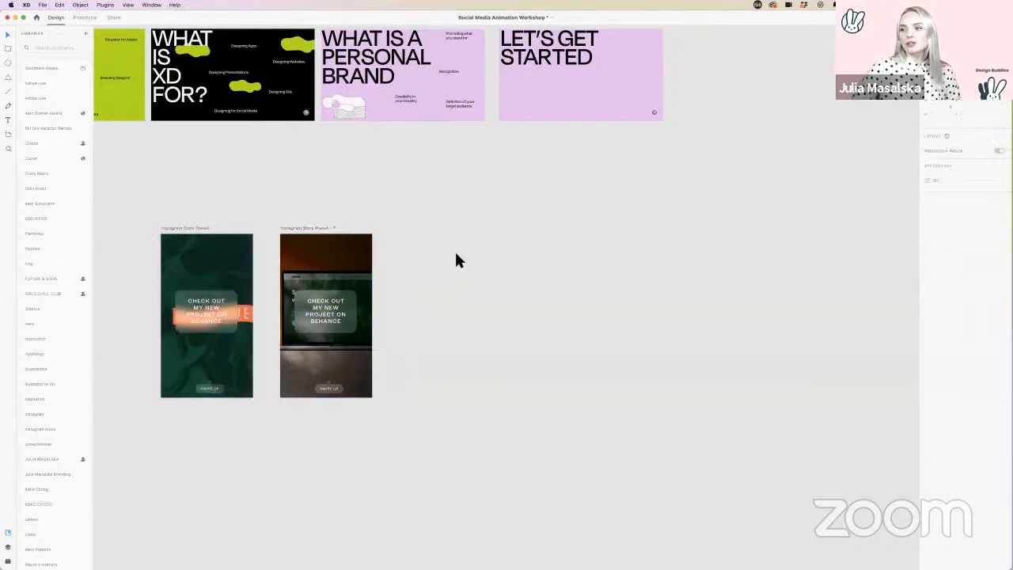
scroll(455, 253, left, 2)
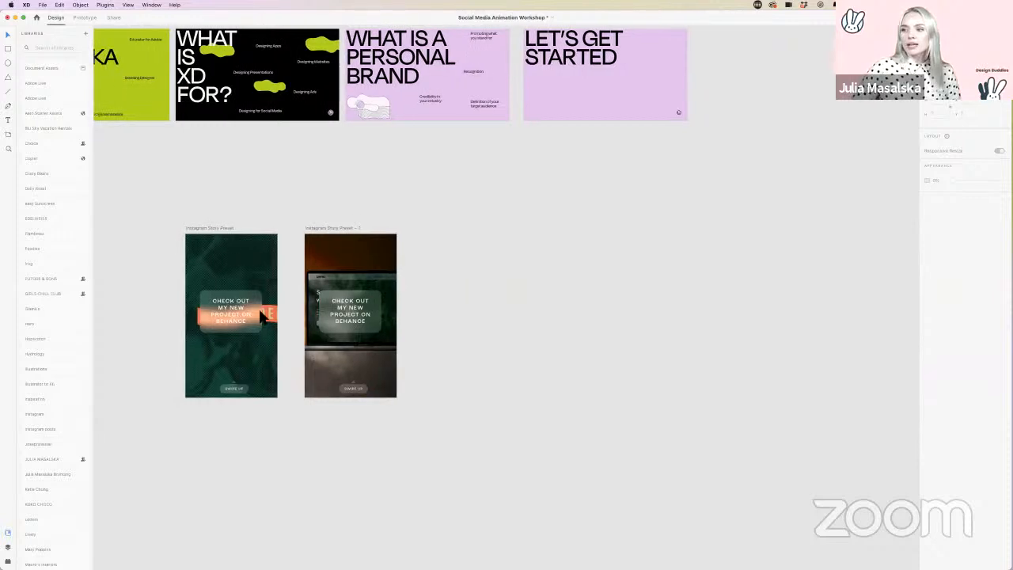
click(209, 253)
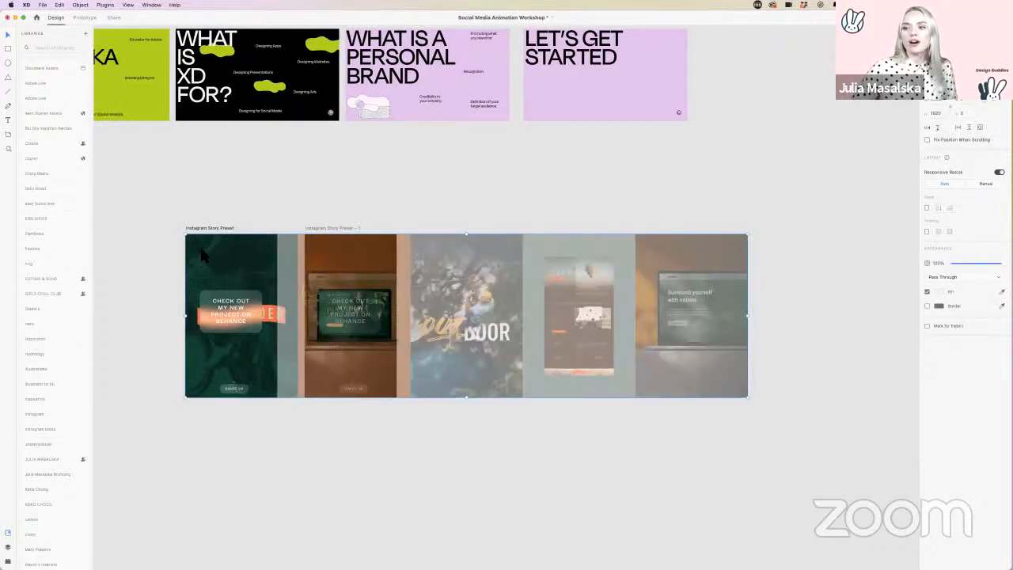
click(156, 255)
click(377, 245)
scroll(377, 246, left, 5)
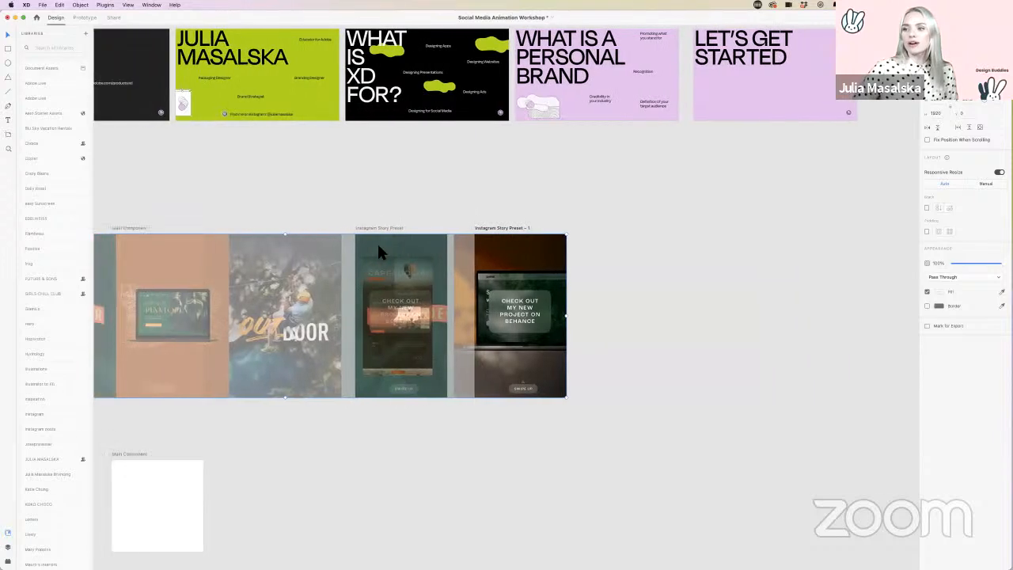
scroll(377, 248, left, 4)
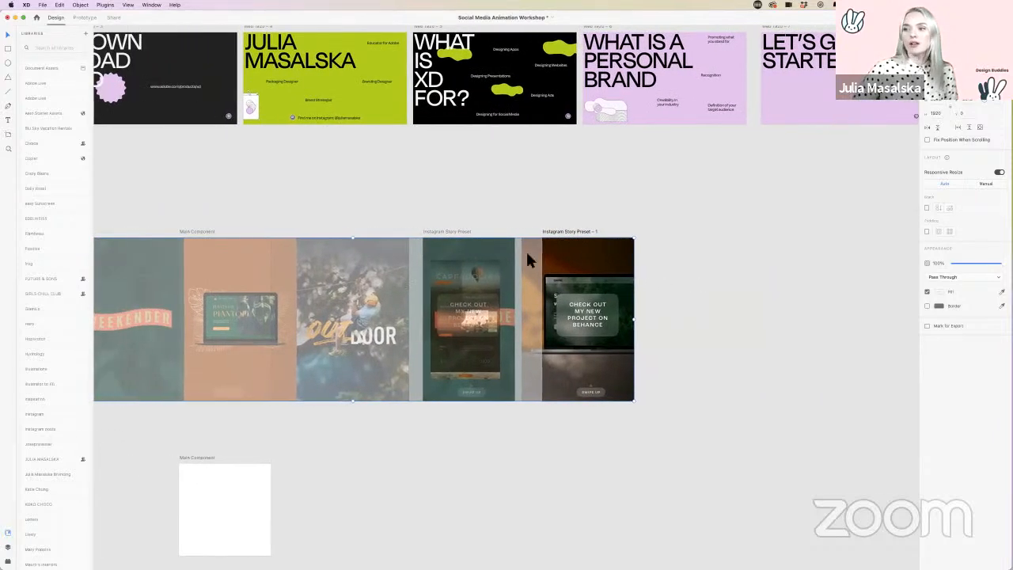
click(712, 286)
scroll(696, 301, right, 2)
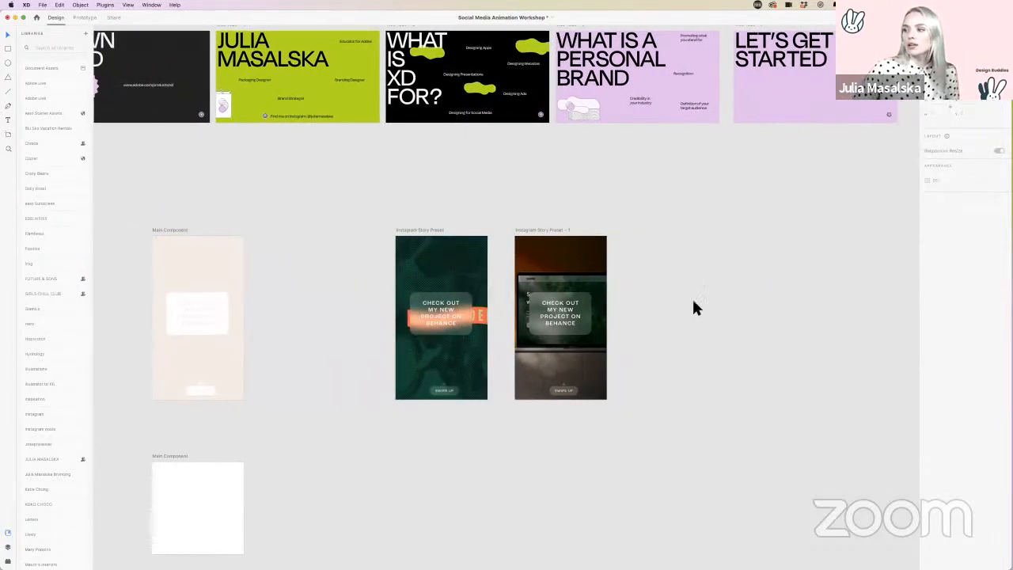
scroll(639, 340, up, 5)
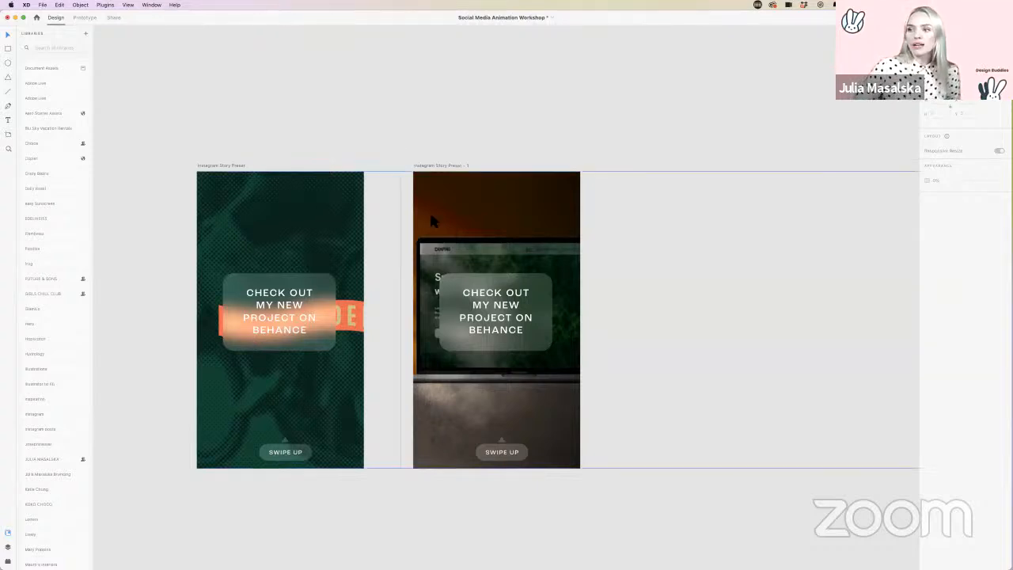
click(245, 164)
Step: In Prototype mode, wire Instagram Story Preset to Instagram Story Preset – 1 and reselect the first artboard's link
click(85, 19)
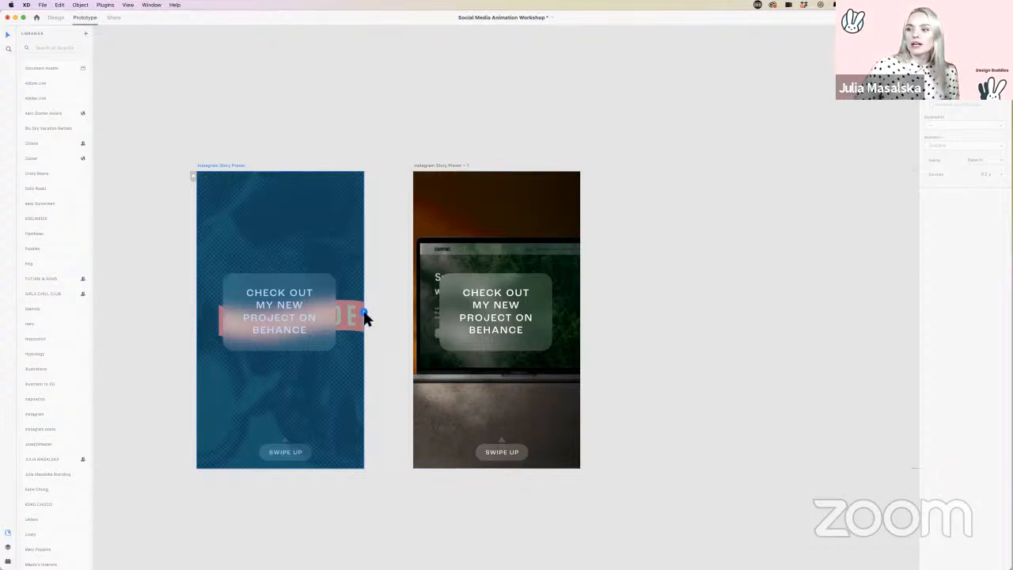
drag(393, 283, 418, 280)
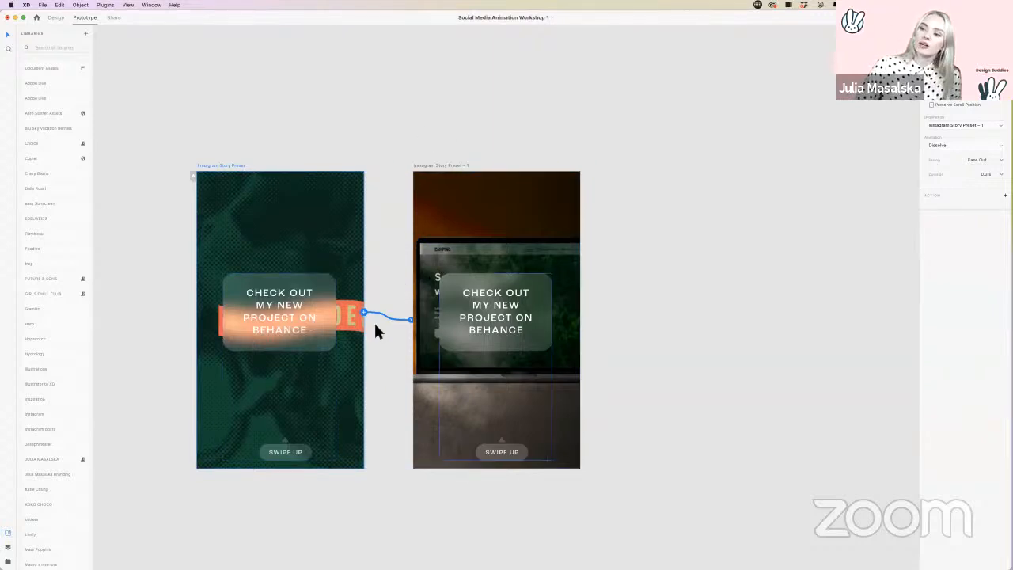
key(super+0)
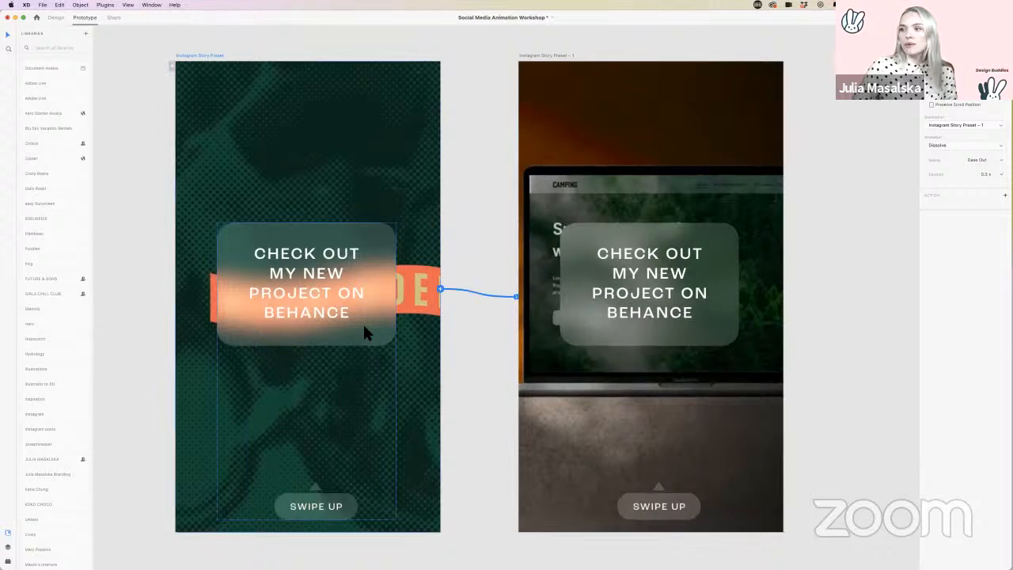
click(492, 286)
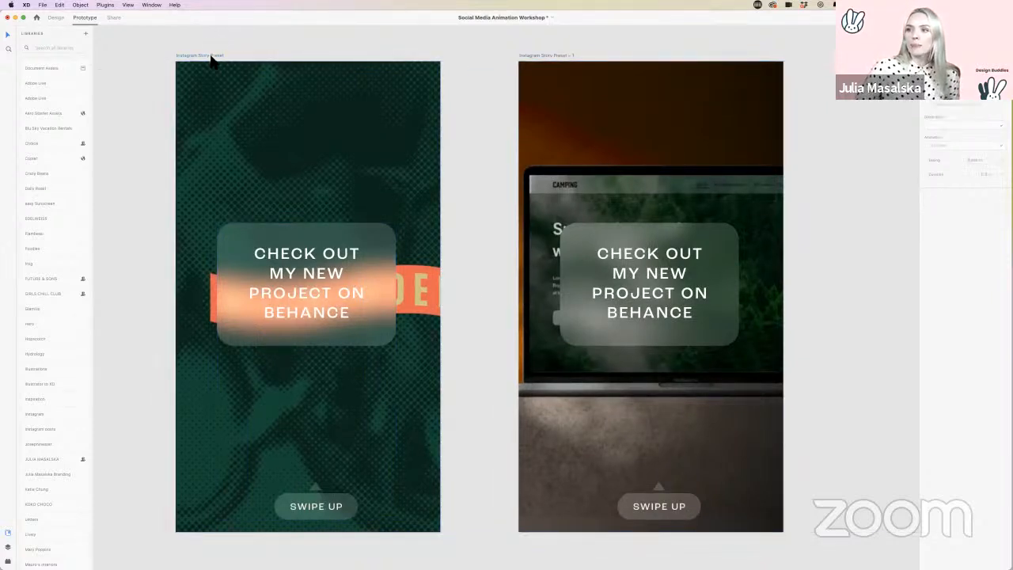
click(210, 57)
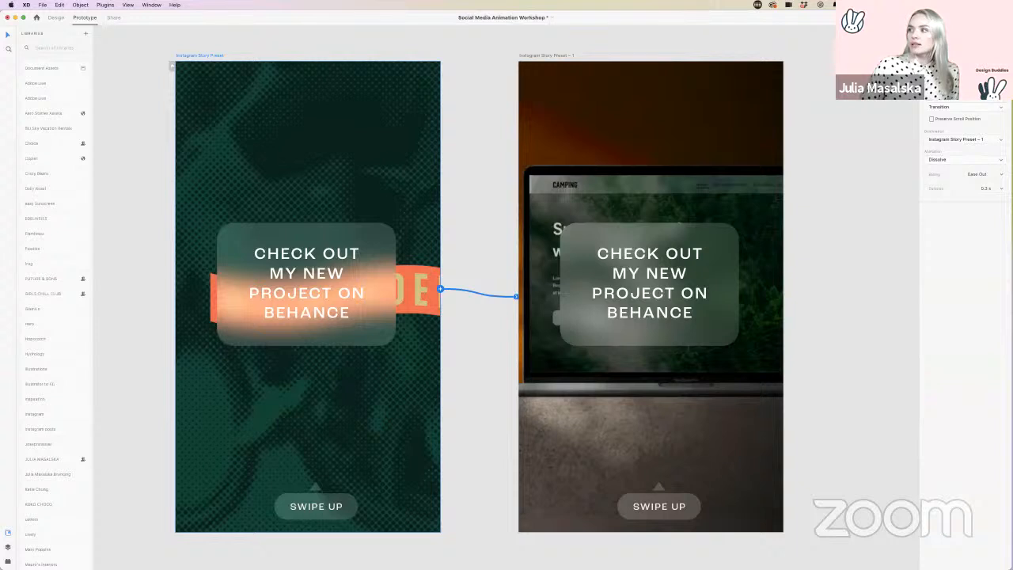
click(960, 106)
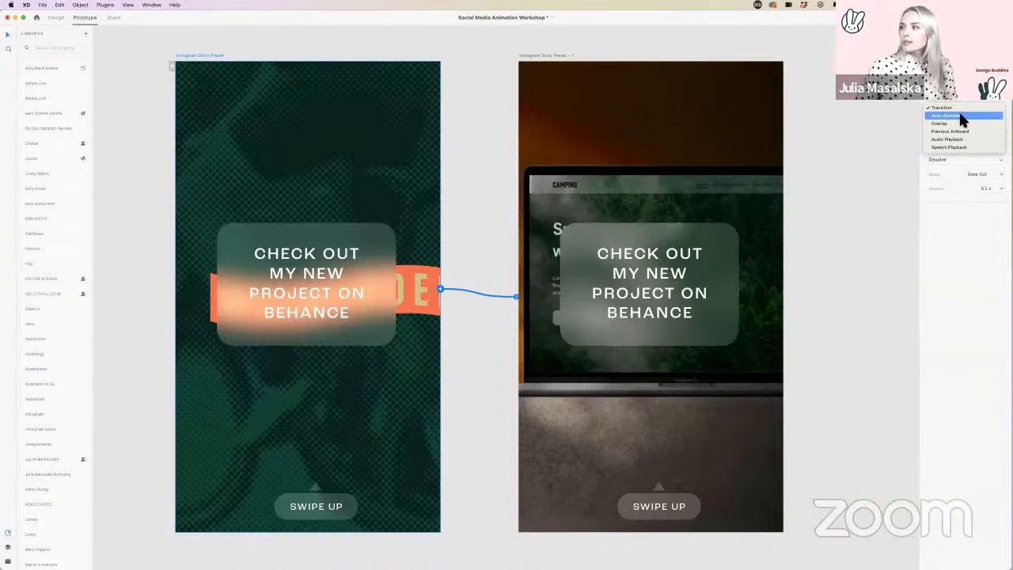
Step: Make the story link Auto-Animate with Ease In-Out over 5 s, then preview it
click(960, 115)
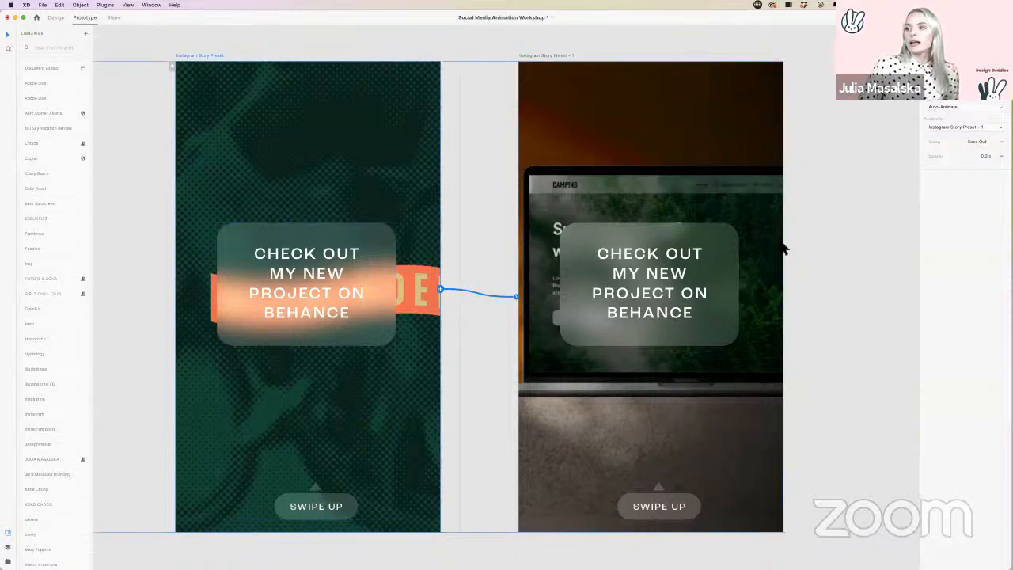
click(1000, 144)
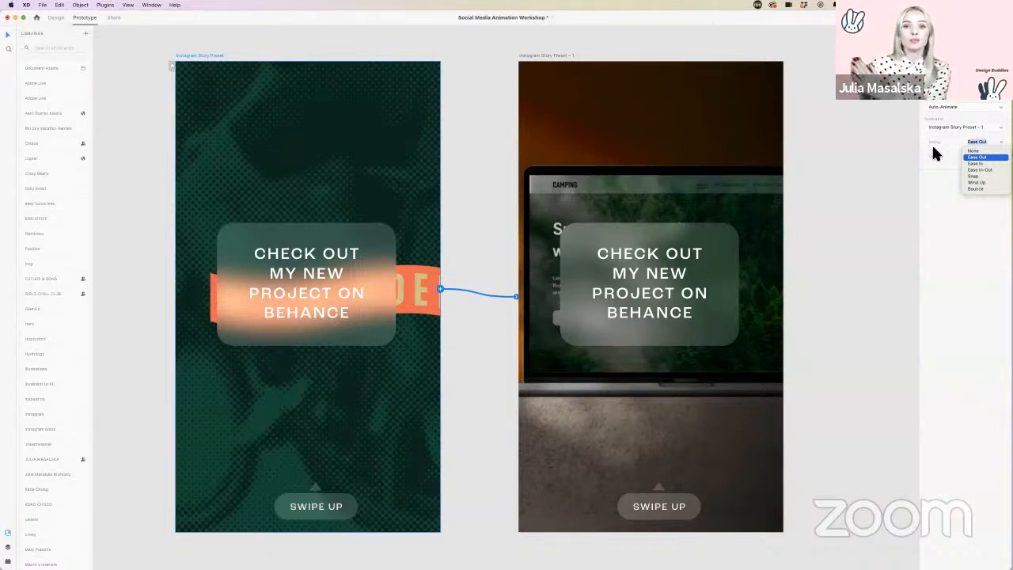
click(976, 170)
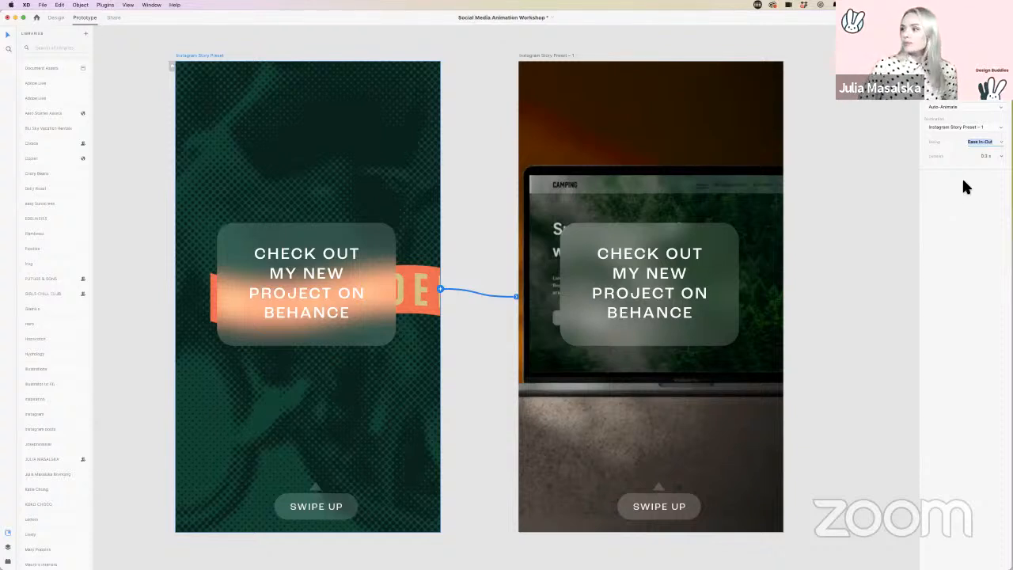
click(995, 157)
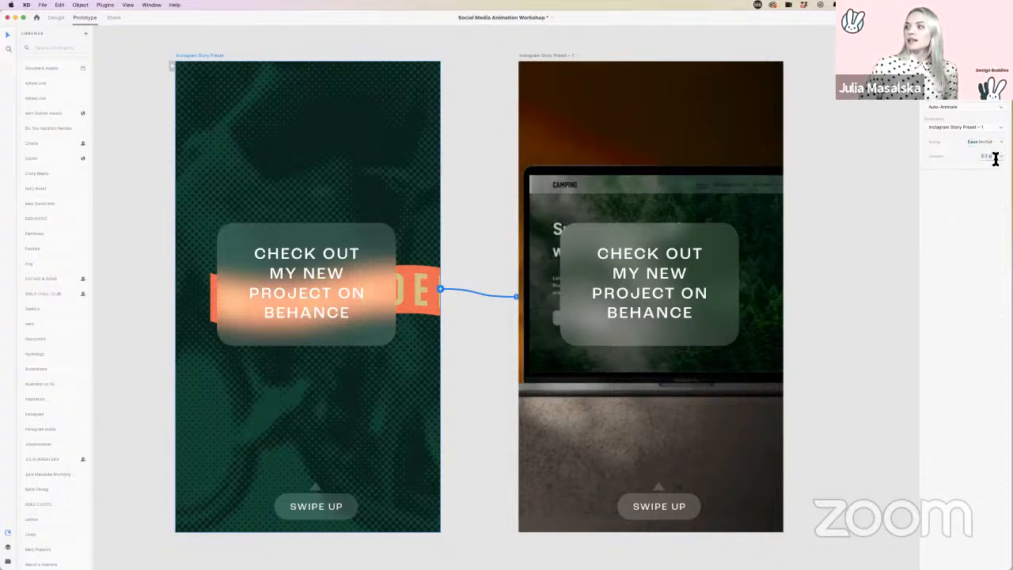
double_click(989, 156)
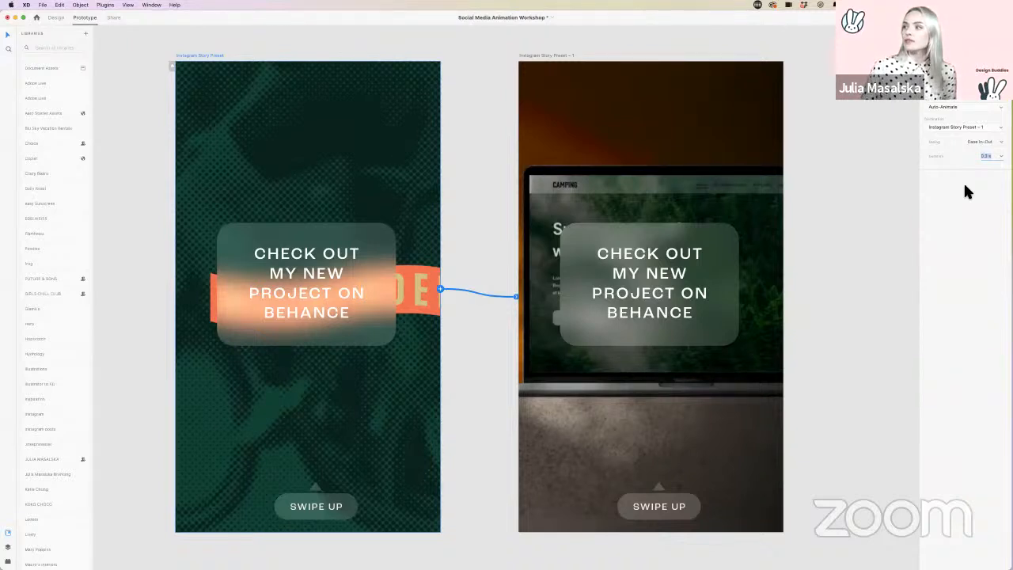
text(5)
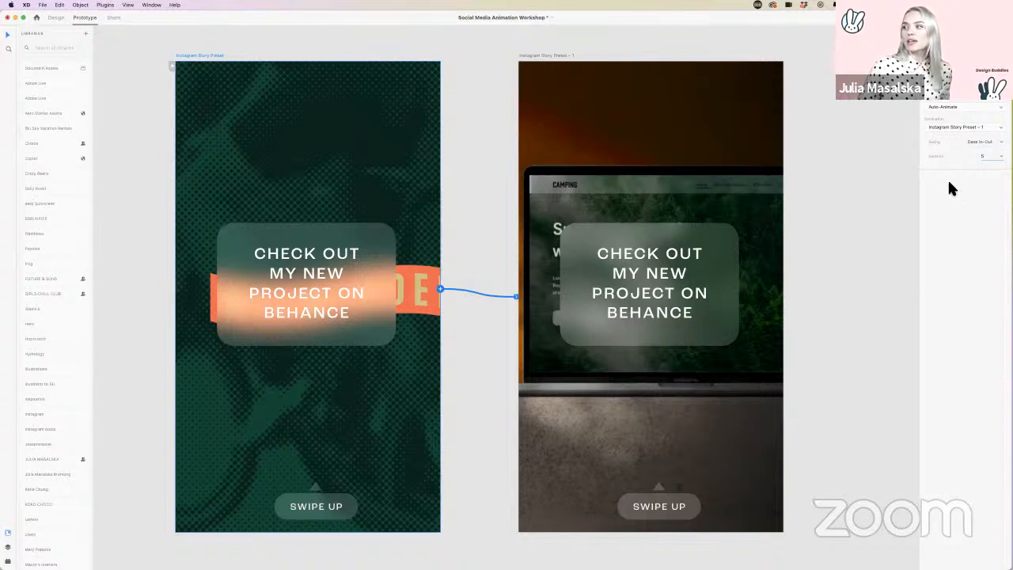
key(Return)
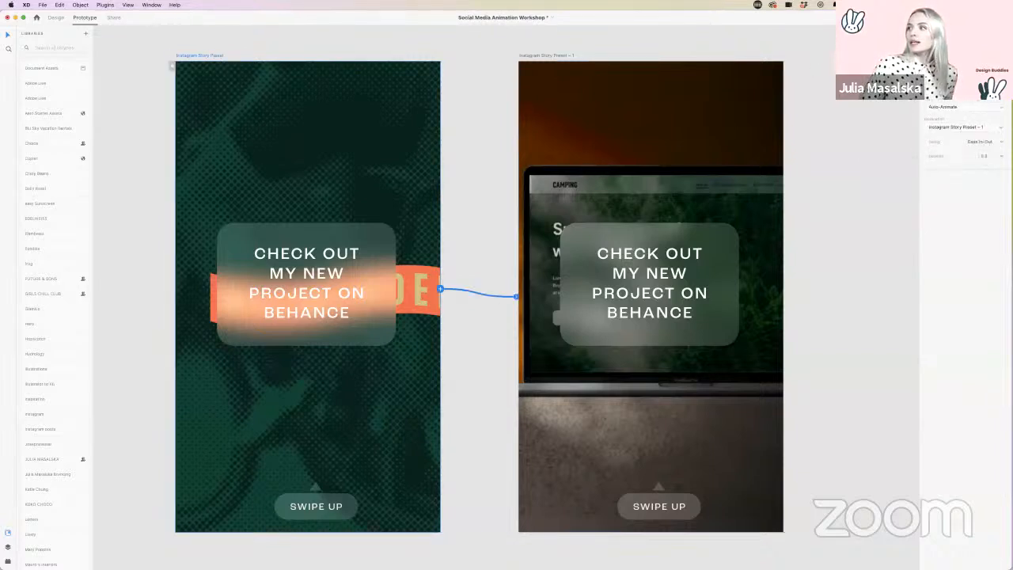
key(super+Return)
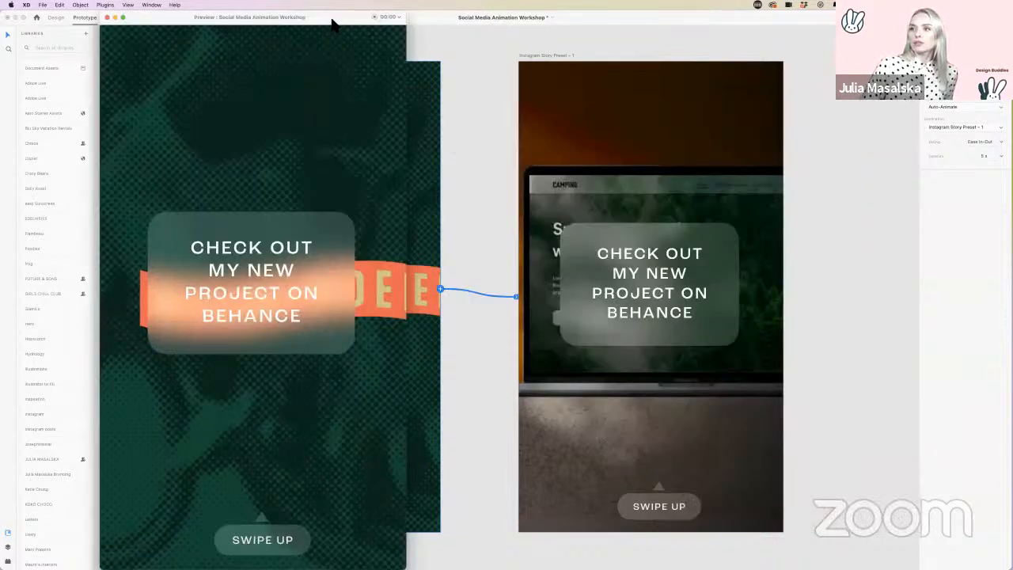
Step: Close the first preview and delete the existing link between the stories
drag(331, 17, 544, 8)
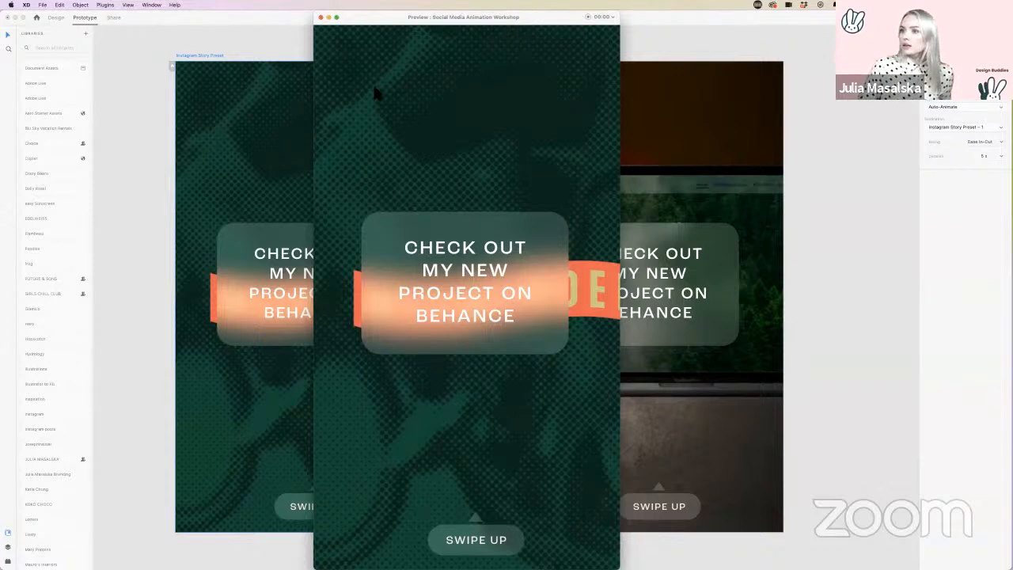
click(321, 17)
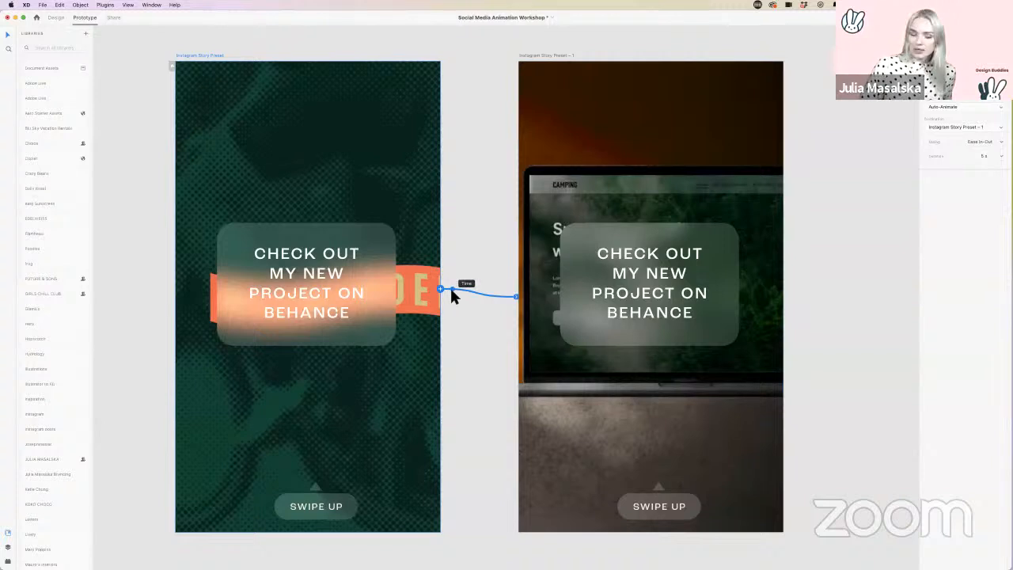
key(Delete)
key(Escape)
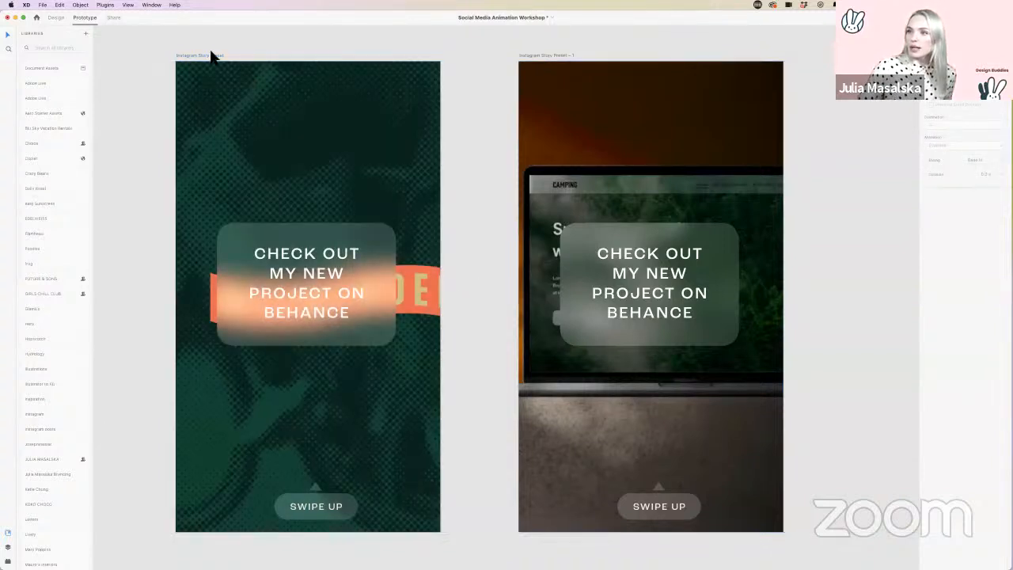
Step: Re-link the first story to the second and play the auto-animate desktop preview
click(214, 63)
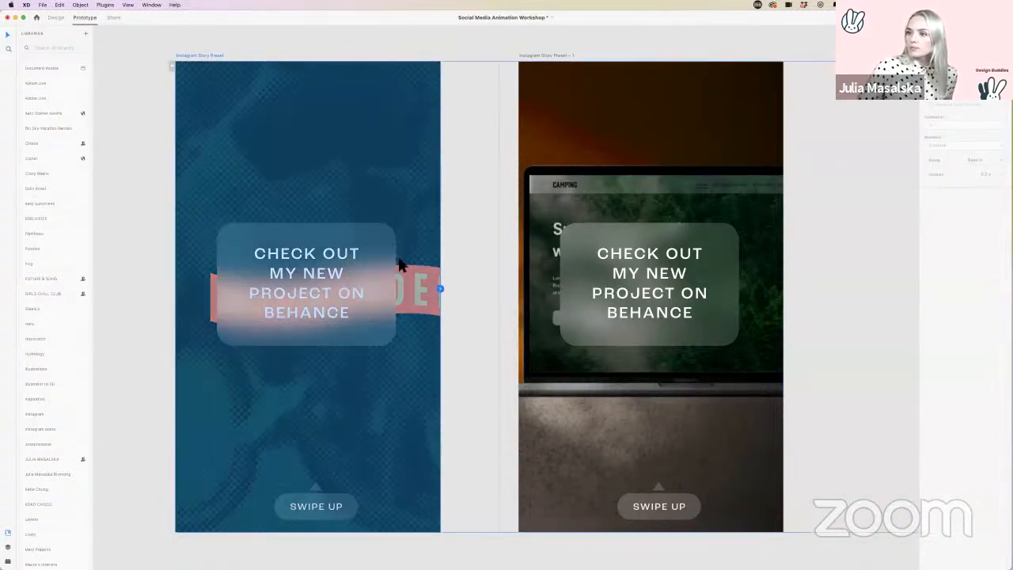
drag(440, 287, 576, 290)
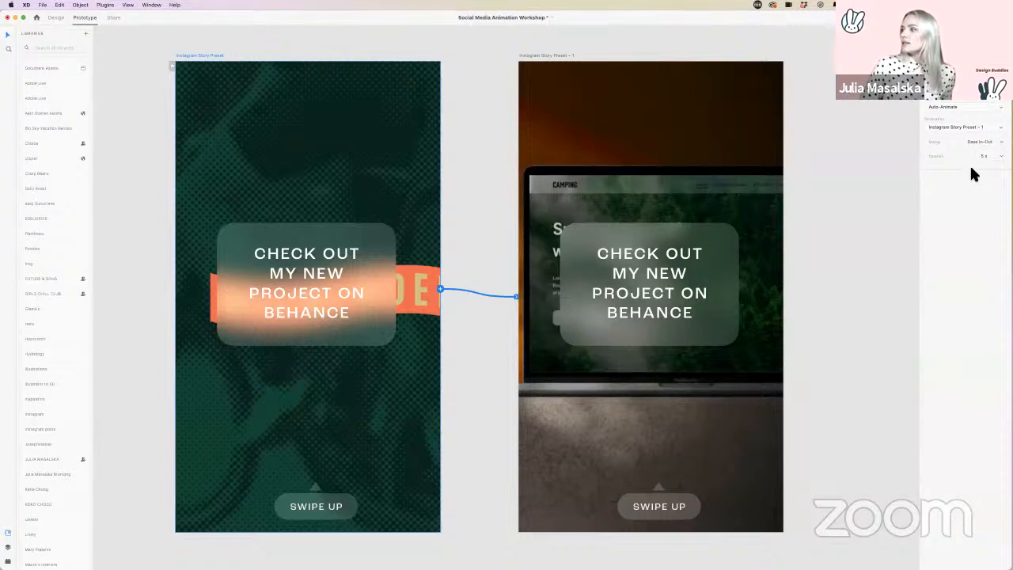
key(super+Return)
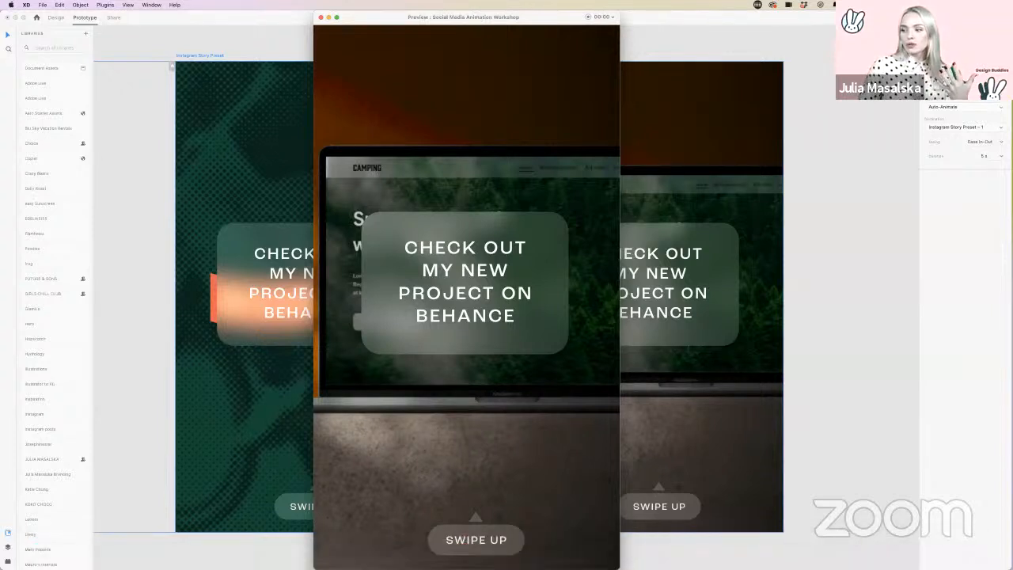
Step: Nudge the preview window left, make it smaller, and close it
drag(535, 19, 532, 11)
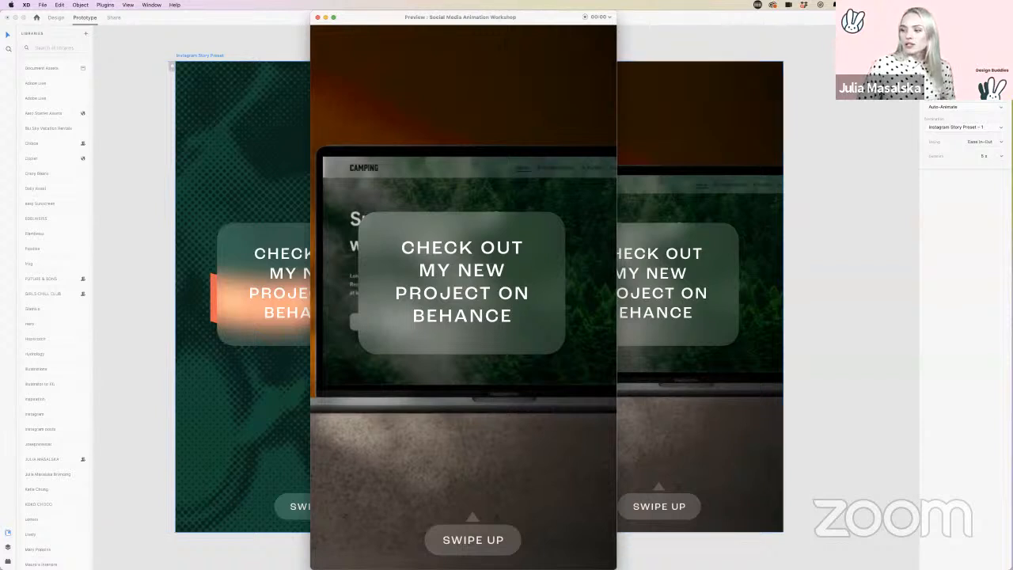
drag(615, 568, 600, 539)
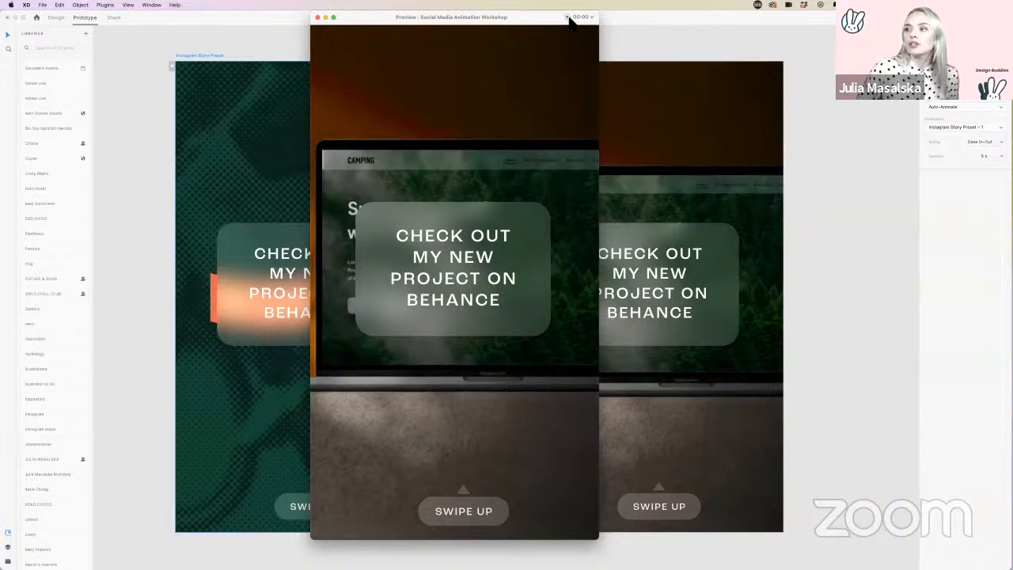
click(317, 18)
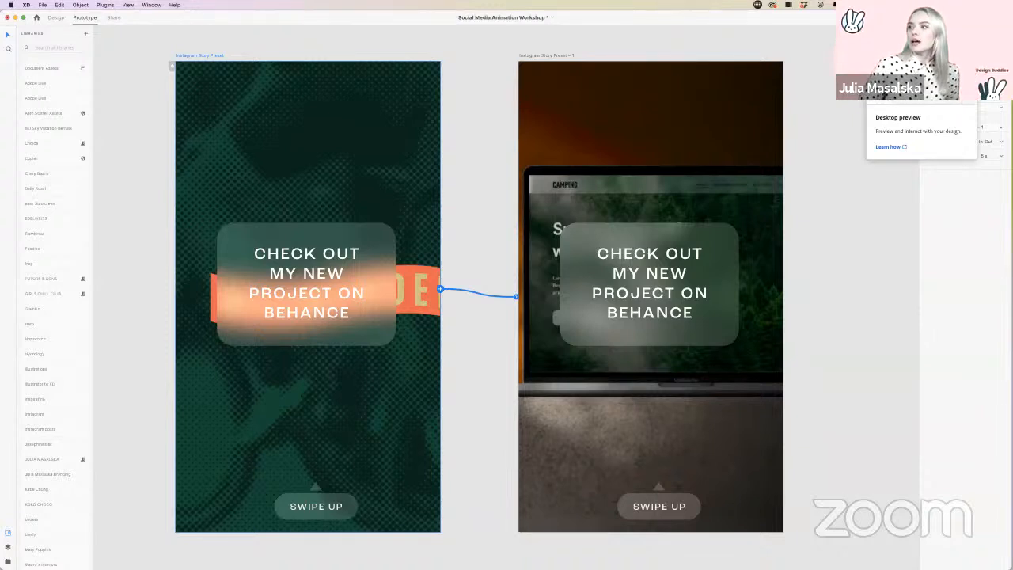
Step: Record a preview video, save it to the Desktop as Social Media Animation Workshop, and close the preview
key(super+Return)
click(585, 16)
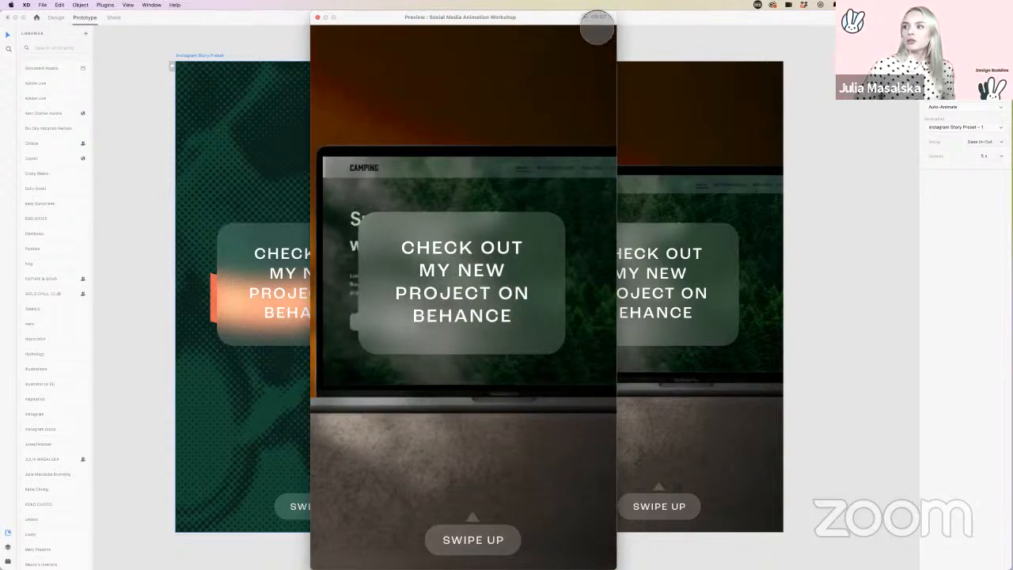
click(596, 24)
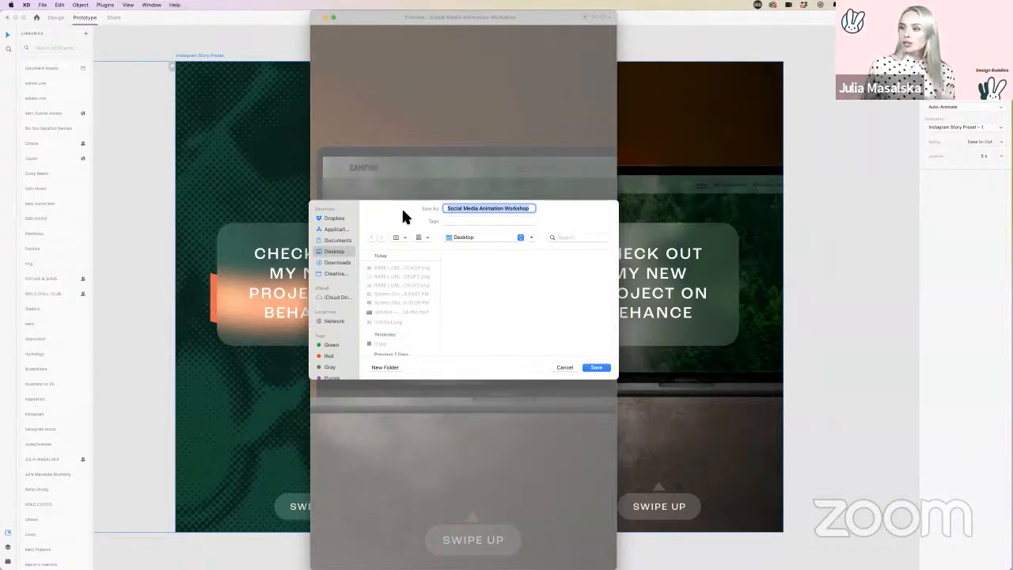
click(598, 370)
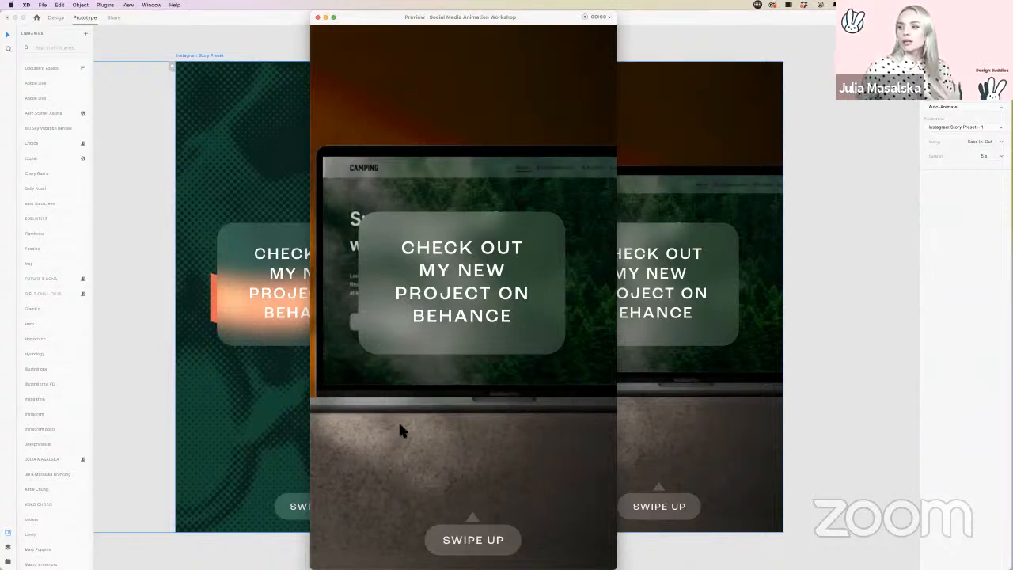
click(317, 17)
click(481, 71)
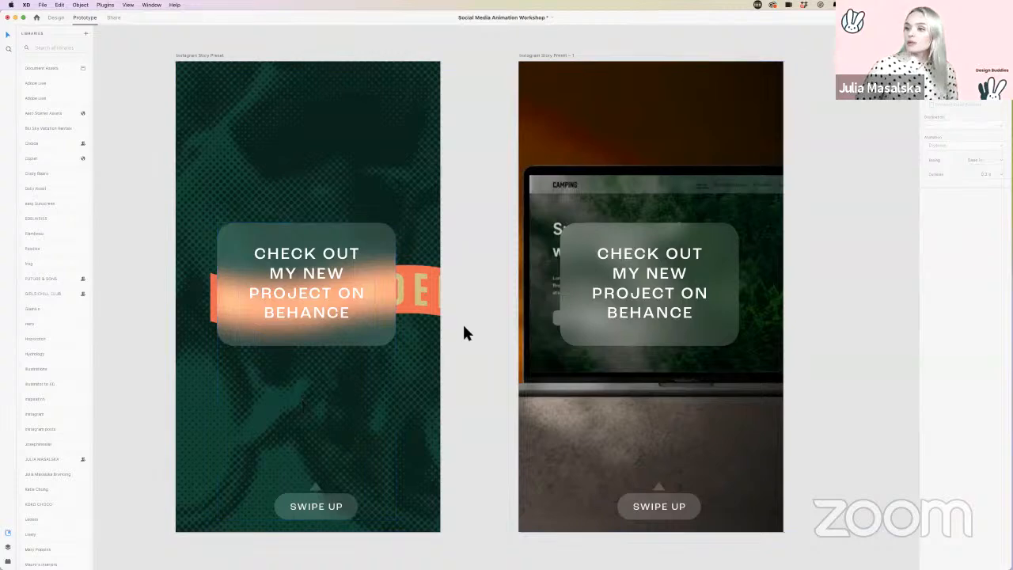
scroll(462, 322, down, 8)
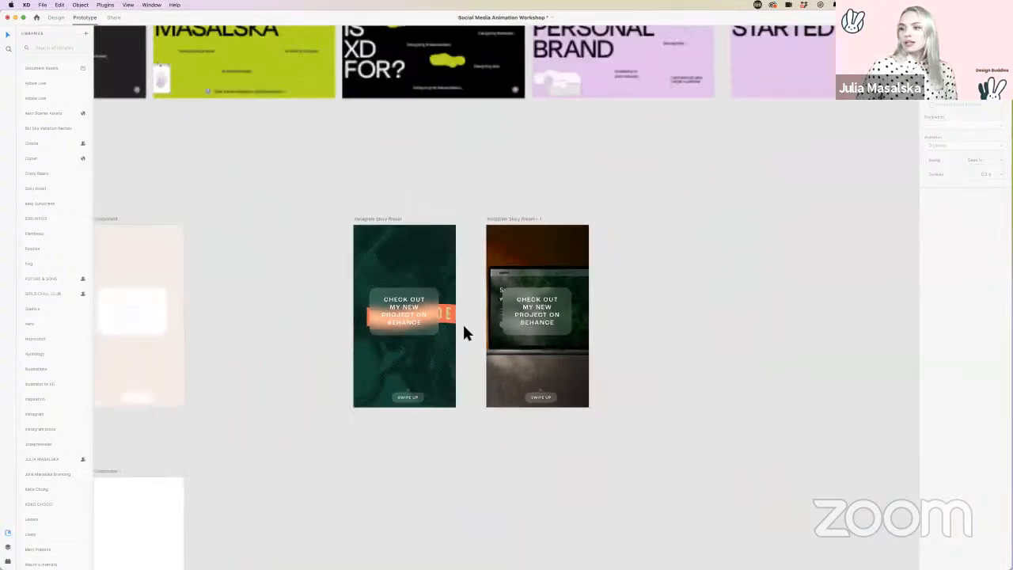
scroll(313, 283, up, 5)
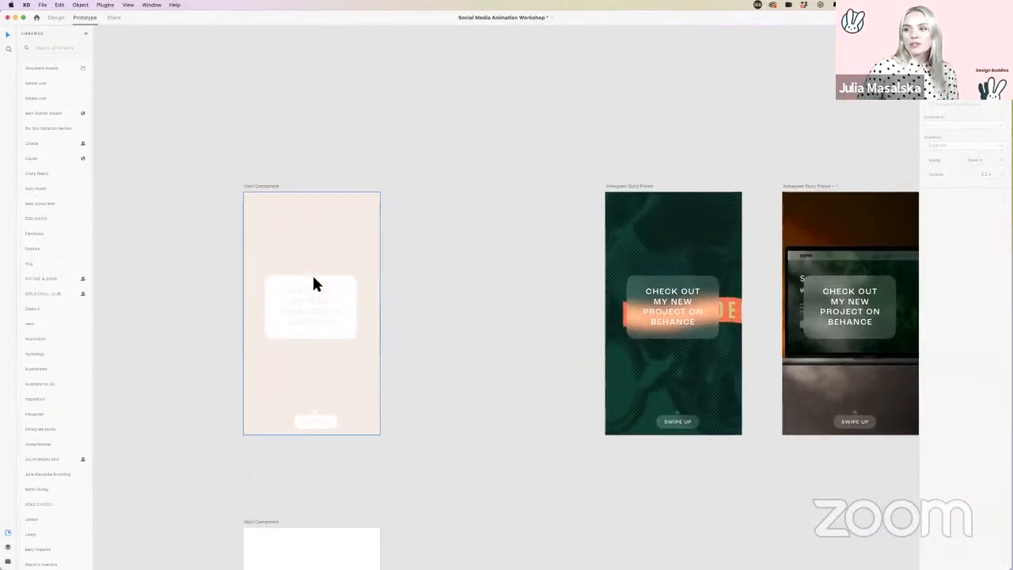
scroll(313, 283, left, 2)
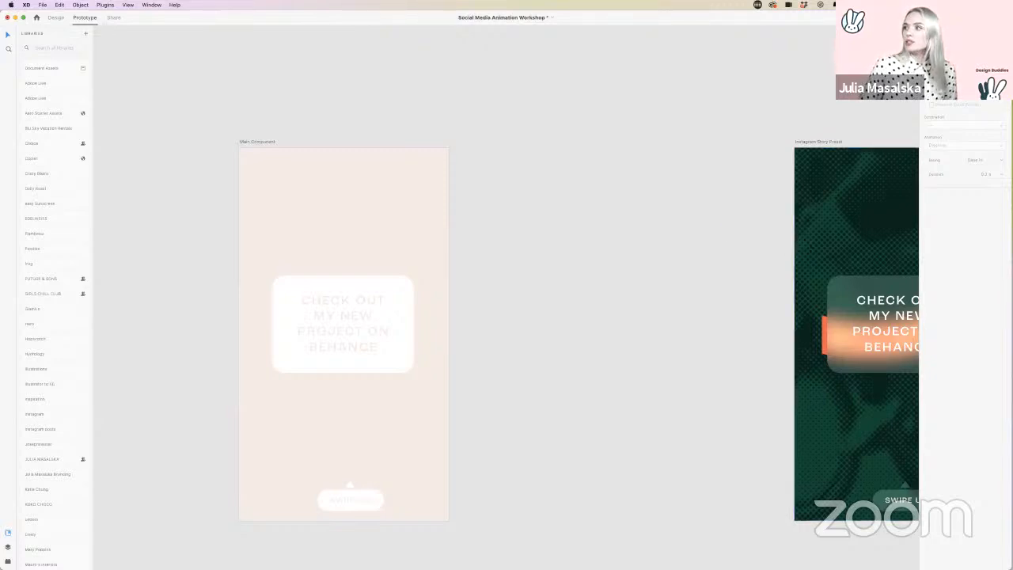
key(super+Return)
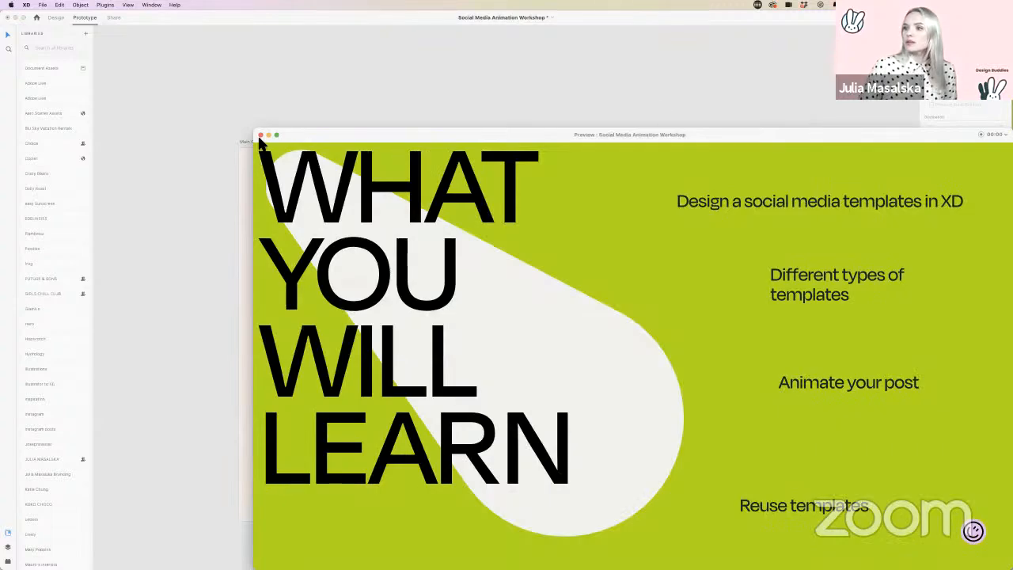
click(260, 135)
scroll(595, 151, right, 10)
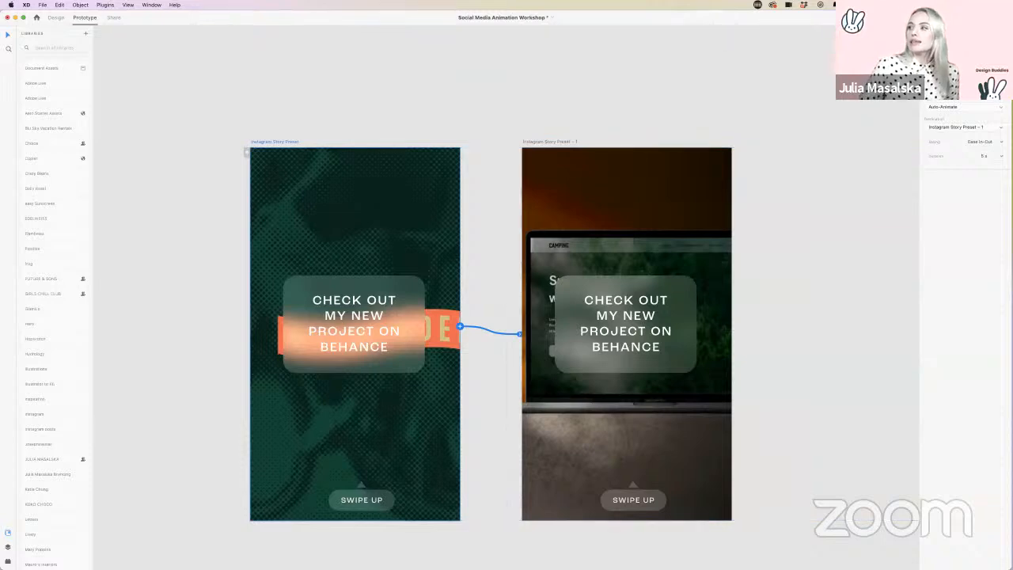
key(super+Return)
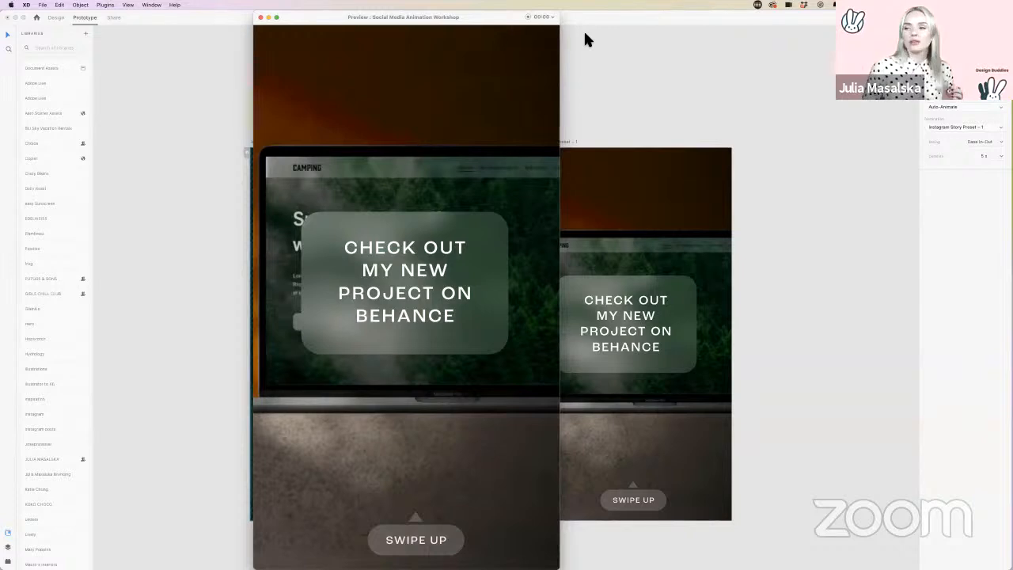
click(260, 16)
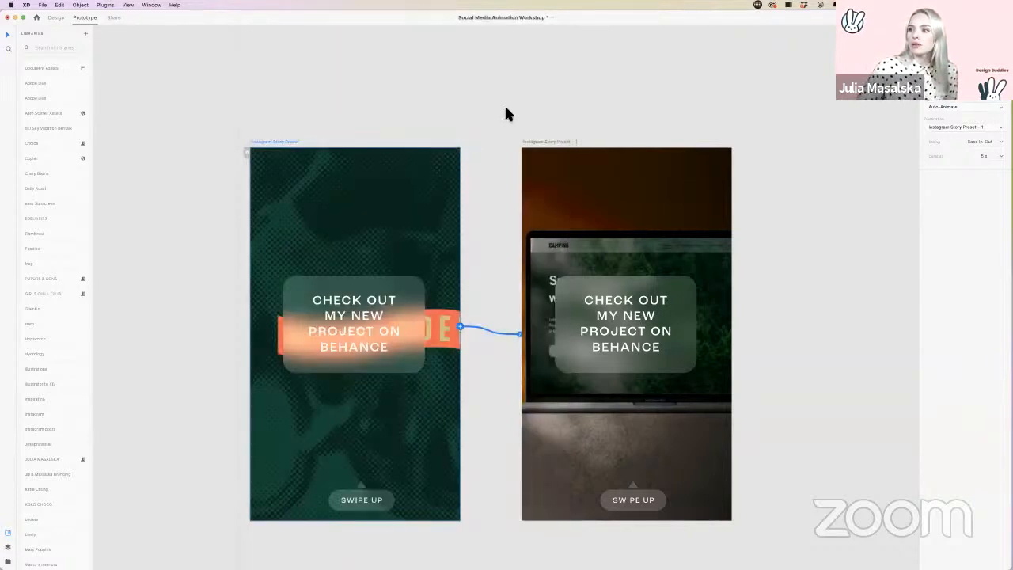
scroll(512, 111, down, 1)
scroll(513, 113, down, 1)
click(543, 109)
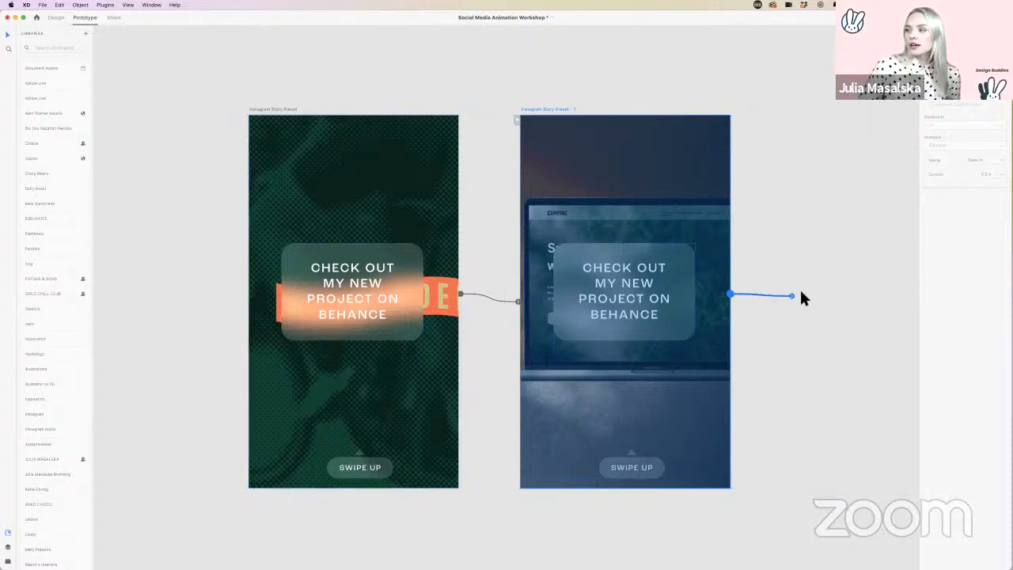
Step: Wire the laptop story back to the green story with the same Auto-Animate link and preview the loop
drag(800, 297, 311, 157)
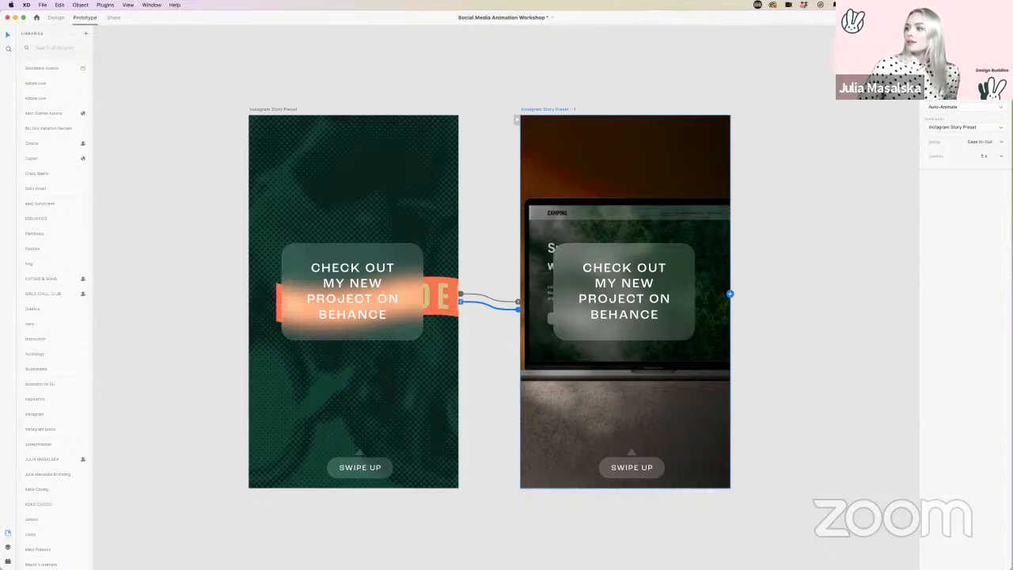
key(super+Return)
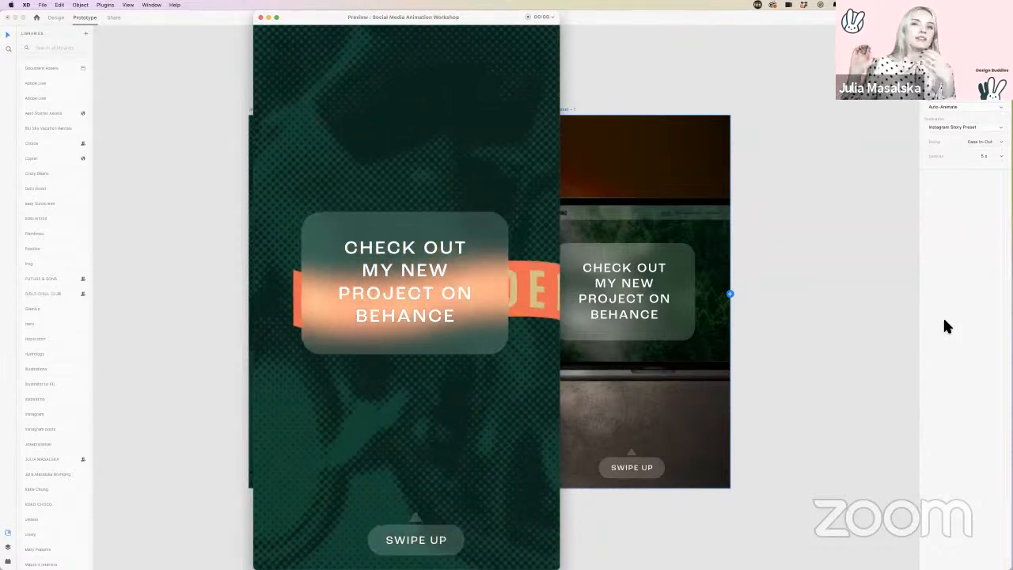
Step: Record and save a video of the looping preview, then close the preview window
click(529, 17)
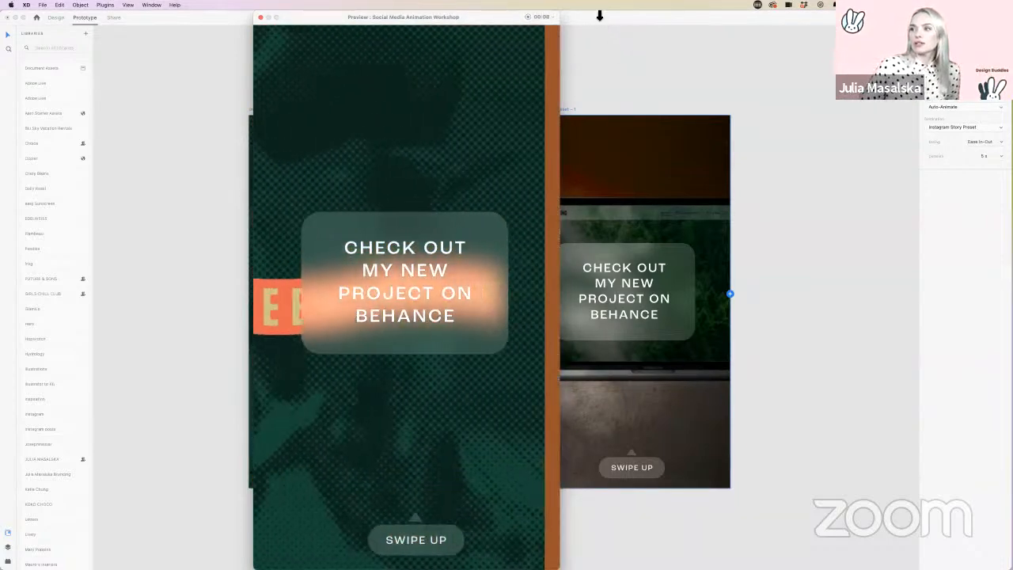
click(530, 17)
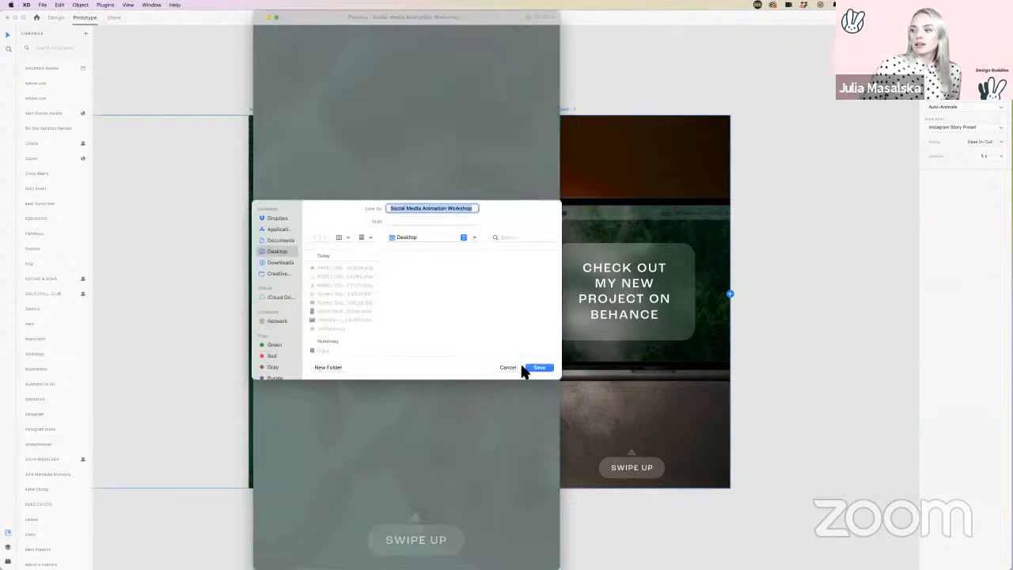
click(530, 366)
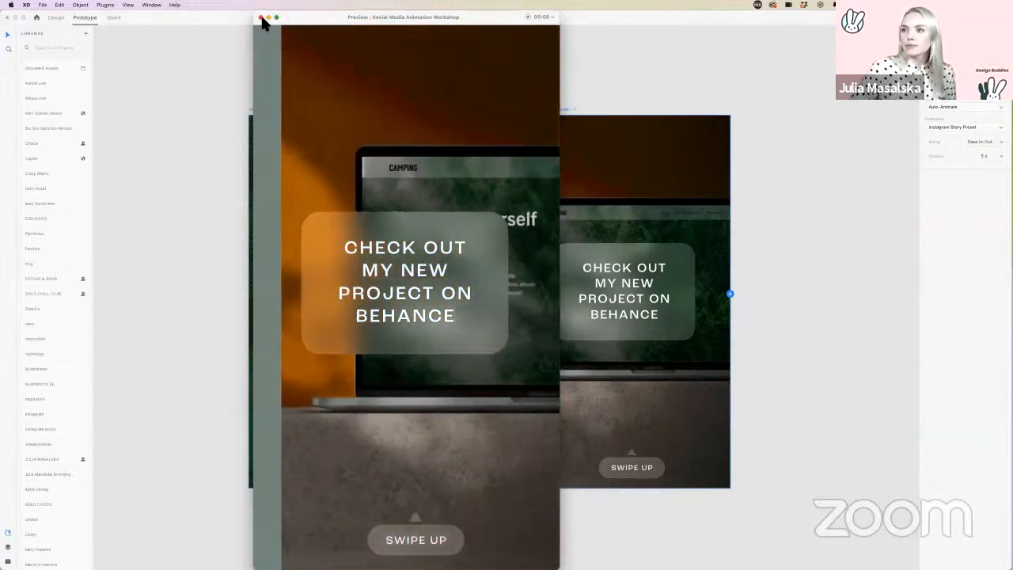
click(262, 17)
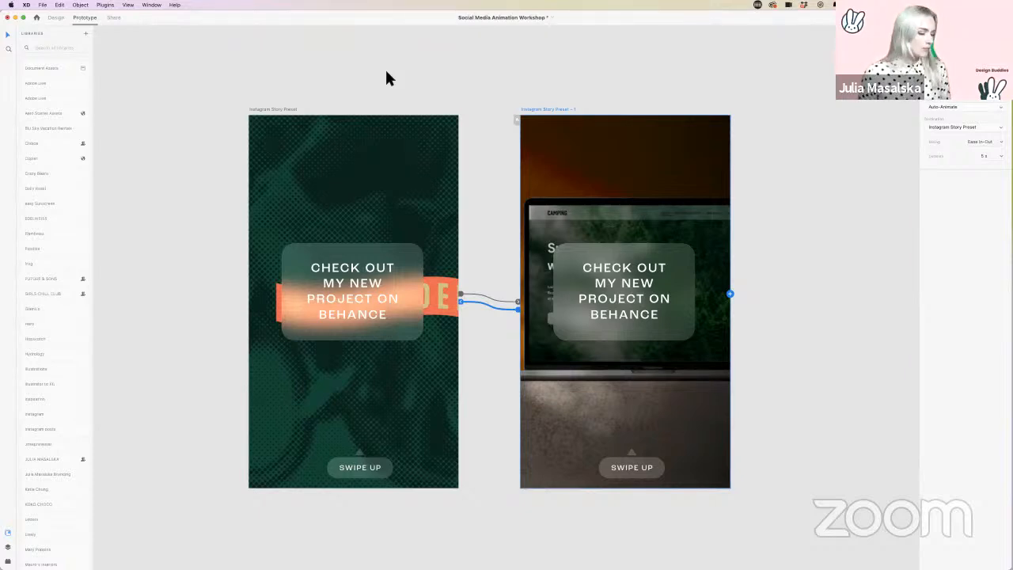
click(242, 92)
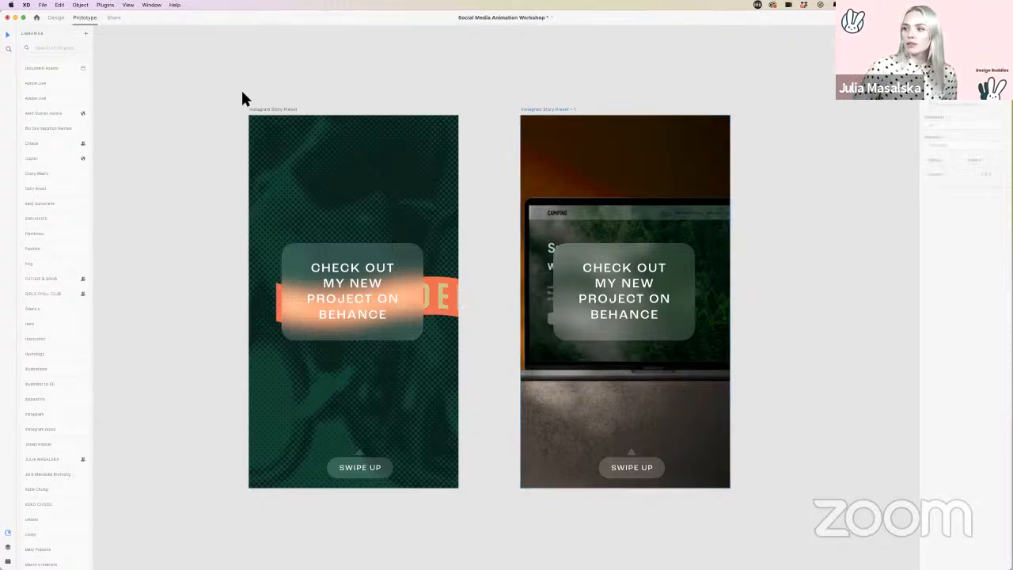
scroll(242, 92, left, 1)
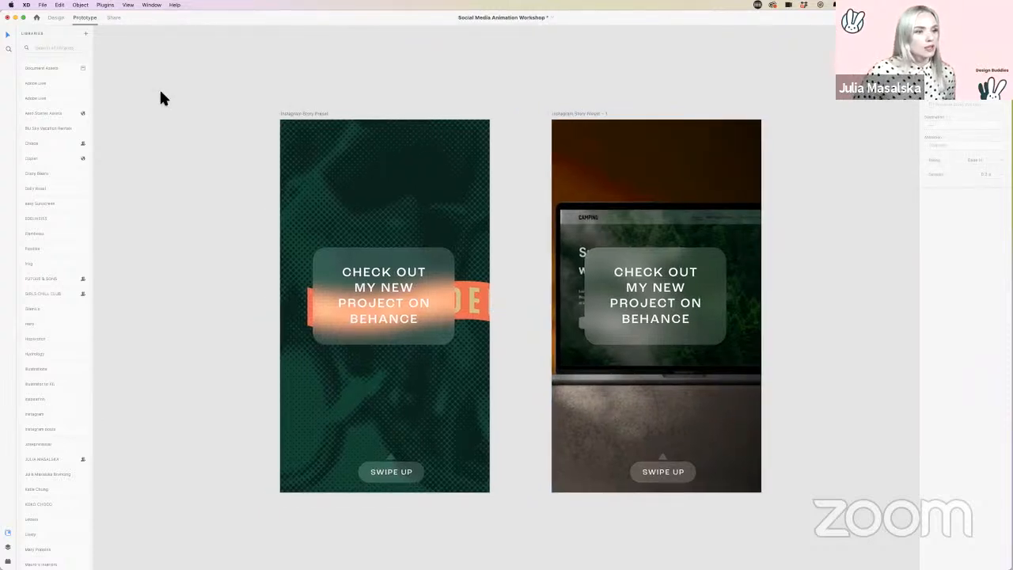
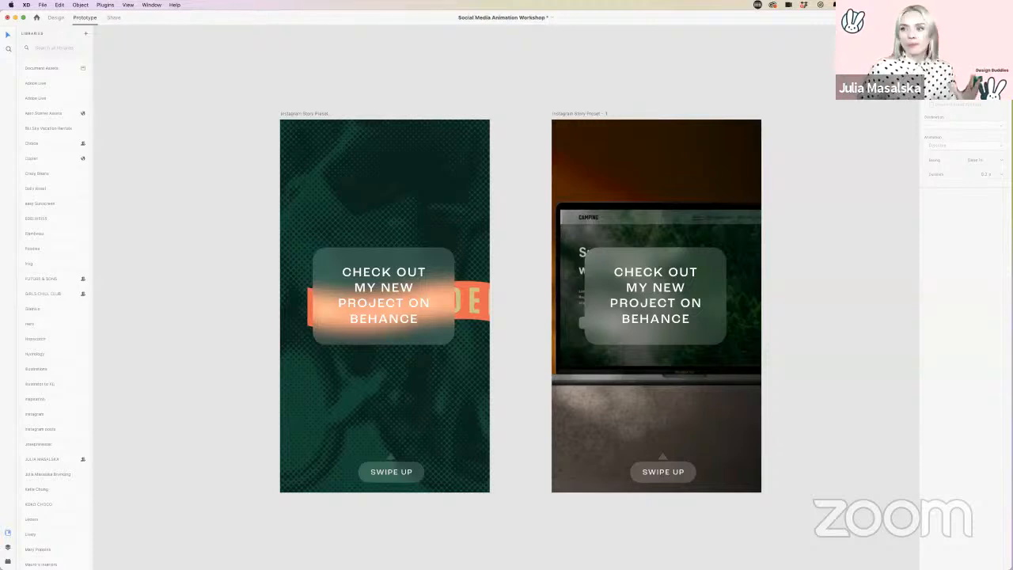
Step: Look over the two Instagram Story artboards, then switch the left panel from Libraries to Plugins
scroll(177, 299, left, 10)
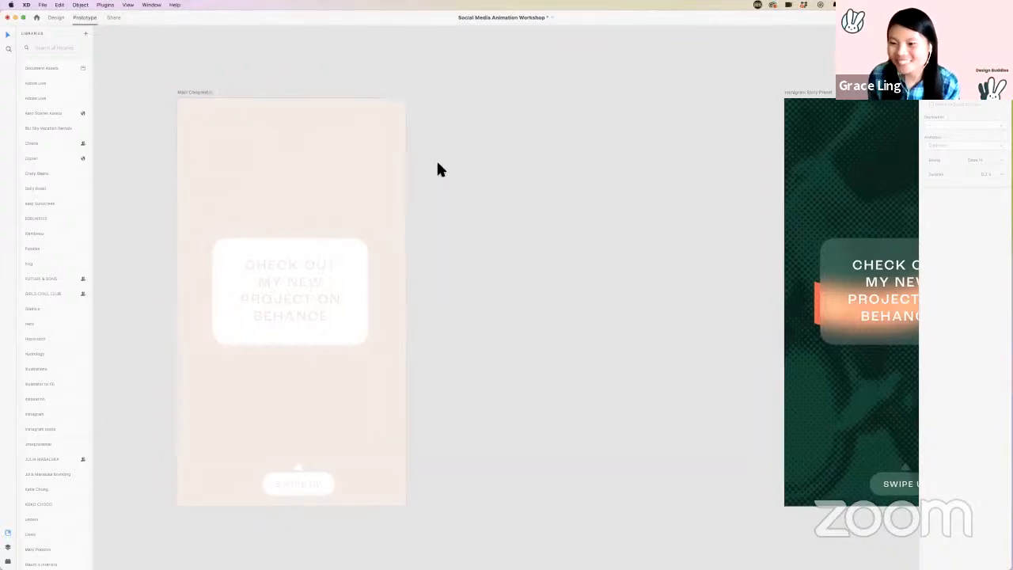
scroll(441, 169, right, 10)
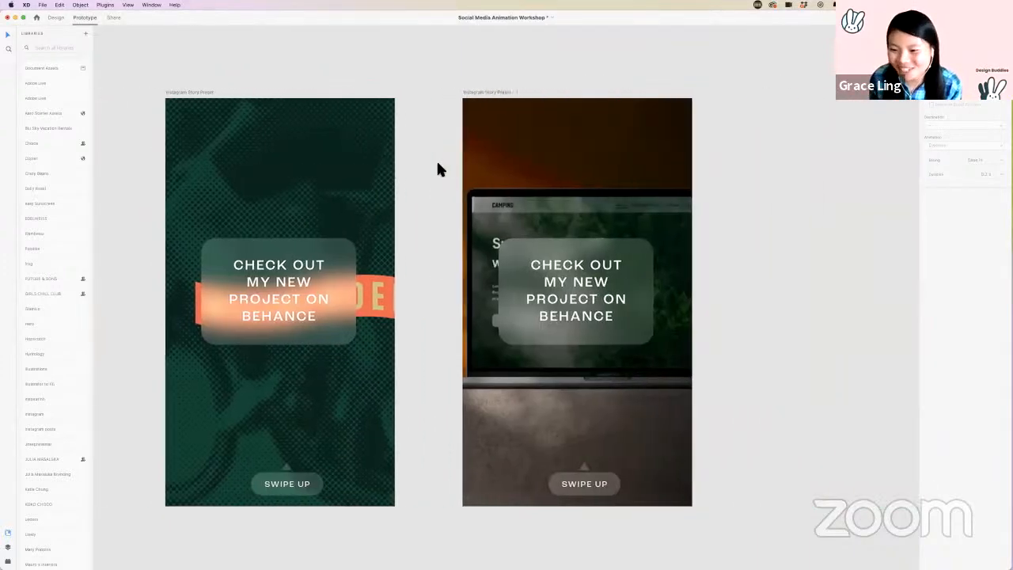
scroll(445, 66, left, 3)
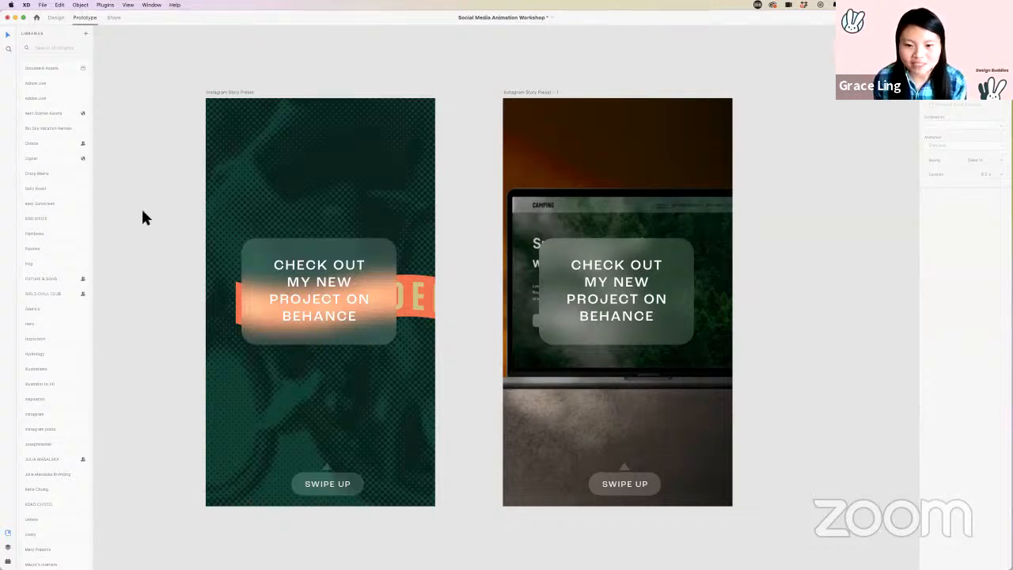
scroll(143, 218, down, 5)
scroll(143, 218, up, 4)
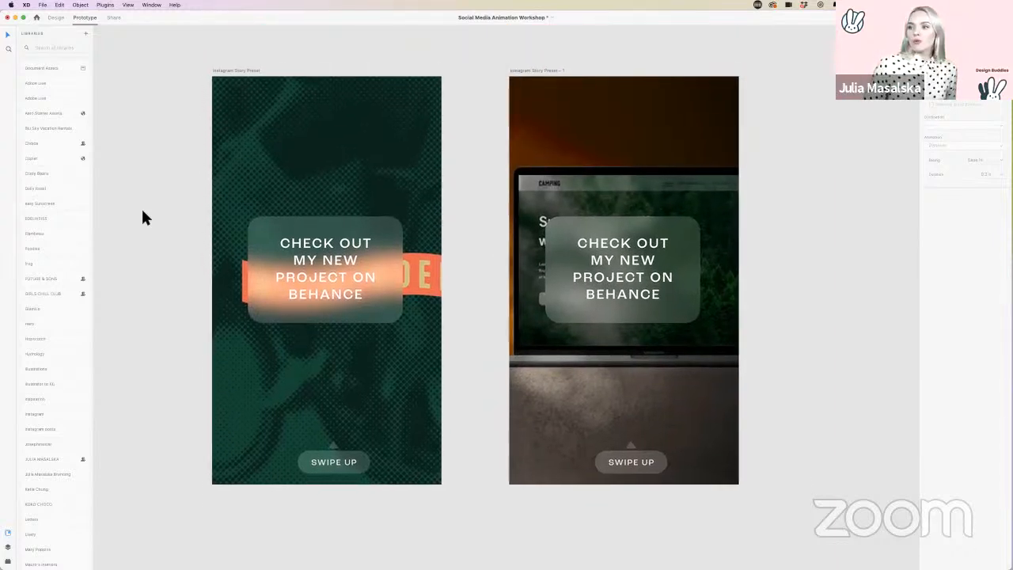
scroll(142, 218, down, 5)
scroll(142, 218, up, 4)
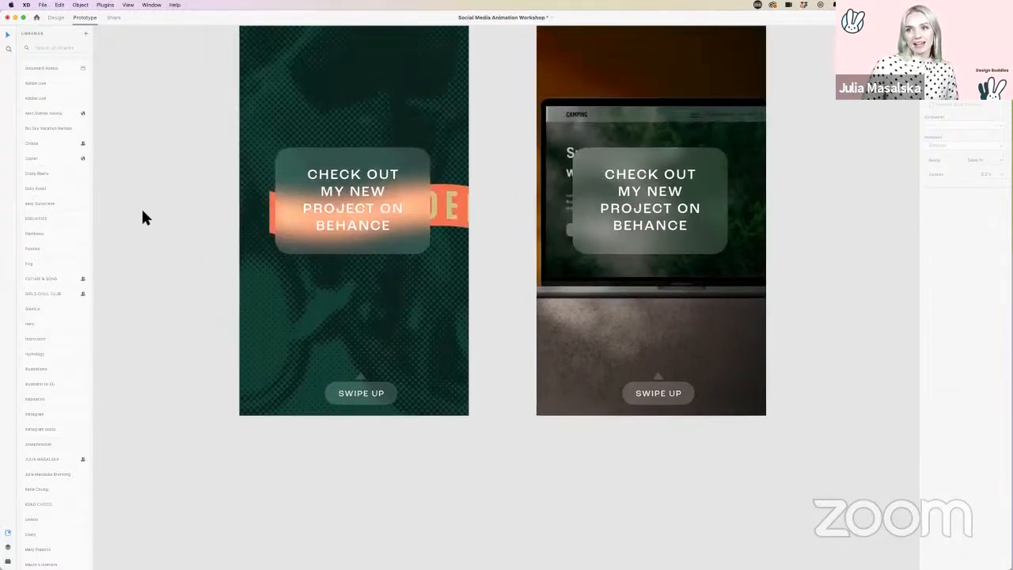
scroll(142, 217, up, 1)
key(shift+super+p)
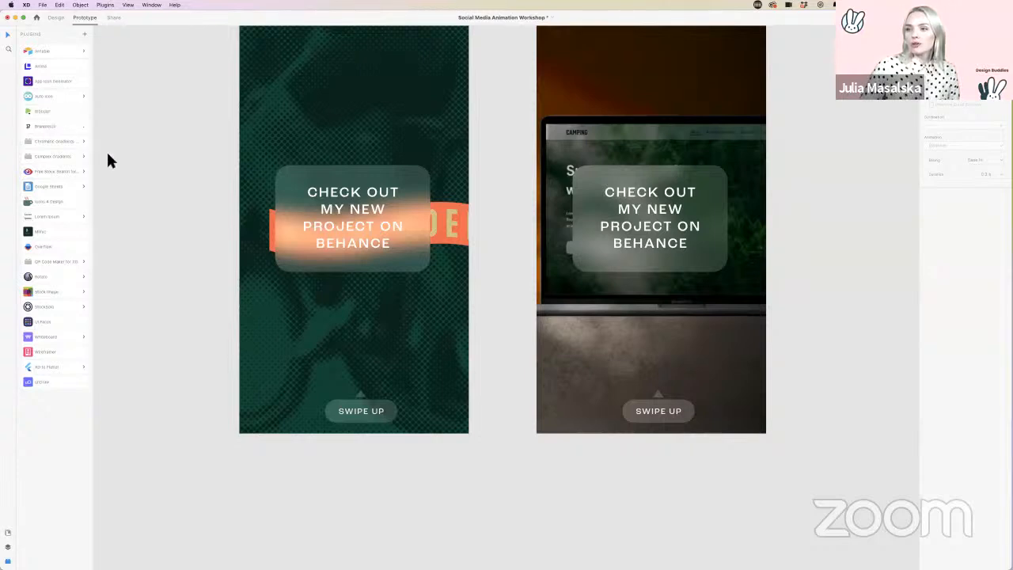
Step: Generate a blob with the Blob plugin and move it to the Brand Components artboard's top-left corner
scroll(110, 159, down, 3)
scroll(106, 149, down, 10)
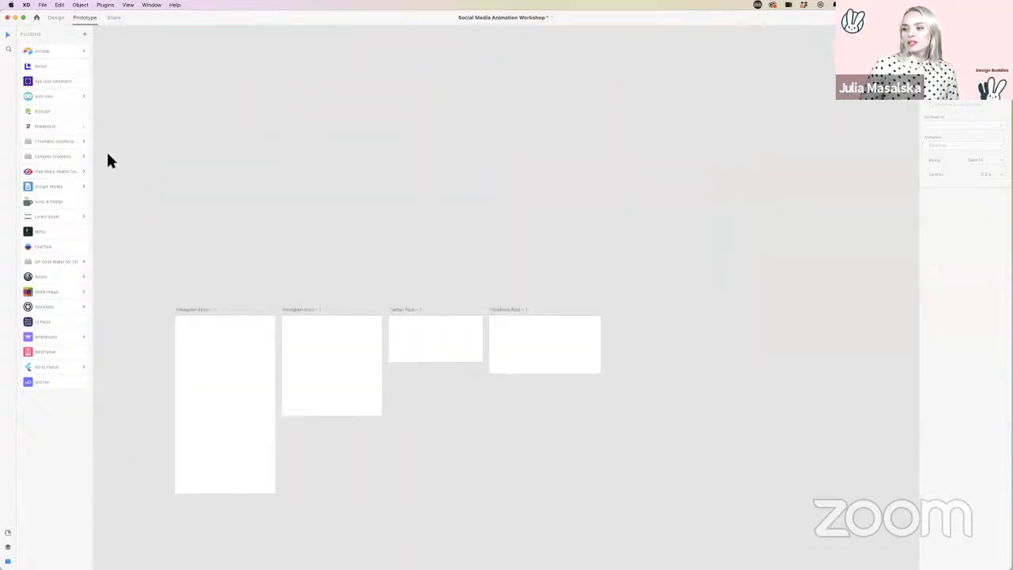
scroll(163, 293, up, 3)
scroll(164, 298, up, 2)
scroll(162, 301, right, 2)
scroll(162, 301, down, 1)
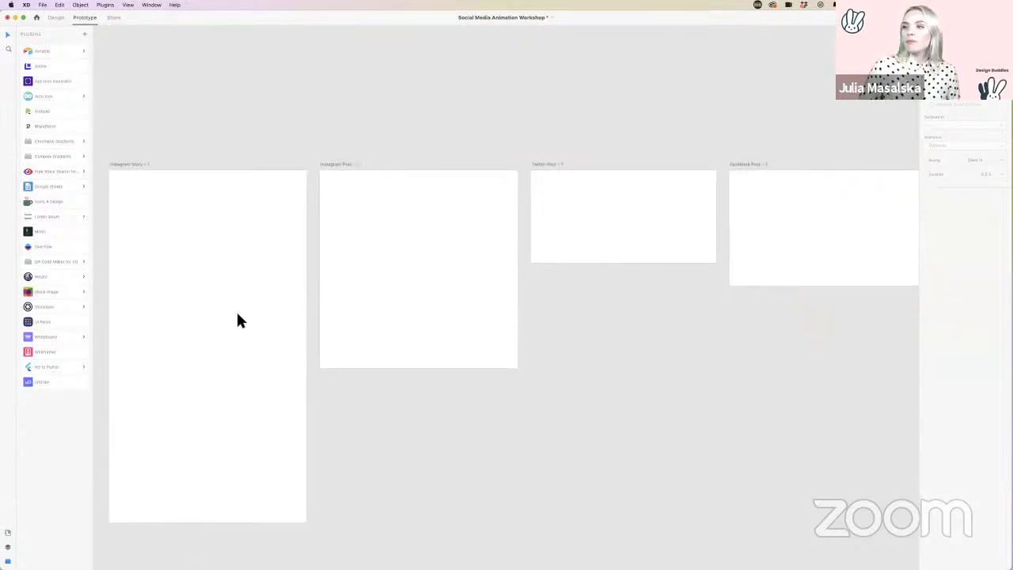
scroll(247, 312, left, 1)
scroll(248, 311, down, 2)
scroll(248, 311, left, 3)
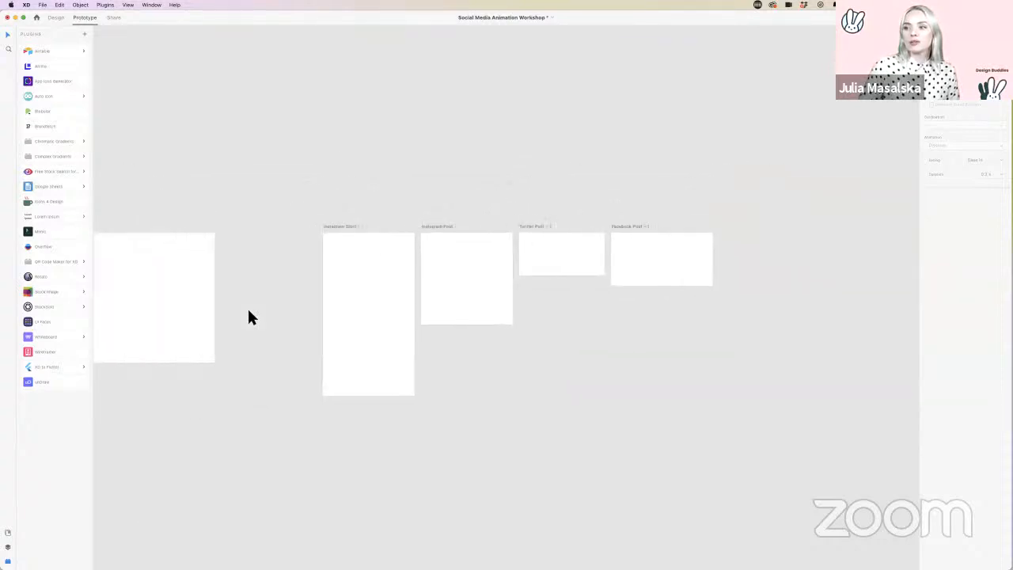
scroll(248, 313, left, 5)
scroll(249, 314, up, 2)
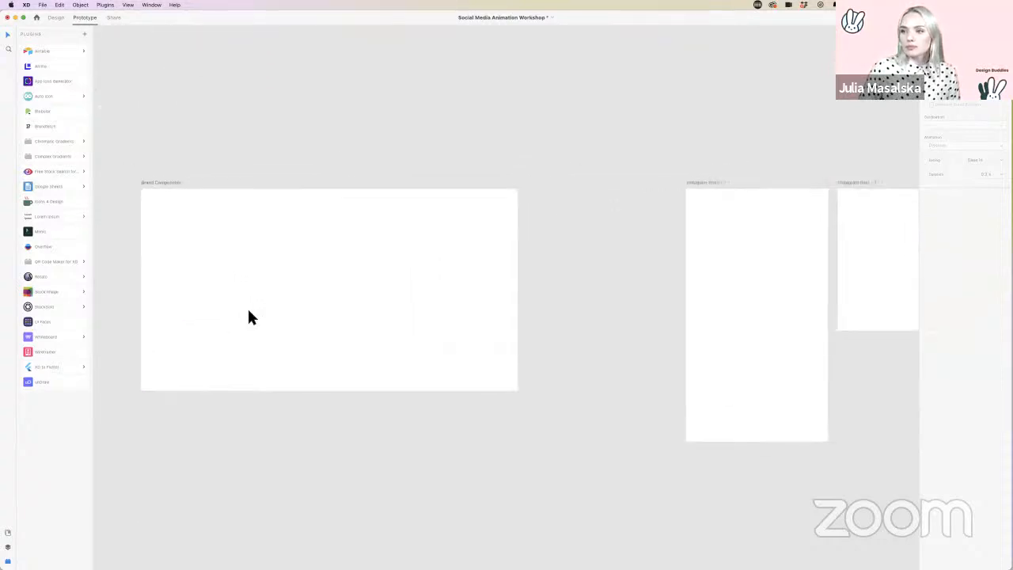
scroll(249, 312, up, 2)
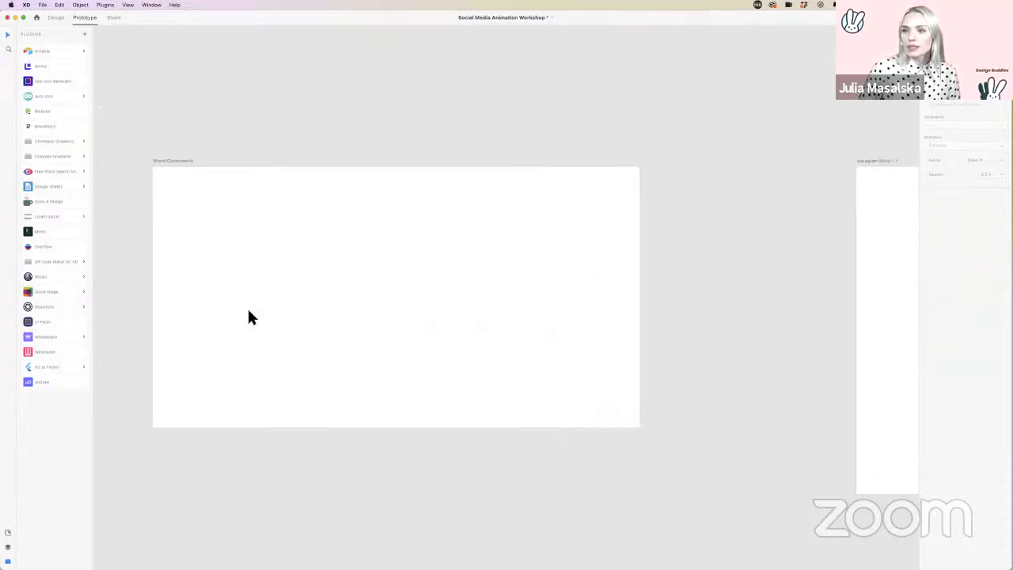
click(43, 112)
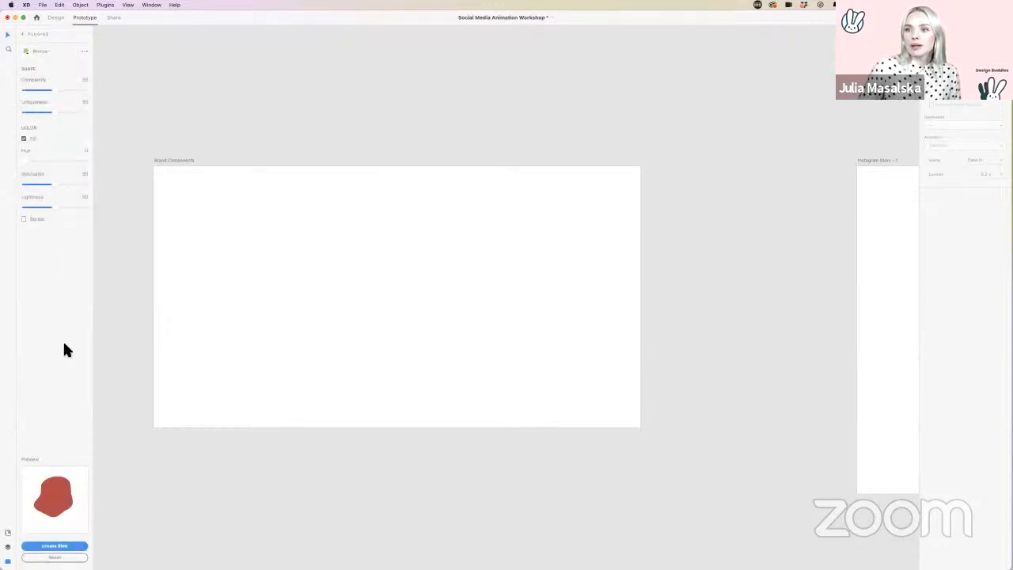
click(61, 546)
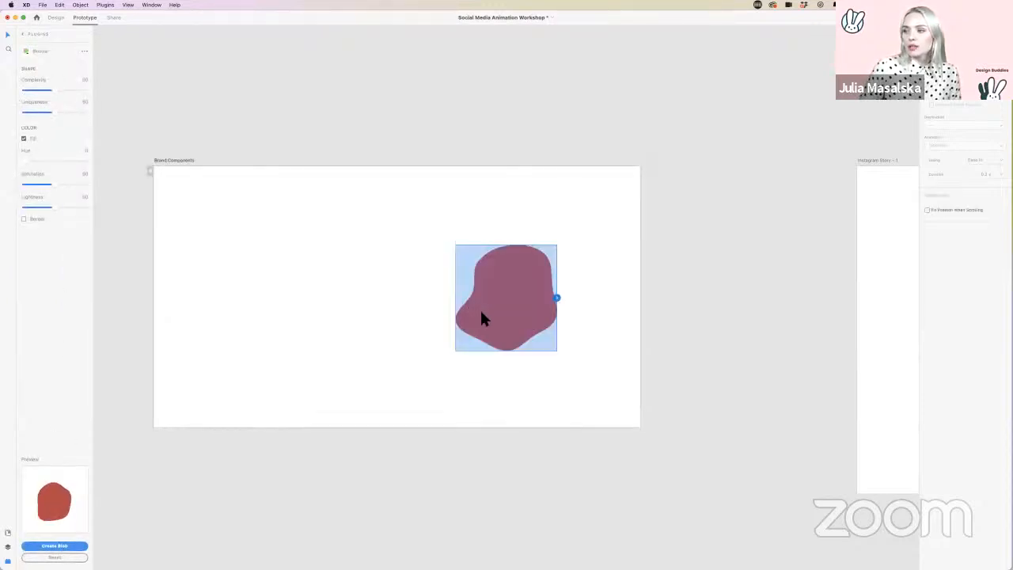
click(56, 17)
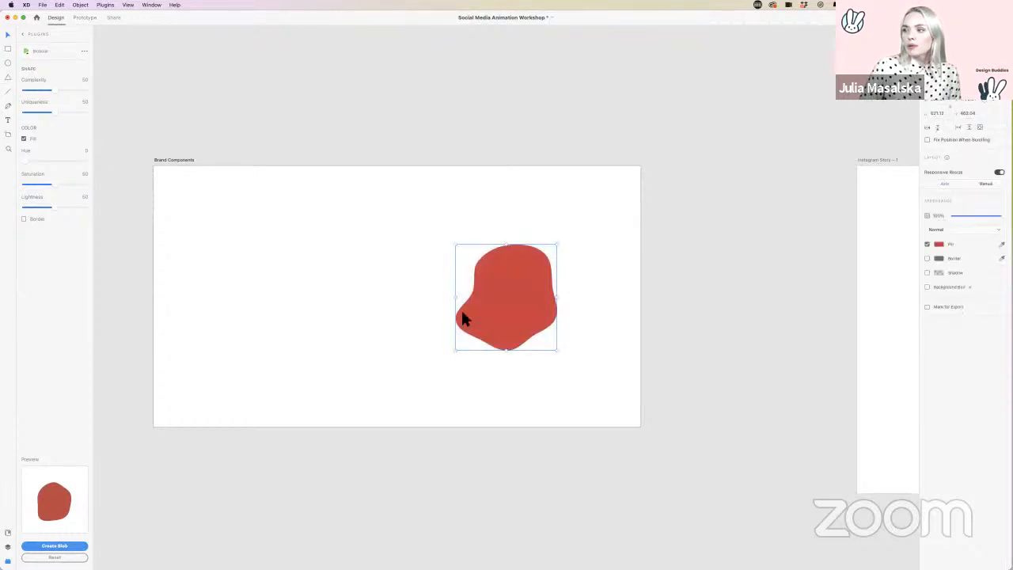
drag(463, 318, 197, 271)
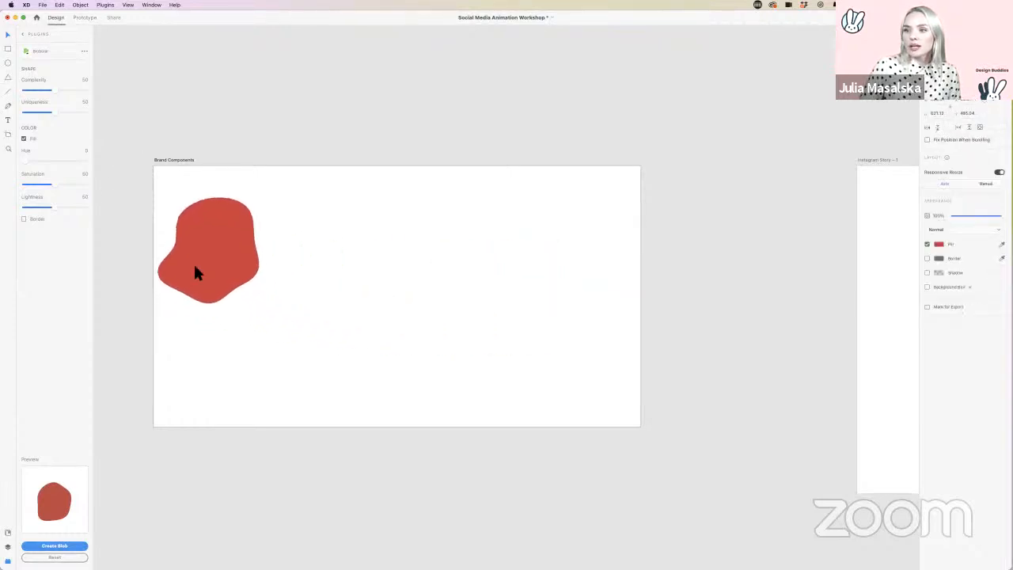
Step: Fill the blob orange from Document Assets and add two blue-grey copies beside it
click(25, 36)
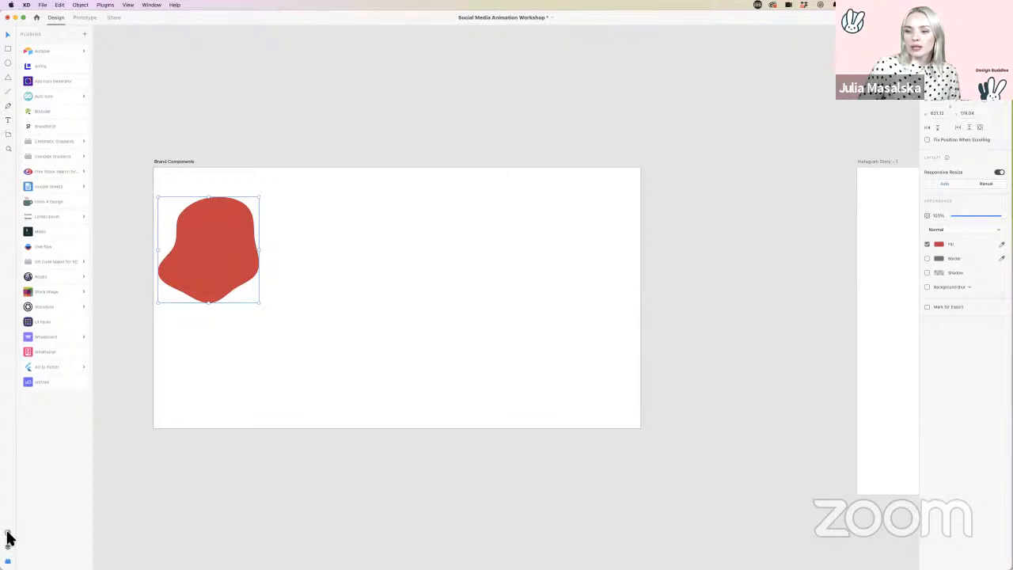
click(7, 533)
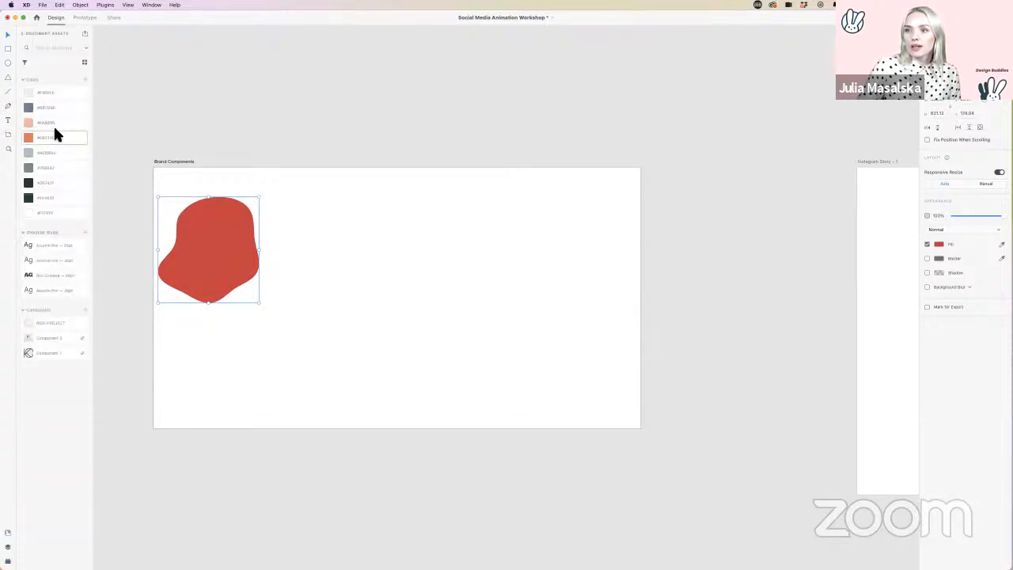
click(30, 141)
drag(271, 253, 413, 209)
click(25, 157)
scroll(530, 281, down, 1)
click(531, 282)
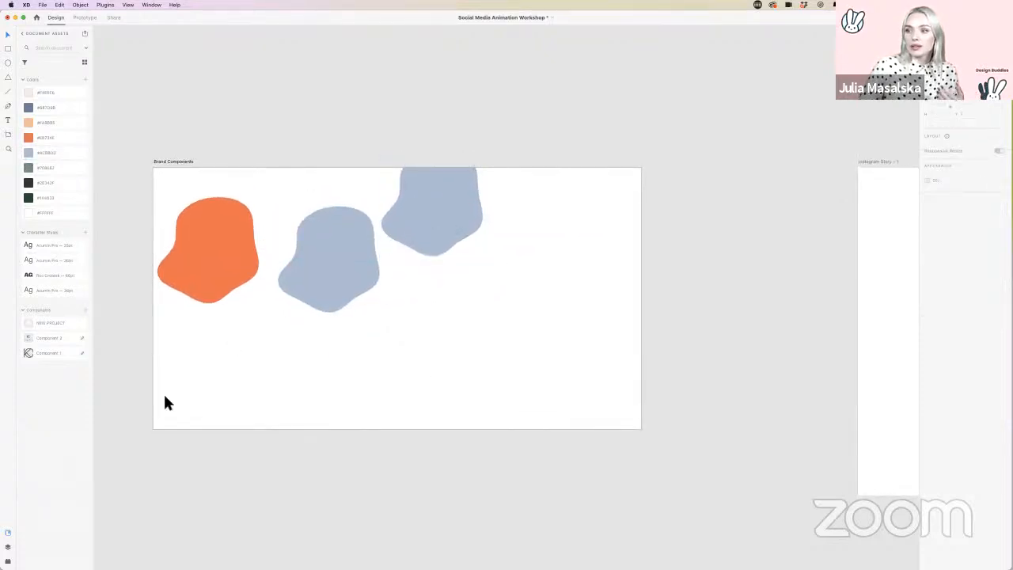
click(26, 37)
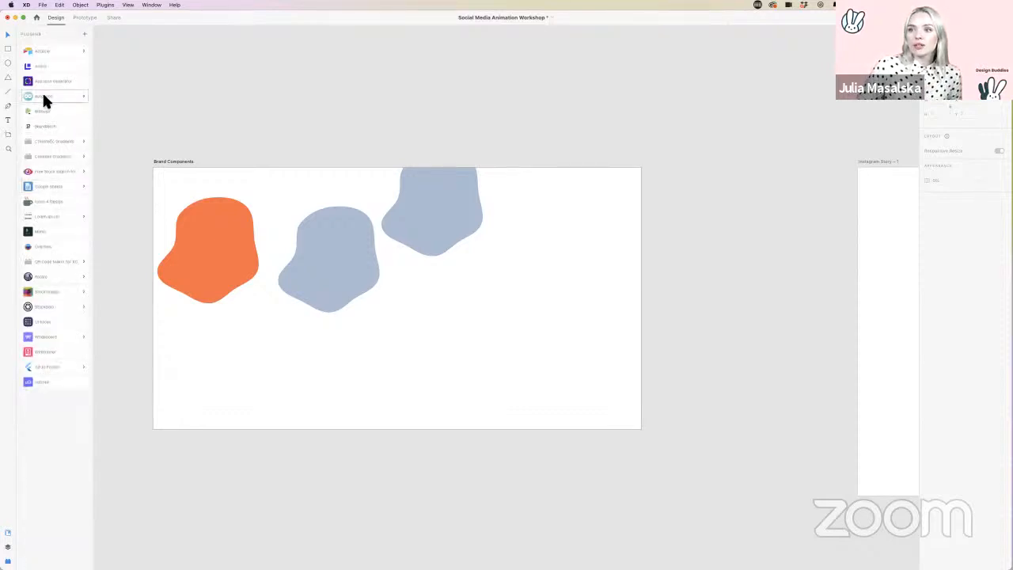
Step: Insert the facebook-f icon from Icons 4 Design and enlarge it to 113.66 wide
click(49, 203)
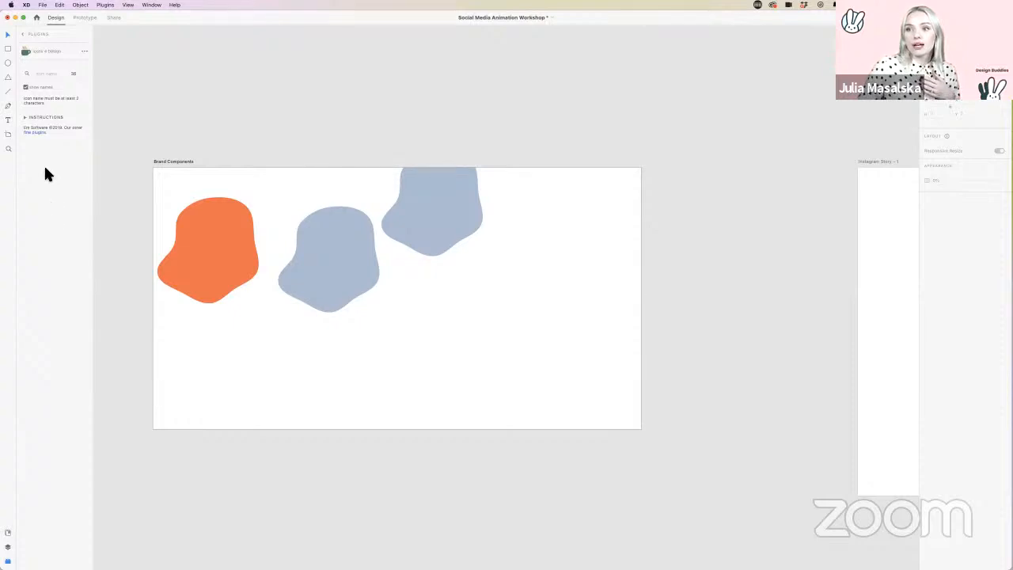
click(41, 76)
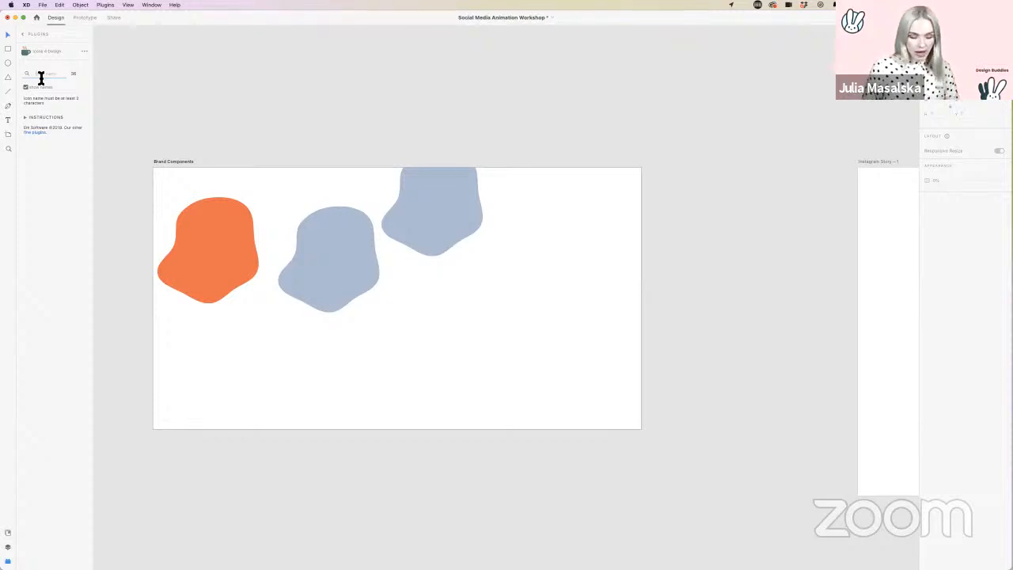
text(facebook)
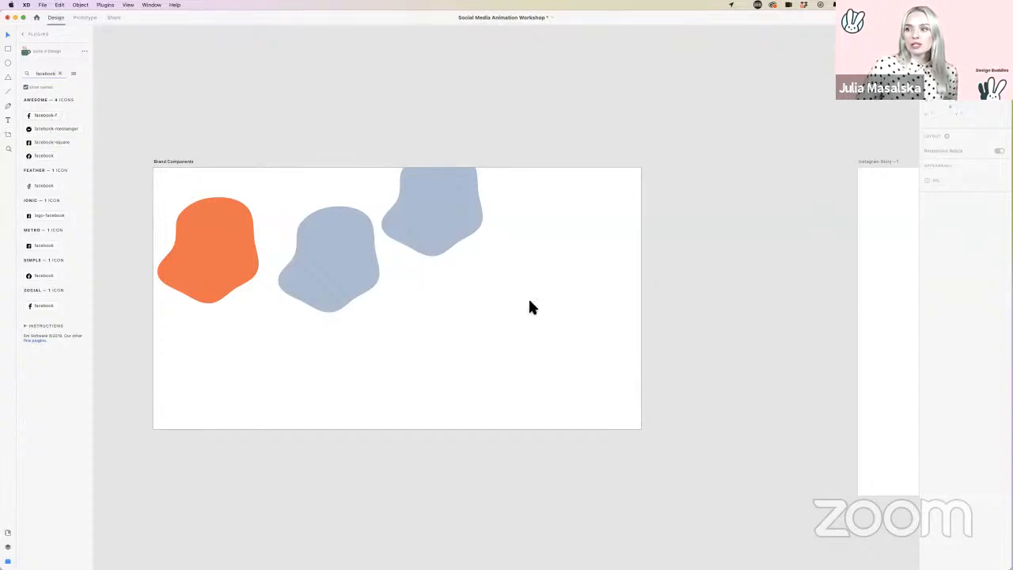
click(36, 115)
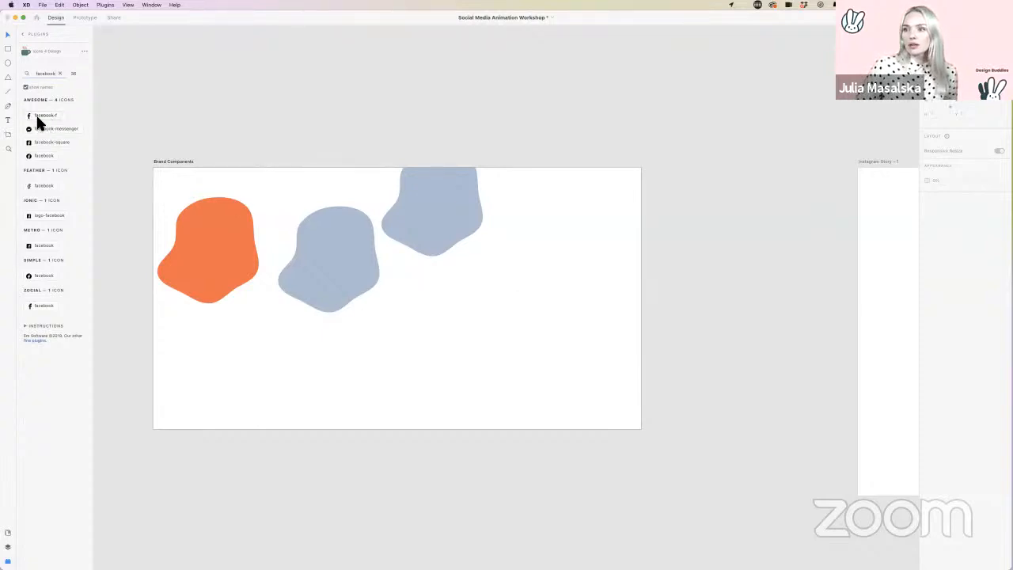
scroll(158, 175, up, 5)
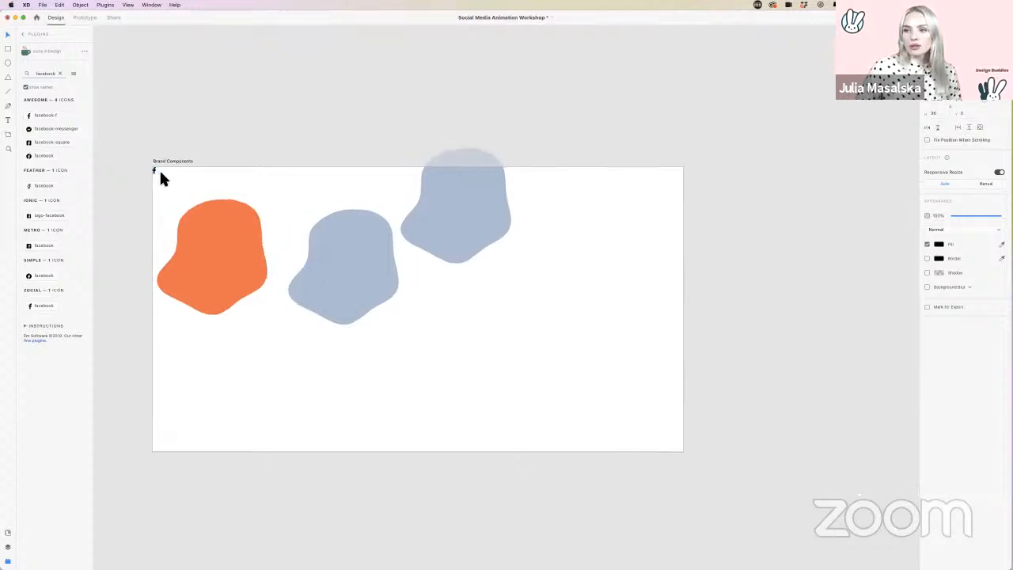
scroll(162, 183, up, 2)
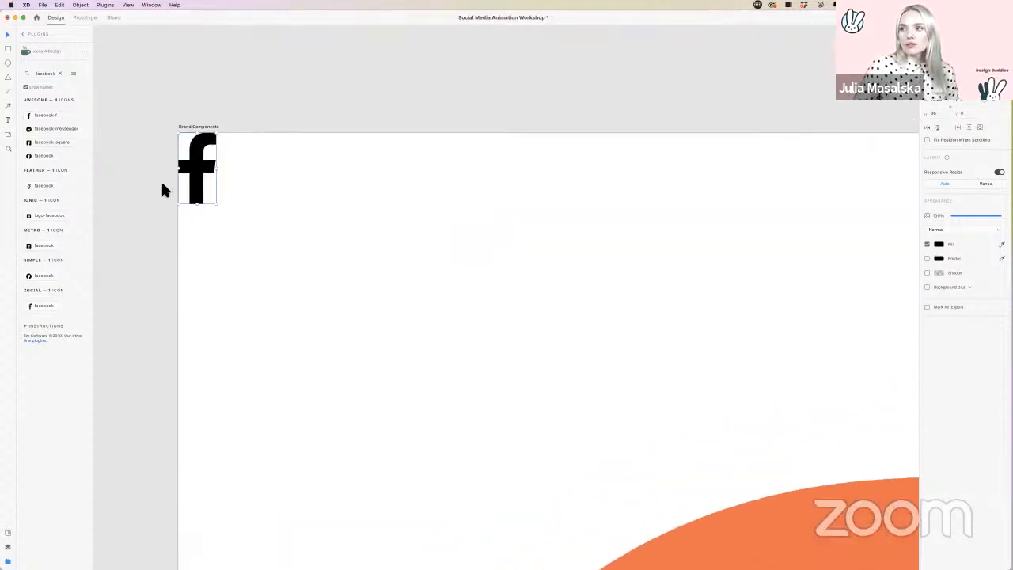
drag(217, 205, 384, 463)
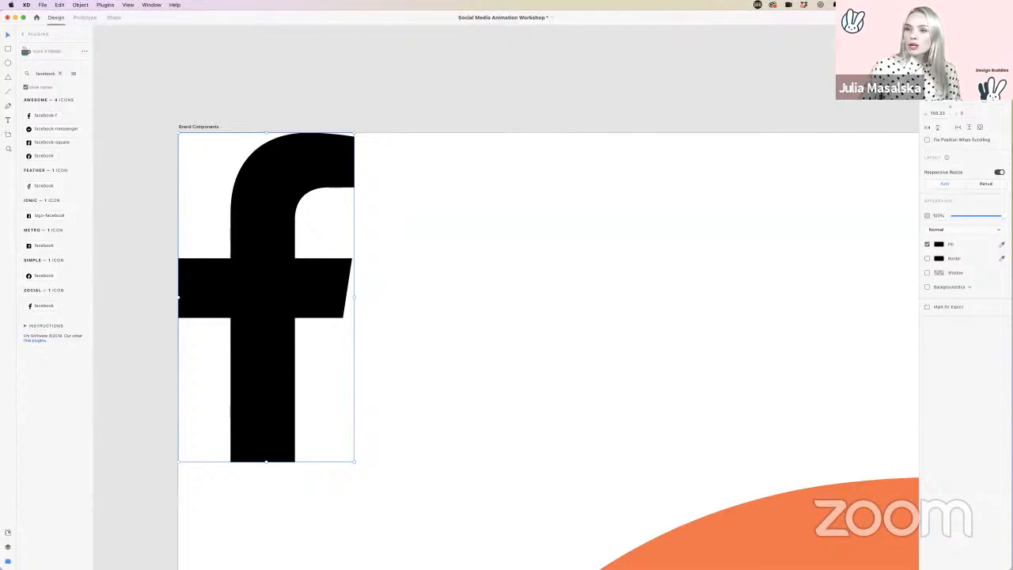
click(469, 324)
Step: Insert the facebook-square icon, enlarge it, and place it right of the f along the top edge
click(30, 142)
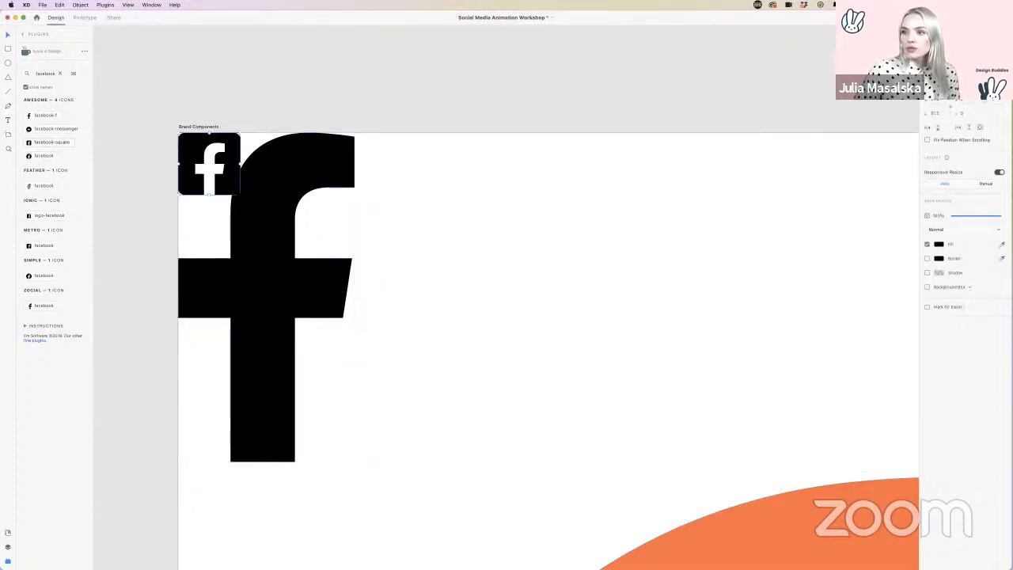
drag(239, 194, 504, 401)
drag(395, 317, 611, 315)
click(716, 309)
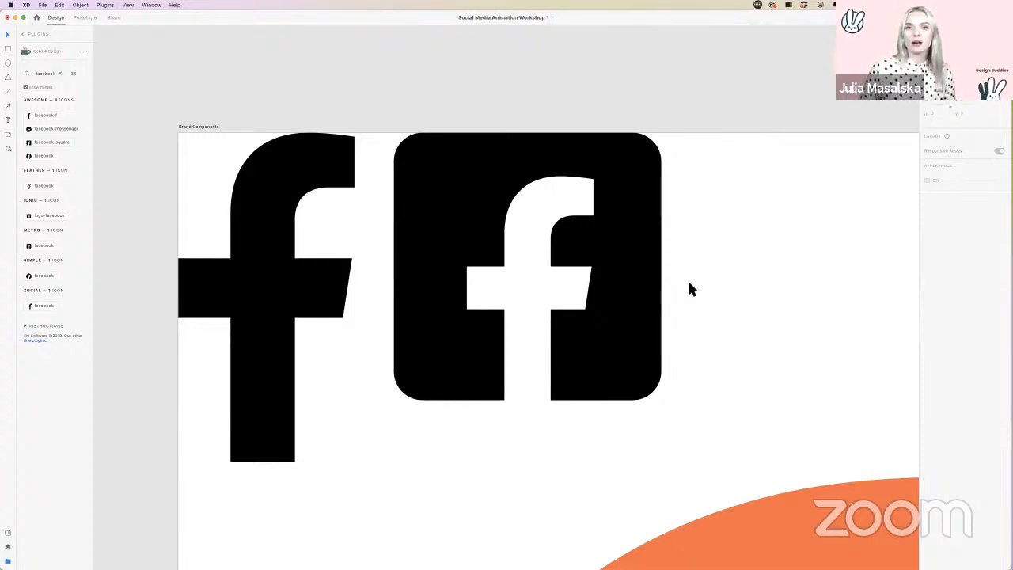
scroll(688, 281, right, 1)
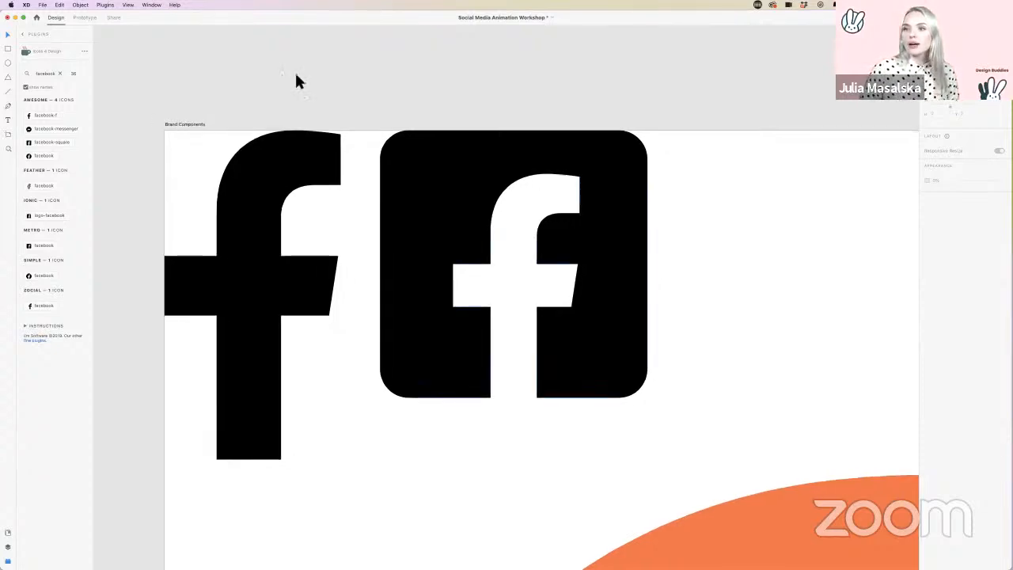
Step: Fill the Facebook square icon with the blue-grey #687898 swatch from Document Assets
click(59, 74)
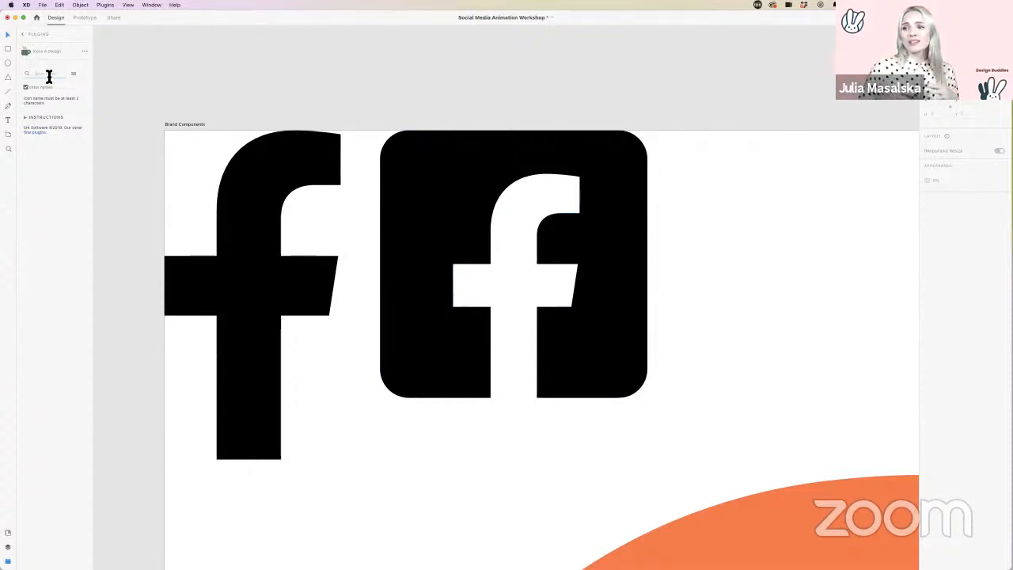
key(super+z)
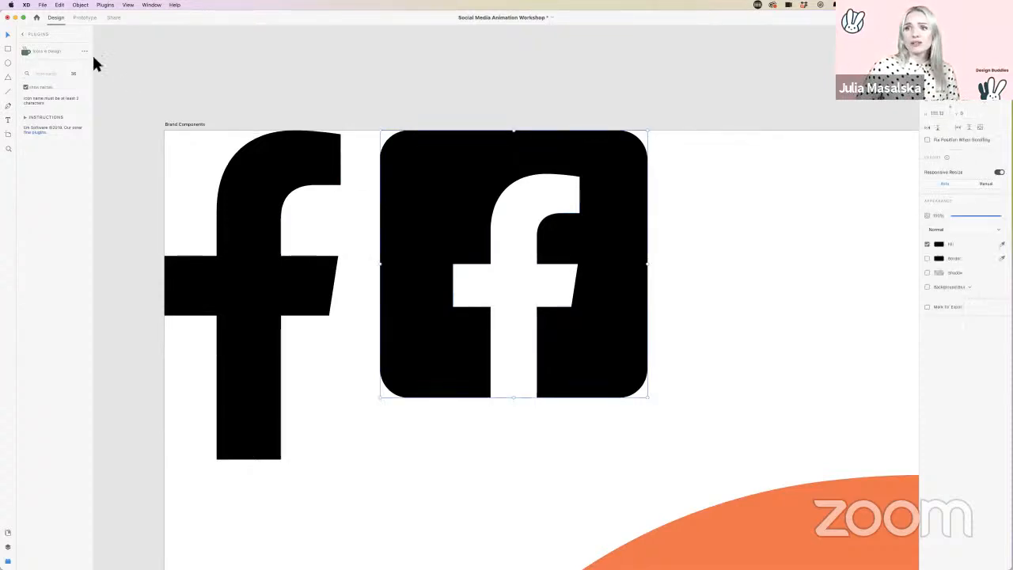
click(25, 36)
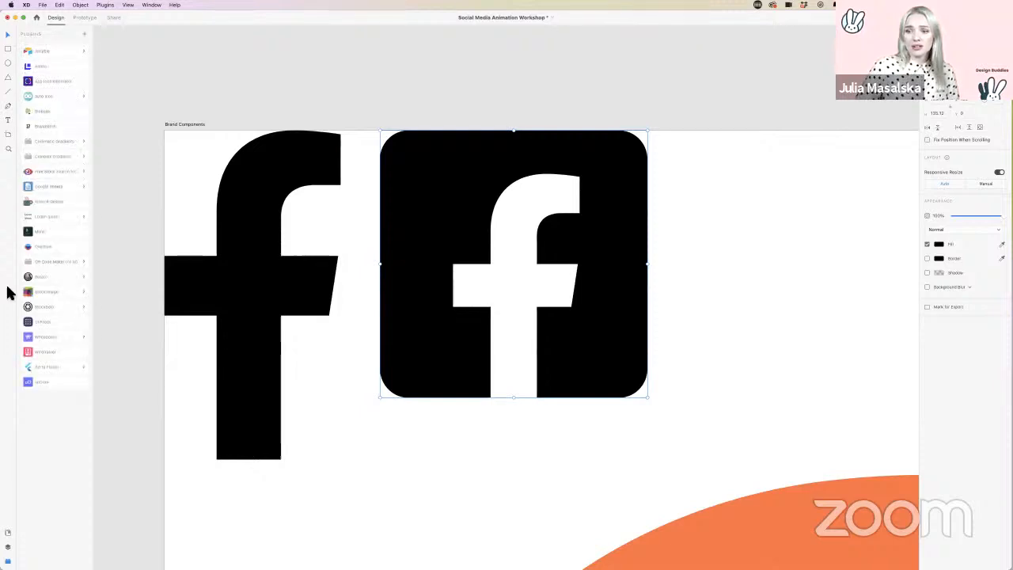
click(8, 532)
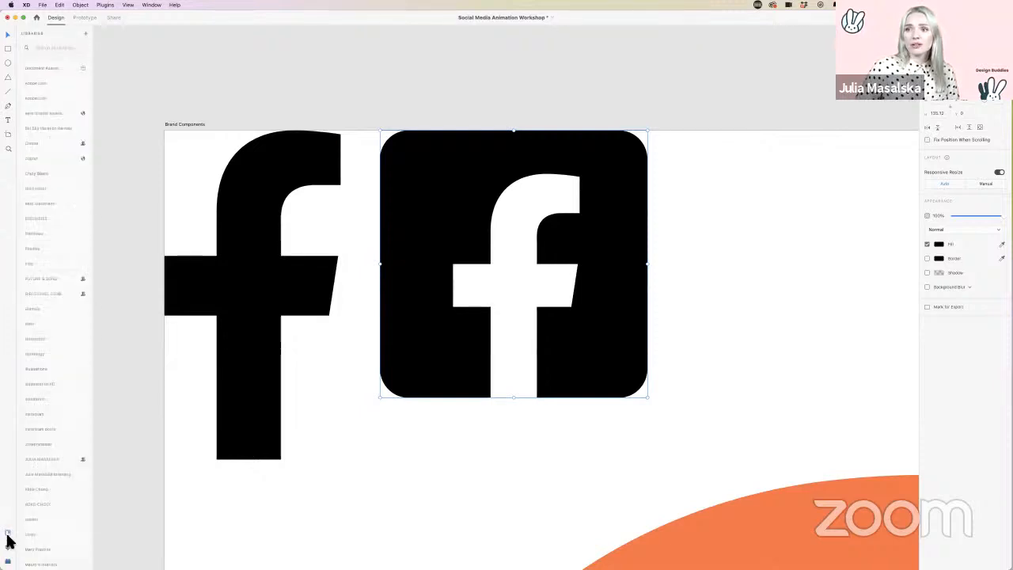
click(44, 70)
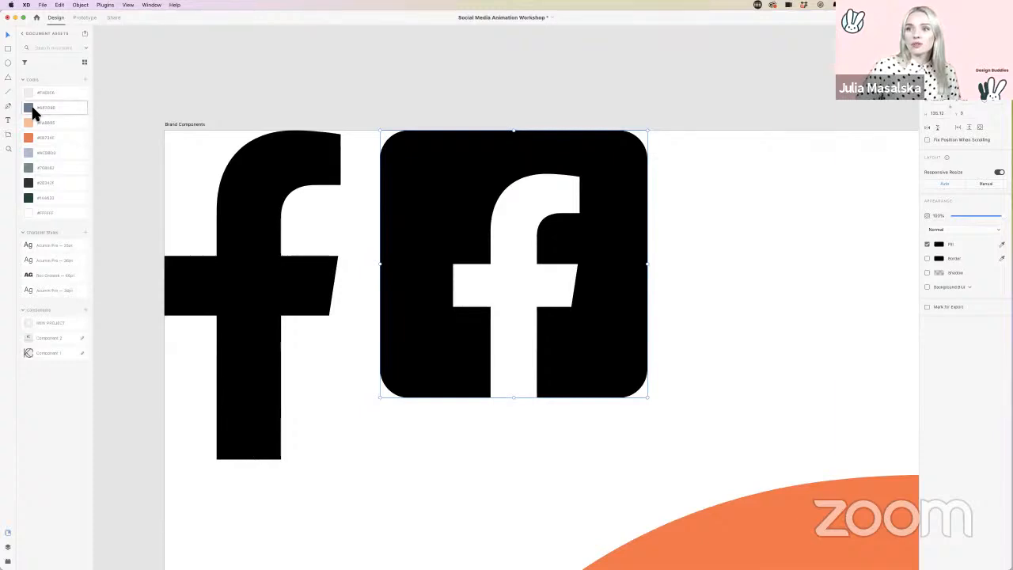
click(33, 107)
Step: Move the blue-grey Facebook icon snug beside the black f and return to the Plugins list
scroll(688, 287, right, 2)
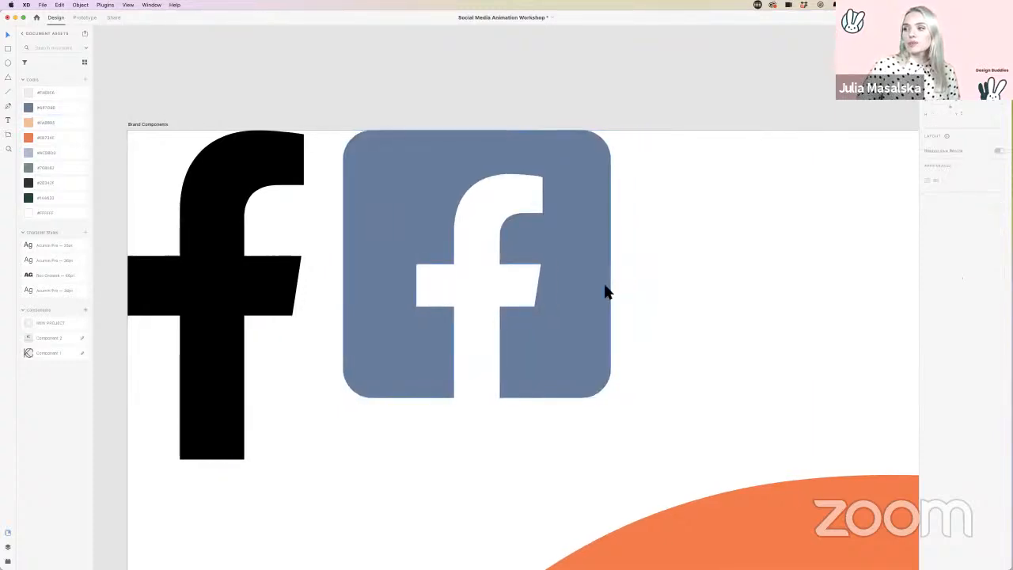
drag(606, 289, 609, 301)
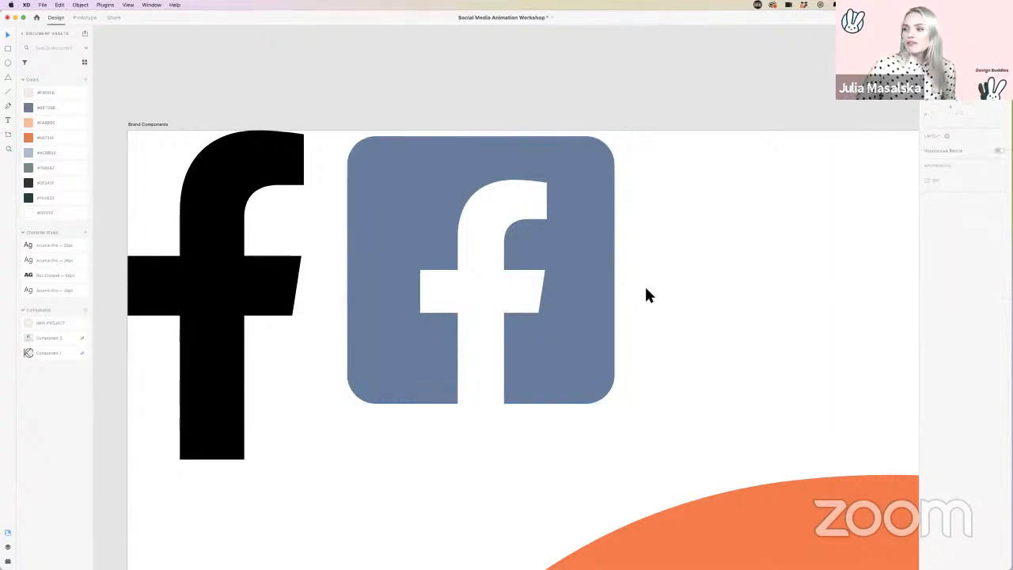
drag(593, 309, 558, 303)
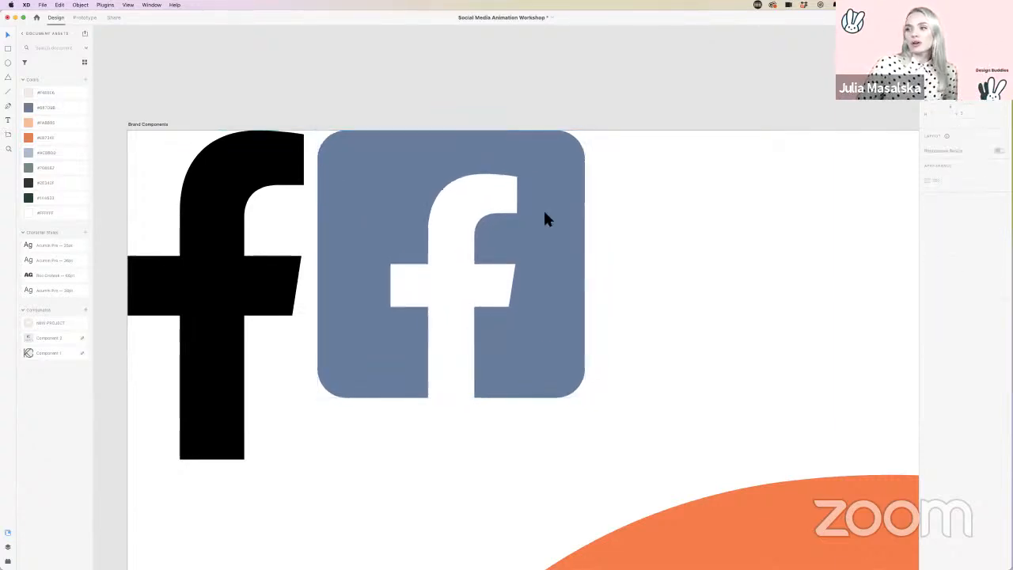
click(182, 111)
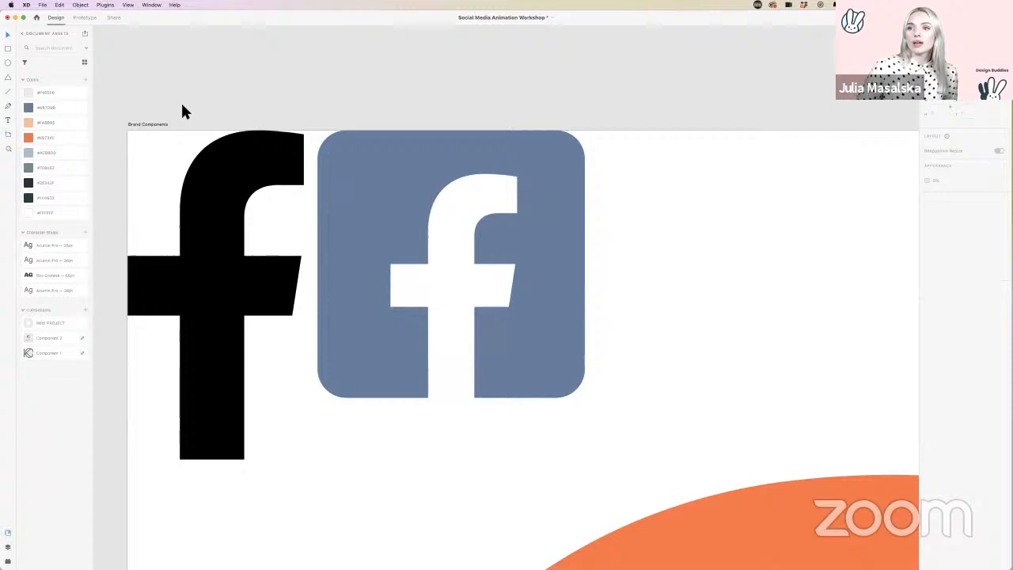
click(32, 34)
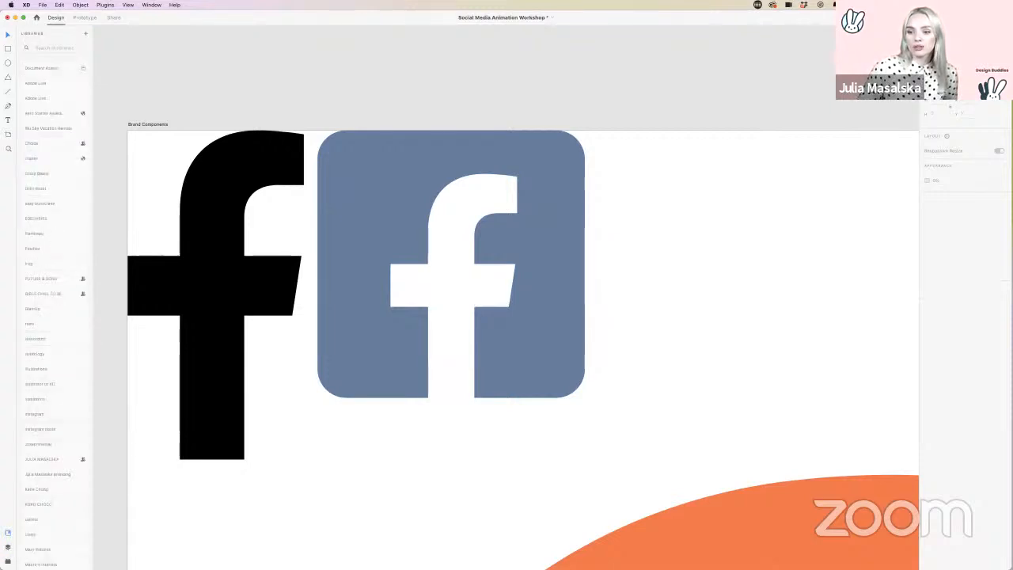
click(7, 561)
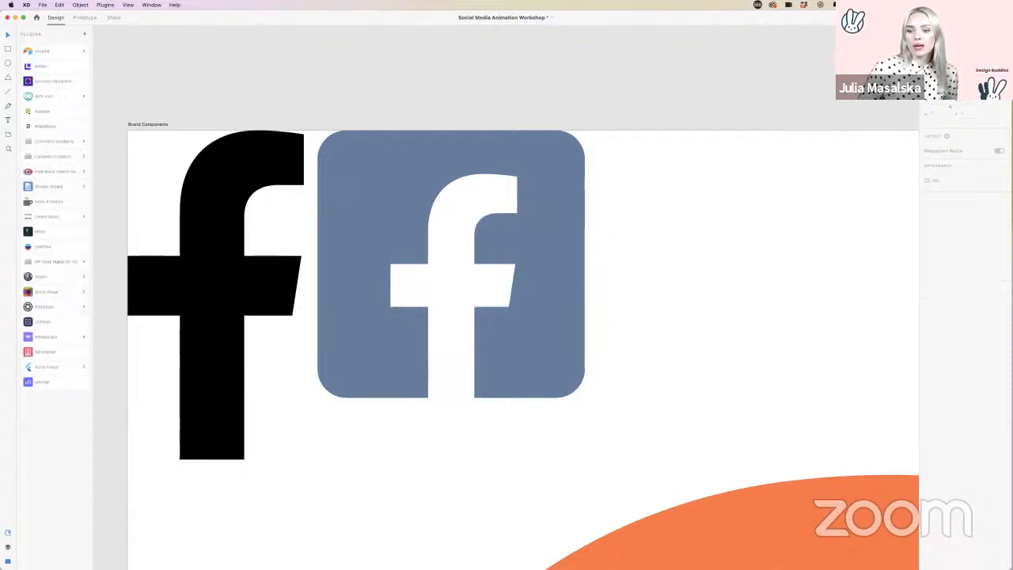
Step: Expand the Free Stock Search and Whiteboard plugin entries to show their commands
click(62, 172)
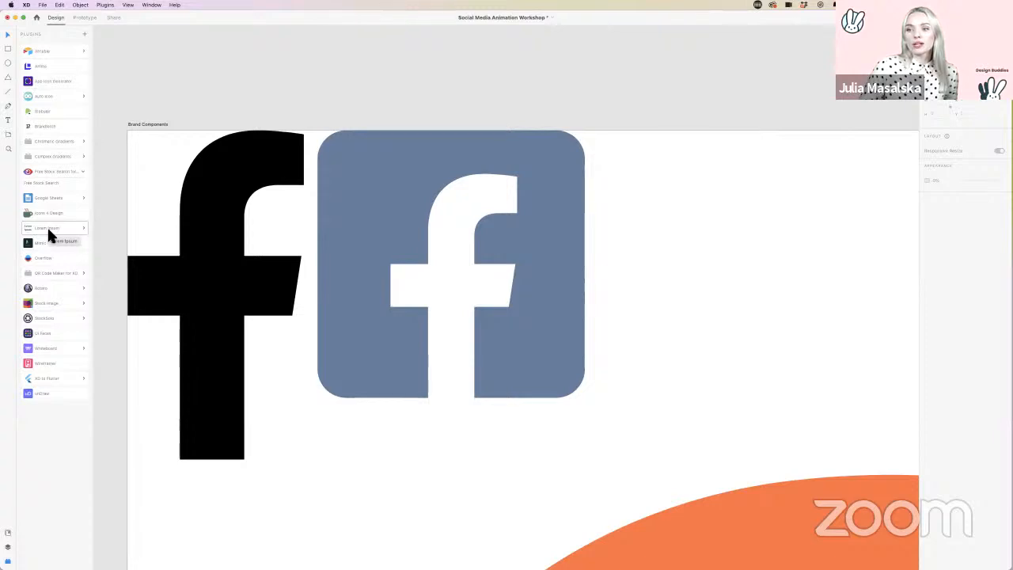
click(45, 349)
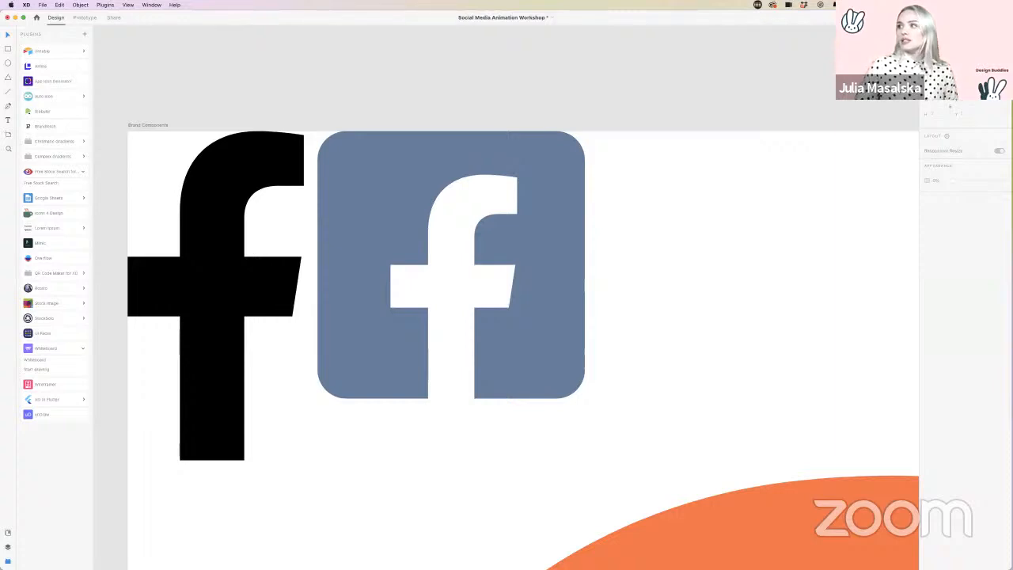
Step: Save the file to cloud documents under the name 'Social Media Animation Workshop'
click(937, 17)
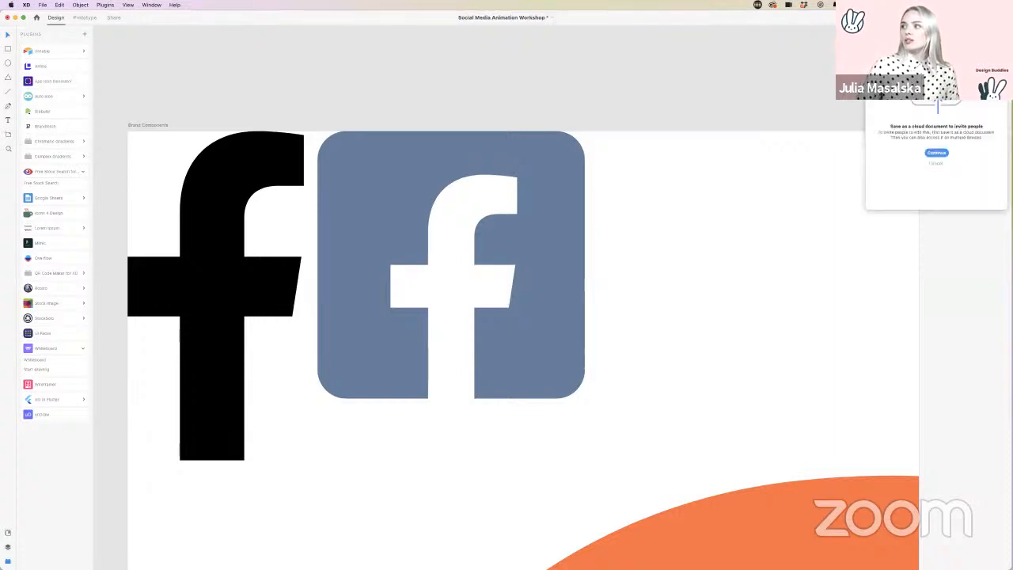
click(937, 152)
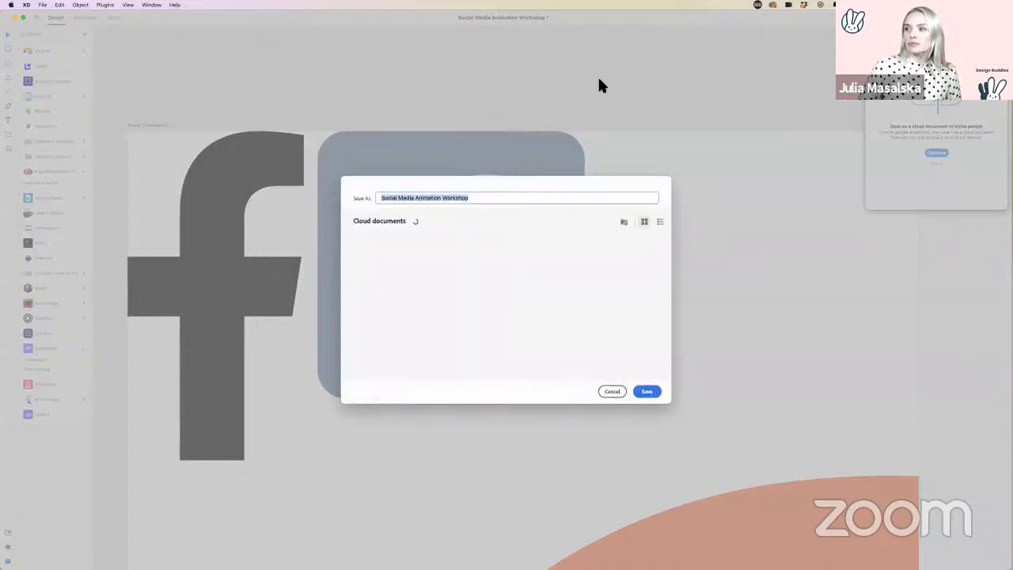
click(646, 392)
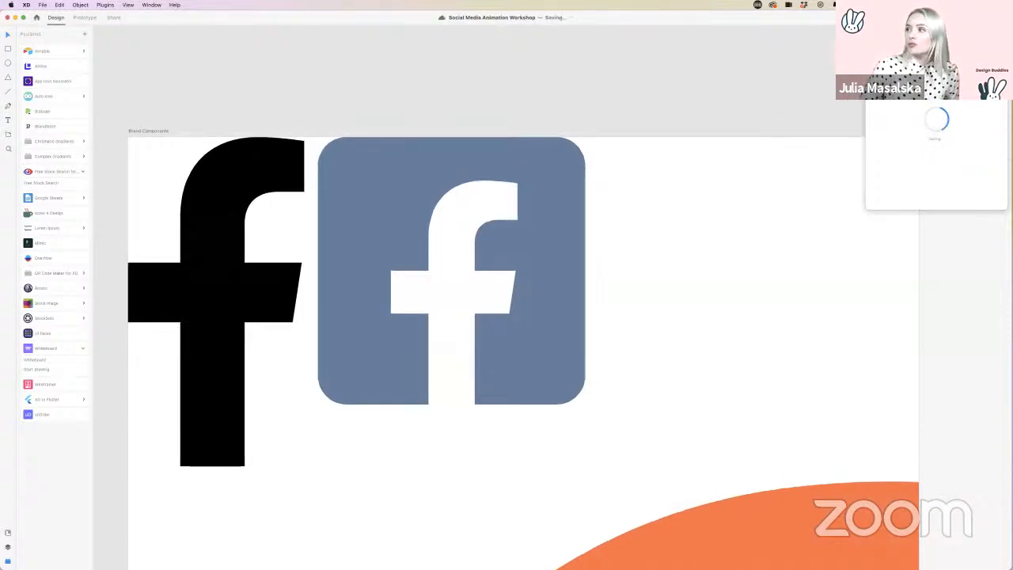
click(762, 140)
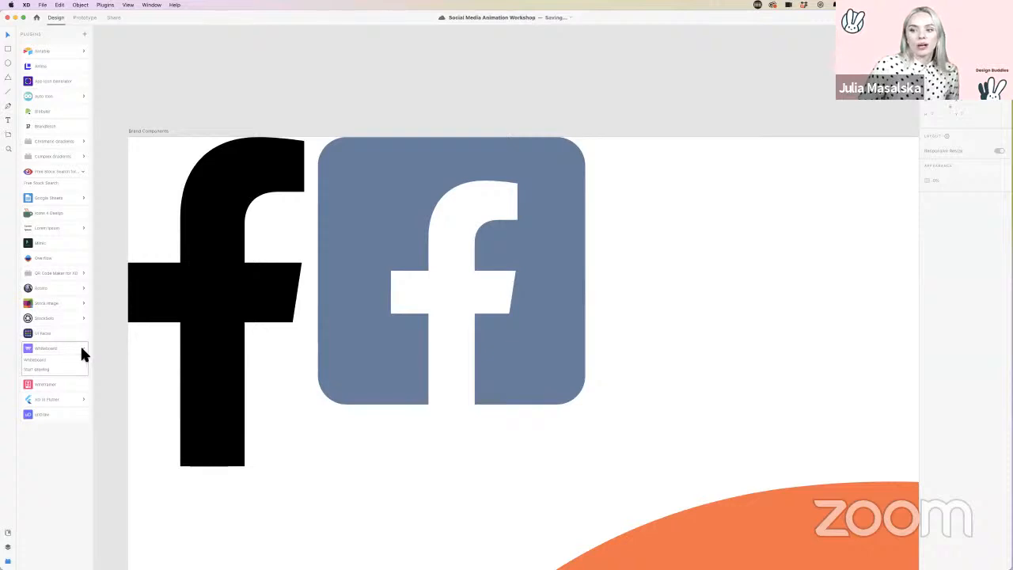
Step: Copy the unDraw 'Filing system' illustration of a man filing a document from the unDraw plugin
click(82, 348)
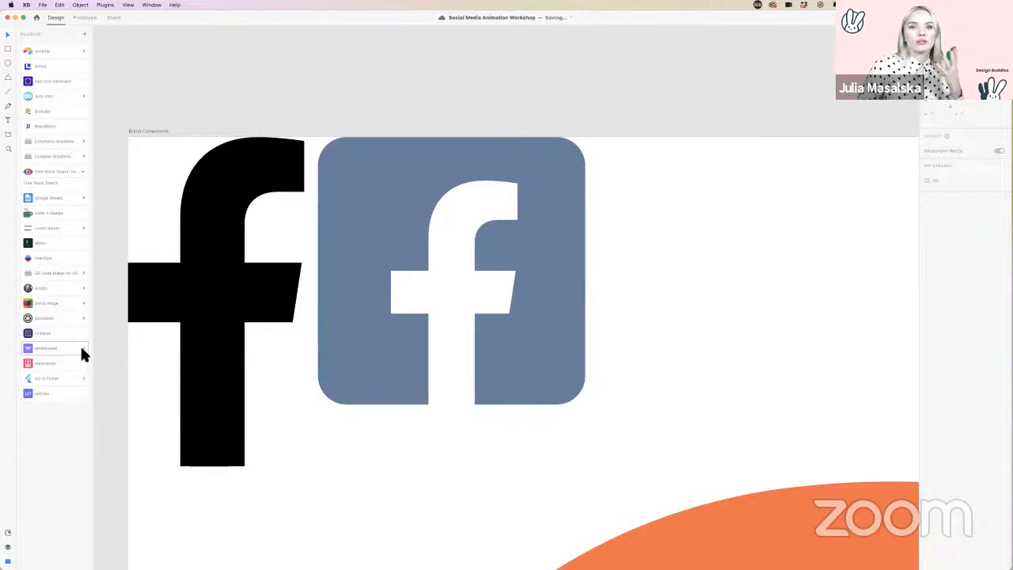
click(45, 394)
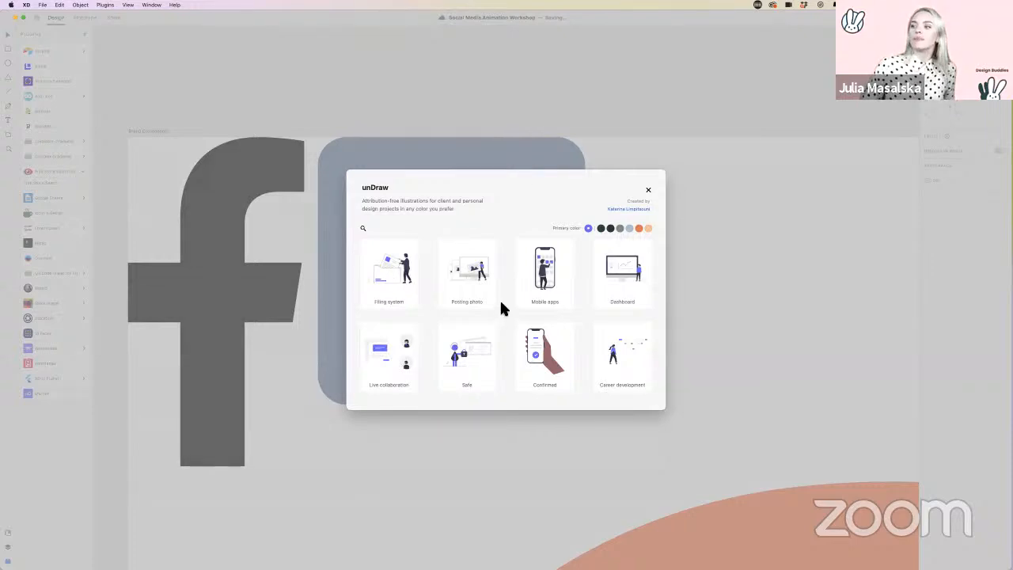
scroll(500, 301, down, 2)
scroll(500, 306, down, 3)
scroll(500, 306, up, 5)
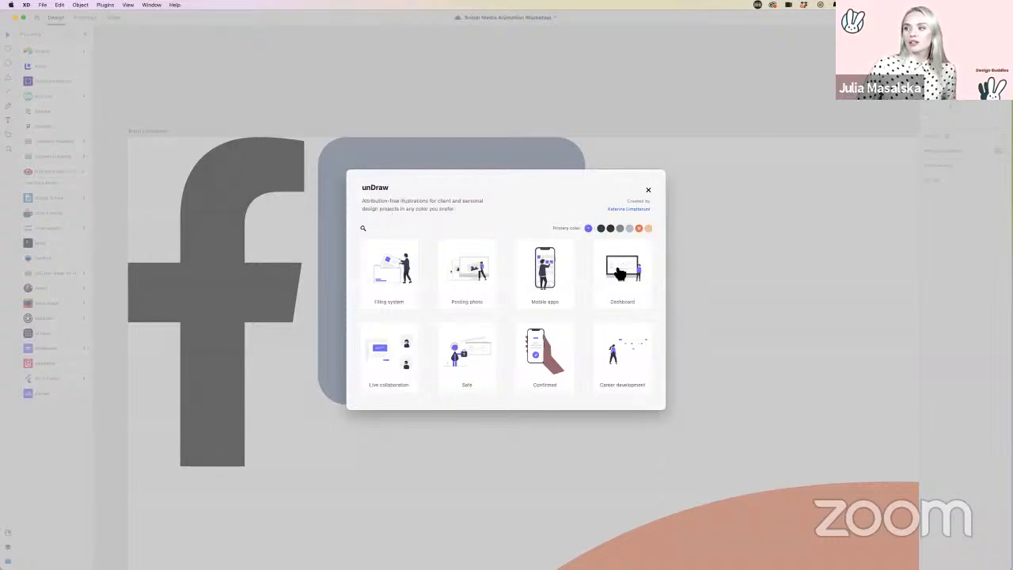
scroll(621, 275, down, 2)
scroll(621, 274, up, 2)
click(390, 270)
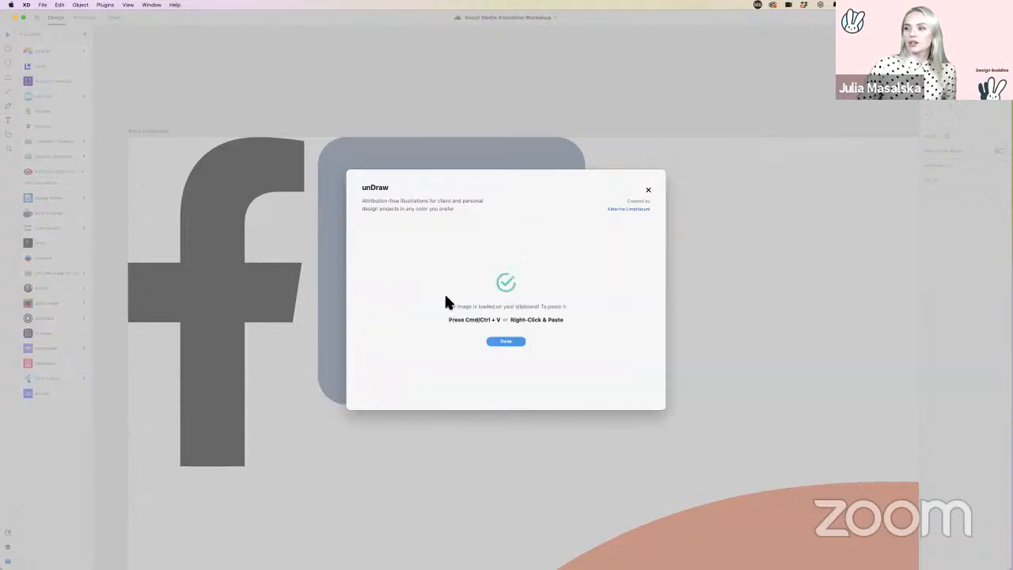
click(511, 342)
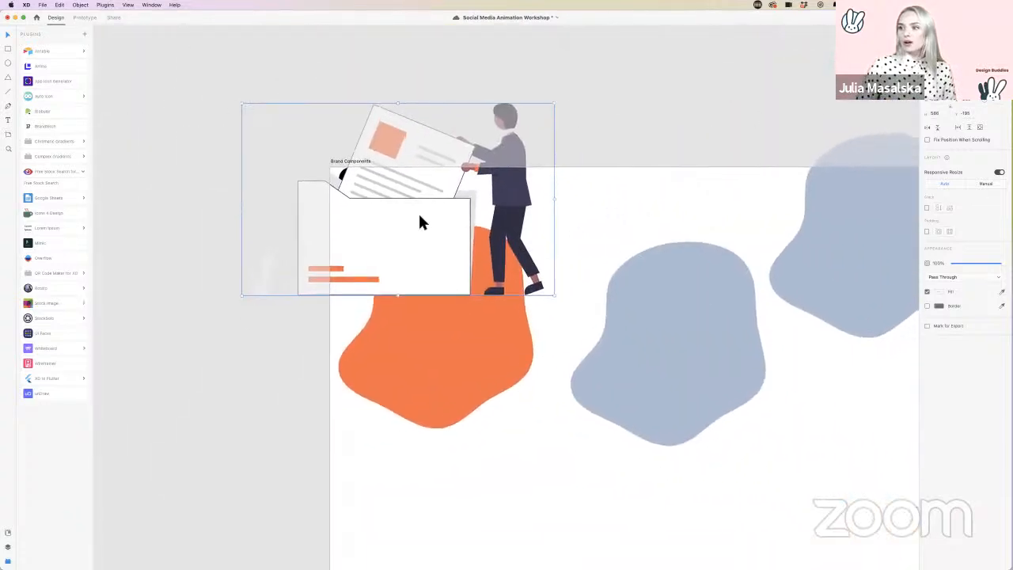
Step: Move the Filing system illustration below the blobs at the artboard bottom, undoing a stray sleeve nudge
drag(418, 219, 487, 387)
scroll(487, 387, down, 5)
scroll(488, 387, right, 2)
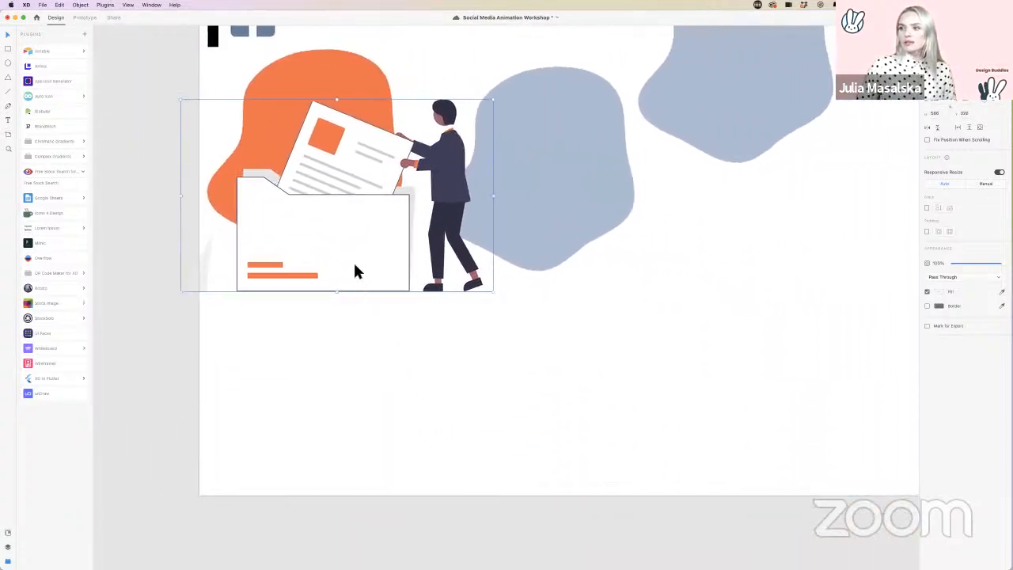
drag(353, 264, 382, 454)
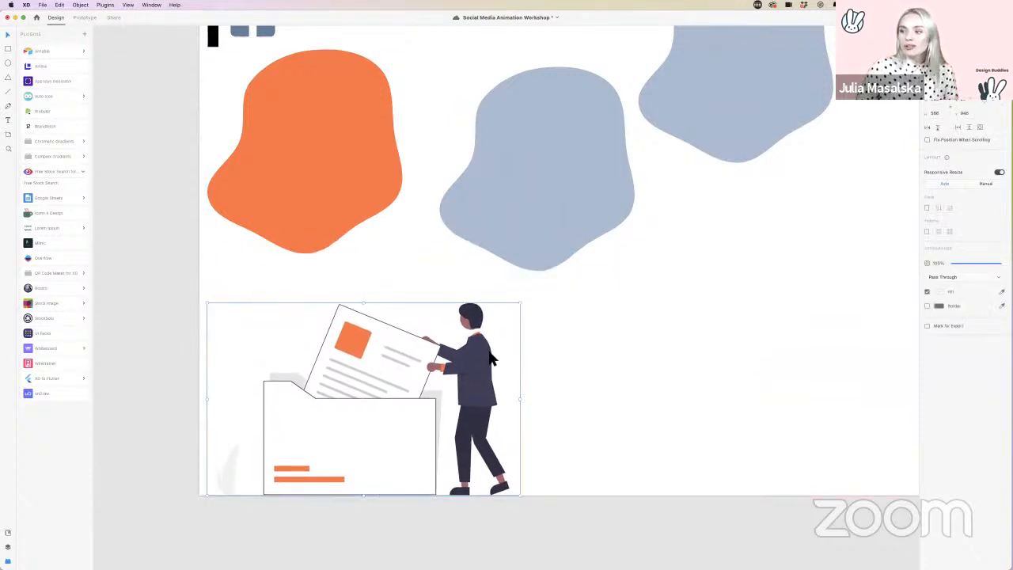
double_click(491, 360)
scroll(484, 364, up, 8)
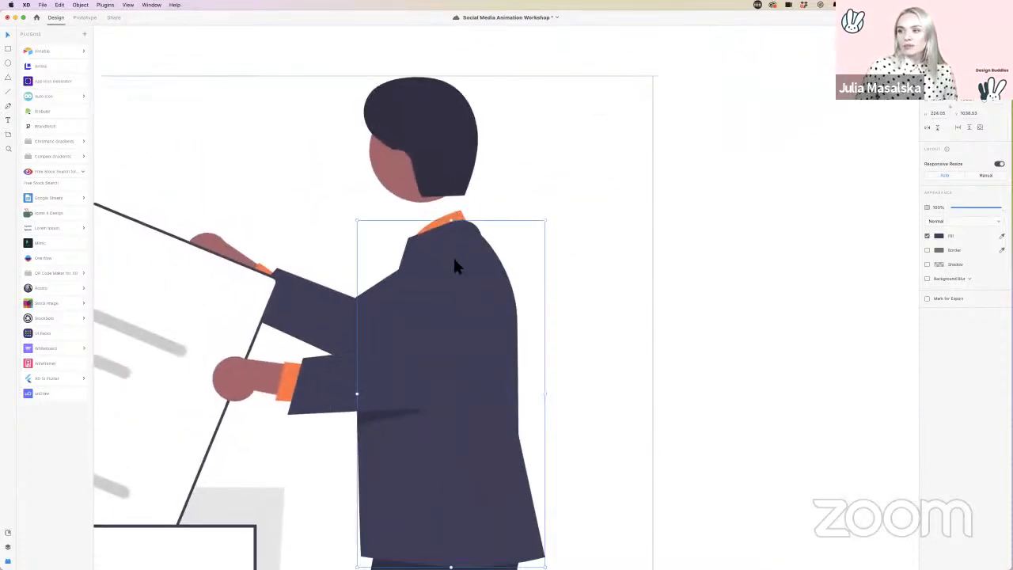
click(439, 313)
drag(438, 313, 495, 336)
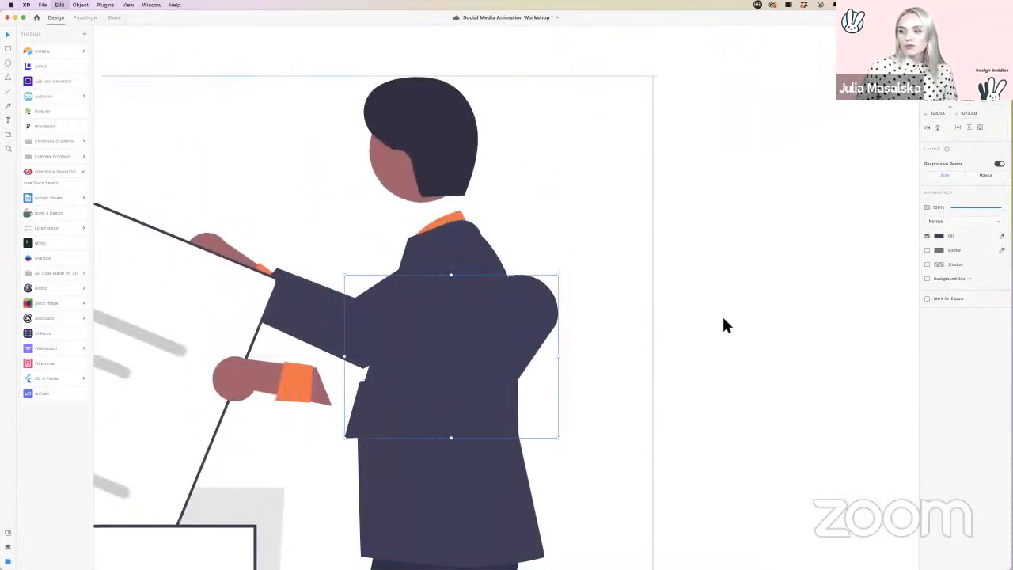
key(super+z)
key(Escape)
Step: Drag the middle grey blob over the orange blob and widen it toward the right
scroll(706, 340, down, 6)
scroll(706, 342, down, 1)
scroll(706, 342, right, 5)
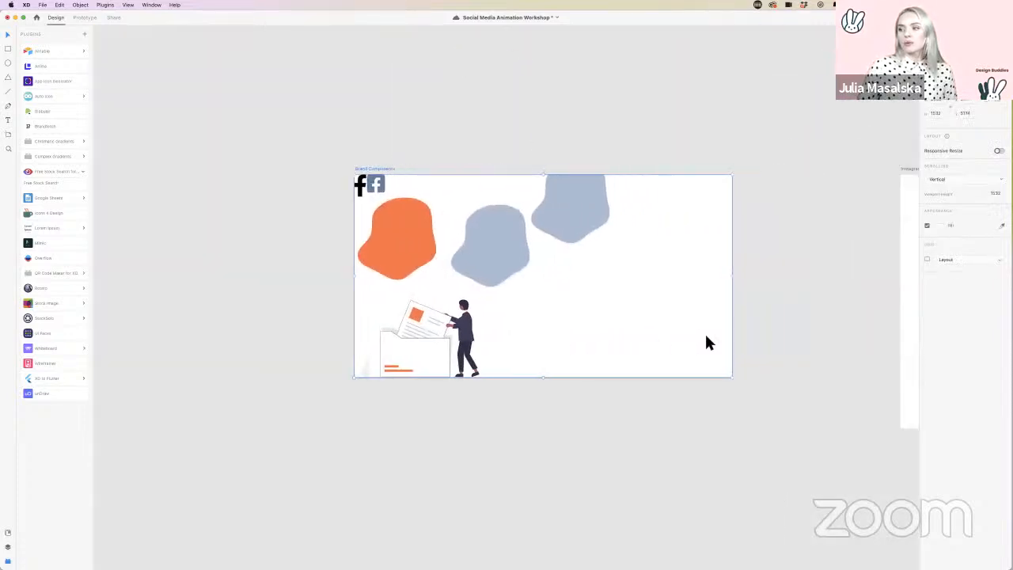
scroll(706, 342, up, 4)
scroll(706, 342, left, 3)
scroll(706, 341, right, 1)
scroll(706, 336, left, 3)
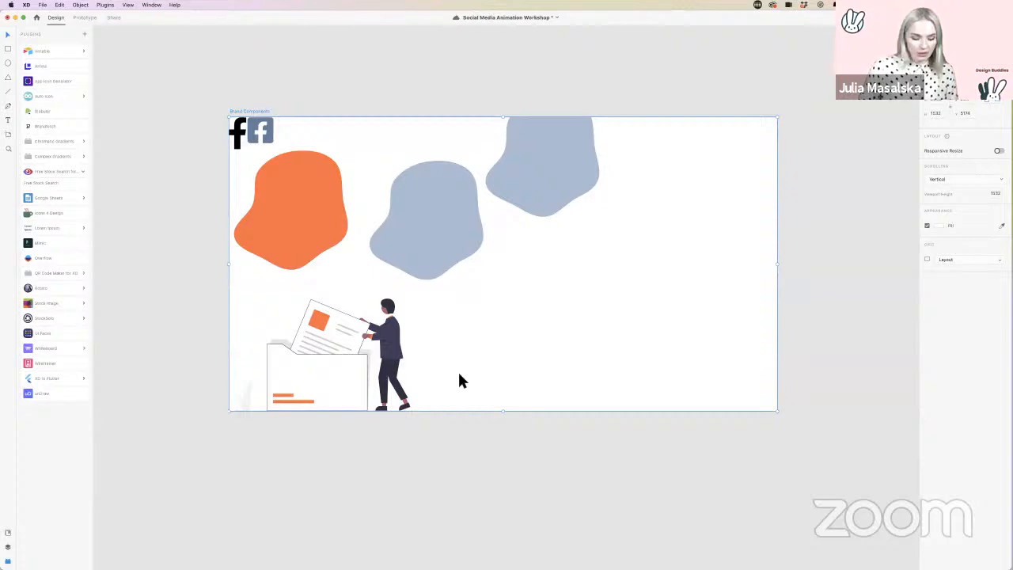
scroll(459, 375, down, 5)
scroll(459, 375, up, 7)
scroll(459, 375, up, 2)
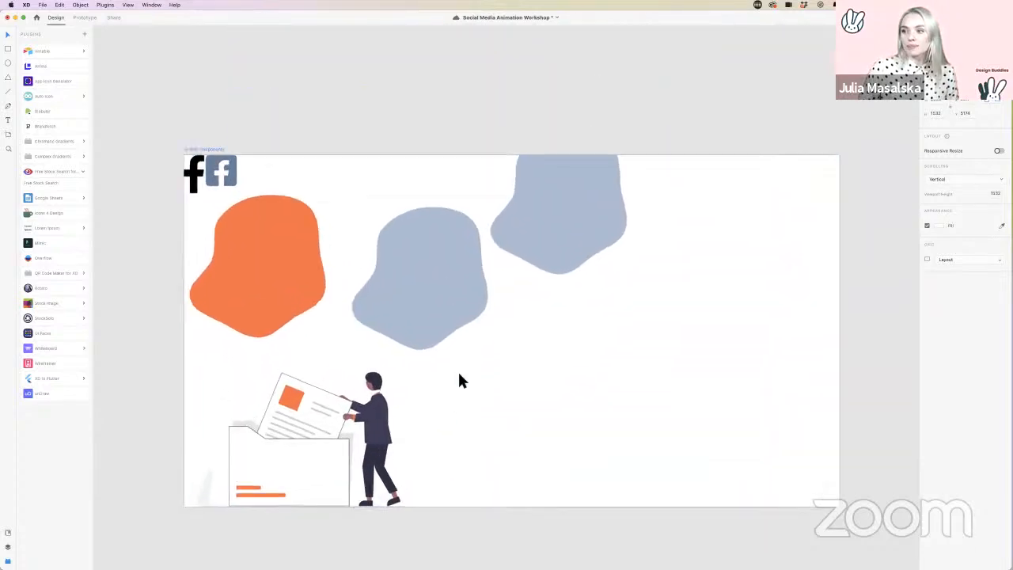
scroll(461, 380, up, 2)
scroll(438, 384, left, 1)
click(472, 274)
drag(473, 273, 194, 339)
drag(646, 151, 693, 289)
drag(581, 285, 495, 271)
click(672, 306)
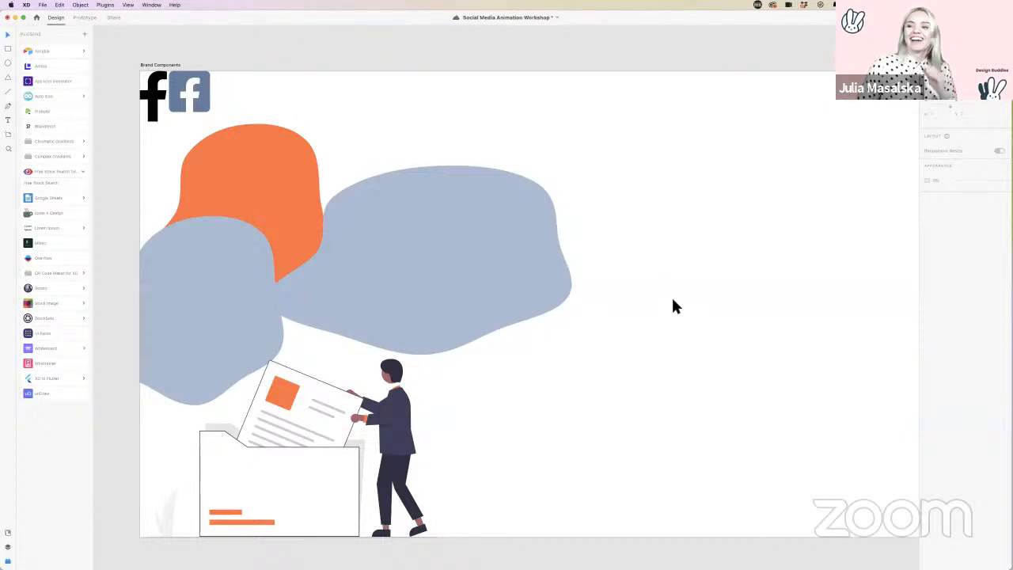
scroll(672, 306, left, 2)
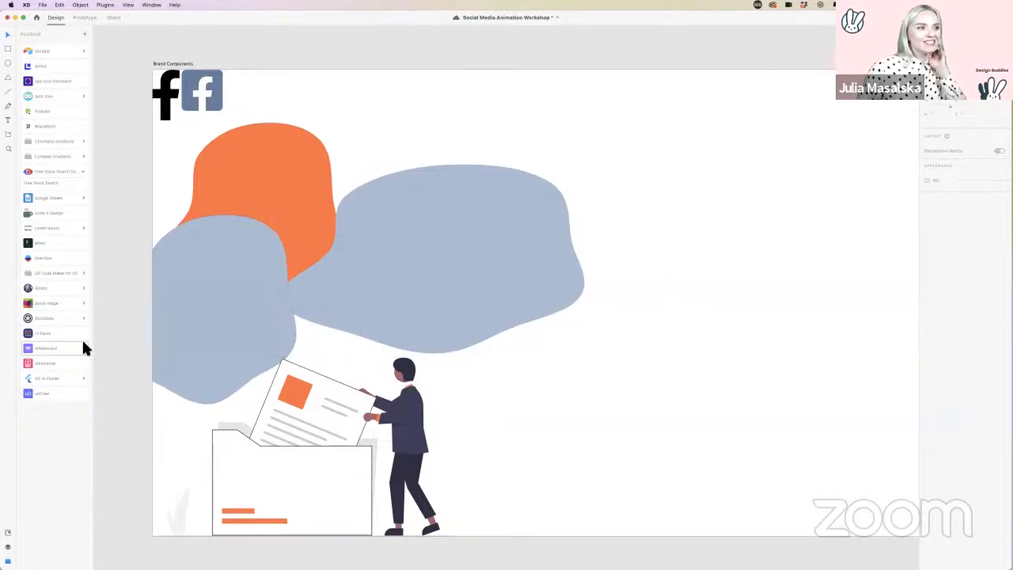
scroll(488, 288, left, 6)
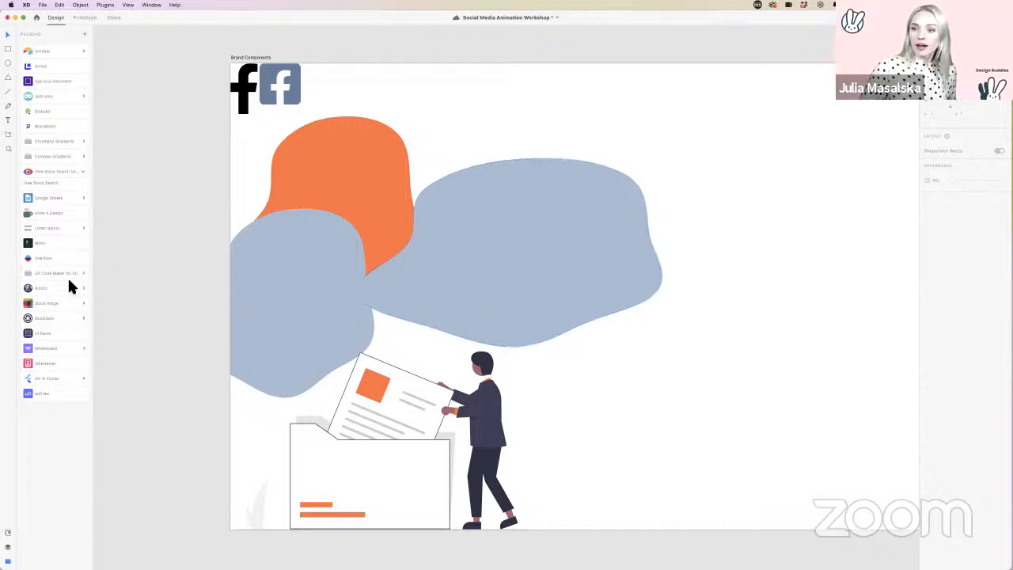
Step: Save the Social Media Animation Workshop document with Cmd+S
key(super+s)
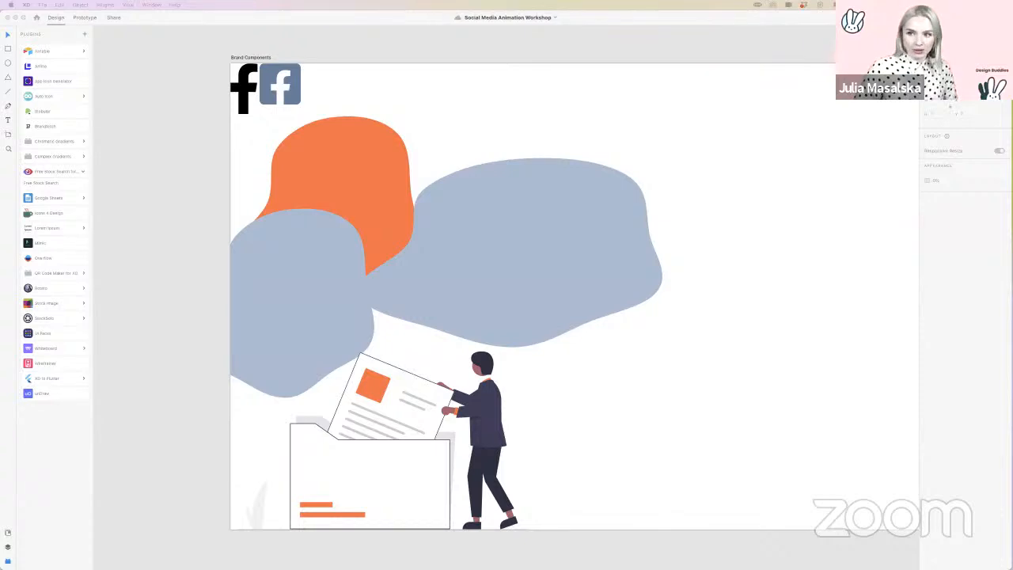
scroll(179, 227, down, 3)
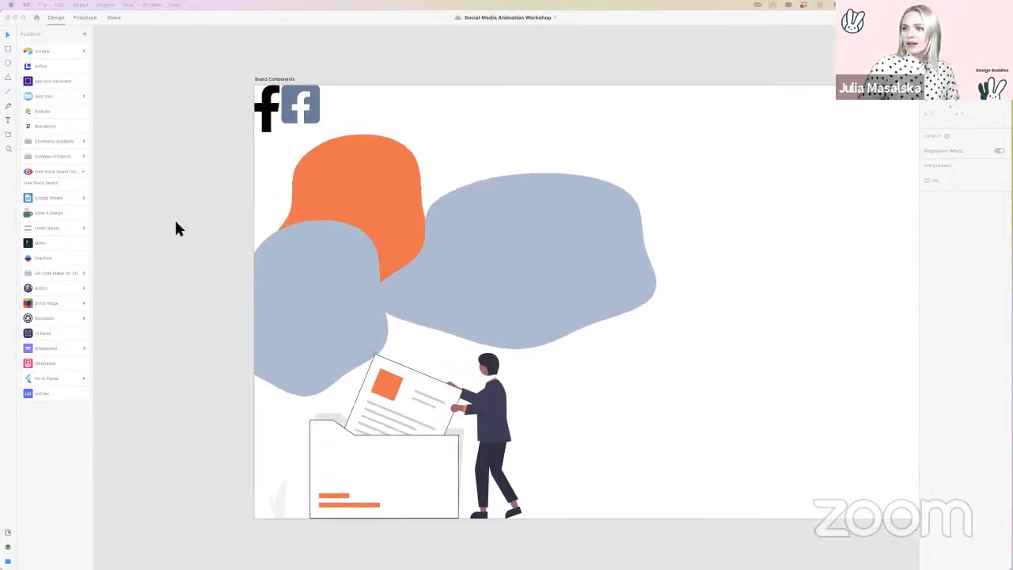
Step: Zoom out to all artboards and select the Instagram Story, then the Instagram Post artboard
key(super+0)
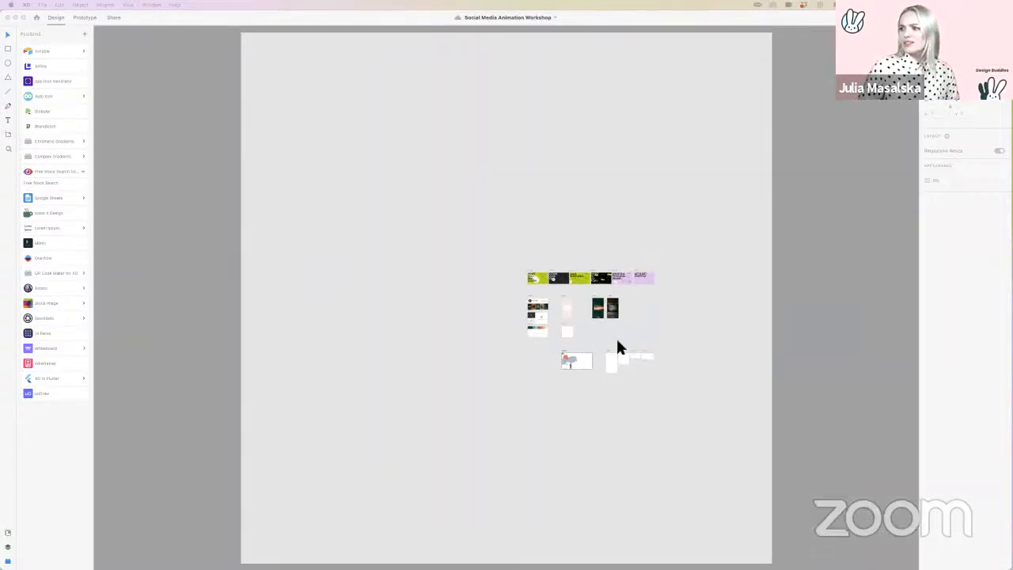
scroll(619, 348, up, 10)
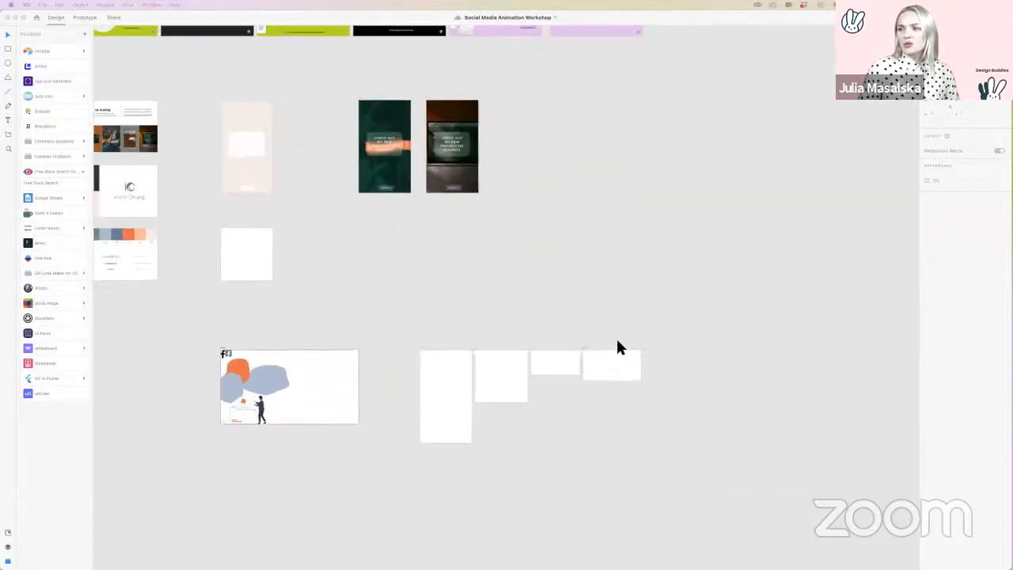
scroll(602, 349, up, 5)
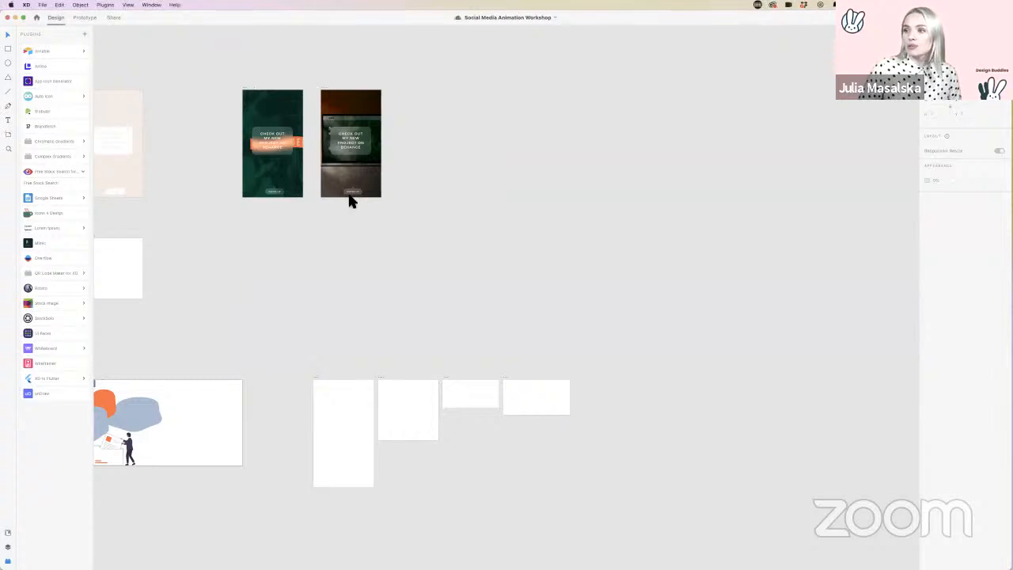
click(295, 196)
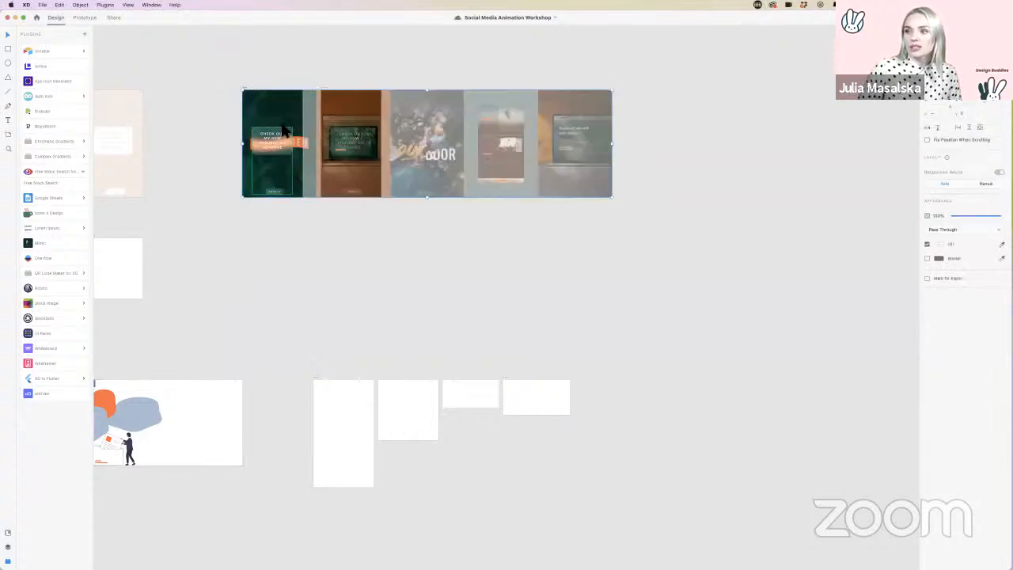
drag(232, 88, 302, 207)
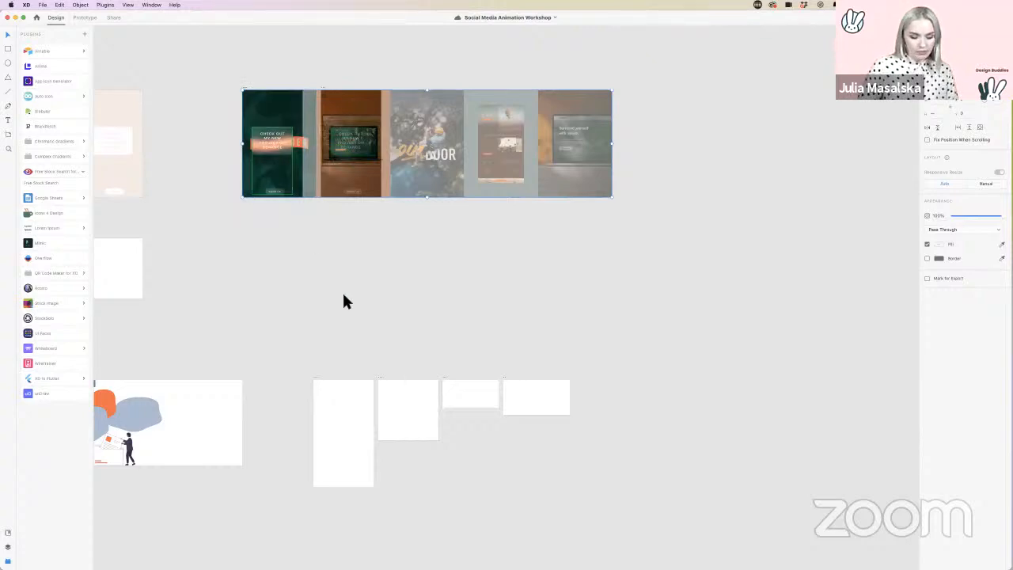
click(332, 442)
scroll(352, 430, down, 1)
scroll(364, 412, up, 5)
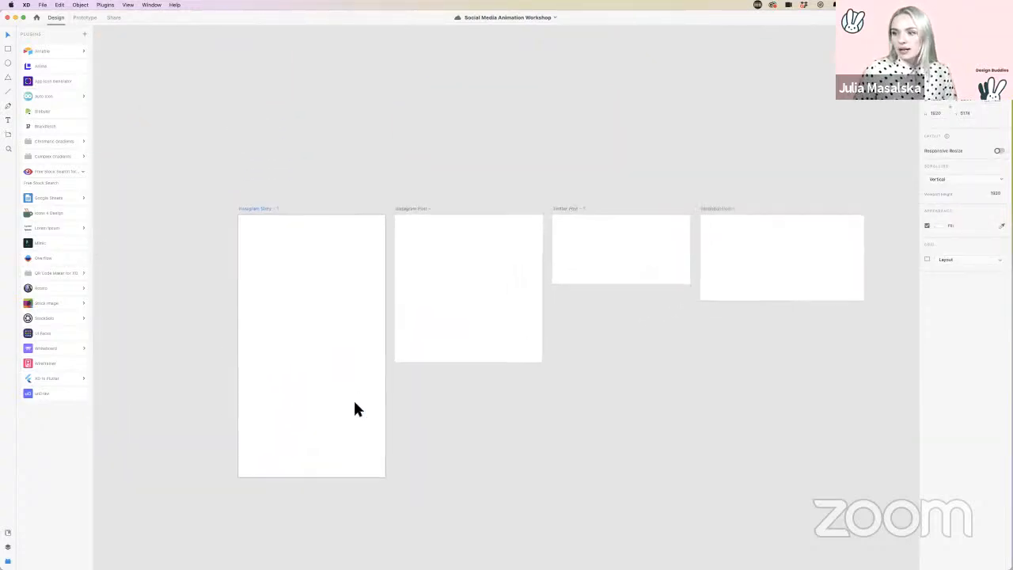
click(342, 380)
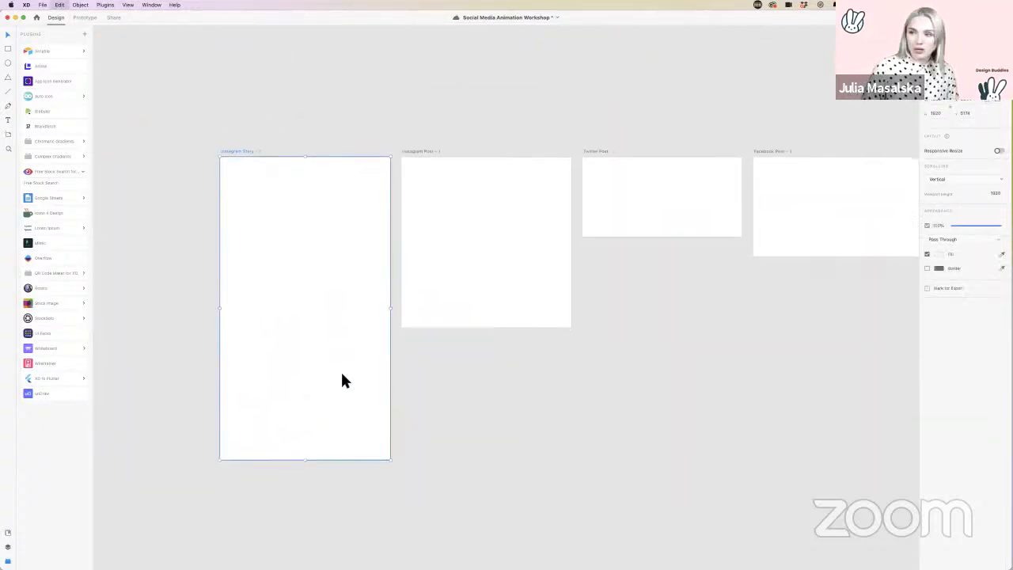
click(383, 478)
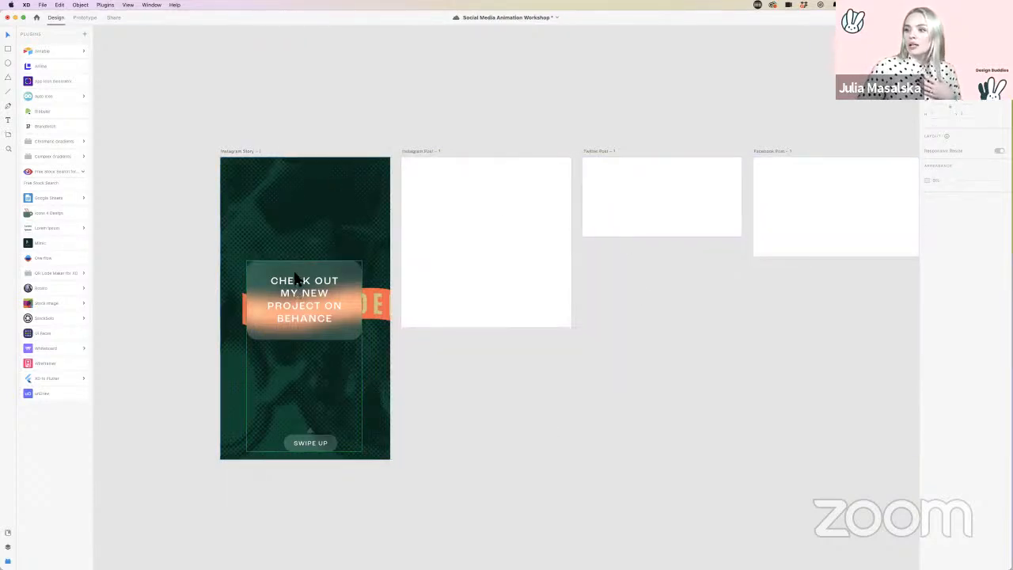
click(249, 152)
click(500, 194)
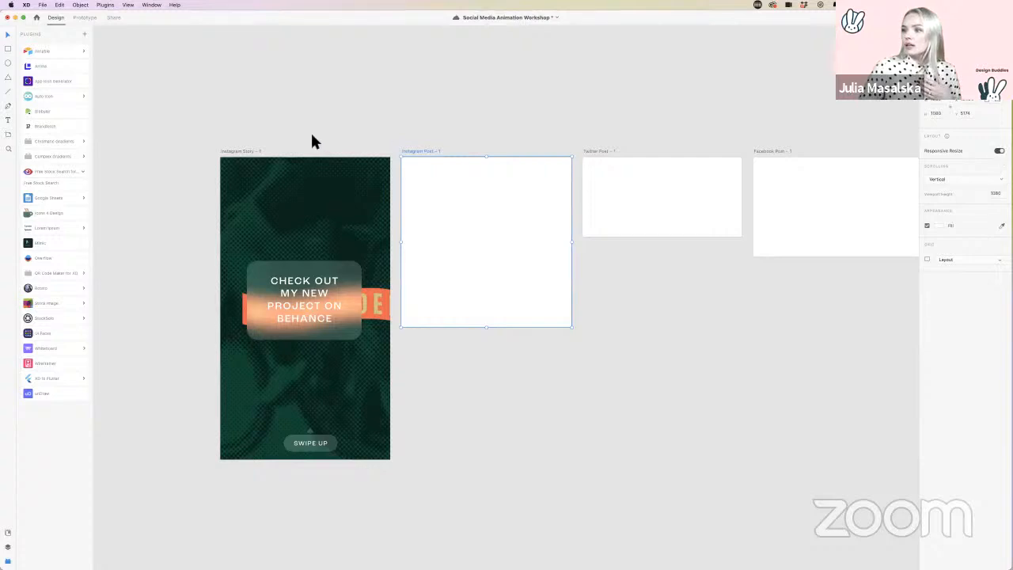
Step: Paste the story's background, text card and Swipe Up button into the Instagram Post artboard
click(235, 167)
drag(141, 187, 378, 464)
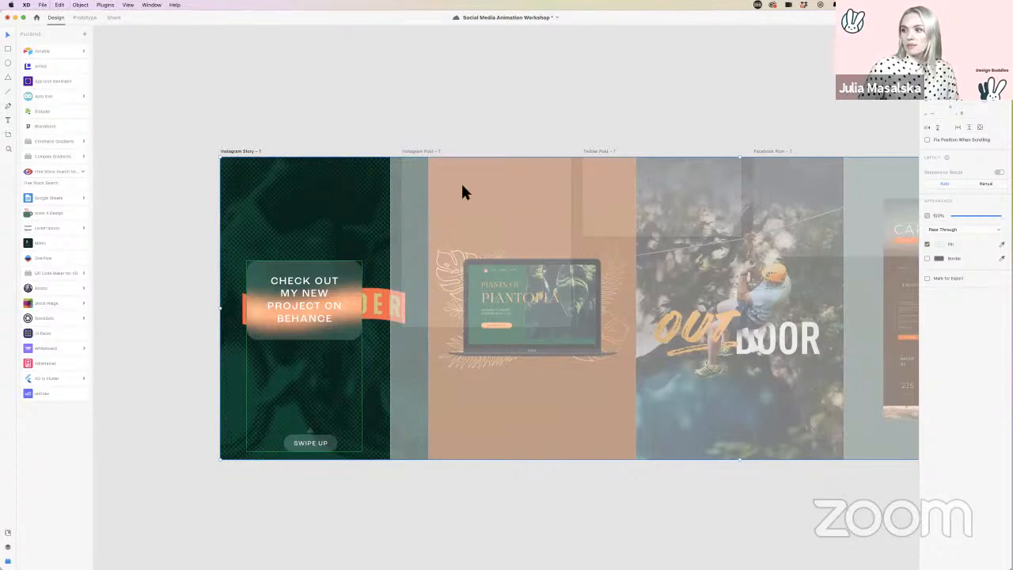
click(429, 154)
key(super+v)
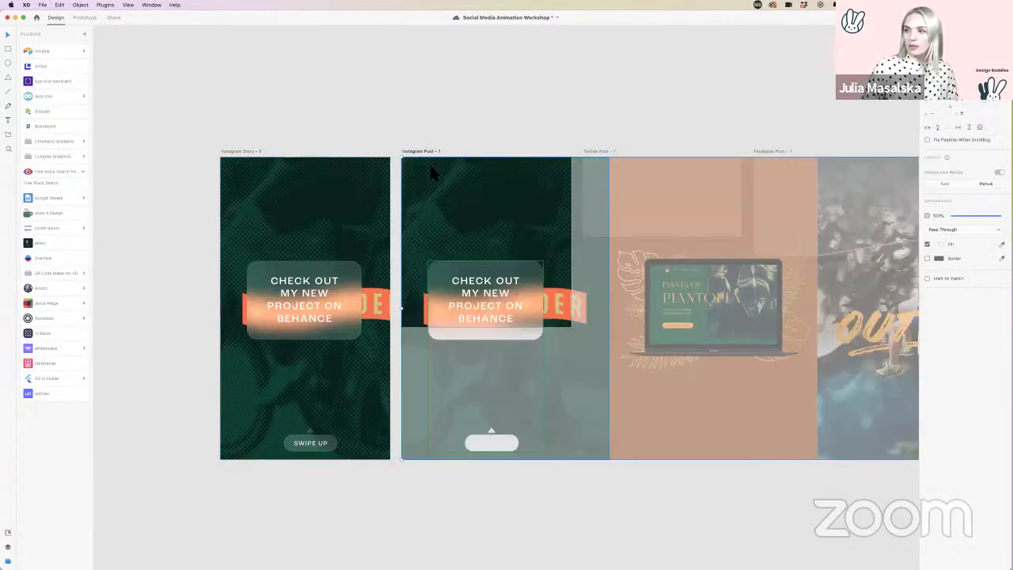
scroll(491, 112, right, 6)
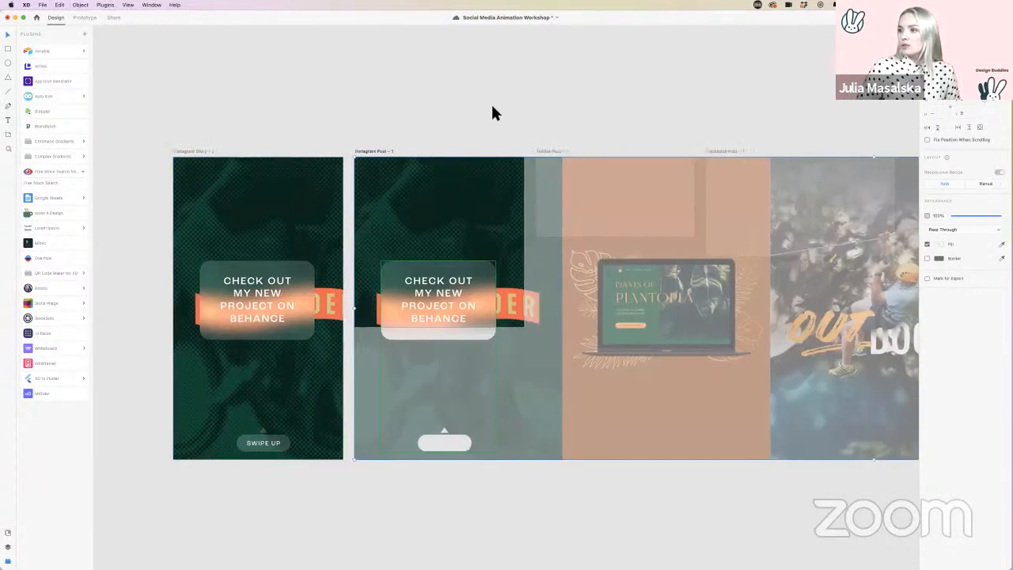
click(491, 117)
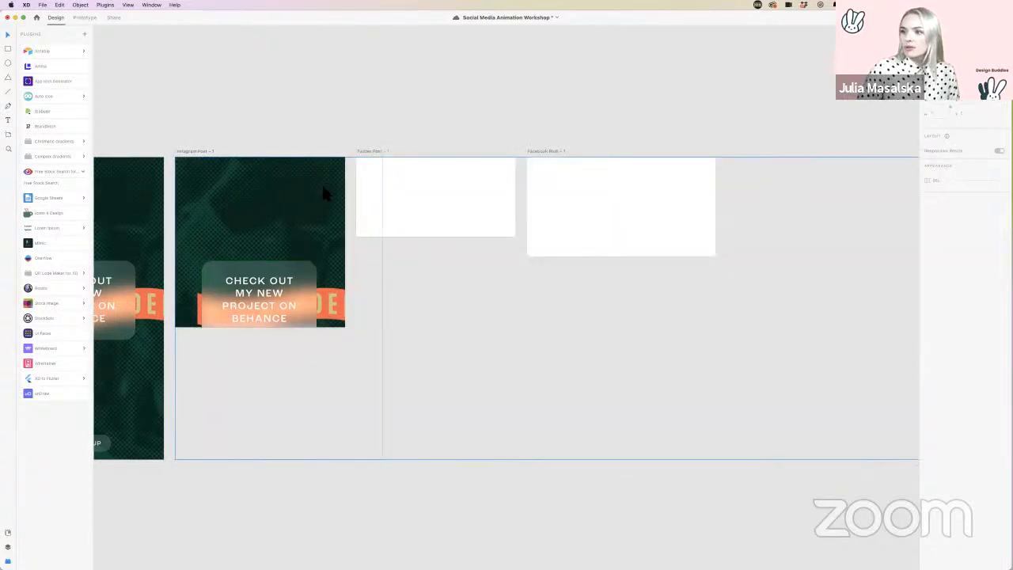
click(303, 200)
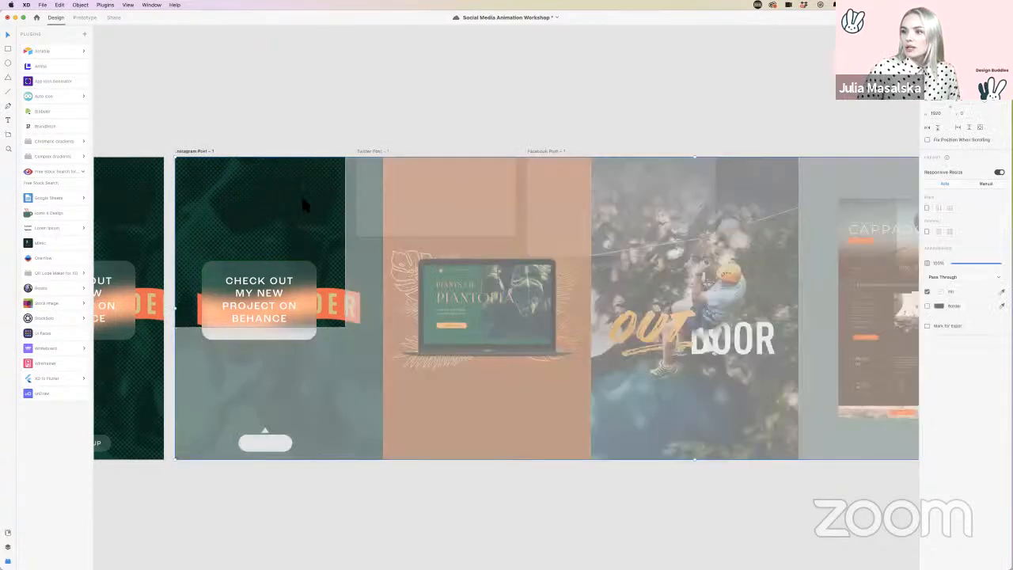
click(324, 474)
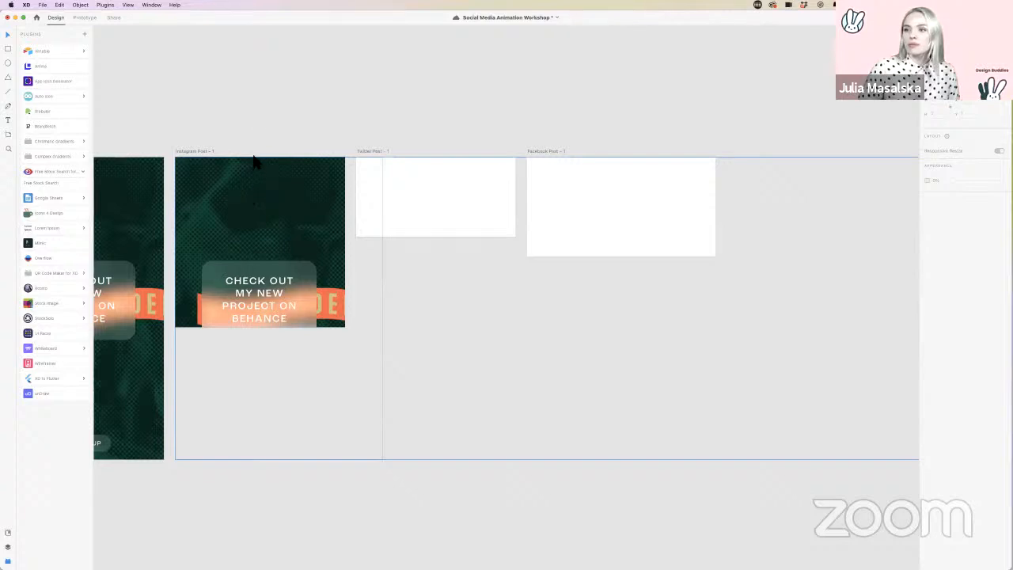
click(245, 353)
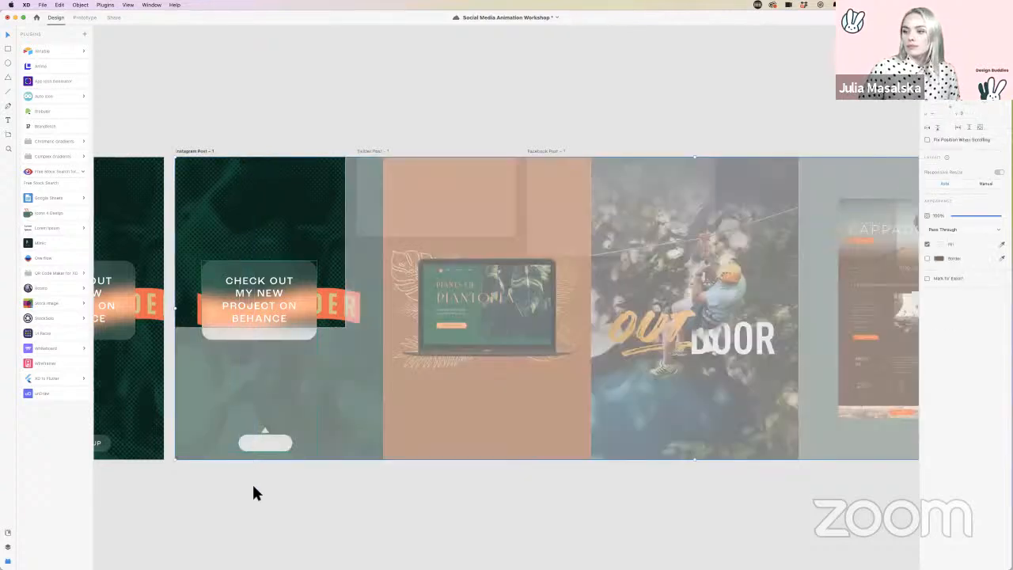
scroll(252, 492, right, 2)
scroll(252, 492, down, 3)
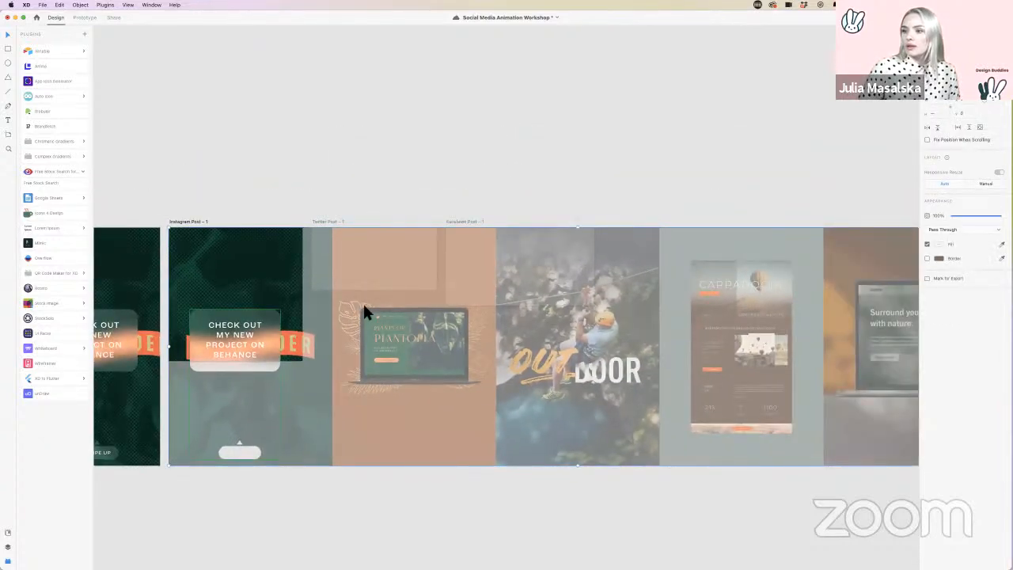
Step: Delete the overflowing tan rectangle and outdoor photos sticking out to the right
click(407, 270)
click(554, 287)
scroll(553, 288, right, 2)
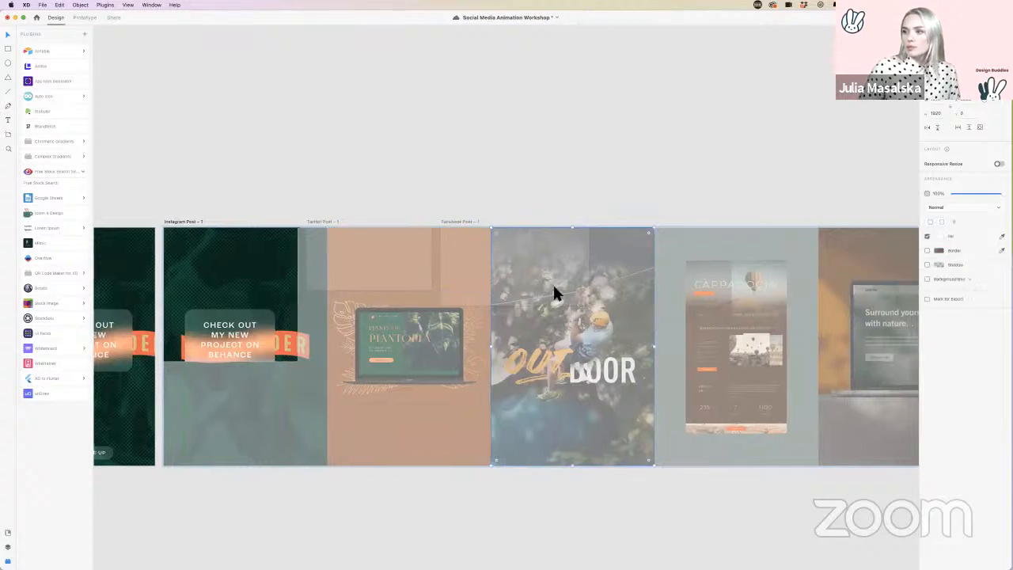
shift+click(399, 312)
scroll(407, 310, right, 6)
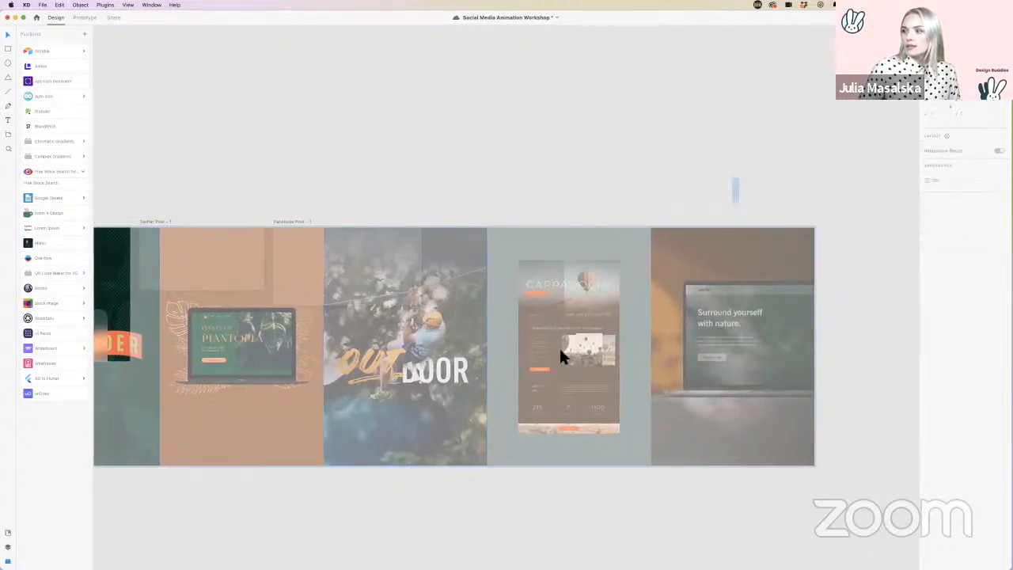
drag(742, 176, 201, 477)
key(Delete)
Step: Narrow the Instagram Post artboard and select the elements inside it
scroll(200, 471, left, 3)
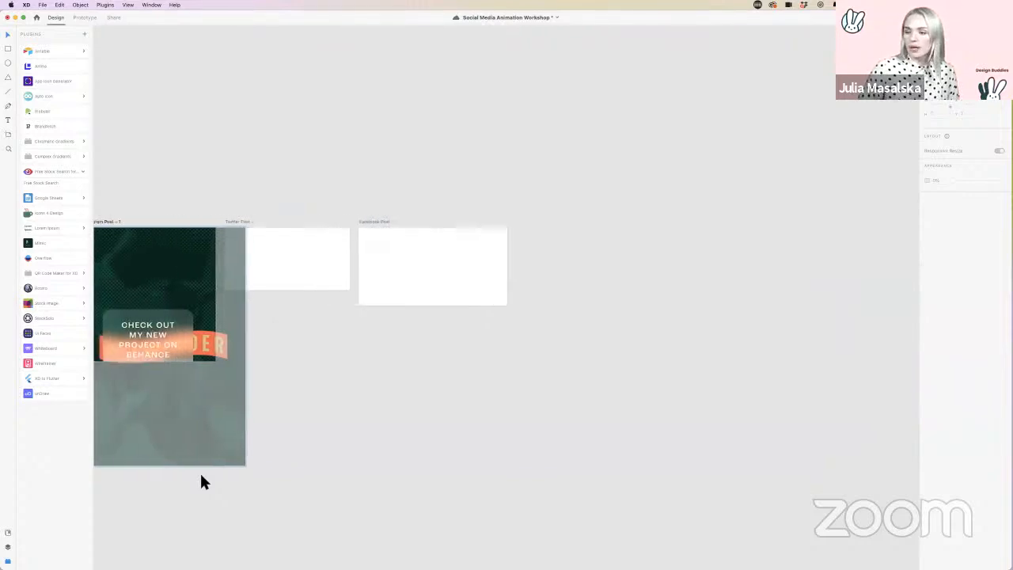
click(192, 257)
scroll(191, 258, left, 3)
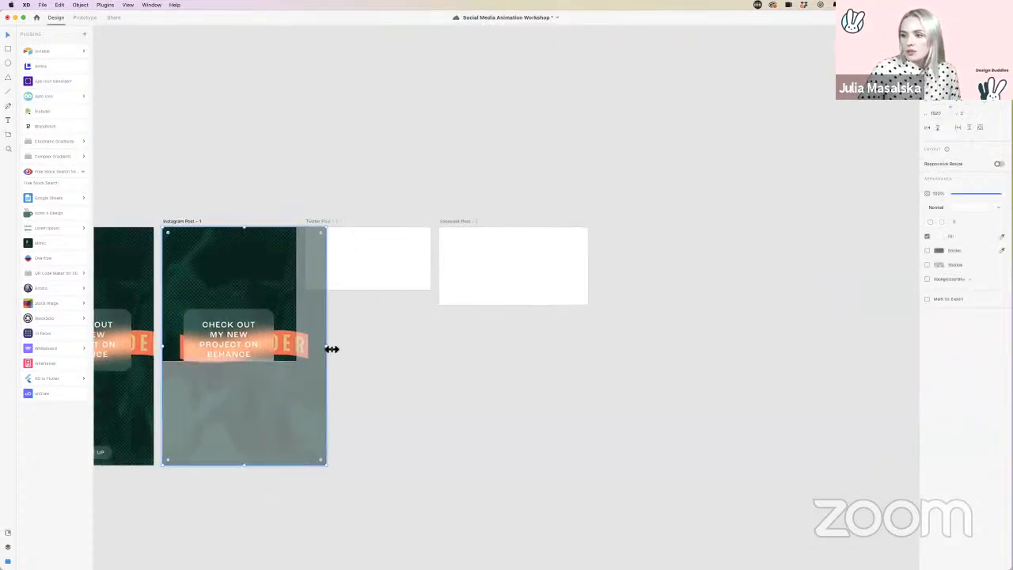
drag(331, 349, 300, 347)
click(316, 421)
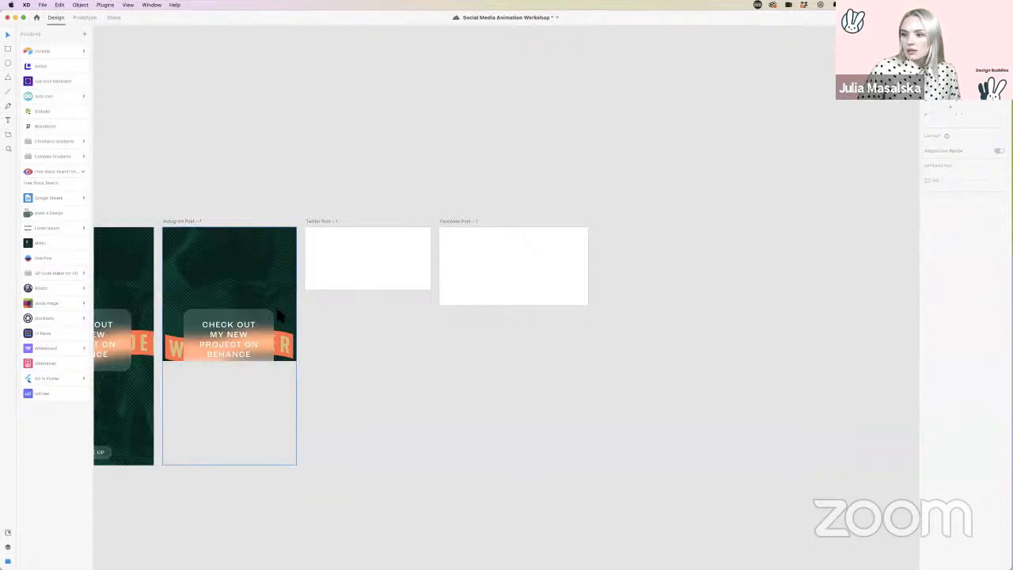
drag(325, 307, 232, 442)
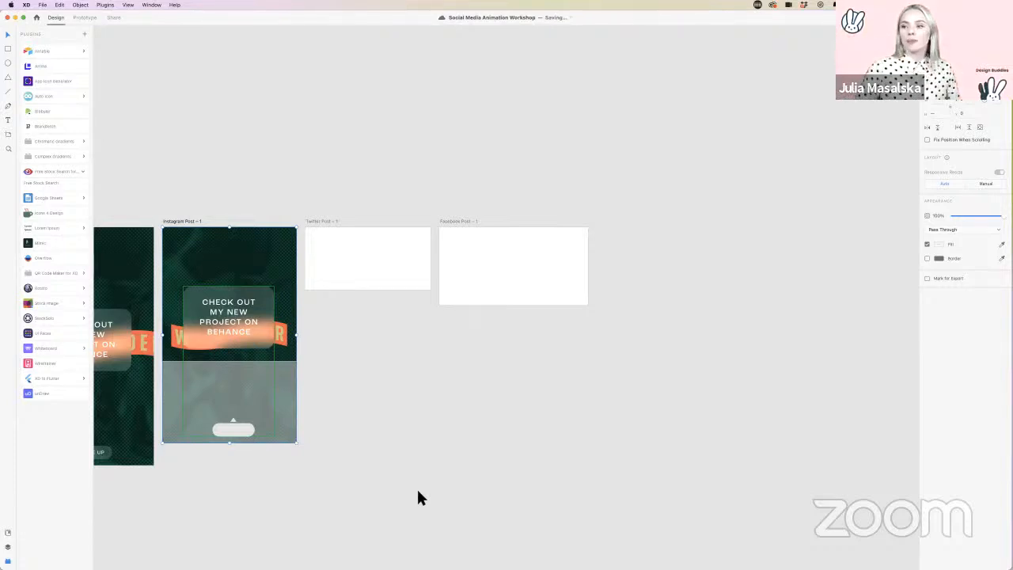
Step: Shorten the Instagram Post artboard from the bottom and save the document
mouse_move(236, 445)
mouse_down()
mouse_move(229, 368)
mouse_move(248, 444)
mouse_move(245, 361)
mouse_move(243, 430)
mouse_up()
click(350, 462)
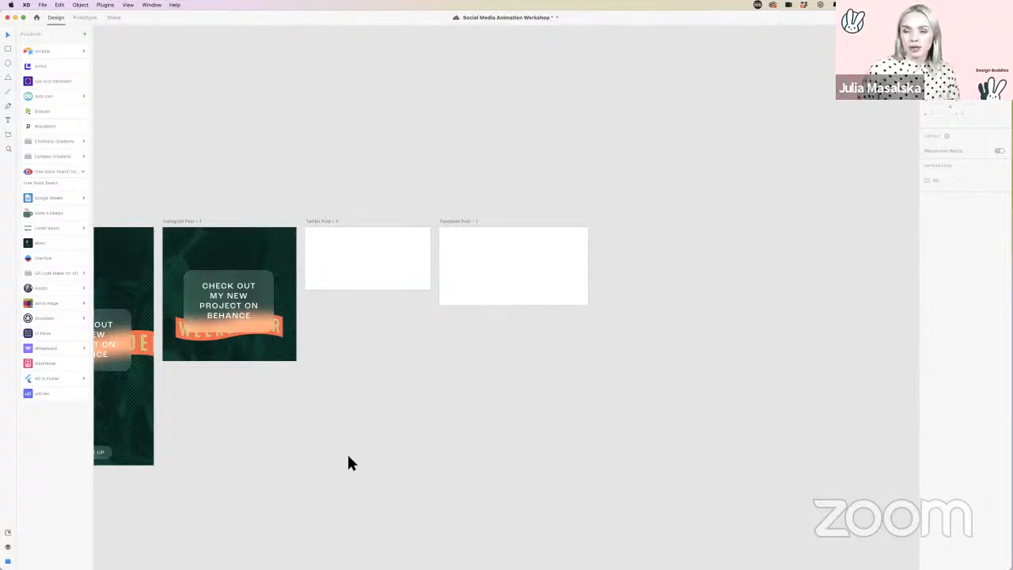
scroll(351, 463, left, 3)
scroll(349, 457, left, 2)
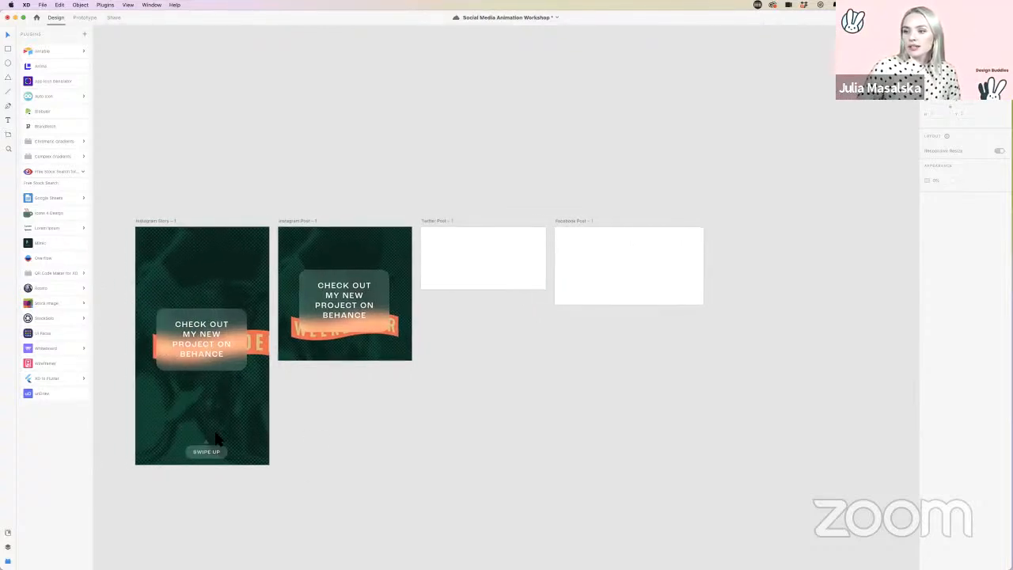
scroll(204, 459, up, 5)
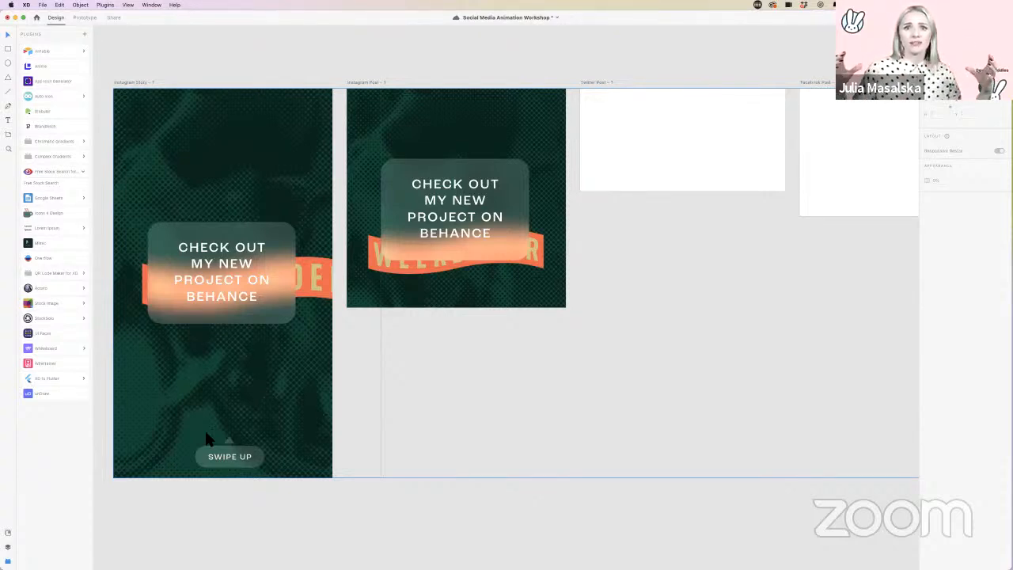
key(super+s)
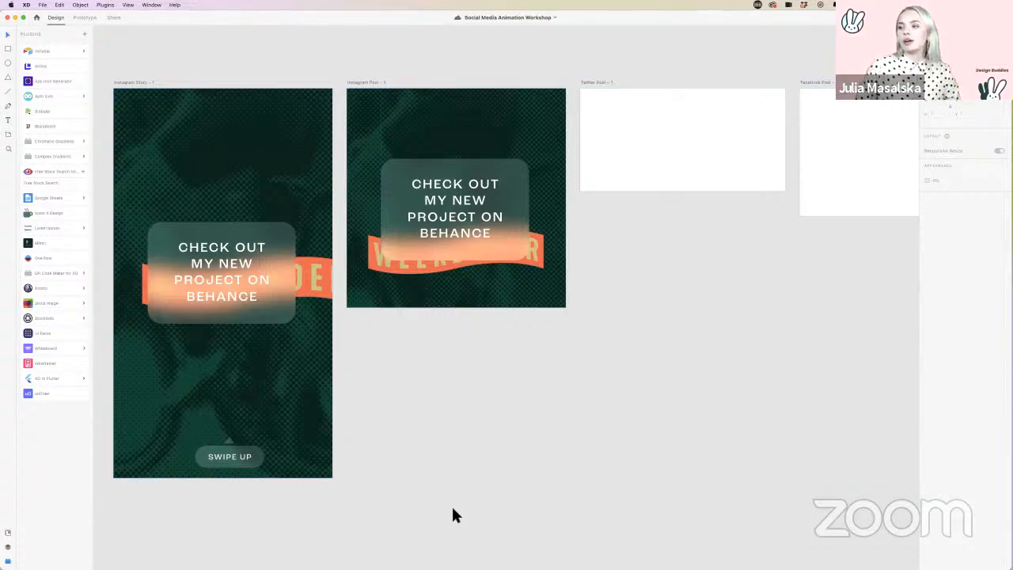
Step: Move the Instagram Post artboard out and then back into its place in the row
scroll(452, 475, right, 5)
scroll(455, 477, left, 2)
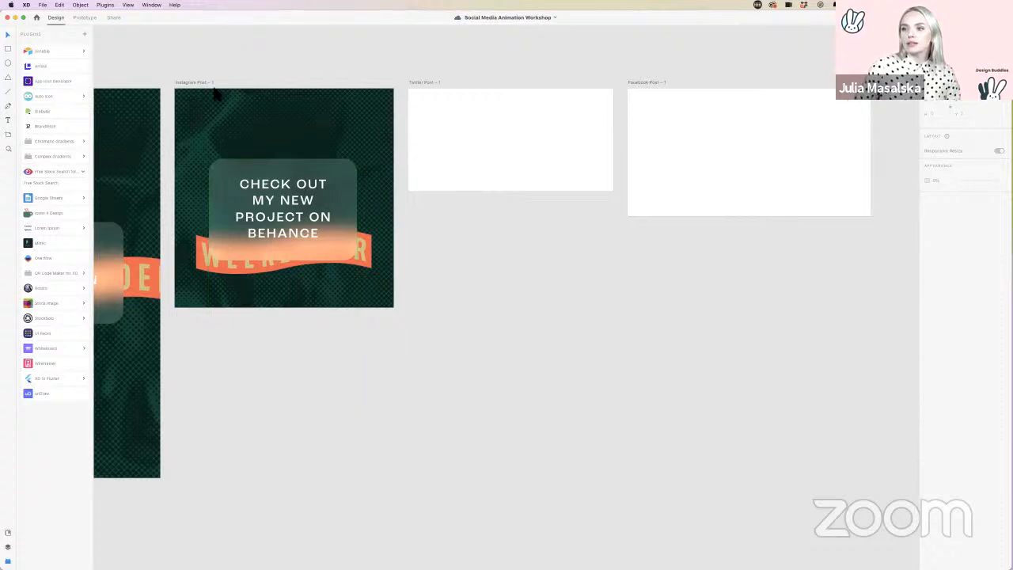
drag(203, 82, 254, 204)
drag(200, 103, 313, 272)
Step: Copy the Instagram post design into the Twitter Post artboard and adjust the artboard's height
drag(287, 228, 519, 229)
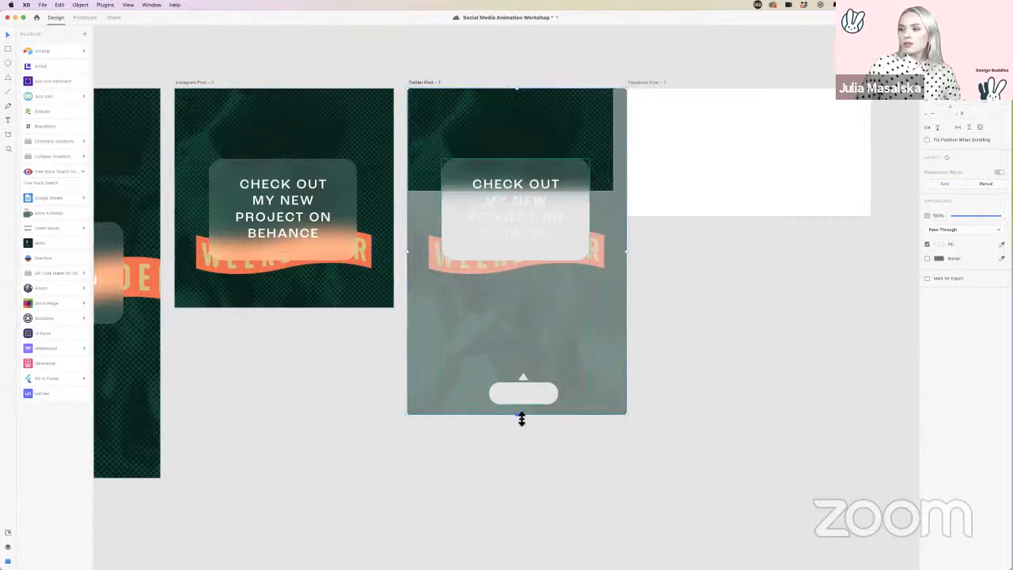
drag(521, 418, 506, 340)
click(533, 398)
scroll(533, 398, up, 4)
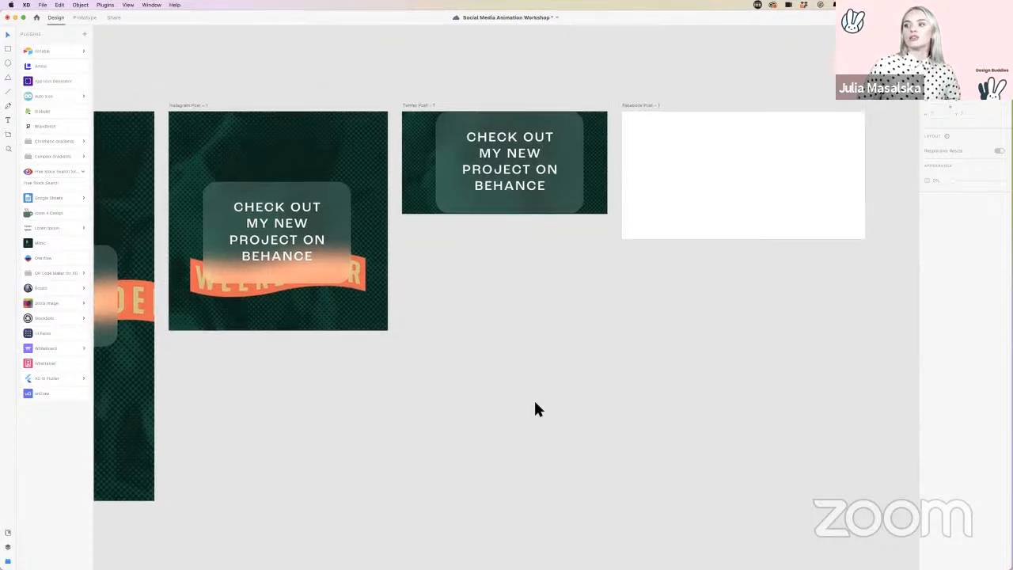
scroll(535, 402, left, 3)
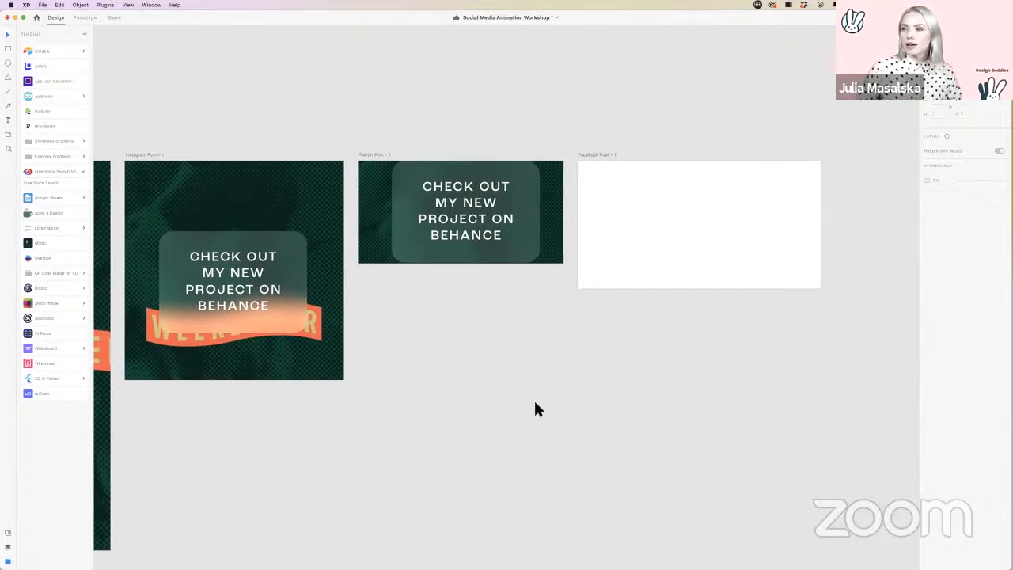
Step: Inspect the copied card group inside the Twitter Post artboard
click(505, 218)
click(509, 148)
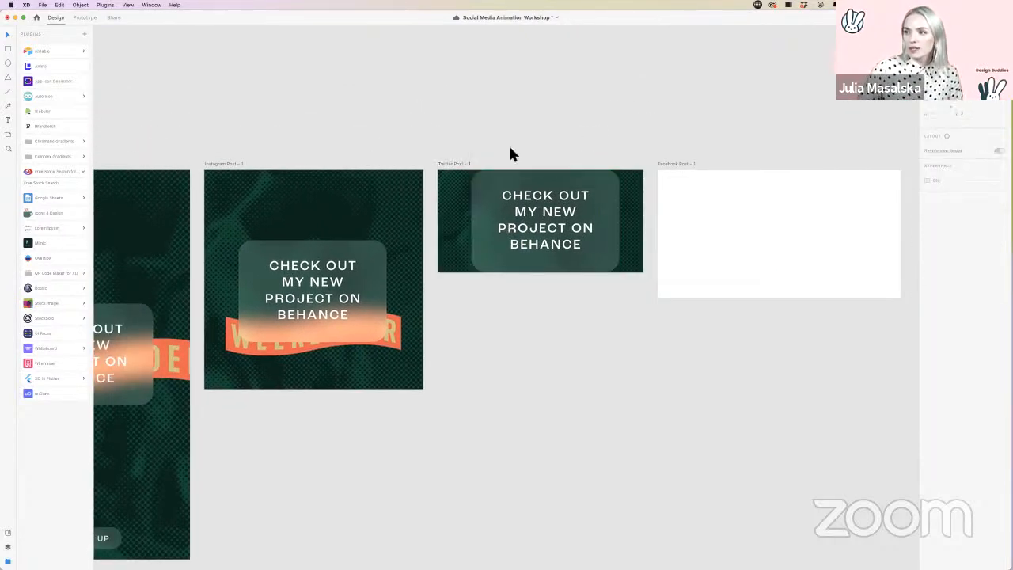
click(534, 229)
click(557, 166)
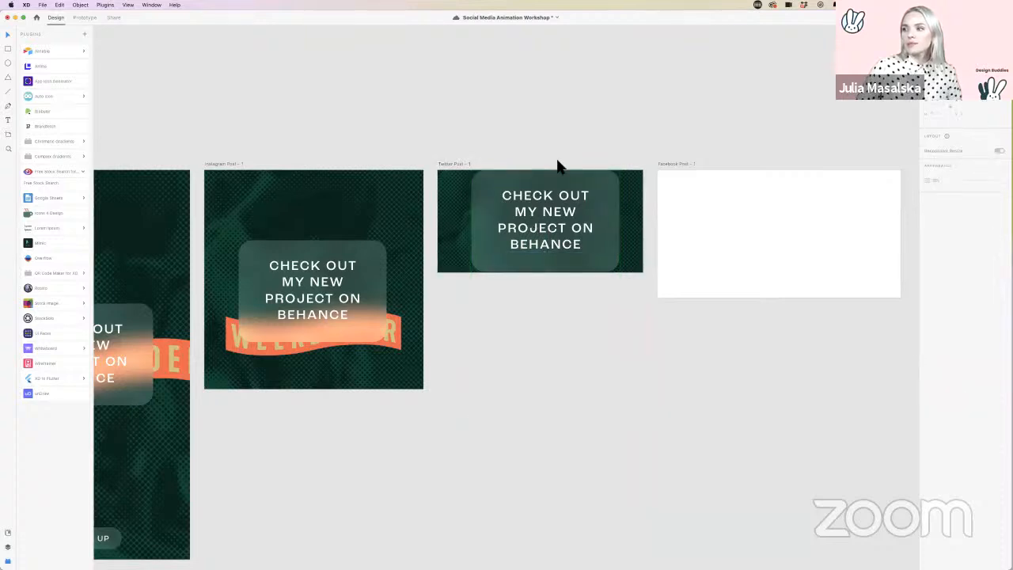
click(587, 178)
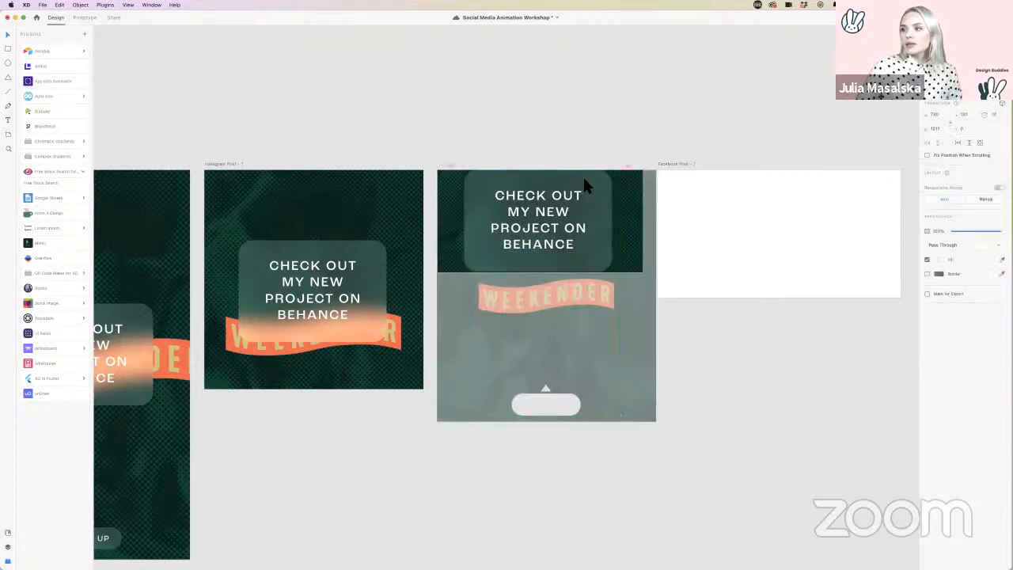
scroll(583, 269, right, 2)
scroll(582, 272, right, 2)
scroll(581, 271, left, 6)
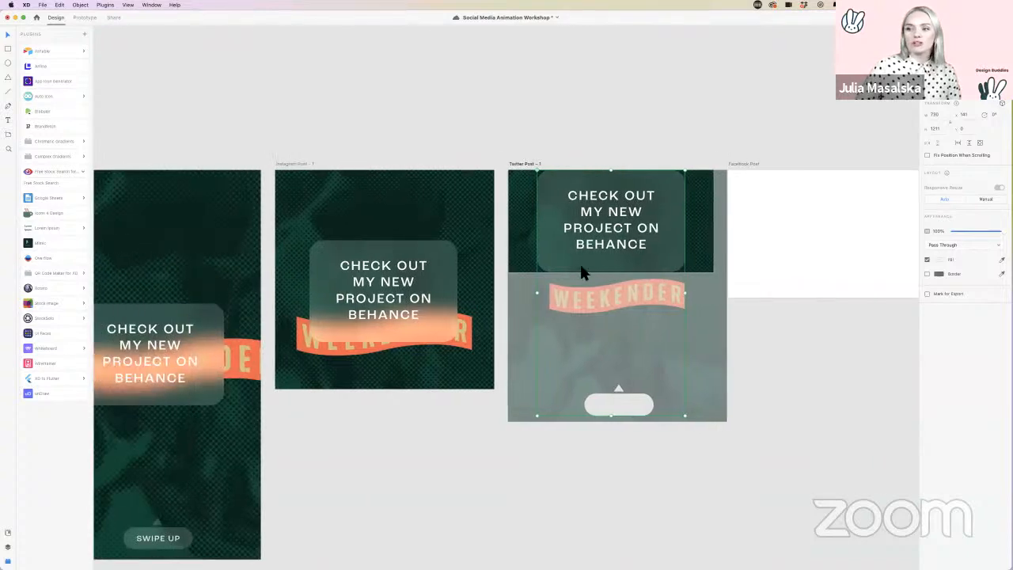
click(489, 473)
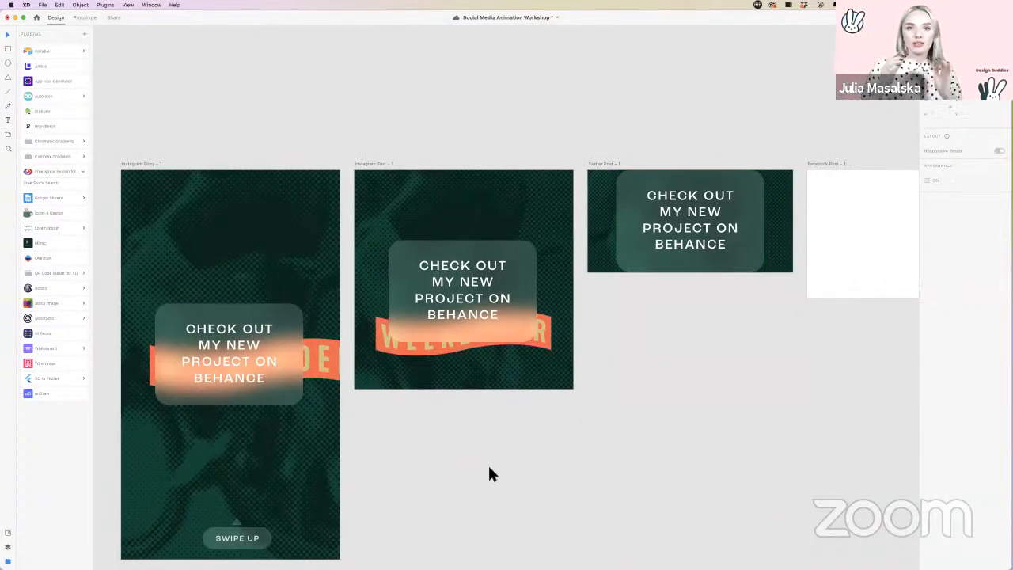
scroll(488, 473, down, 3)
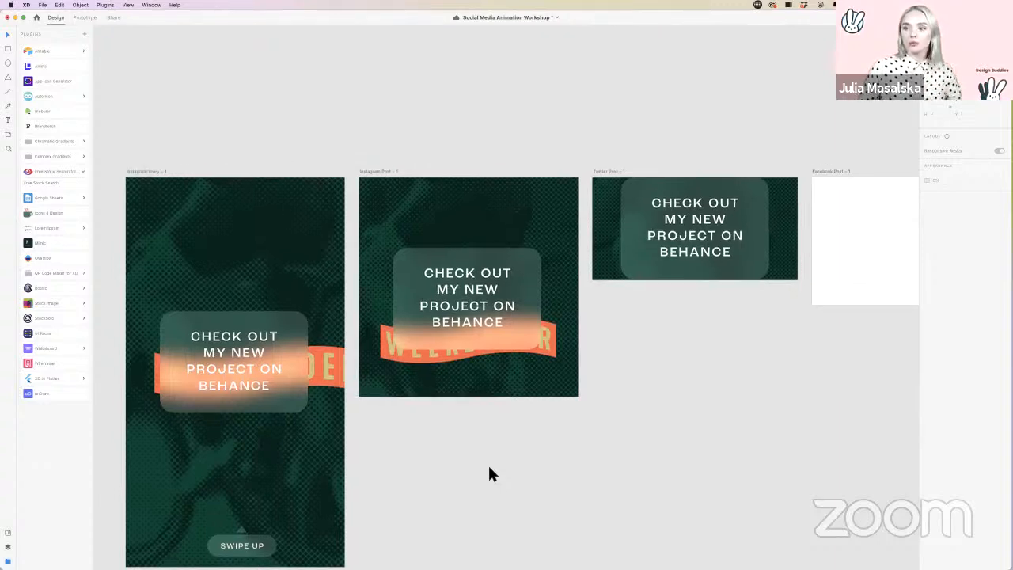
scroll(489, 467, down, 5)
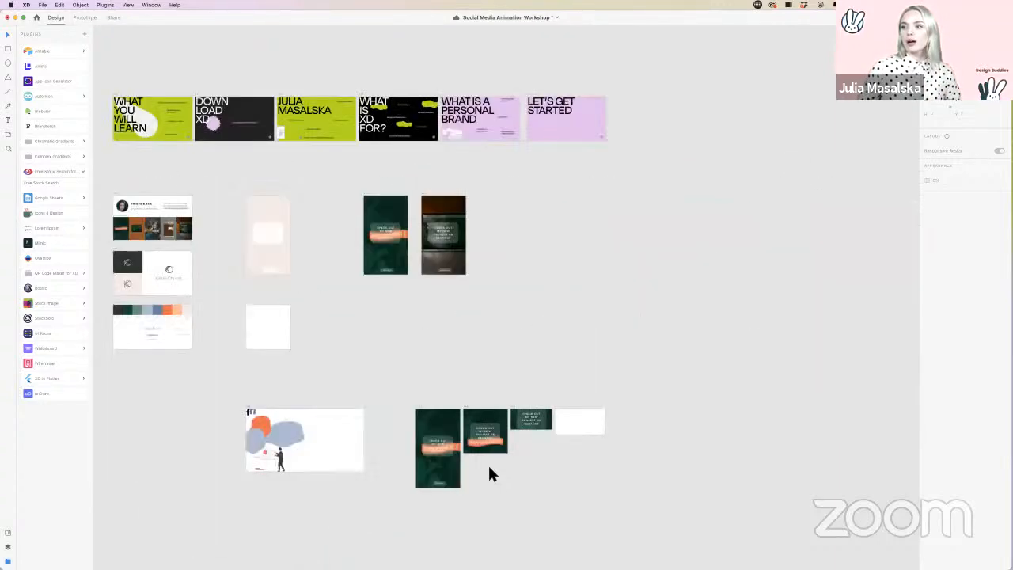
Step: Show the Document Assets panel with the document's colours, styles and components
scroll(488, 466, up, 2)
scroll(489, 467, down, 3)
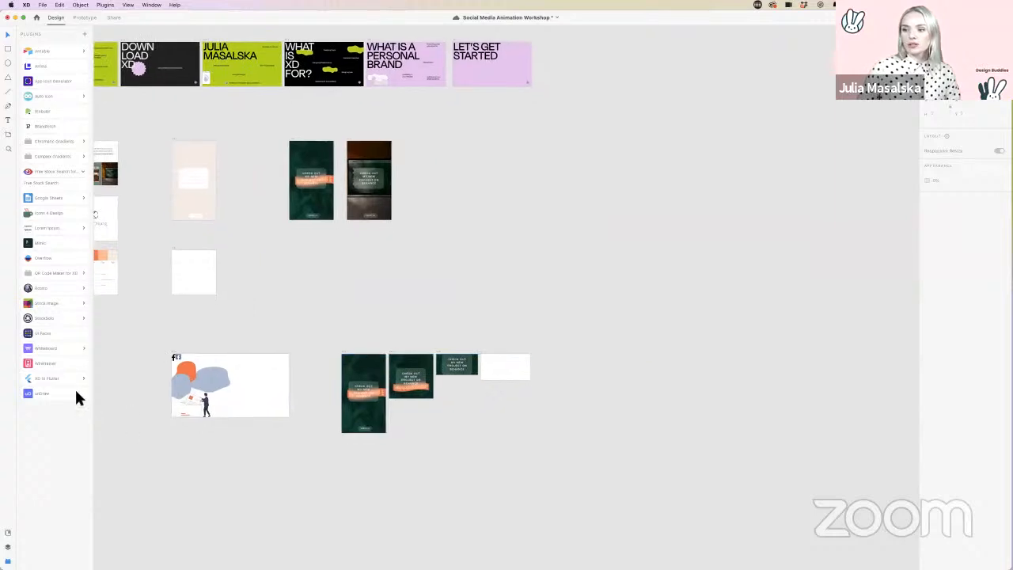
scroll(254, 407, up, 6)
scroll(254, 407, up, 2)
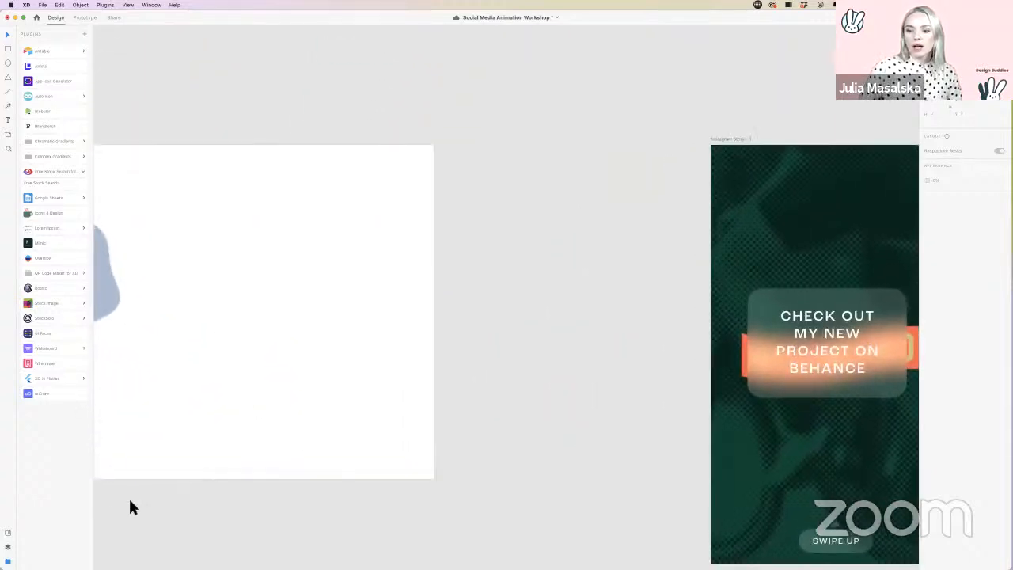
click(7, 550)
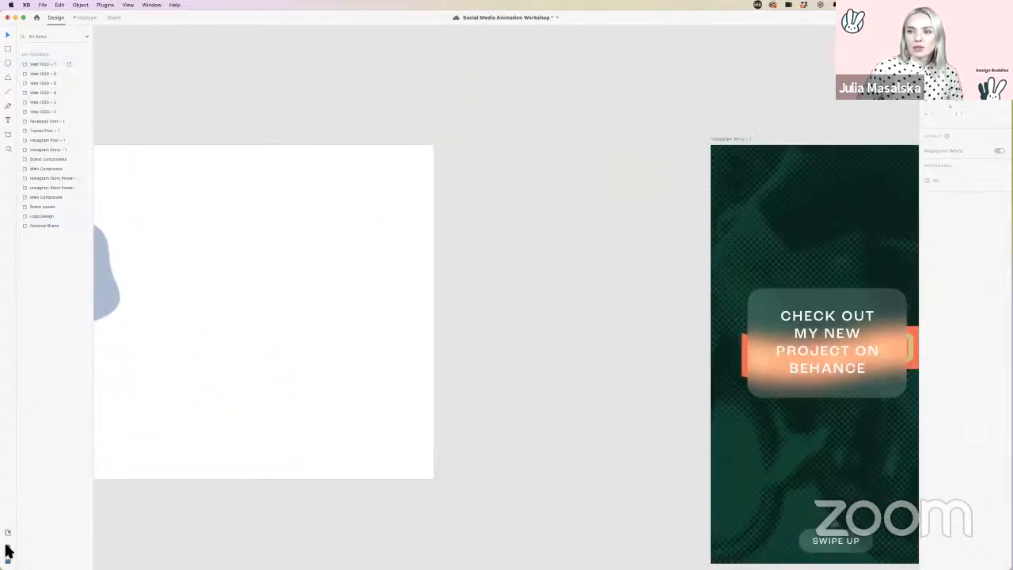
click(8, 535)
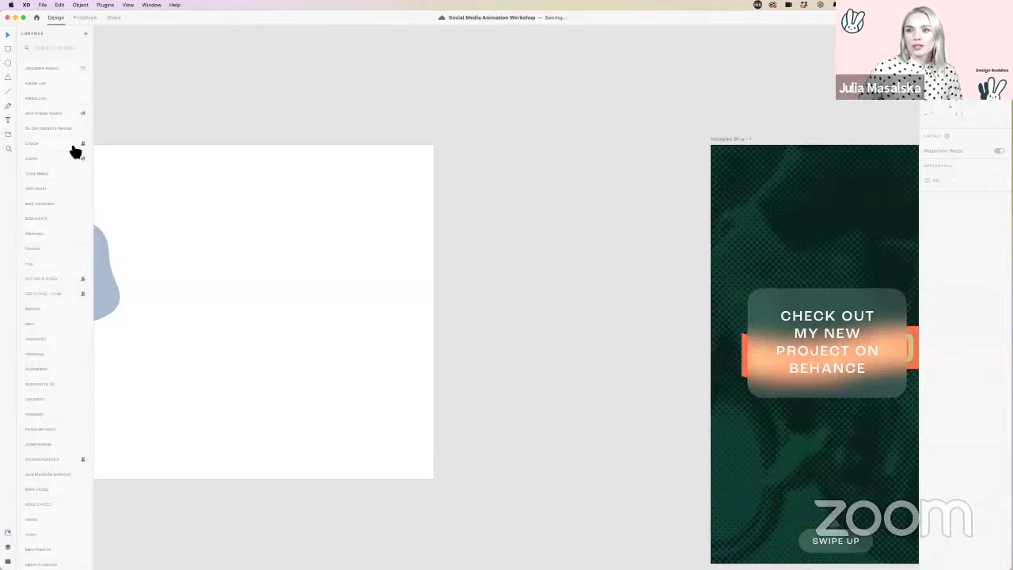
click(54, 67)
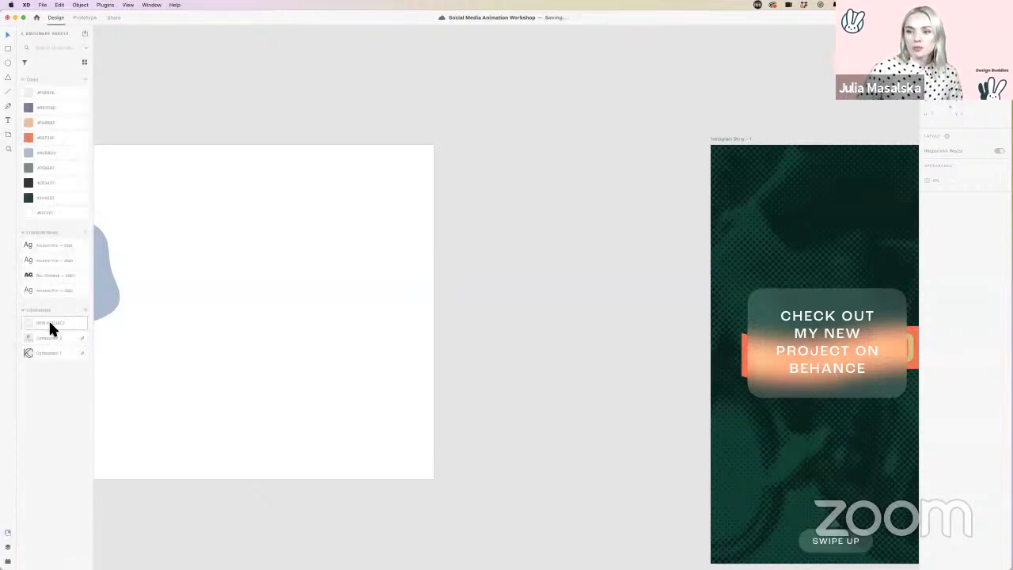
Step: Drag the NEW PROJECT component onto the peach brand artboard and align it
drag(50, 324, 285, 299)
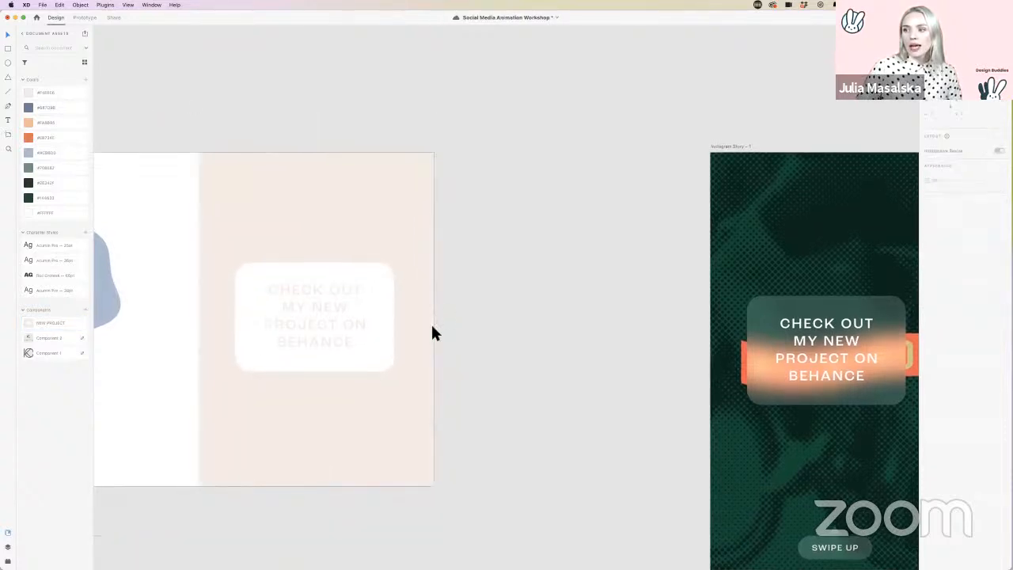
click(419, 332)
mouse_move(436, 330)
mouse_down()
mouse_move(399, 329)
mouse_move(445, 331)
mouse_up()
click(447, 337)
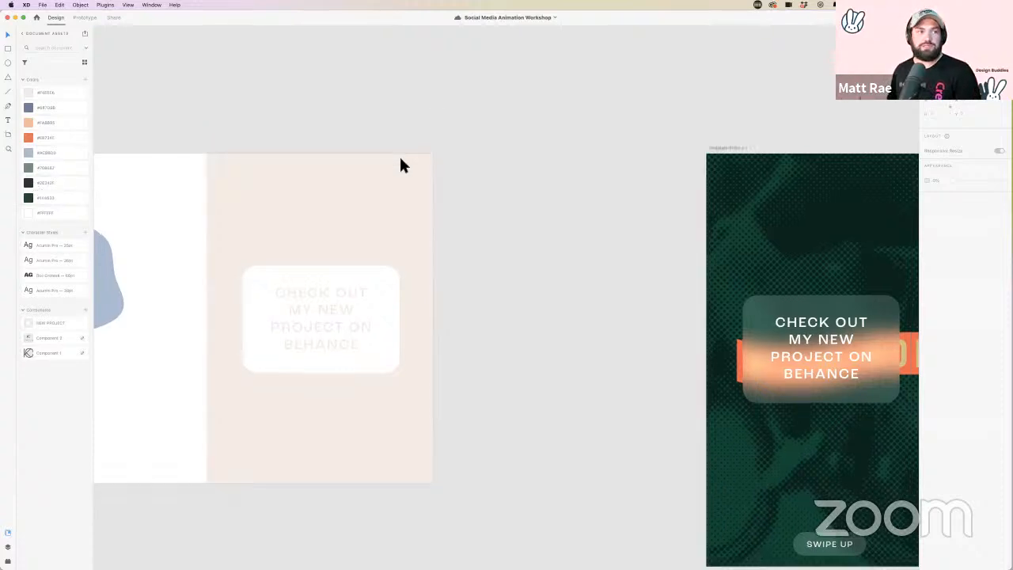
Step: Move Main Component - 1 flush against the blank Main Component artboard
scroll(400, 159, down, 10)
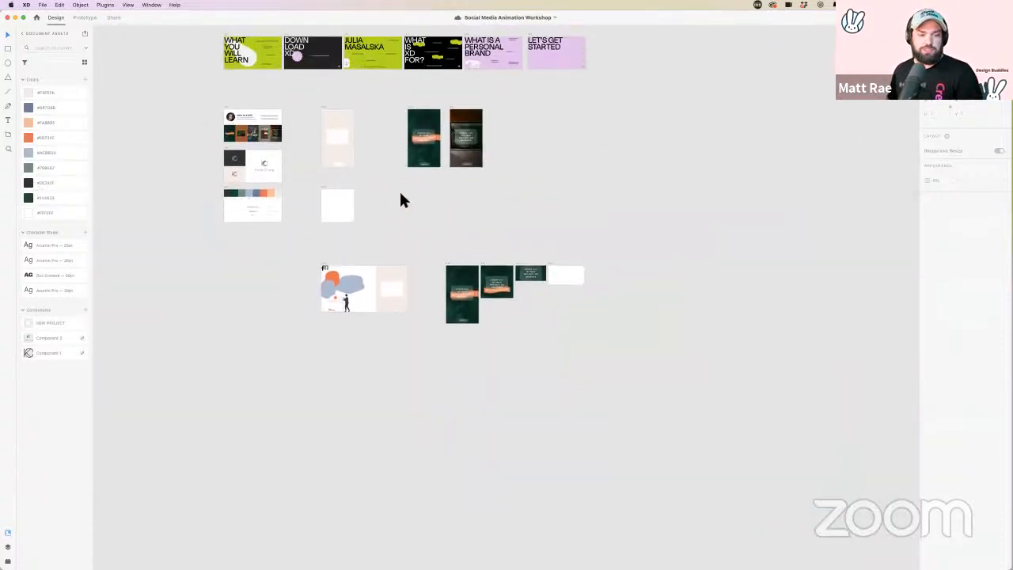
scroll(400, 195, up, 5)
scroll(343, 204, up, 2)
scroll(344, 203, right, 2)
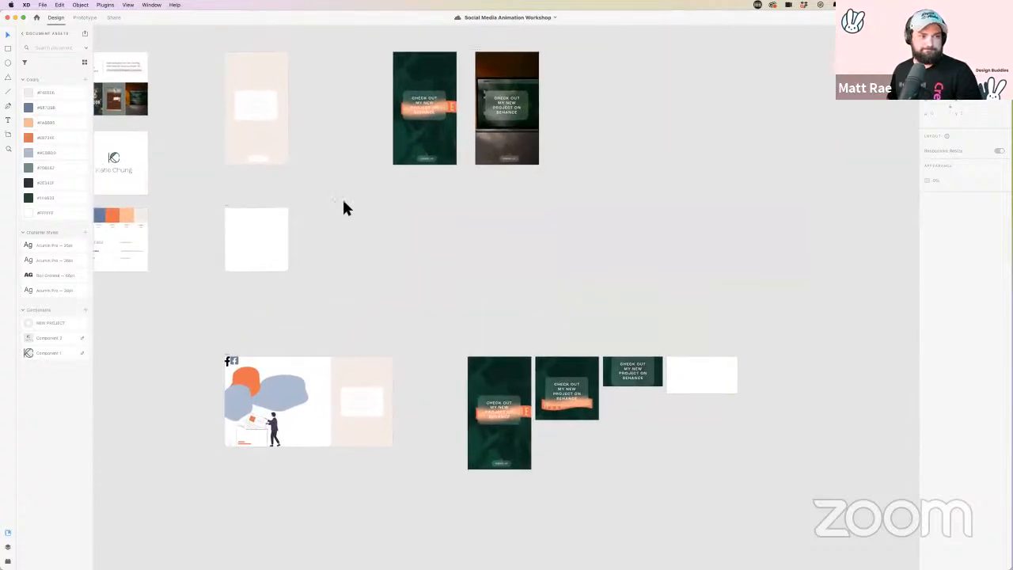
click(220, 218)
scroll(233, 236, up, 3)
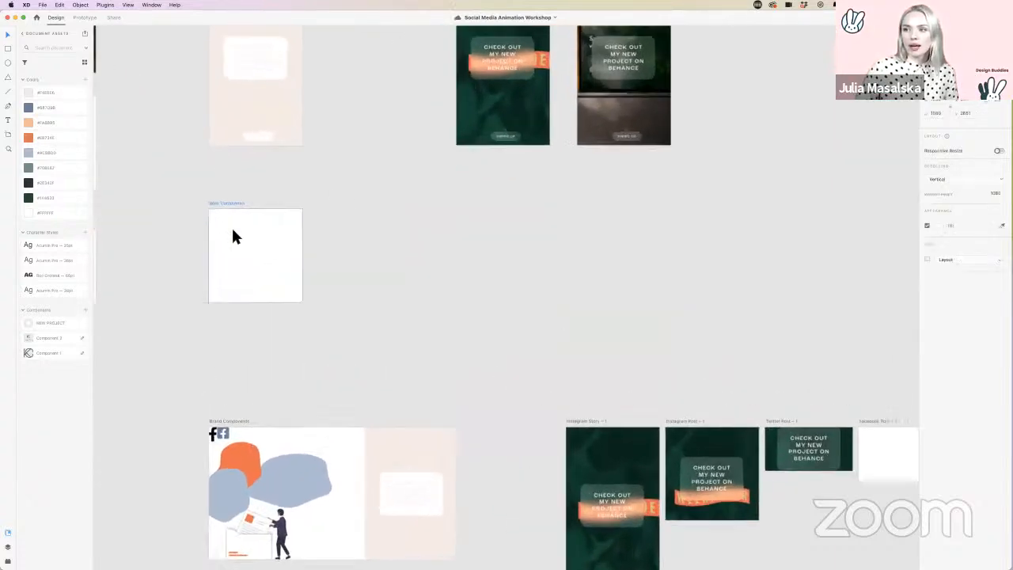
drag(337, 207, 572, 208)
Step: Add fourth and fifth Main Component artboard copies to the right
scroll(432, 199, up, 3)
scroll(570, 204, right, 5)
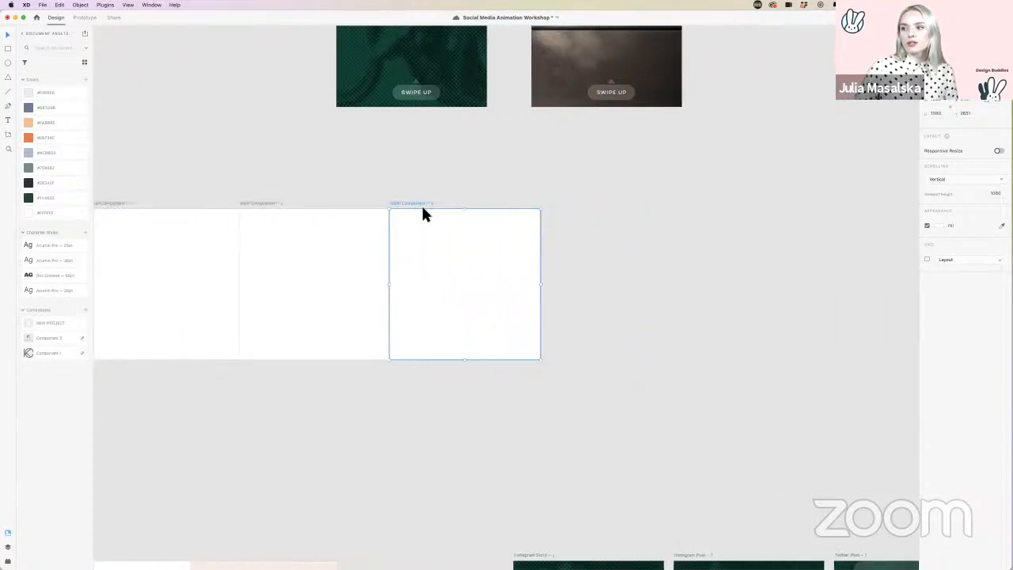
drag(413, 203, 564, 202)
scroll(563, 201, right, 4)
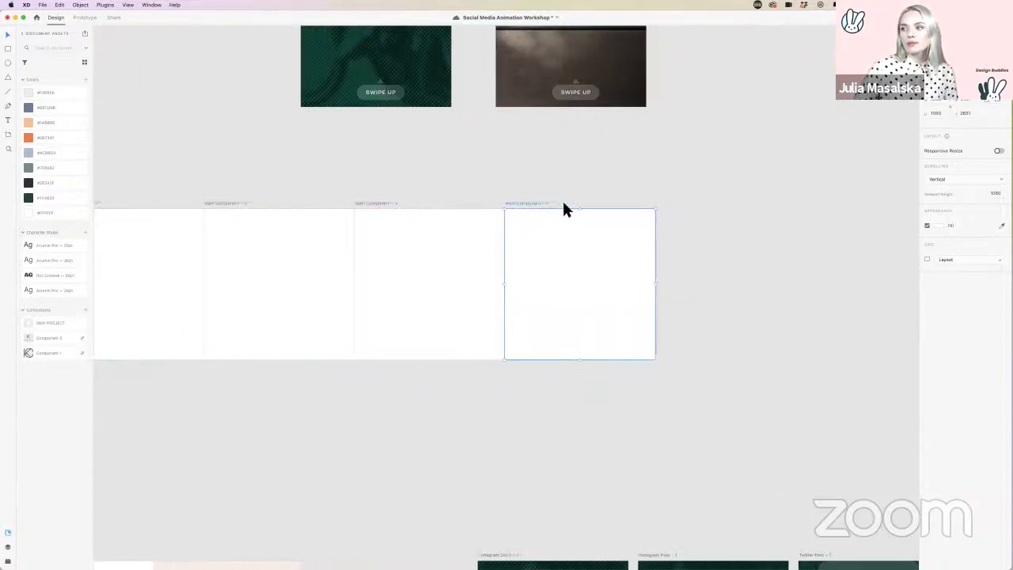
drag(456, 207, 586, 203)
scroll(504, 248, left, 10)
scroll(506, 250, left, 1)
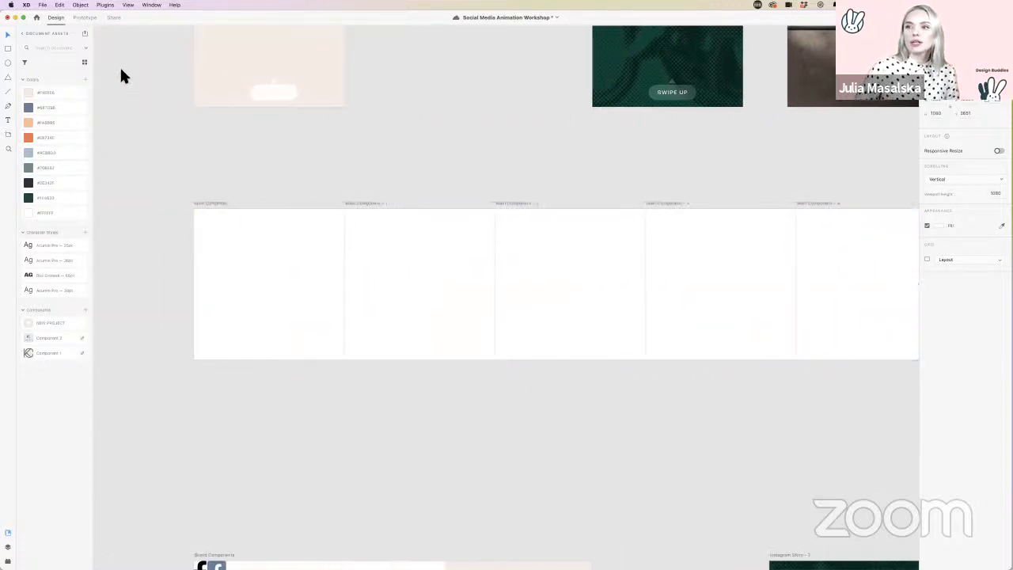
Step: Select all six Main Component artboards in the row
click(224, 203)
scroll(224, 204, right, 3)
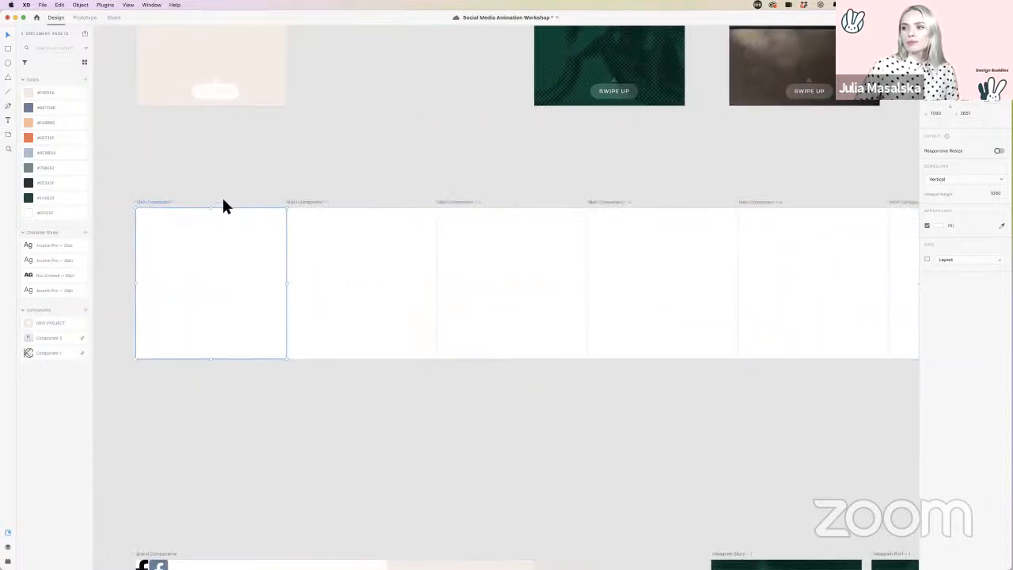
scroll(223, 204, down, 3)
drag(710, 185, 174, 327)
click(42, 6)
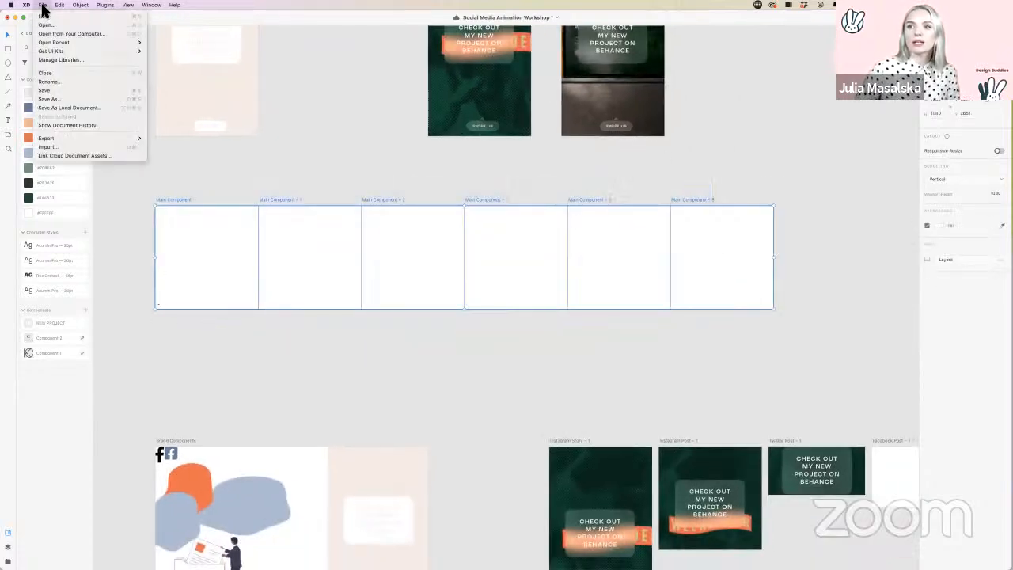
mouse_move(79, 139)
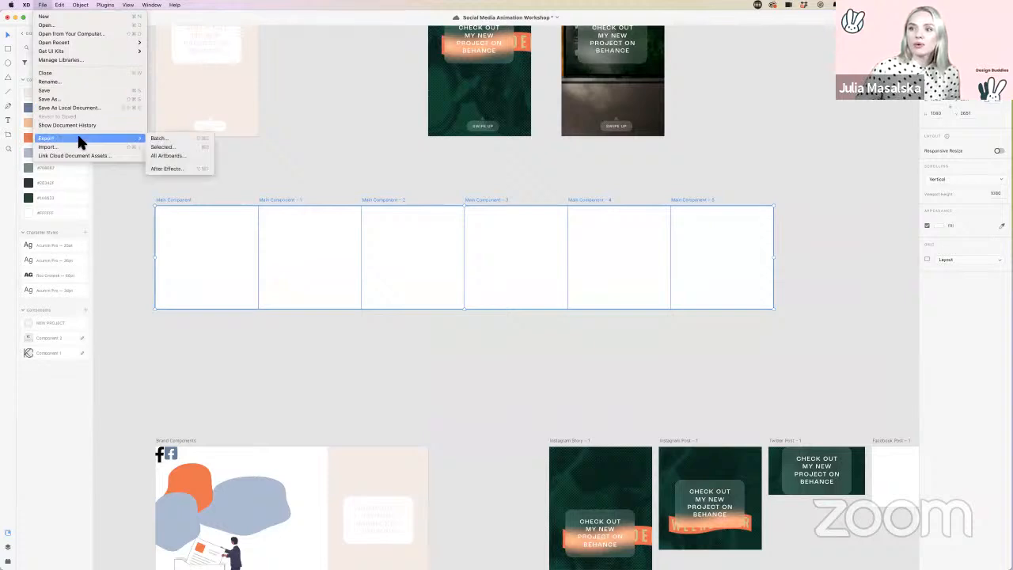
click(197, 150)
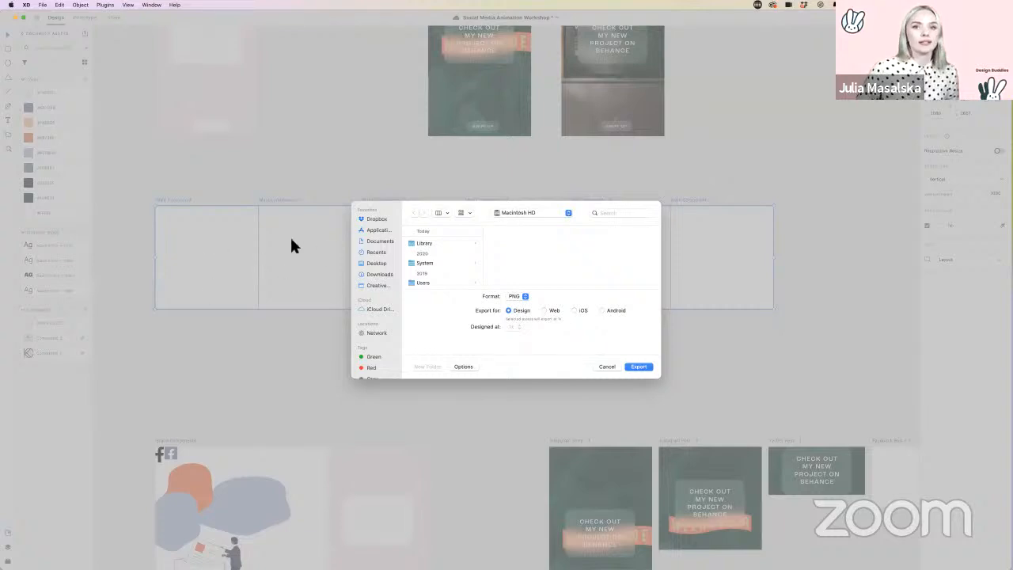
click(606, 366)
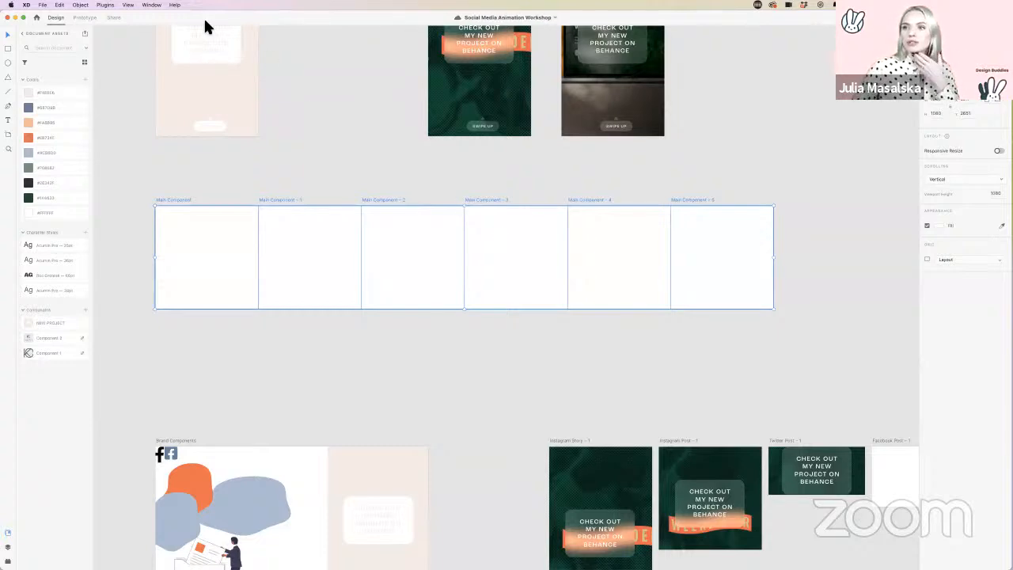
click(39, 6)
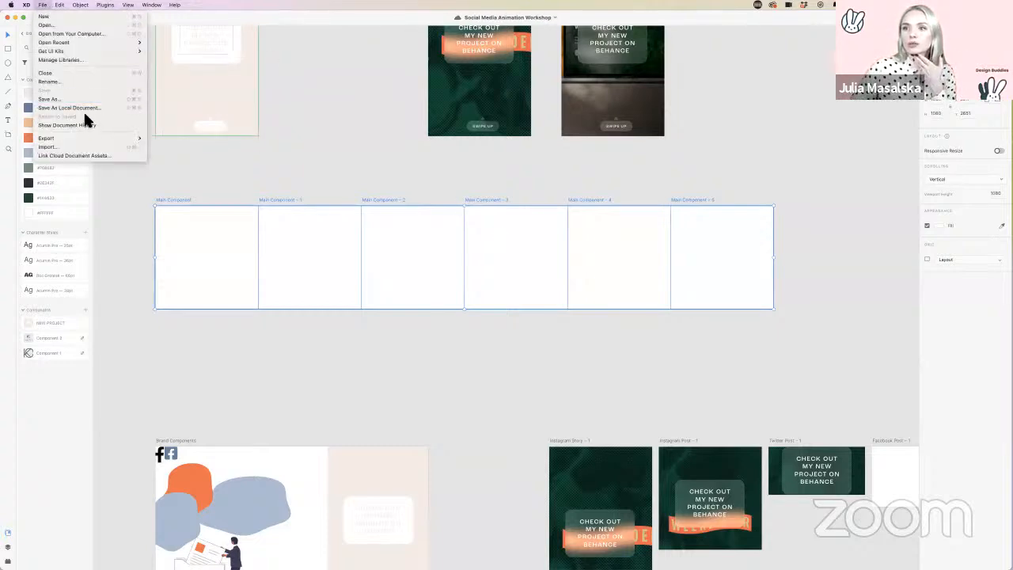
click(162, 146)
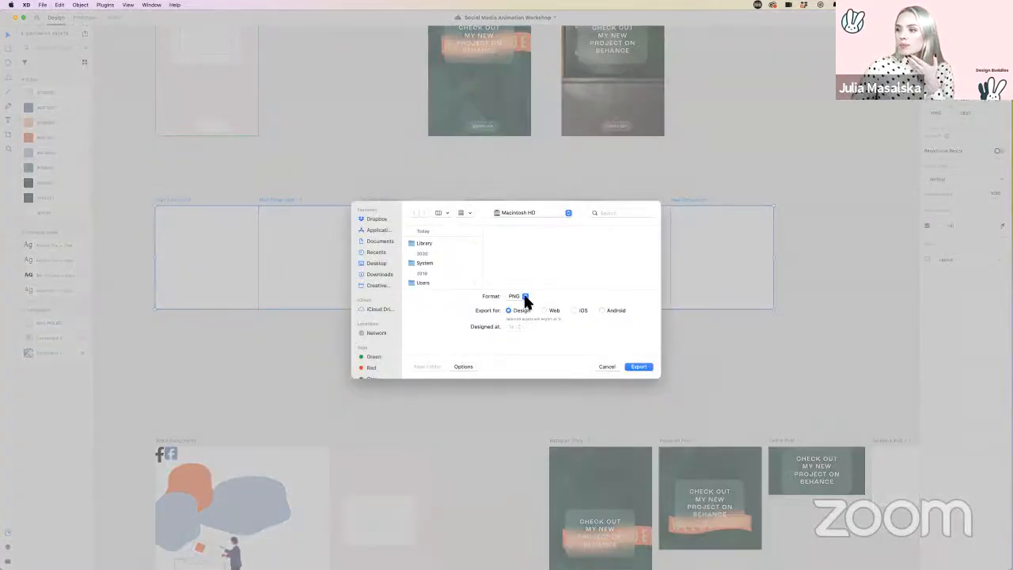
click(516, 296)
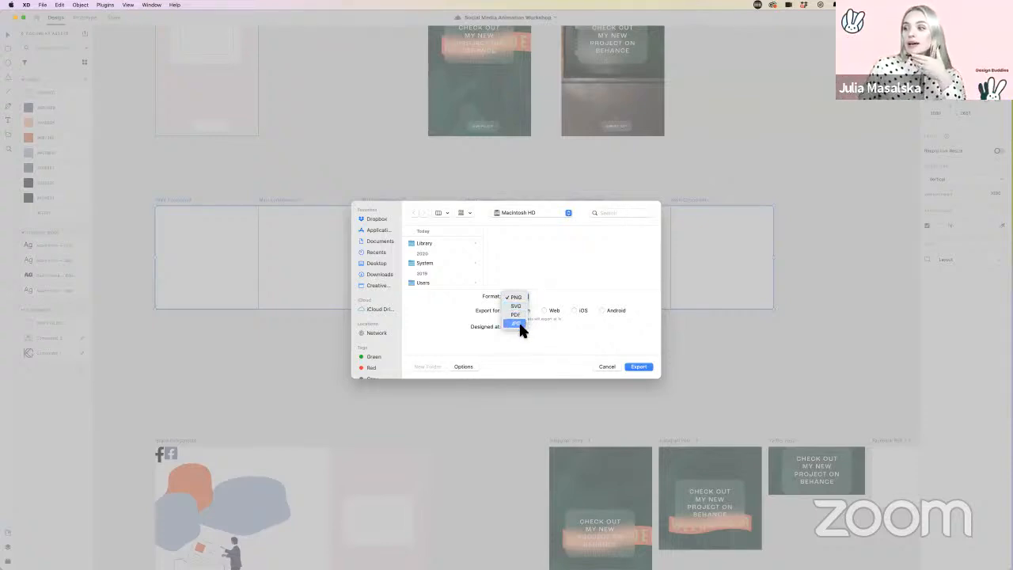
click(556, 337)
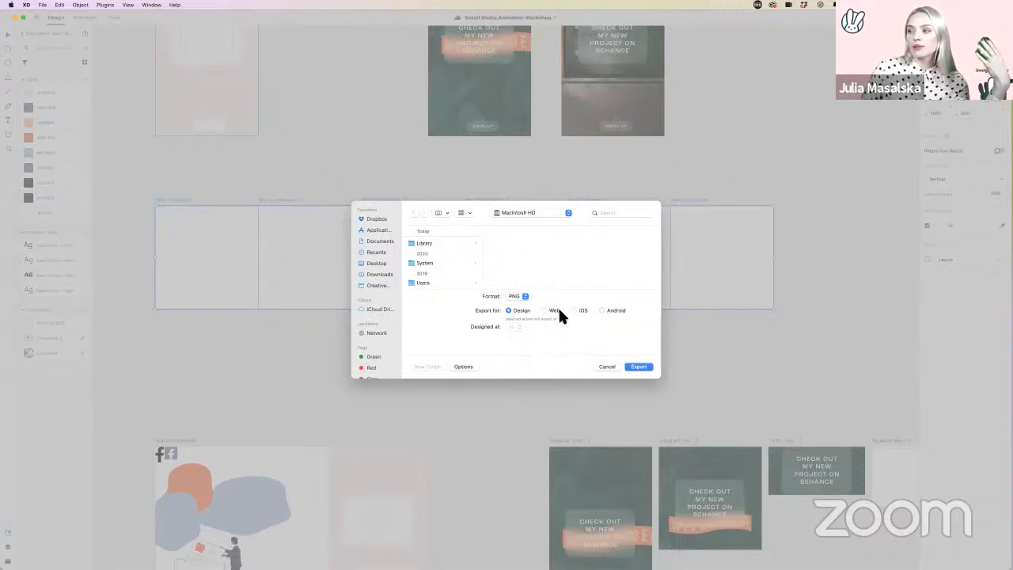
click(597, 364)
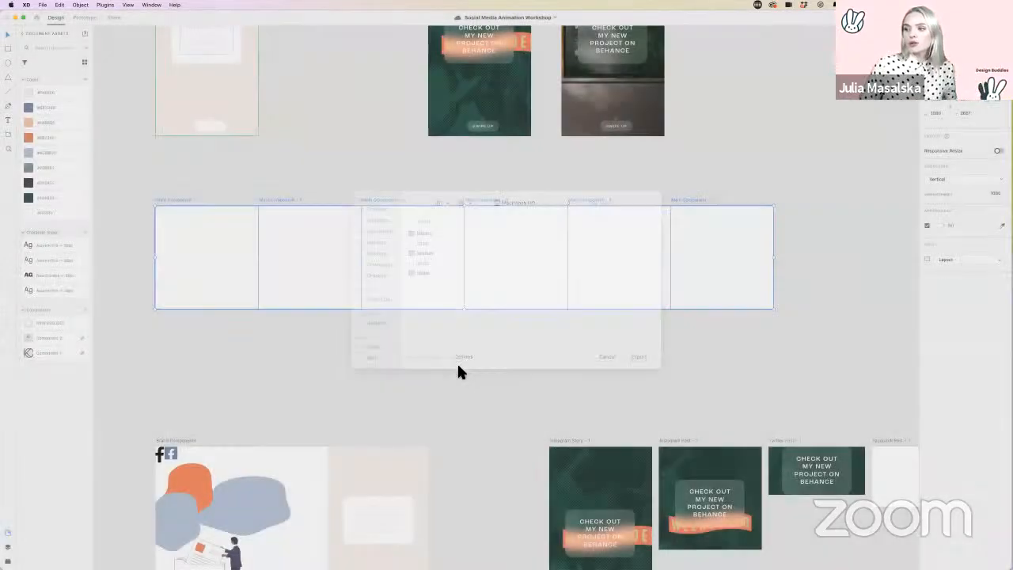
scroll(456, 369, up, 10)
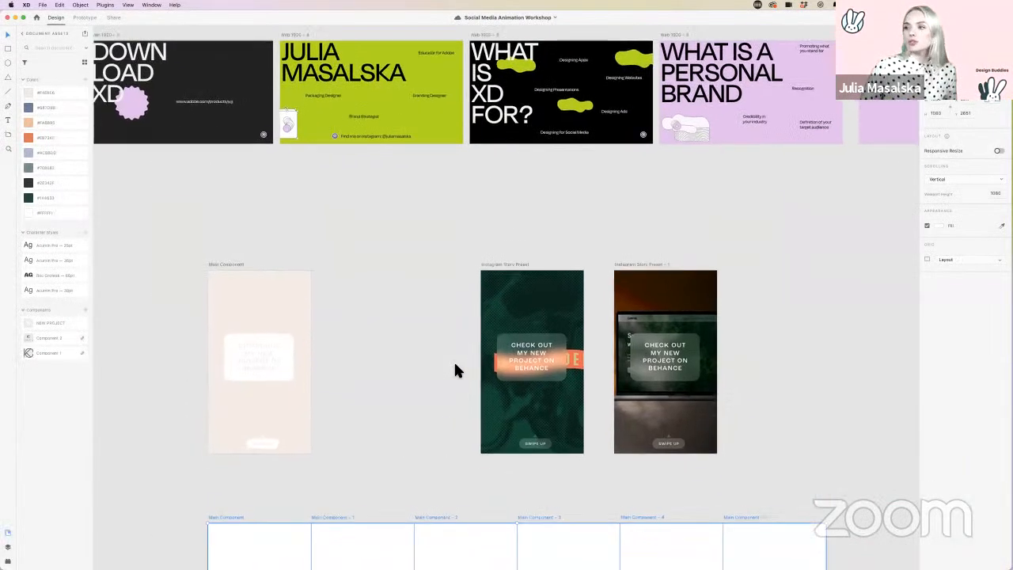
Step: Pan the canvas to the Brand Assets board with its eight colour swatches and type styles
scroll(455, 365, right, 2)
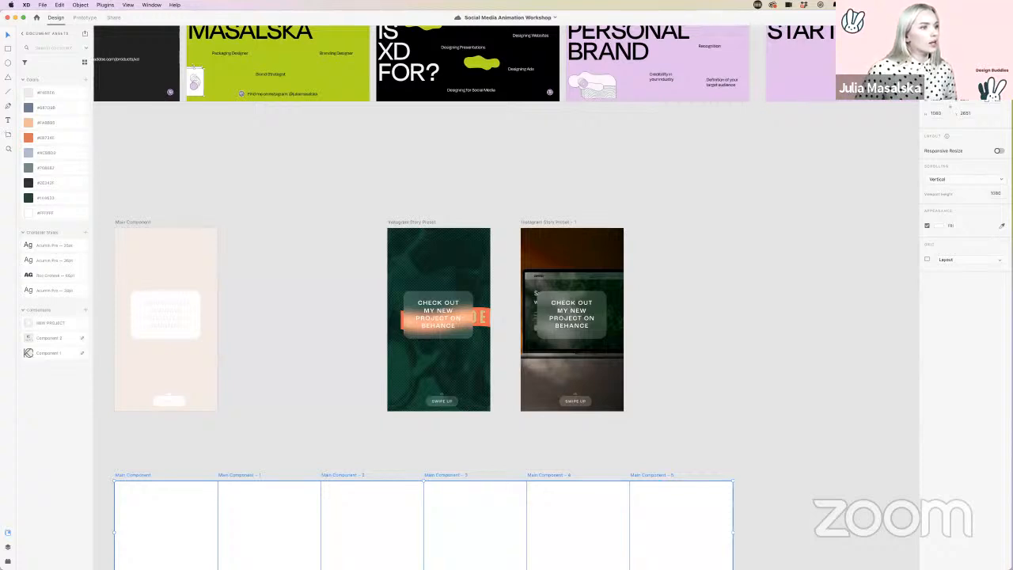
scroll(384, 292, left, 4)
scroll(383, 293, up, 2)
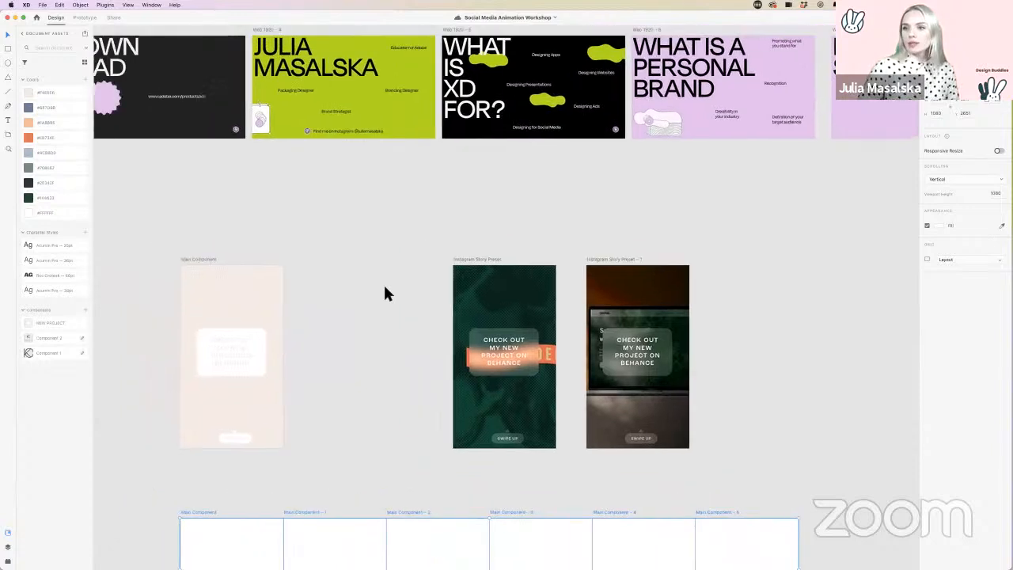
scroll(384, 289, up, 5)
scroll(384, 290, left, 3)
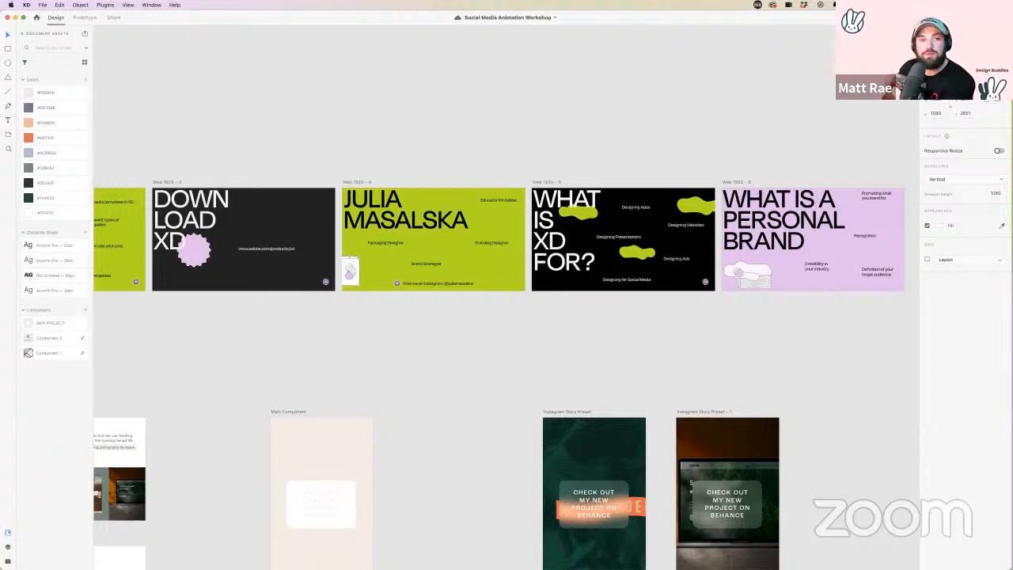
scroll(353, 172, left, 5)
scroll(353, 173, up, 2)
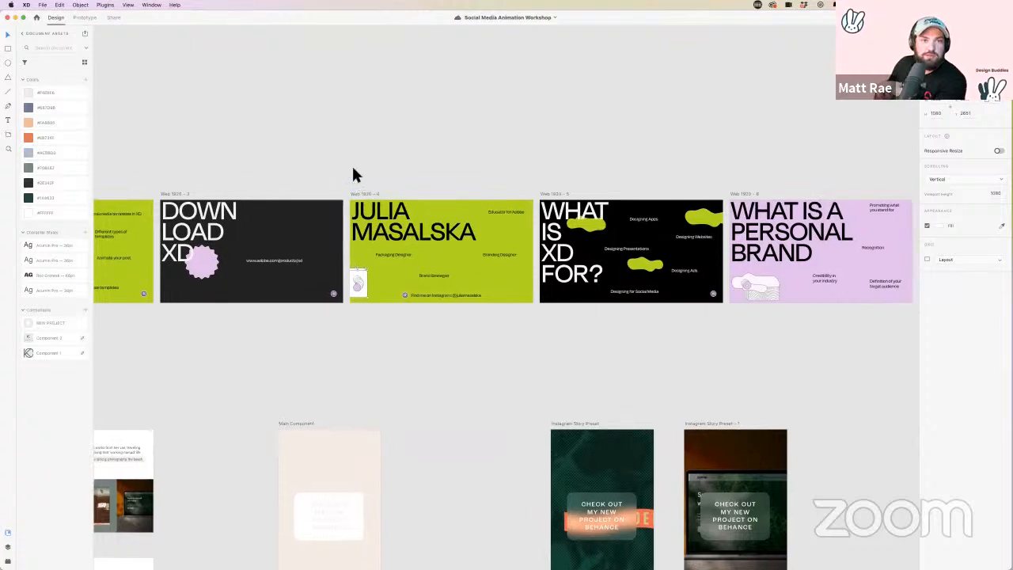
scroll(353, 174, up, 3)
scroll(353, 174, left, 3)
scroll(353, 174, down, 8)
scroll(353, 174, right, 3)
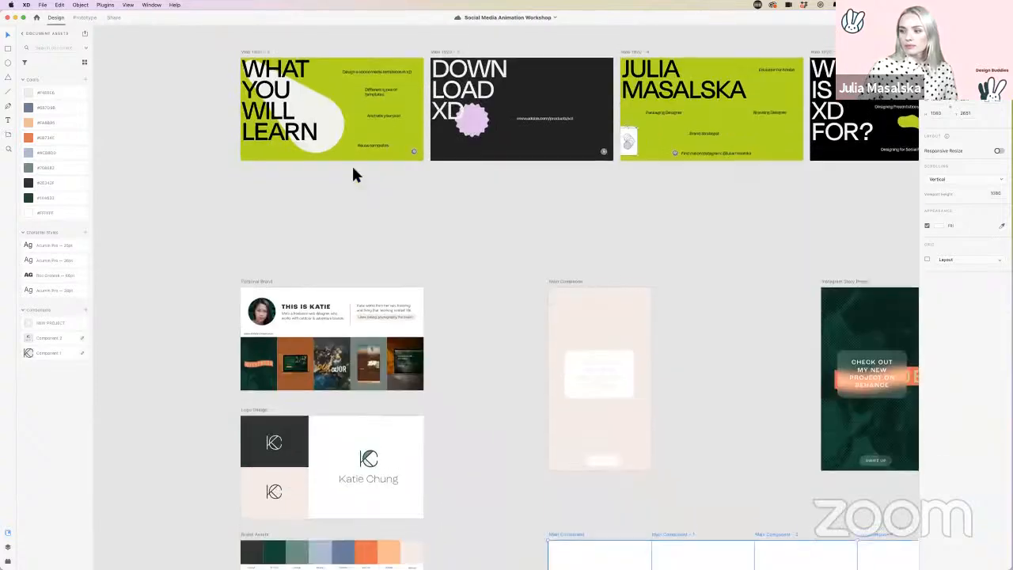
scroll(352, 261, down, 2)
scroll(353, 348, up, 10)
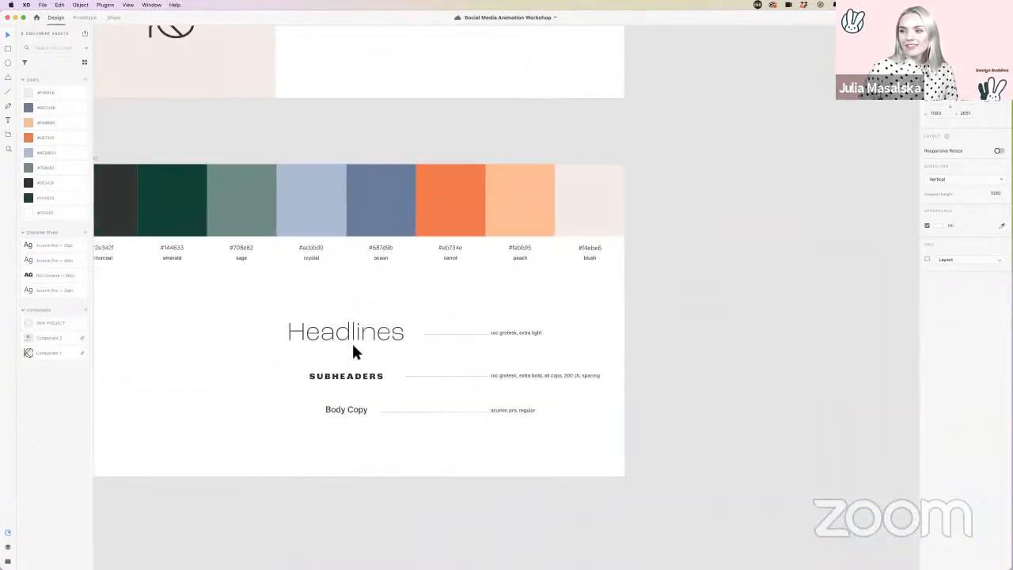
scroll(353, 348, left, 1)
scroll(353, 348, up, 1)
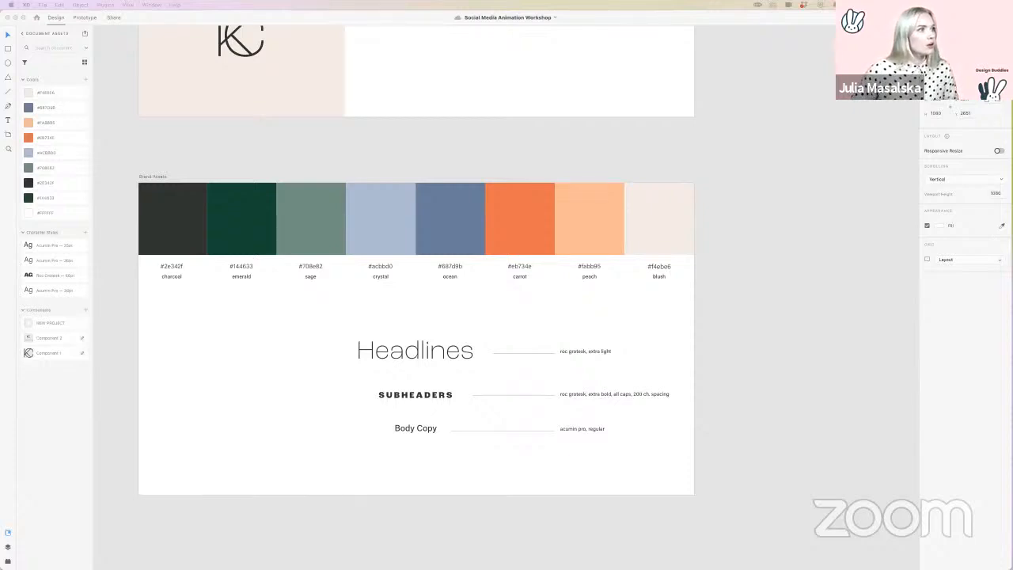
Step: Bring Coolors onscreen, dismiss its popups and launch the palette generator
drag(0, 19, 416, 20)
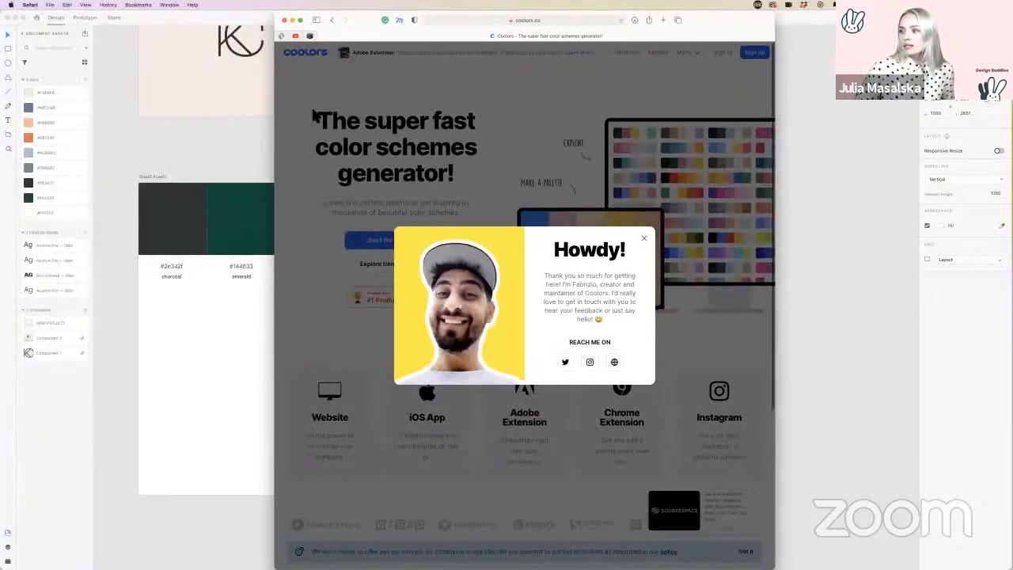
click(642, 237)
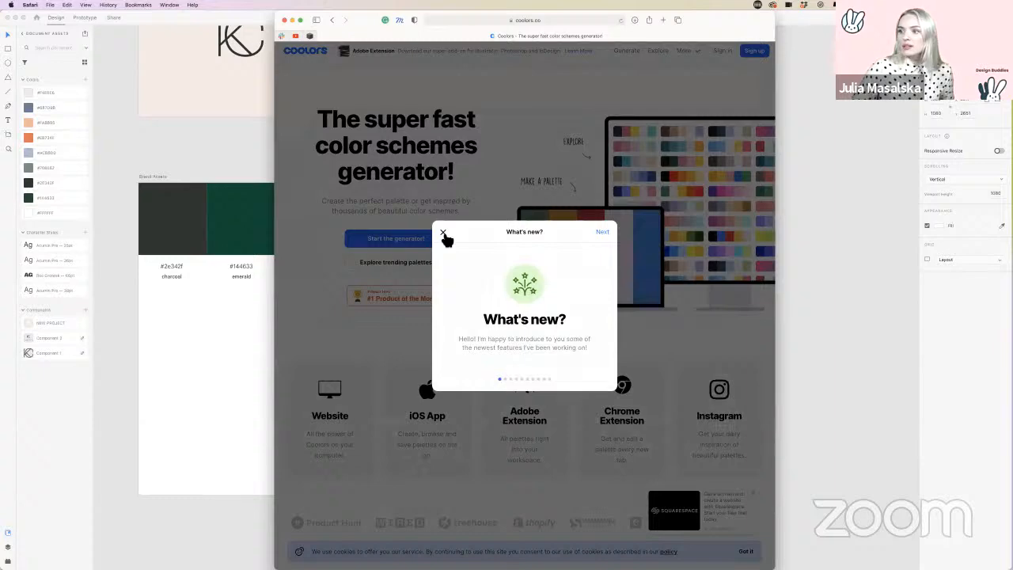
click(443, 235)
click(410, 240)
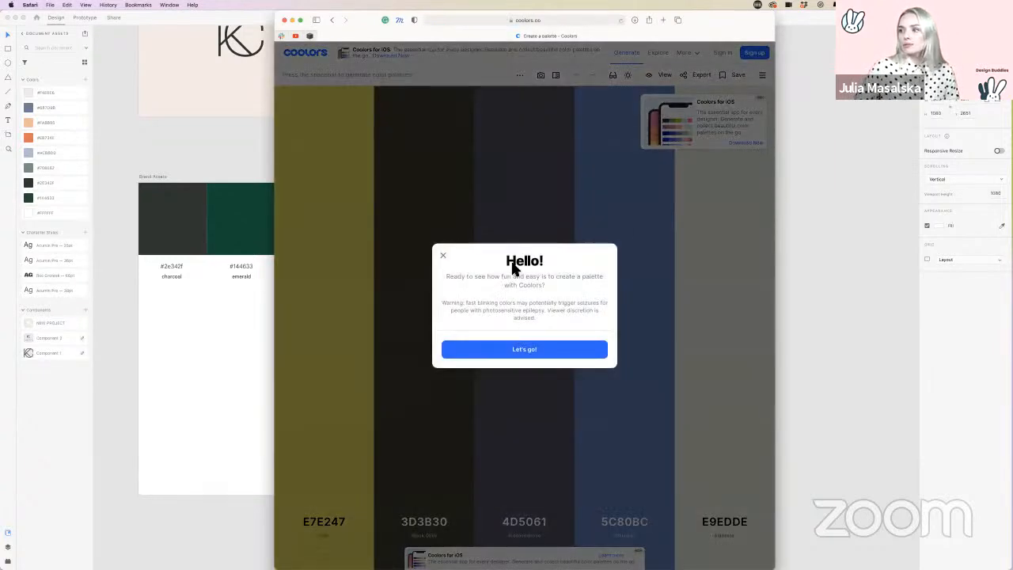
click(443, 255)
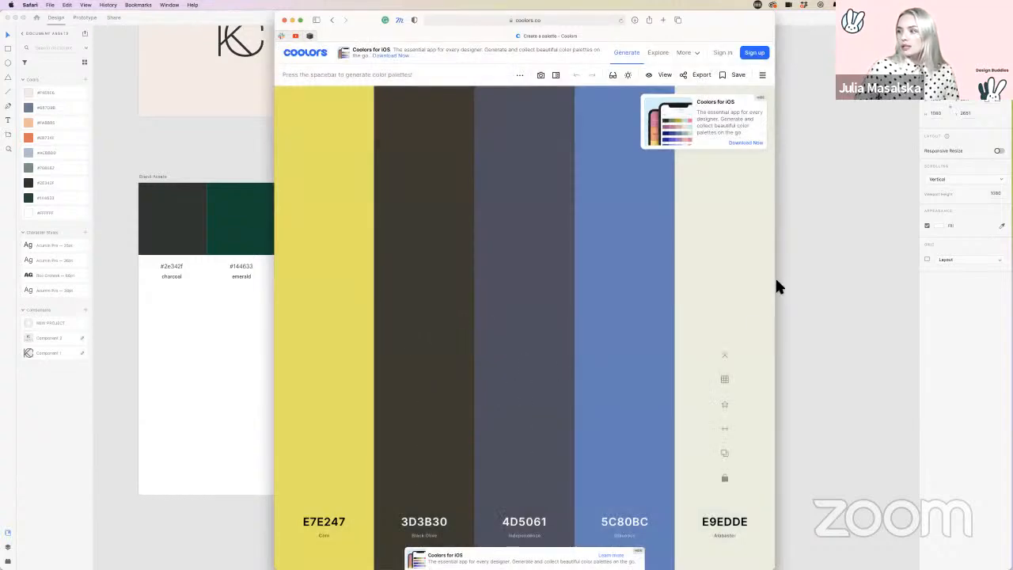
drag(774, 280, 1010, 276)
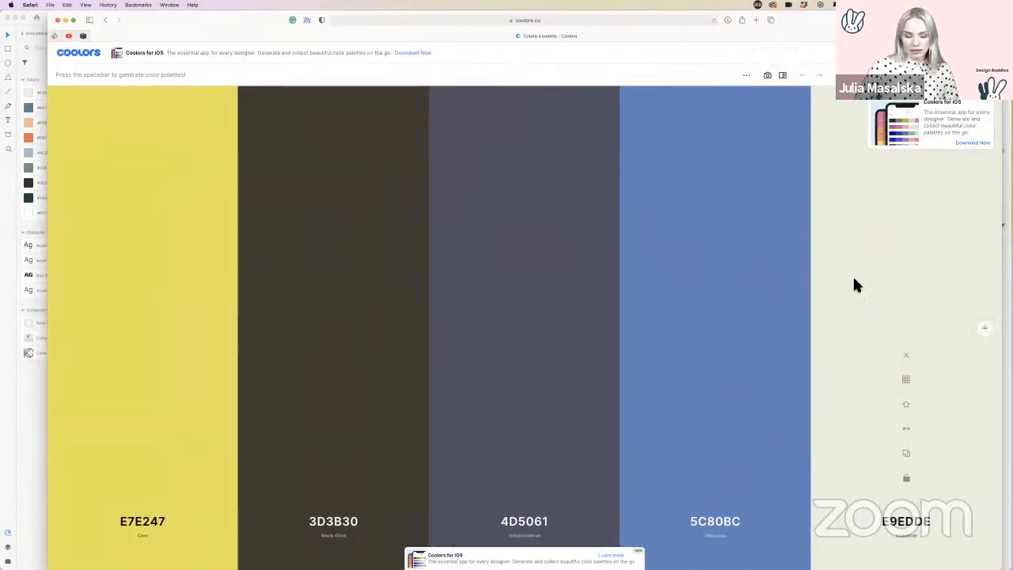
Step: Generate palettes with DCE0D9 and E06C9F locked, then minimize Safari
key(space)
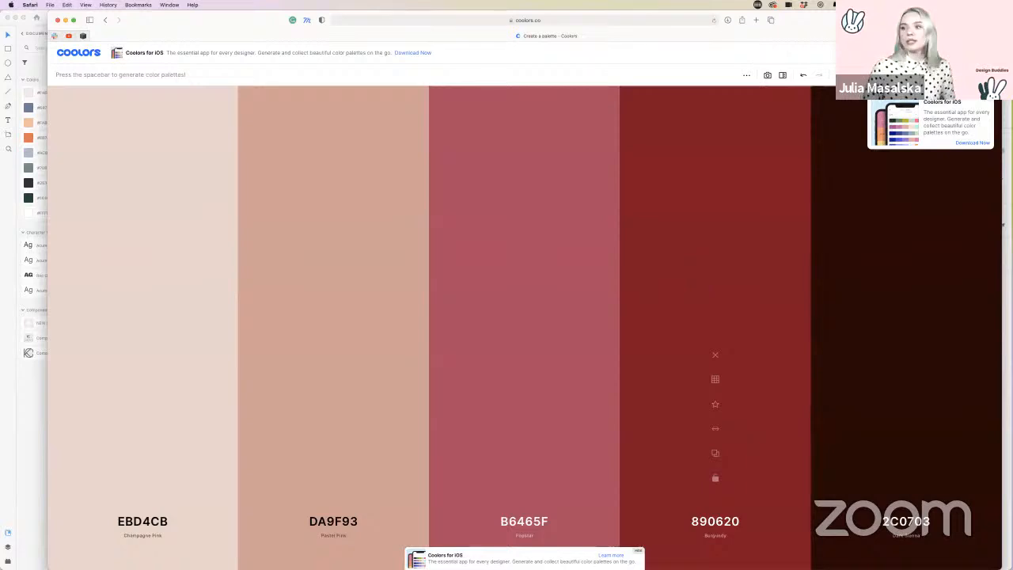
key(space)
key(space)
key(space)
key(space)
key(space)
key(space)
key(space)
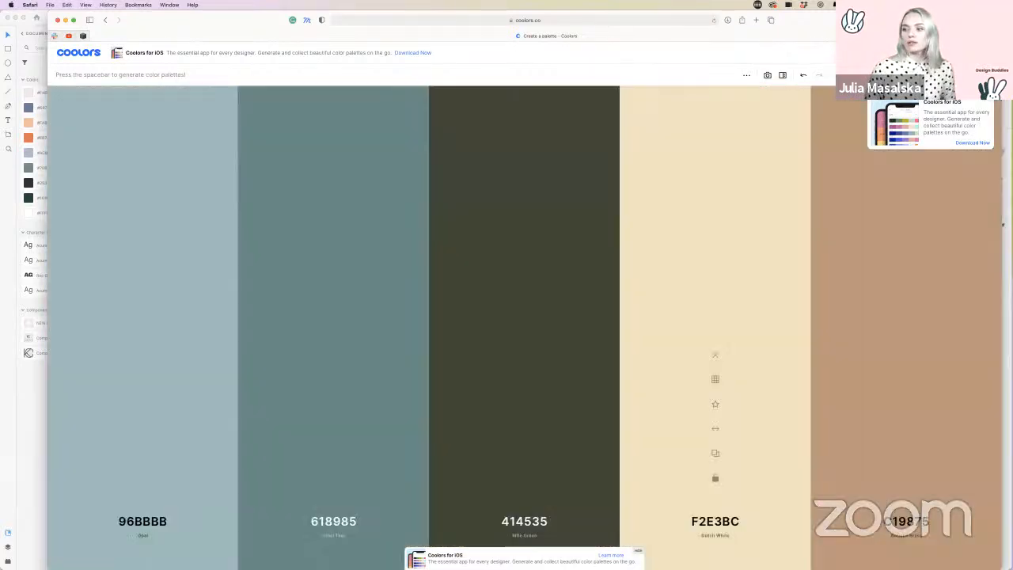
key(space)
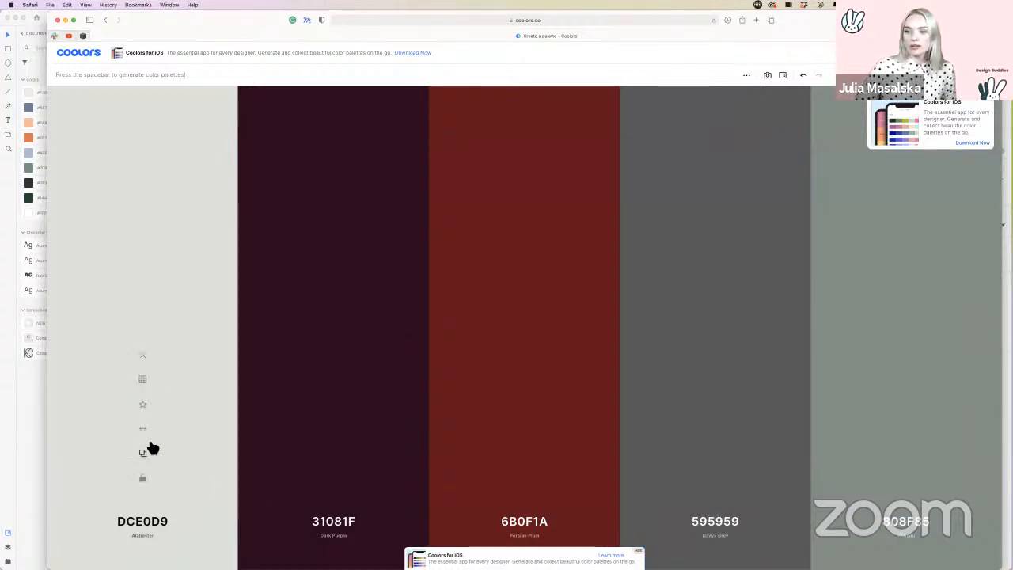
click(143, 477)
key(space)
key(space)
key(space)
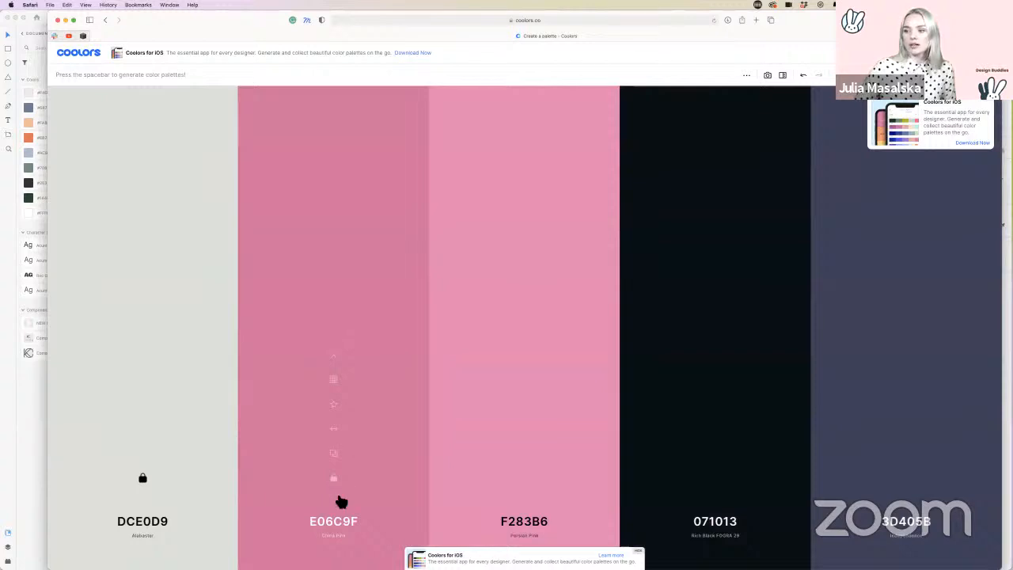
click(333, 477)
key(space)
key(space)
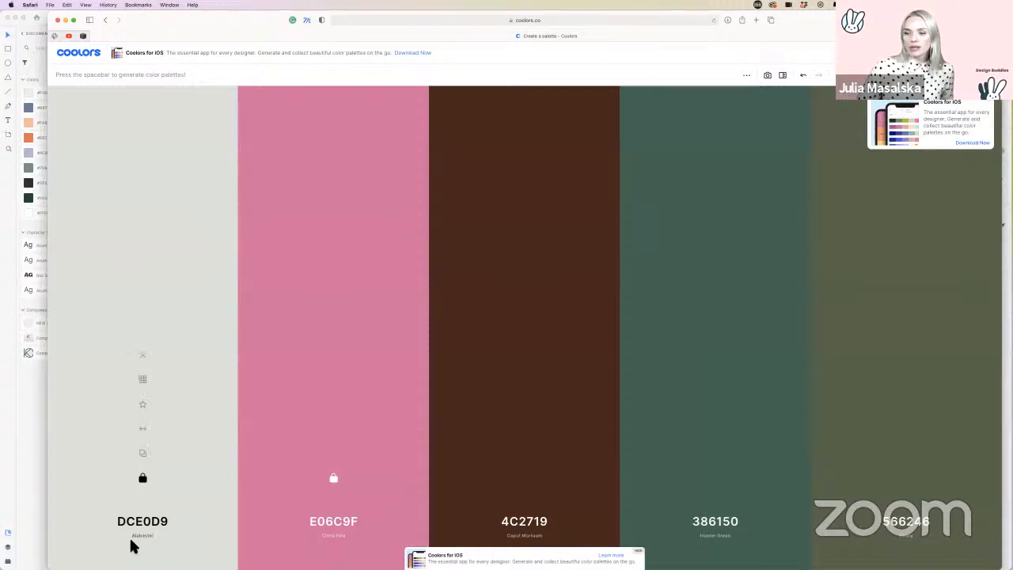
click(66, 21)
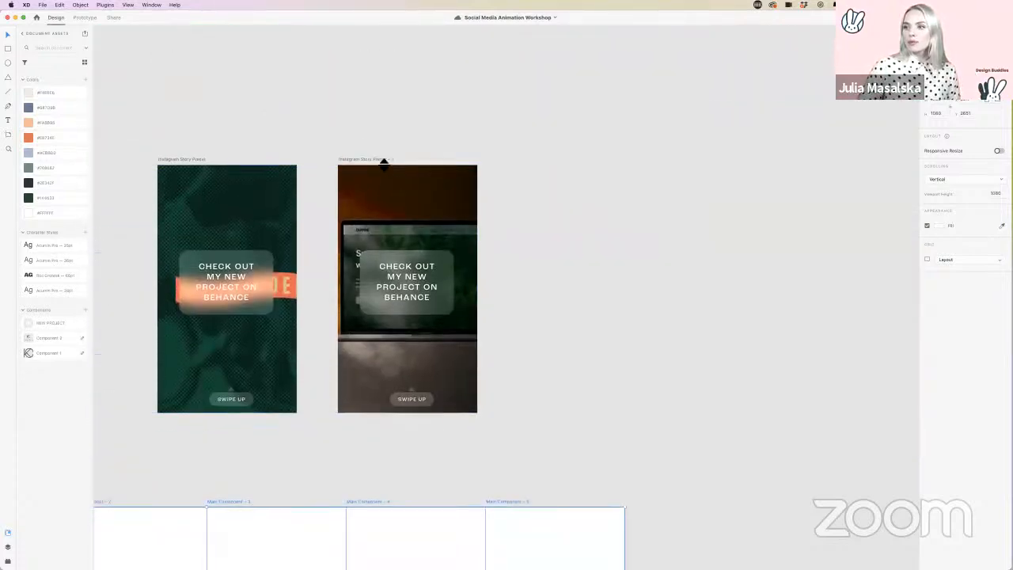
Step: Snap Main Component – 6 beside the original Main Component artboard and select it
scroll(500, 208, left, 10)
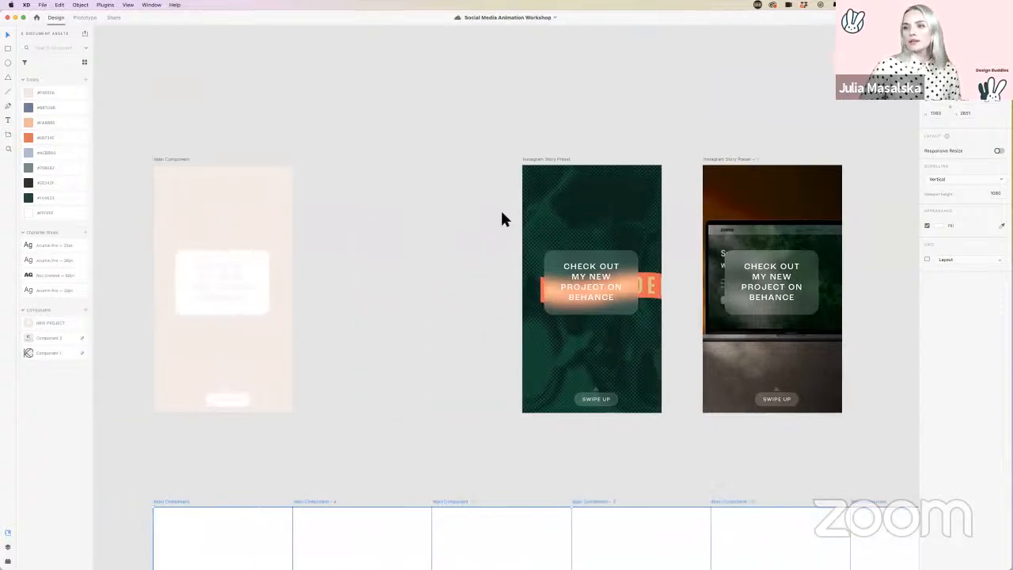
drag(432, 161, 473, 165)
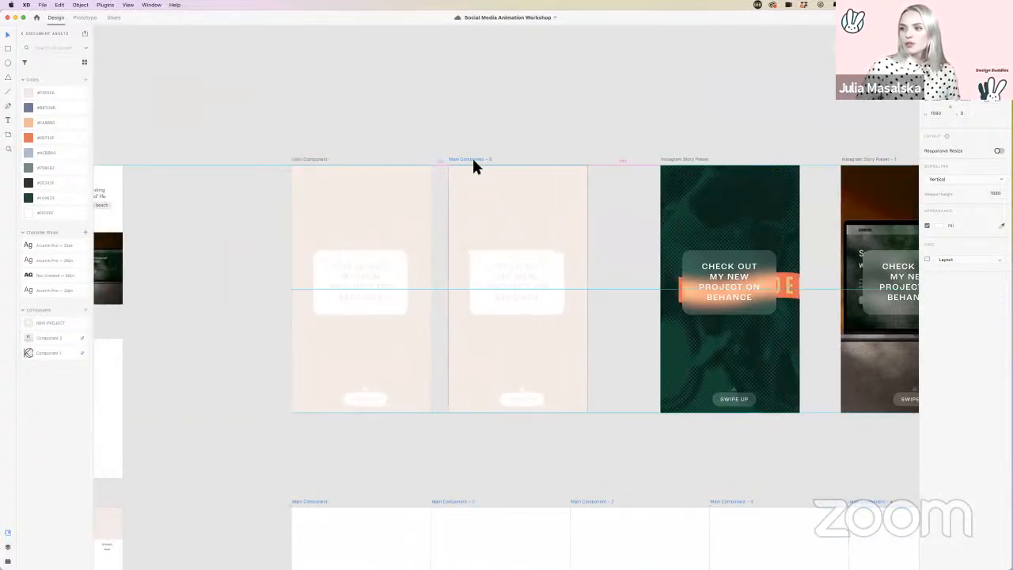
scroll(473, 164, up, 3)
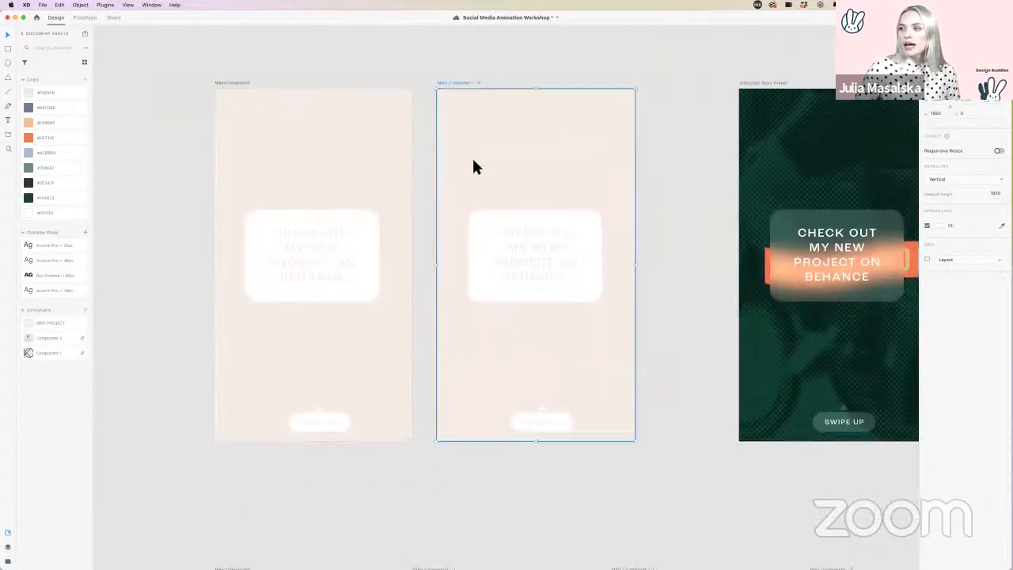
click(551, 283)
click(553, 295)
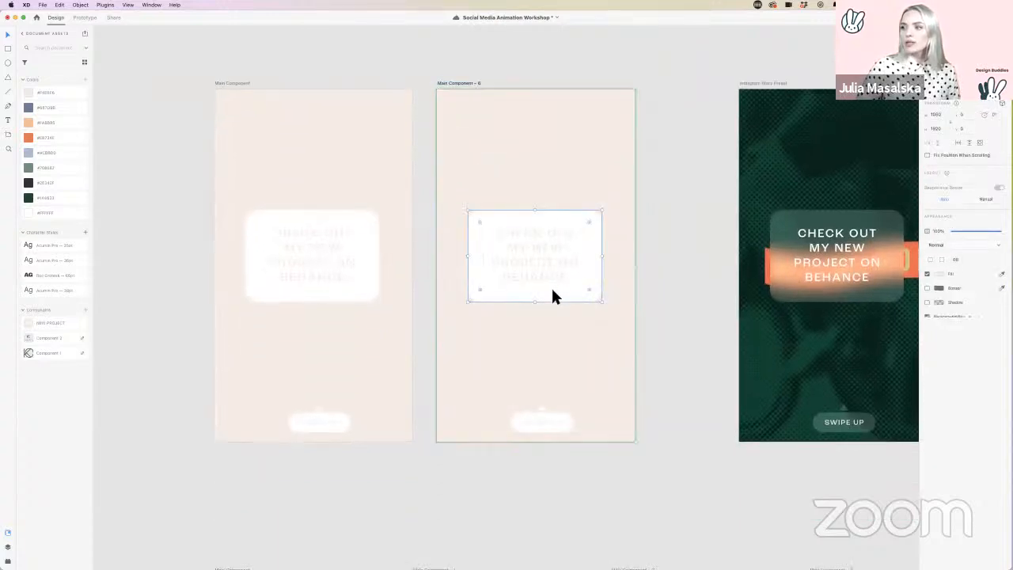
click(653, 275)
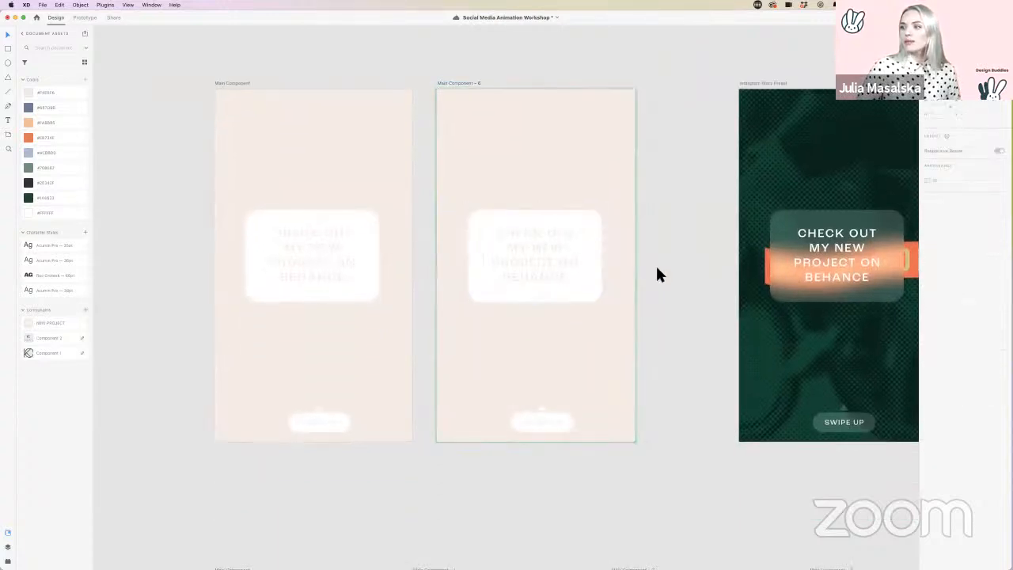
click(587, 324)
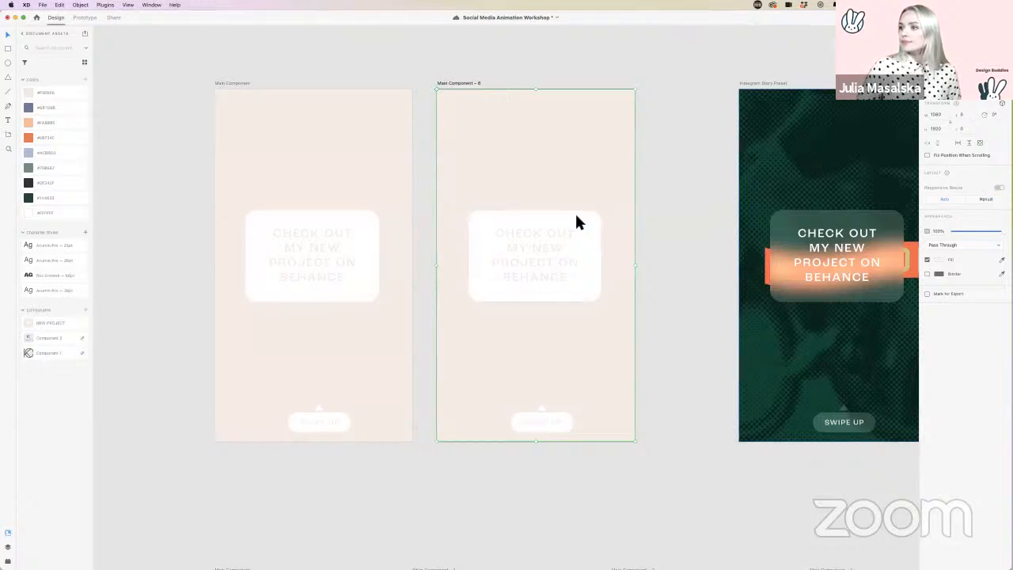
click(569, 163)
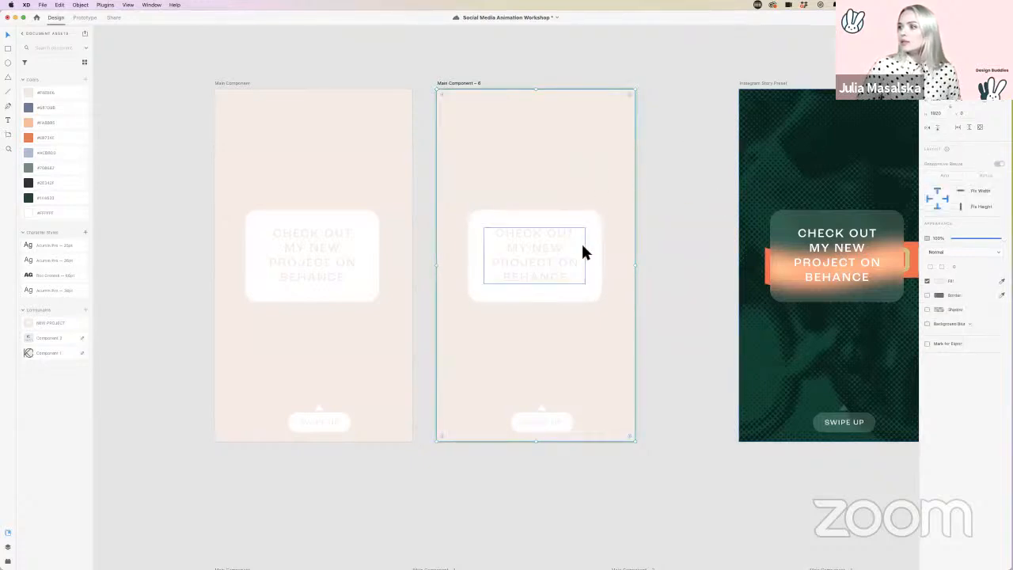
Step: Deselect the Main Component – 6 artboard and navigate to the Personal Brand board
click(640, 190)
scroll(639, 190, down, 2)
scroll(640, 190, down, 2)
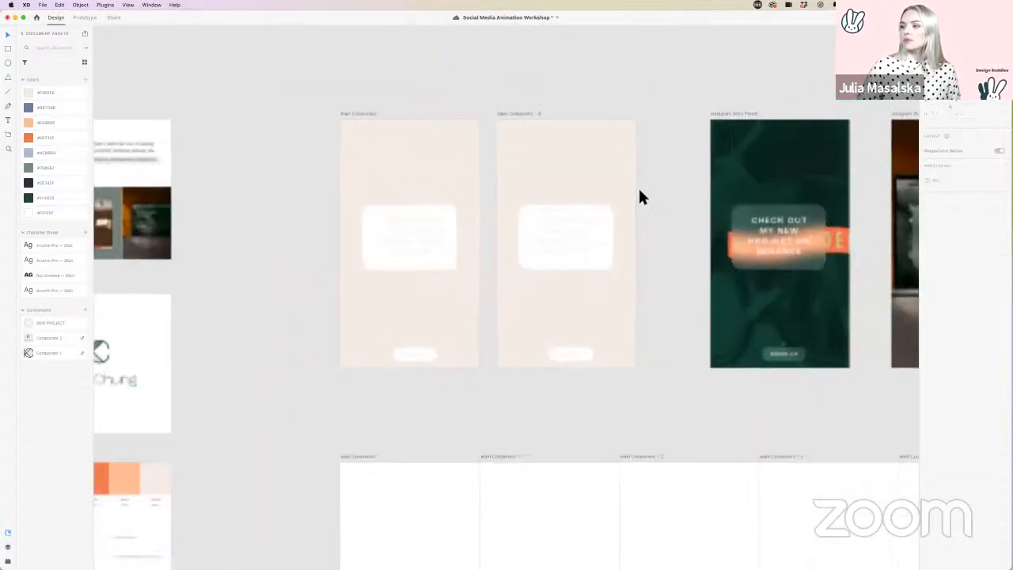
scroll(639, 190, down, 3)
scroll(639, 190, left, 5)
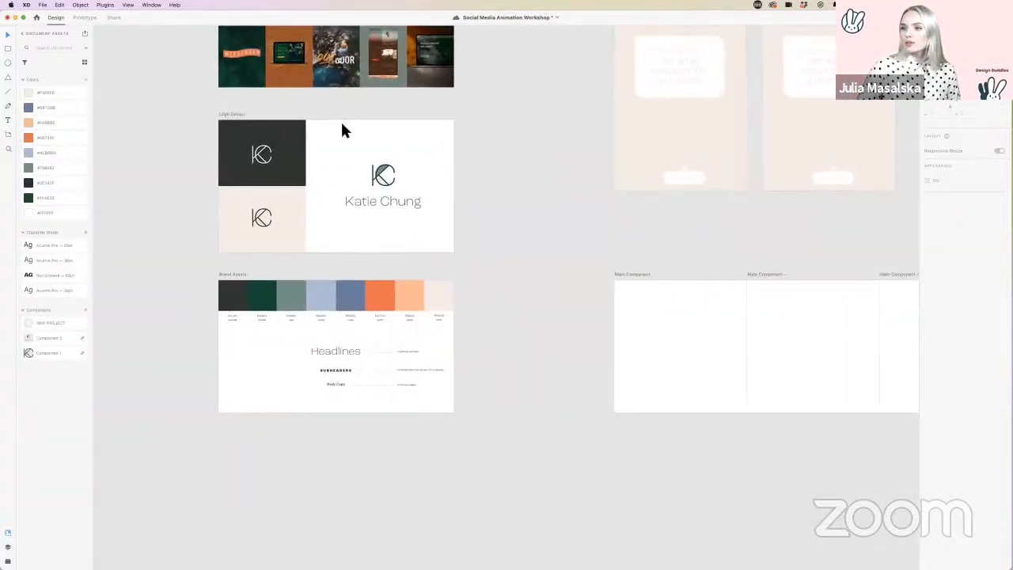
scroll(341, 126, up, 5)
scroll(341, 125, down, 5)
scroll(341, 126, up, 2)
scroll(341, 127, up, 3)
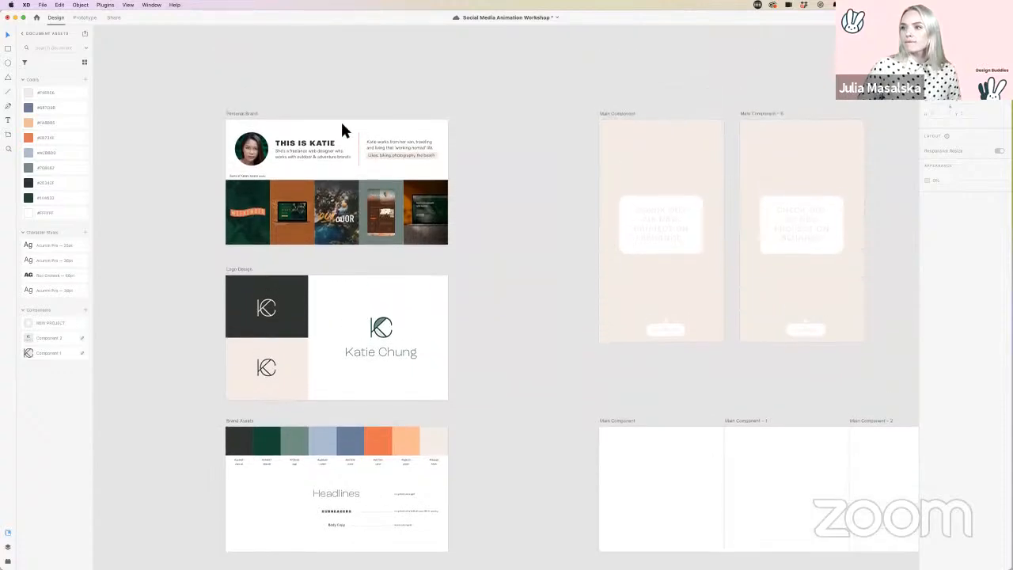
scroll(341, 126, up, 5)
scroll(341, 129, down, 3)
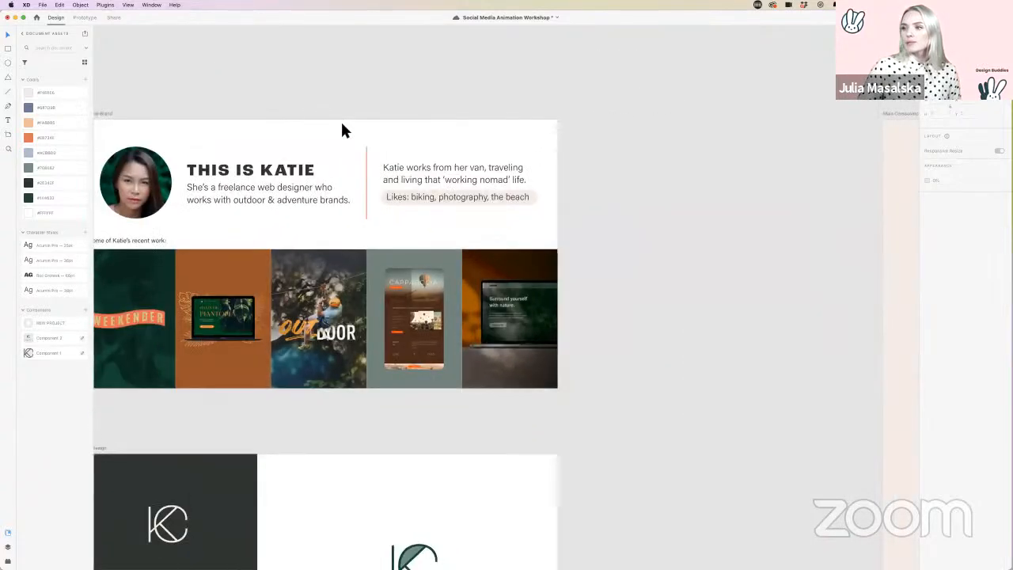
scroll(342, 129, up, 1)
scroll(341, 129, down, 5)
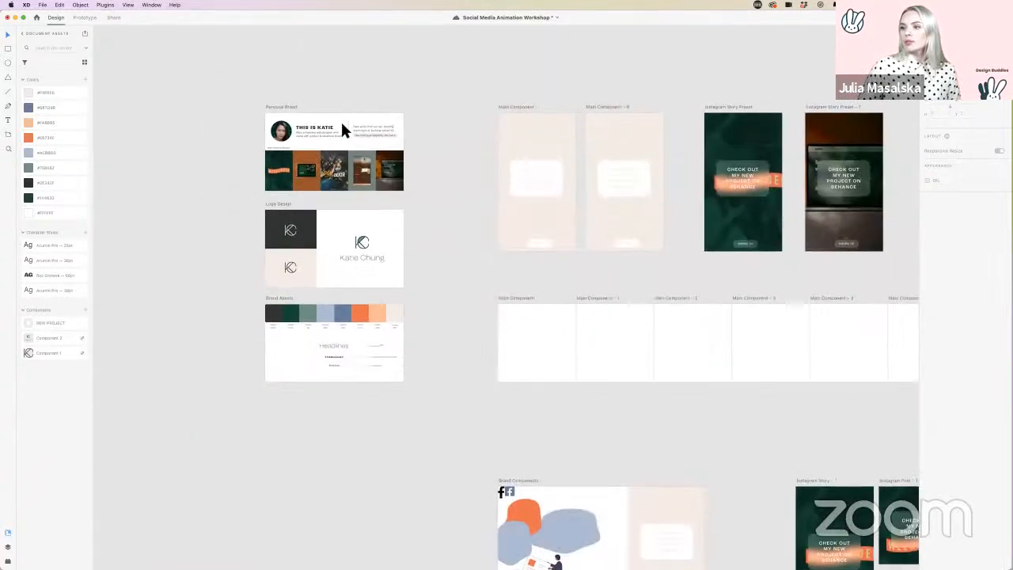
scroll(342, 129, up, 5)
Step: Inspect the Cappadocia, laptop and OUTDOOR image tiles, leaving the Cappadocia tile selected
click(455, 317)
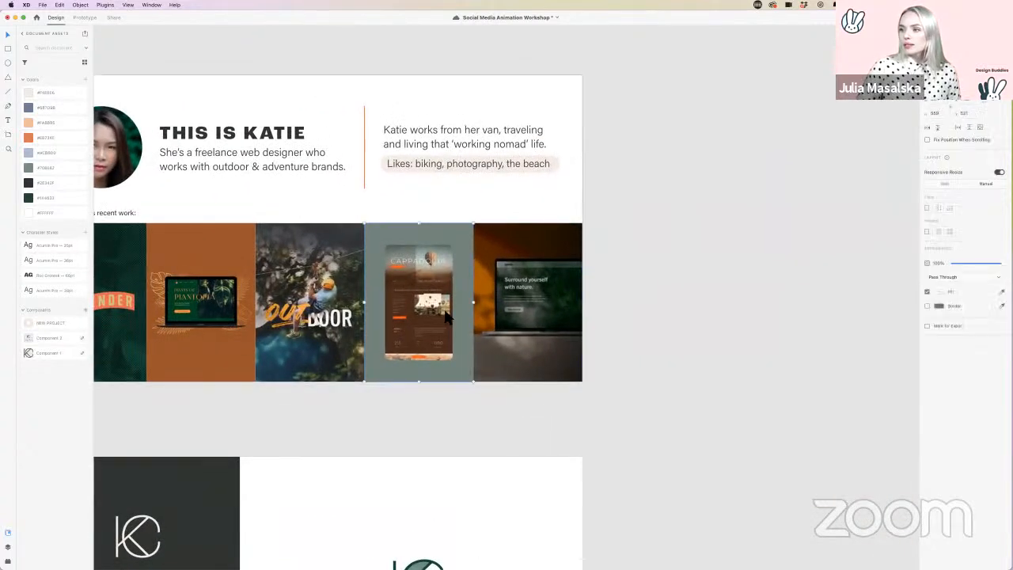
double_click(439, 293)
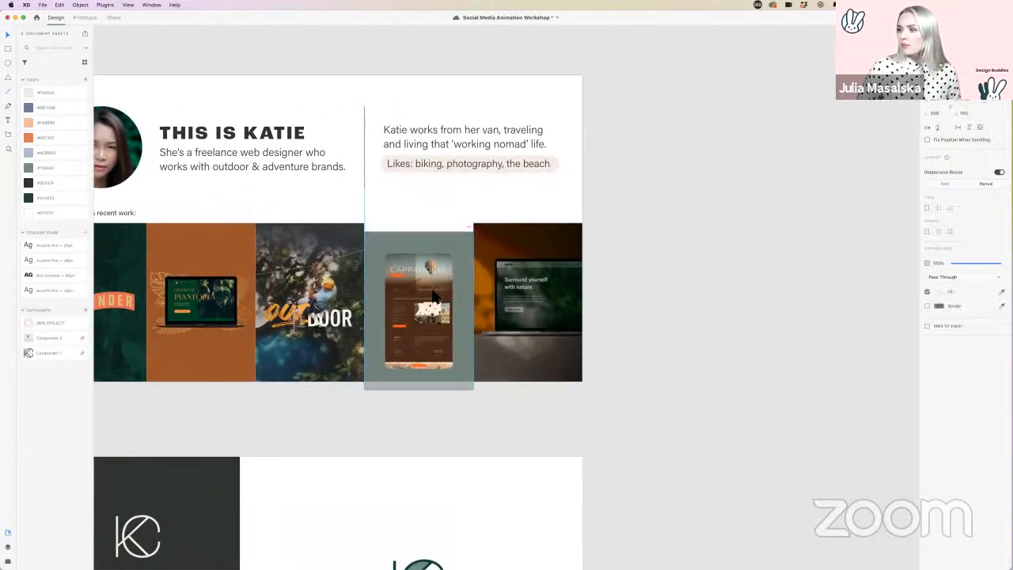
key(Escape)
double_click(539, 291)
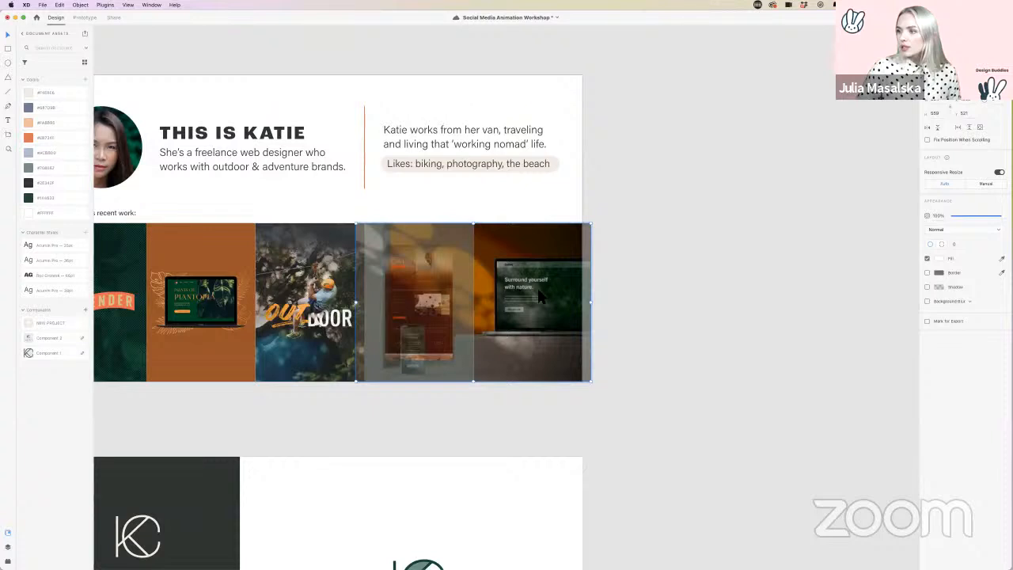
click(641, 290)
click(295, 305)
click(431, 314)
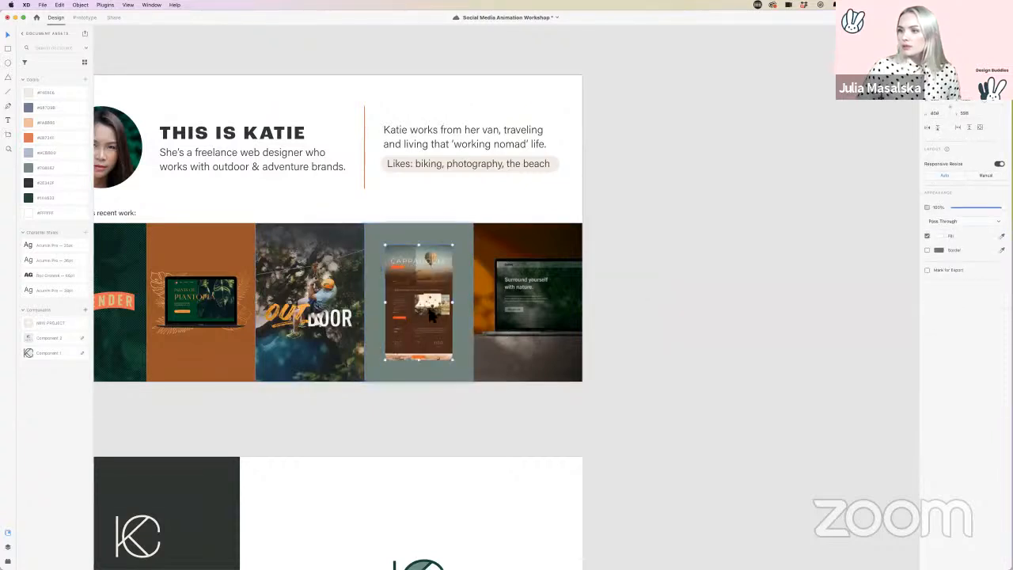
Step: Pan the canvas to clear space and switch to the Artboard tool
scroll(428, 229, right, 2)
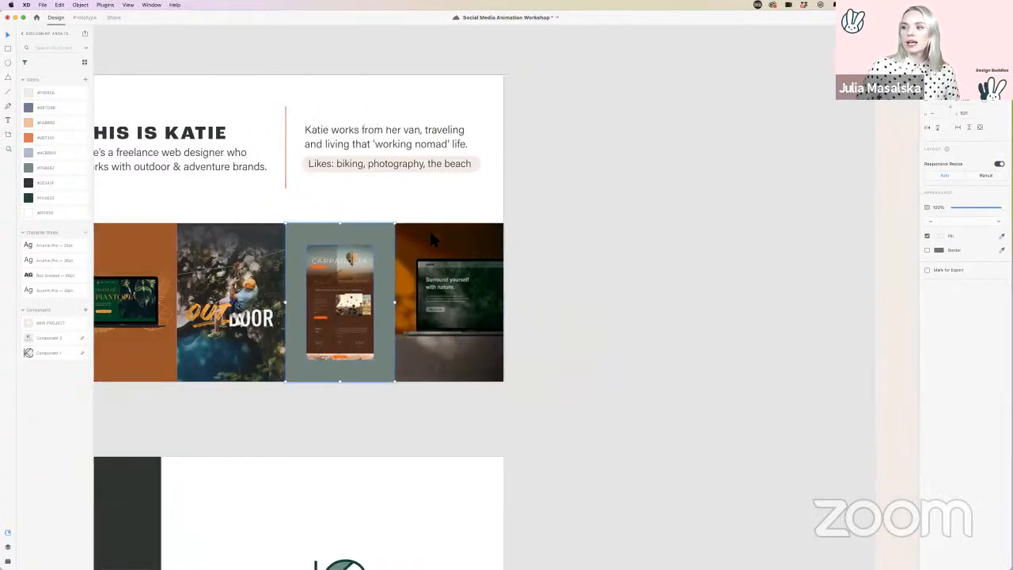
scroll(429, 229, up, 5)
scroll(427, 238, down, 2)
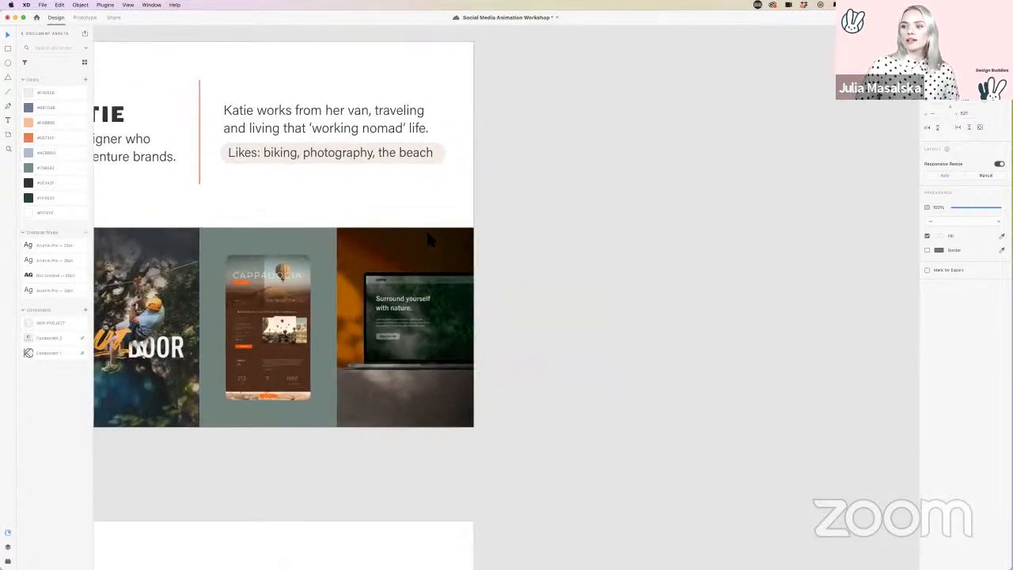
scroll(515, 290, right, 2)
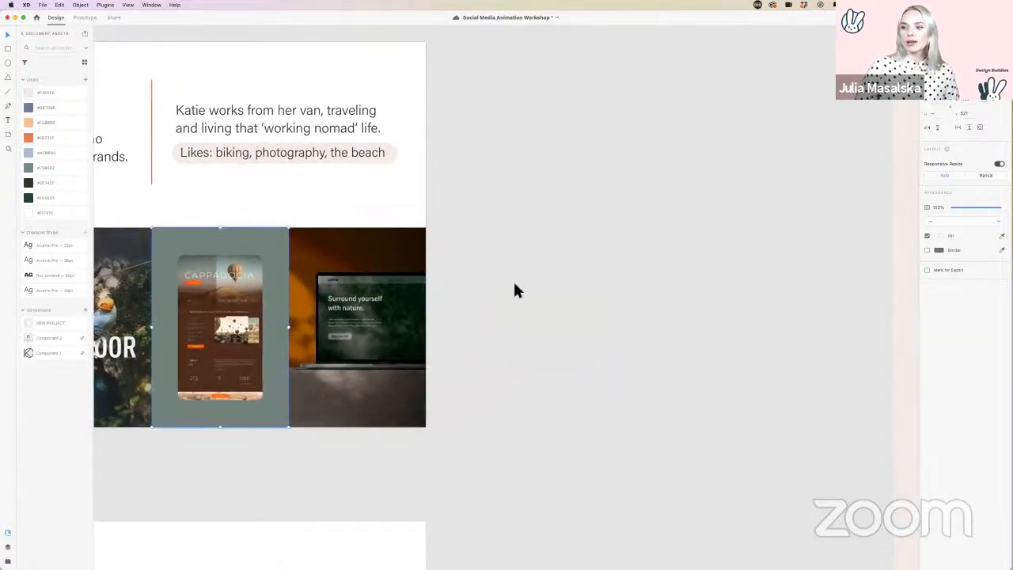
click(8, 135)
Step: Draw Artboard – 1 beside the brand board and Alt-drag a Cappadocia mockup copy into it
drag(446, 204, 724, 479)
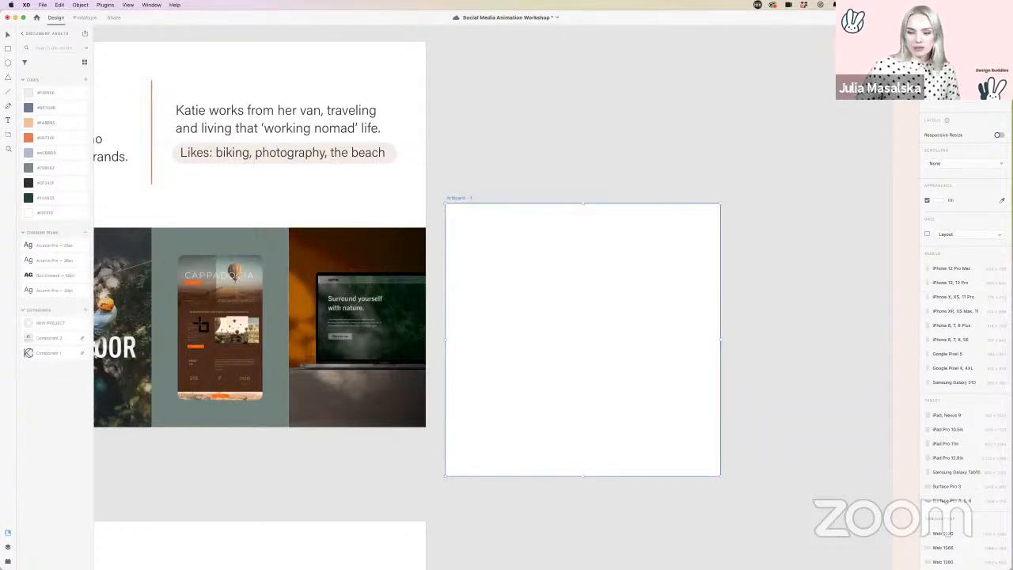
click(212, 309)
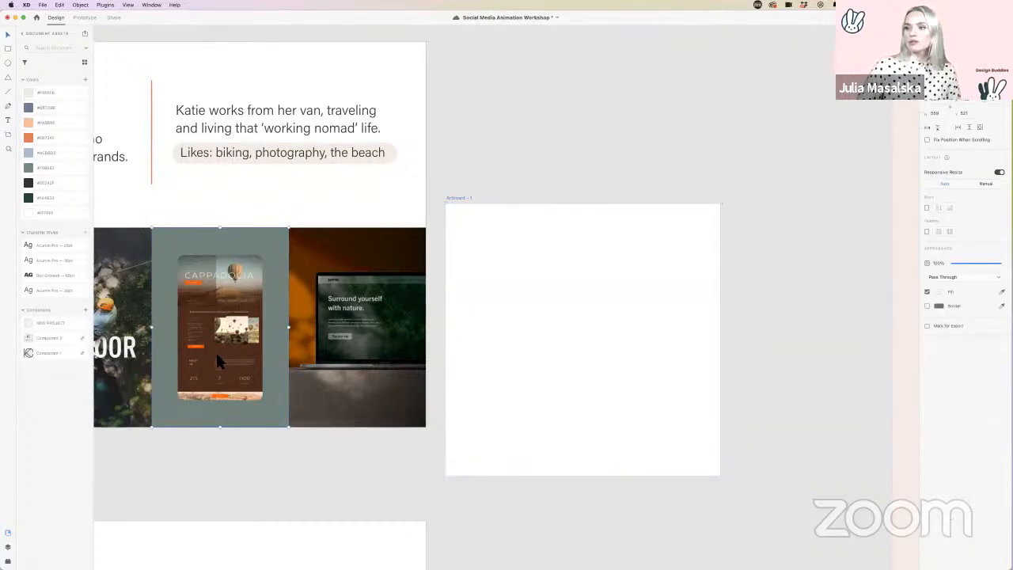
drag(222, 356, 583, 362)
scroll(719, 369, right, 1)
scroll(718, 369, right, 1)
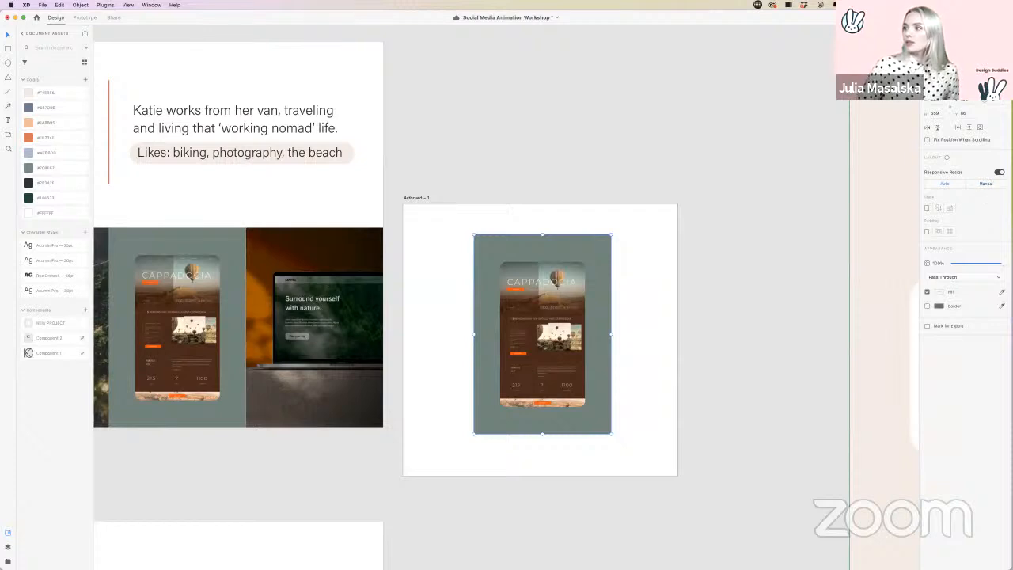
Step: Set the copy's Responsive Resize to Manual and stretch its grey rectangle to the artboard corners
click(995, 190)
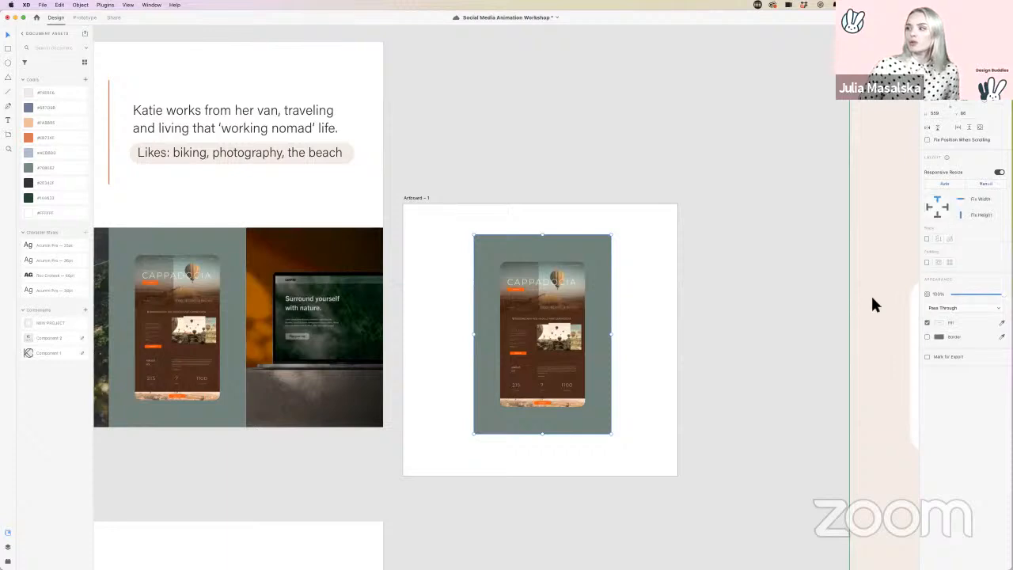
double_click(565, 342)
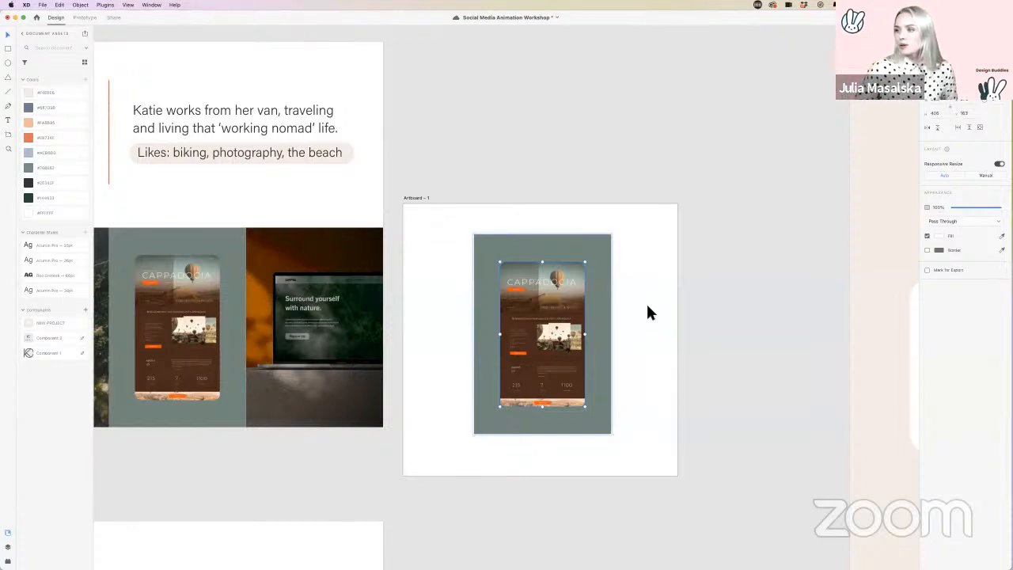
drag(647, 249, 451, 426)
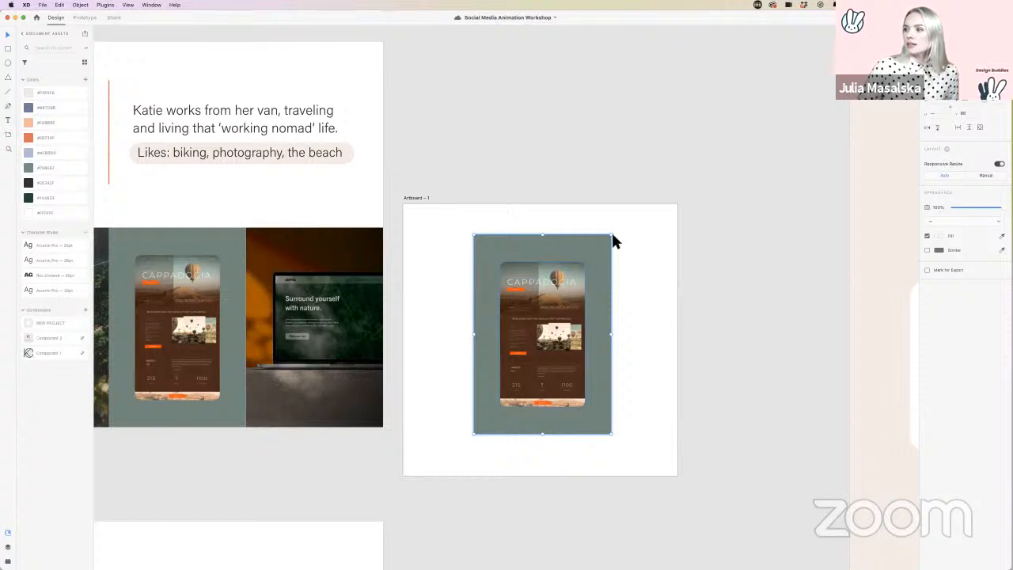
drag(610, 238, 681, 206)
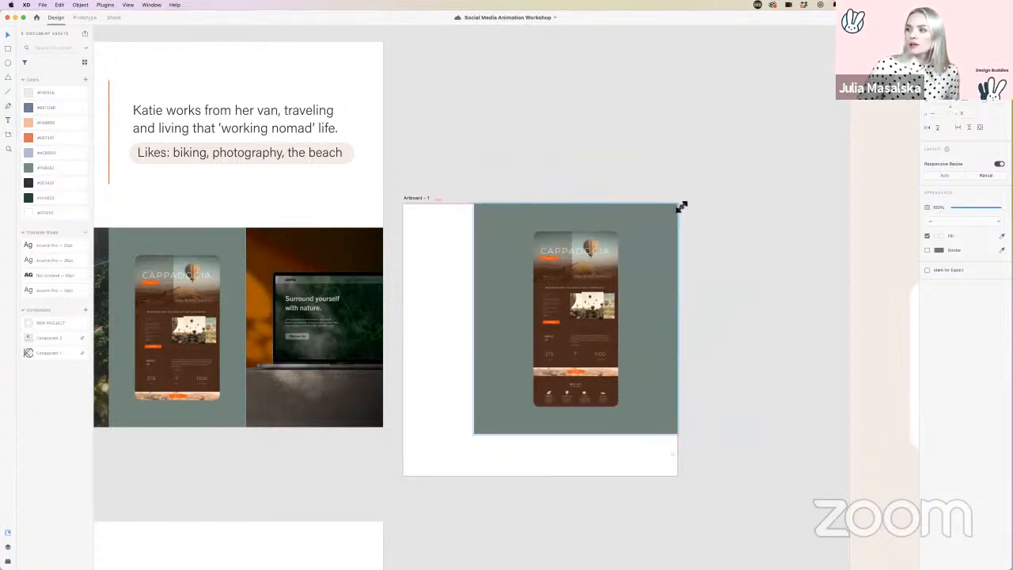
drag(473, 434, 403, 475)
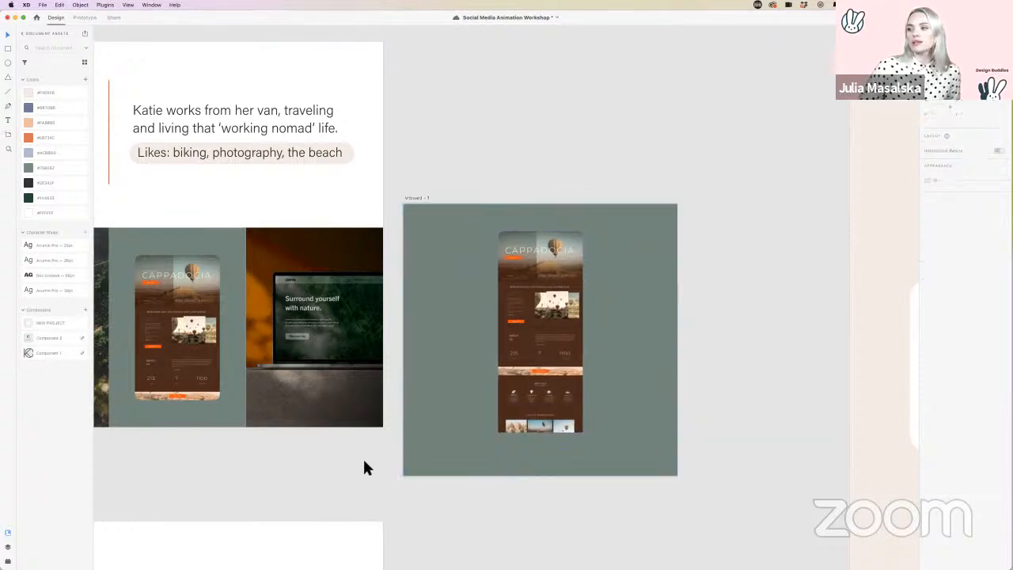
Step: Try Manual resize on the phone mockup, undo it, and reselect the mockup group
click(546, 325)
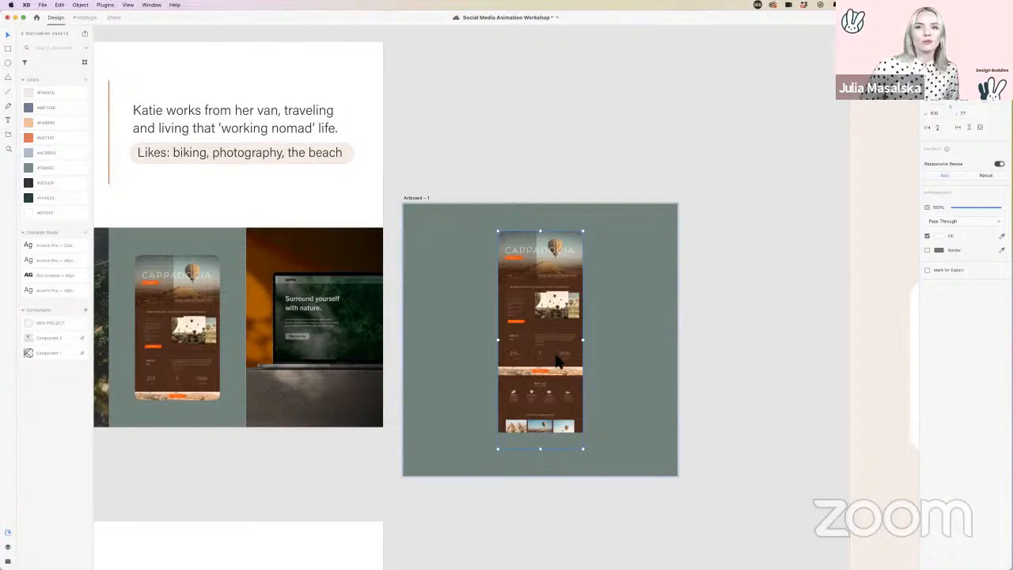
click(993, 176)
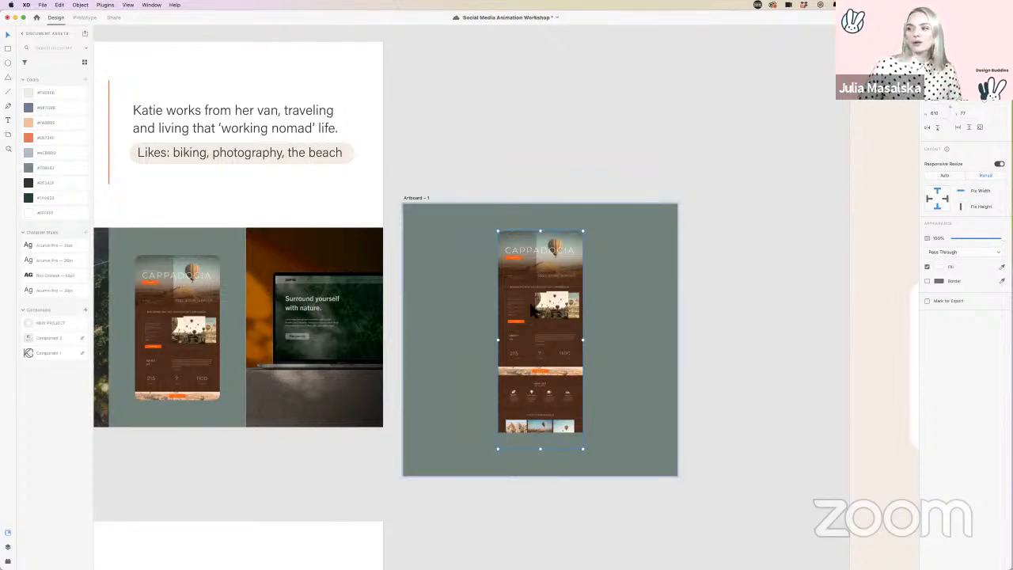
key(super+z)
key(super+z)
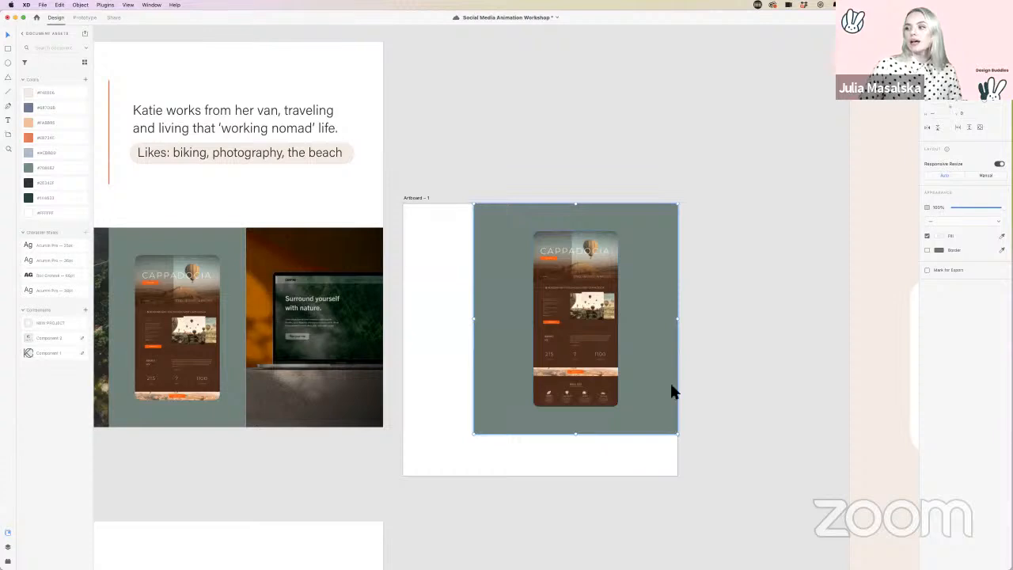
click(578, 287)
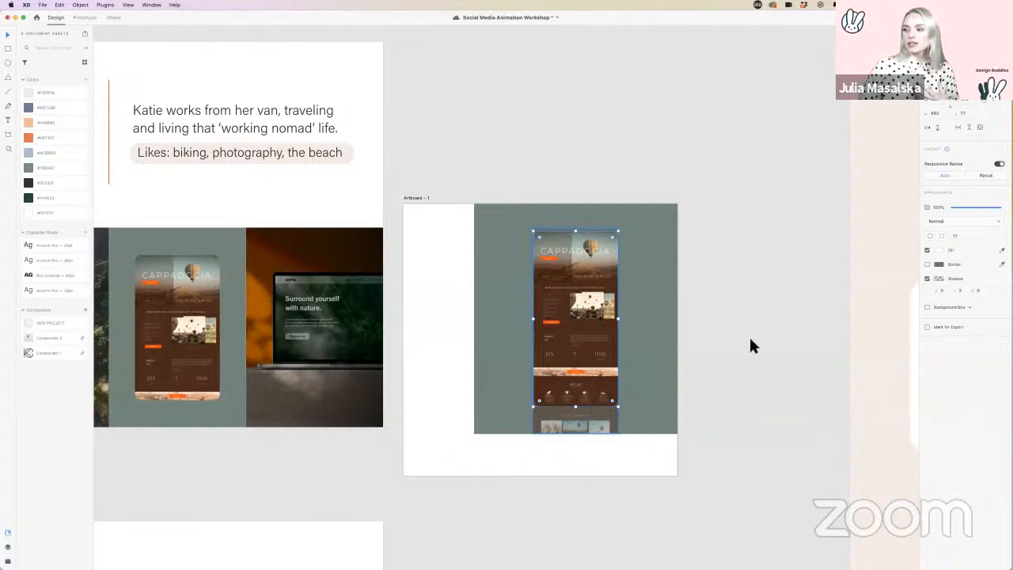
Step: Drag the green rectangle's bottom-left corner to fill Artboard 1, then deselect
mouse_move(974, 194)
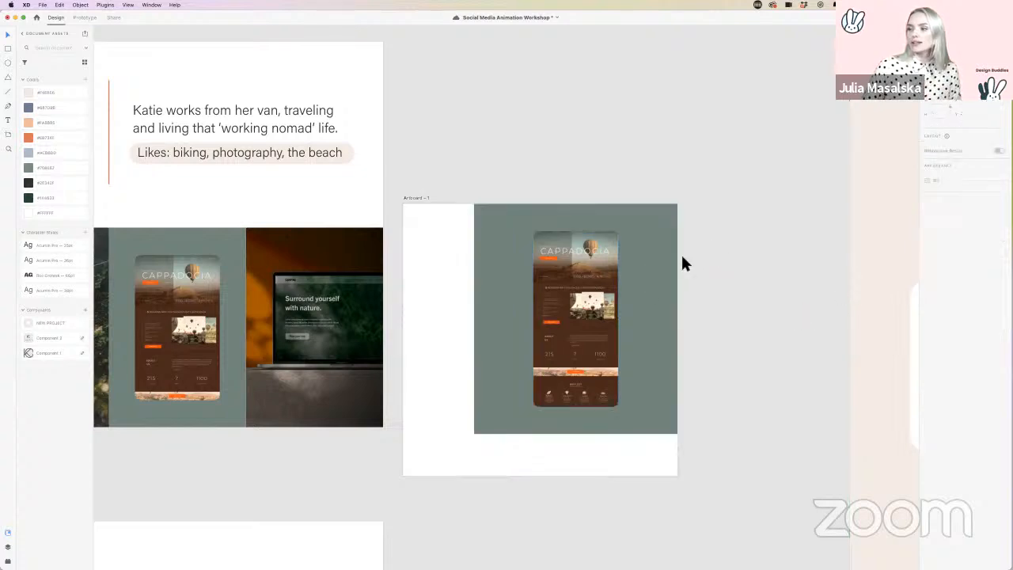
click(509, 432)
drag(468, 441, 404, 480)
click(553, 356)
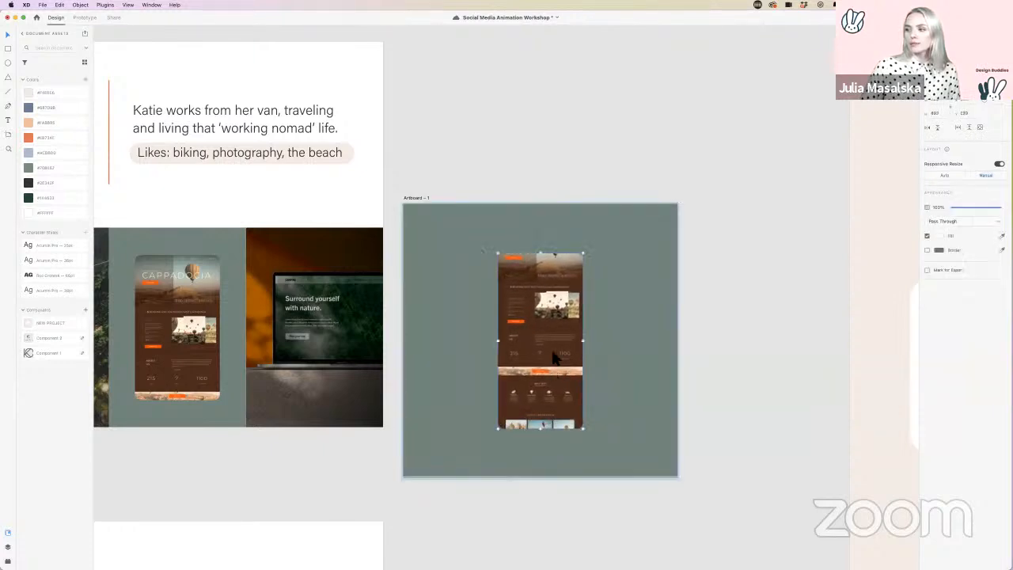
scroll(554, 339, up, 1)
scroll(554, 339, down, 1)
click(700, 315)
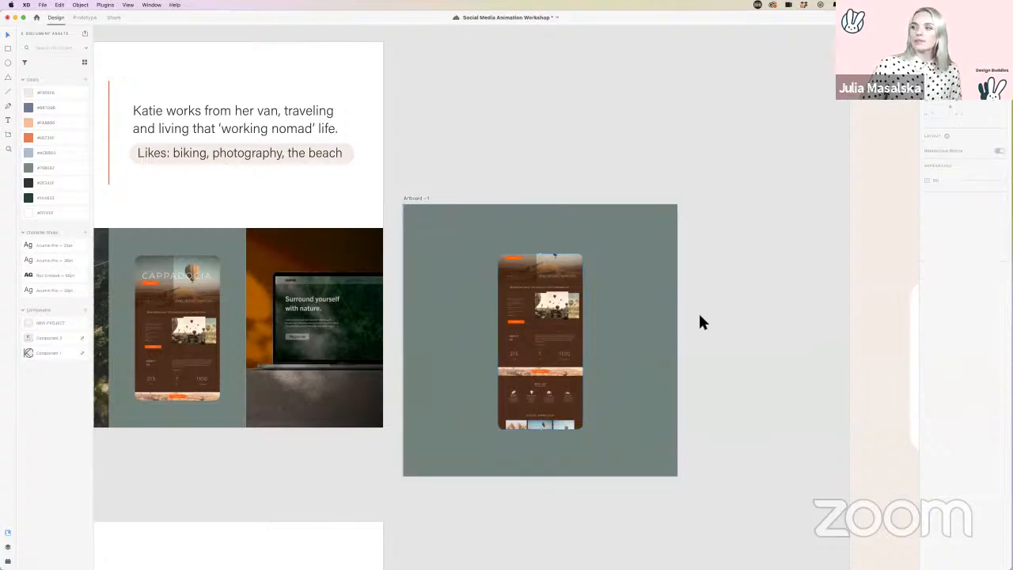
scroll(699, 315, down, 1)
scroll(699, 315, up, 1)
Step: Zoom out and scroll down until the Brand Assets palette and type samples are visible
scroll(699, 315, down, 3)
scroll(699, 315, right, 3)
scroll(699, 315, down, 2)
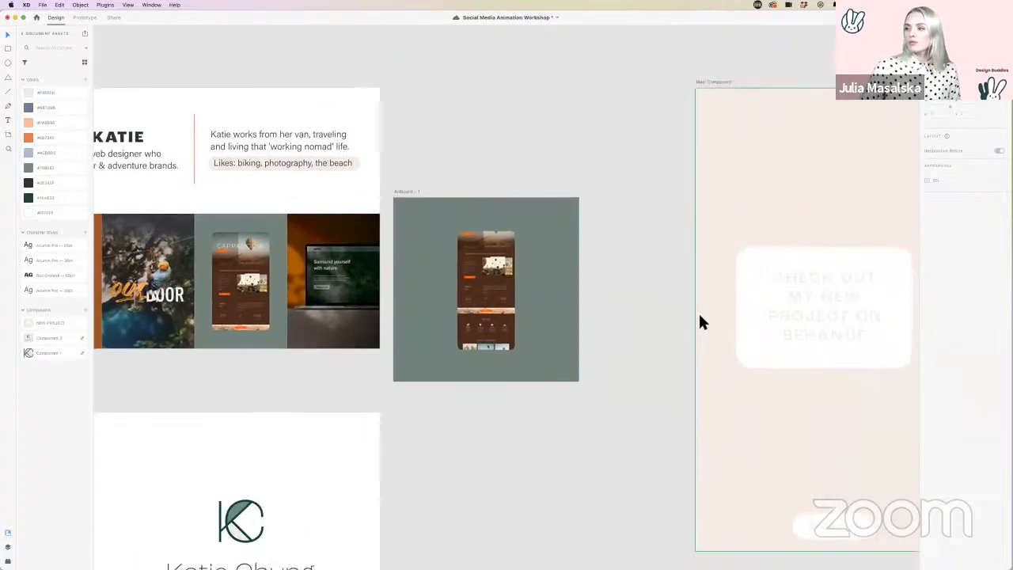
scroll(700, 316, down, 2)
scroll(700, 316, left, 5)
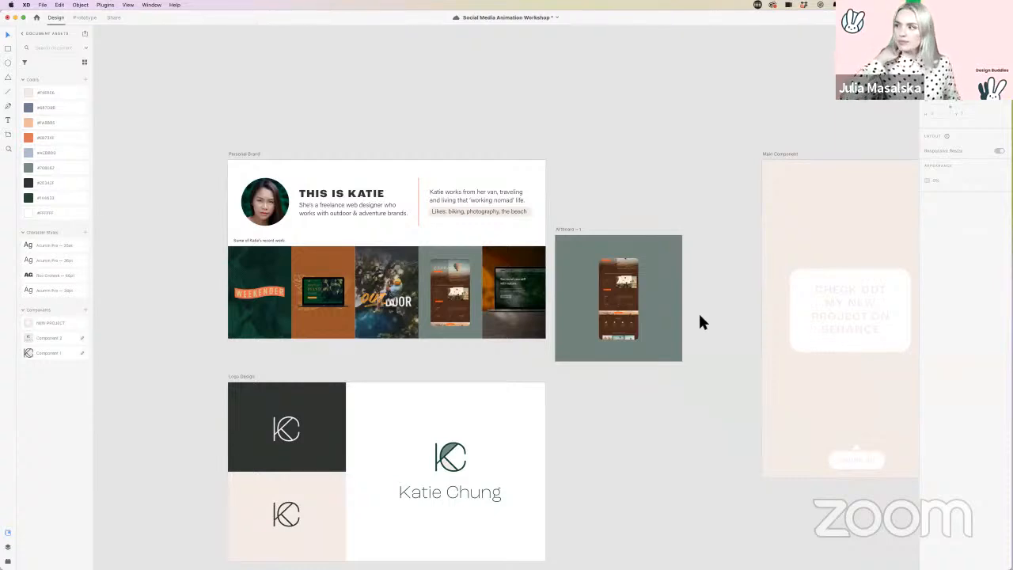
scroll(689, 267, down, 1)
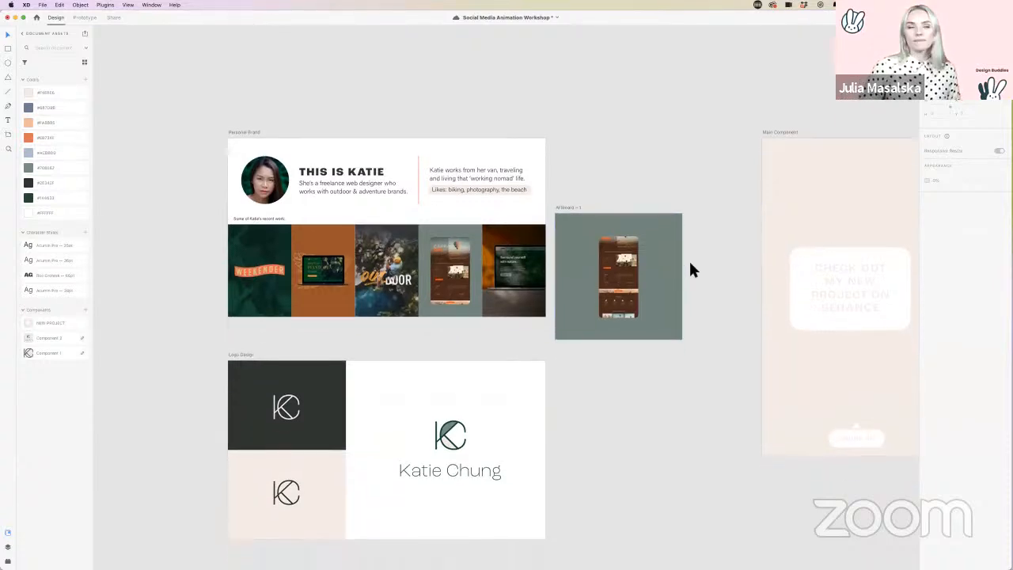
scroll(689, 263, up, 1)
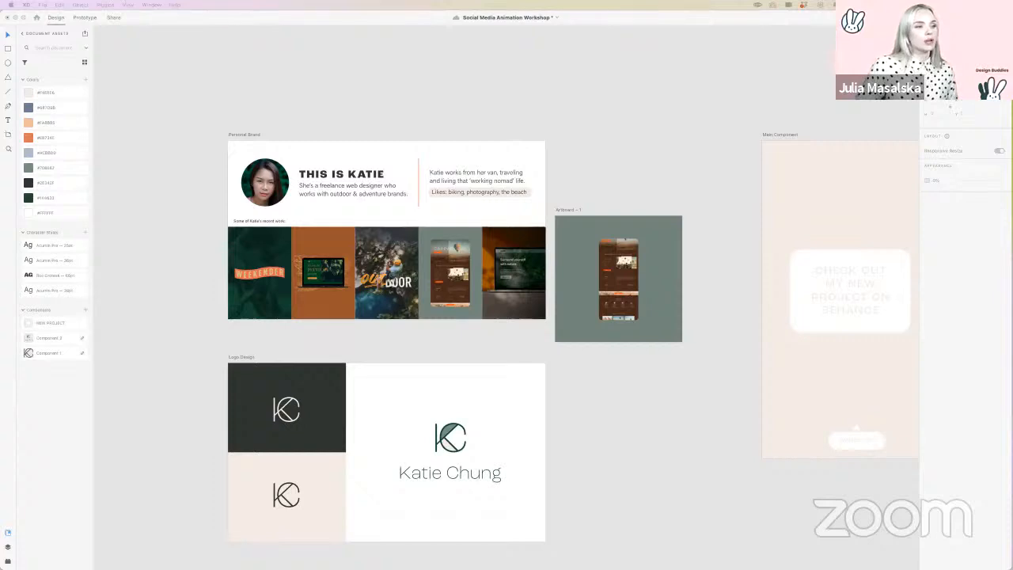
scroll(135, 325, down, 5)
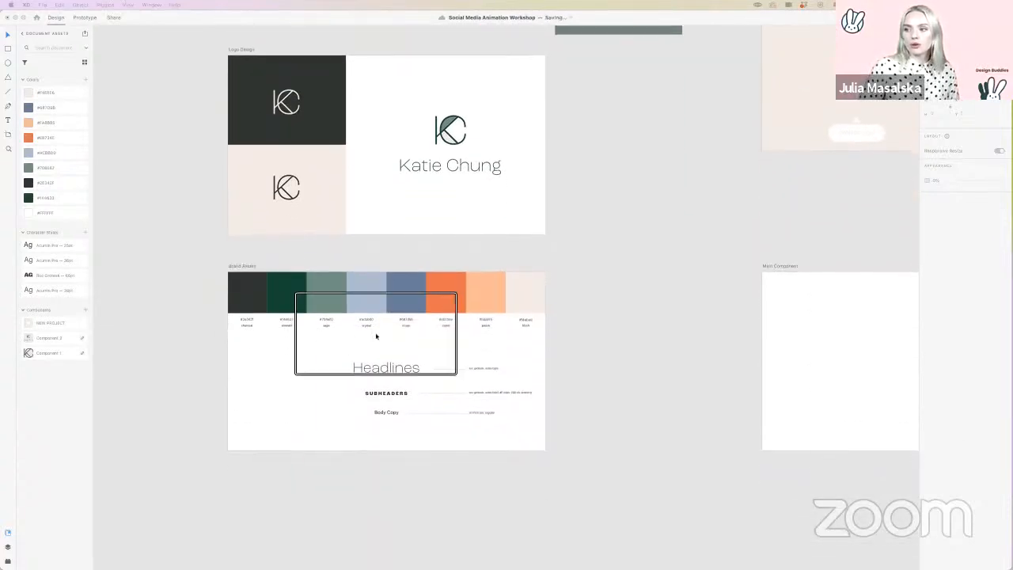
Step: Zoom into Brand Assets and check the carrot swatch's fill, then deselect it
scroll(375, 337, up, 5)
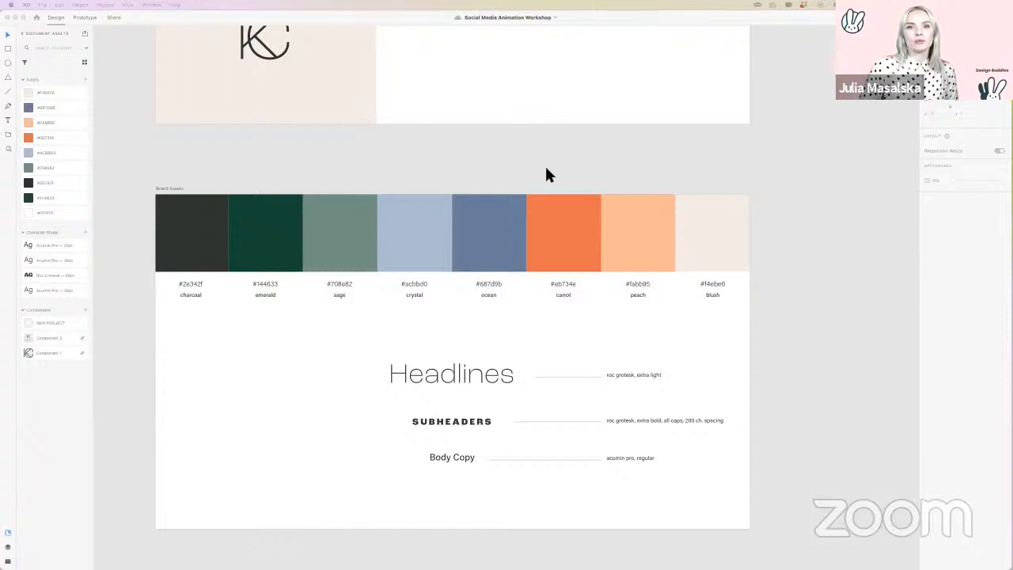
scroll(316, 238, right, 1)
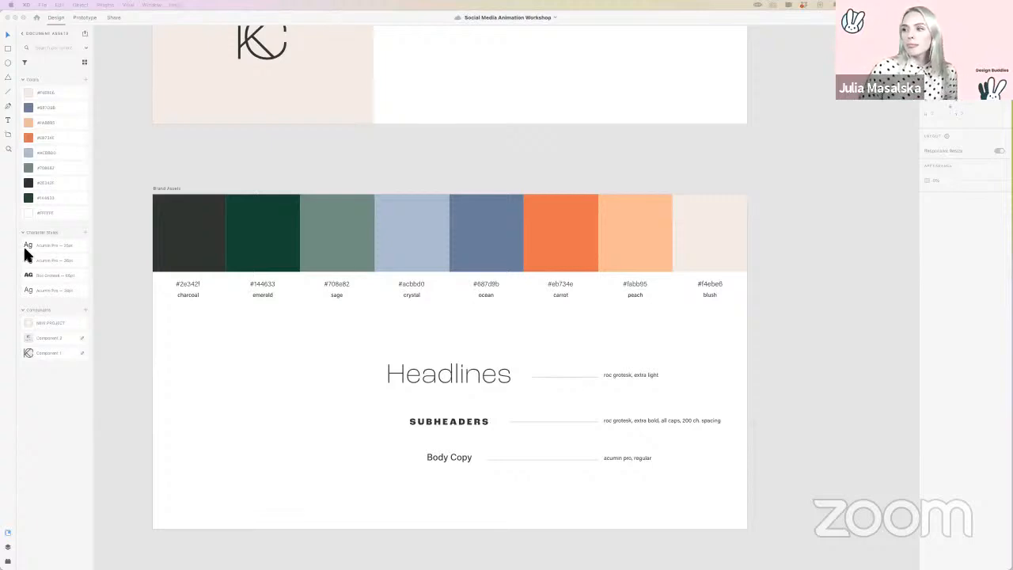
scroll(371, 151, left, 1)
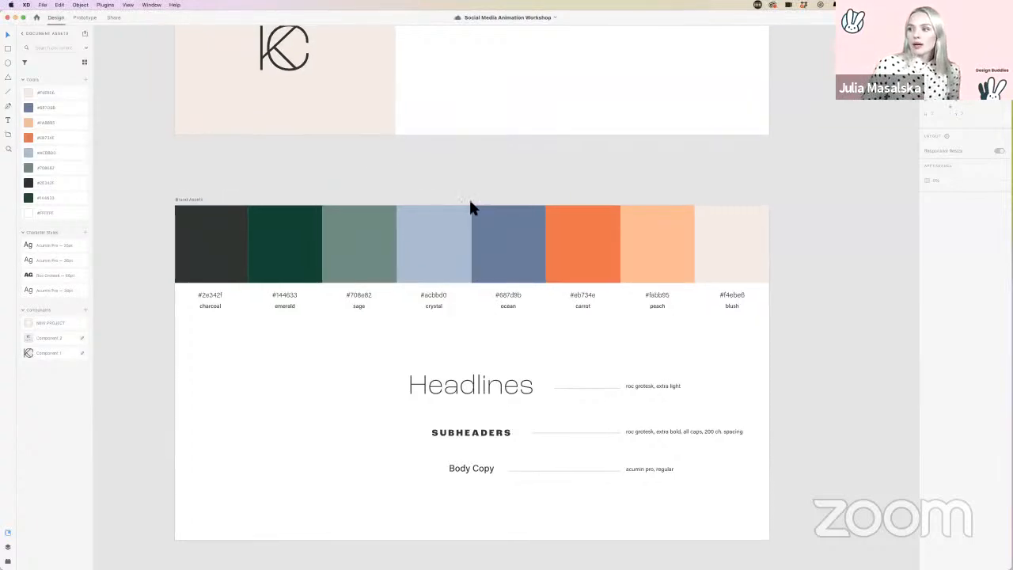
click(565, 253)
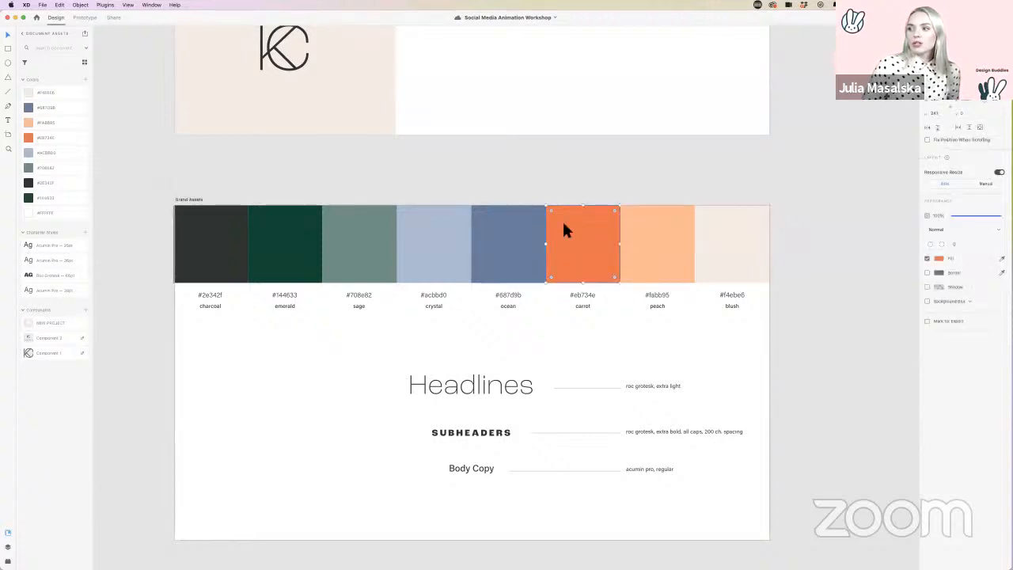
click(550, 181)
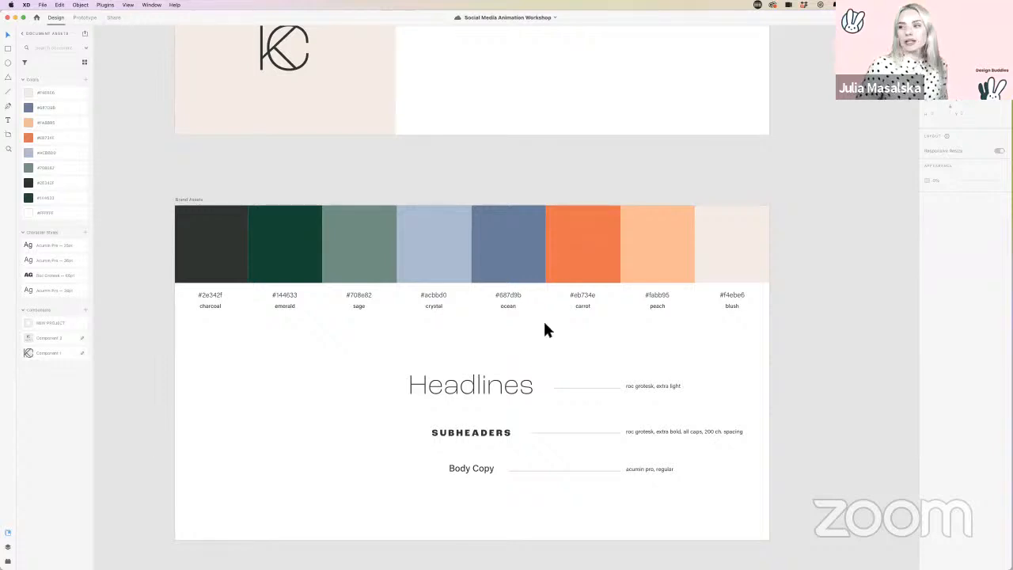
Step: Pan back over to the Instagram story artboards
scroll(773, 286, right, 3)
scroll(774, 285, down, 5)
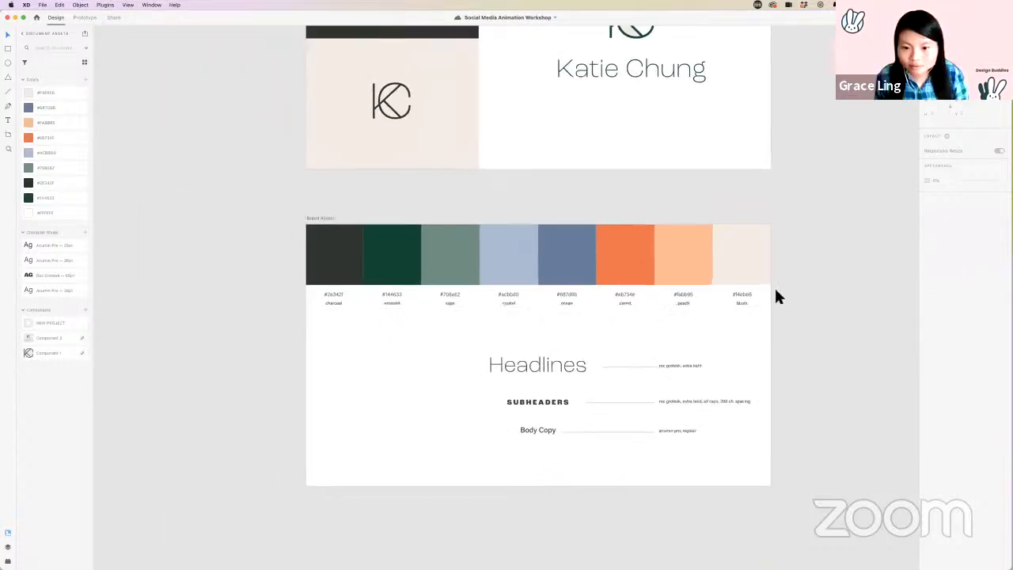
scroll(776, 292, up, 3)
scroll(776, 292, right, 10)
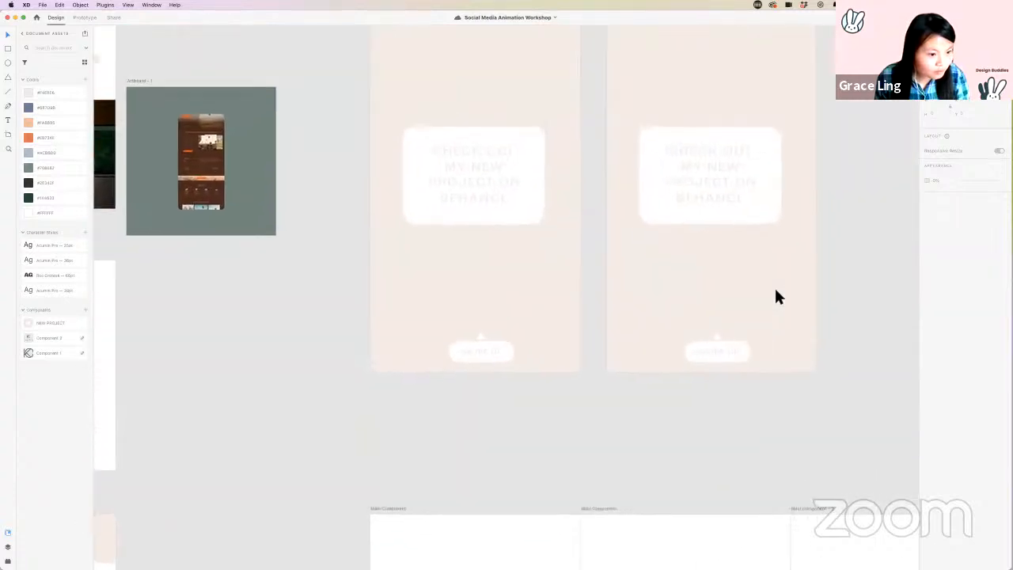
scroll(774, 296, up, 3)
Step: Draw a rectangle covering the whole Main Component artboard
scroll(774, 297, right, 2)
click(303, 113)
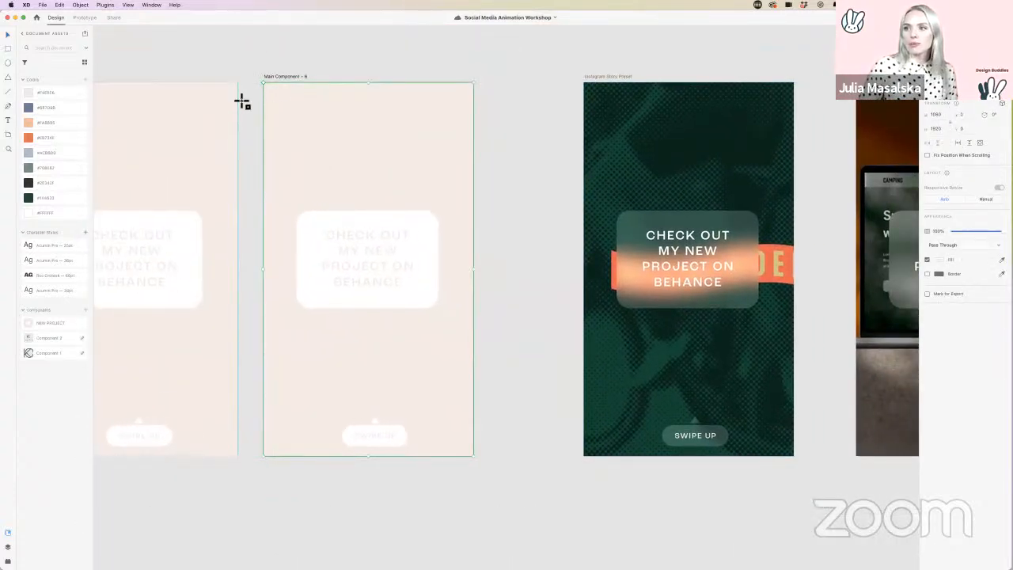
scroll(230, 93, left, 6)
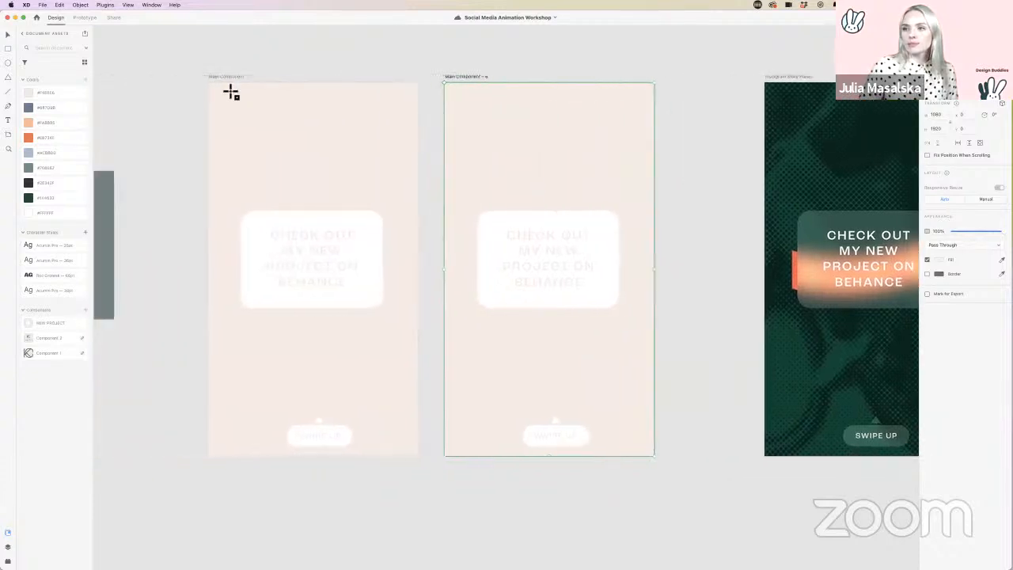
scroll(269, 94, right, 1)
mouse_move(253, 85)
mouse_down()
mouse_move(467, 429)
mouse_move(464, 459)
mouse_up()
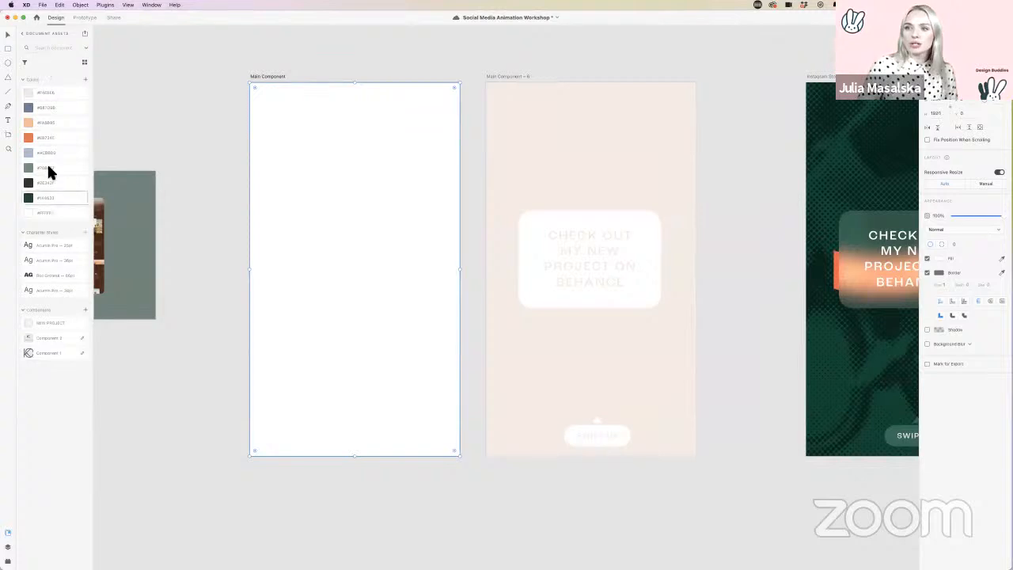
Step: Drop a FUTURE & SONS library stock photo into the rectangle and check its crop
click(23, 34)
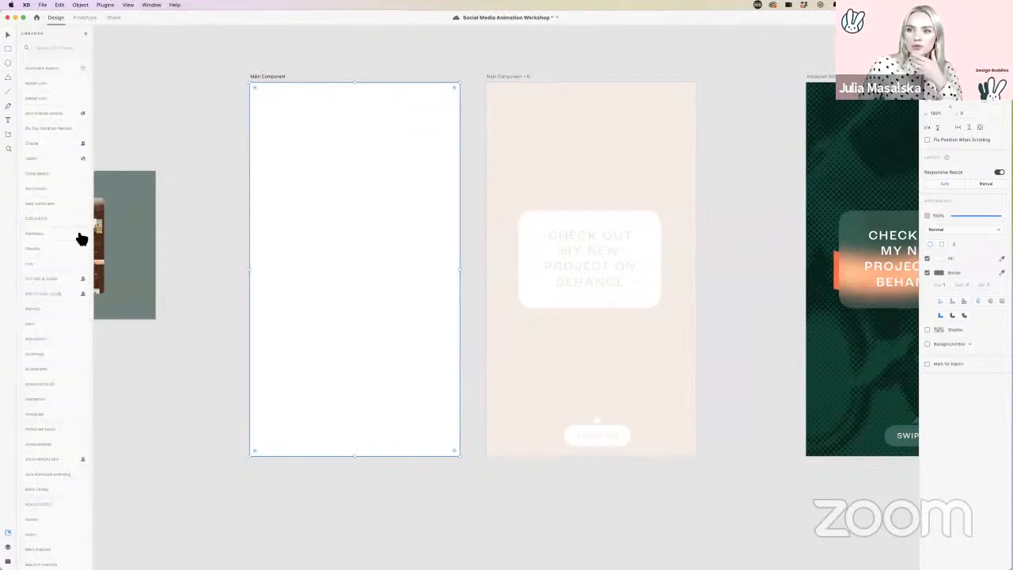
click(45, 278)
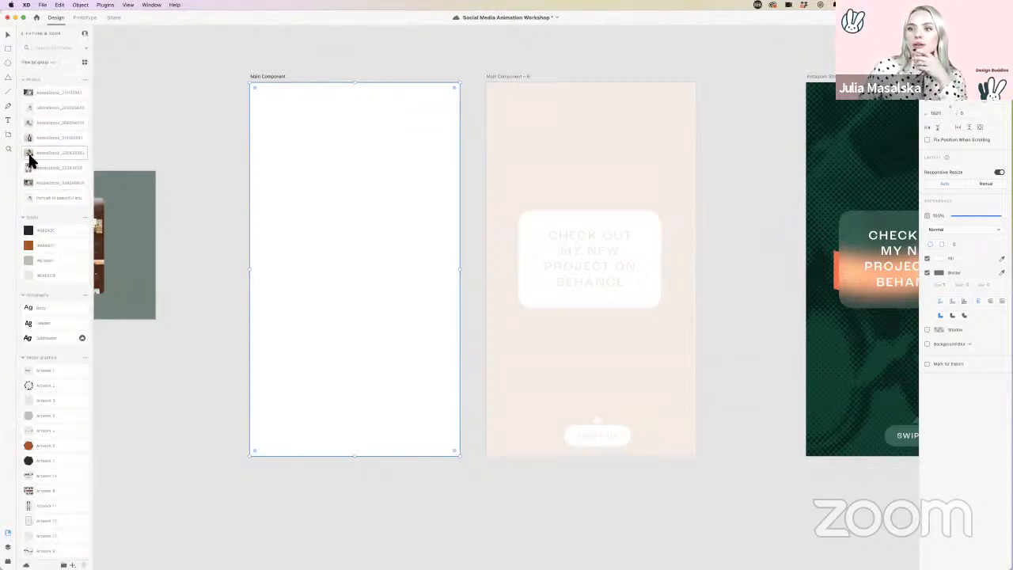
drag(30, 154, 270, 197)
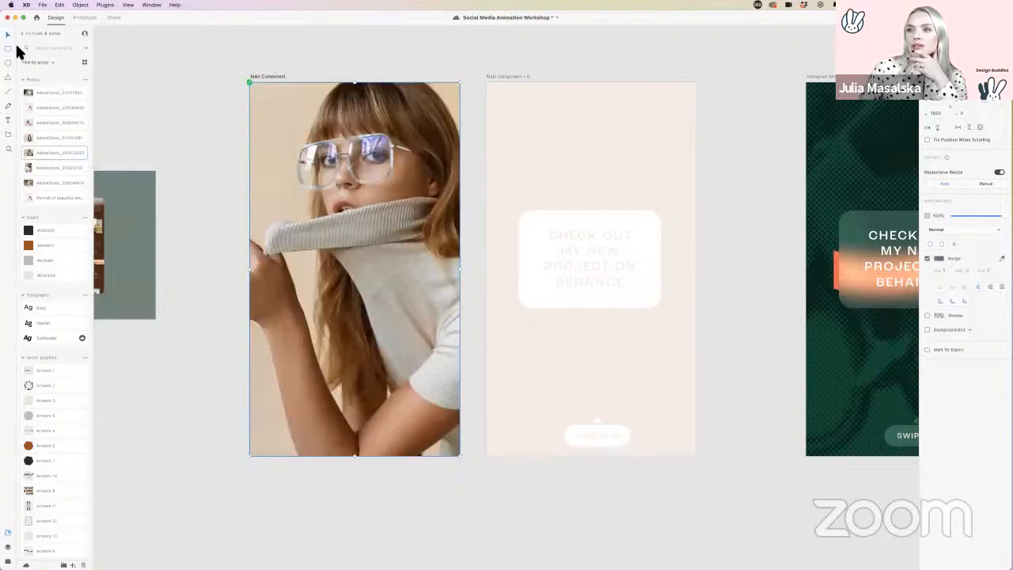
click(190, 156)
click(248, 283)
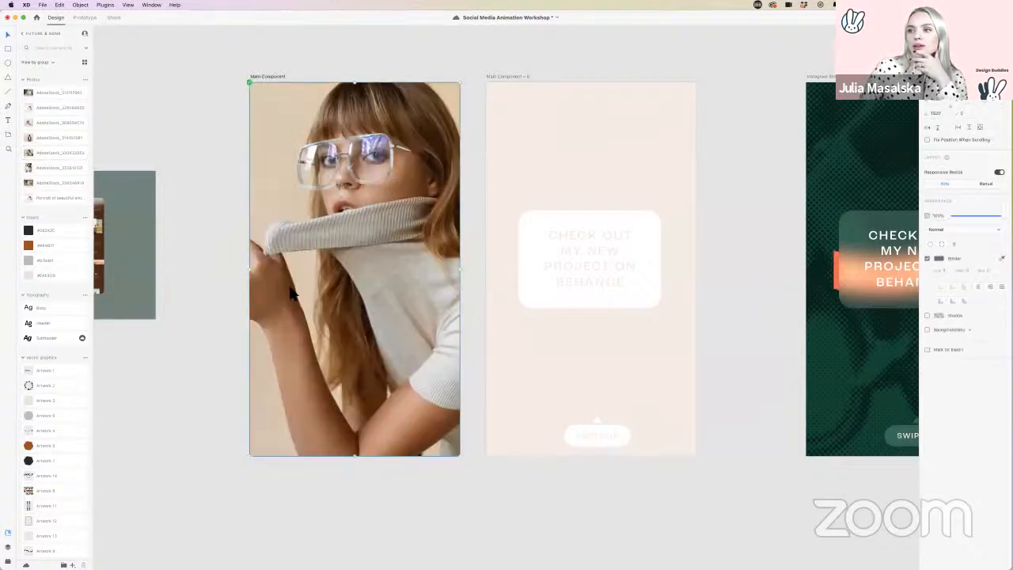
double_click(294, 287)
key(Escape)
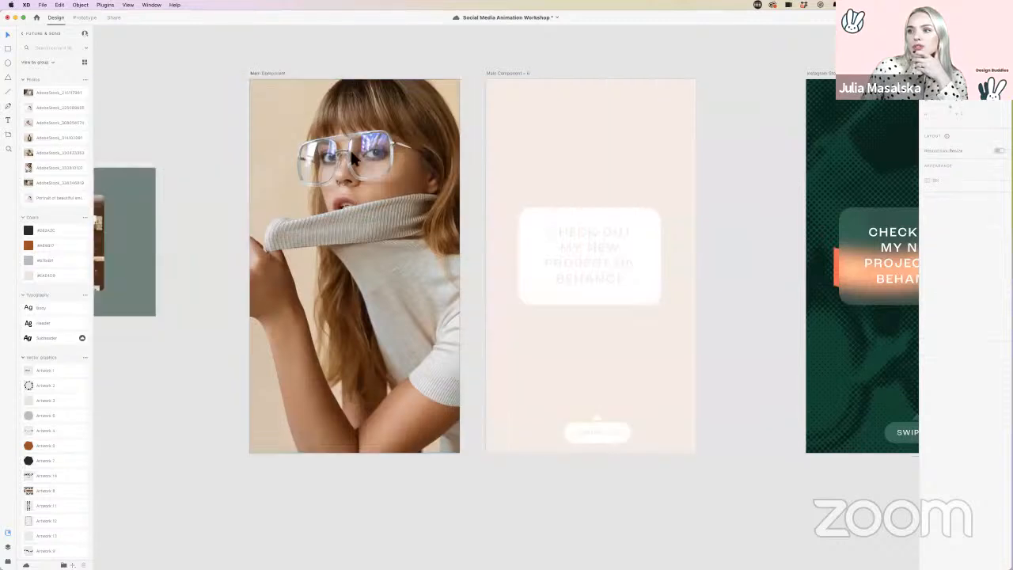
Step: Send the photo to the back and set the background shape's blend mode to Multiply
right_click(350, 176)
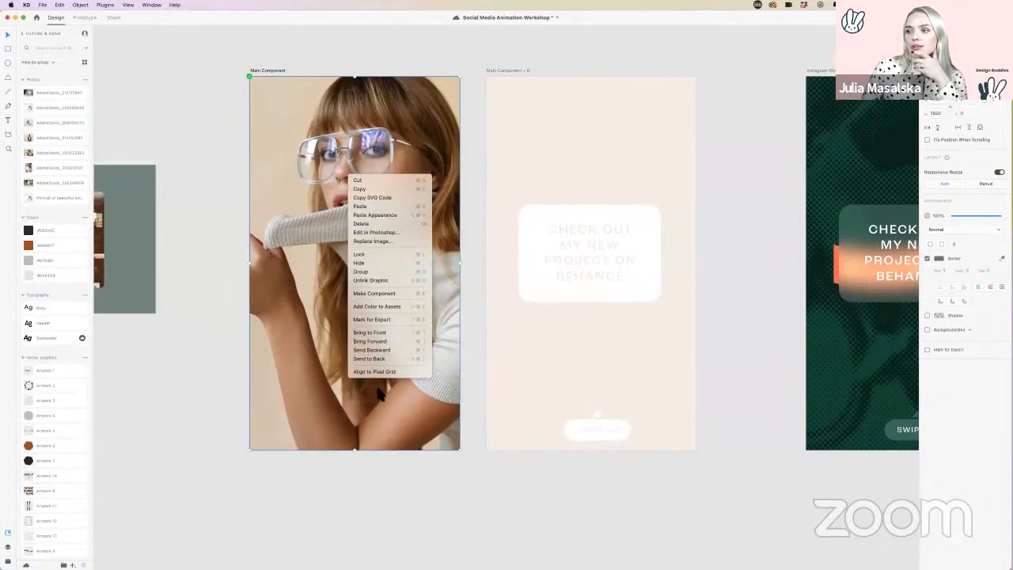
click(372, 358)
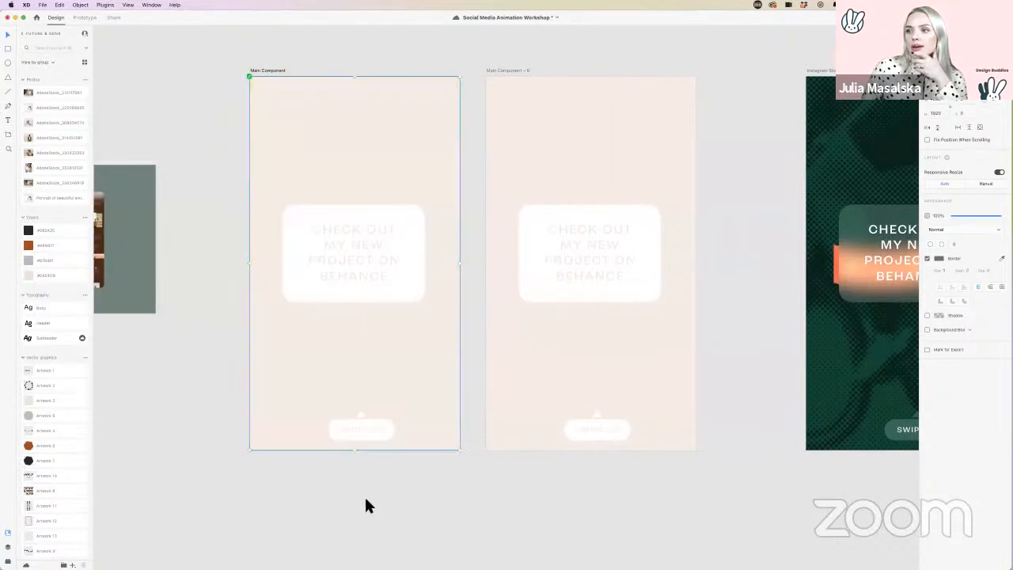
click(428, 349)
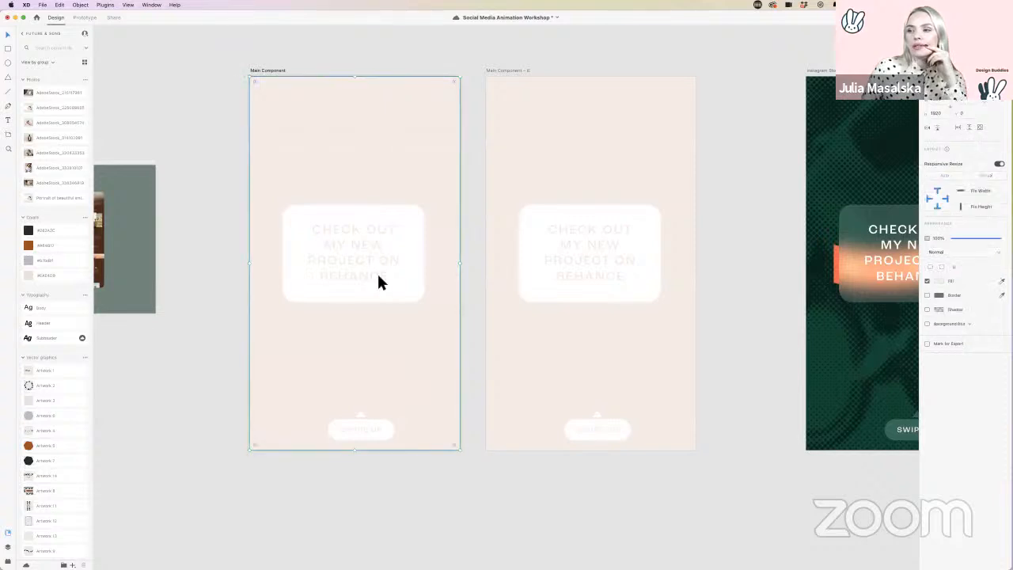
scroll(854, 260, down, 1)
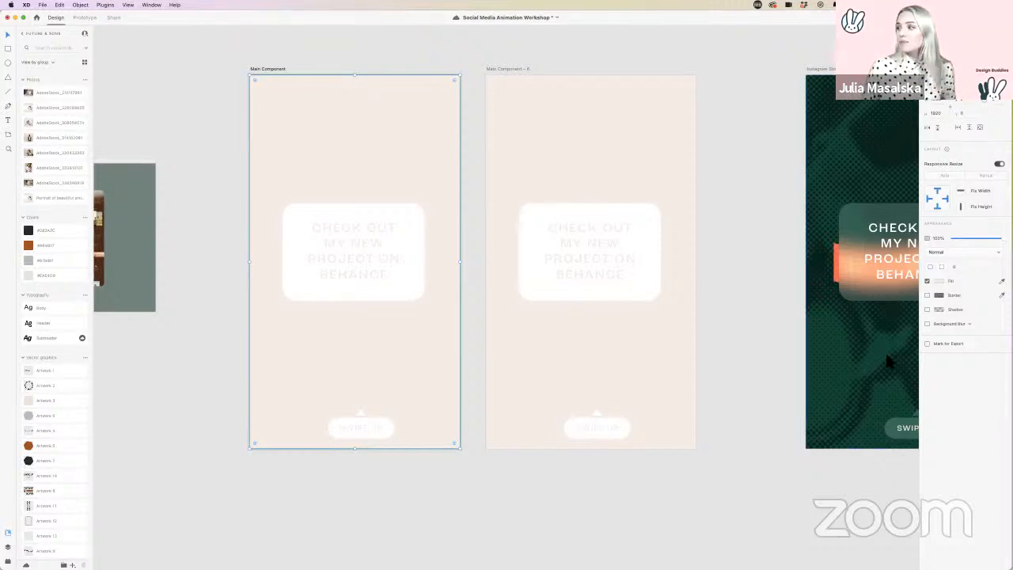
click(962, 253)
click(956, 266)
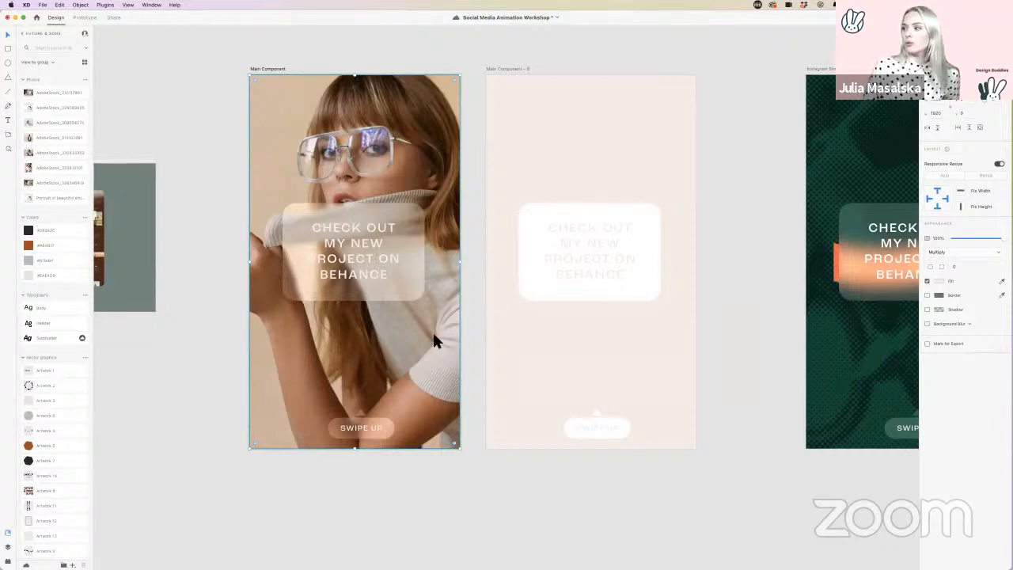
Step: Change the overlay fill to a vertical linear gradient running down the artboard
click(938, 282)
mouse_move(866, 285)
mouse_down()
mouse_move(865, 299)
mouse_move(862, 280)
mouse_up()
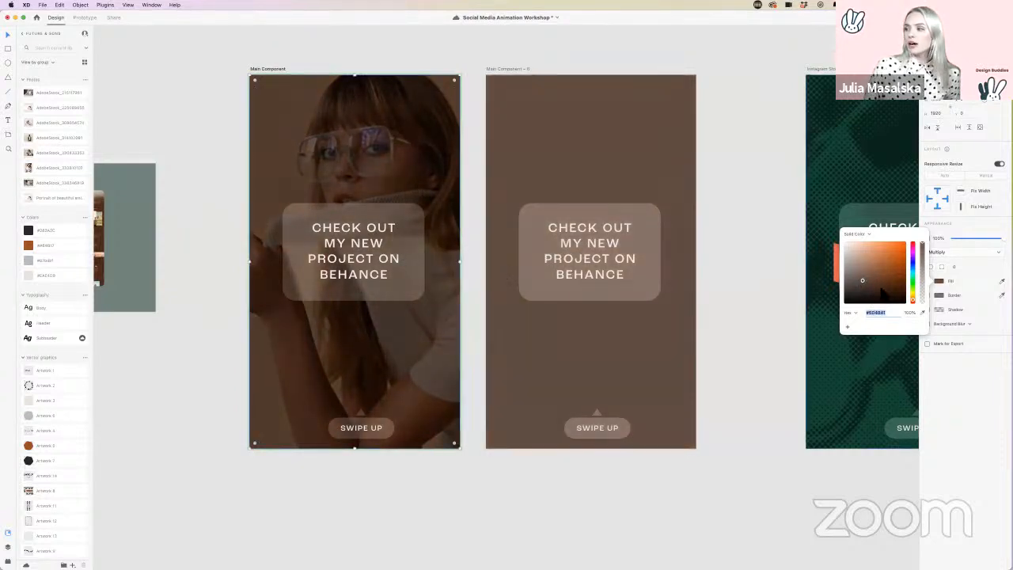
click(867, 231)
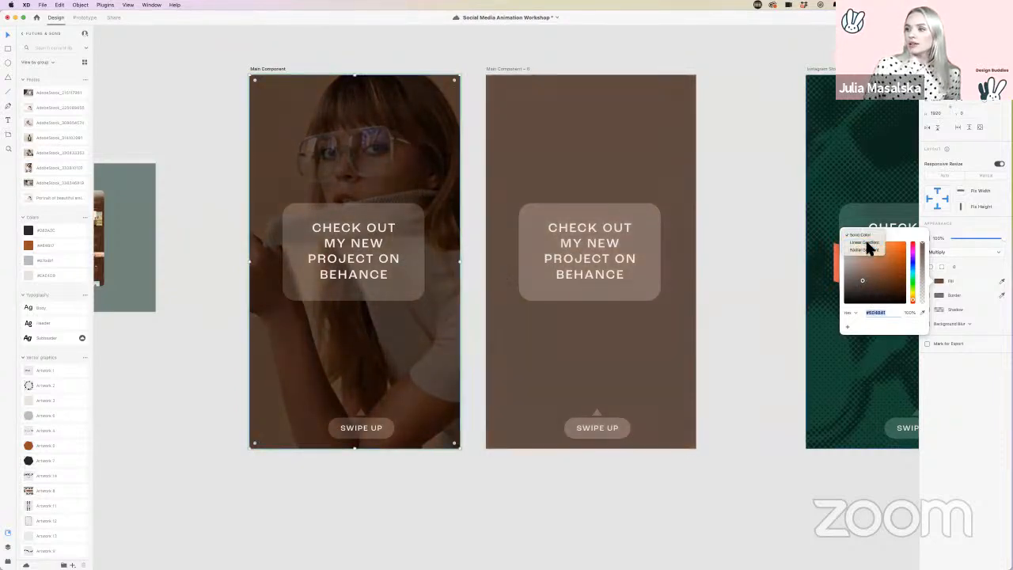
click(865, 242)
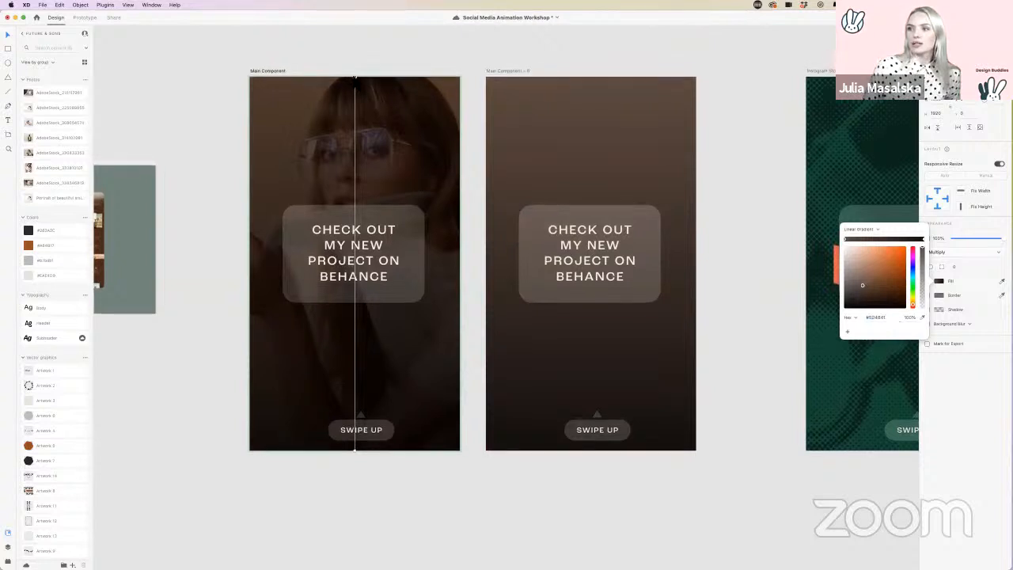
drag(355, 77, 355, 195)
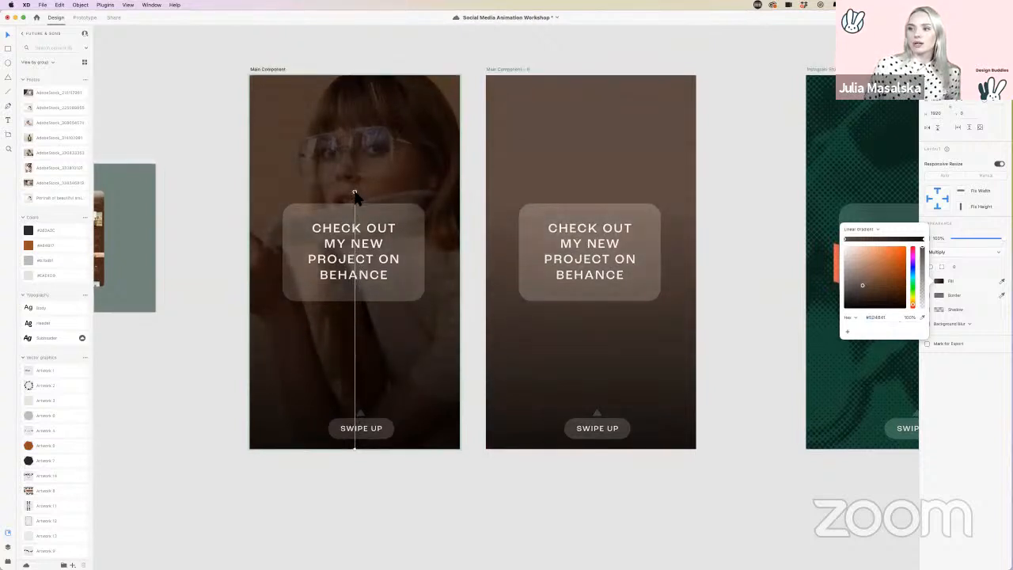
mouse_move(355, 451)
mouse_down()
mouse_move(358, 430)
mouse_move(354, 440)
mouse_up()
scroll(571, 230, down, 1)
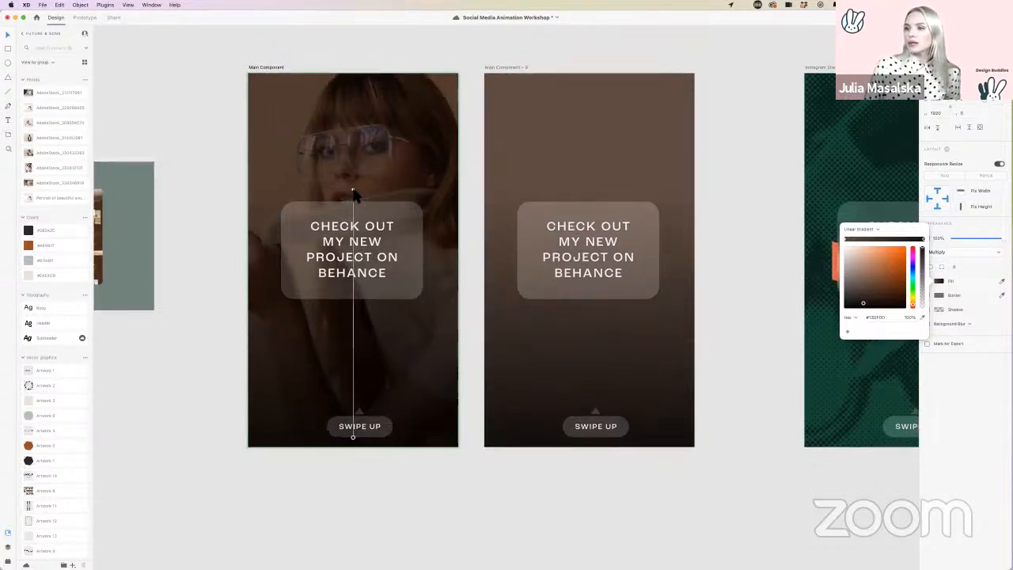
scroll(353, 195, up, 2)
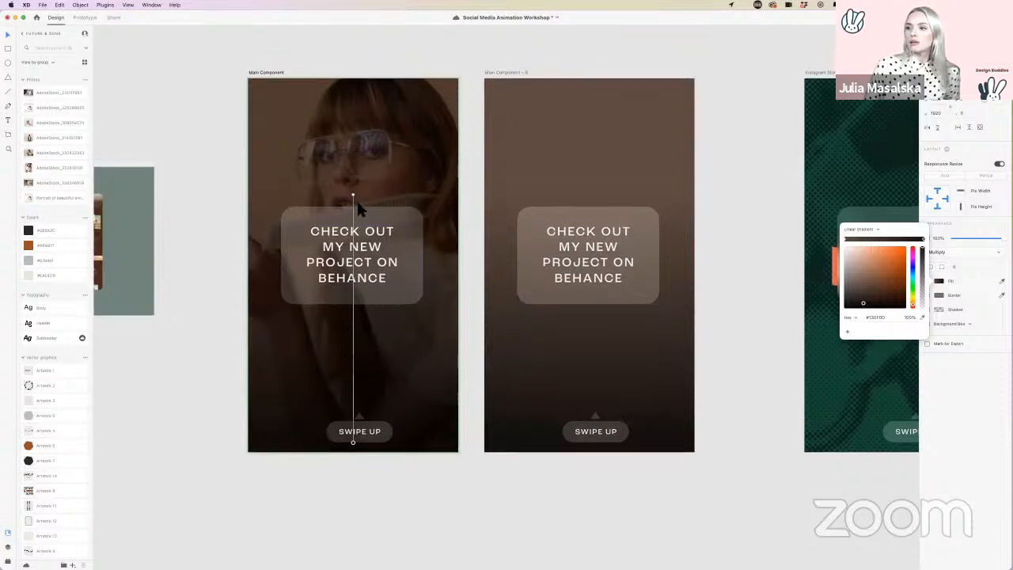
Step: Make the top gradient stop mostly transparent, nudge its position, and deselect
click(843, 238)
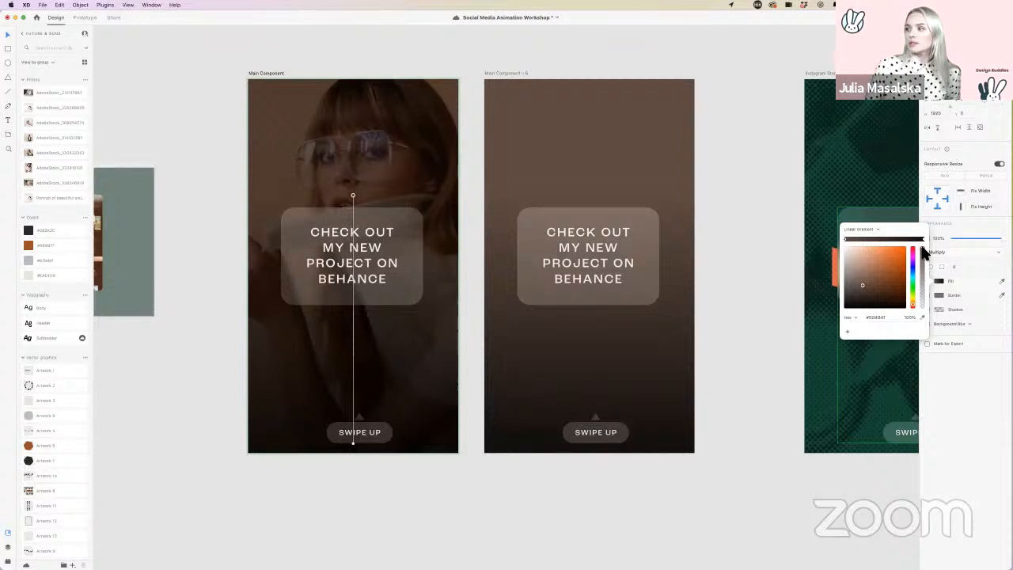
drag(922, 250, 925, 303)
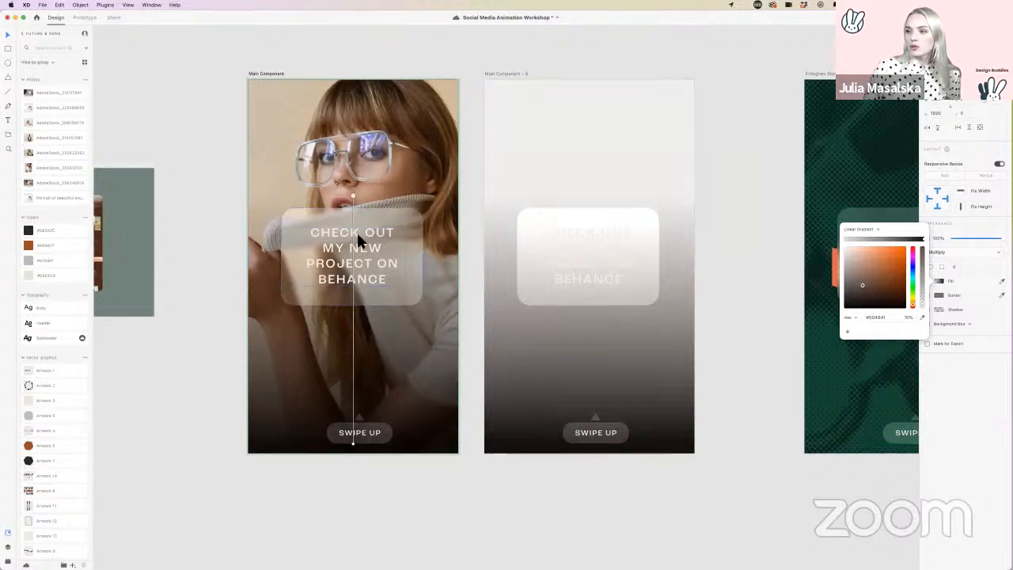
mouse_move(353, 208)
mouse_down()
mouse_move(353, 251)
mouse_move(355, 189)
mouse_up()
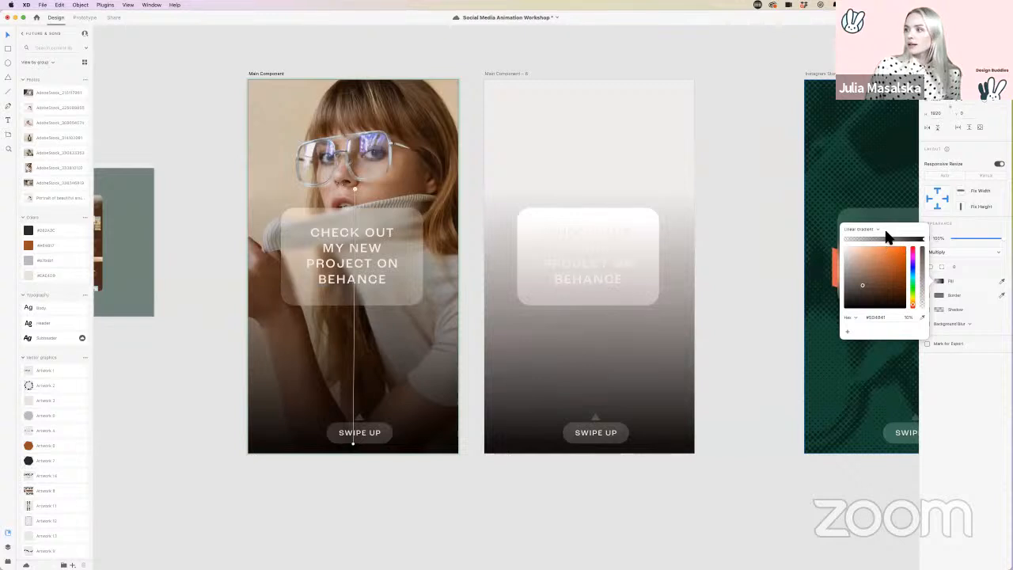
click(432, 539)
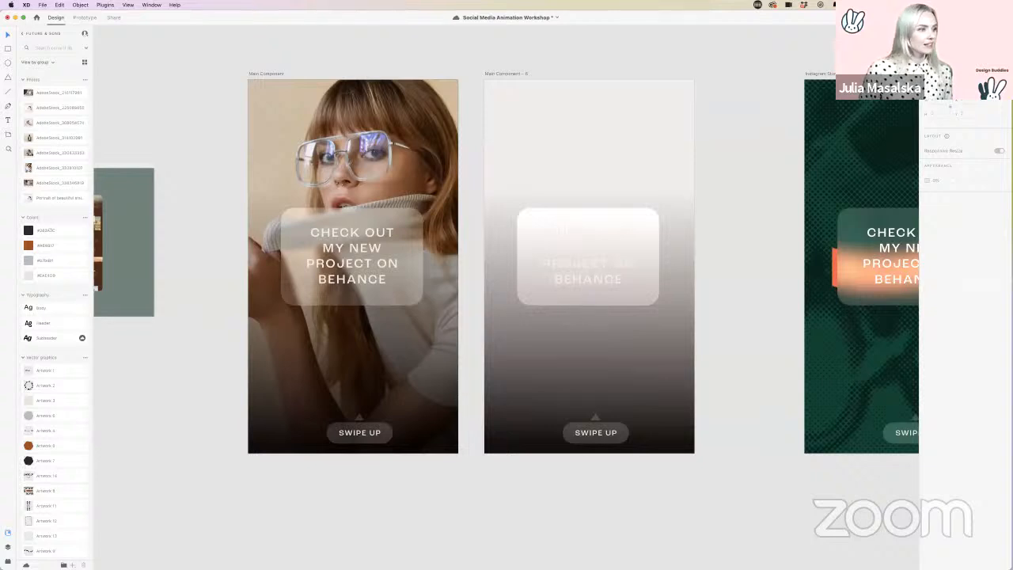
Step: Save the Social Media Animation Workshop file with Cmd+S and zoom out over more artboards
key(super+s)
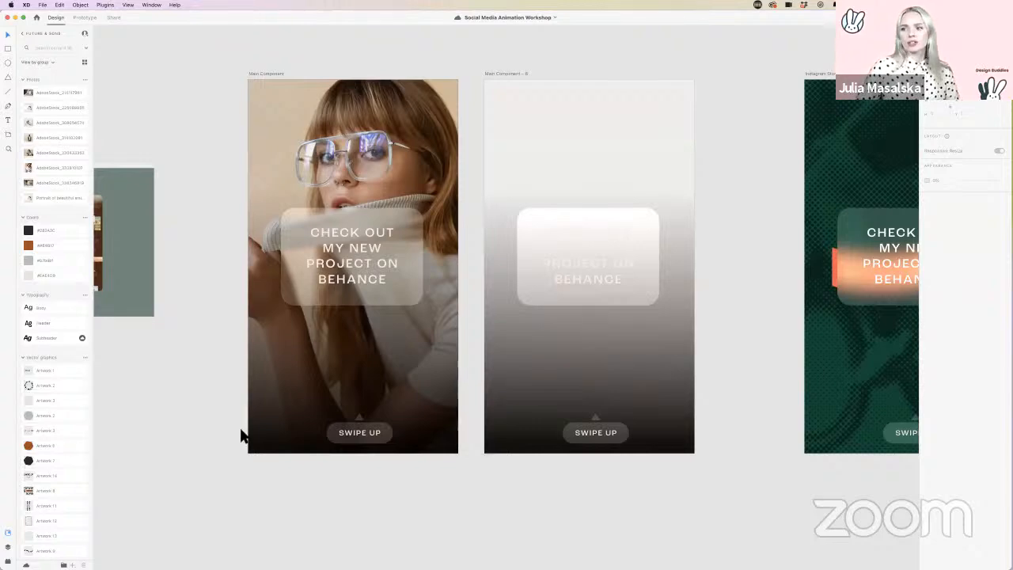
scroll(242, 435, down, 2)
scroll(242, 435, down, 4)
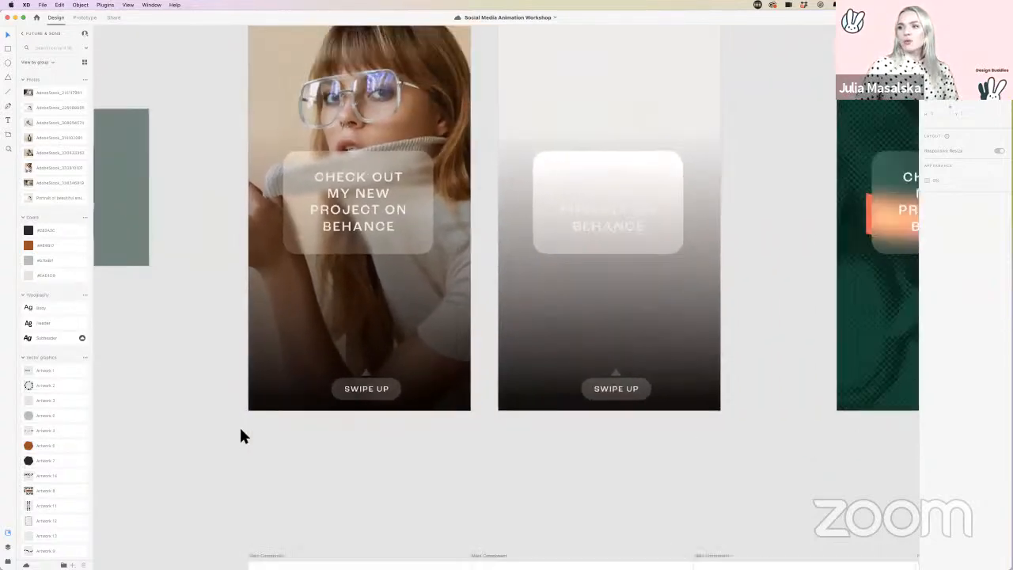
scroll(242, 435, down, 3)
scroll(242, 435, left, 5)
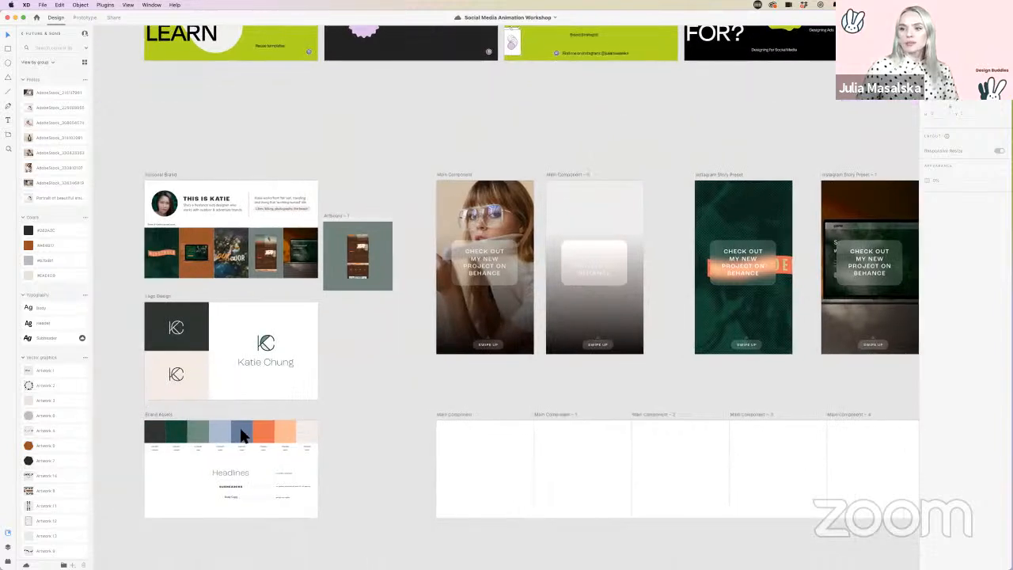
scroll(381, 404, down, 1)
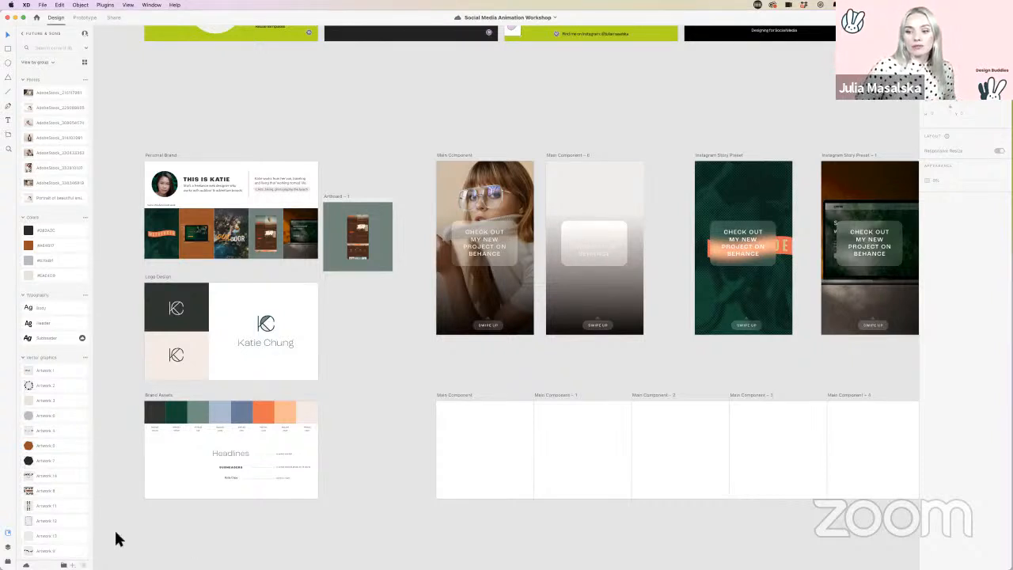
Step: Show the installed plugins list and open the Do more with XD marketplace
click(8, 561)
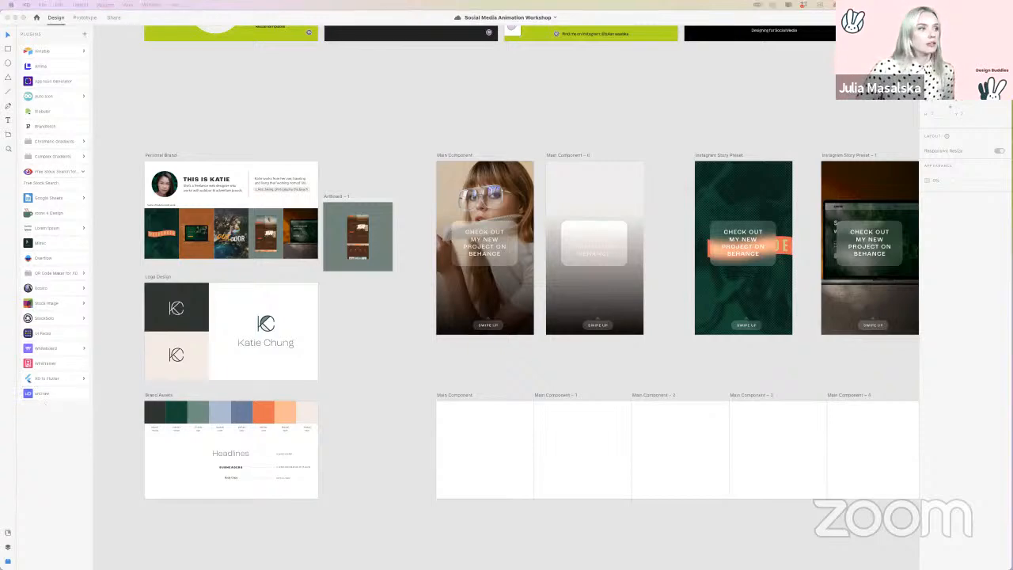
click(84, 34)
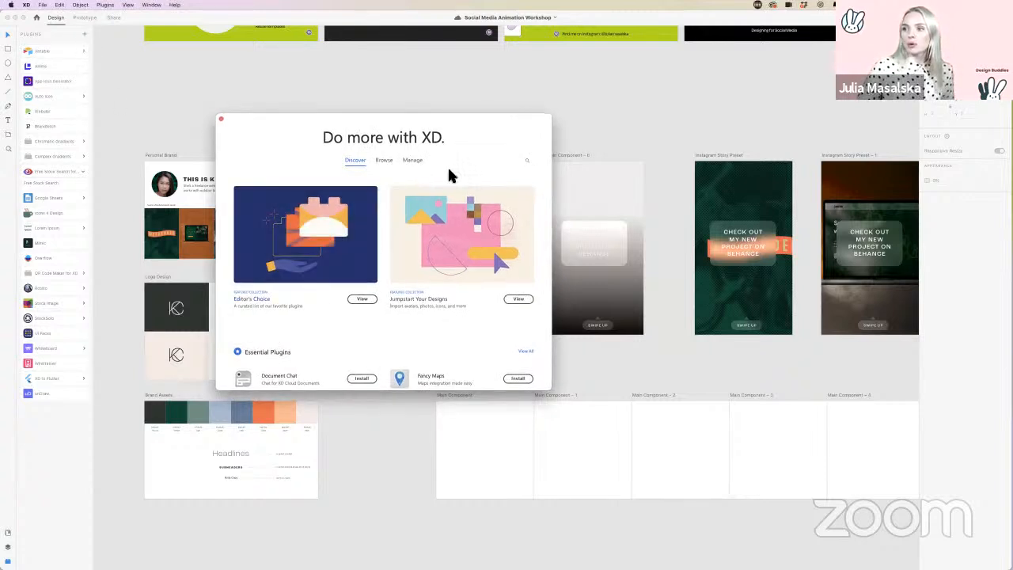
scroll(463, 337, down, 5)
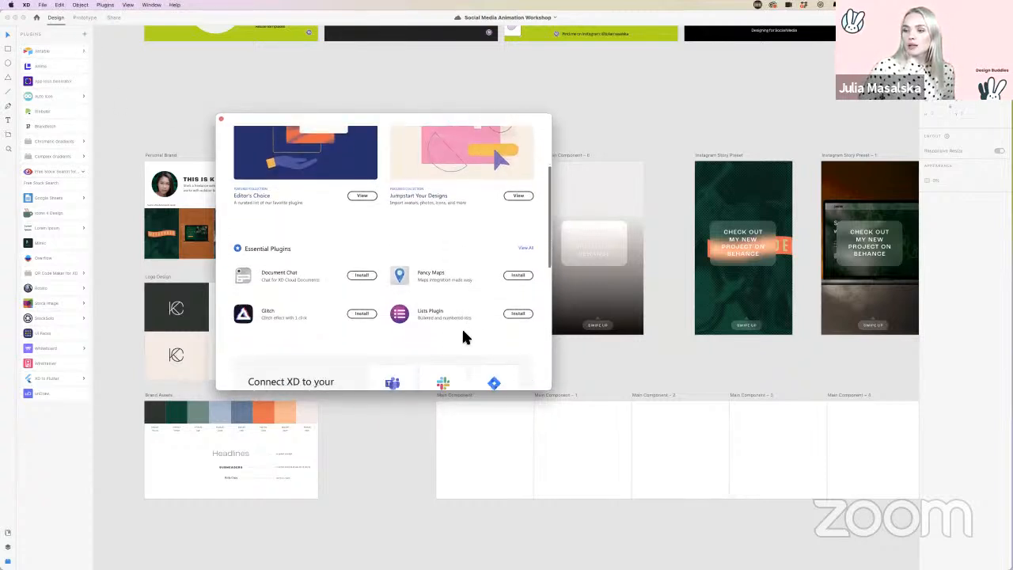
scroll(464, 337, up, 5)
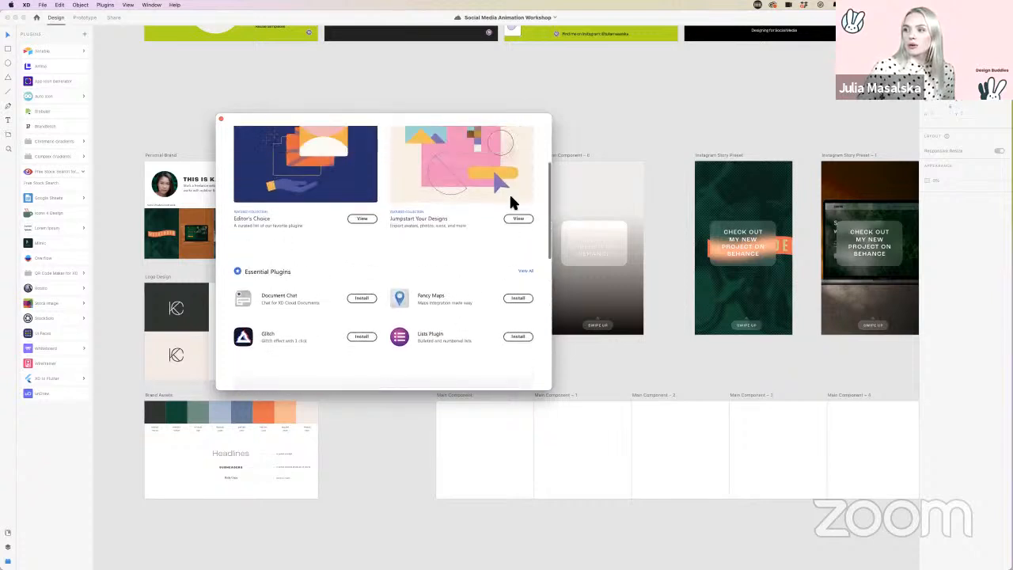
Step: Search Browse for 'icon' plugins, look through the results, and close the dialog
click(528, 163)
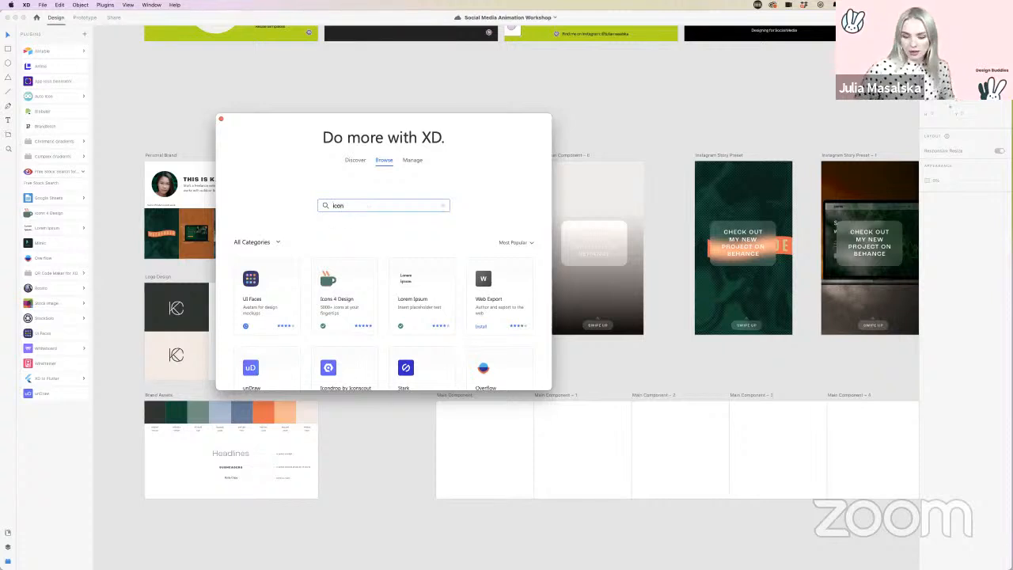
text(icon)
key(Return)
scroll(362, 273, down, 3)
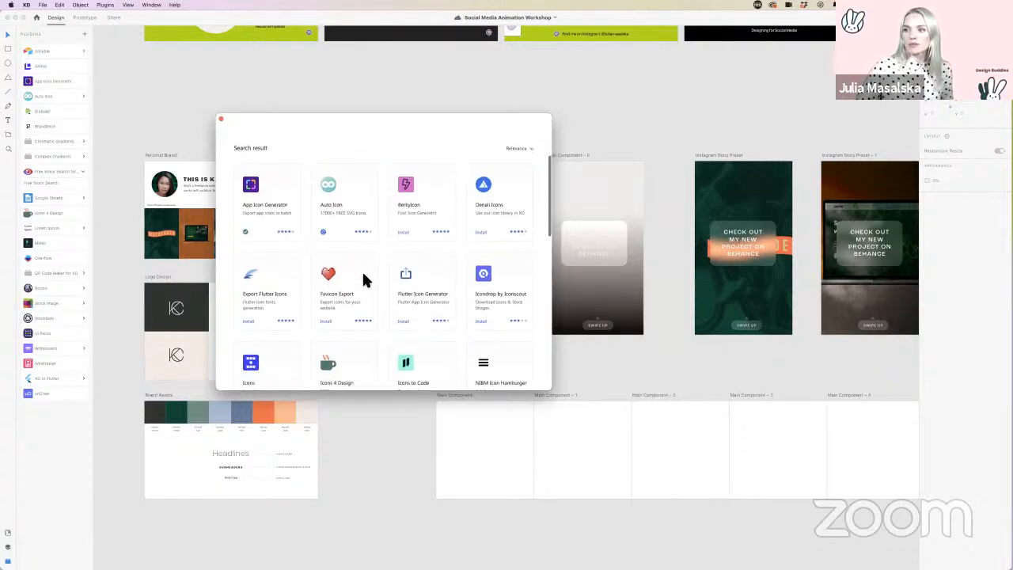
scroll(361, 269, down, 1)
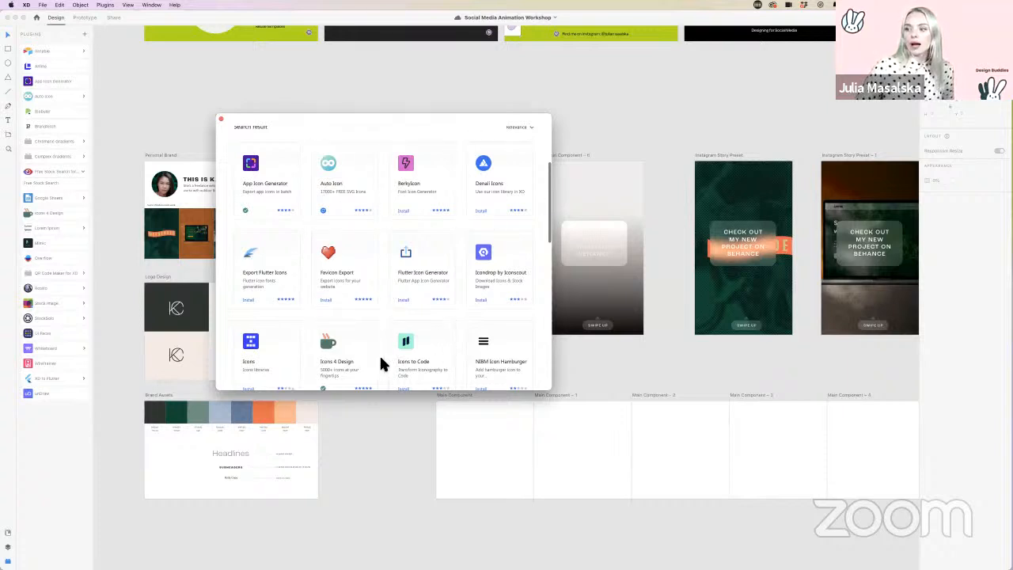
scroll(381, 362, down, 5)
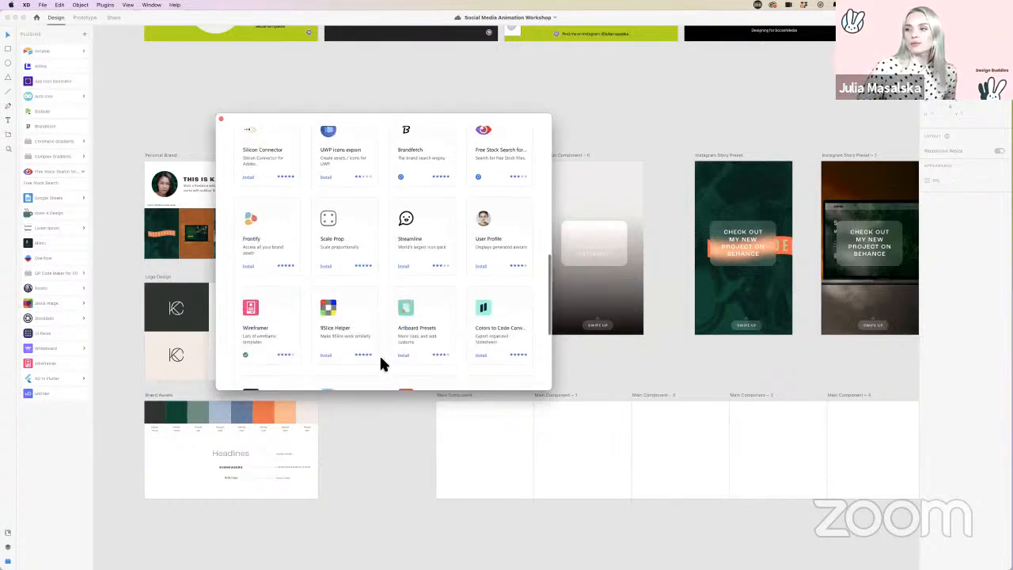
scroll(379, 363, up, 9)
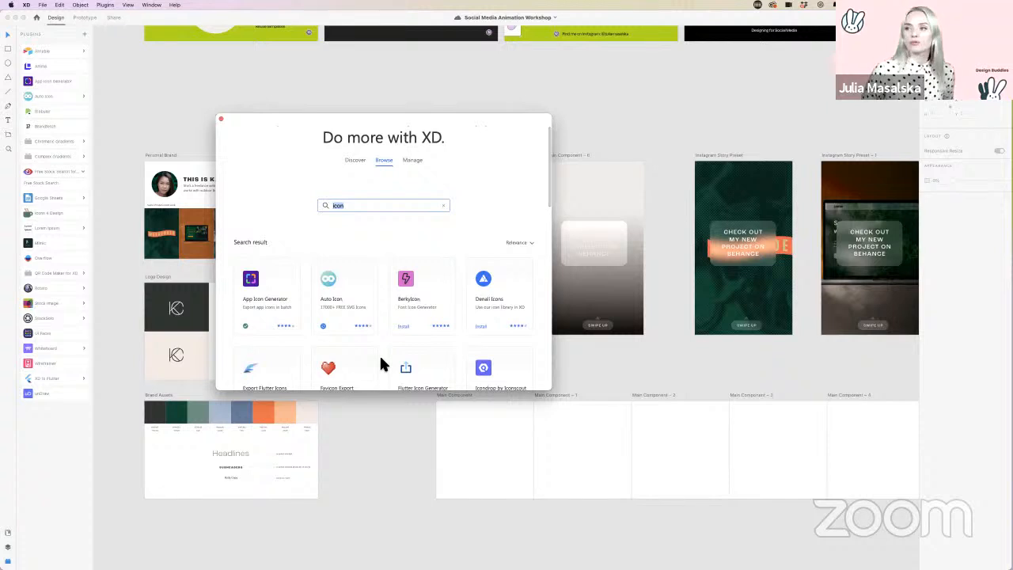
click(220, 119)
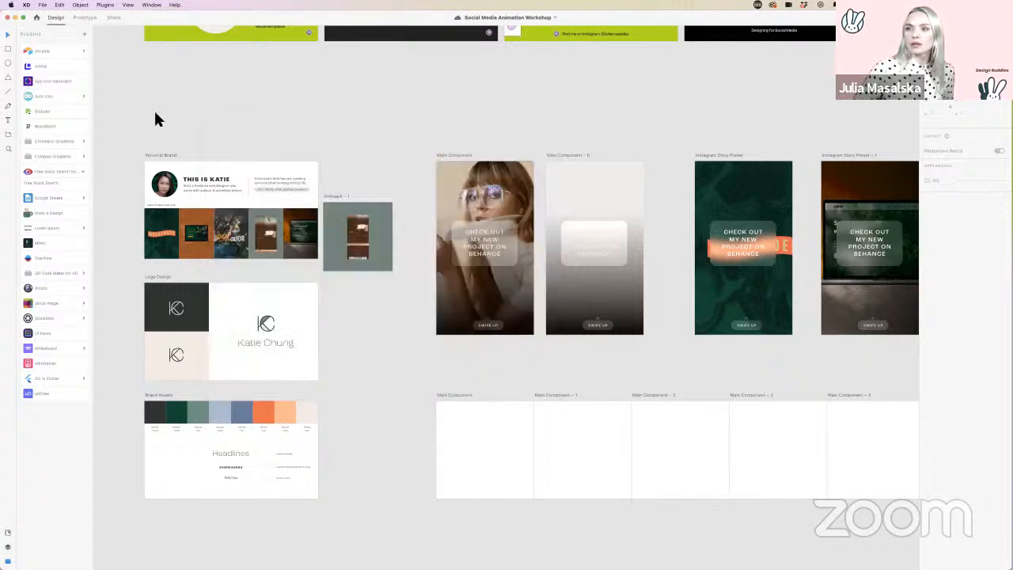